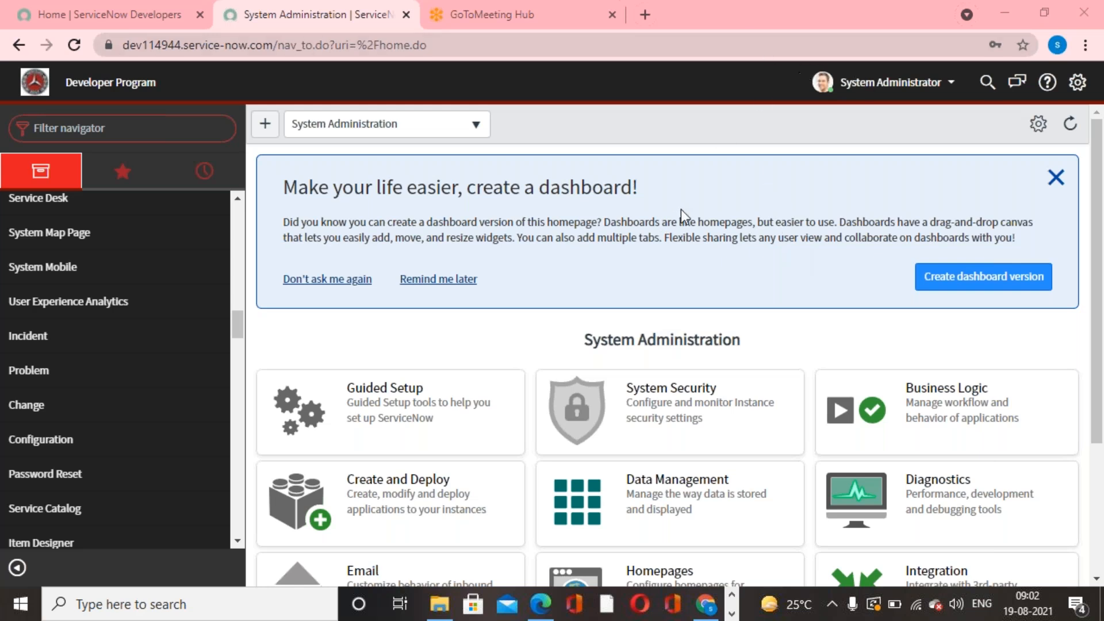
- Dismiss the dashboard suggestion, filter the navigator by "Incident" and open a new incident record
click(1055, 178)
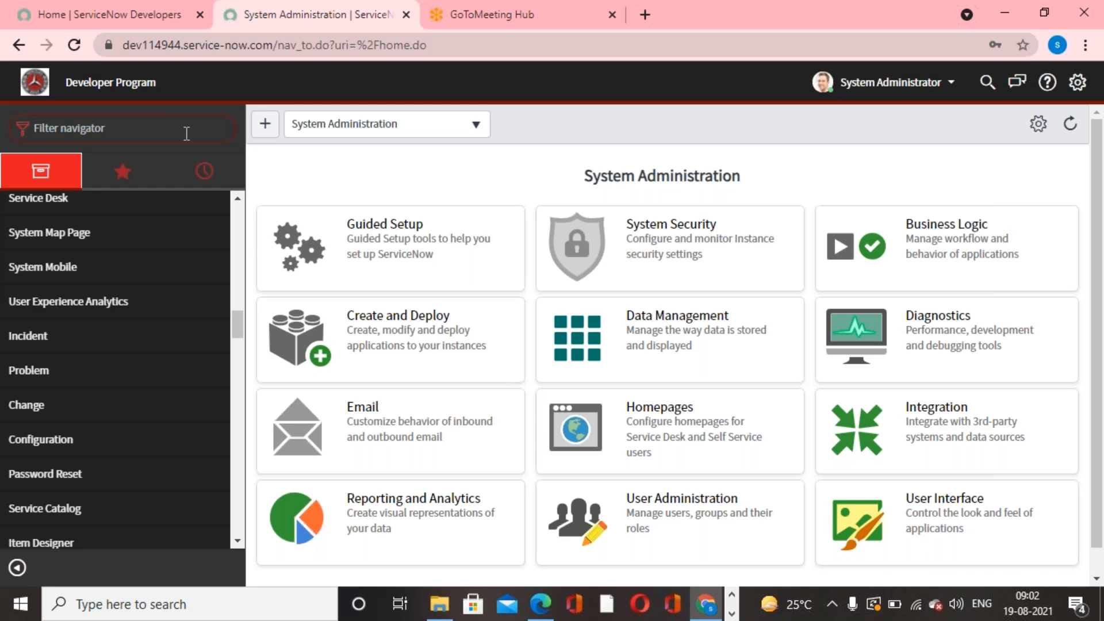
text(Incident)
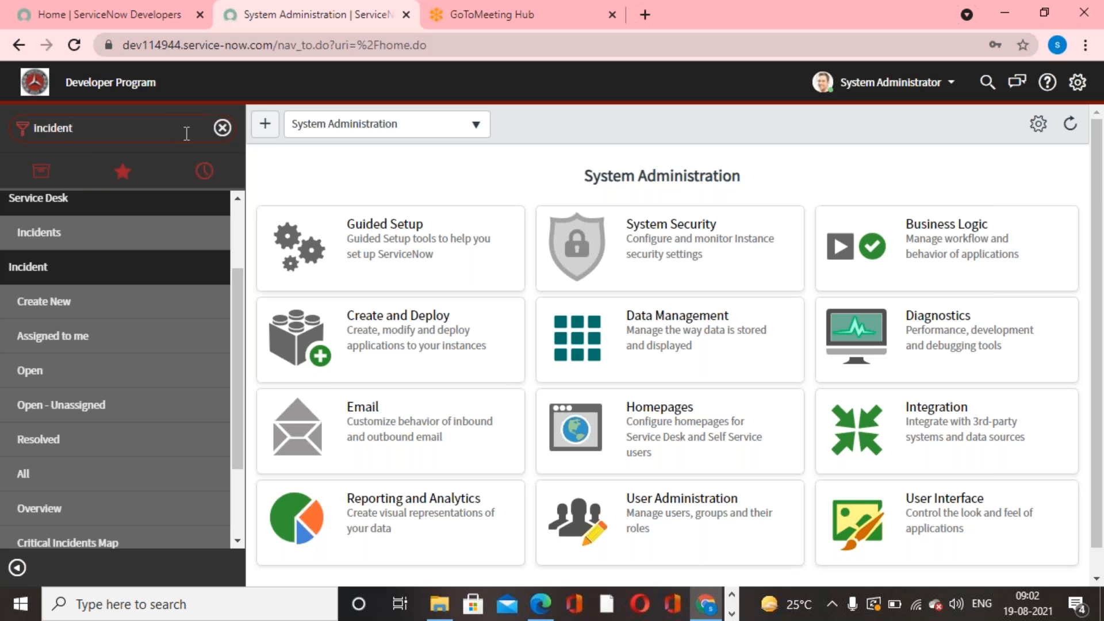
click(52, 301)
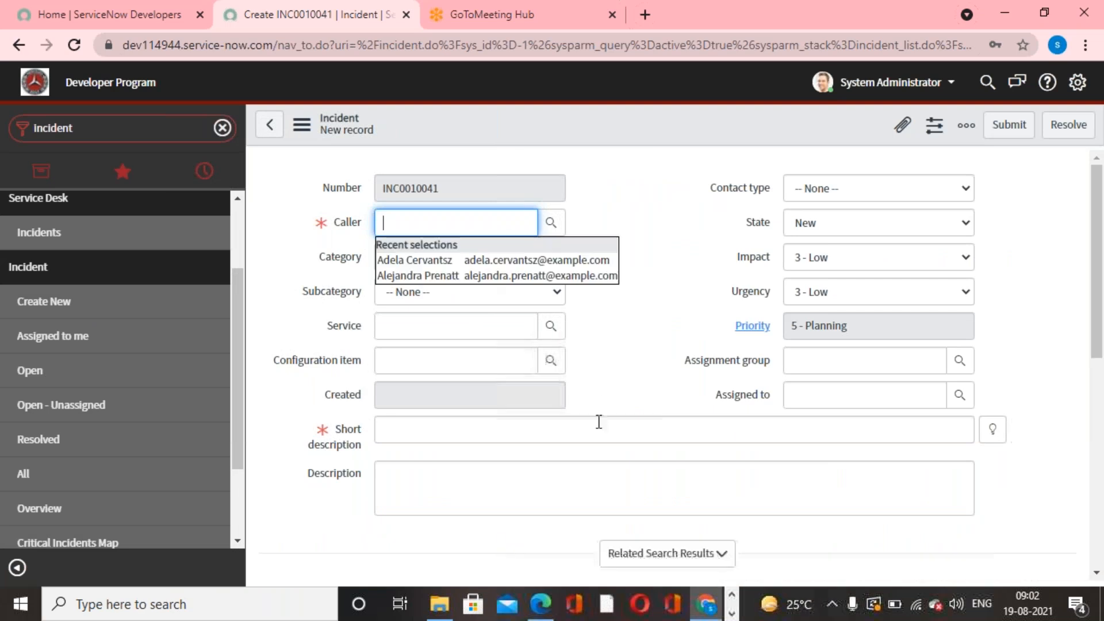
click(598, 371)
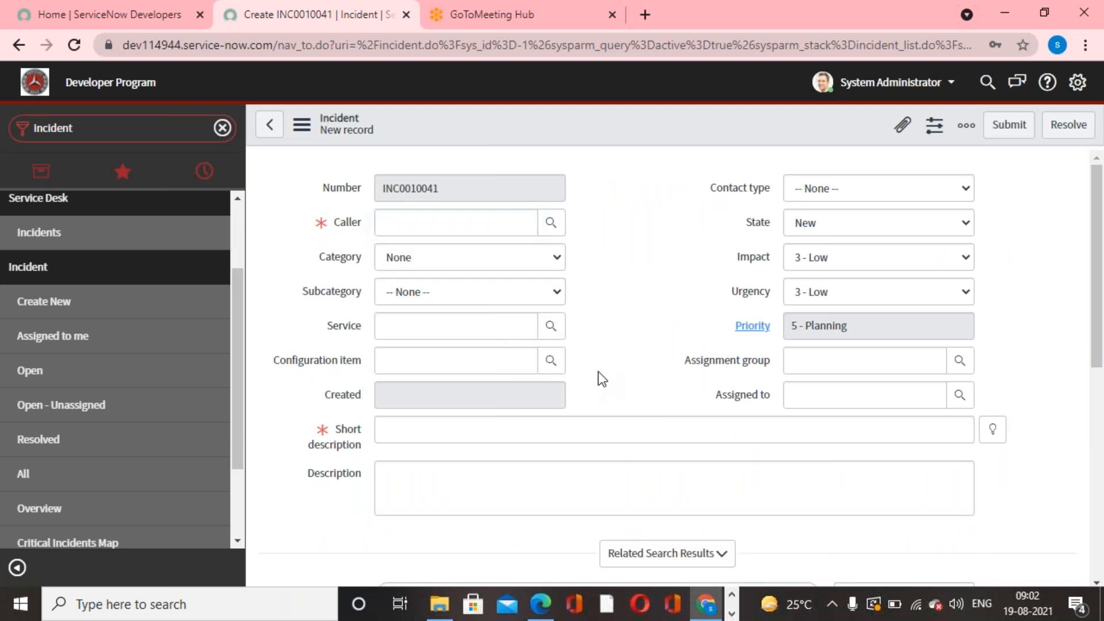
- Open Form Design for the incident form and look through its available fields
right_click(558, 122)
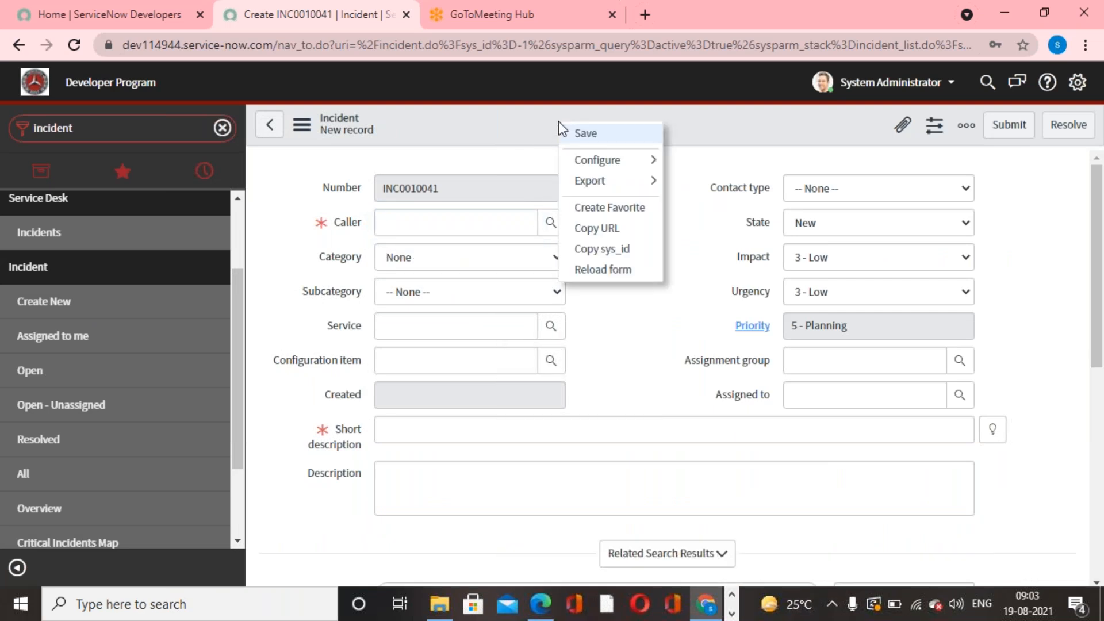
mouse_move(646, 163)
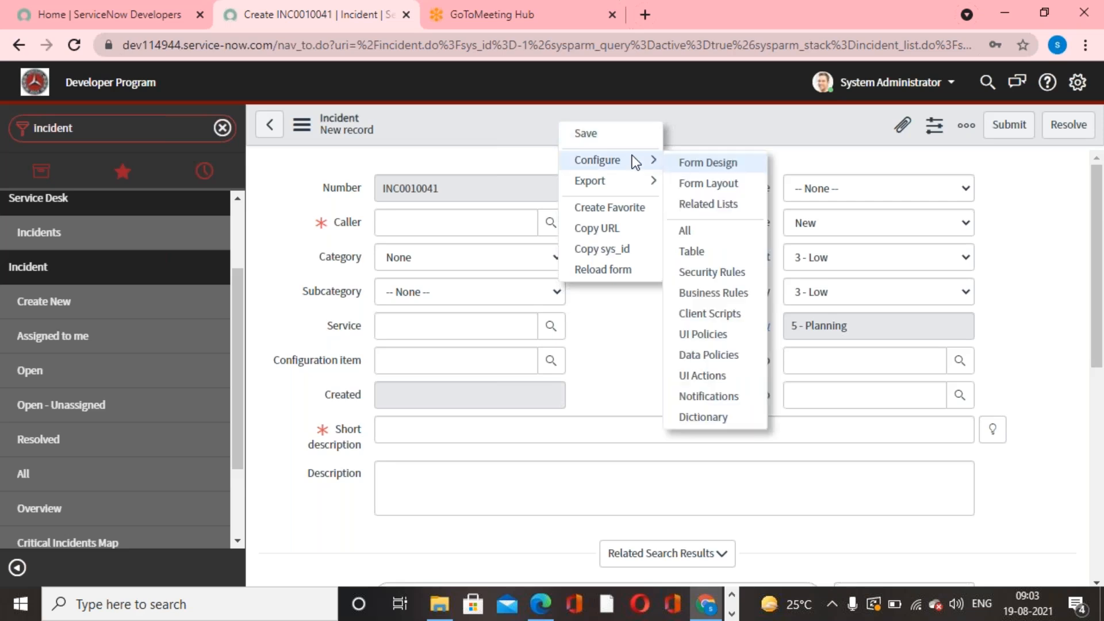
click(692, 165)
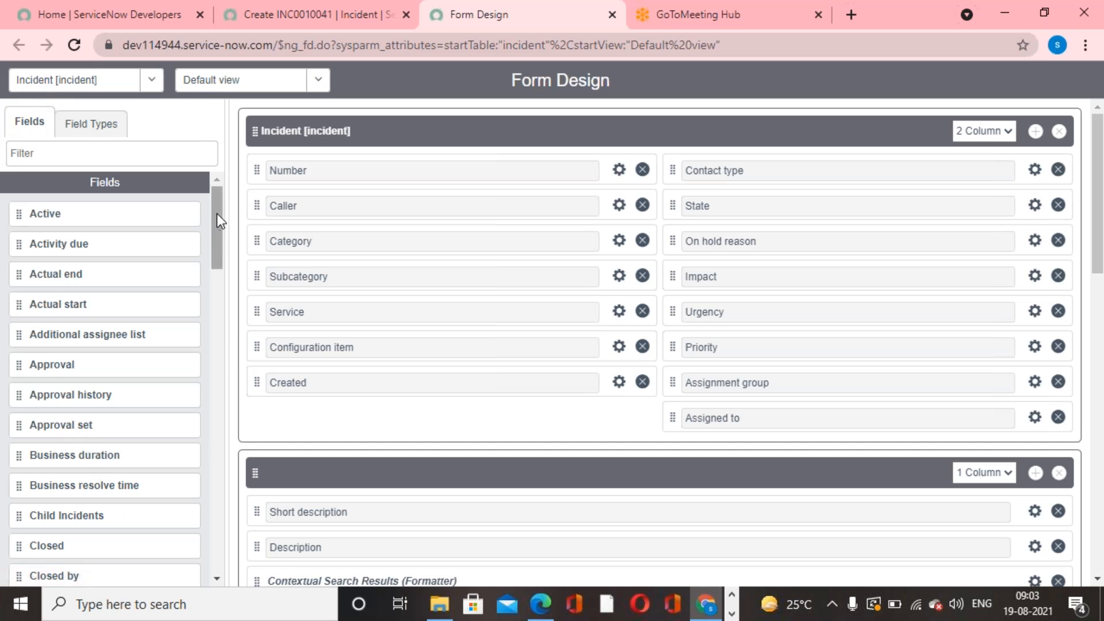
drag(216, 212, 229, 185)
- Return to the new incident record and reload its form
click(261, 8)
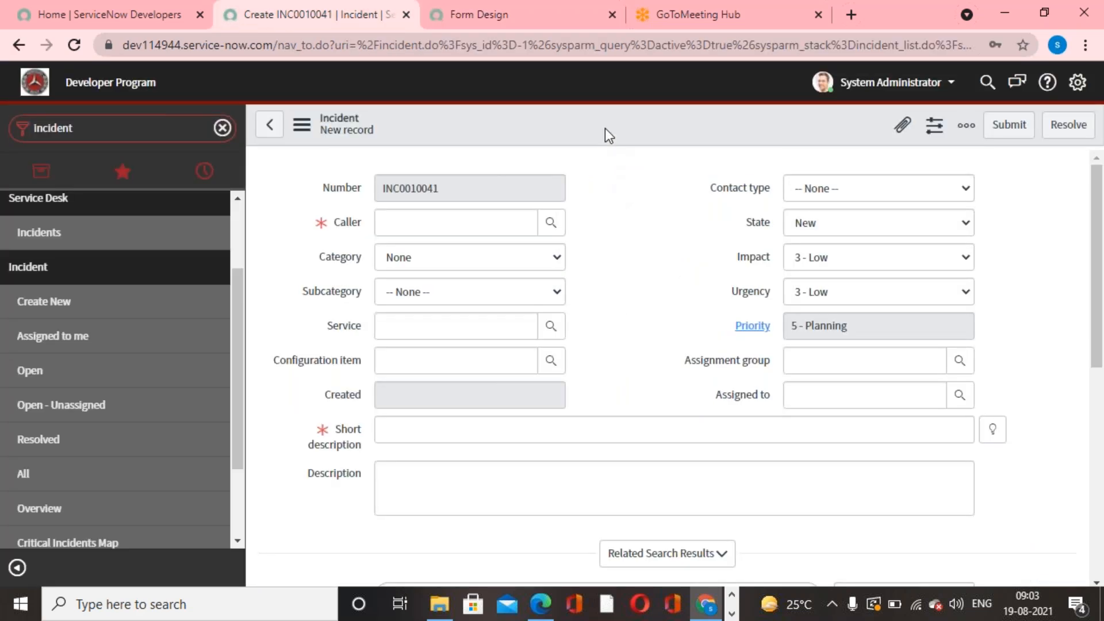
right_click(605, 129)
click(644, 276)
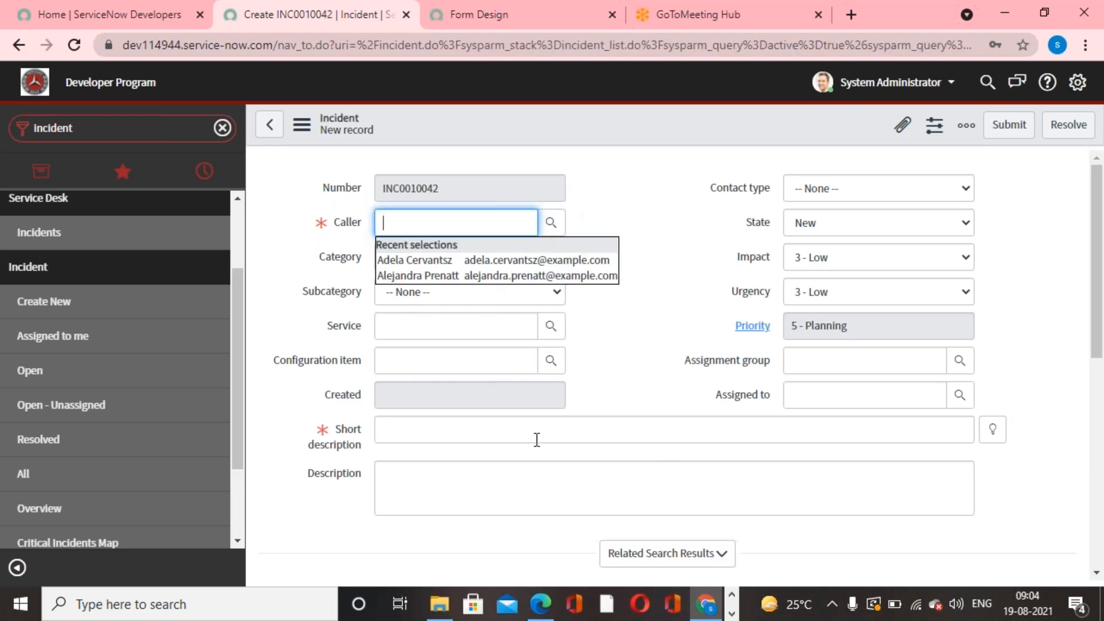
click(667, 313)
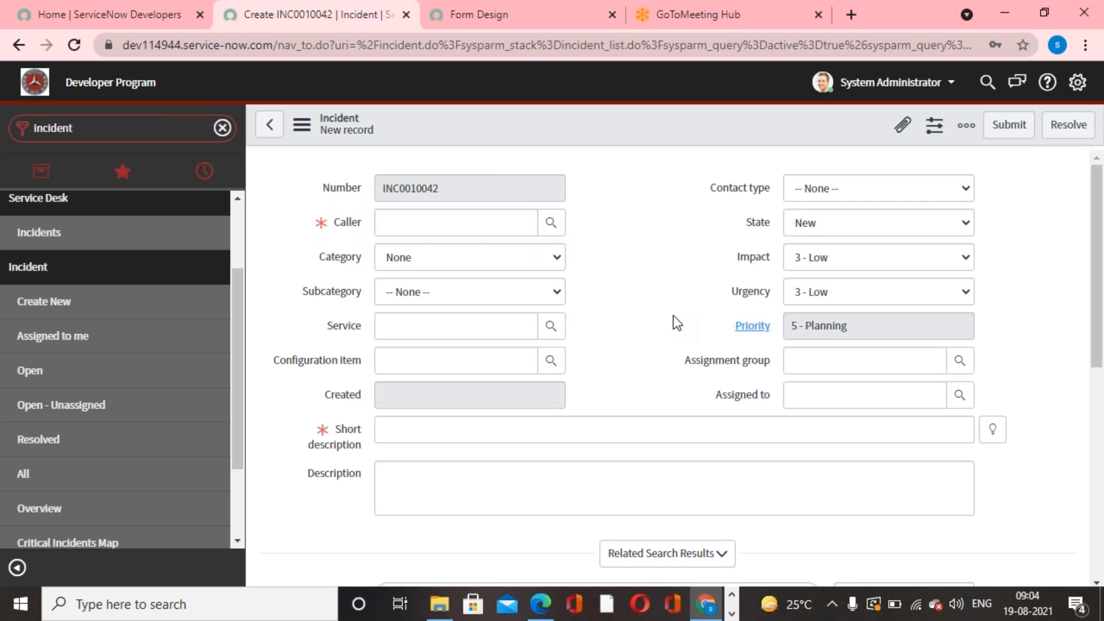
- Make the Category field mandatory in the incident form design and save the design
click(467, 27)
click(278, 14)
click(461, 25)
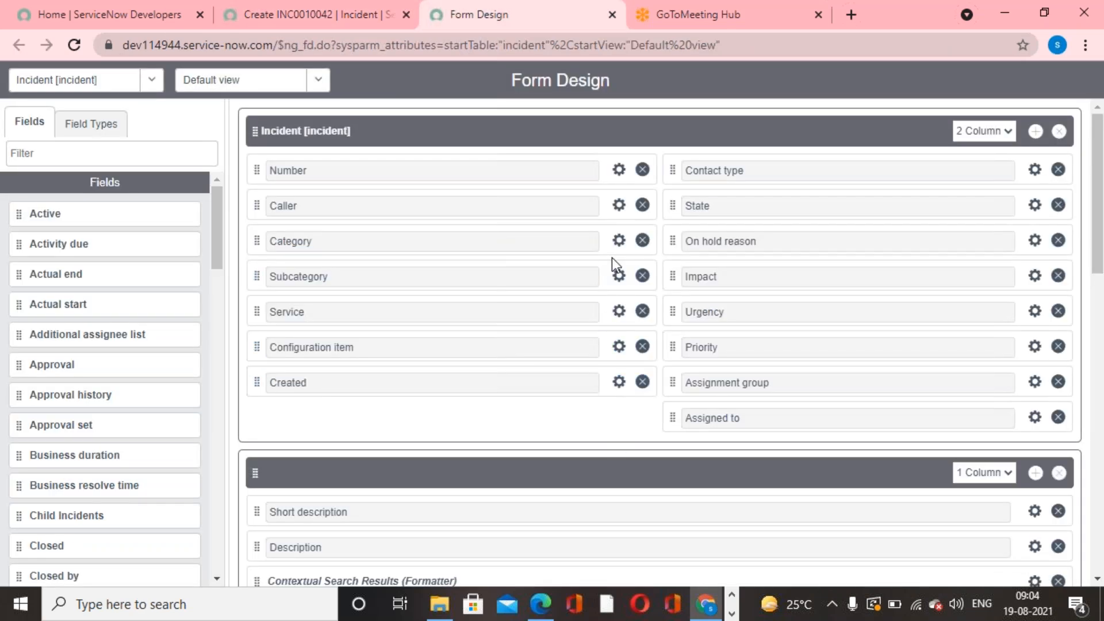
click(620, 241)
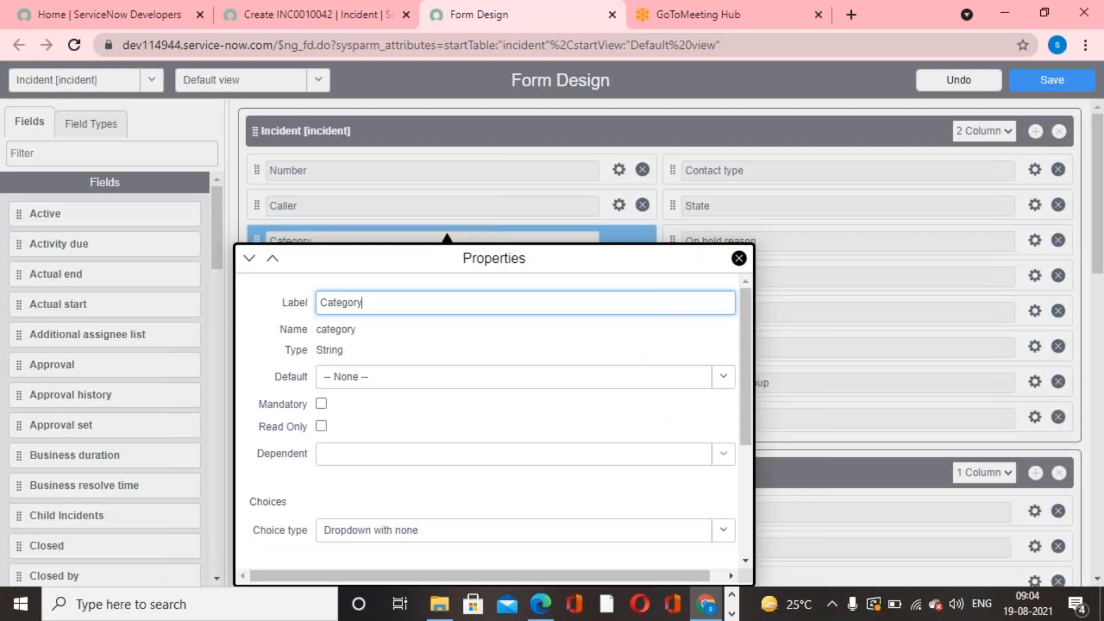
click(321, 404)
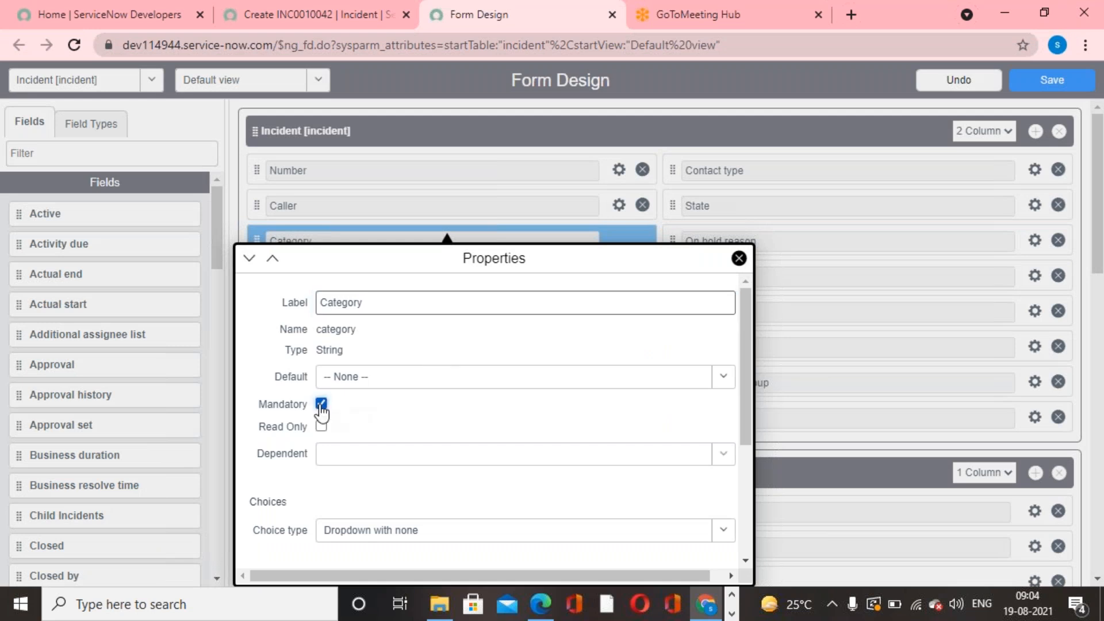
click(738, 258)
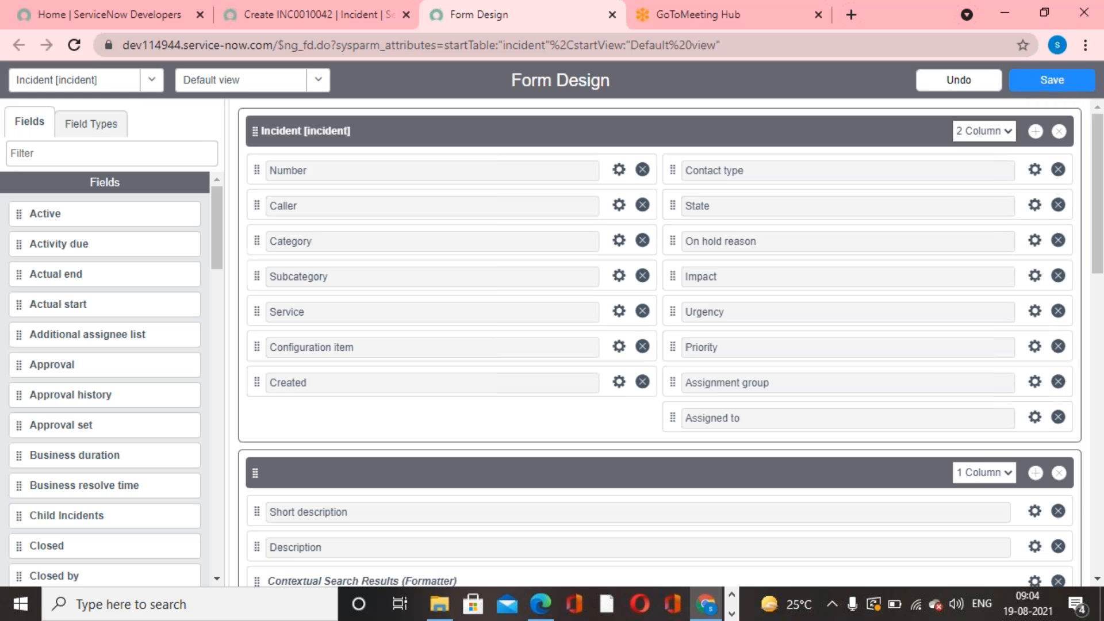
click(1041, 81)
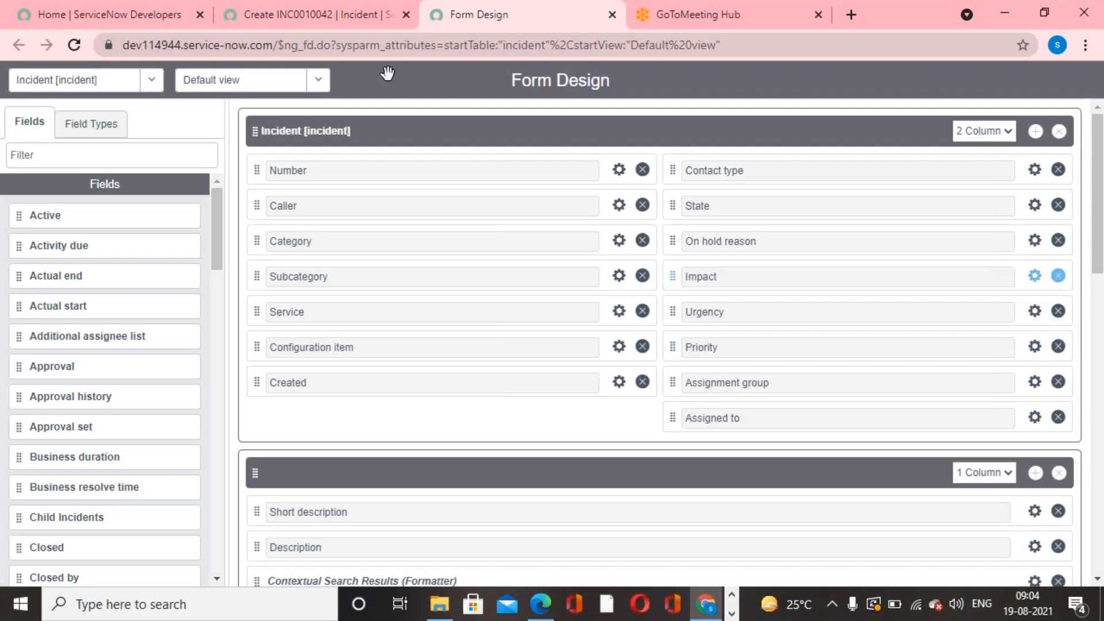
- Reload the new incident form to check the mandatory setting of Category
click(253, 15)
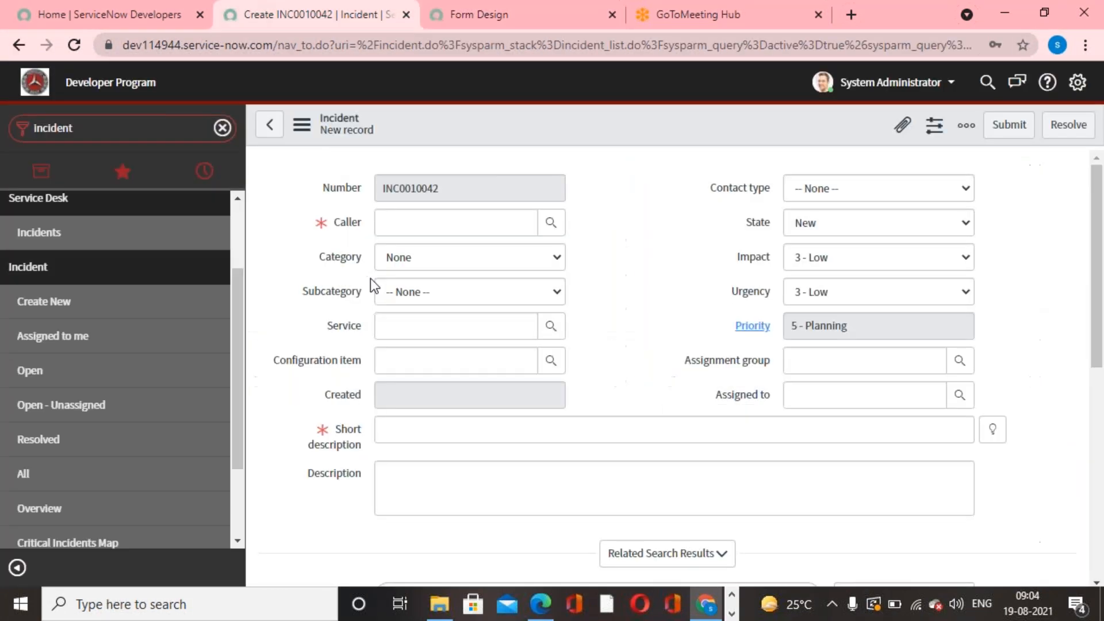
right_click(613, 117)
click(678, 271)
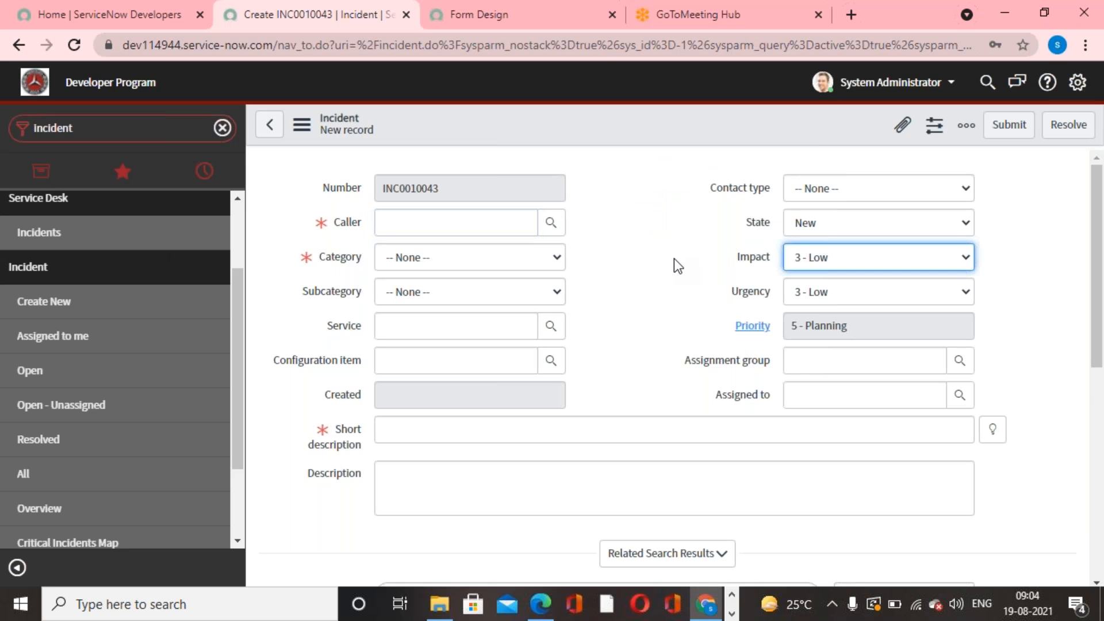
- Add the choice "Other" to the Category field's choices in the form design
click(481, 25)
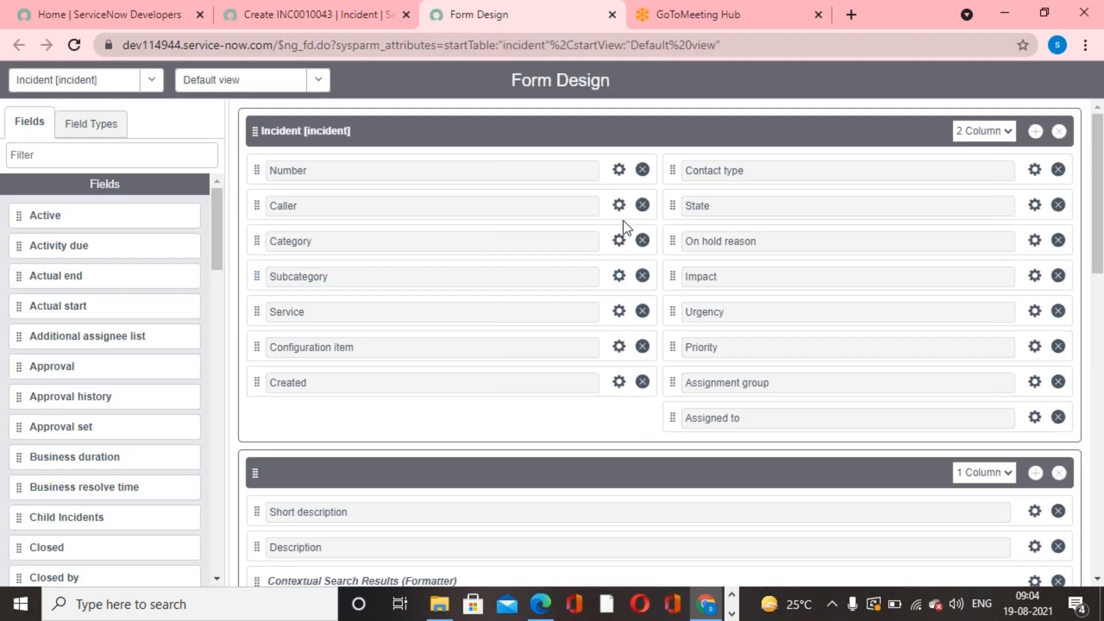
click(618, 241)
scroll(439, 490, down, 3)
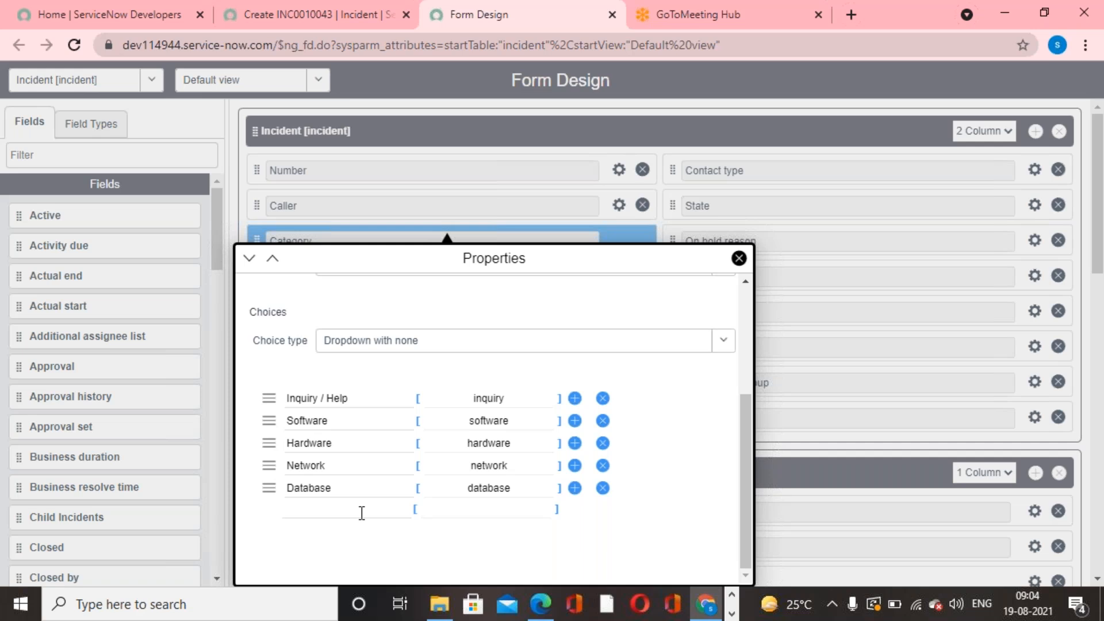
click(361, 512)
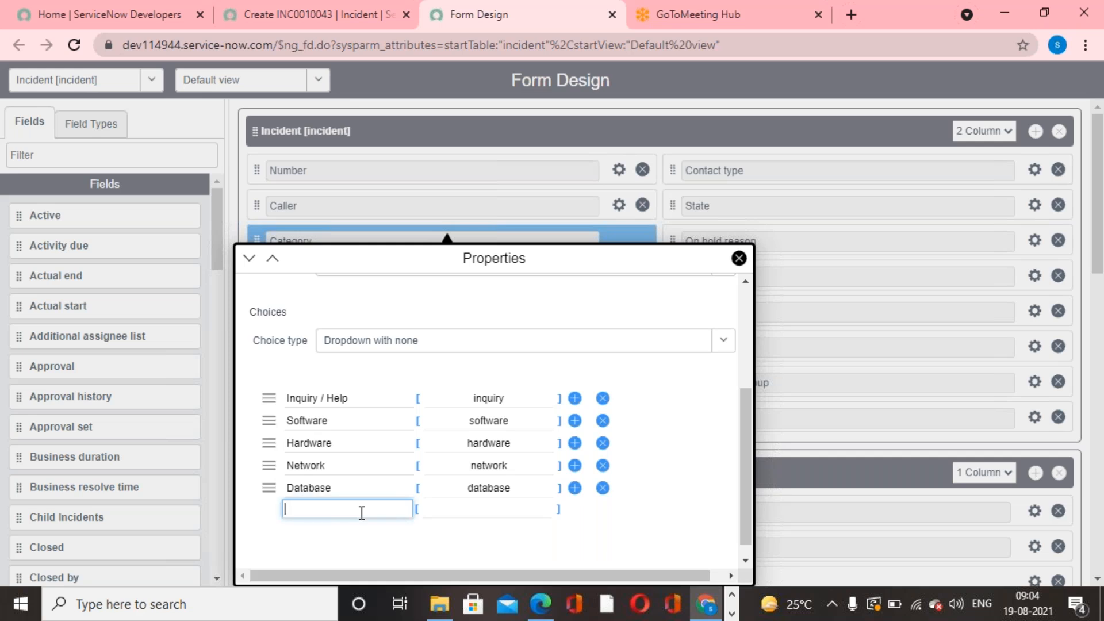
text(Other)
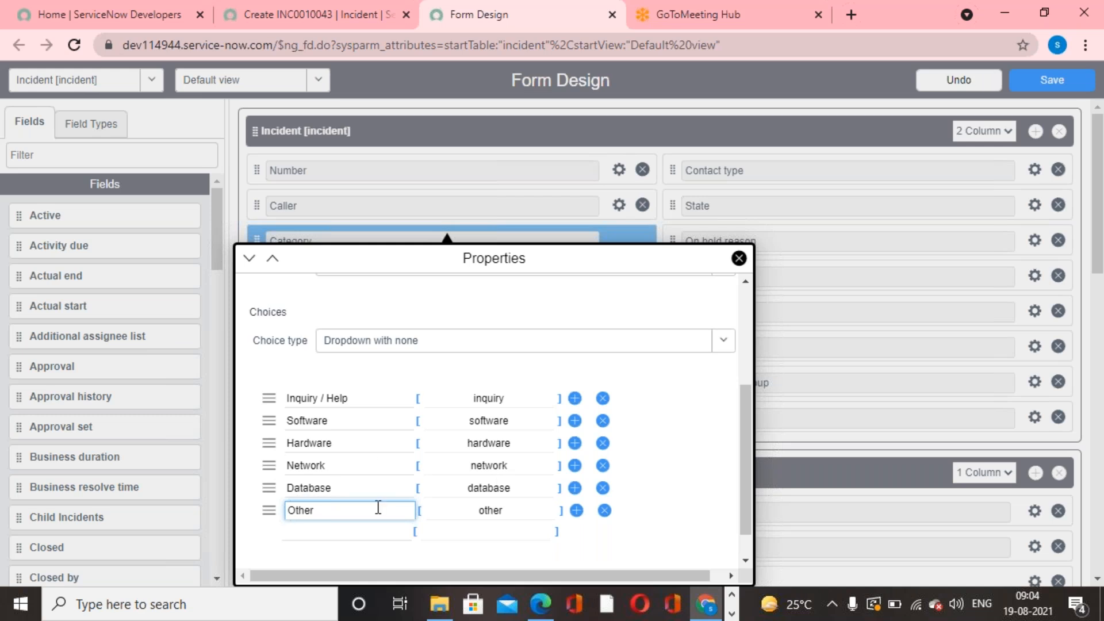
scroll(379, 507, up, 2)
scroll(379, 507, up, 2)
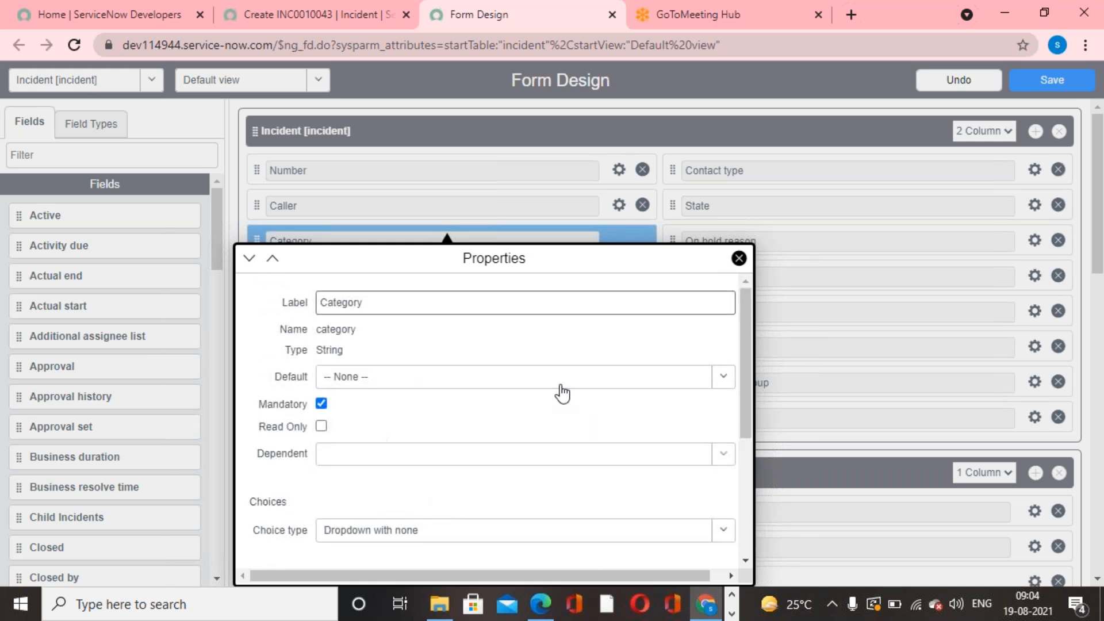
- Set the Category field's default to Inquiry / Help and save the form design
click(725, 383)
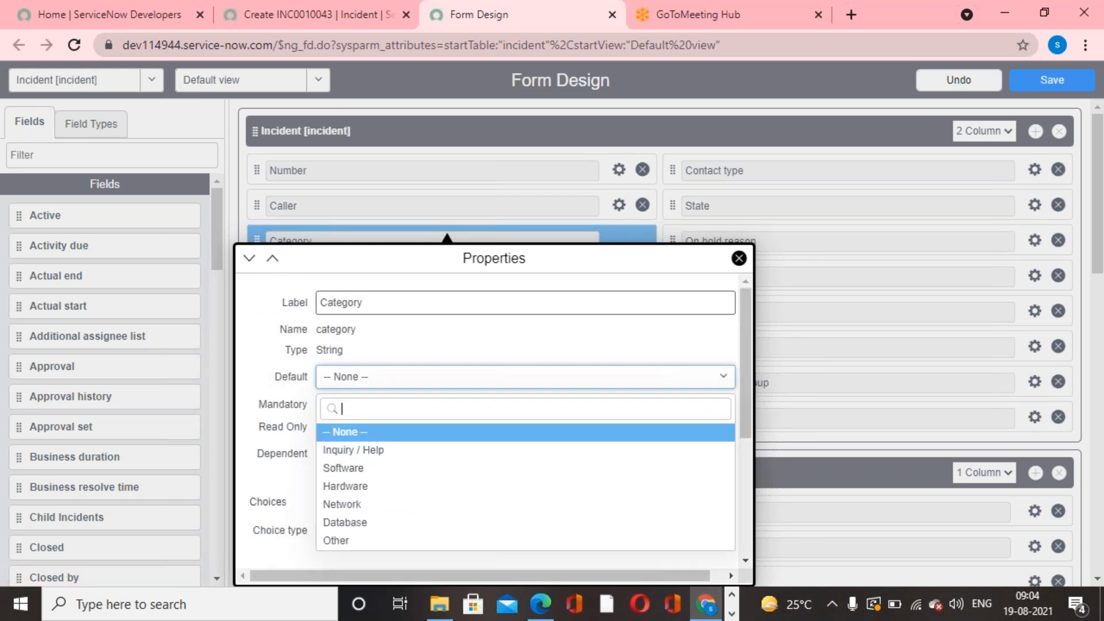
click(378, 451)
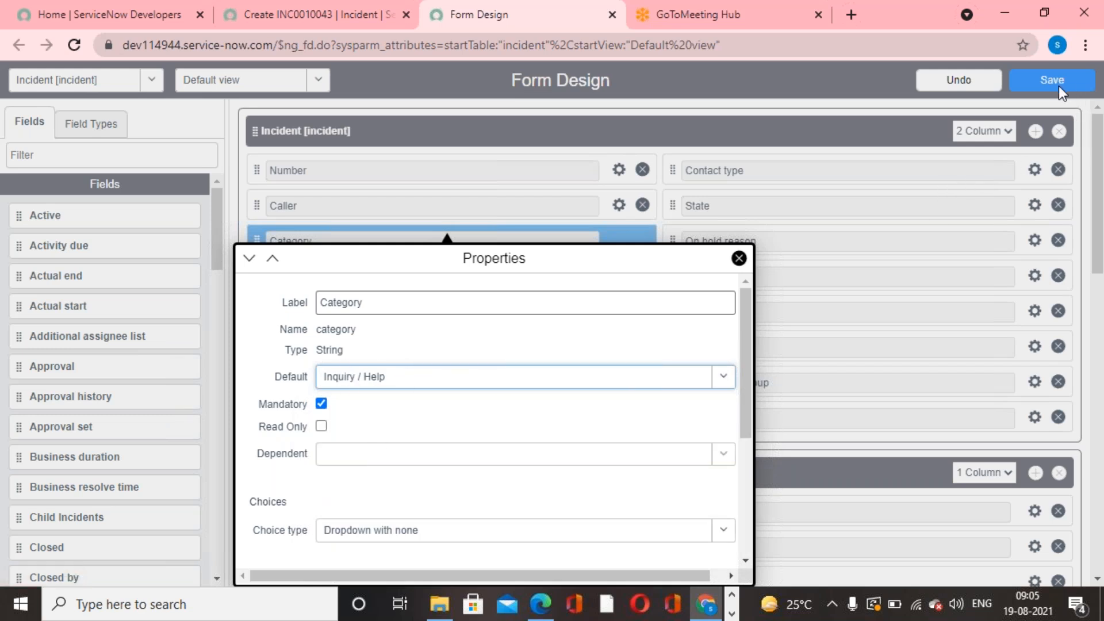
click(739, 258)
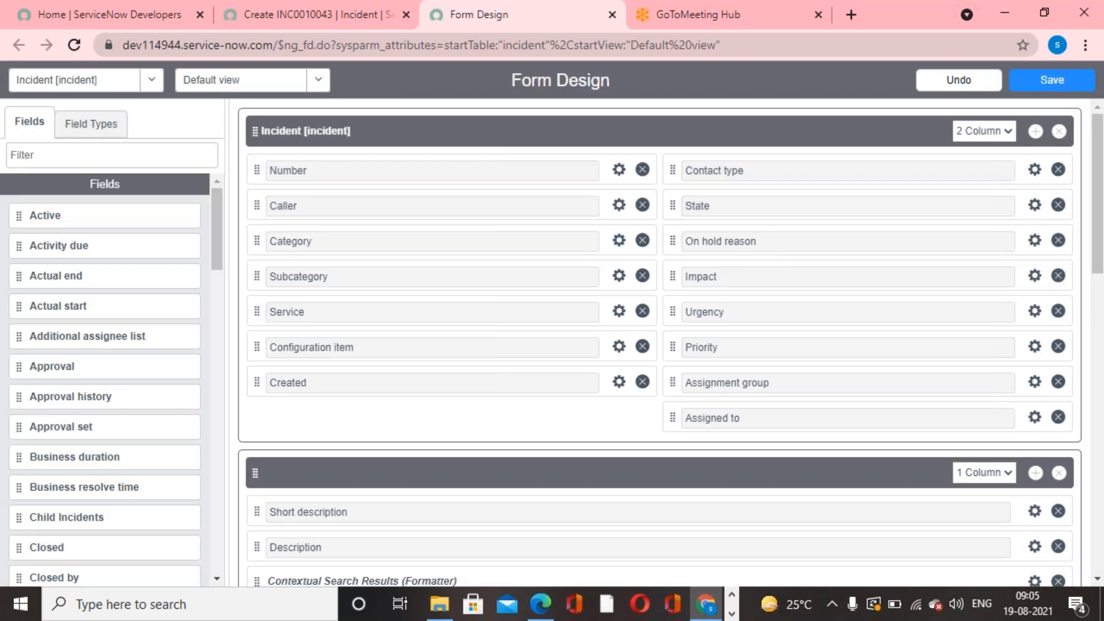
click(1041, 92)
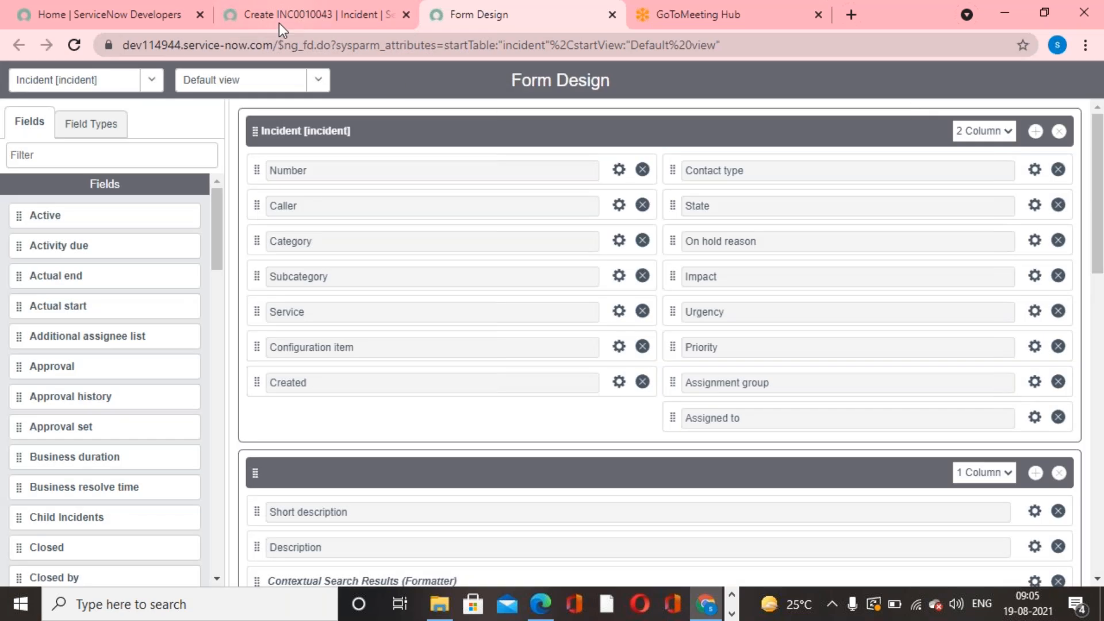
- Reload the new incident form and check the Category field's default and list of choices
click(278, 23)
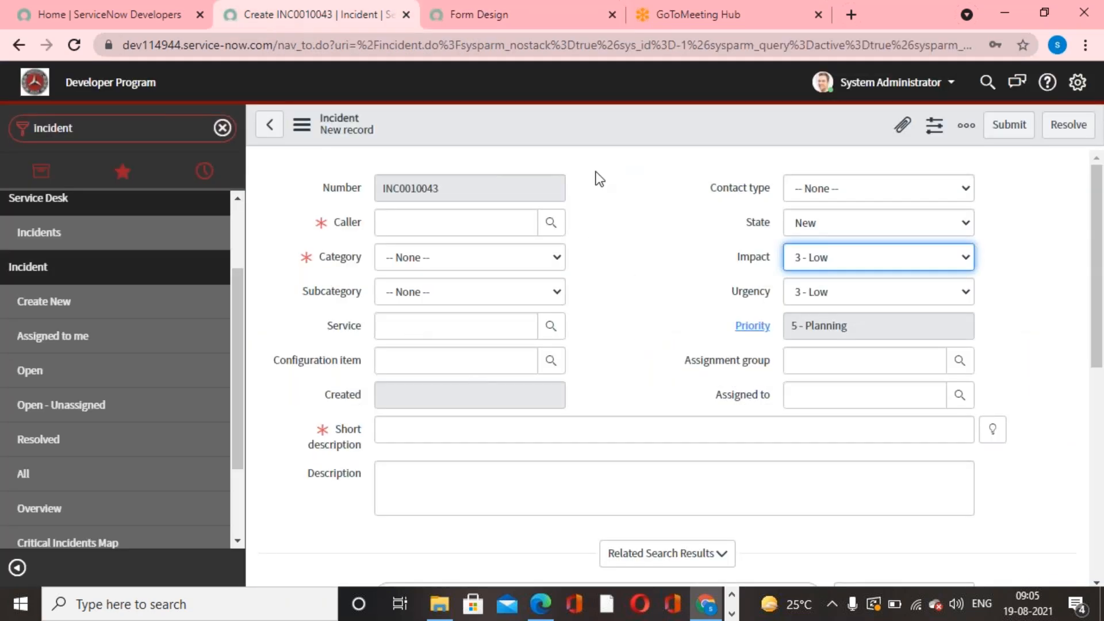
right_click(599, 122)
click(661, 272)
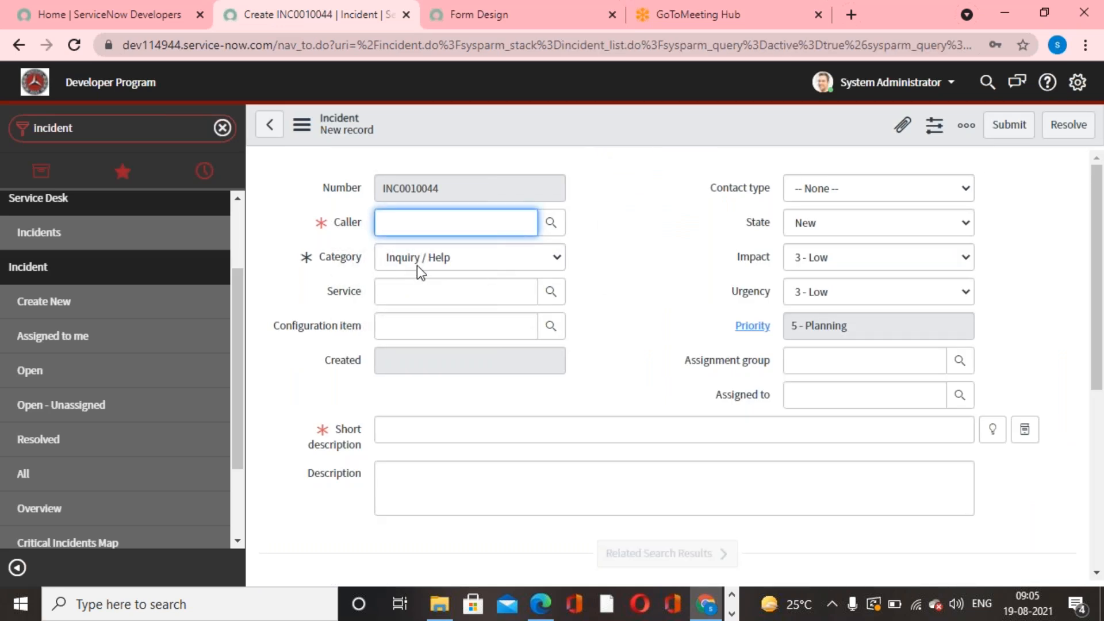
click(649, 298)
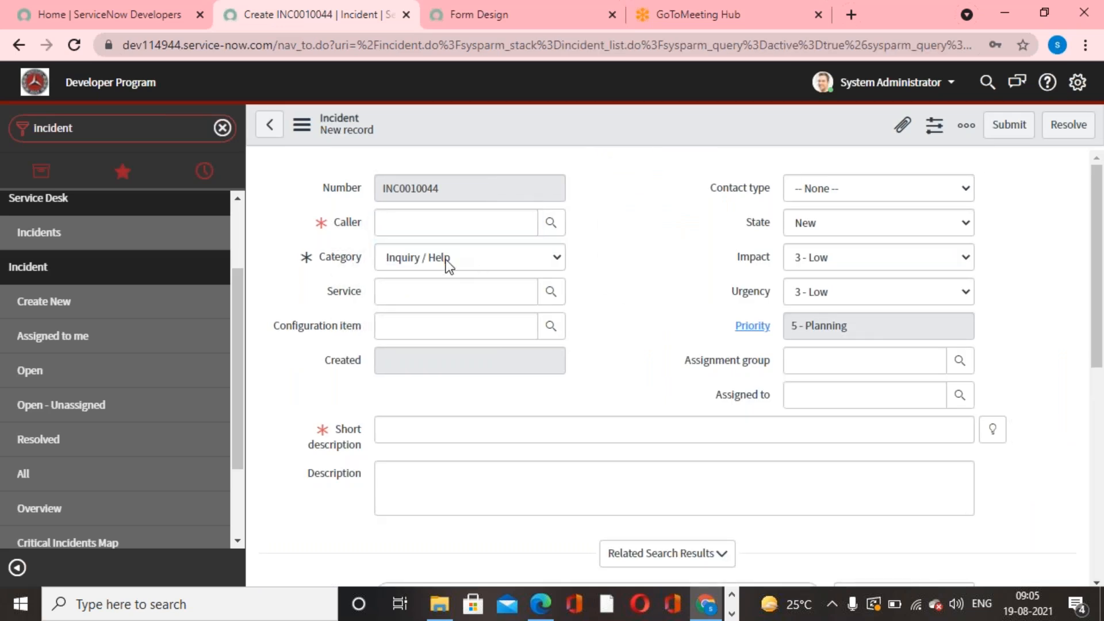
click(446, 261)
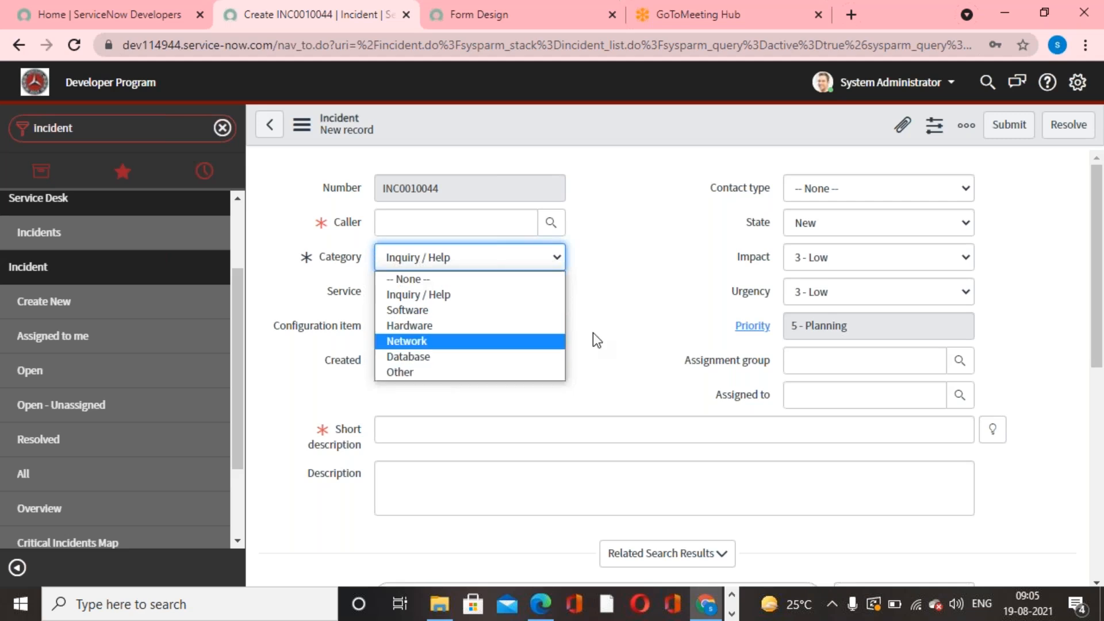
click(667, 274)
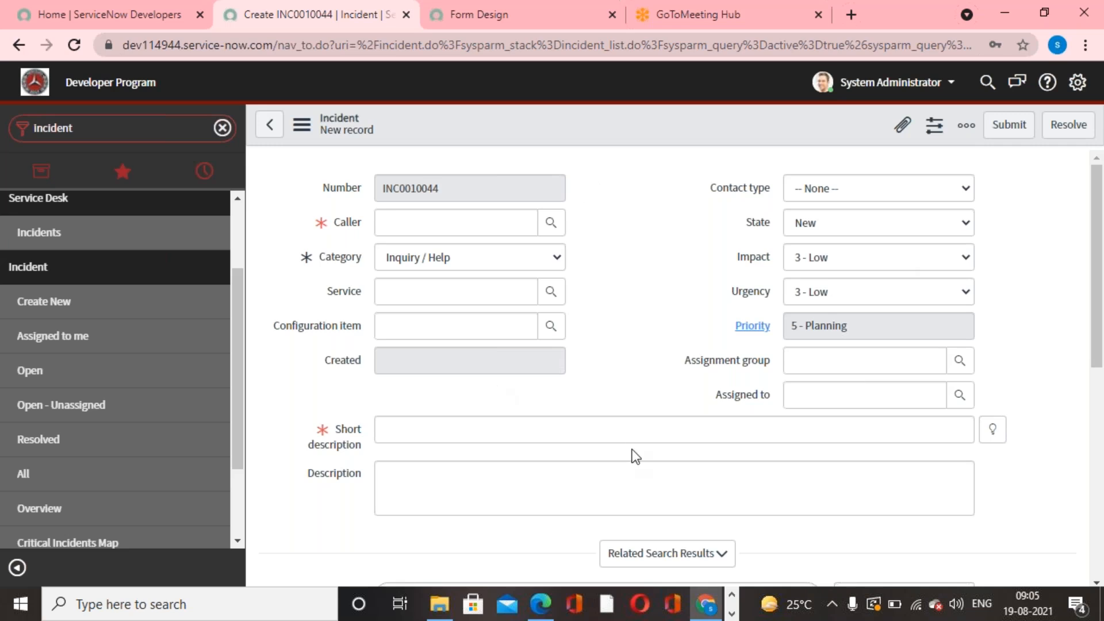
- Change the Incident section's layout to 1 Column in the form design and save it
click(474, 26)
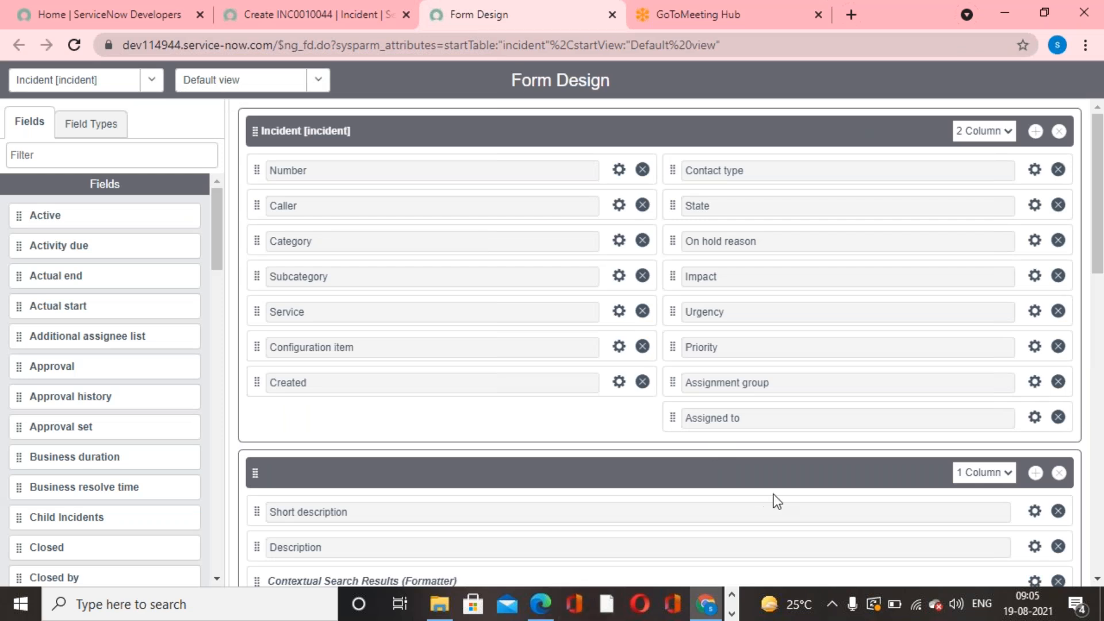
click(1010, 134)
click(991, 147)
scroll(894, 440, down, 5)
scroll(894, 440, up, 5)
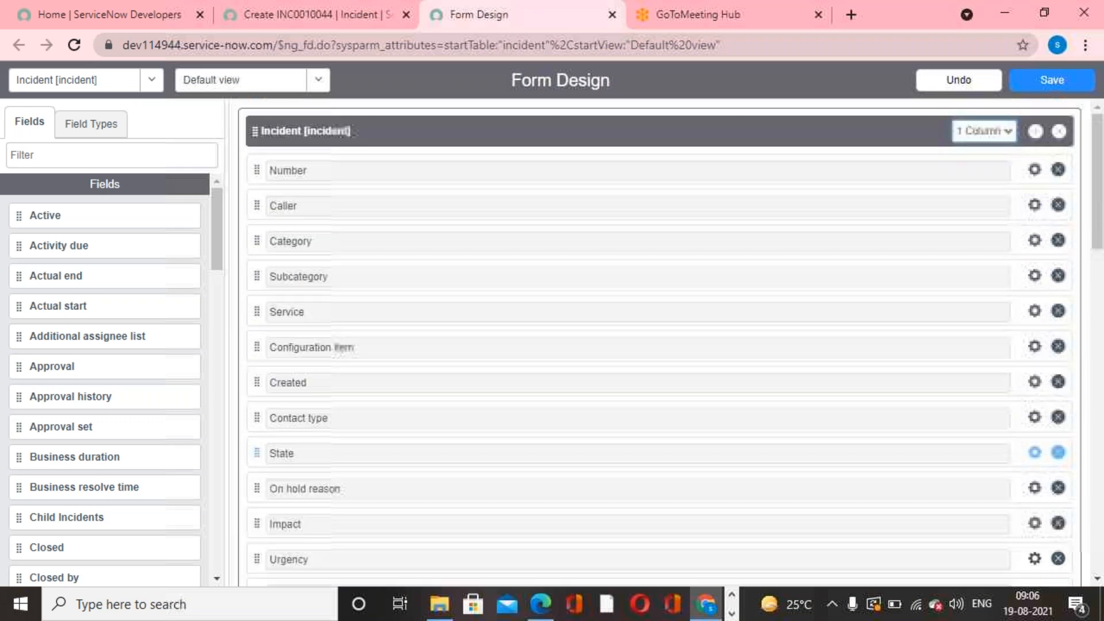
click(1051, 80)
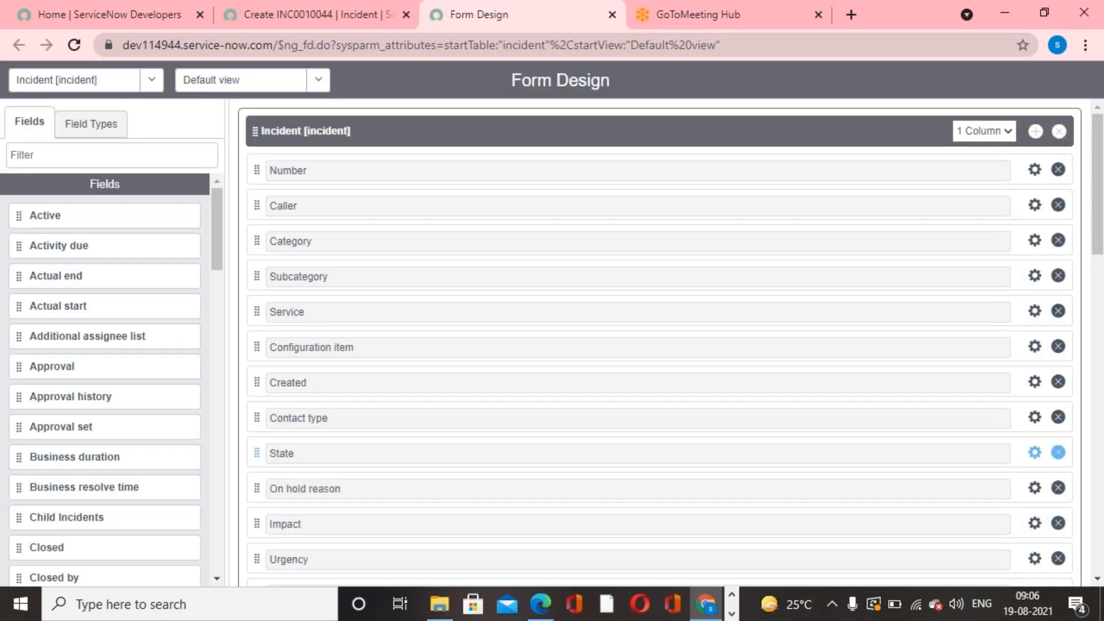
- Reload the new incident form and check the single-column layout of its fields down to the Notes section
click(259, 15)
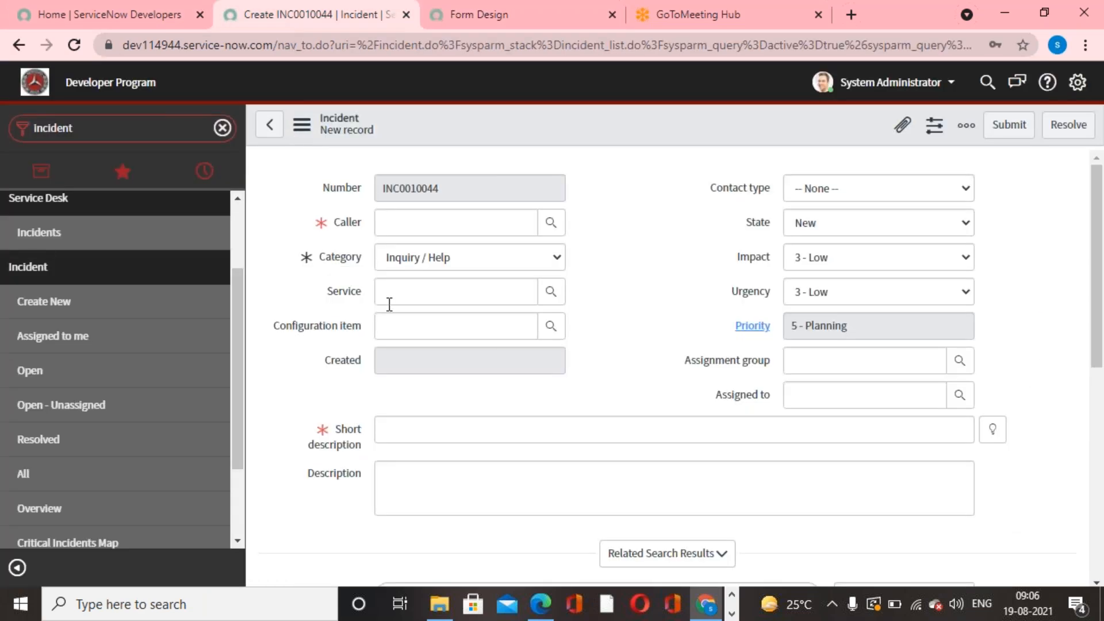
right_click(606, 123)
click(651, 267)
scroll(606, 444, down, 3)
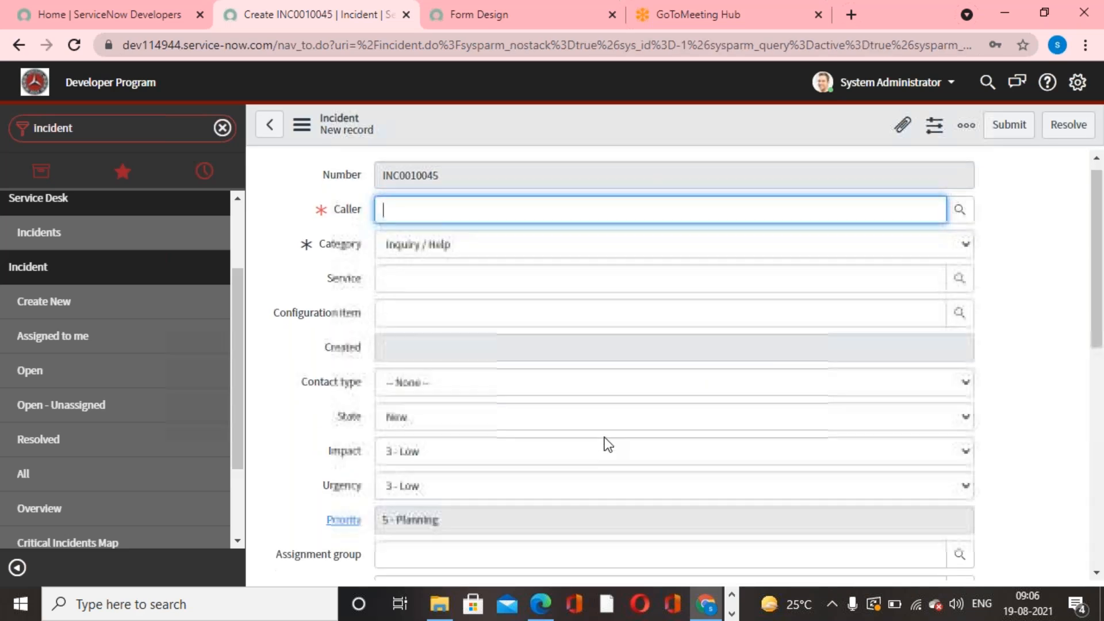
scroll(618, 454, up, 4)
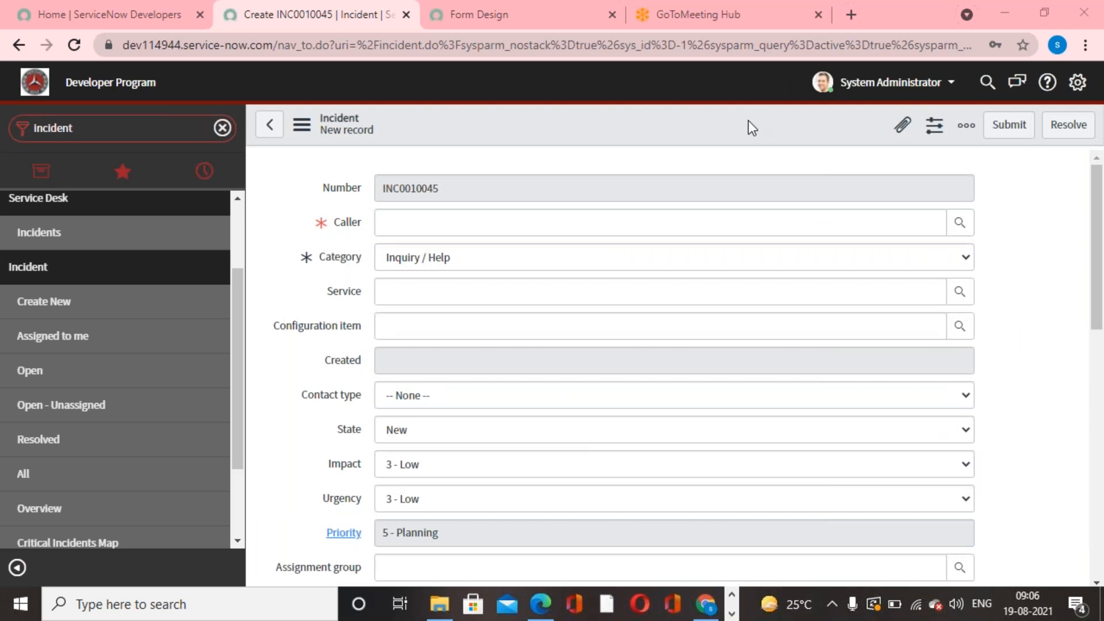
scroll(667, 368, down, 10)
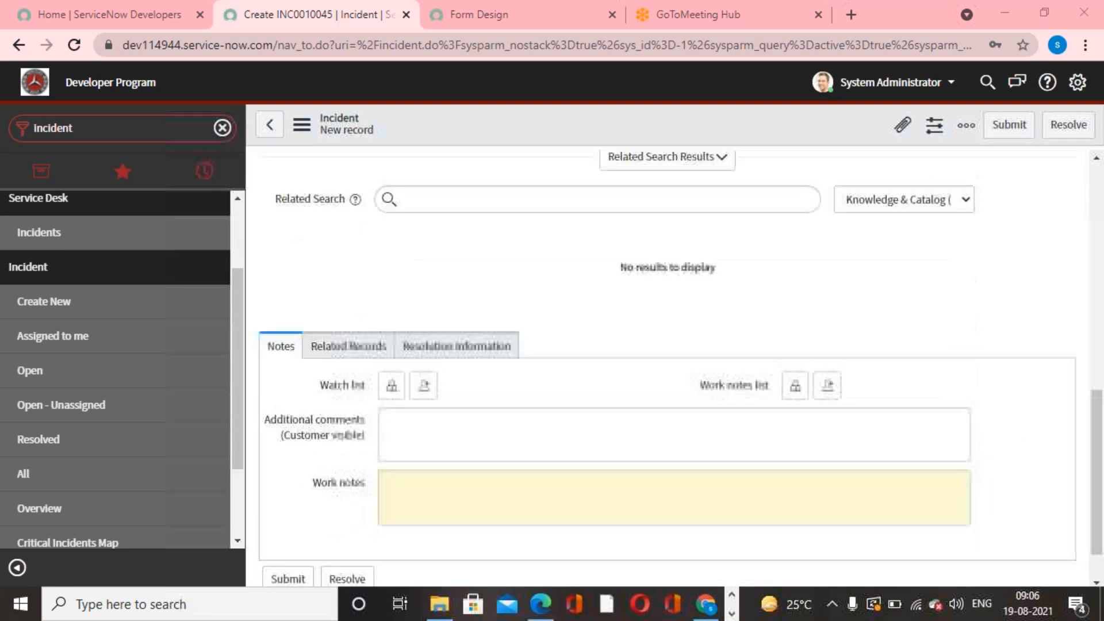
scroll(667, 368, up, 5)
scroll(618, 337, up, 5)
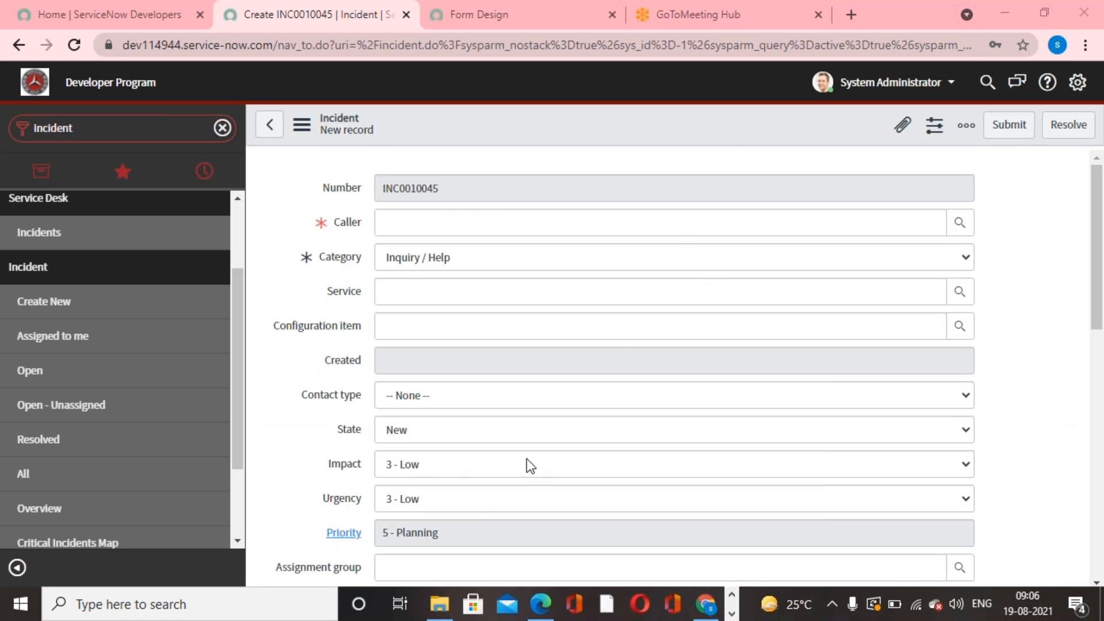
- Try to change the Incident section's layout to 2 Column in the form design
click(478, 28)
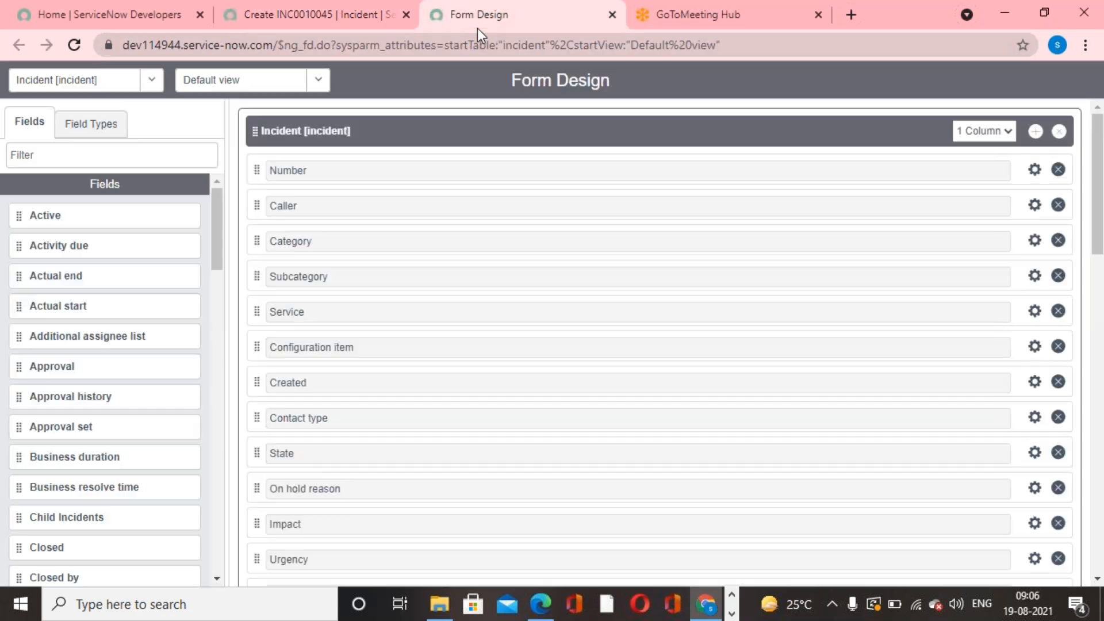
click(1003, 134)
click(991, 164)
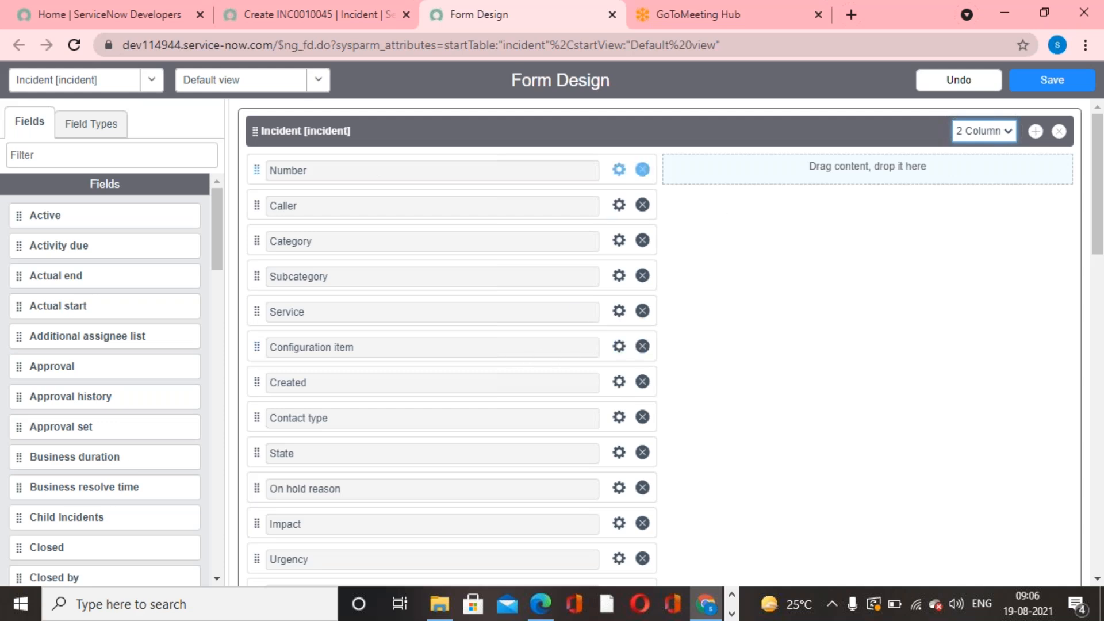
- Switch to the new incident form and open its Form Layout configuration
click(279, 17)
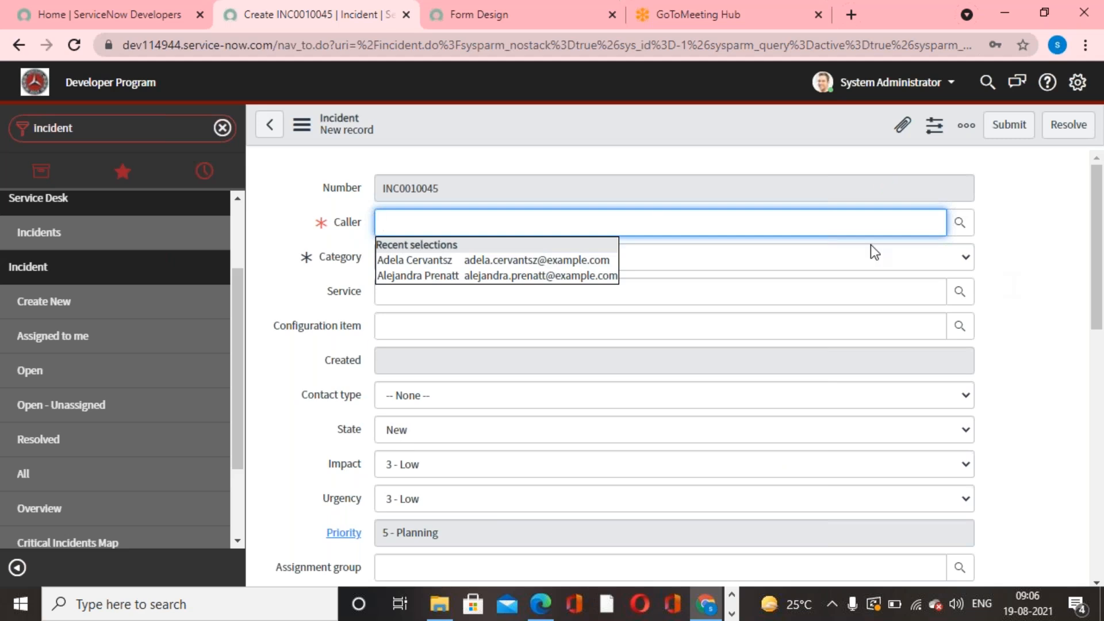
click(576, 119)
right_click(578, 121)
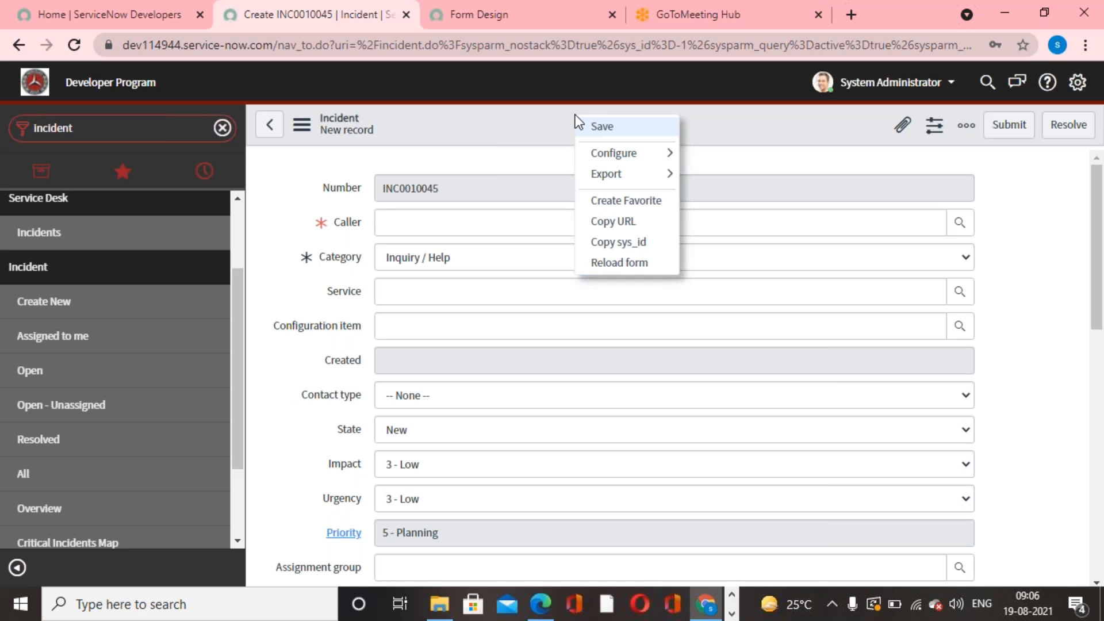
mouse_move(662, 157)
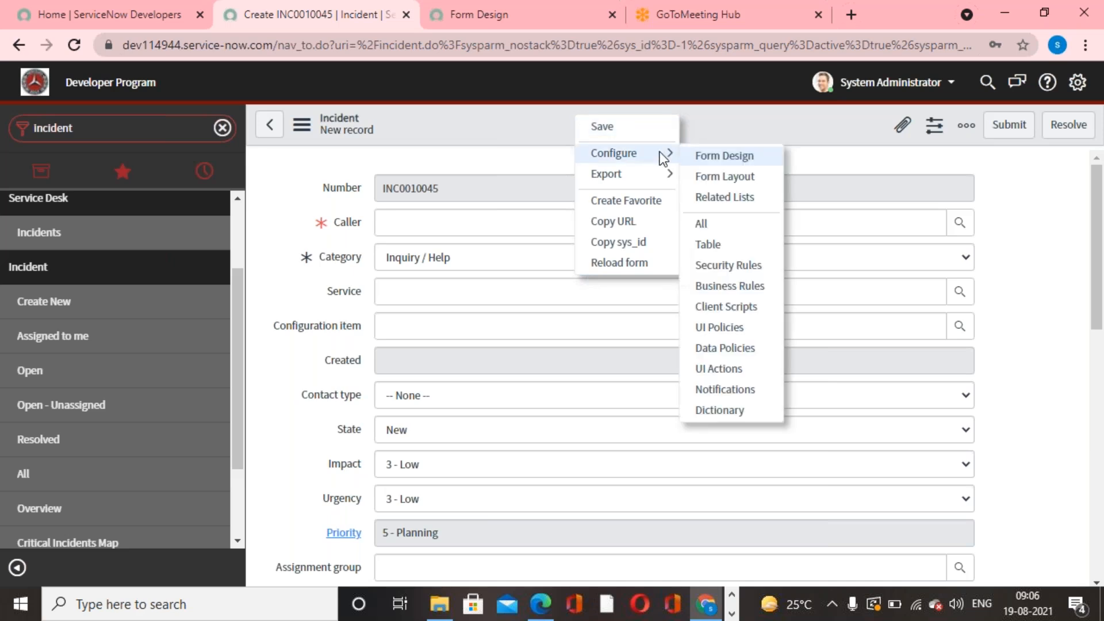
click(697, 176)
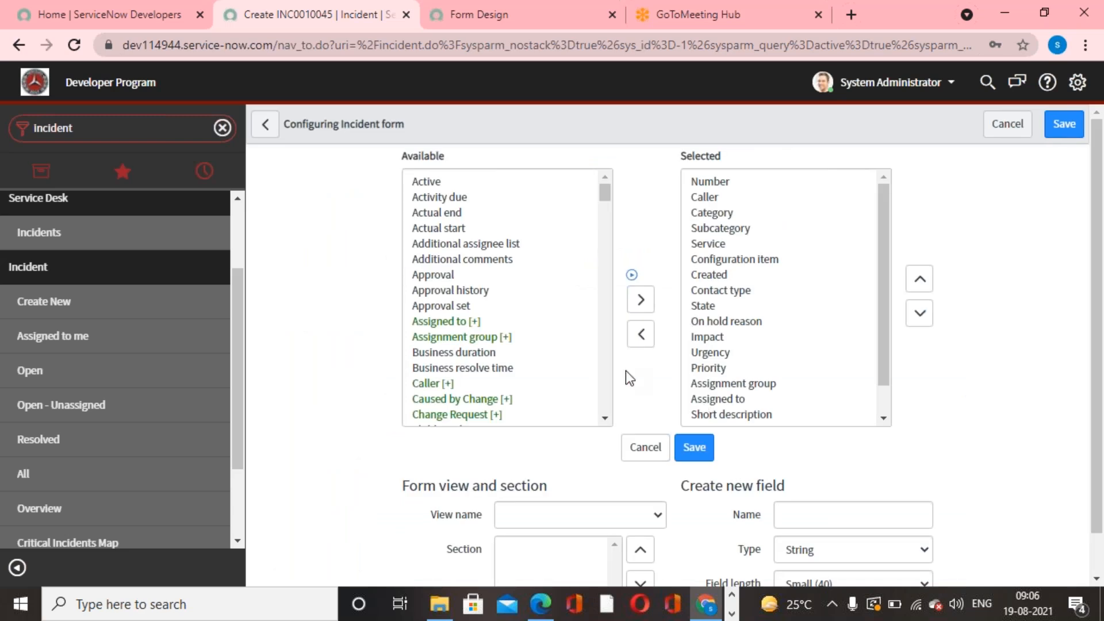
- Add the |- split -| element to the selected fields and place it between Created and Contact type
scroll(534, 333, down, 9)
scroll(539, 335, down, 9)
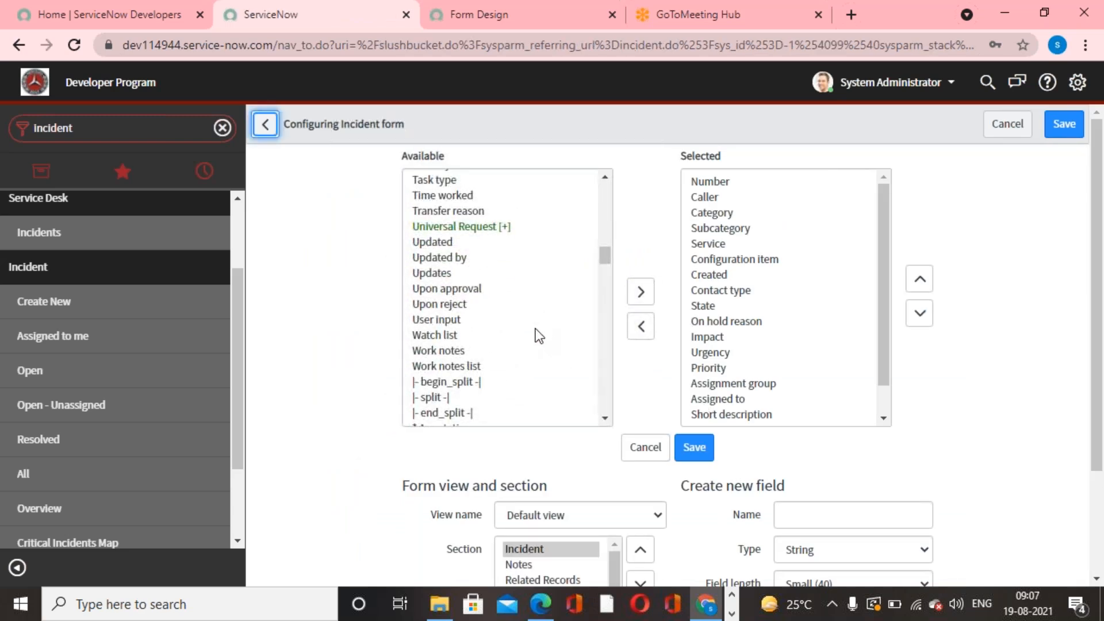
scroll(535, 332, down, 3)
click(442, 311)
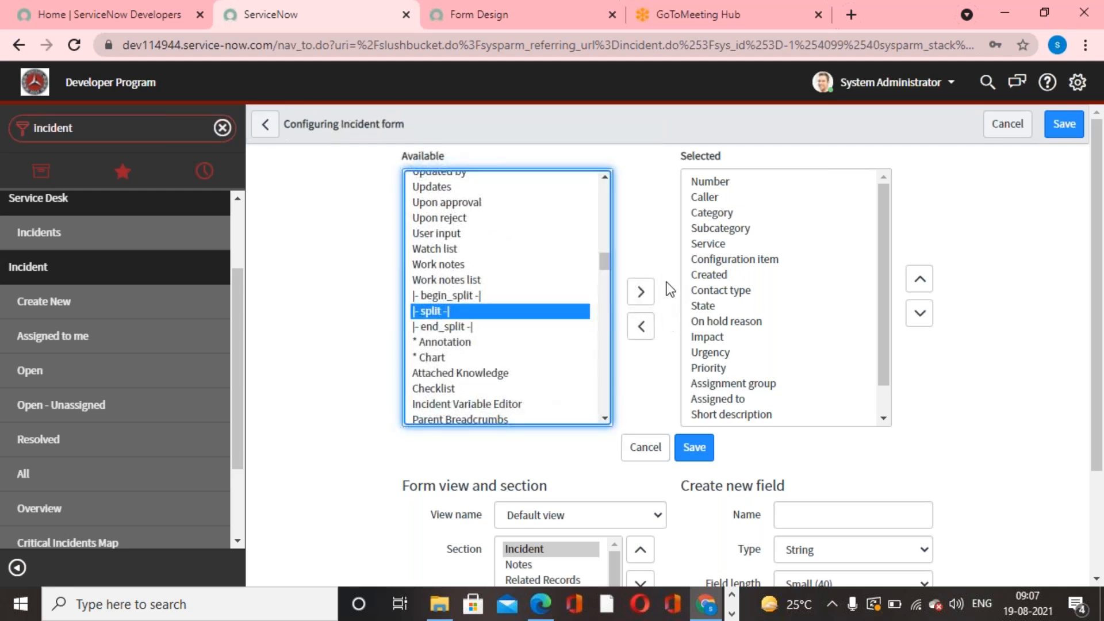
click(641, 291)
click(920, 279)
click(920, 280)
click(920, 280)
click(920, 280)
click(920, 280)
click(920, 280)
click(919, 279)
click(920, 279)
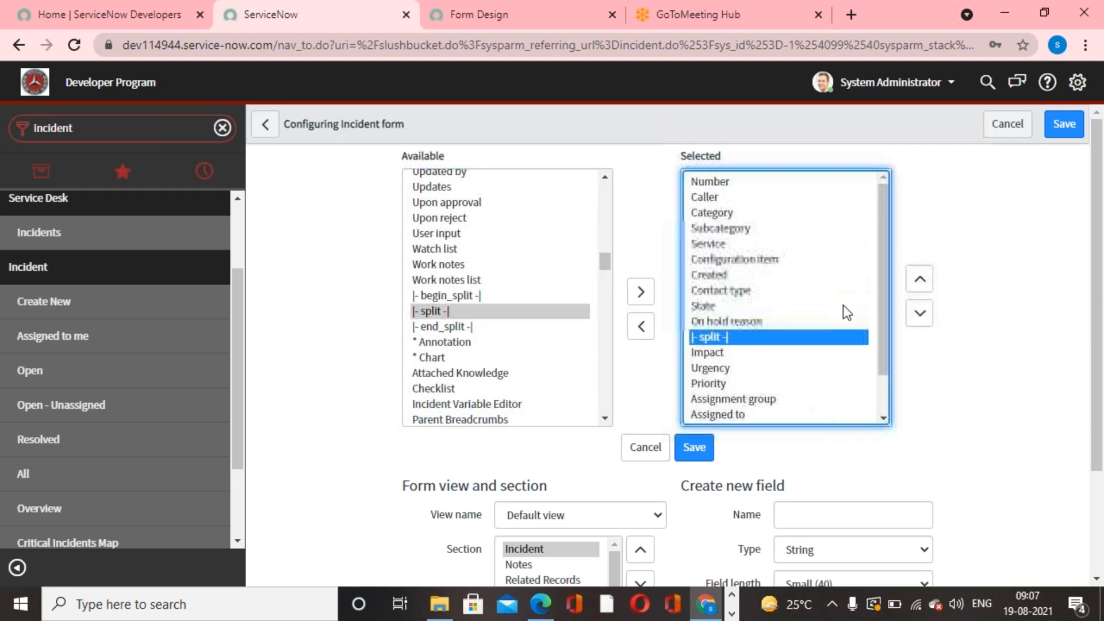
click(920, 279)
click(920, 279)
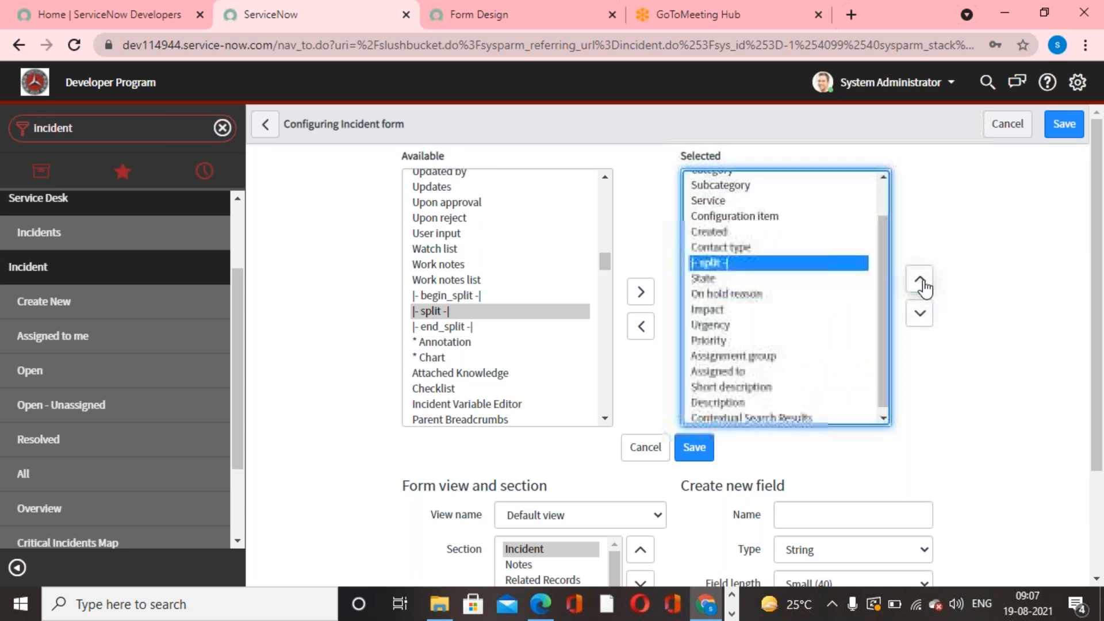
click(919, 279)
scroll(775, 319, up, 1)
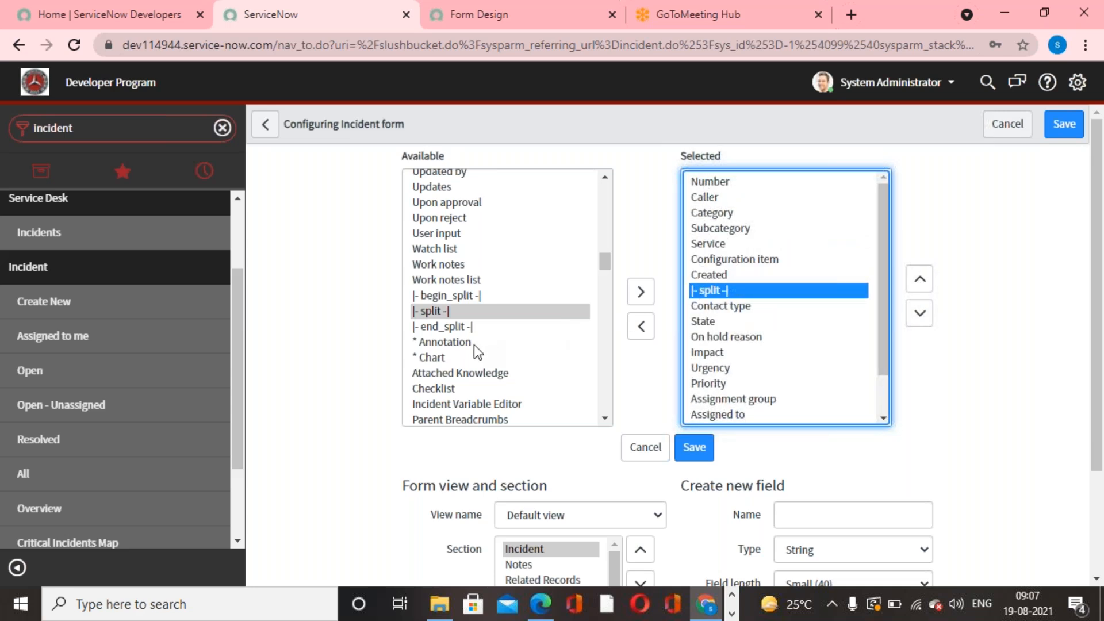
- Add the |- end_split -| element between Assigned to and Short description, and save the form layout
click(450, 326)
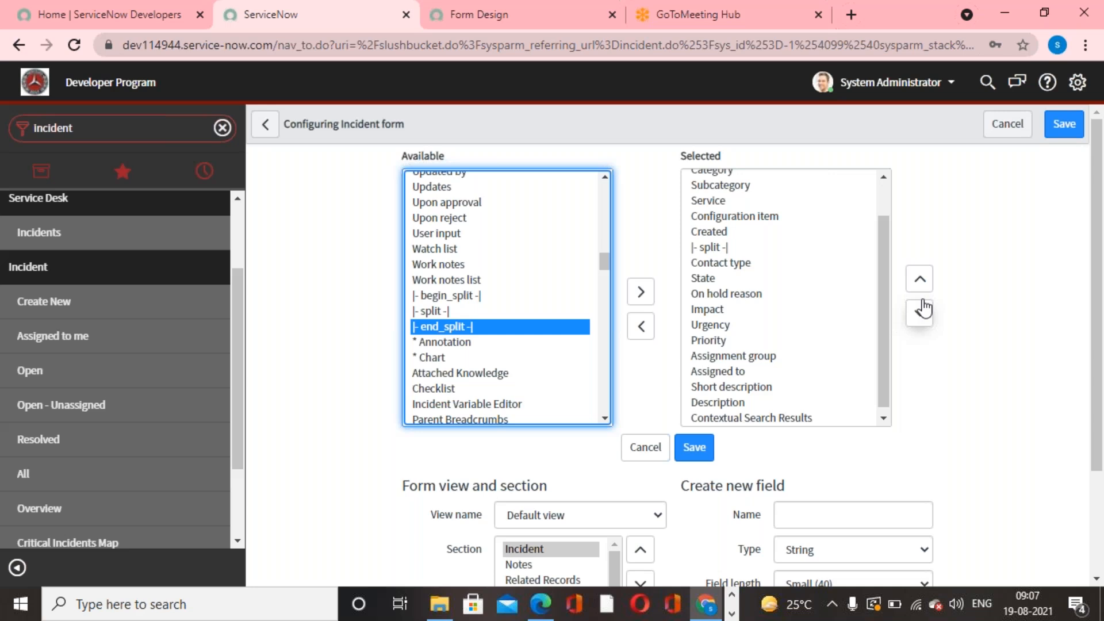
drag(886, 333, 885, 377)
click(641, 292)
click(921, 283)
click(920, 282)
click(920, 282)
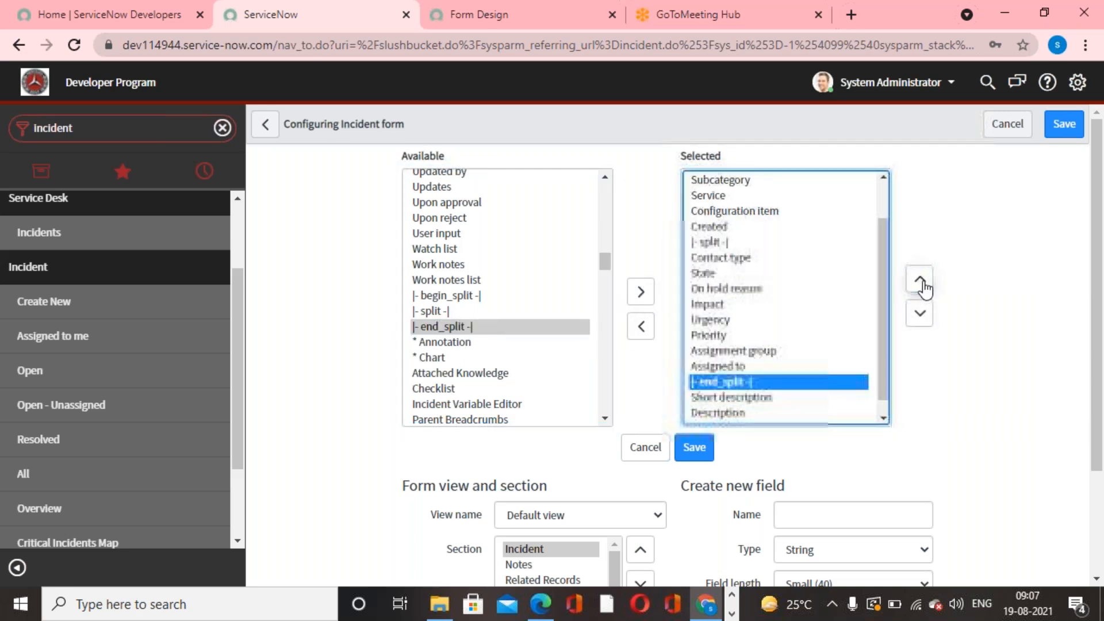
drag(878, 354, 878, 422)
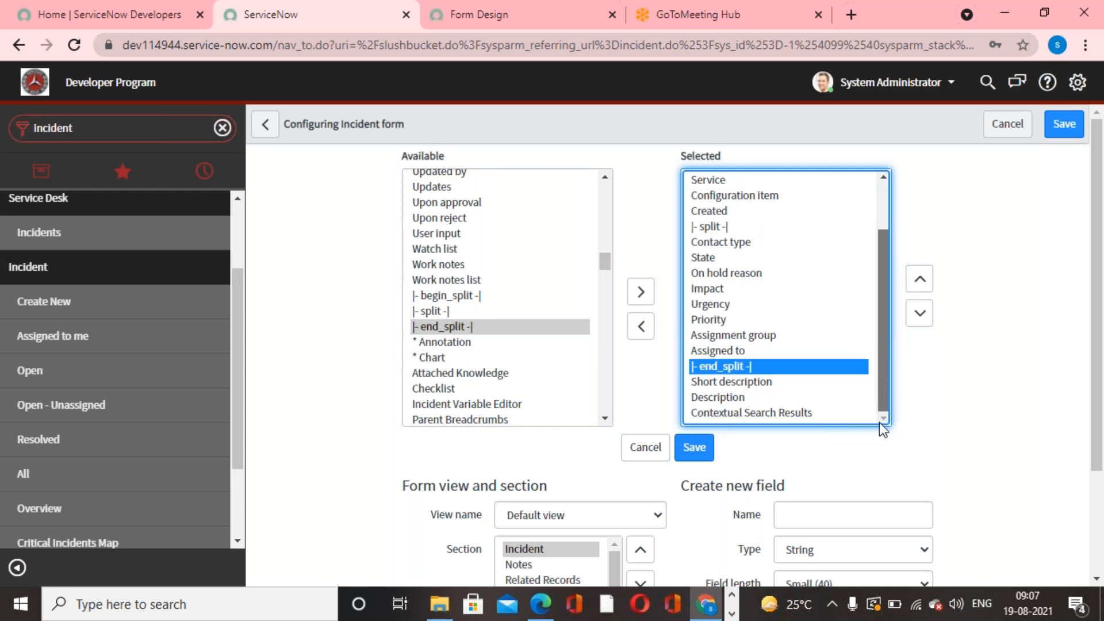
click(694, 447)
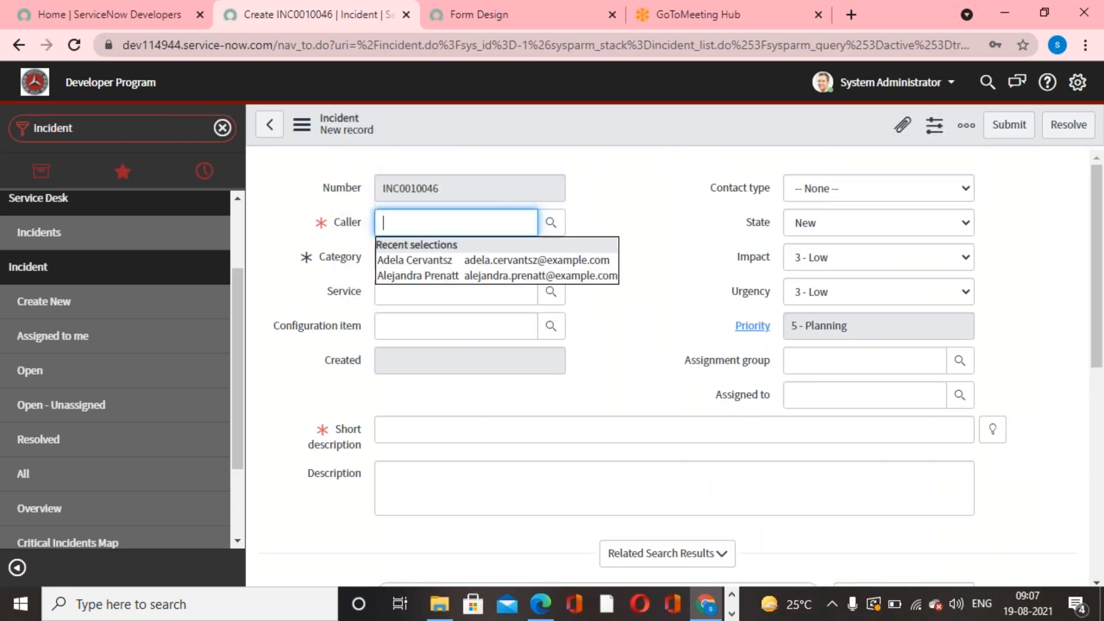
- Reload the form design, discarding its unsaved change, and compare the Incident section's column layout with the incident form
click(467, 25)
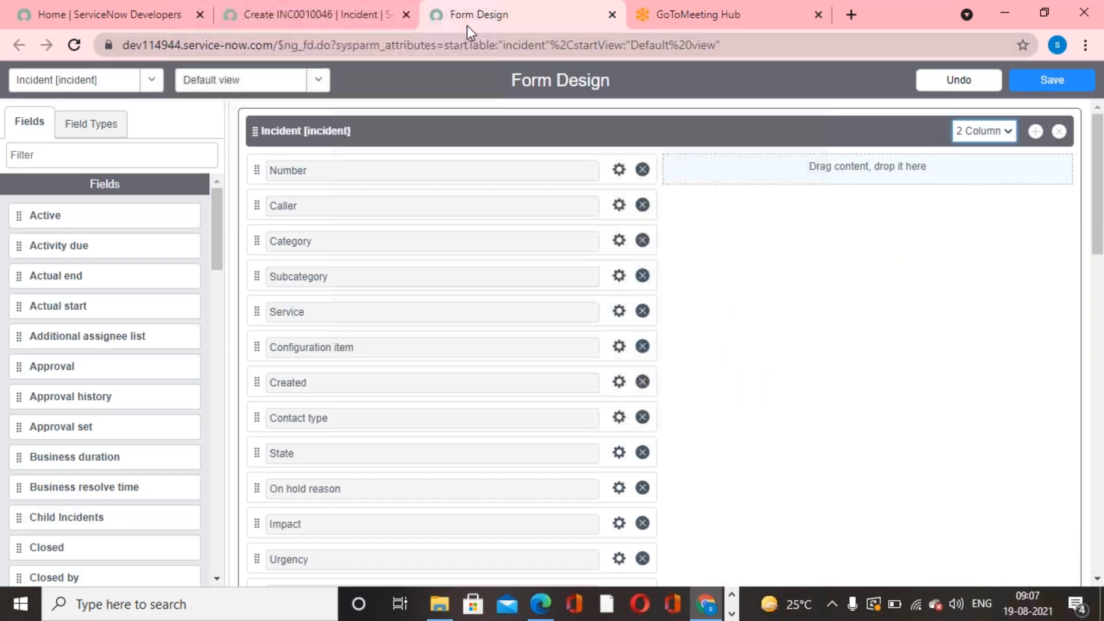
click(75, 45)
click(632, 140)
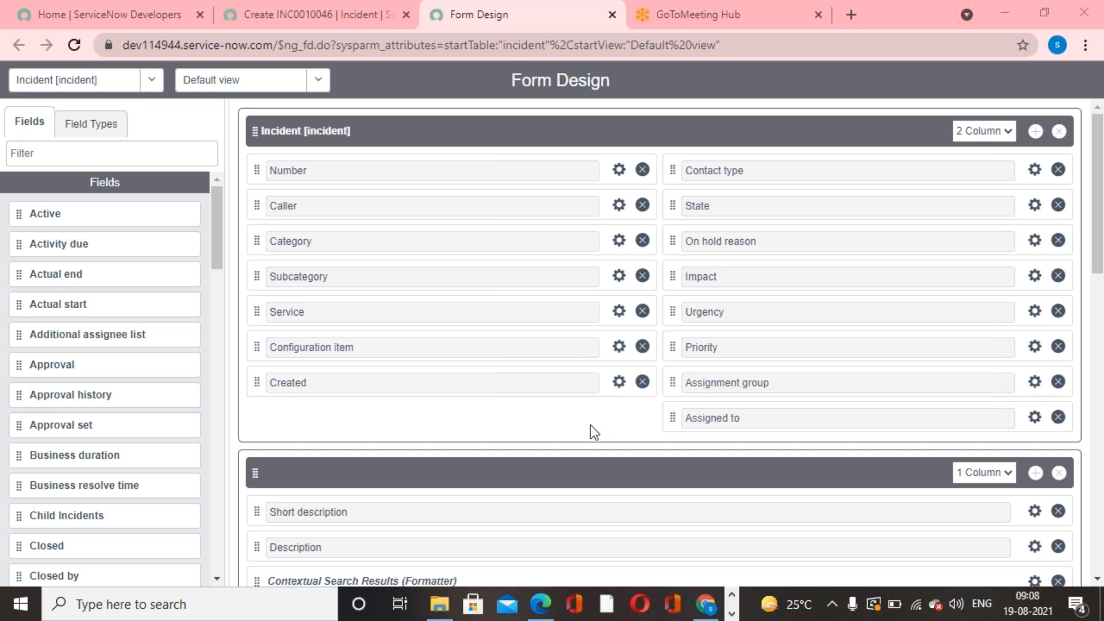
click(1007, 131)
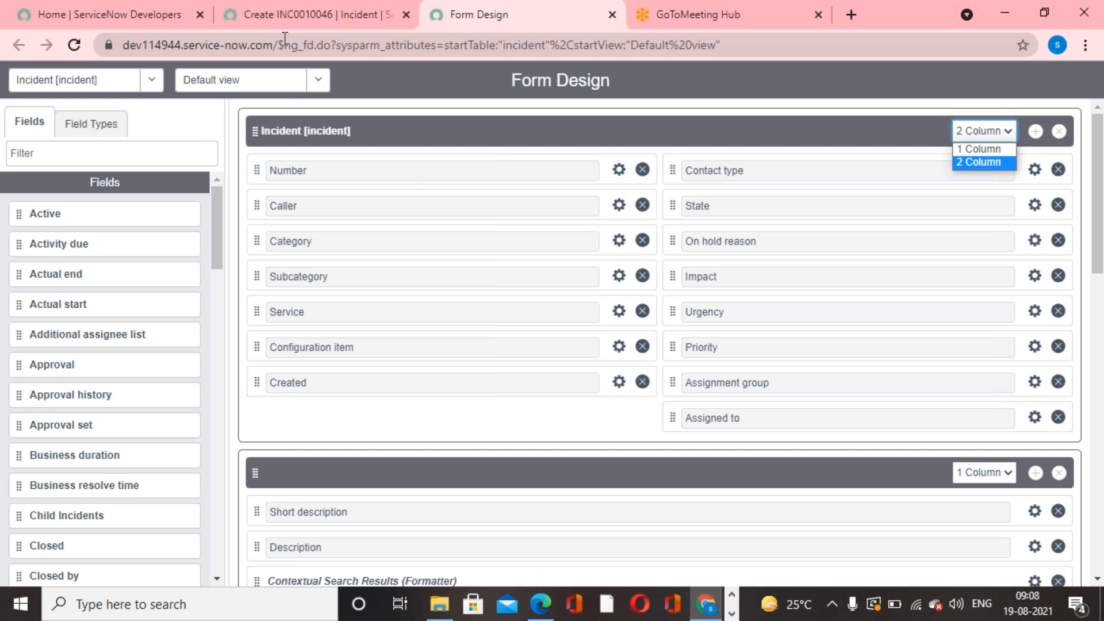
click(282, 18)
click(660, 343)
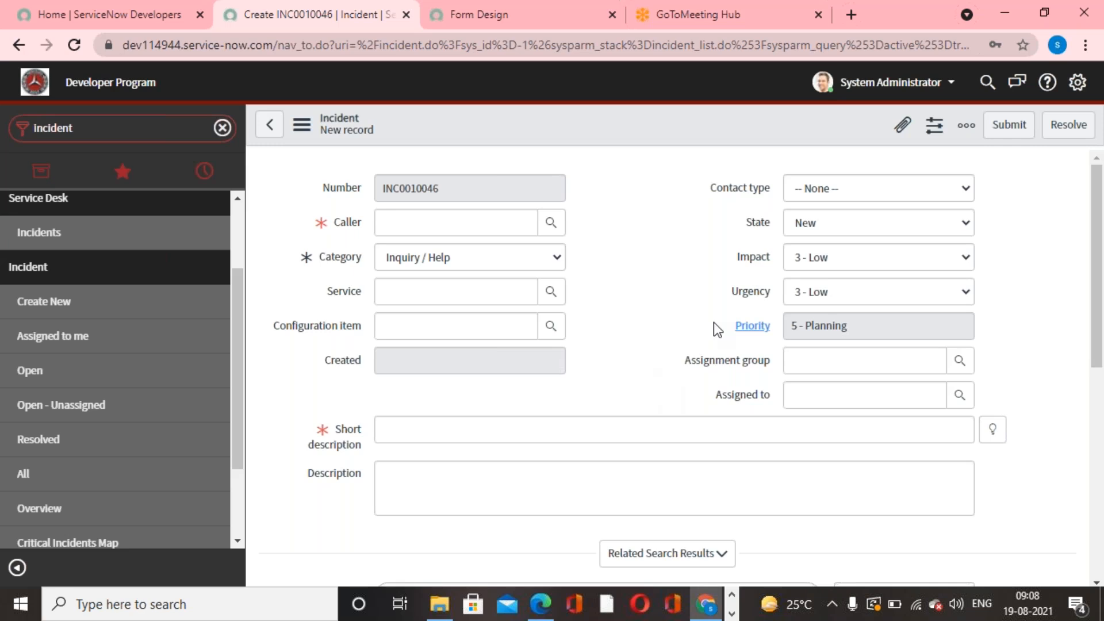
click(747, 47)
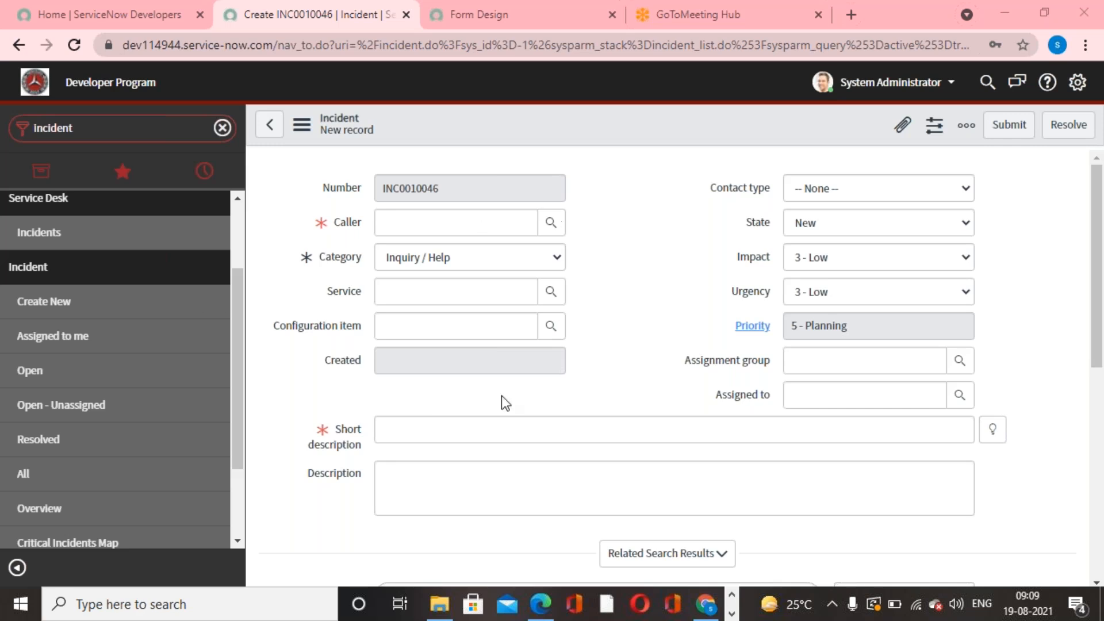
- Add the Closed field below Created in the Incident section of the form design and save it
click(494, 25)
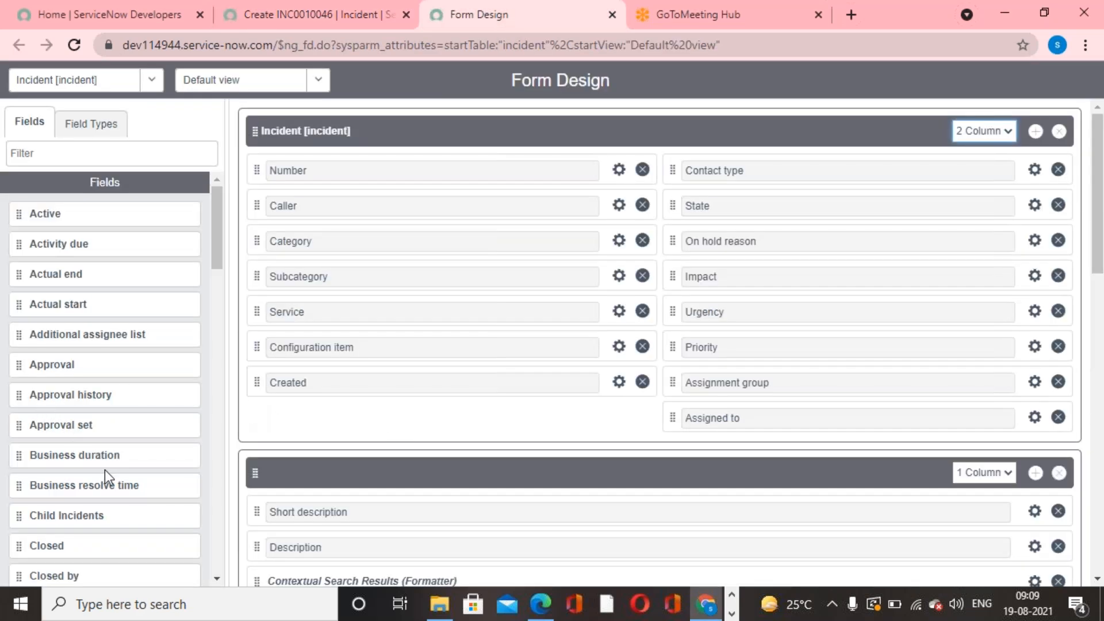
scroll(49, 402, down, 5)
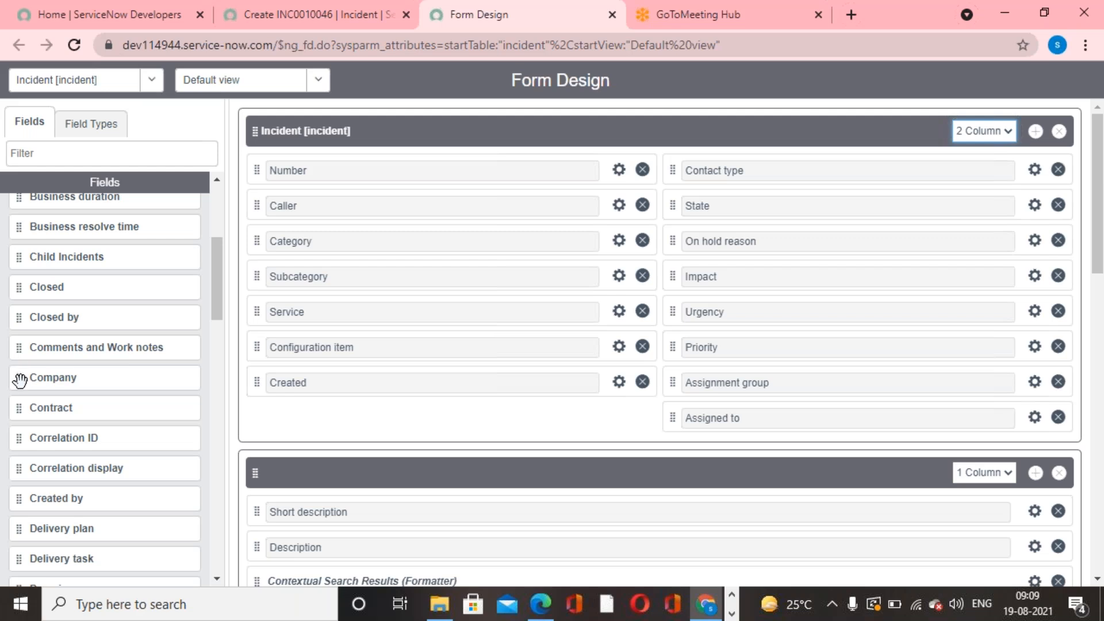
drag(15, 288, 291, 417)
click(480, 470)
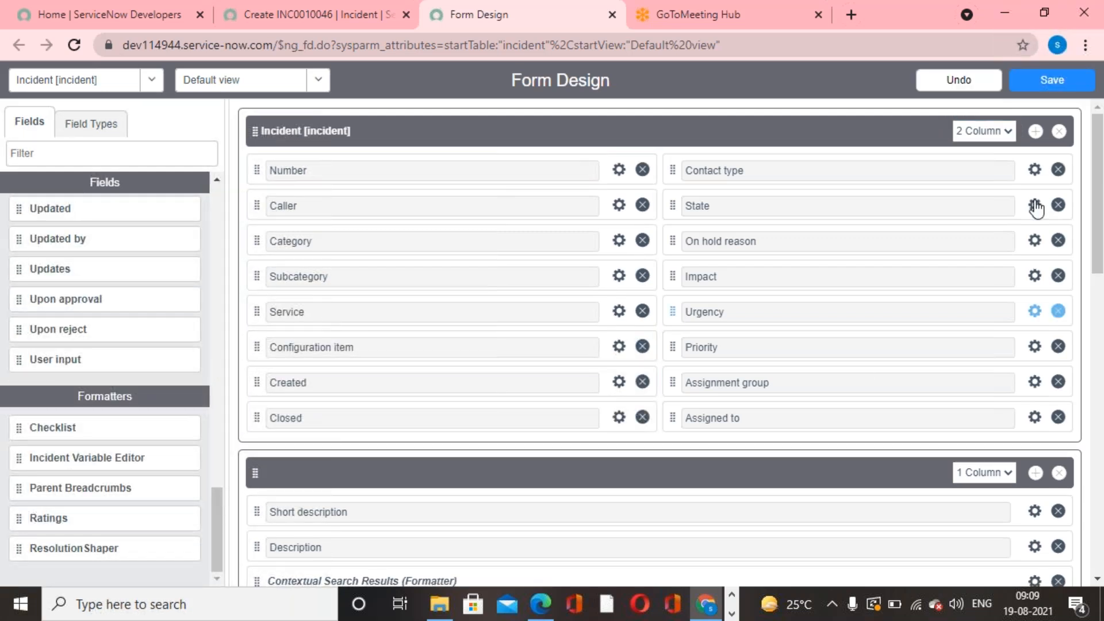
click(1040, 90)
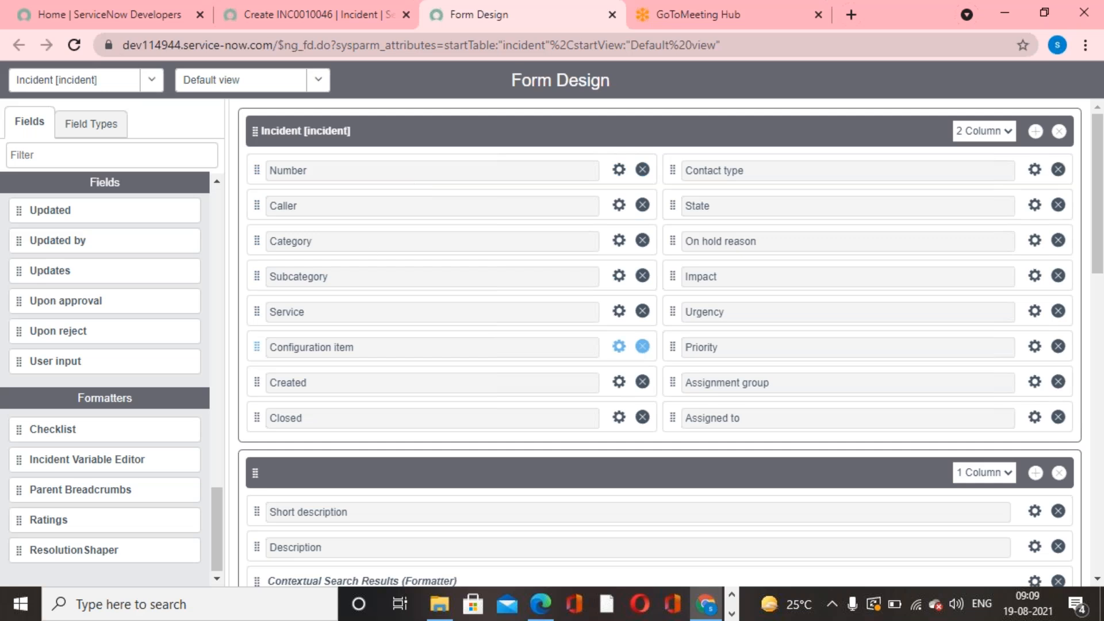
- View the new incident form, and browse the available fields, formatters and field types in the form design
click(274, 19)
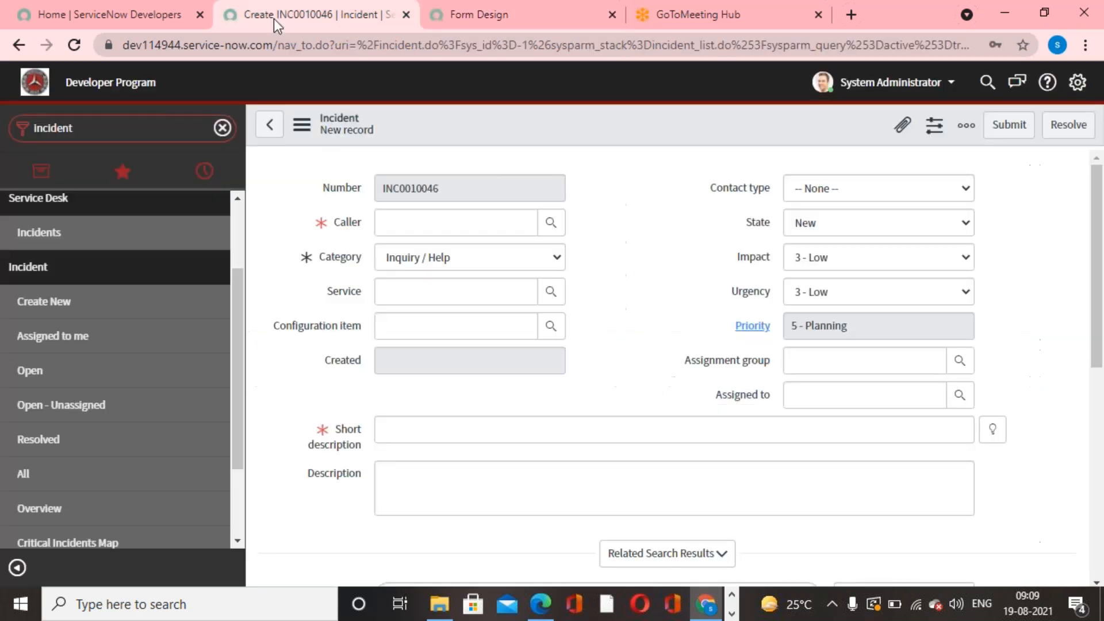
click(676, 326)
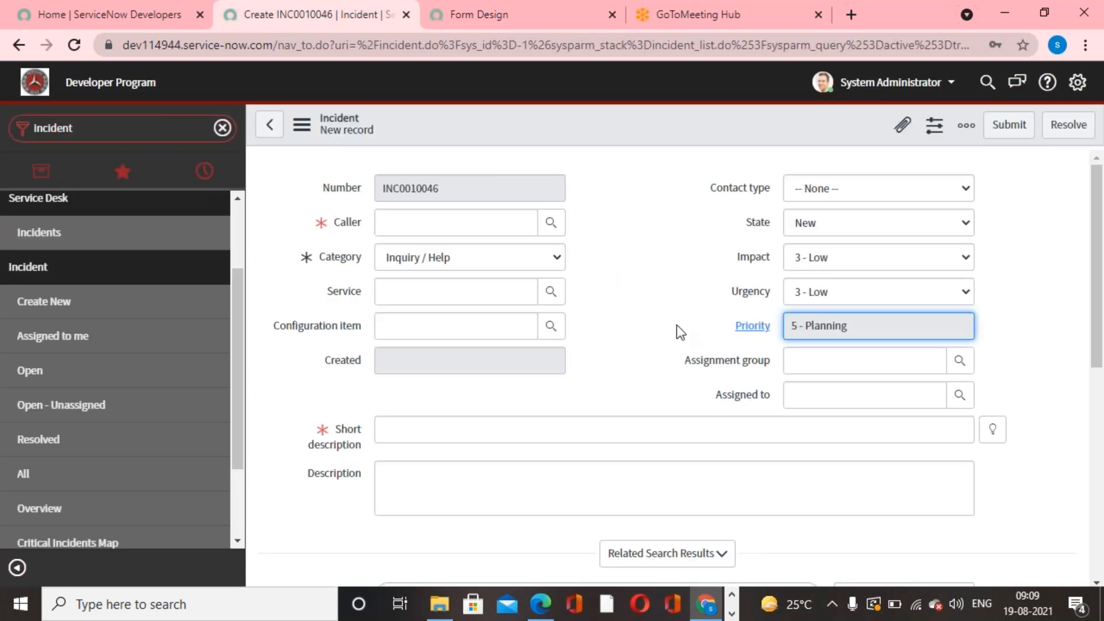
click(463, 27)
scroll(123, 441, up, 6)
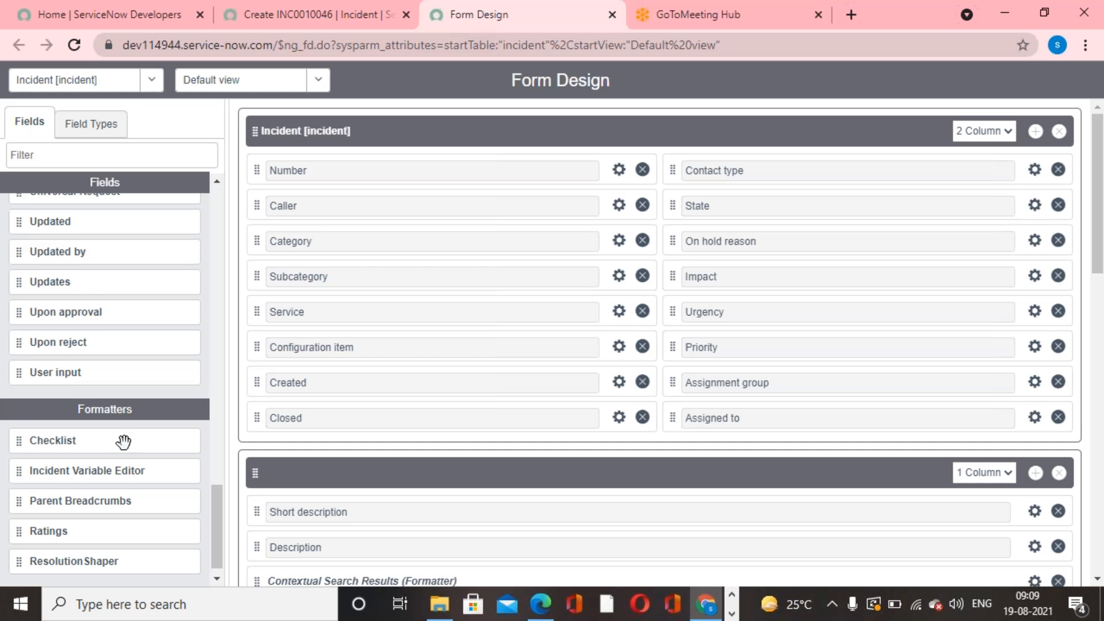
scroll(168, 484, up, 2)
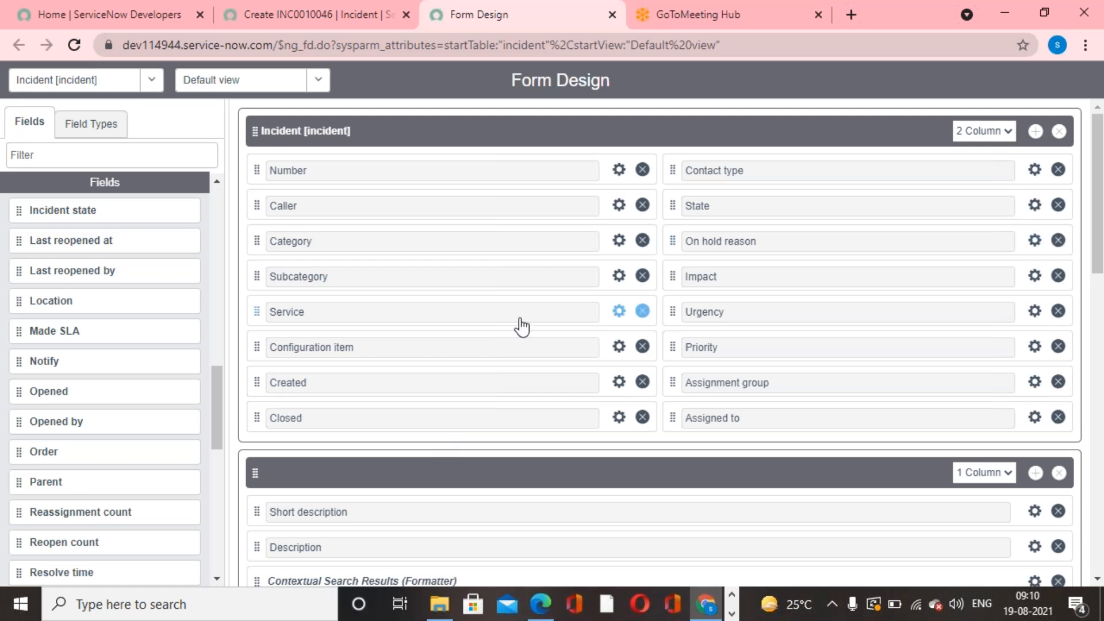
click(108, 135)
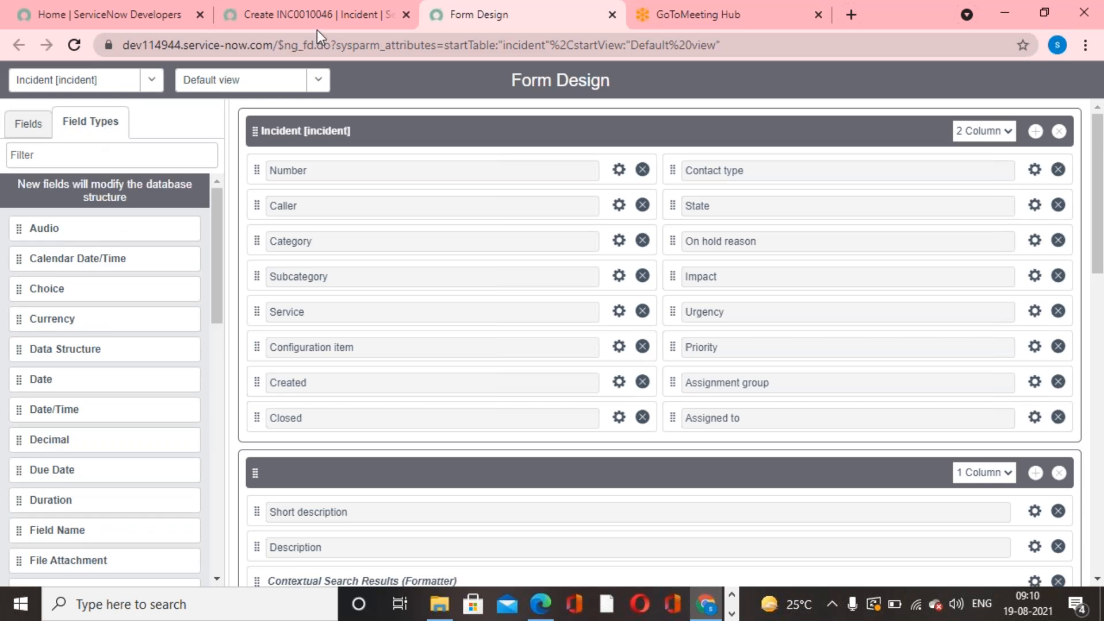
click(34, 133)
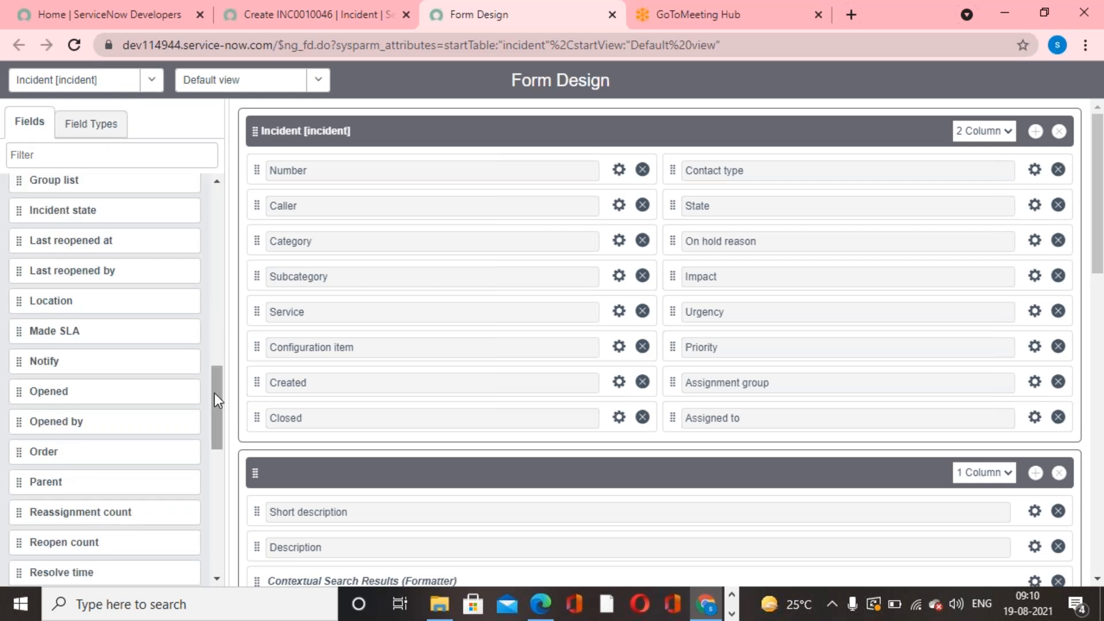
- Add a new Integer type field below Closed in the Incident section of the form design
drag(215, 394, 223, 217)
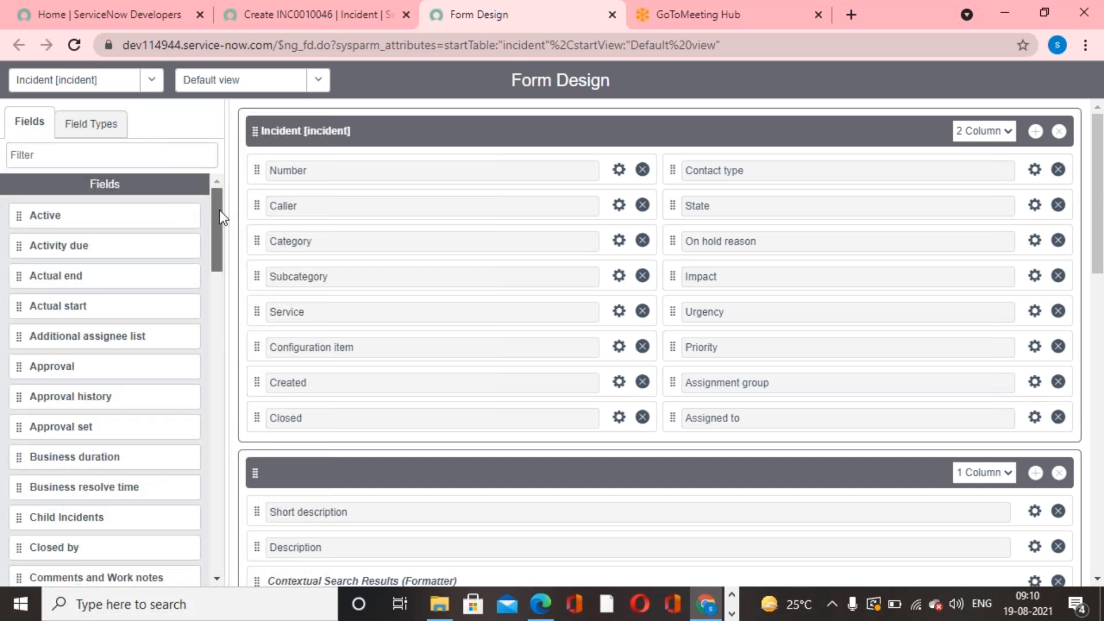
drag(219, 212, 212, 185)
click(106, 130)
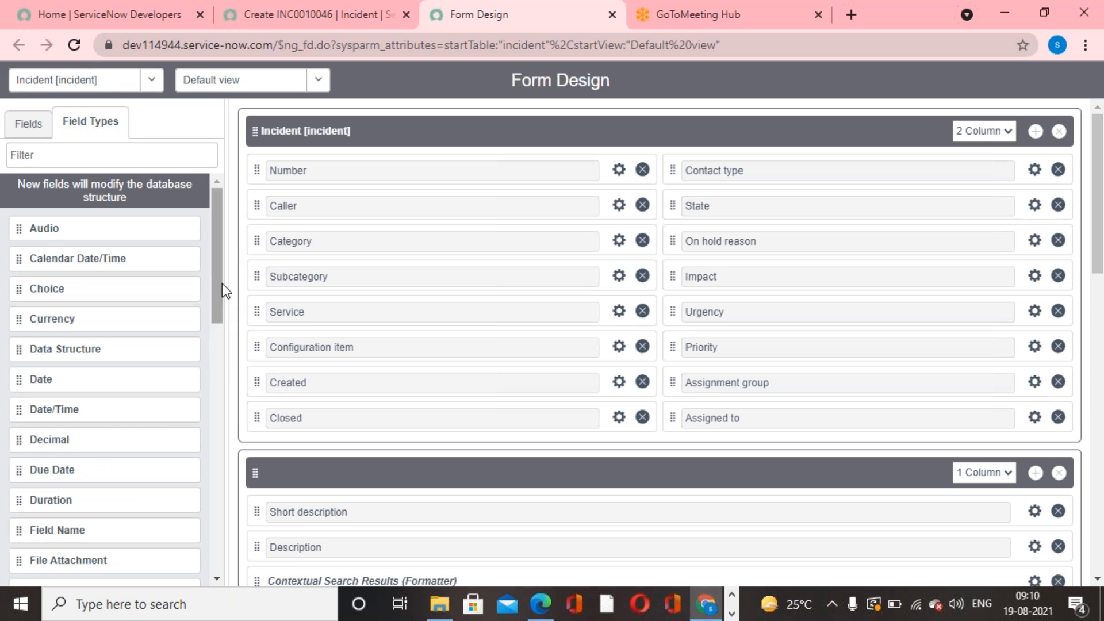
mouse_move(220, 277)
mouse_down()
mouse_move(198, 415)
mouse_move(216, 515)
mouse_move(216, 253)
mouse_move(206, 382)
mouse_up()
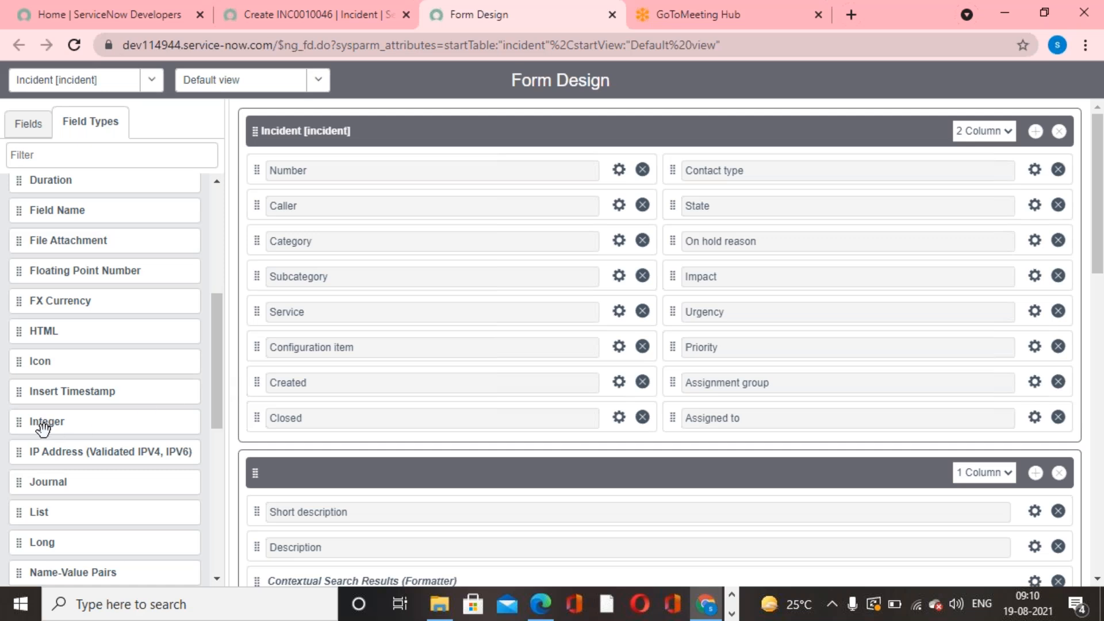
drag(21, 425, 280, 457)
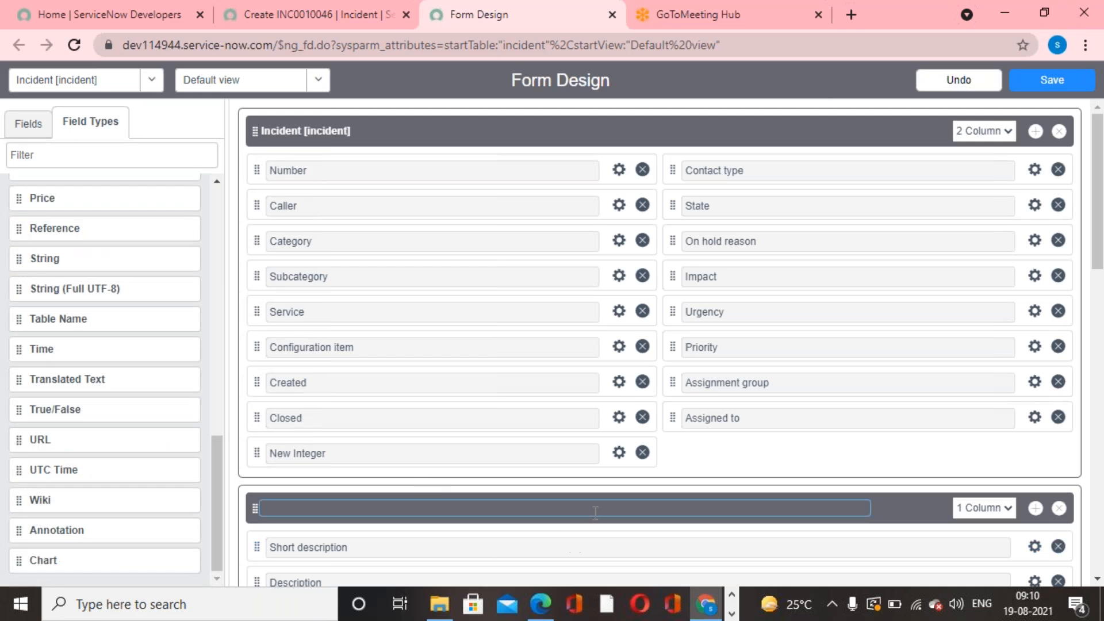
- Open the new integer field's properties and set its label to Mobile Number
click(619, 454)
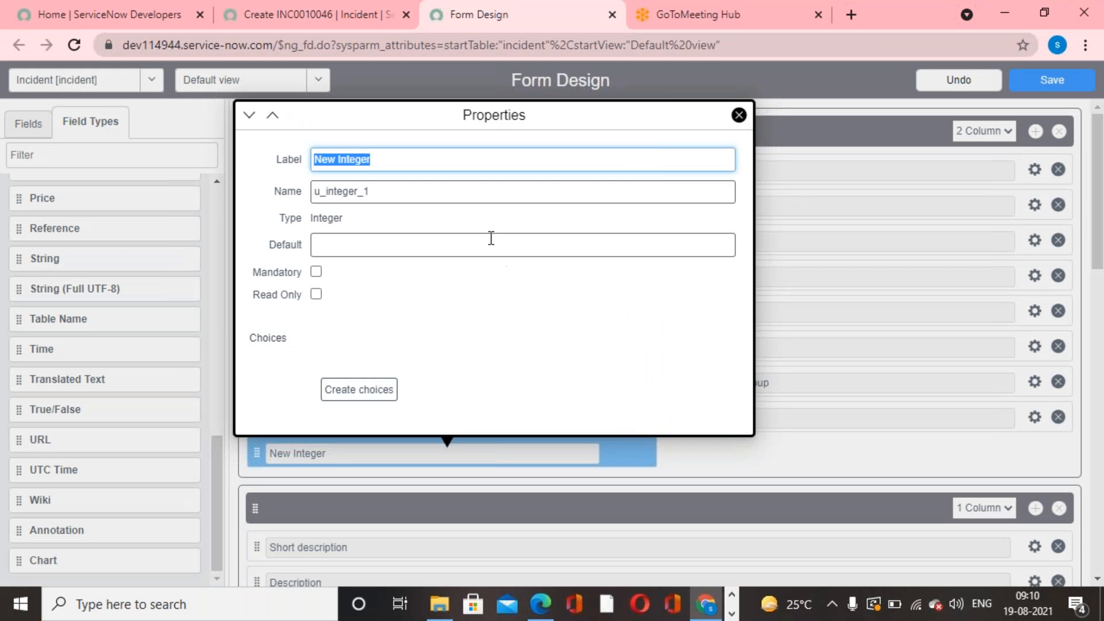
text(Mo)
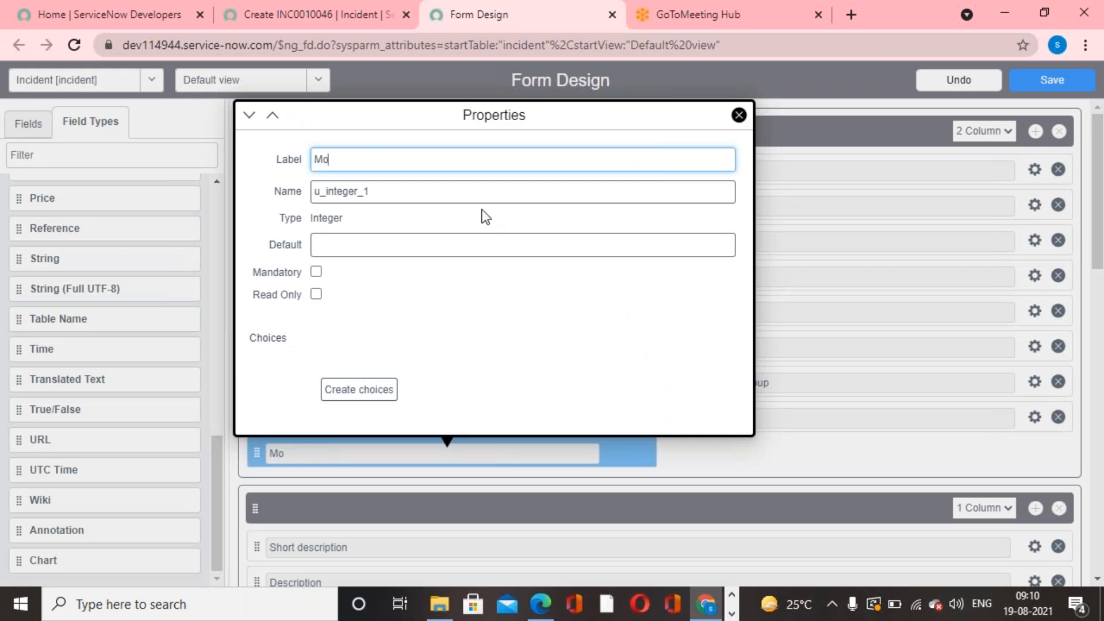
text(bile Number)
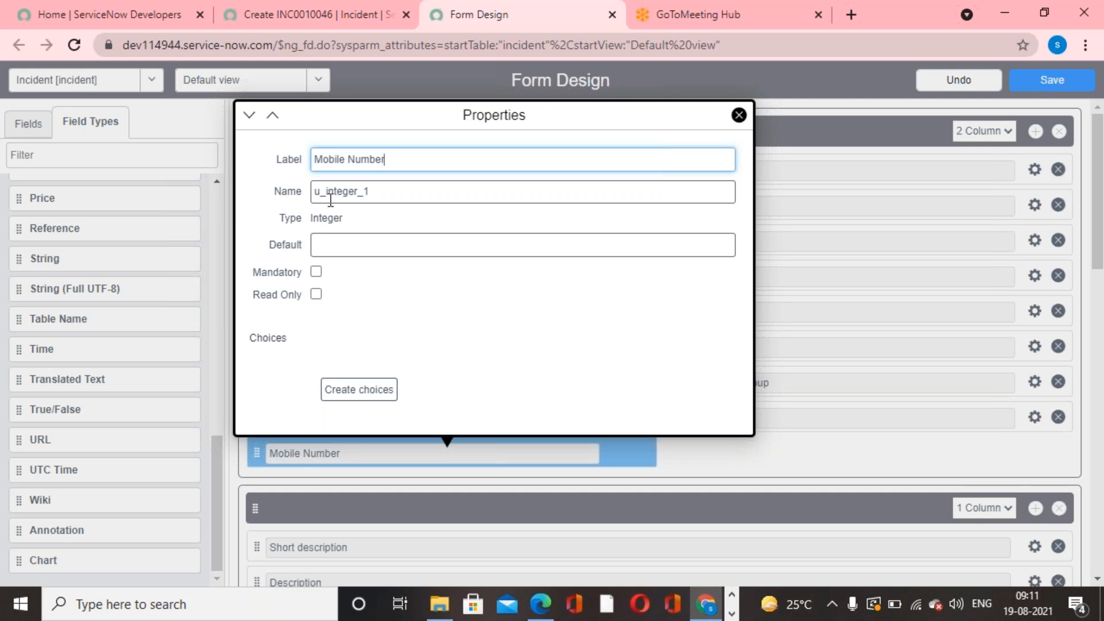
- Set the Mobile Number field's name to u_mobile_number, close its properties and save the form design
double_click(311, 192)
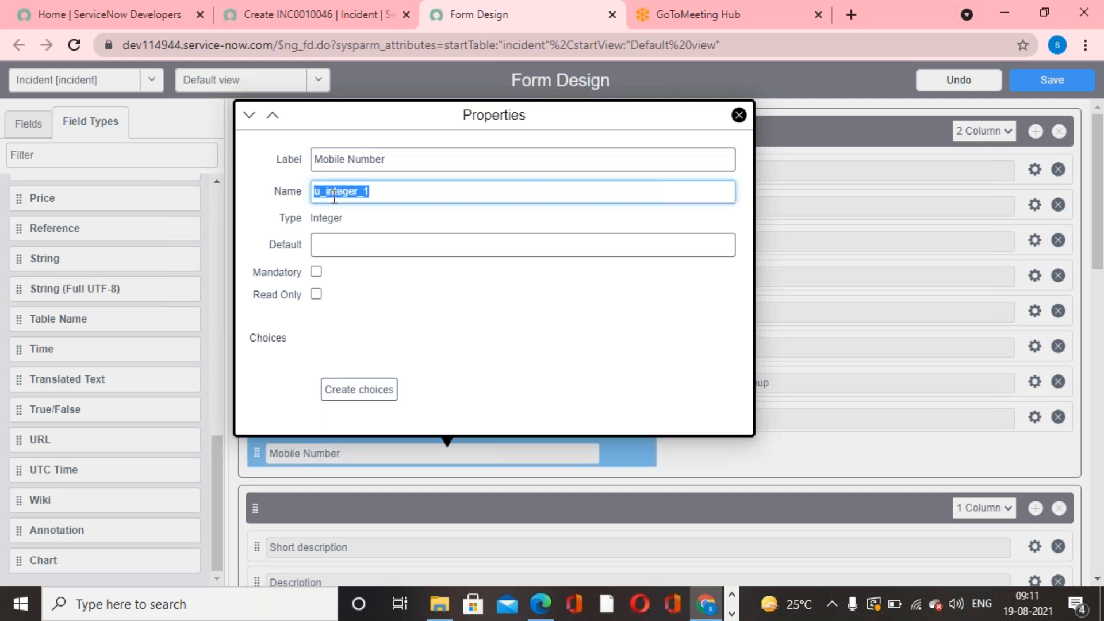
click(434, 328)
double_click(373, 191)
click(395, 195)
key(BackSpace)
key(BackSpace)
key(BackSpace)
key(BackSpace)
key(BackSpace)
key(BackSpace)
key(BackSpace)
text(mobile_number)
click(446, 354)
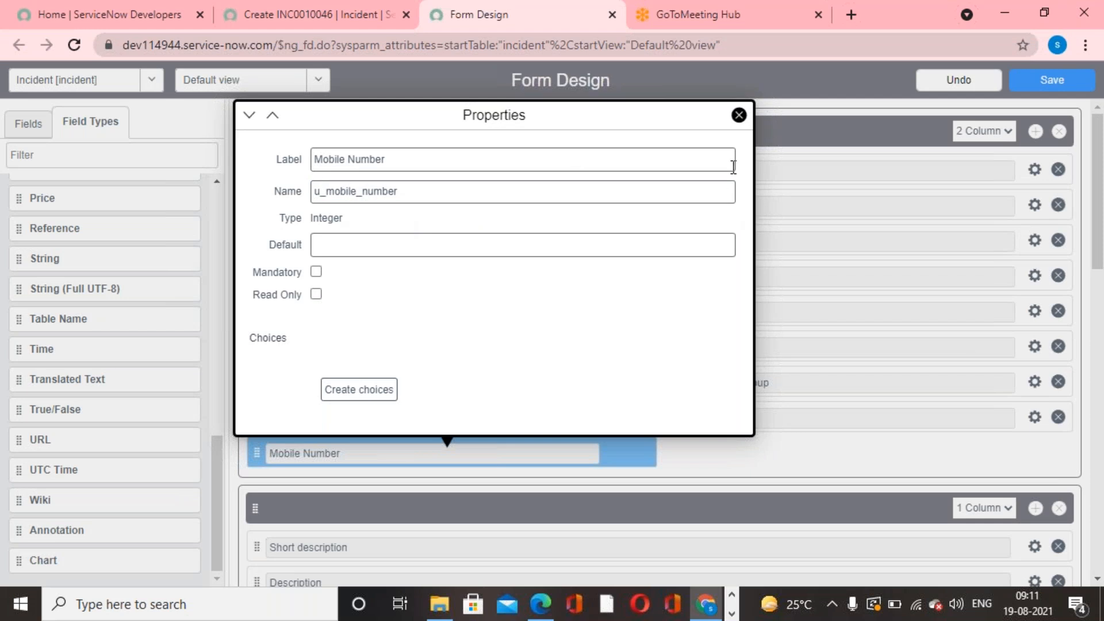
click(739, 116)
click(1063, 81)
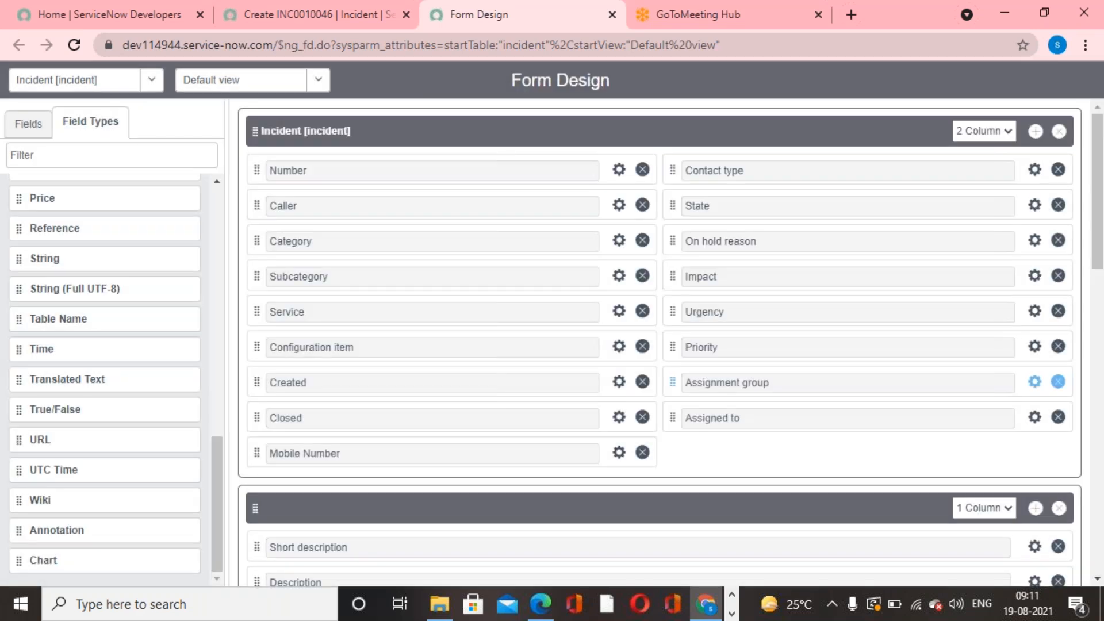
- Reload the new incident form and check the Mobile Number field below Closed
click(256, 12)
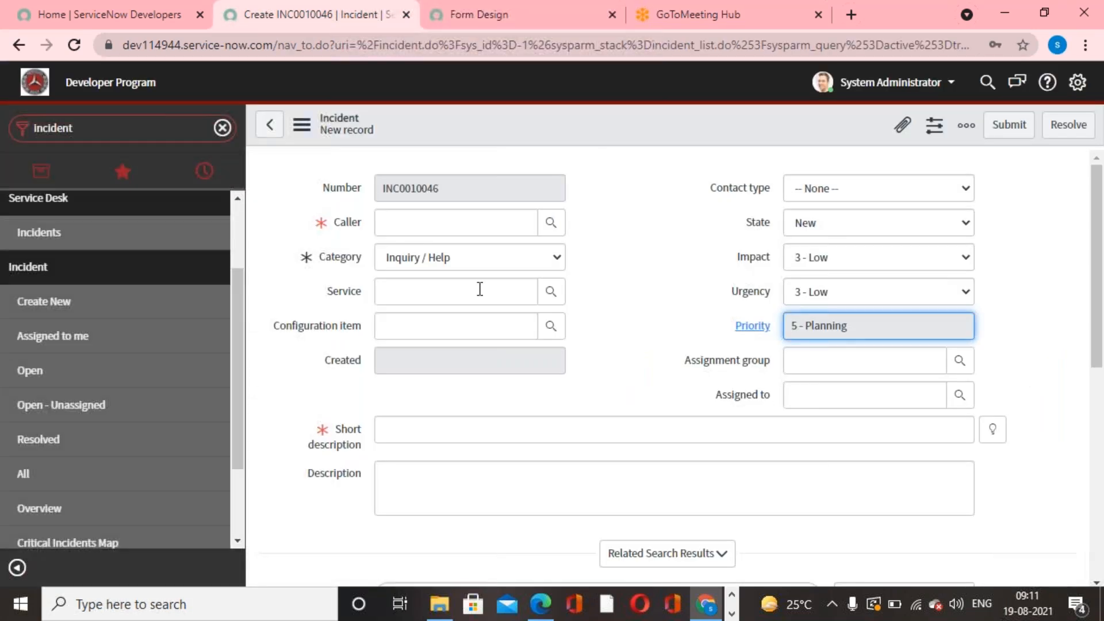
right_click(573, 126)
click(637, 275)
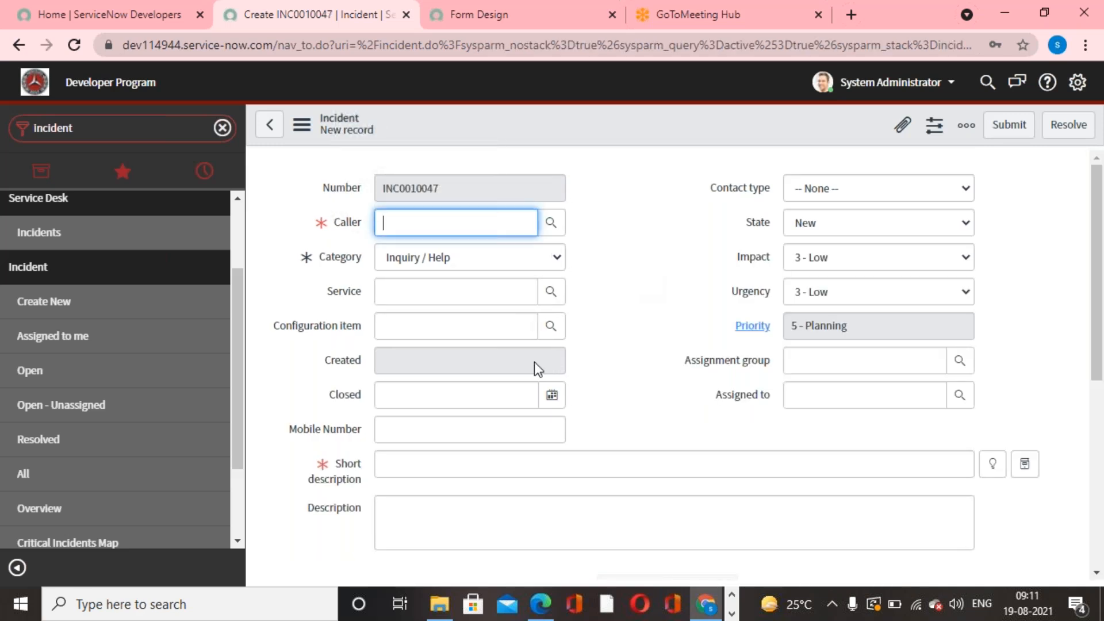
click(450, 436)
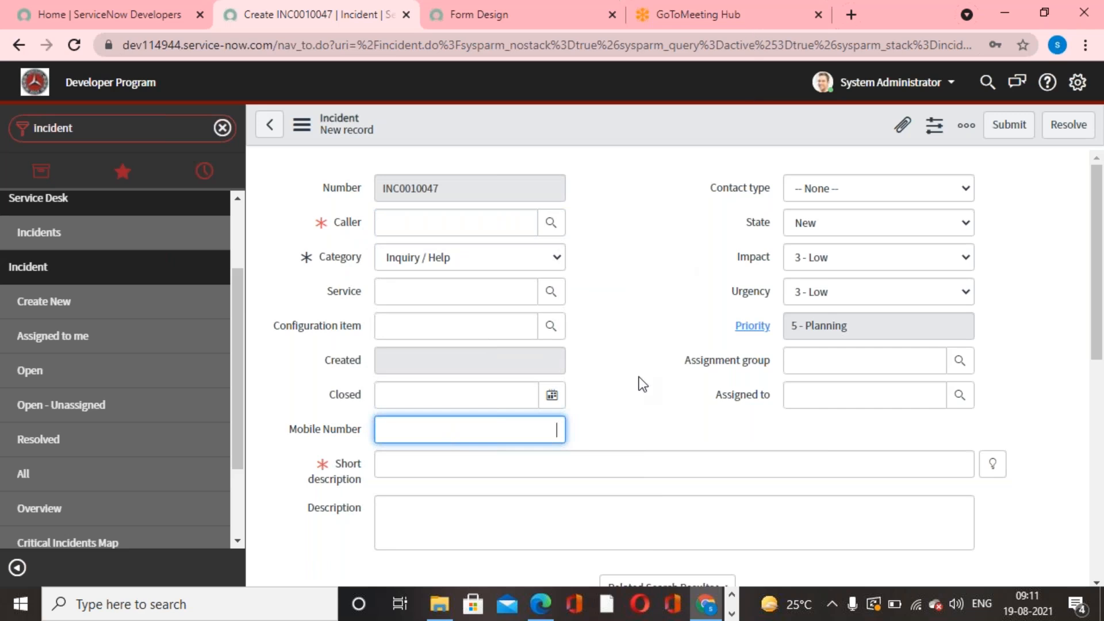
click(740, 20)
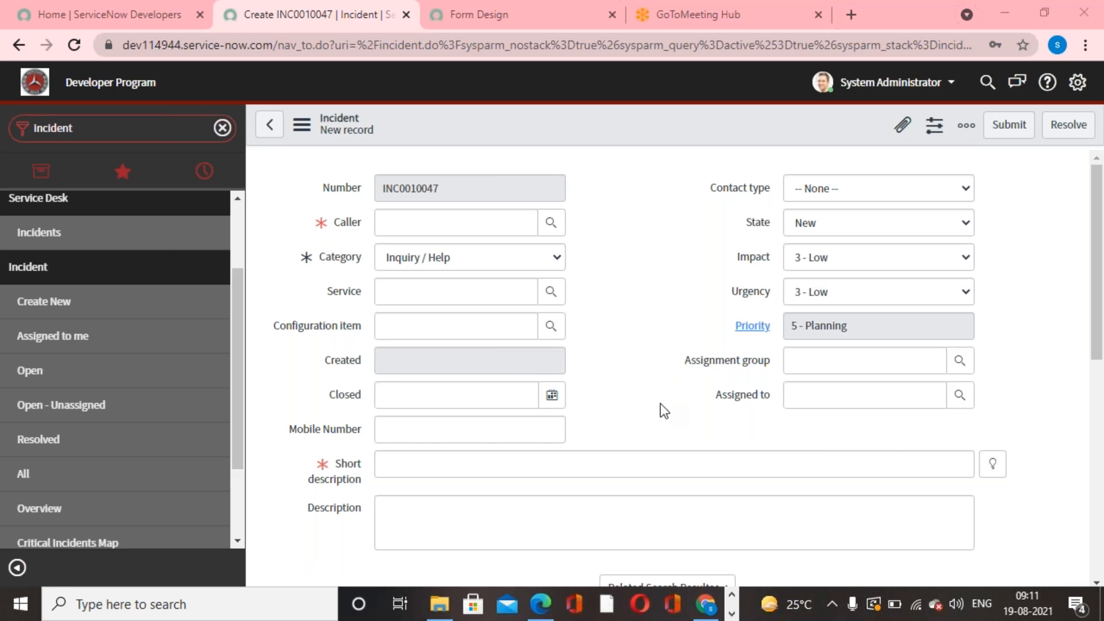
click(501, 27)
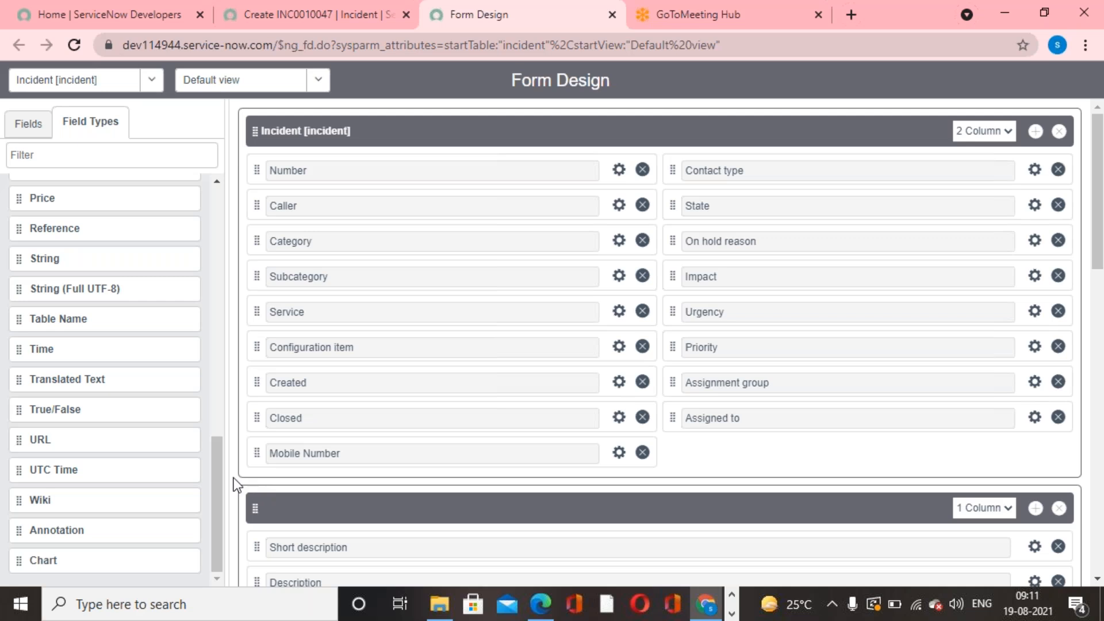
drag(215, 467, 223, 202)
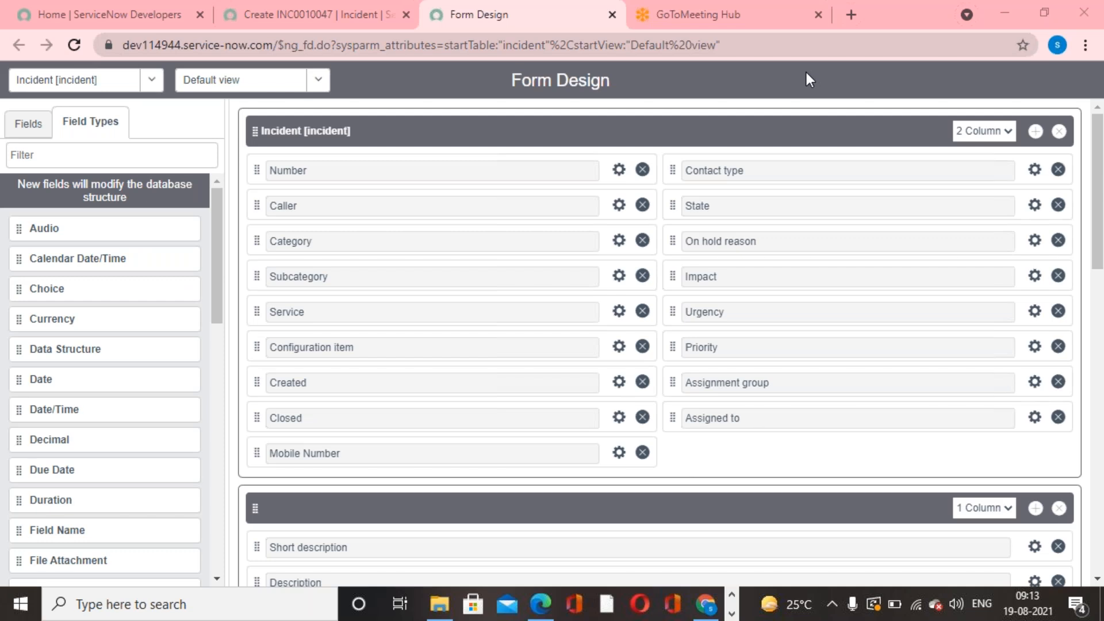
- Look through the new incident form down to its Notes, Related Records and Resolution Information sections
click(270, 15)
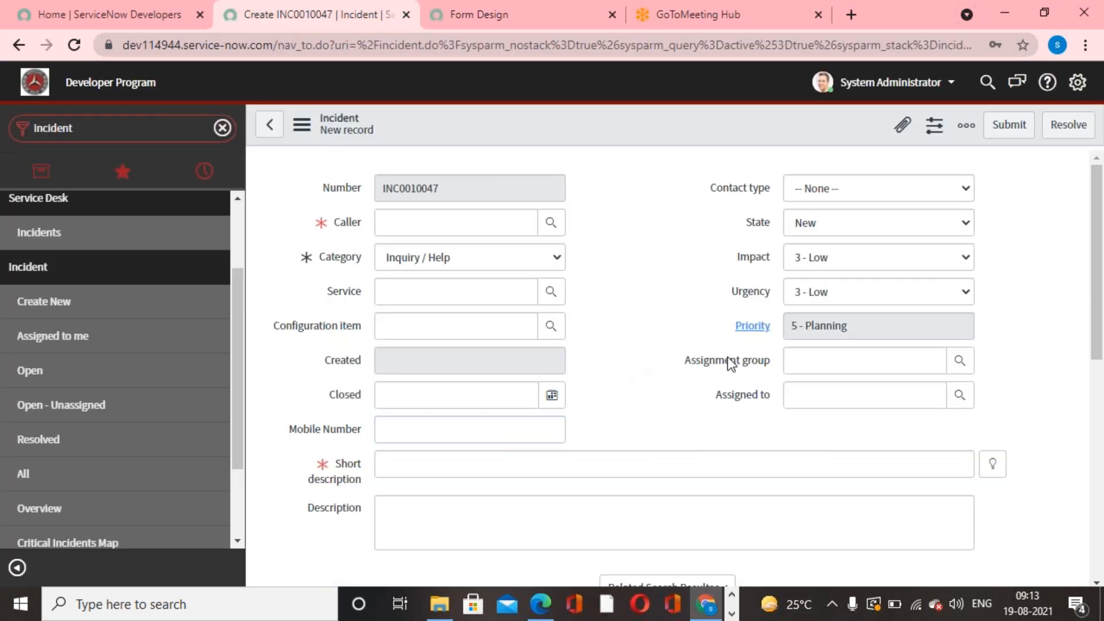
scroll(628, 424, down, 3)
scroll(628, 423, up, 3)
scroll(624, 389, down, 6)
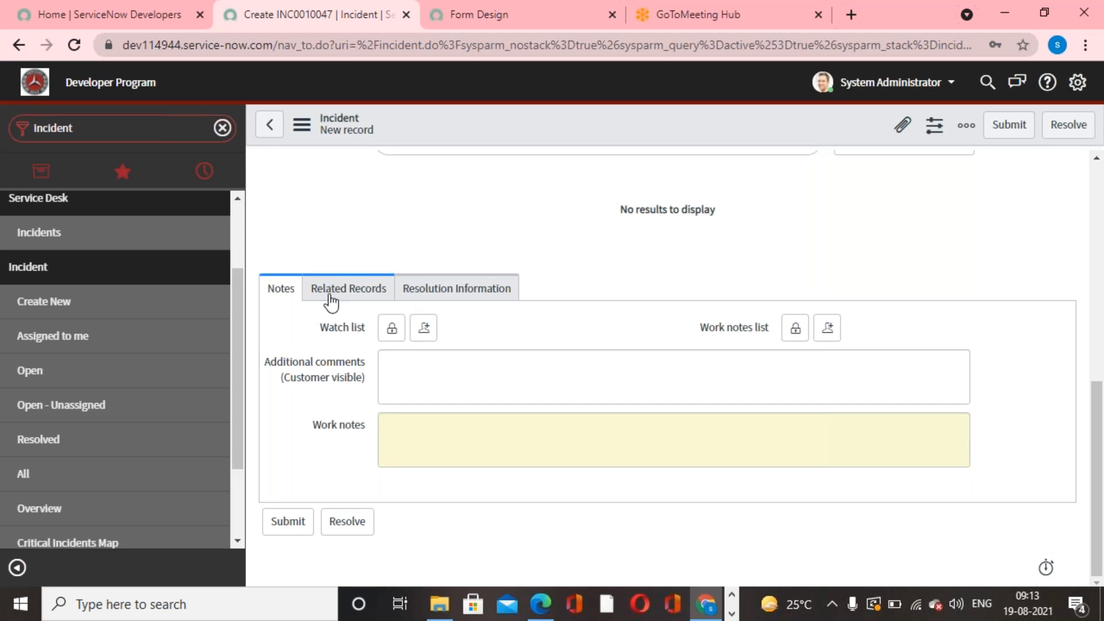
scroll(472, 382, up, 4)
scroll(475, 384, down, 4)
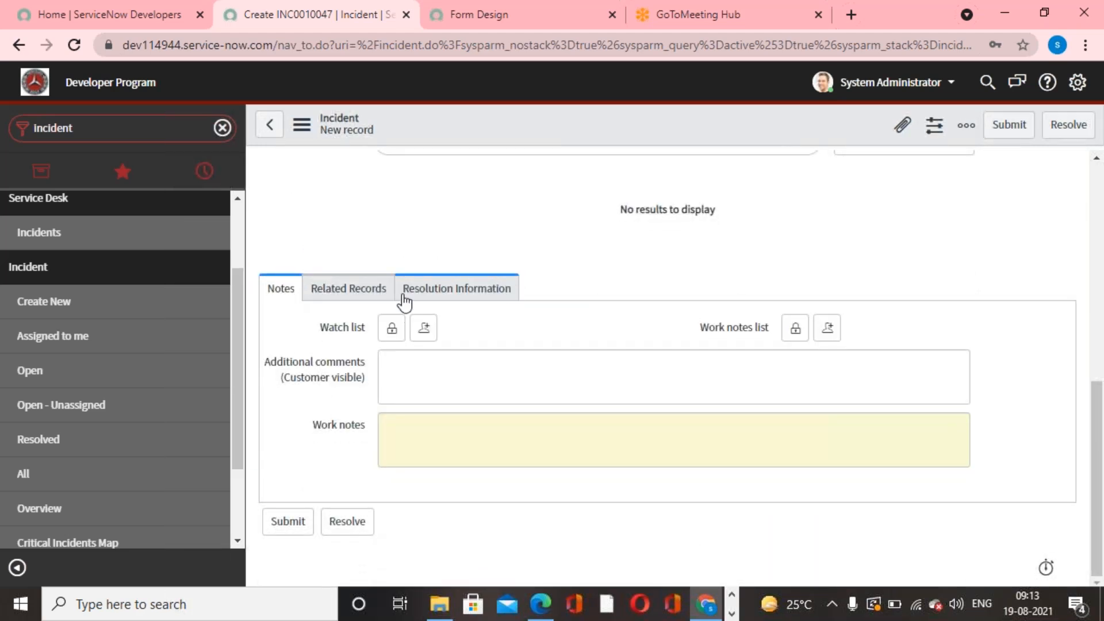
- Turn off Tabbed forms in the Forms system settings and close the settings
click(1076, 82)
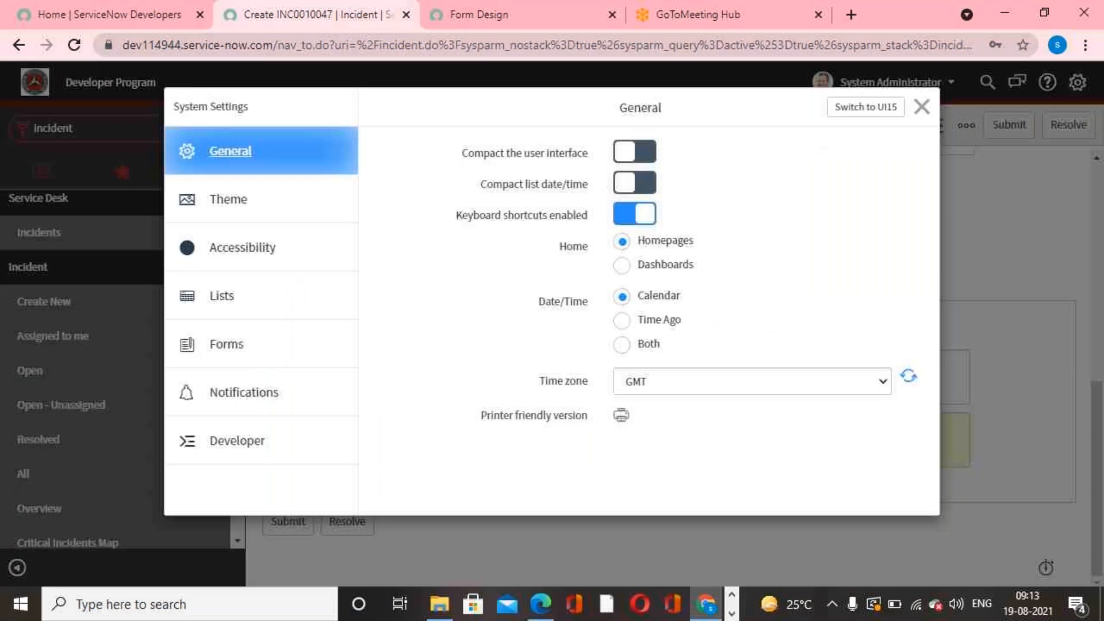
click(266, 345)
click(634, 152)
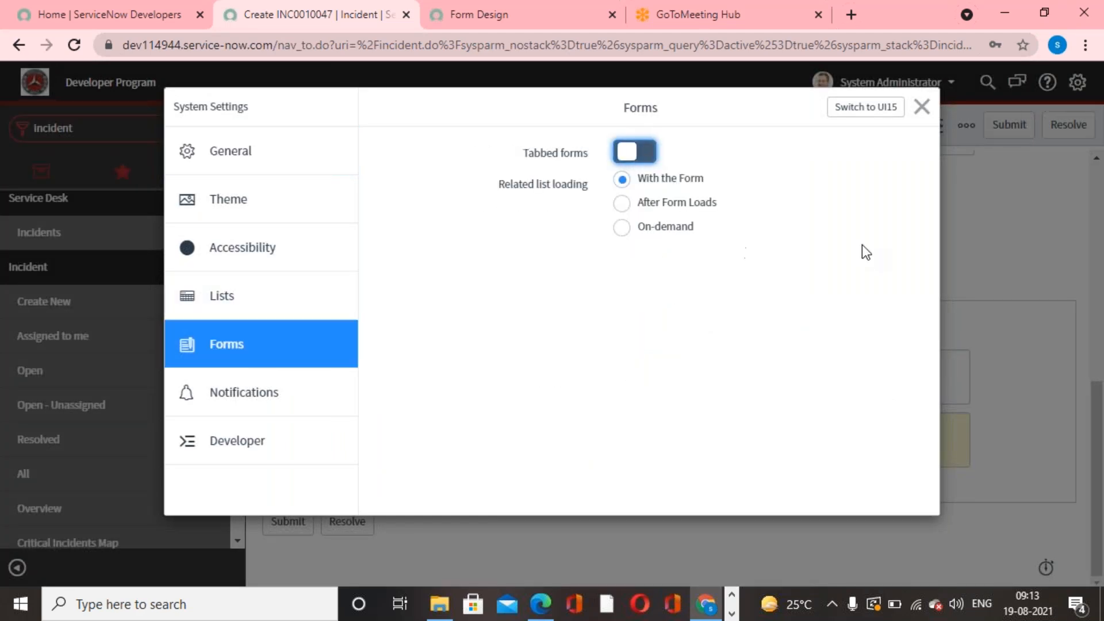
click(921, 107)
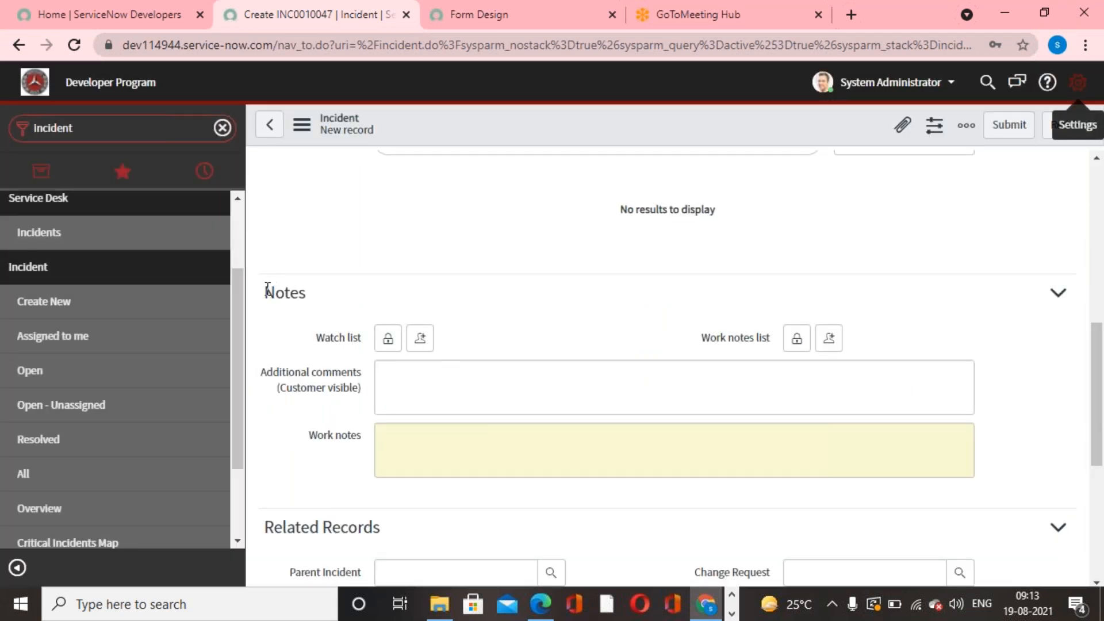
- Examine how the Notes, Related Records and Resolution Information sections are arranged on the incident form without tabs
drag(267, 289, 385, 523)
scroll(386, 523, down, 2)
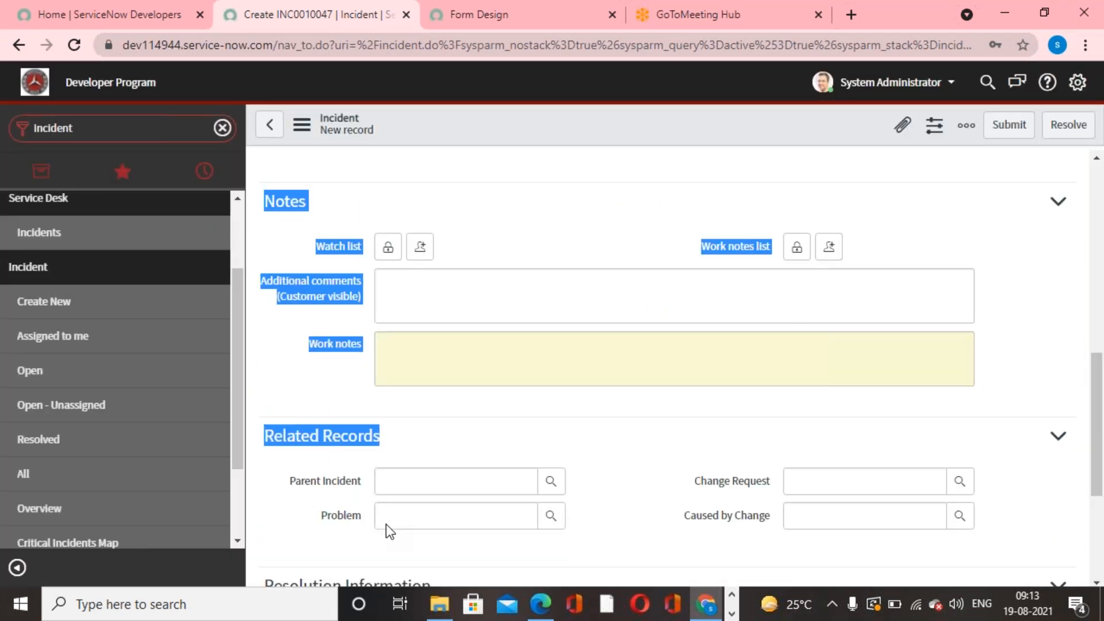
scroll(385, 523, down, 4)
click(414, 507)
scroll(416, 508, up, 5)
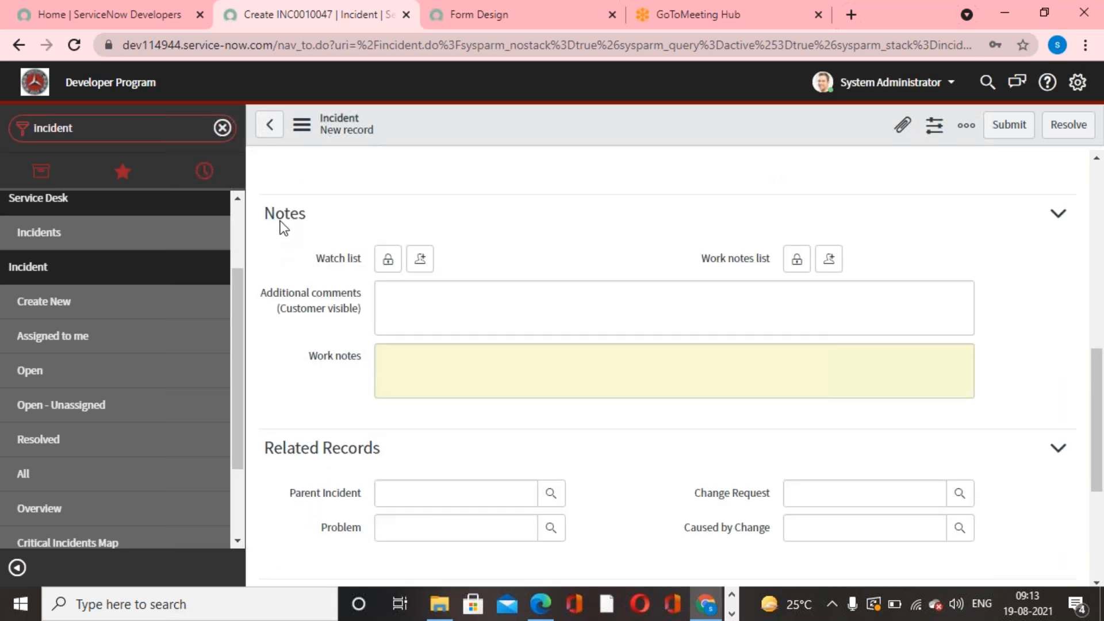
drag(268, 208, 626, 465)
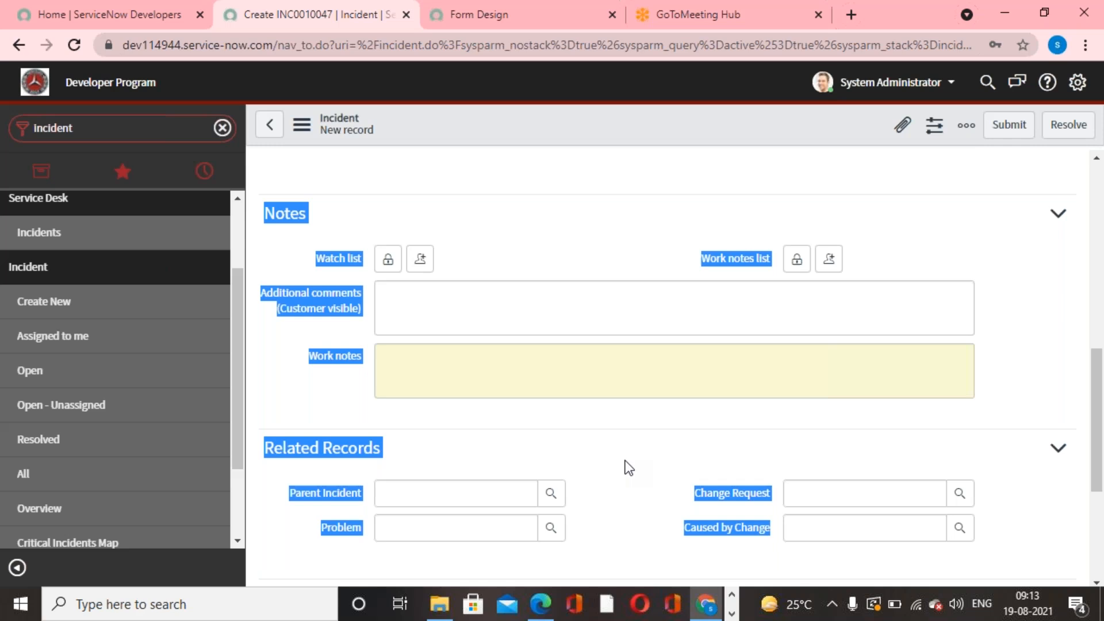
click(628, 467)
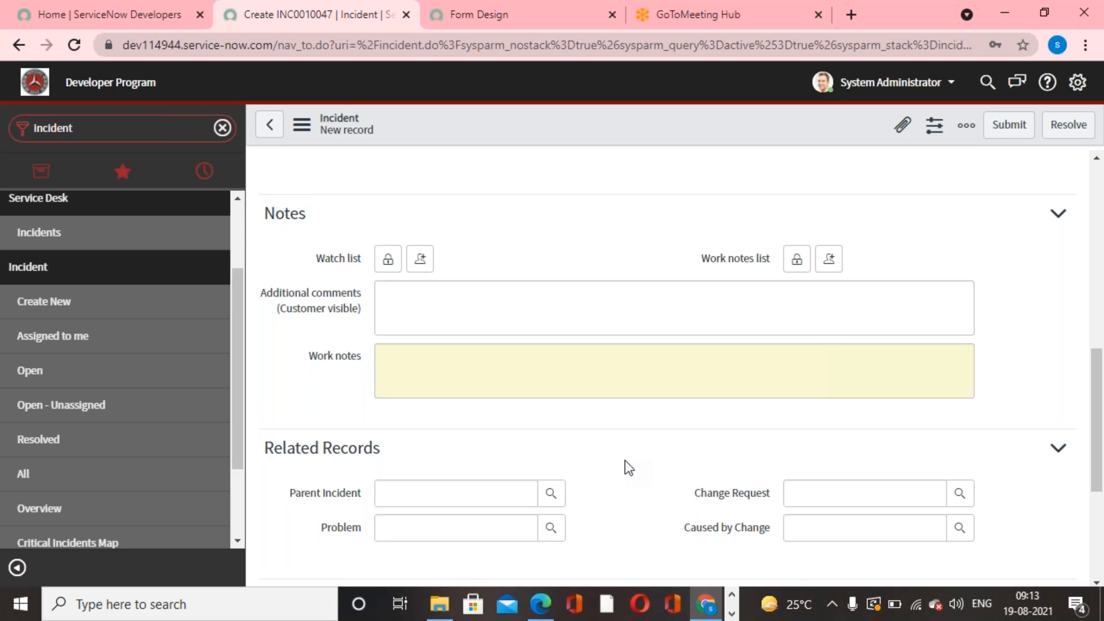
- Turn Tabbed forms back on in the system settings and close them
click(1077, 82)
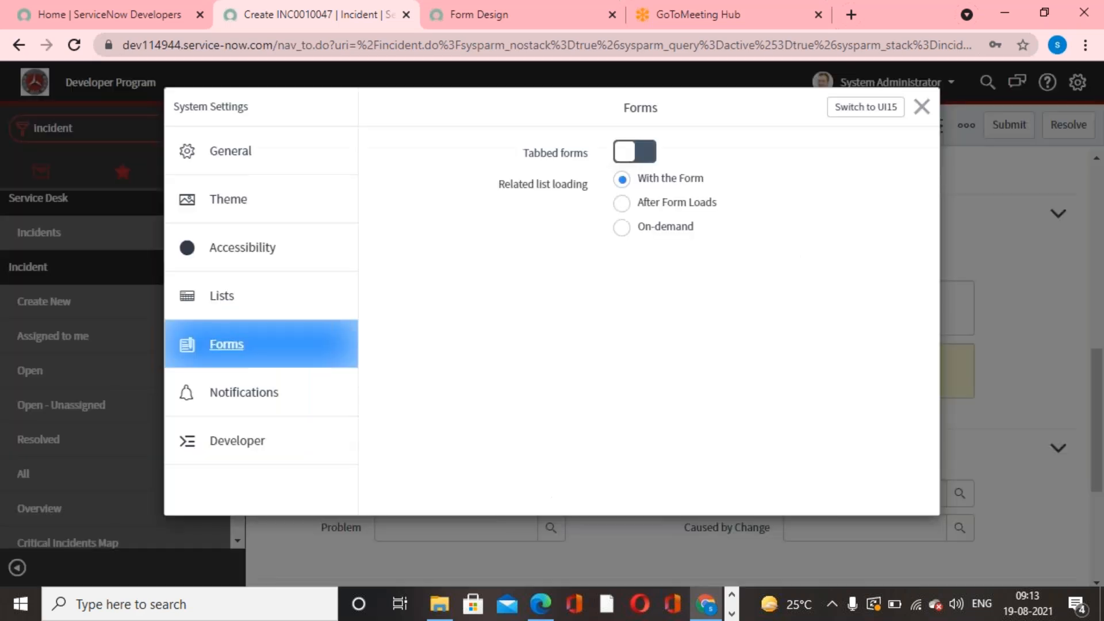
click(650, 154)
click(921, 106)
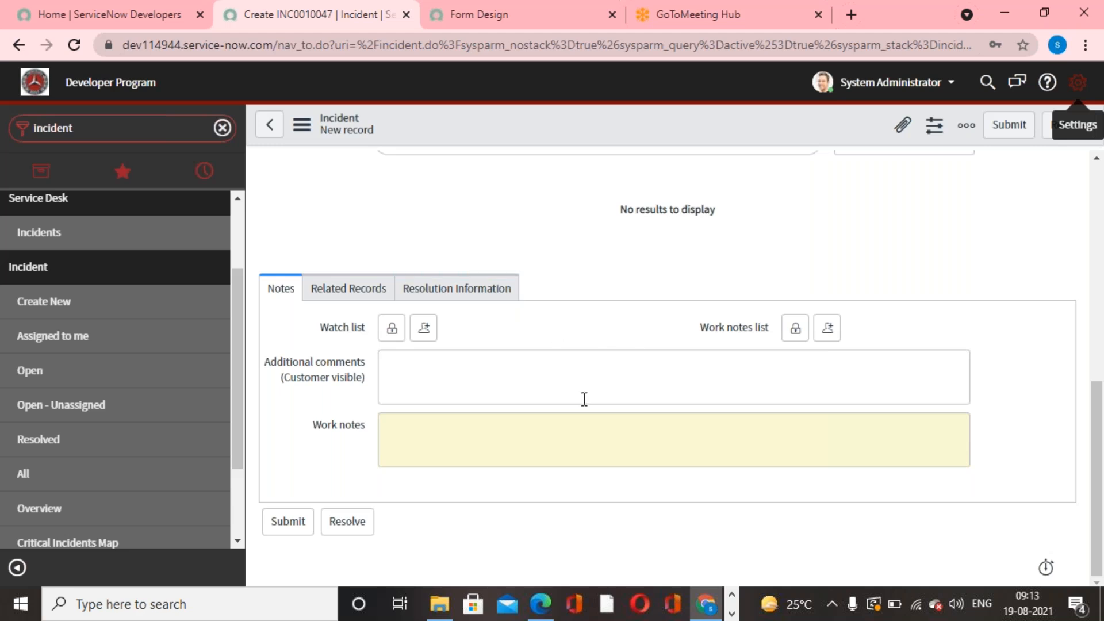
- Review the new incident form from its main fields to its tabbed sections, with a brief look at the form design
scroll(593, 455, up, 2)
scroll(594, 455, up, 3)
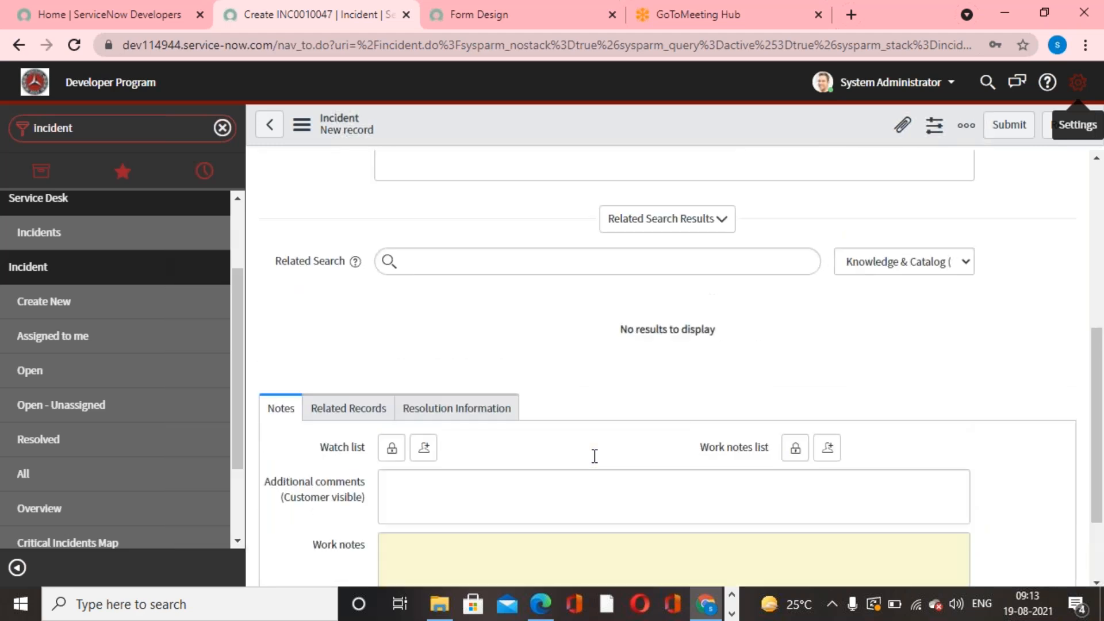
scroll(594, 455, down, 3)
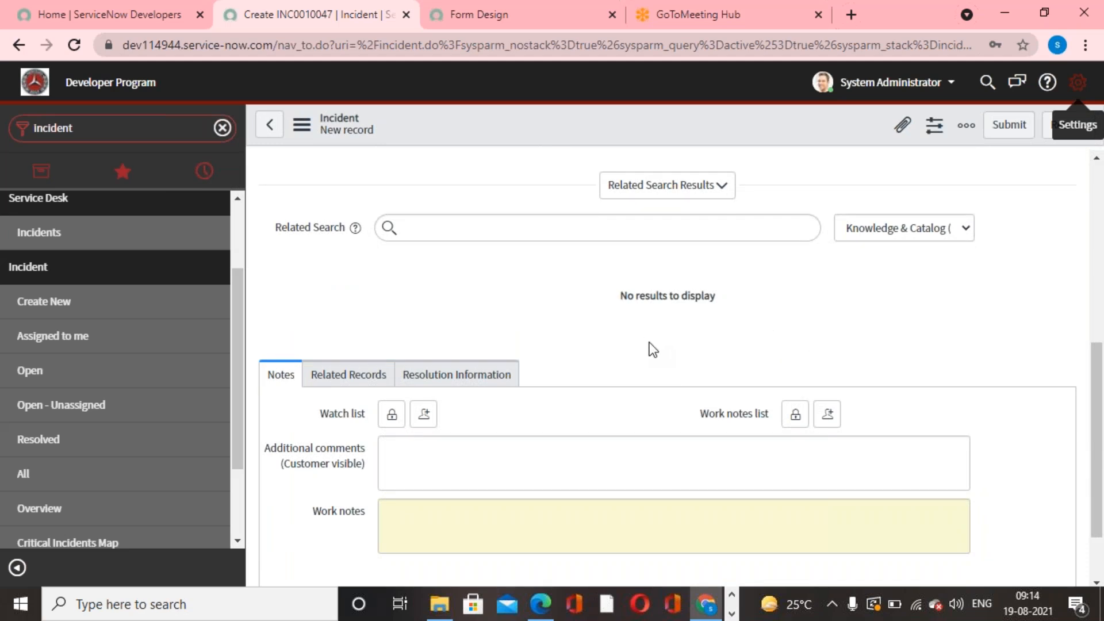
scroll(666, 384, up, 7)
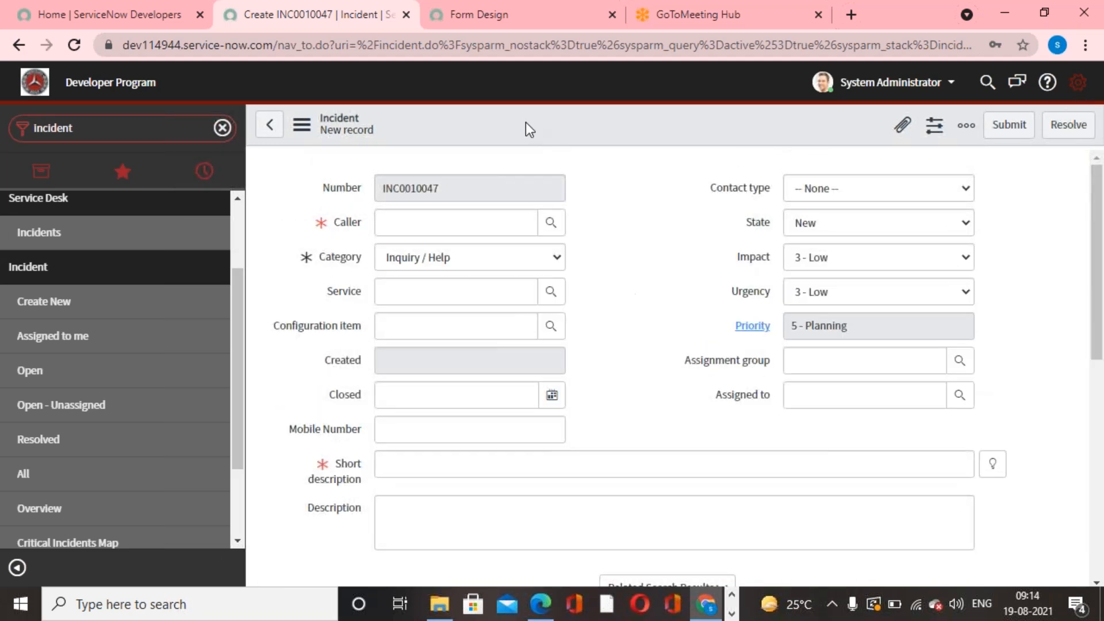
click(485, 26)
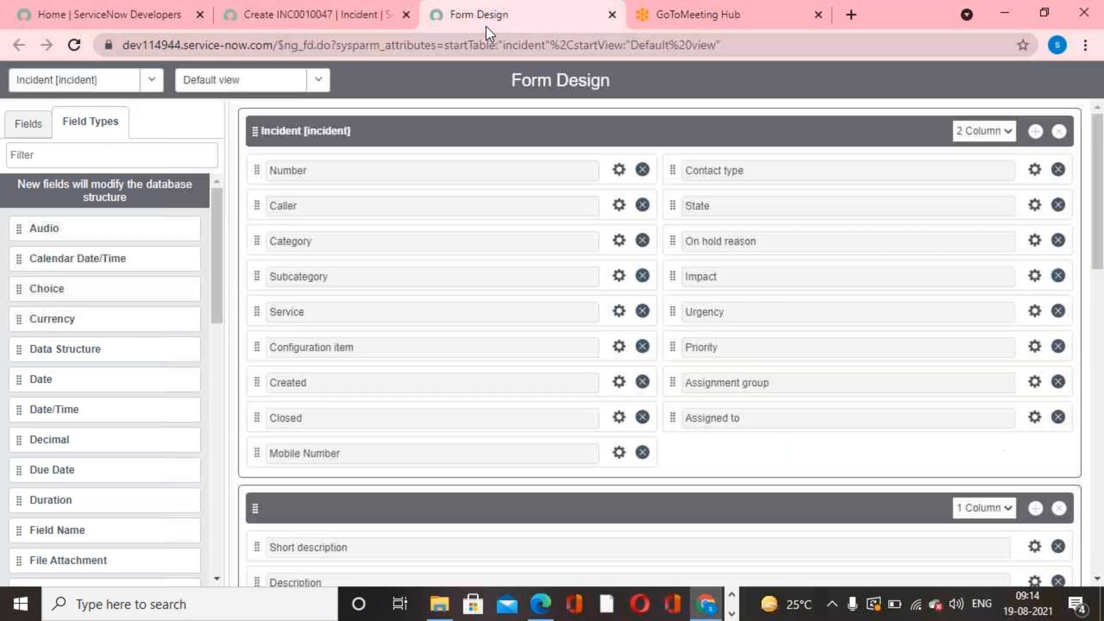
click(259, 16)
scroll(640, 495, down, 4)
scroll(640, 495, up, 4)
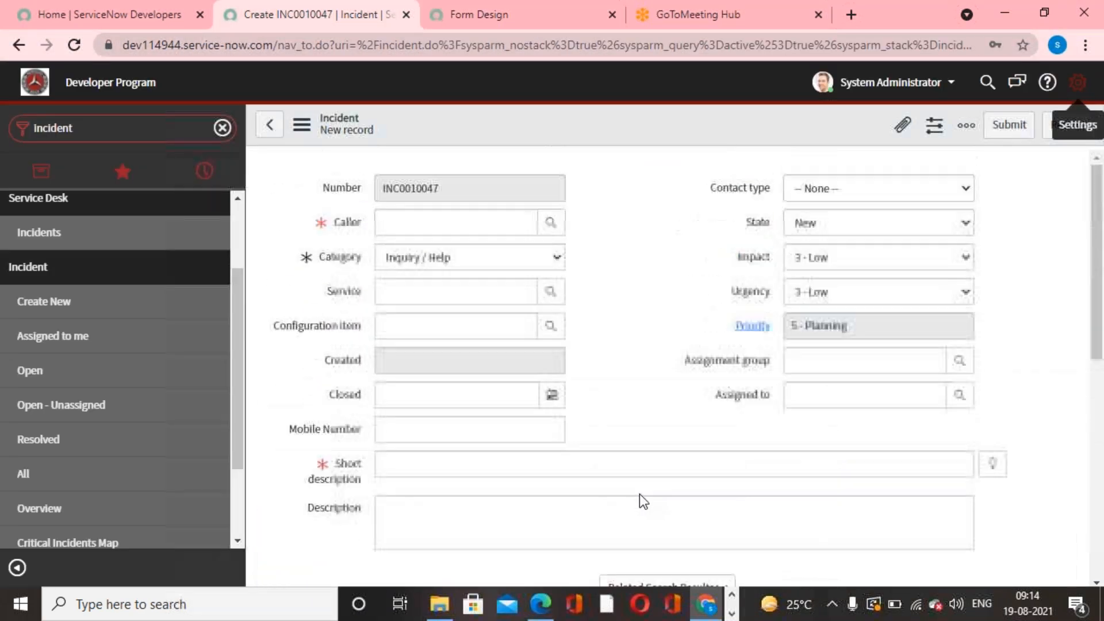
scroll(639, 496, down, 5)
scroll(639, 494, down, 3)
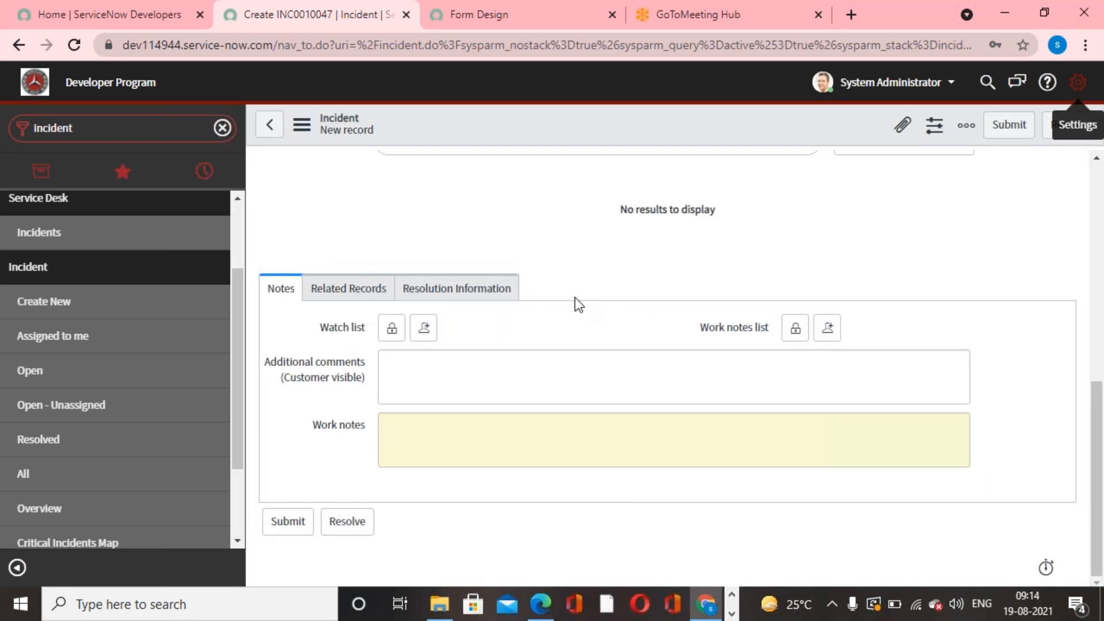
scroll(569, 406, up, 5)
scroll(554, 457, down, 3)
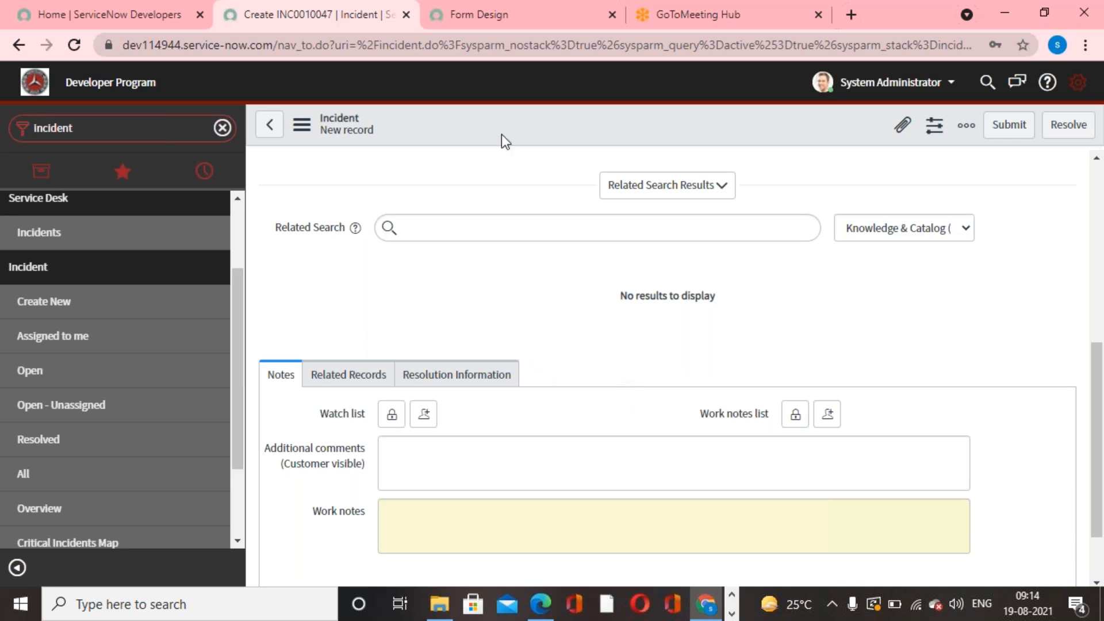
- In the incident form design, add a section below the Resolution notes section and name it More Info
click(470, 26)
scroll(585, 486, down, 12)
scroll(595, 488, down, 4)
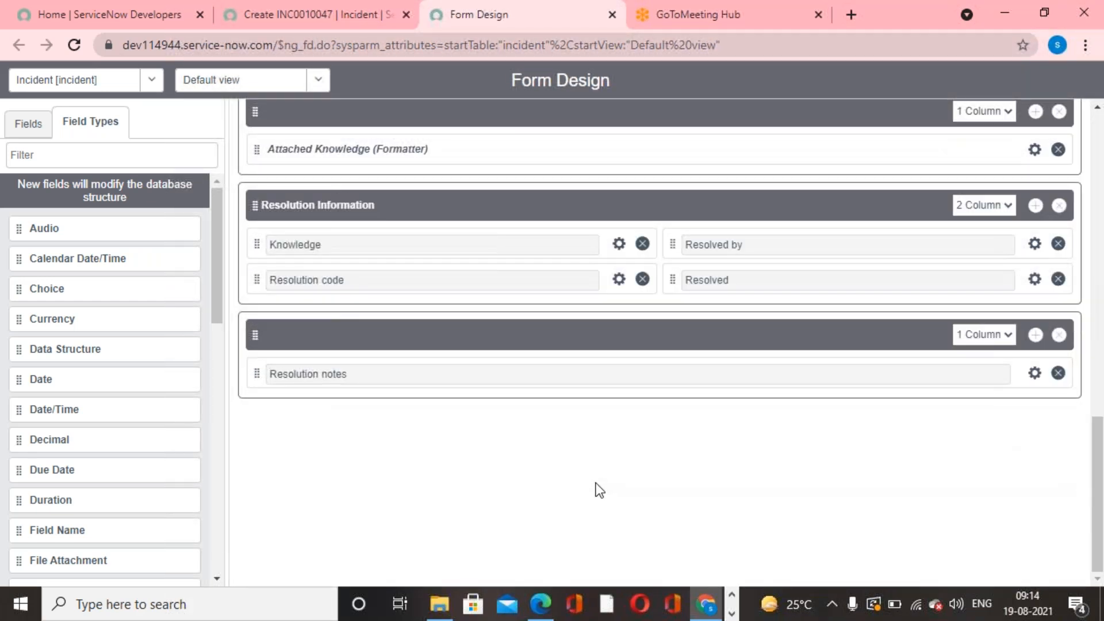
click(1035, 335)
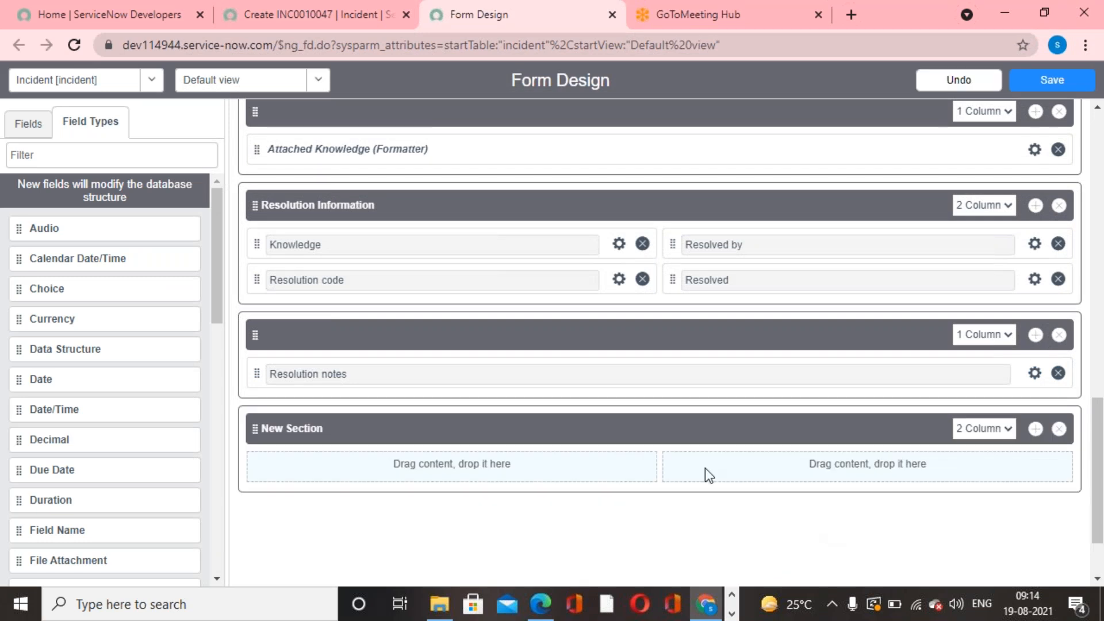
click(528, 429)
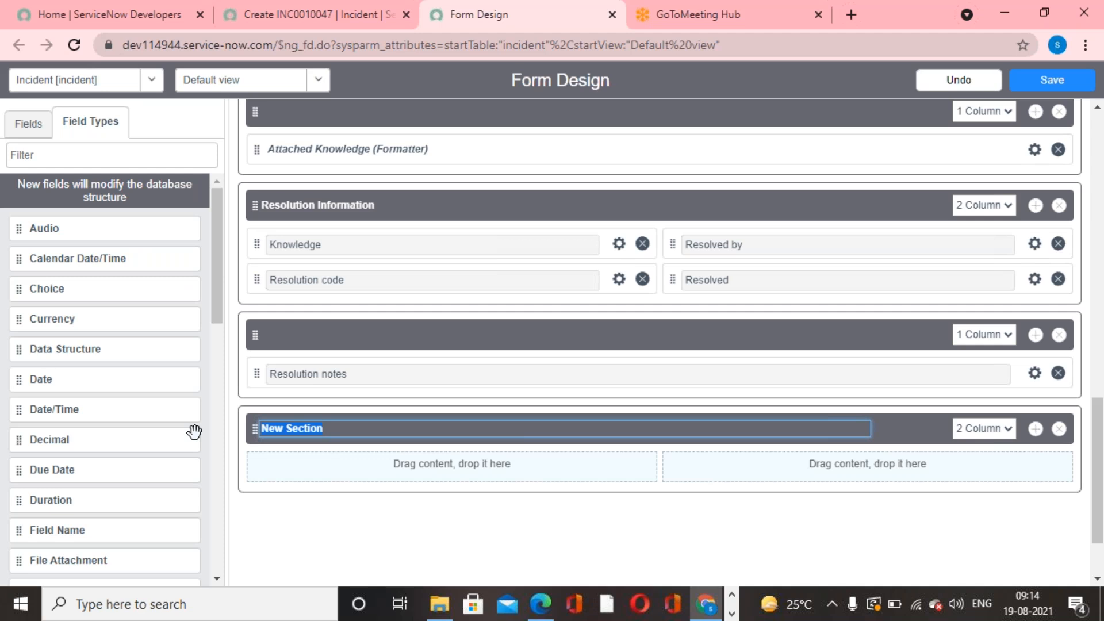
text(Mo)
scroll(67, 463, down, 4)
scroll(64, 374, up, 4)
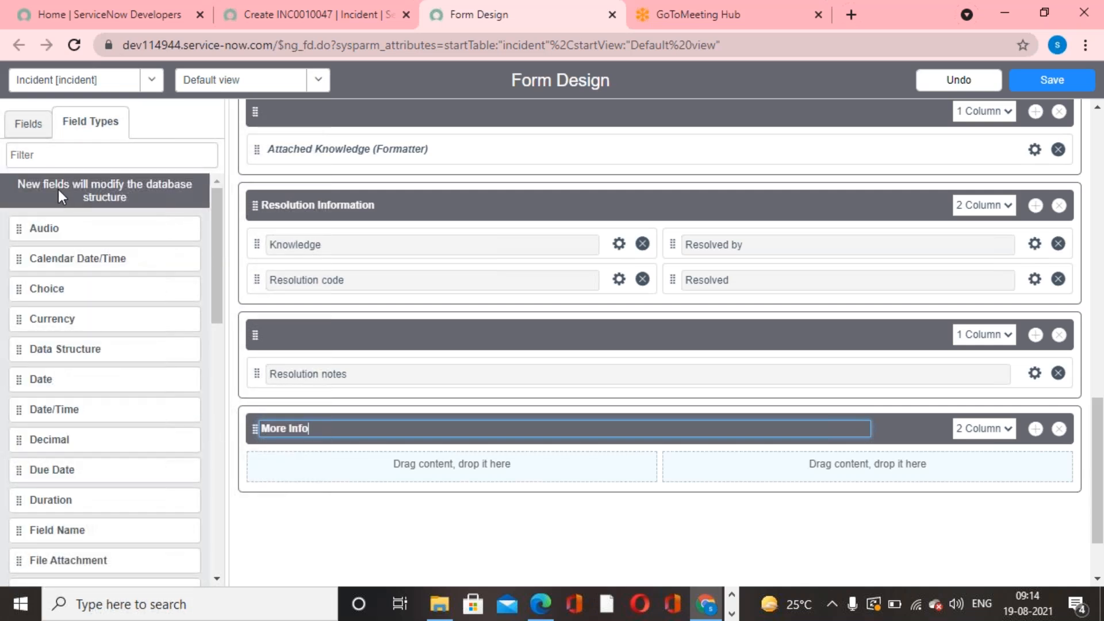
- Add Closed by and Opened by to the first column of More Info and Severity to the second, and save the form design
click(35, 136)
scroll(87, 495, down, 1)
scroll(86, 495, down, 3)
drag(23, 375, 308, 480)
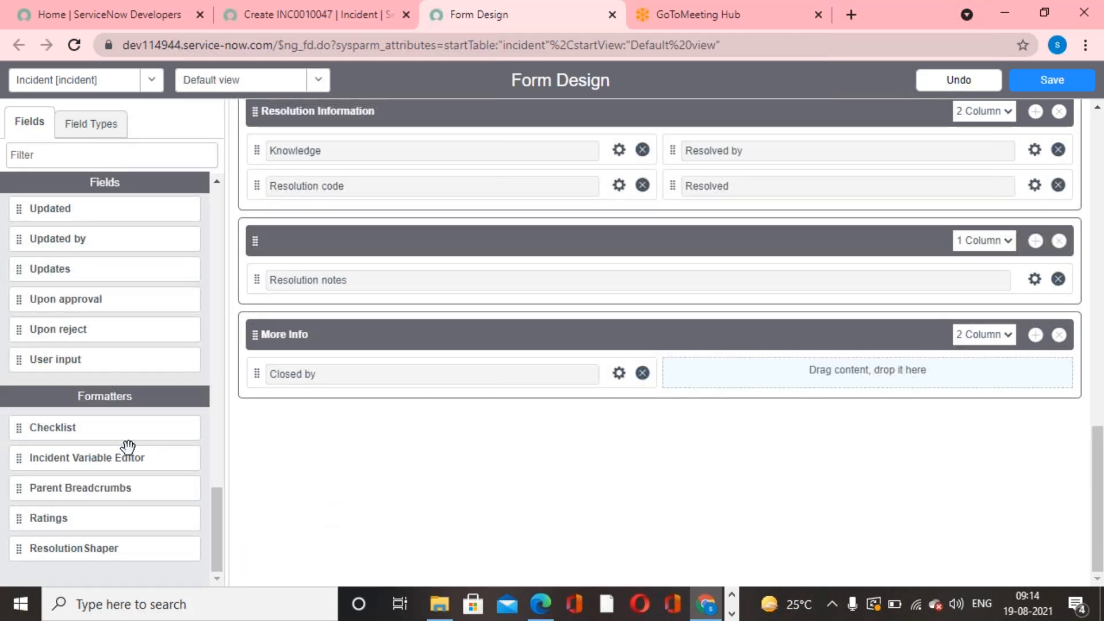
scroll(127, 447, up, 5)
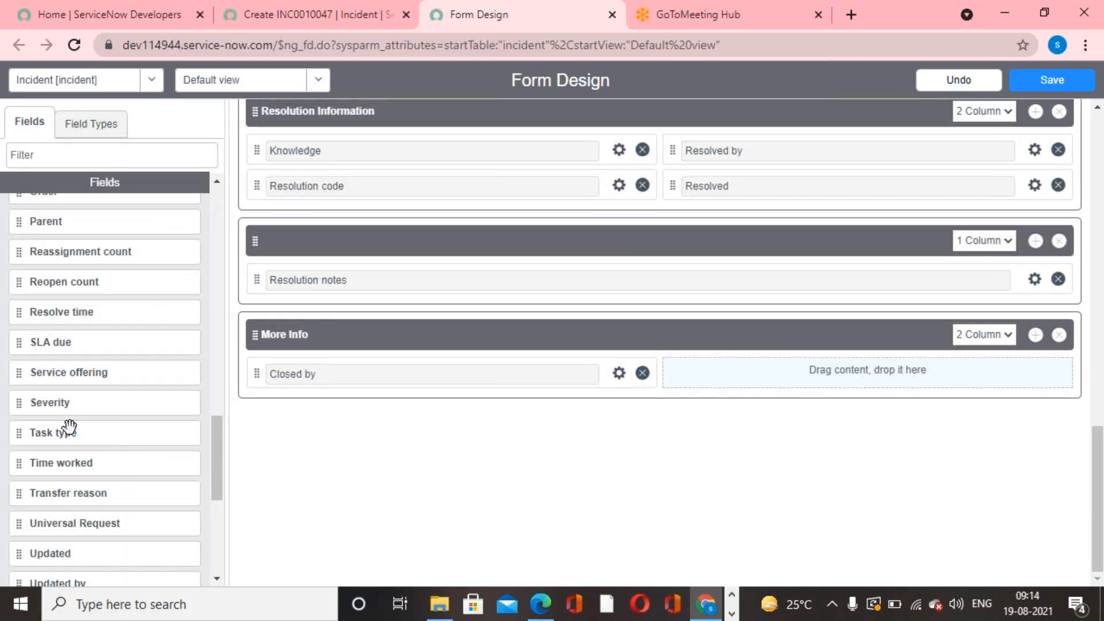
drag(21, 402, 741, 379)
scroll(86, 472, up, 3)
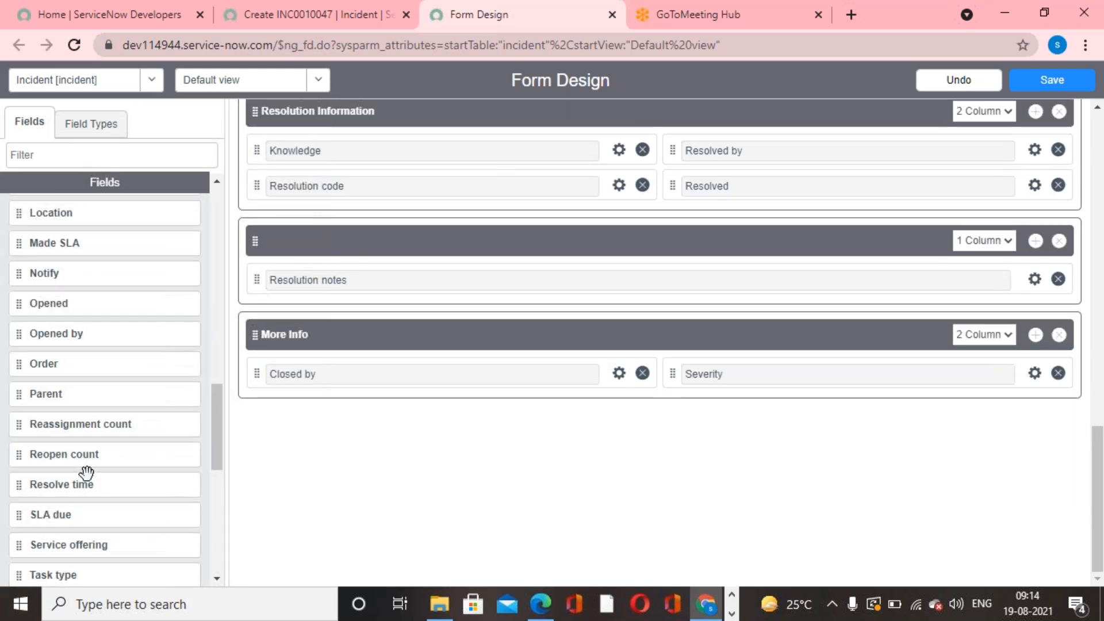
drag(37, 334, 316, 376)
scroll(382, 470, up, 15)
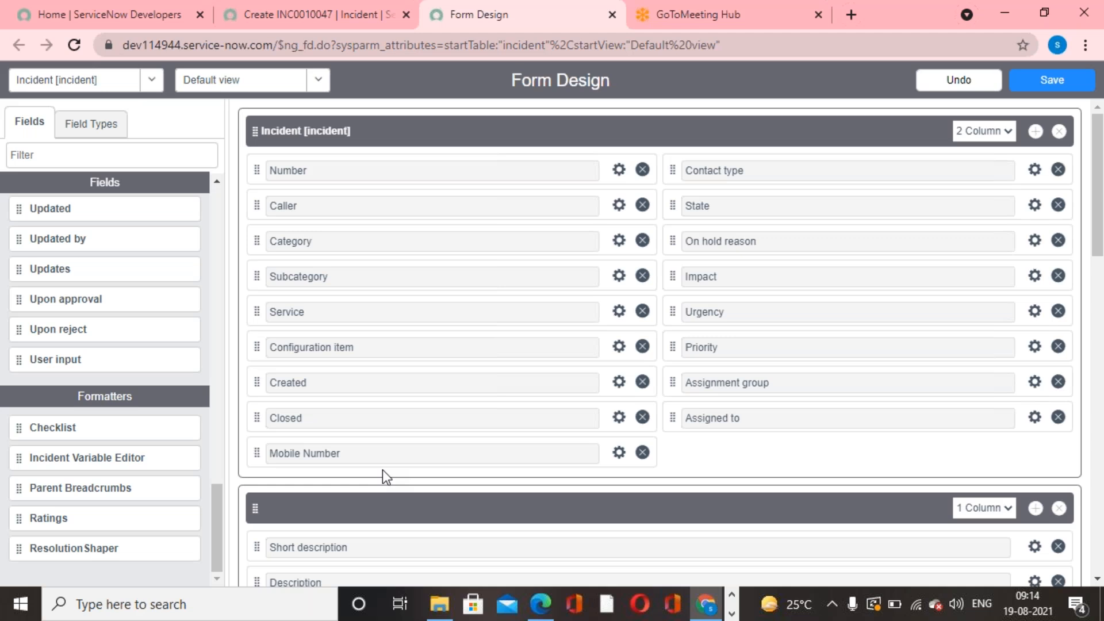
click(1073, 85)
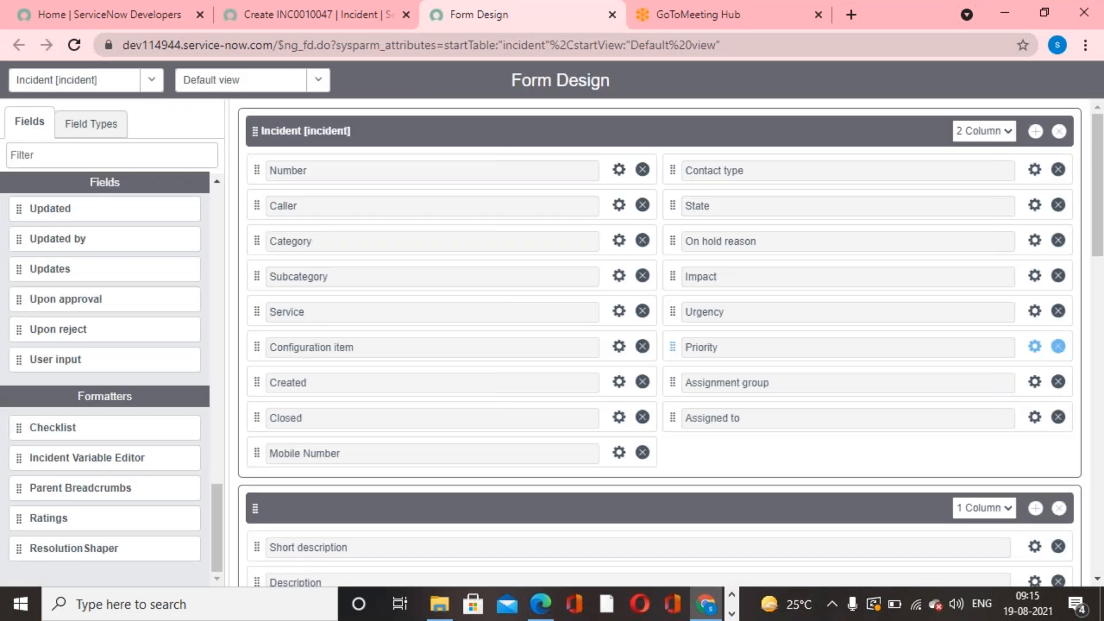
- Reload the new incident form and view the fields of its More Info section
click(260, 15)
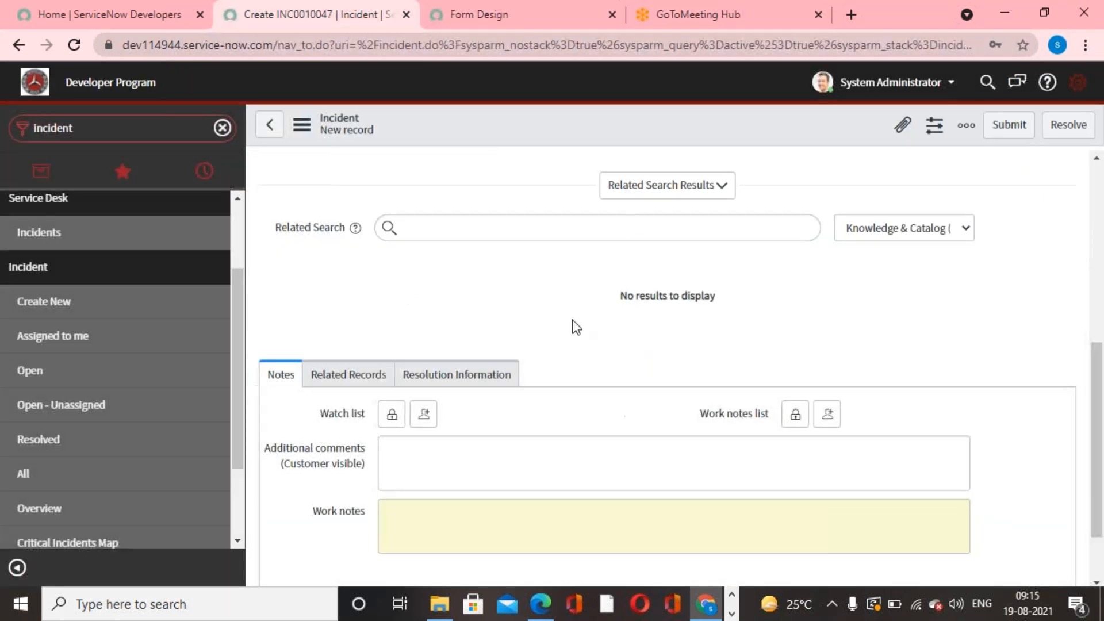
right_click(575, 129)
click(630, 278)
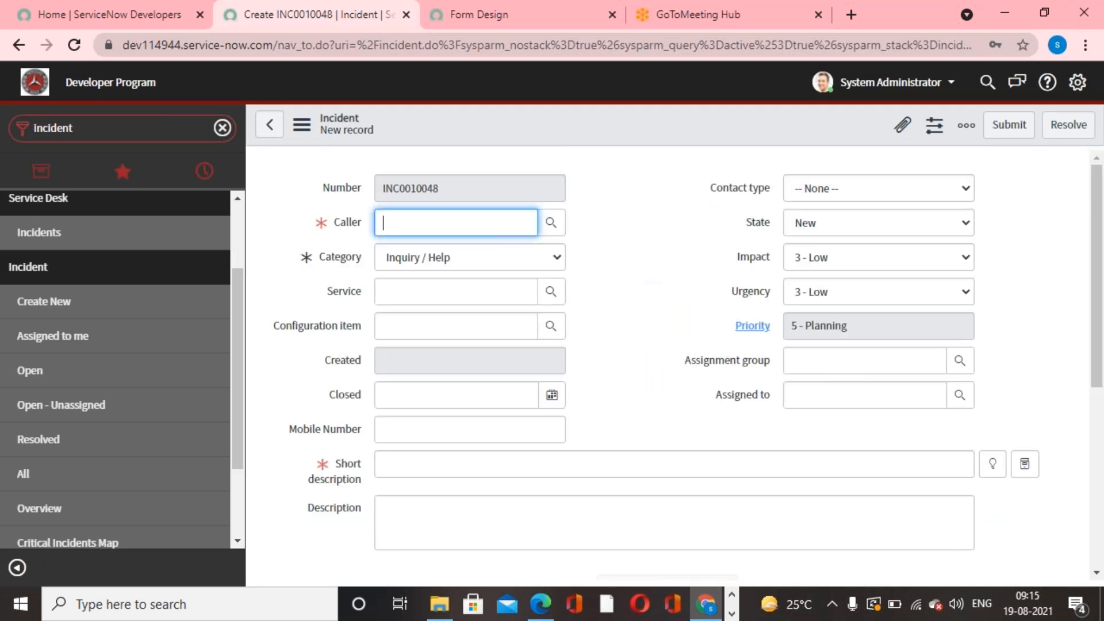
scroll(572, 308, down, 1)
scroll(577, 335, down, 2)
click(551, 288)
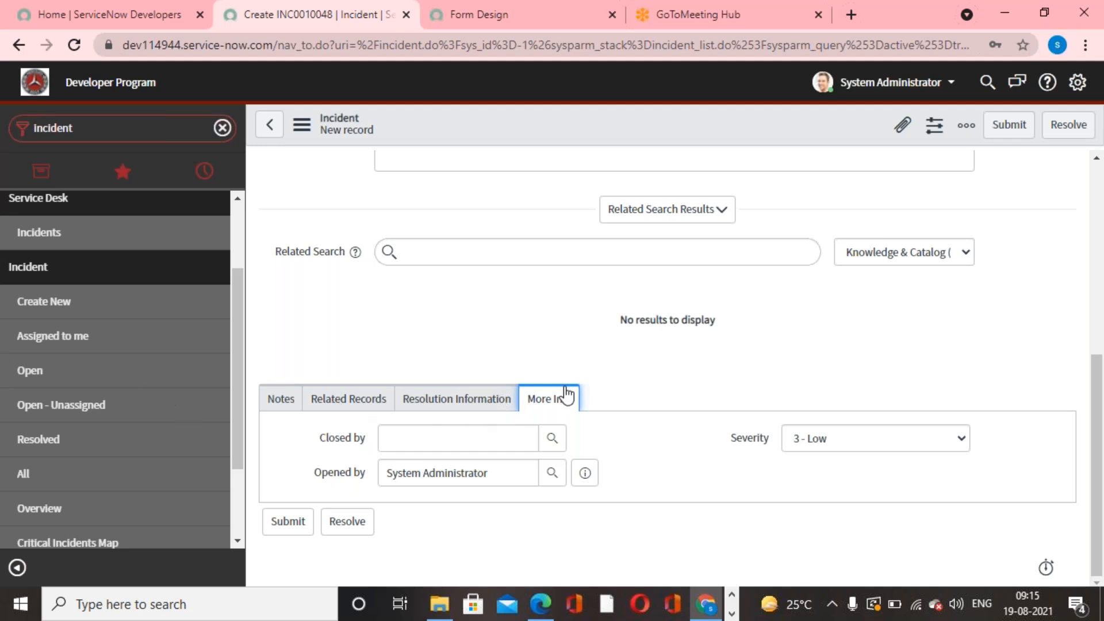
- In the form design, move the More Info section between the Activities (filtered) formatter's section and Related Records
click(544, 23)
scroll(591, 423, down, 10)
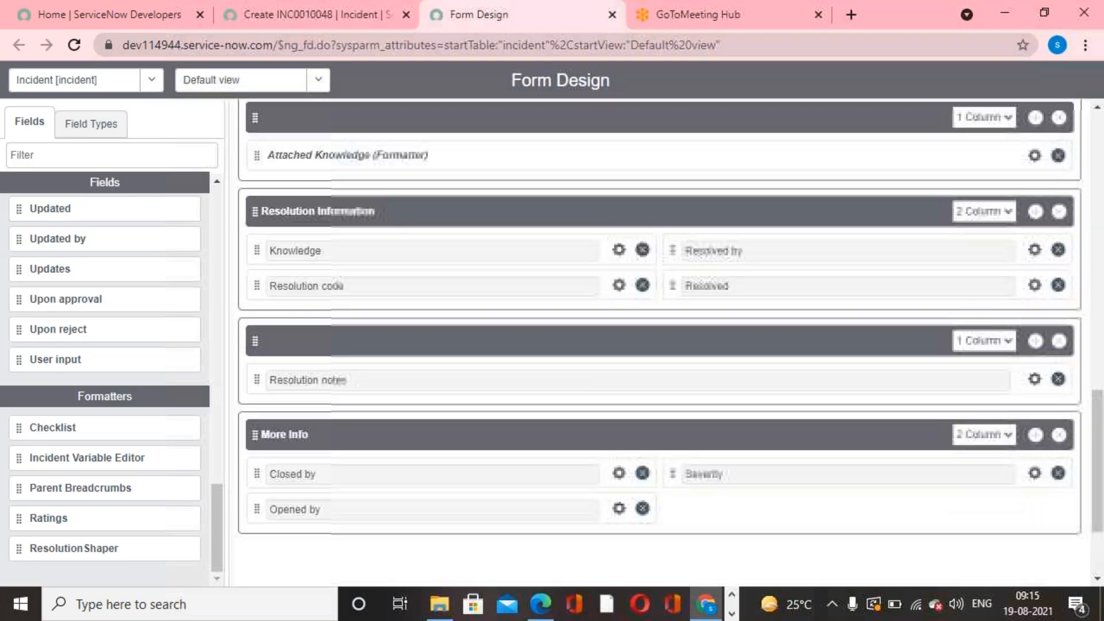
click(286, 344)
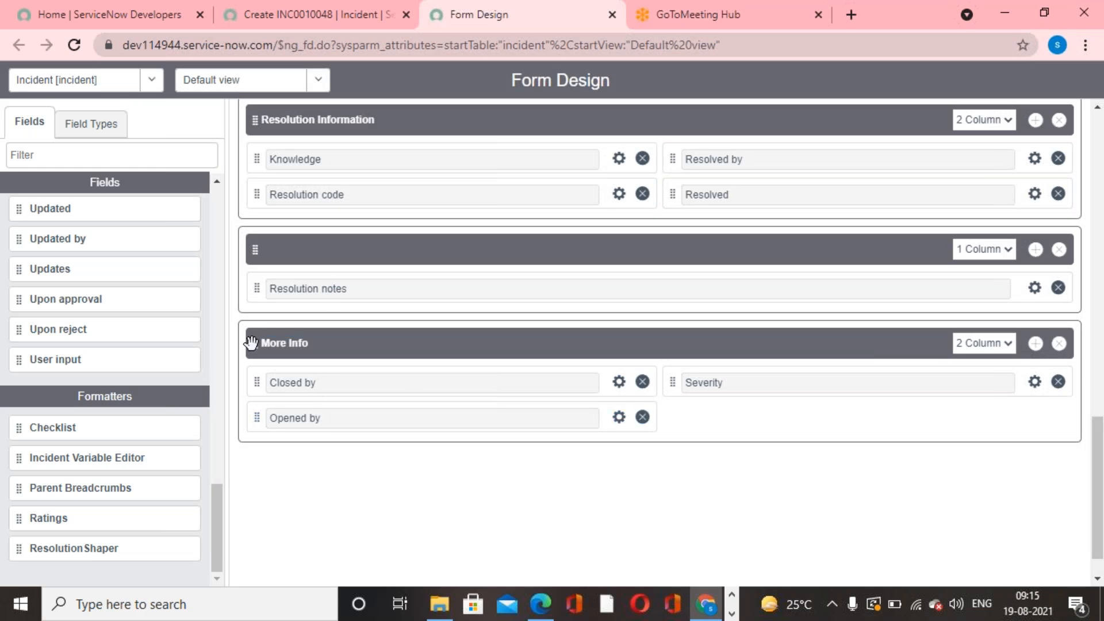
drag(251, 342, 265, 476)
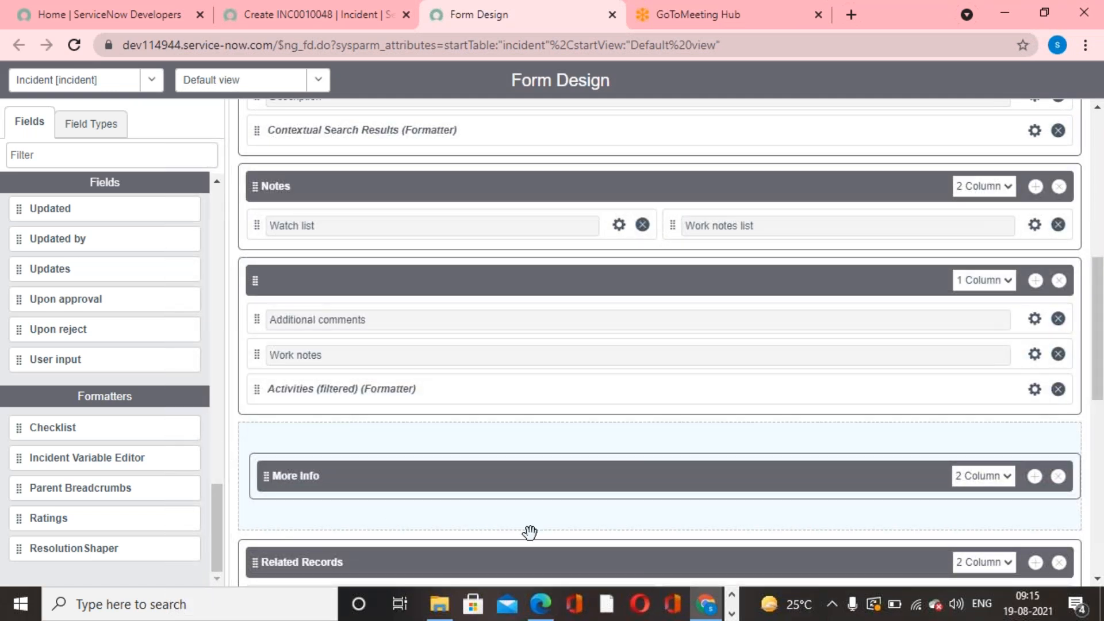
scroll(530, 532, down, 8)
scroll(608, 542, up, 15)
scroll(608, 542, down, 10)
scroll(611, 540, down, 6)
scroll(611, 540, up, 4)
scroll(611, 540, up, 4)
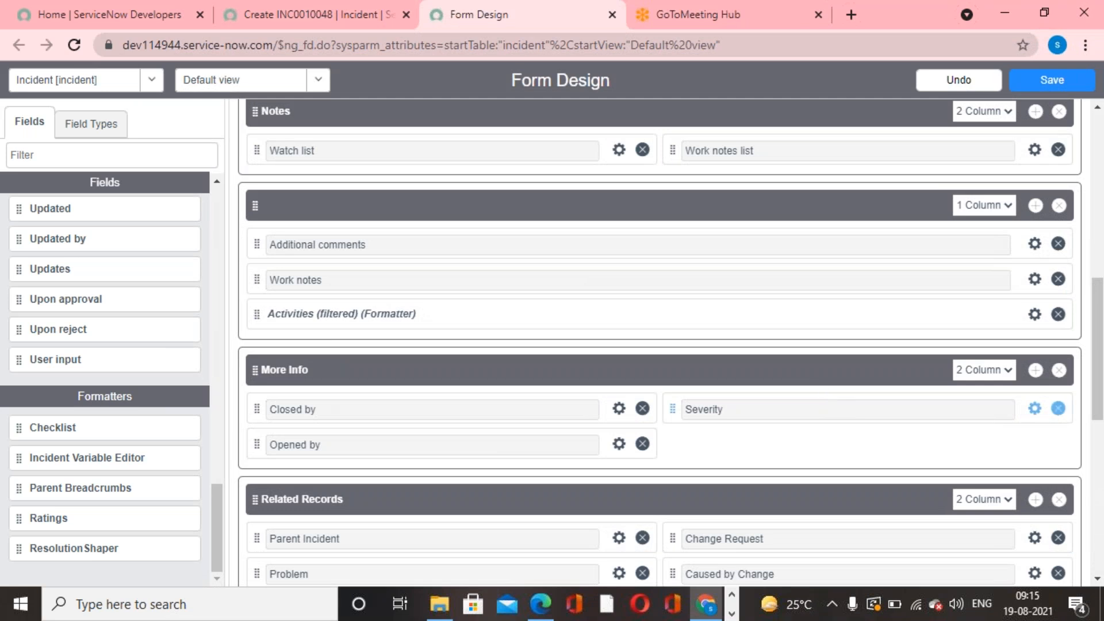
- Remove the Opened by field from the More Info section and save the form design
click(643, 444)
scroll(931, 291, up, 10)
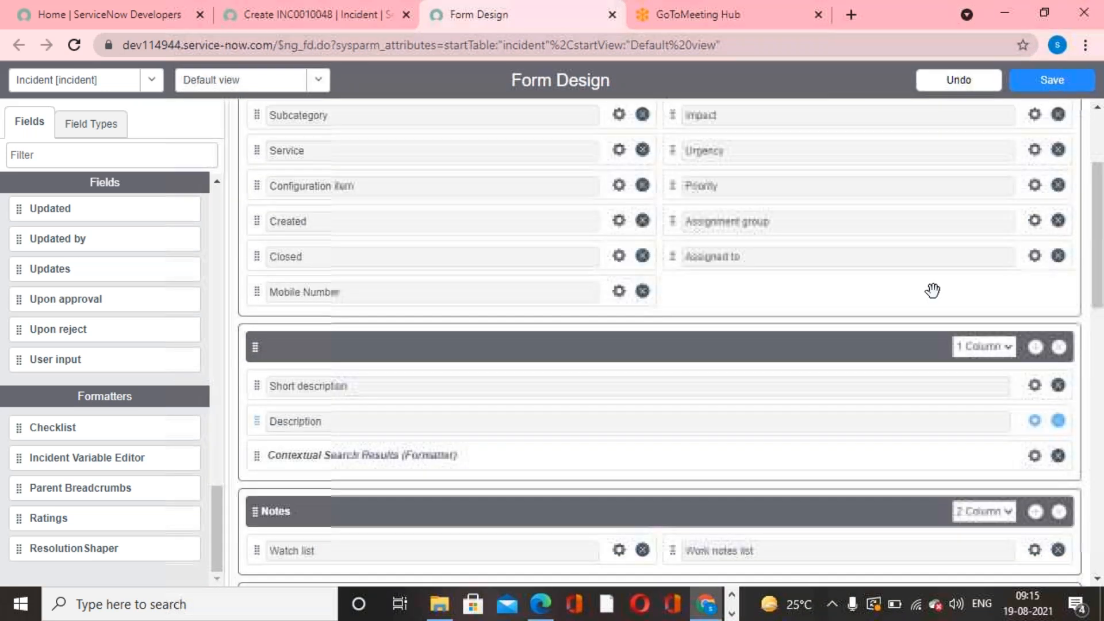
click(1053, 82)
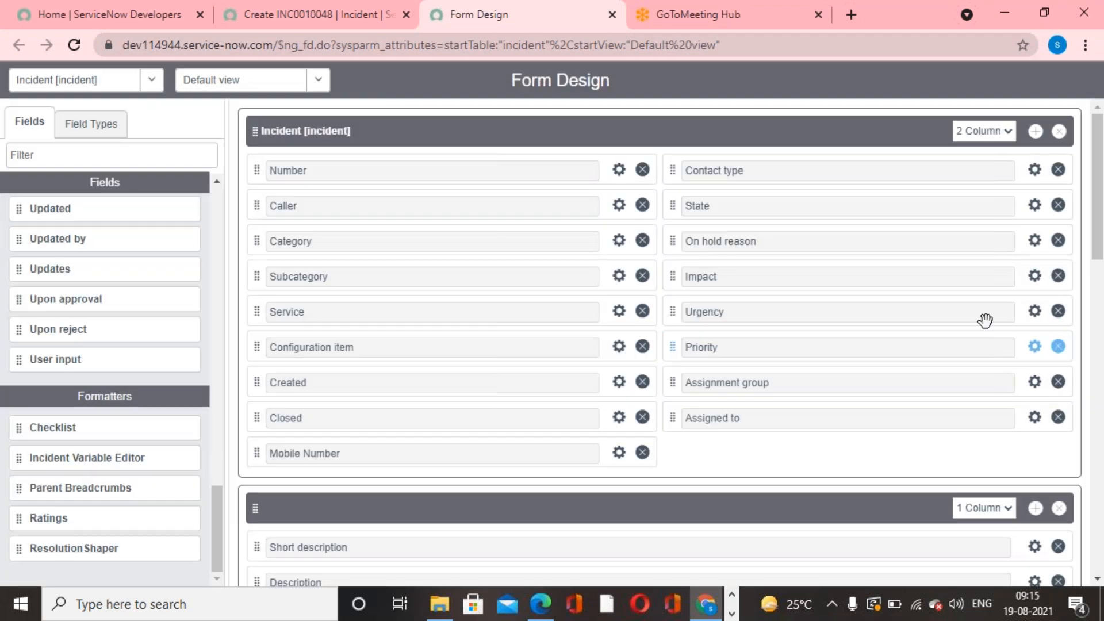
- Reload the new incident form and check the order of its tabbed sections
click(295, 19)
right_click(566, 130)
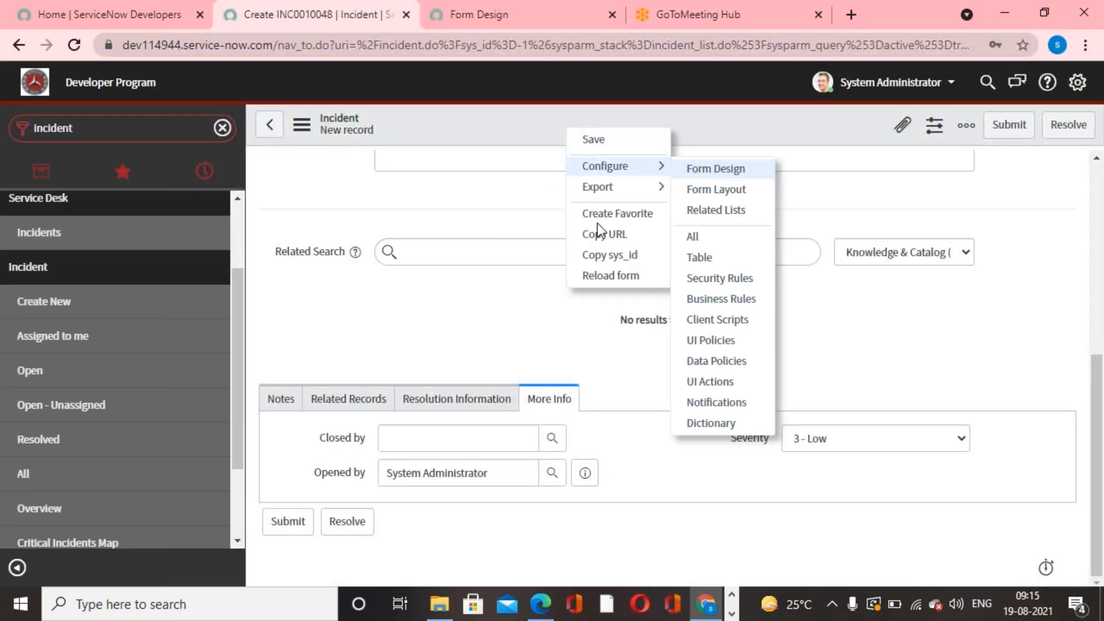
click(612, 273)
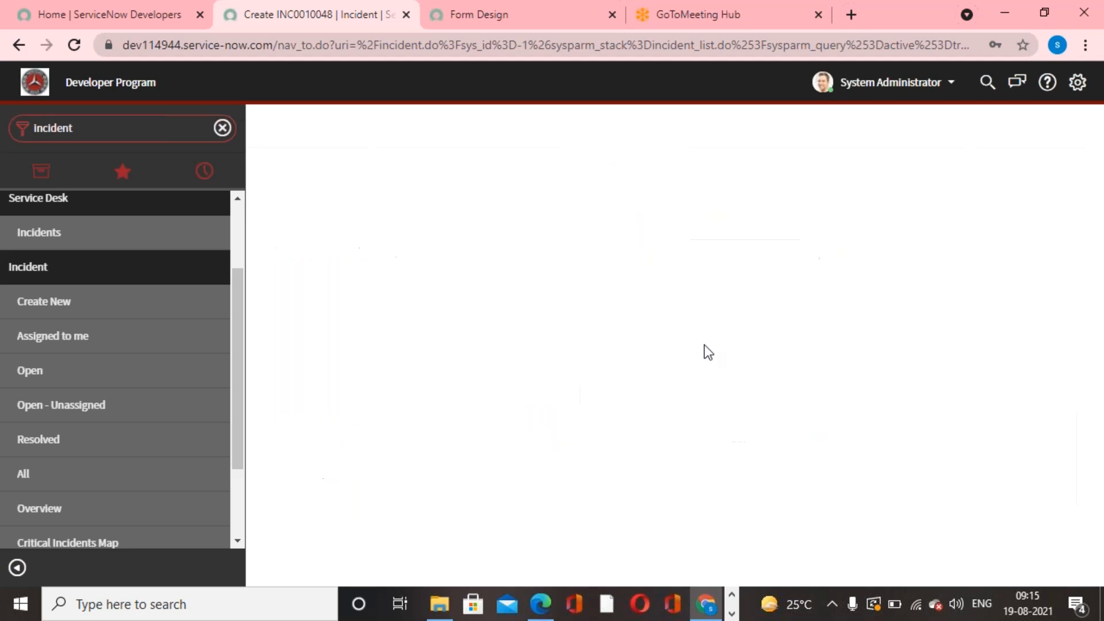
scroll(642, 386, down, 5)
scroll(368, 379, down, 2)
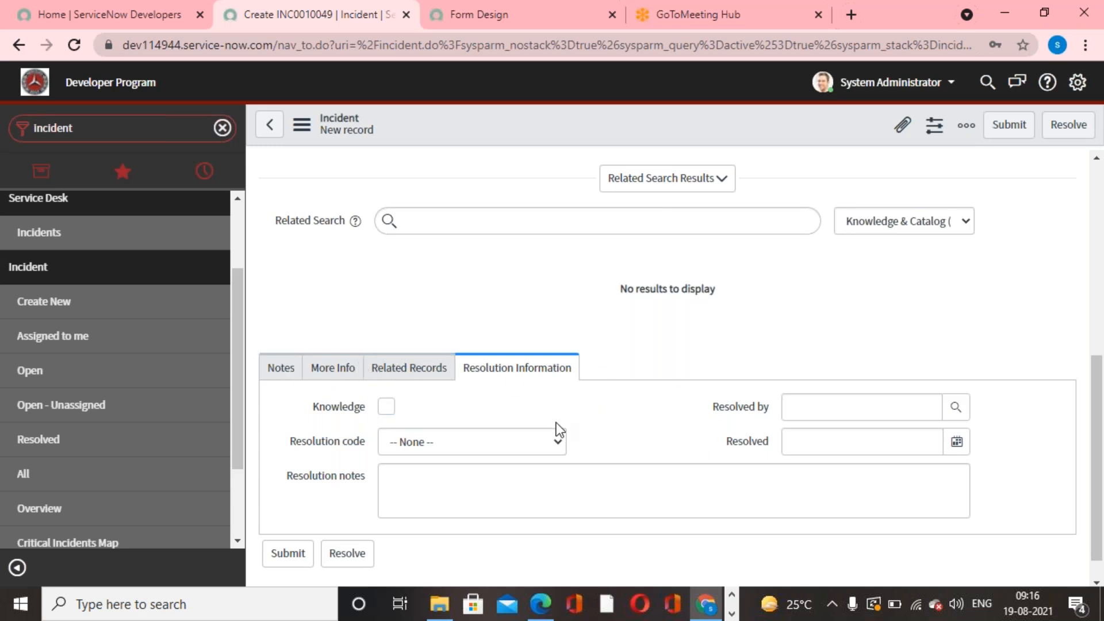
- Delete the More Info section from the incident form design and save the design
click(501, 26)
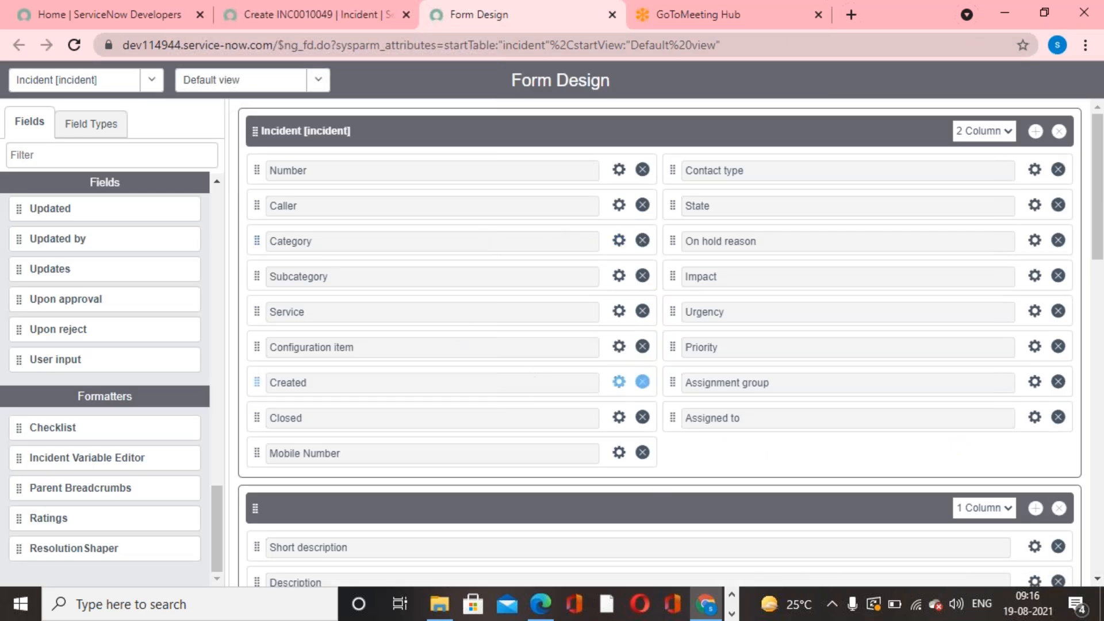
scroll(535, 382, down, 5)
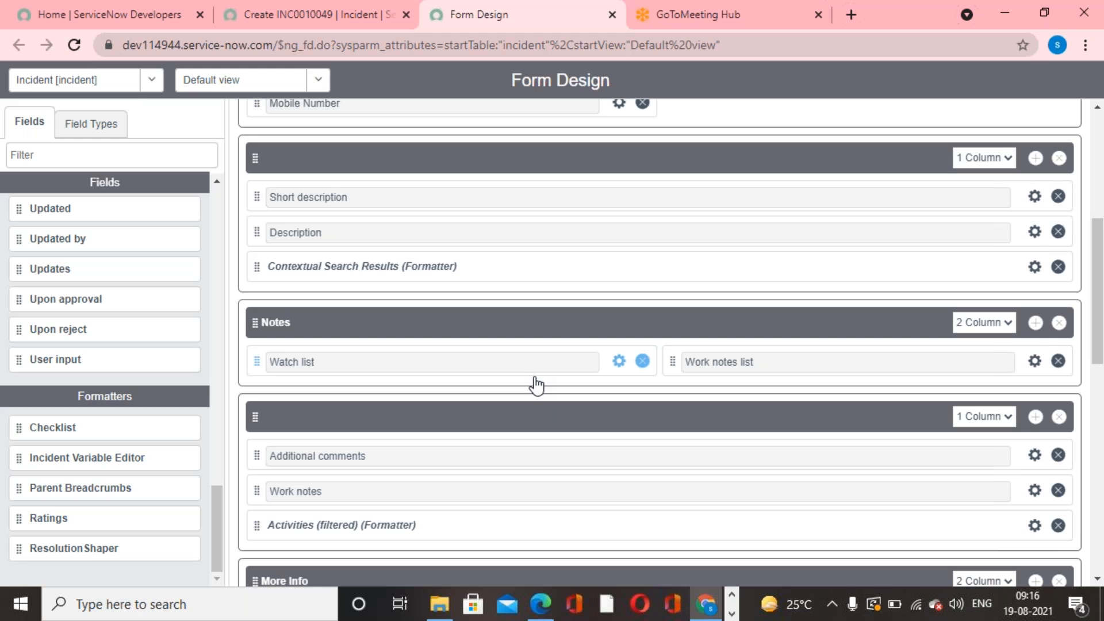
scroll(536, 385, down, 4)
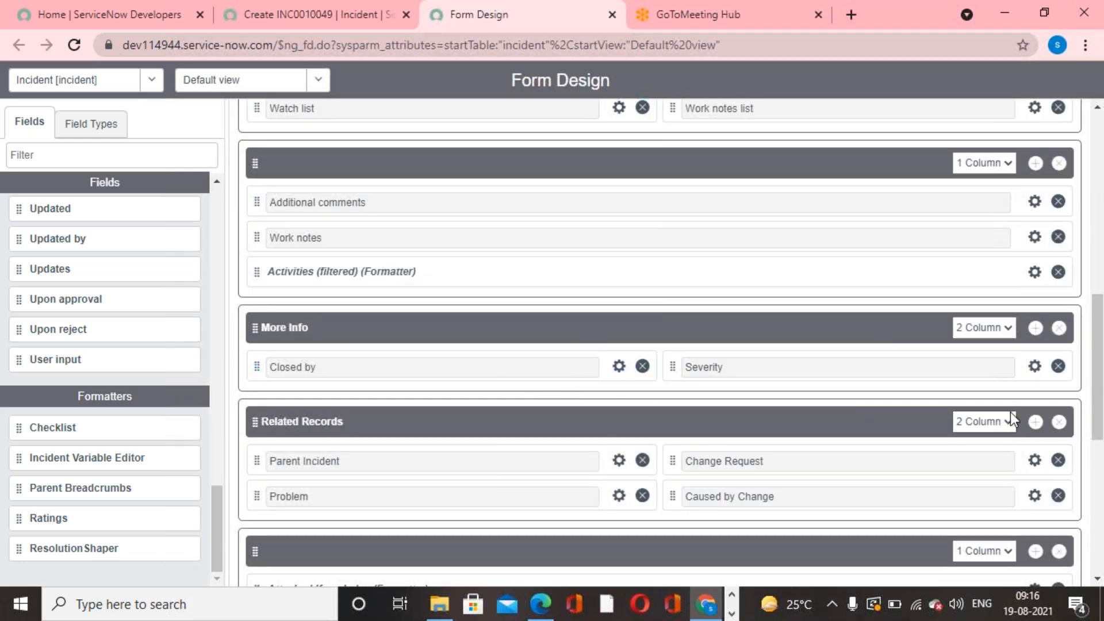
click(1058, 328)
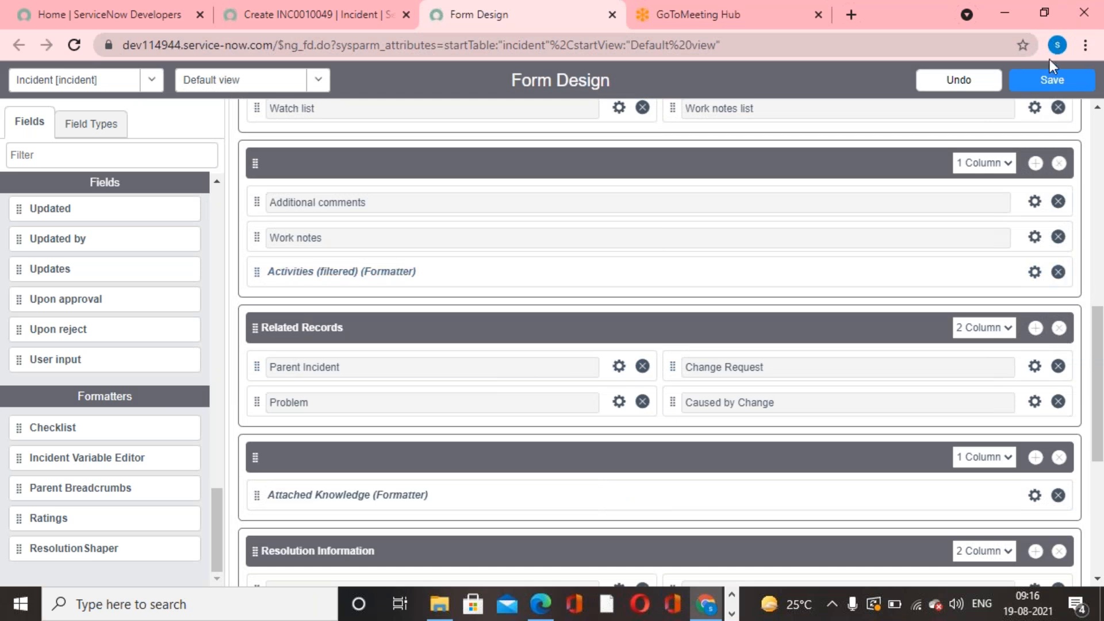
click(1051, 84)
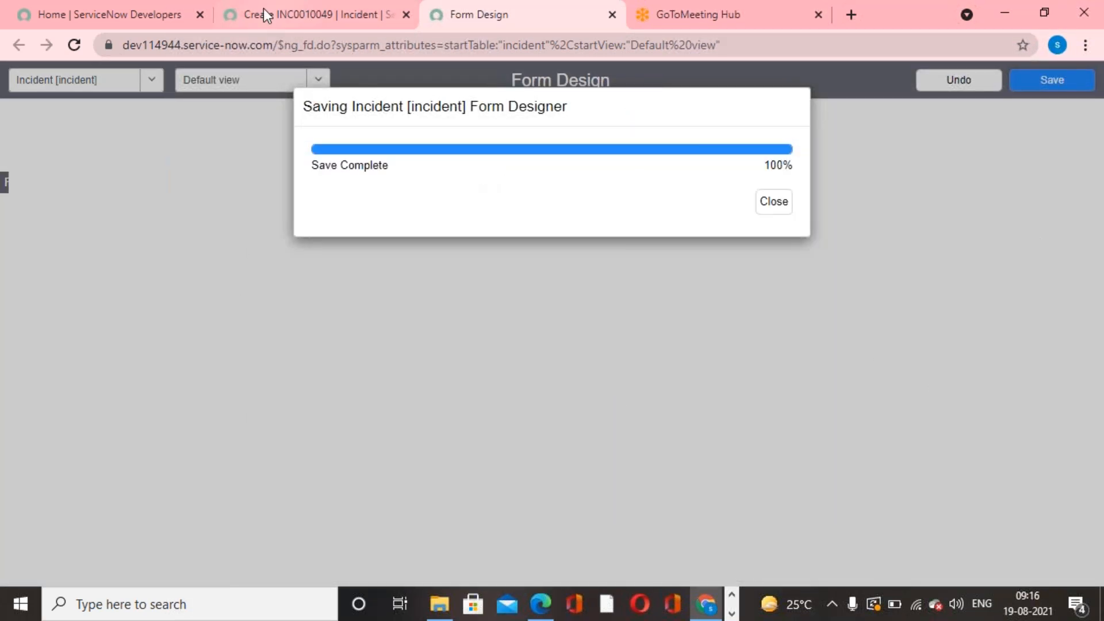
- Reload the new incident form and check its tabbed sections and main fields after the section's deletion
click(271, 15)
right_click(606, 123)
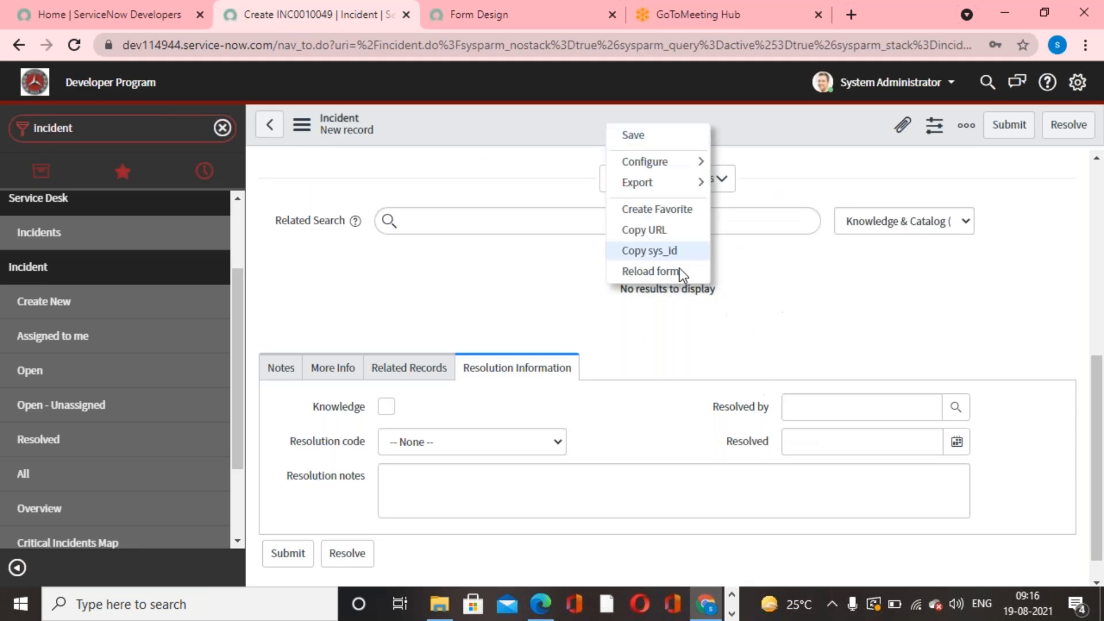
click(681, 274)
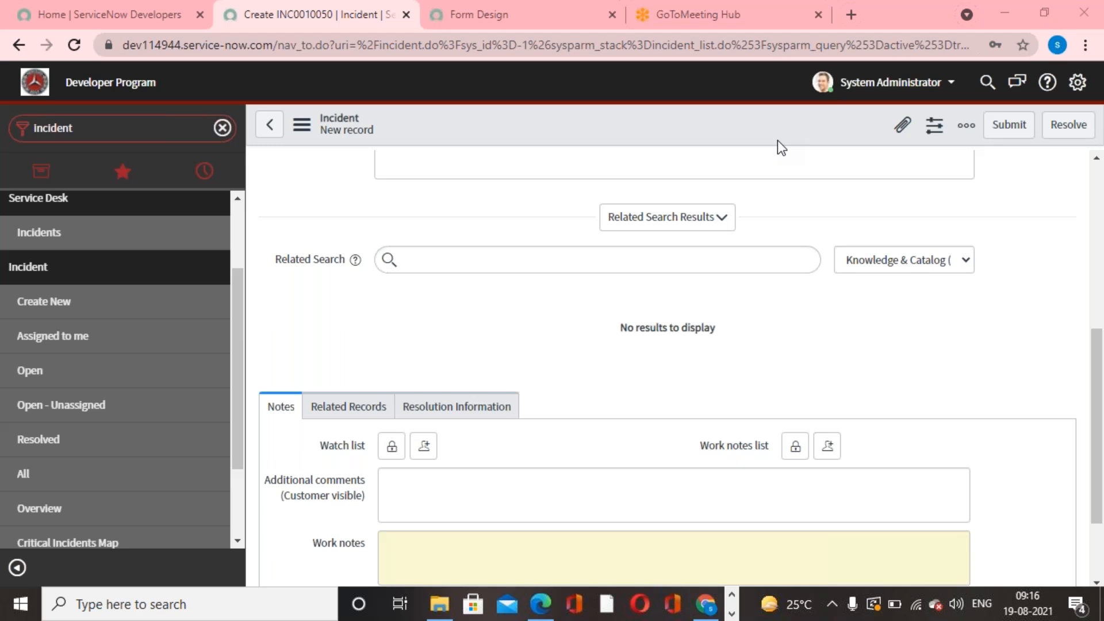
scroll(612, 396, down, 2)
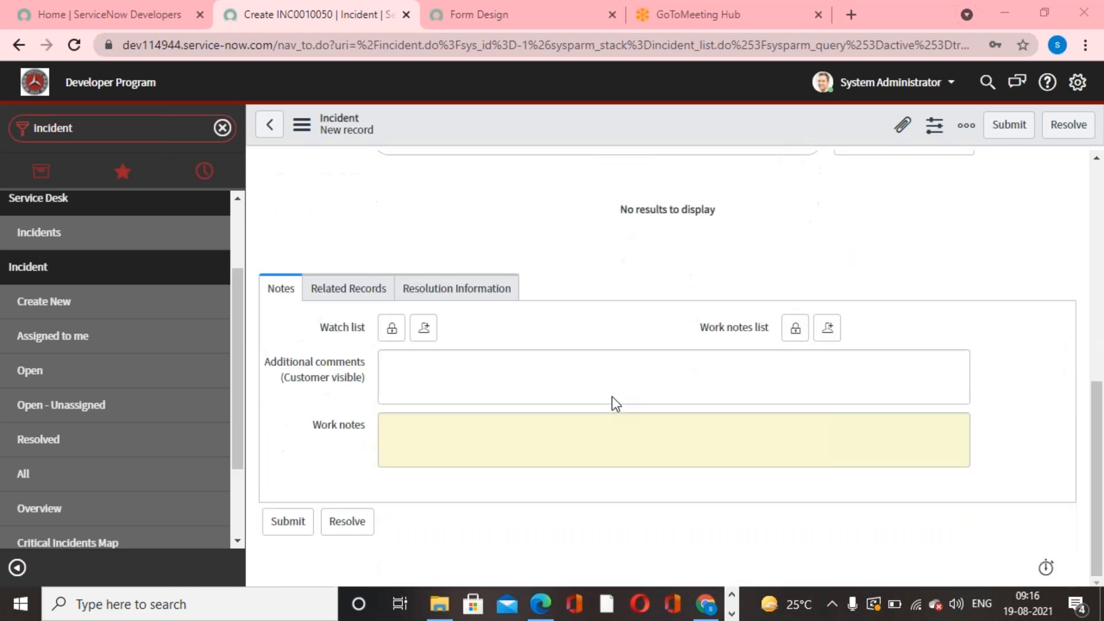
scroll(611, 395, up, 8)
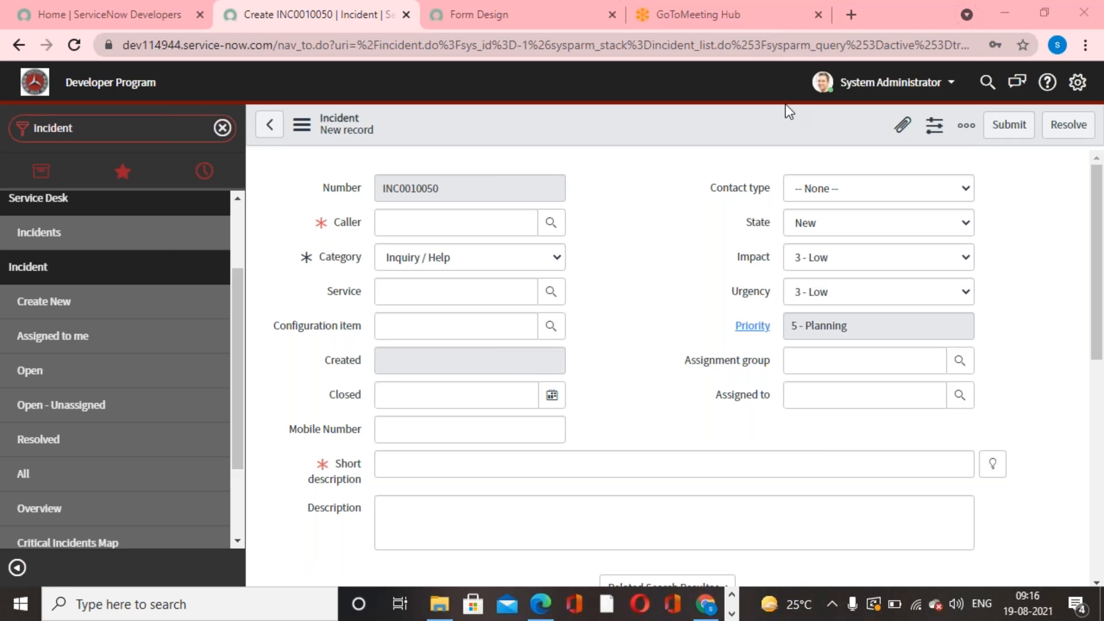
scroll(611, 431, down, 7)
- Switch to the Service Now LIVE First Edition PDF in Edge, look at its incident form example, and return to the incident form in Chrome
click(553, 601)
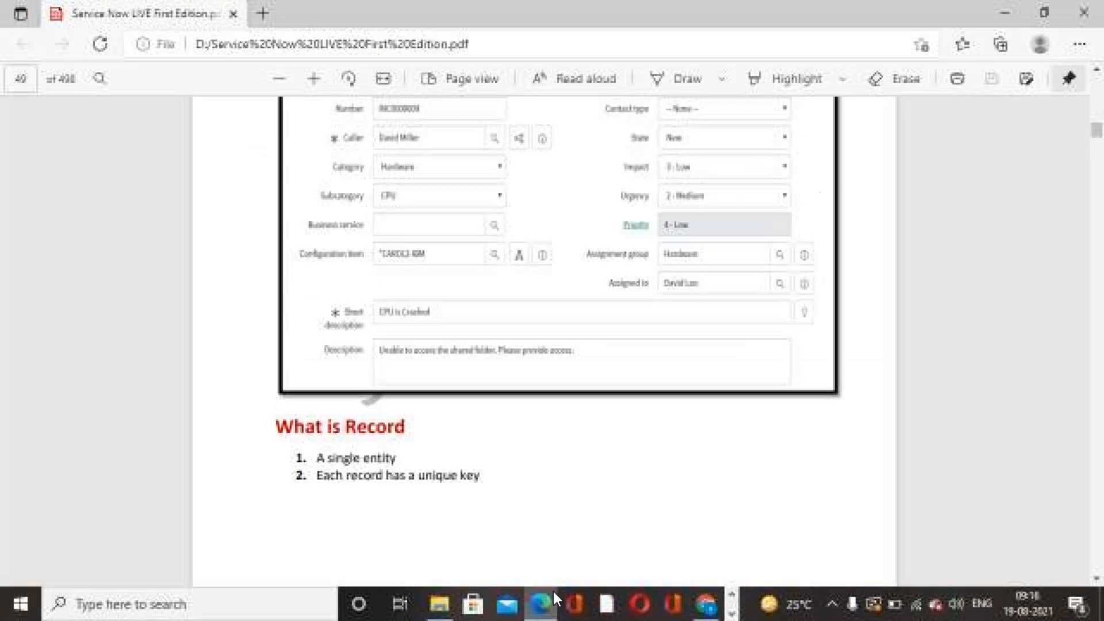
scroll(689, 489, down, 5)
scroll(694, 498, up, 6)
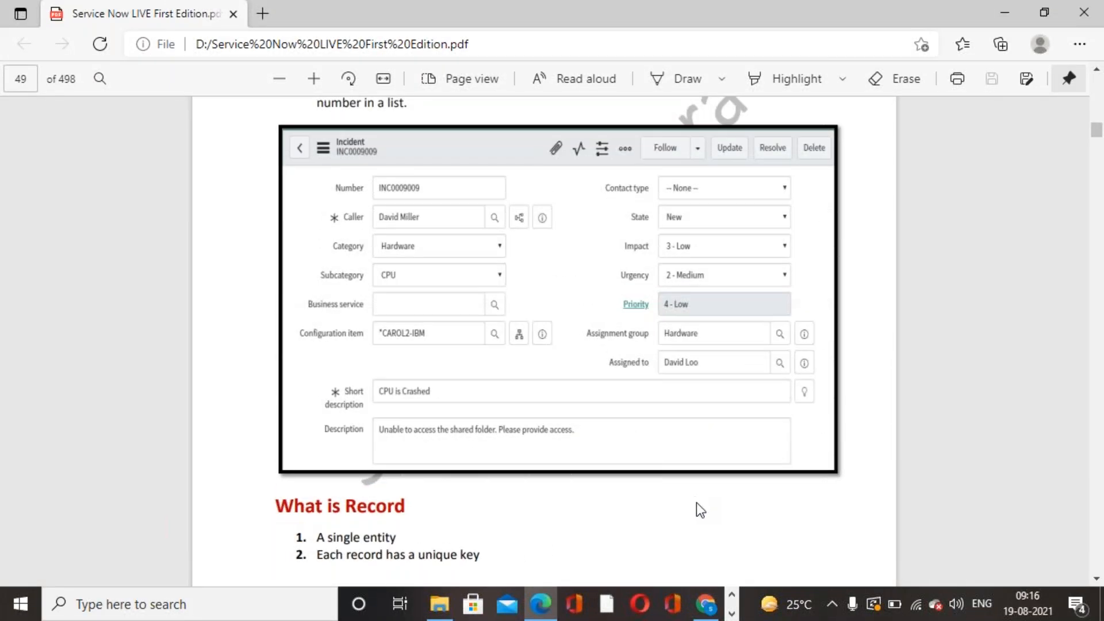
click(708, 610)
scroll(737, 476, up, 7)
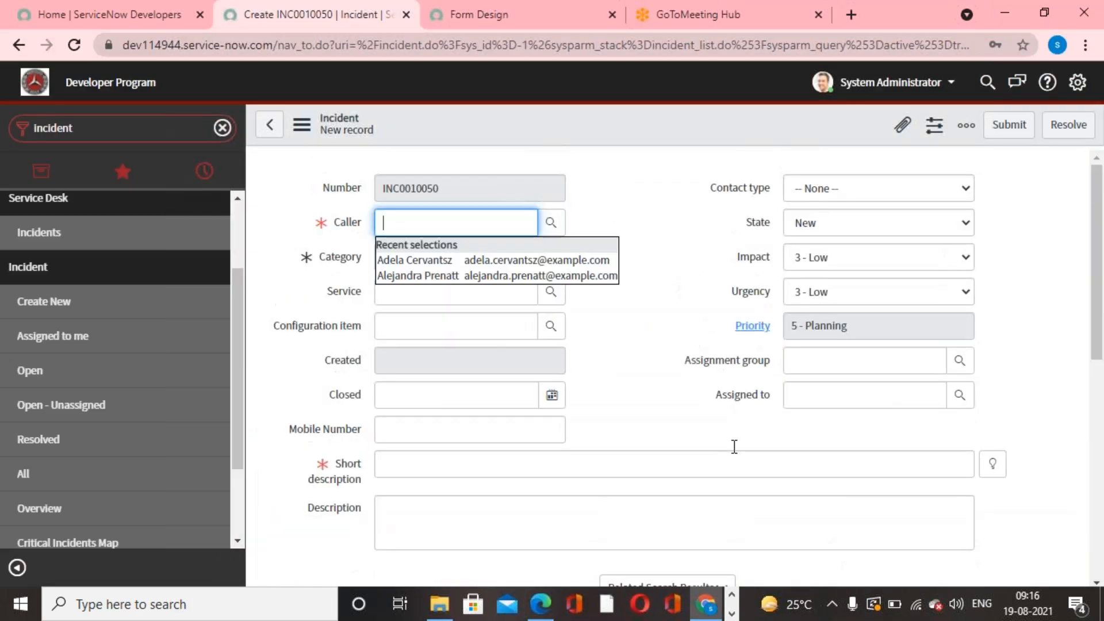
click(653, 408)
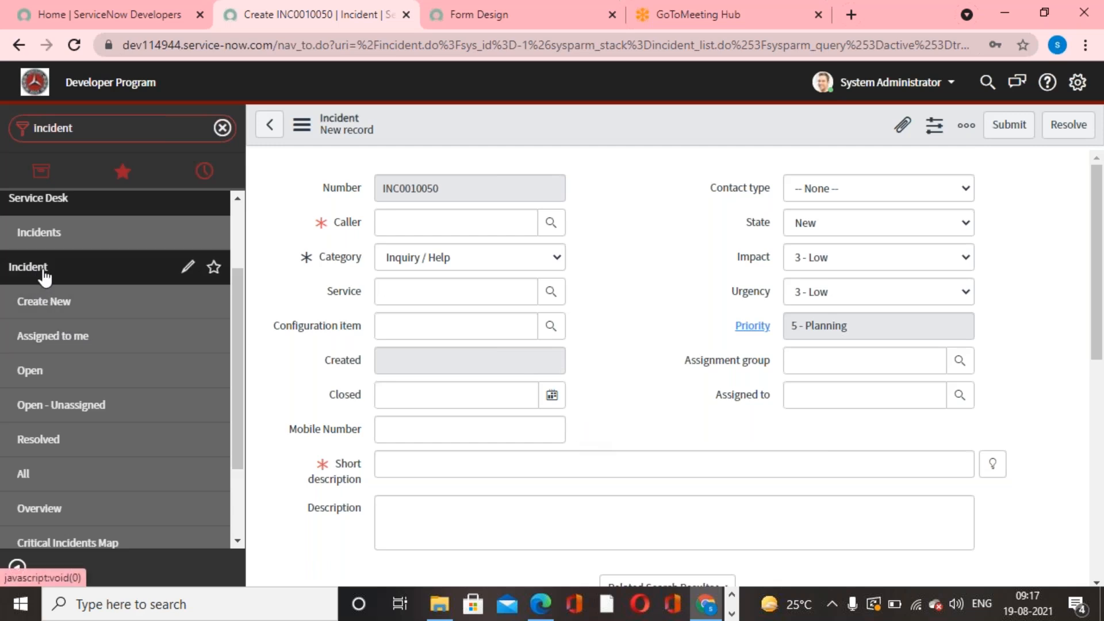
- Open a fresh new incident record and return to the incident form design
click(70, 303)
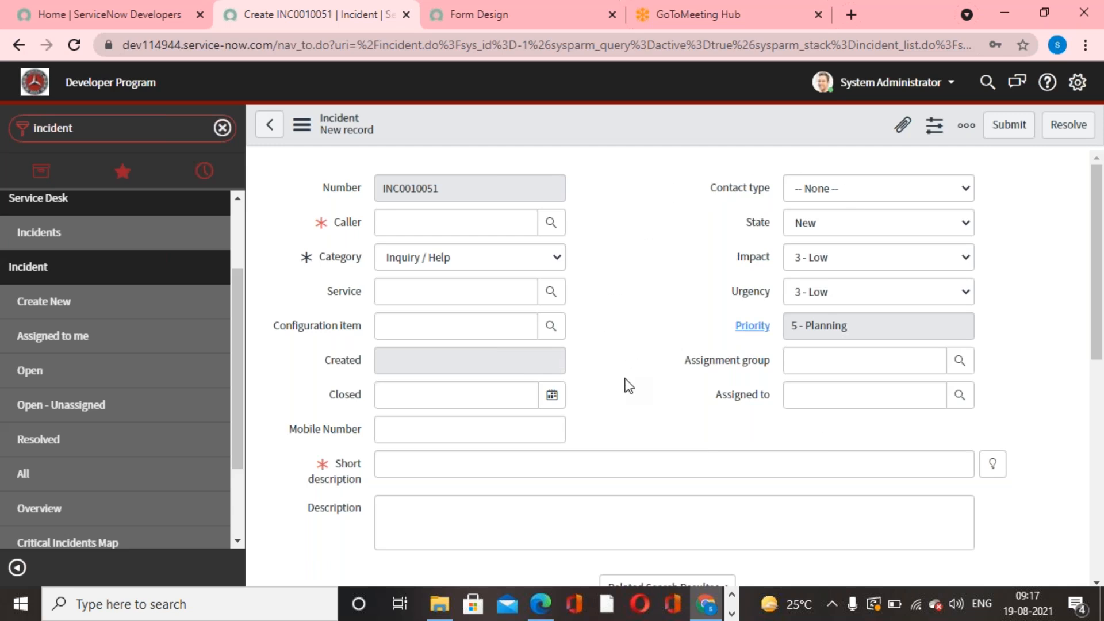
click(581, 25)
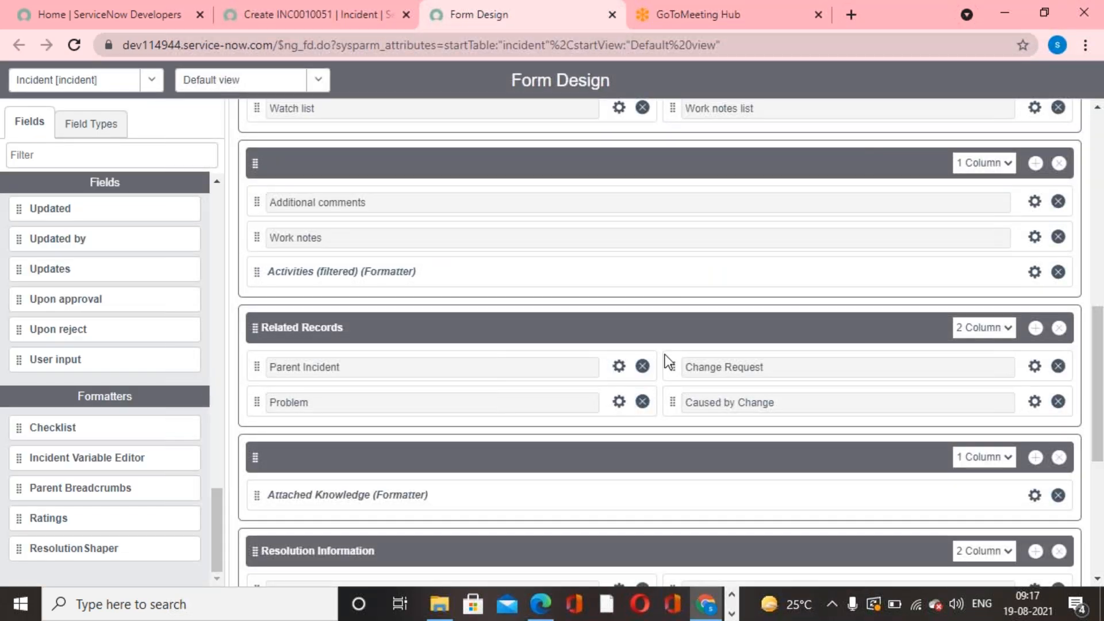
- Add an Annotation field type to the main incident section, directly below Mobile Number
click(101, 126)
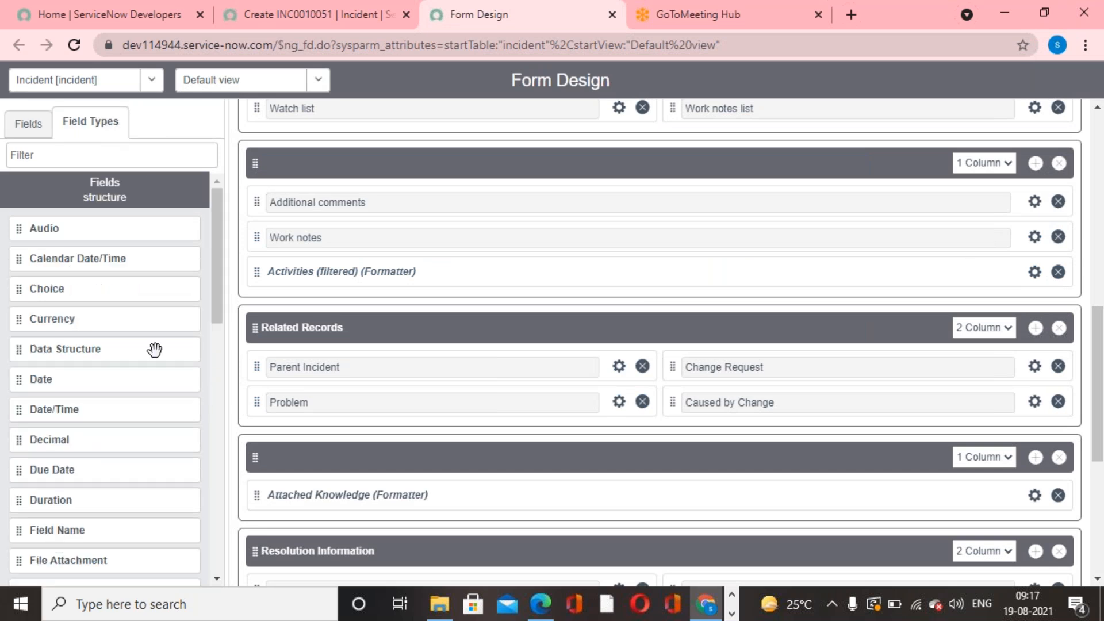
drag(216, 268, 192, 510)
scroll(711, 484, up, 10)
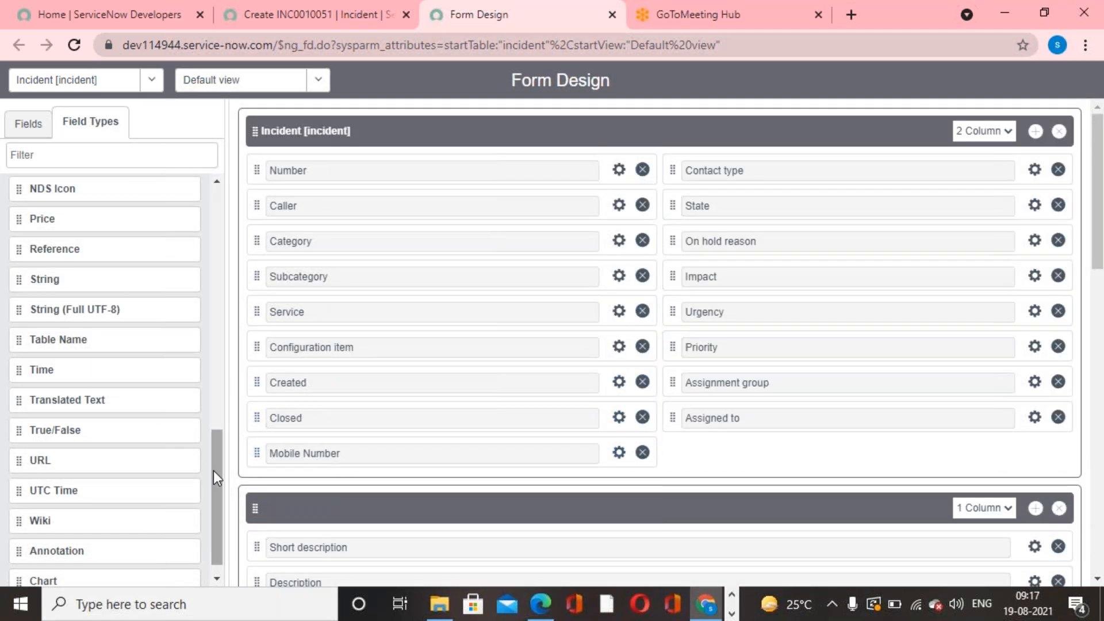
drag(214, 473, 212, 527)
mouse_move(15, 530)
mouse_down()
mouse_move(196, 513)
mouse_move(279, 475)
mouse_move(278, 461)
mouse_move(275, 481)
mouse_move(399, 503)
mouse_up()
scroll(619, 345, down, 3)
- Set the annotation to Info Box Blue with the text "Please fill all mandatory fields" and save the form design
click(619, 315)
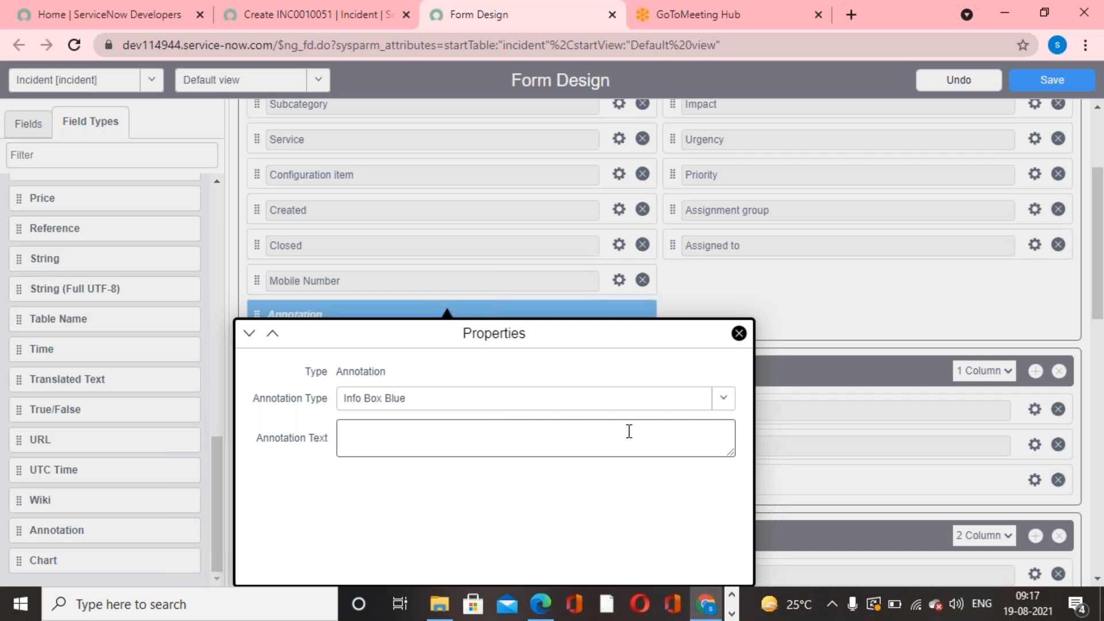
click(722, 399)
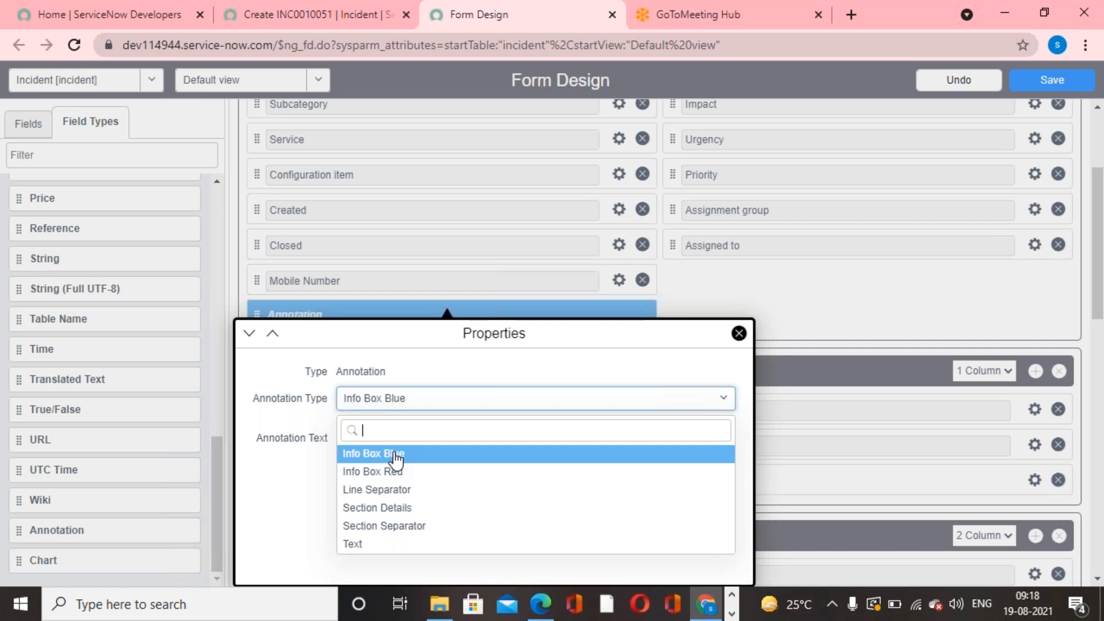
click(368, 454)
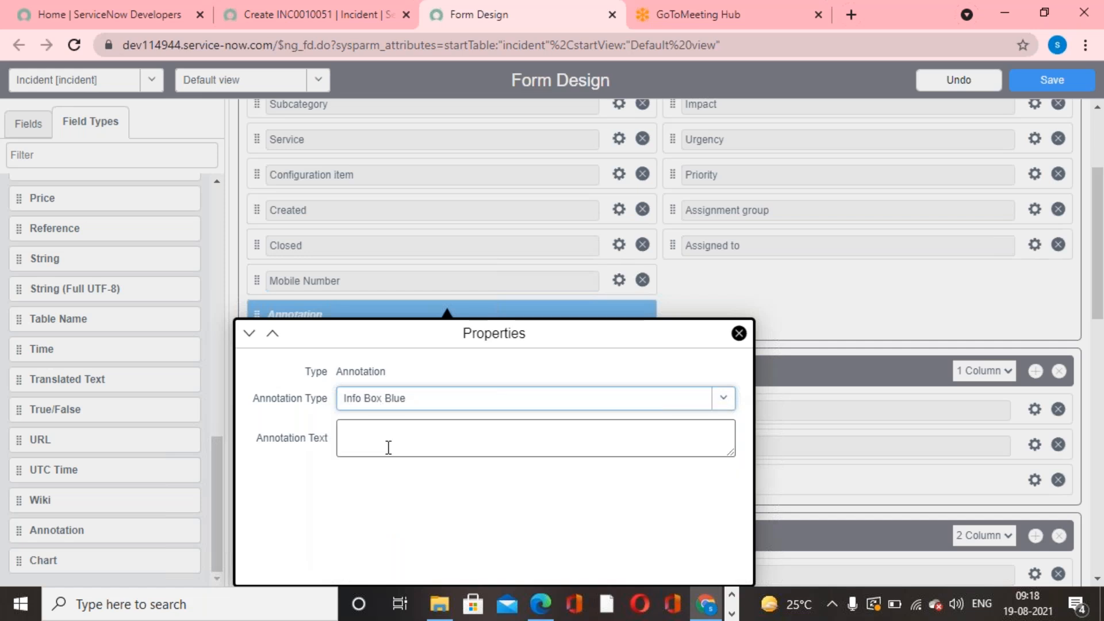
click(419, 447)
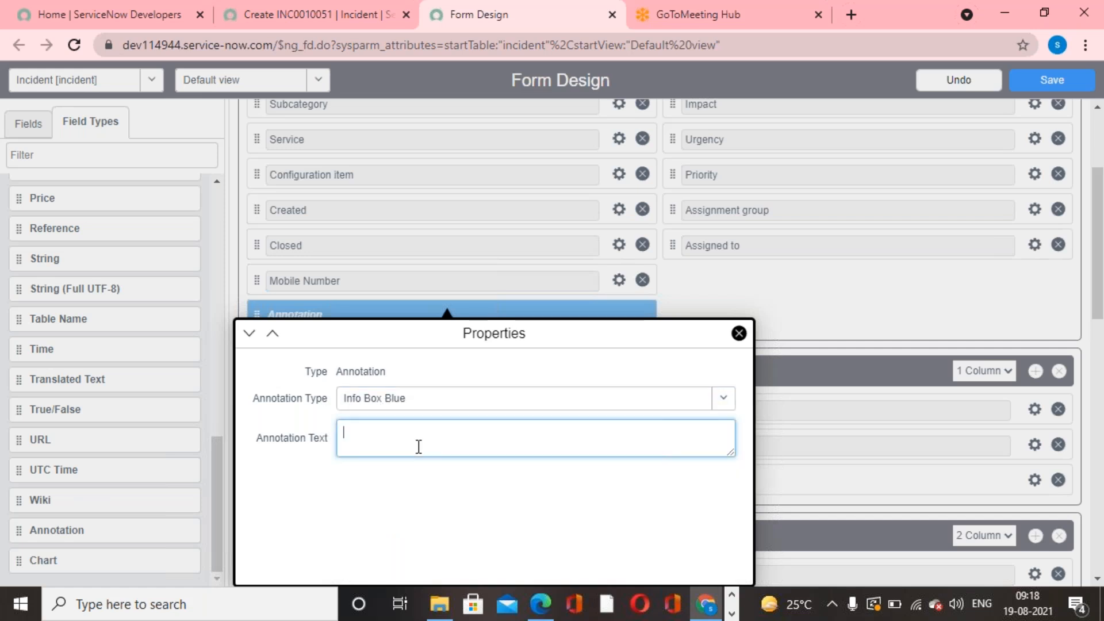
text(Please fill all mandatory fields)
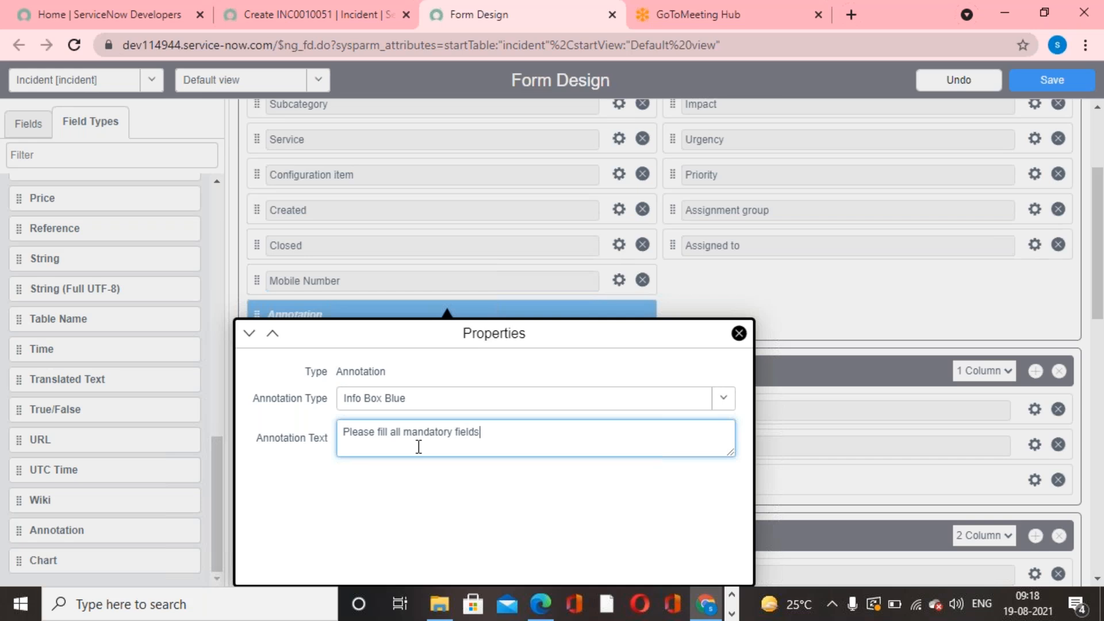
click(739, 333)
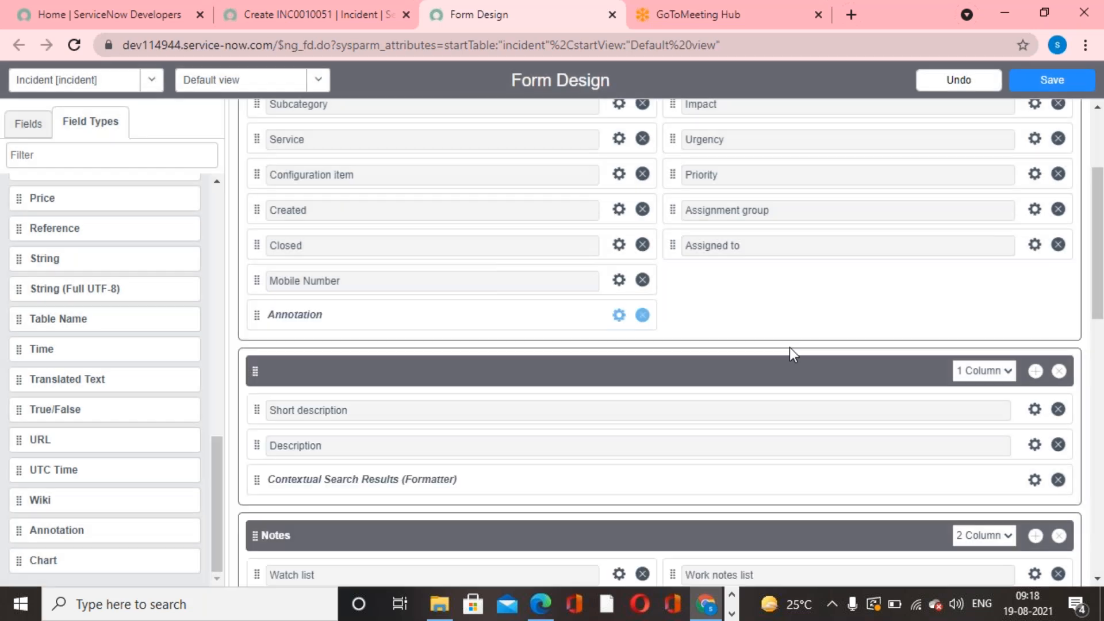
click(1061, 82)
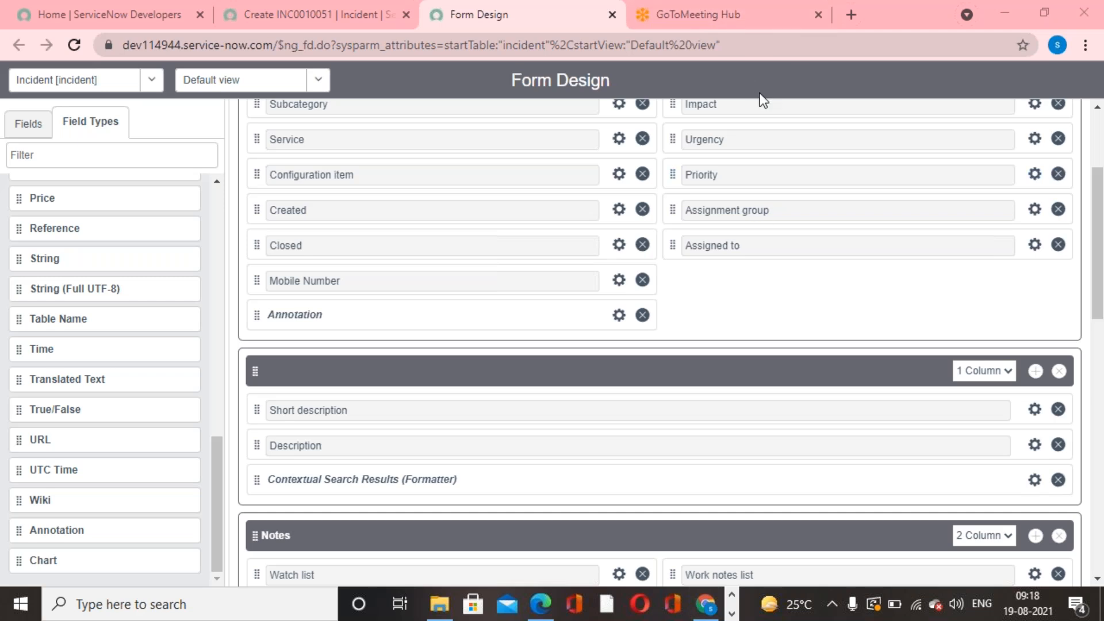
- Reload the incident form, open another new record, and check how the annotation is placed below Mobile Number
scroll(762, 100, up, 3)
click(271, 12)
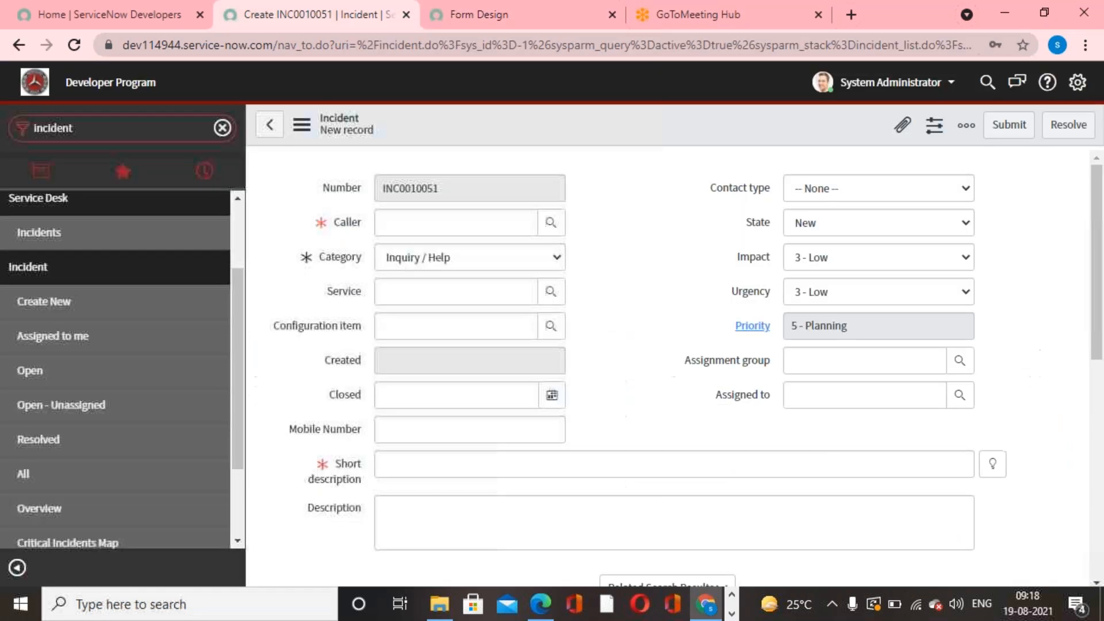
right_click(590, 117)
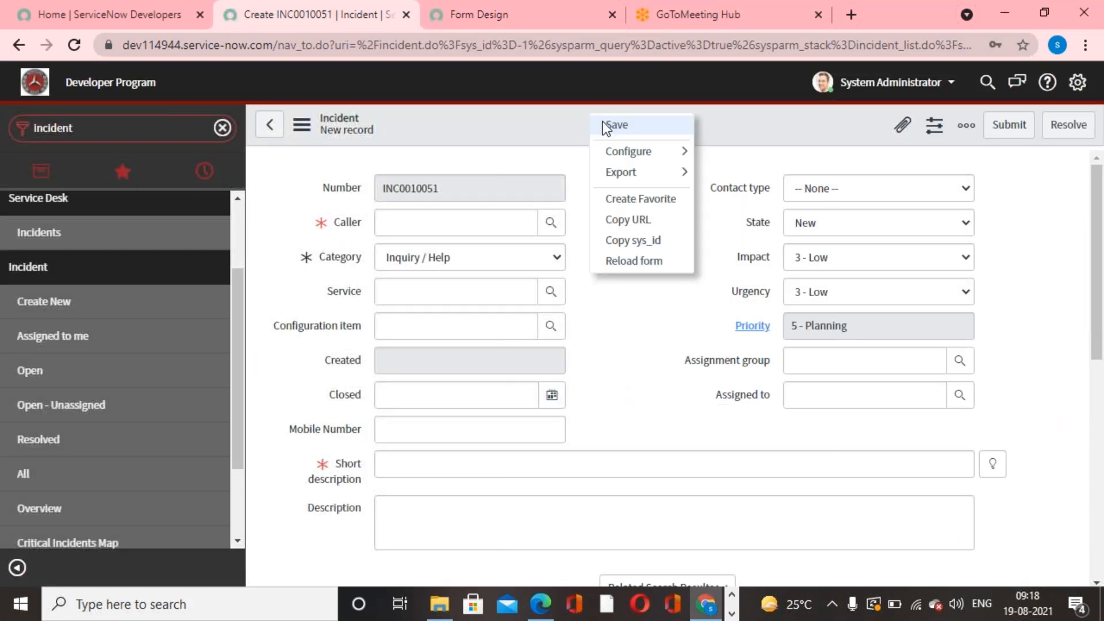
click(655, 261)
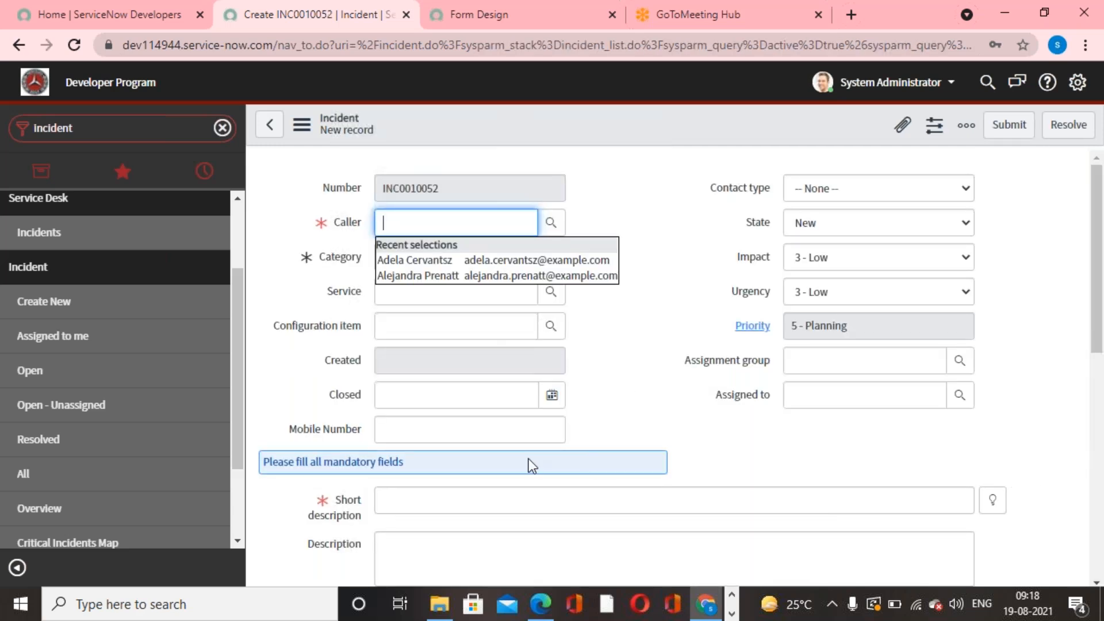
click(749, 32)
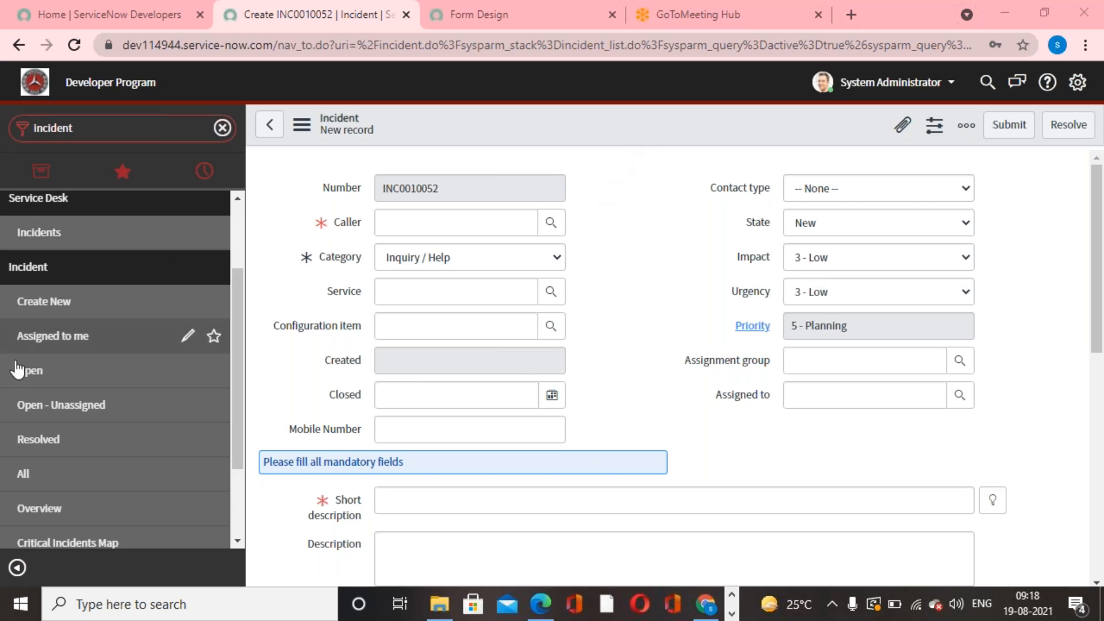
click(81, 306)
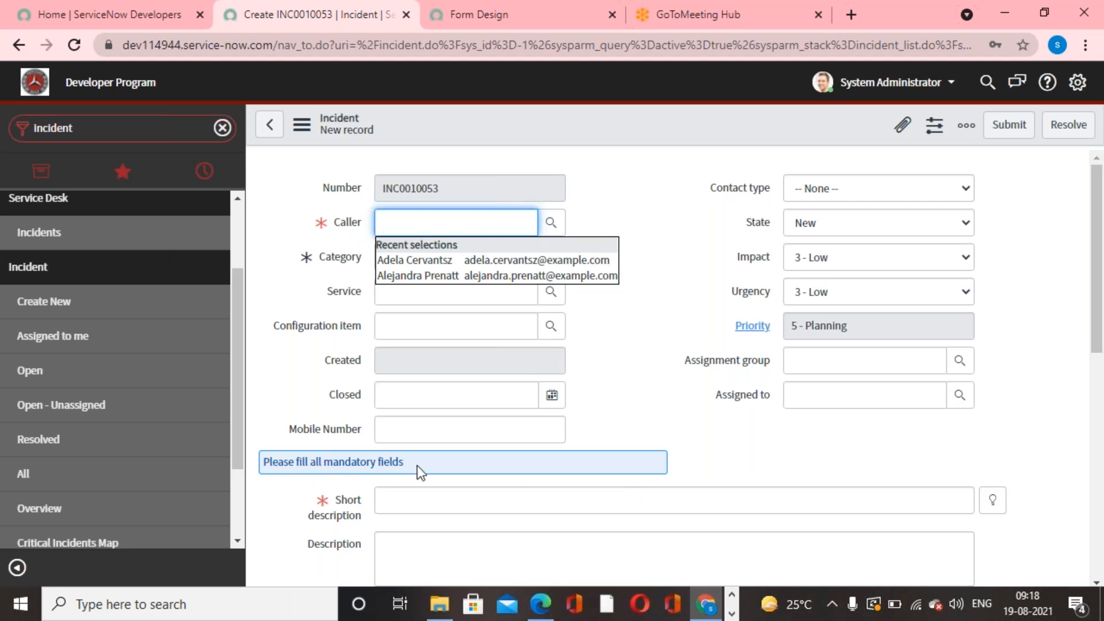
click(643, 394)
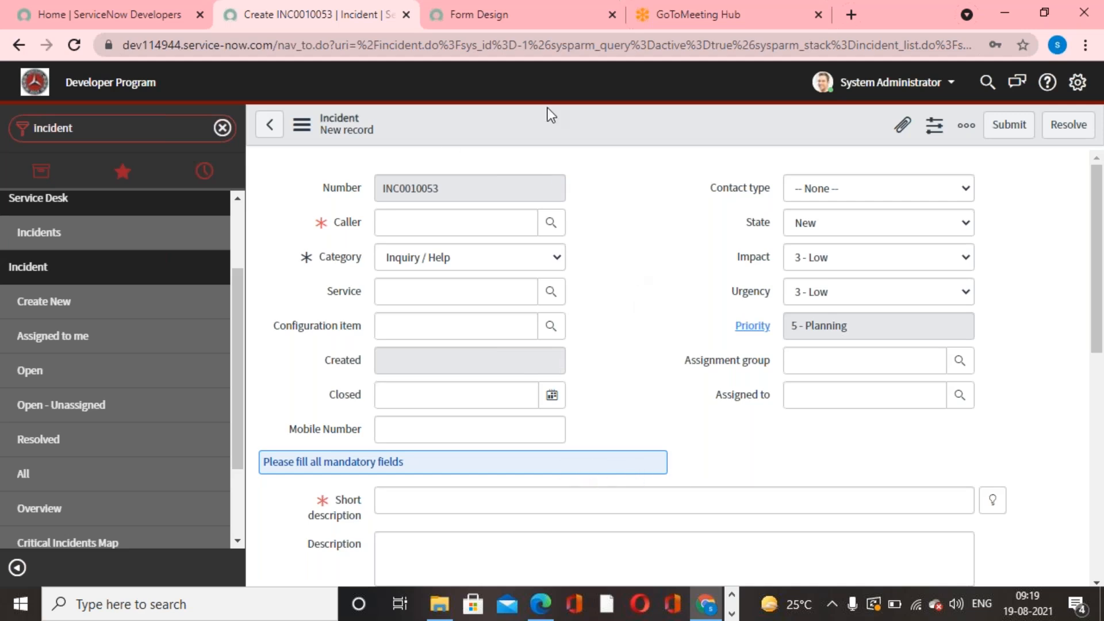
- Add a one-column section below the main incident section in the form design and move the annotation into it
click(501, 25)
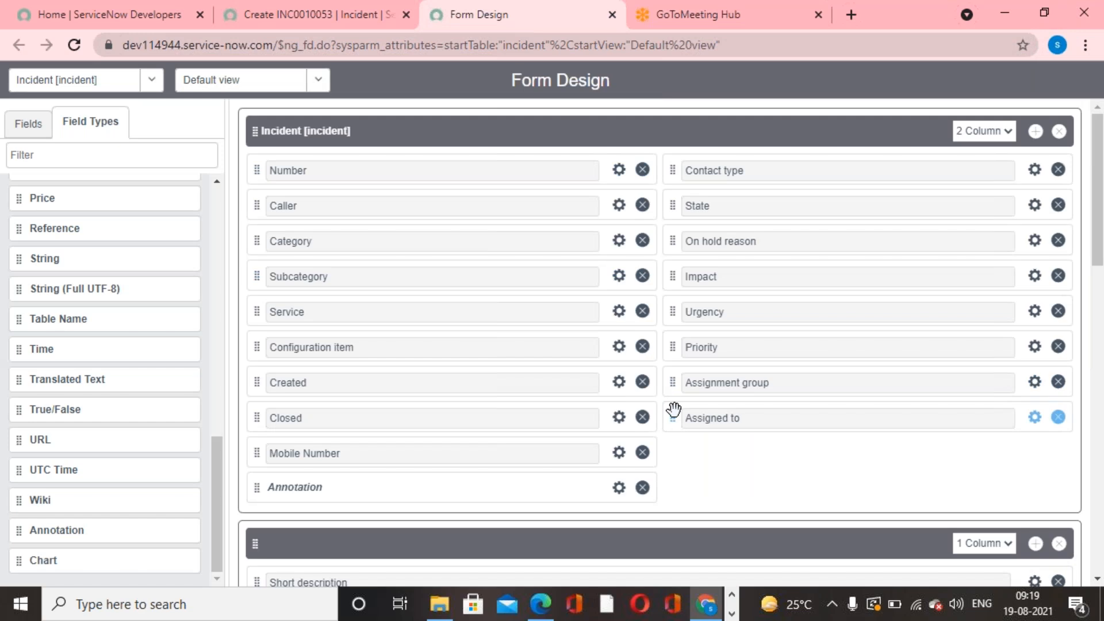
scroll(691, 422, down, 1)
click(1035, 131)
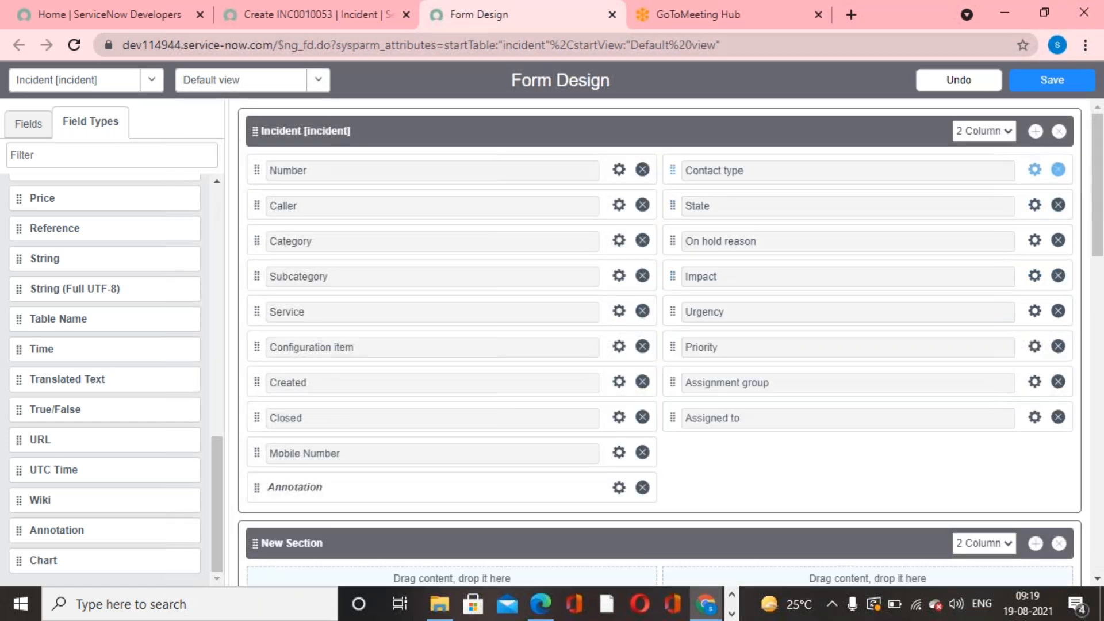
scroll(993, 386, down, 3)
click(1007, 372)
click(983, 389)
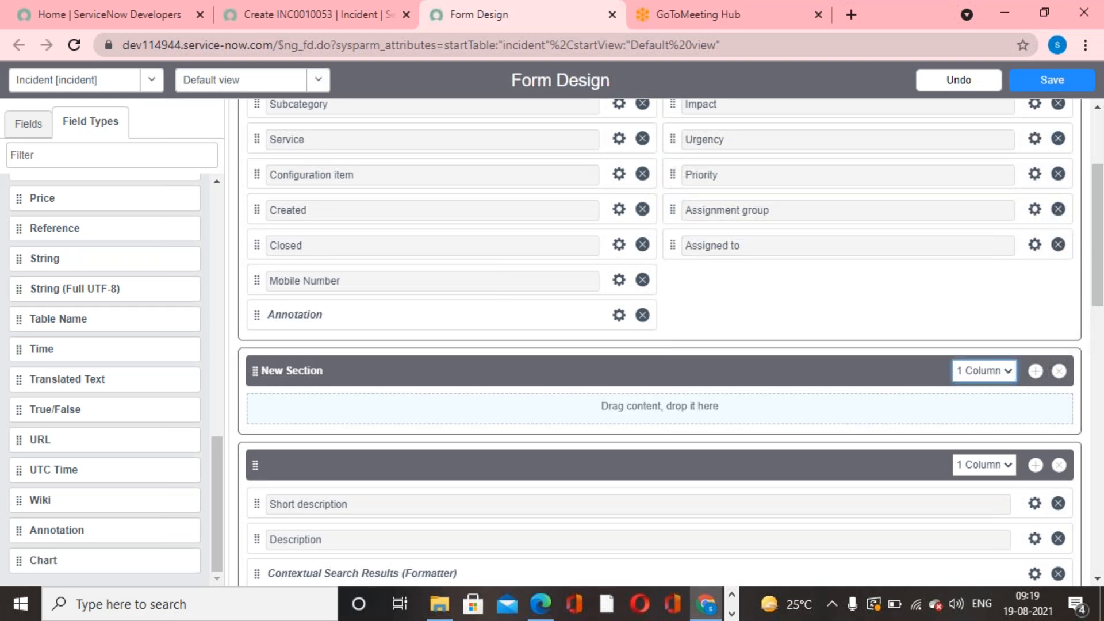
mouse_move(252, 312)
mouse_down()
mouse_move(301, 391)
mouse_move(302, 380)
mouse_up()
- Move the new section containing the annotation to the top of the incident form design and save
scroll(438, 446, down, 10)
scroll(439, 446, up, 4)
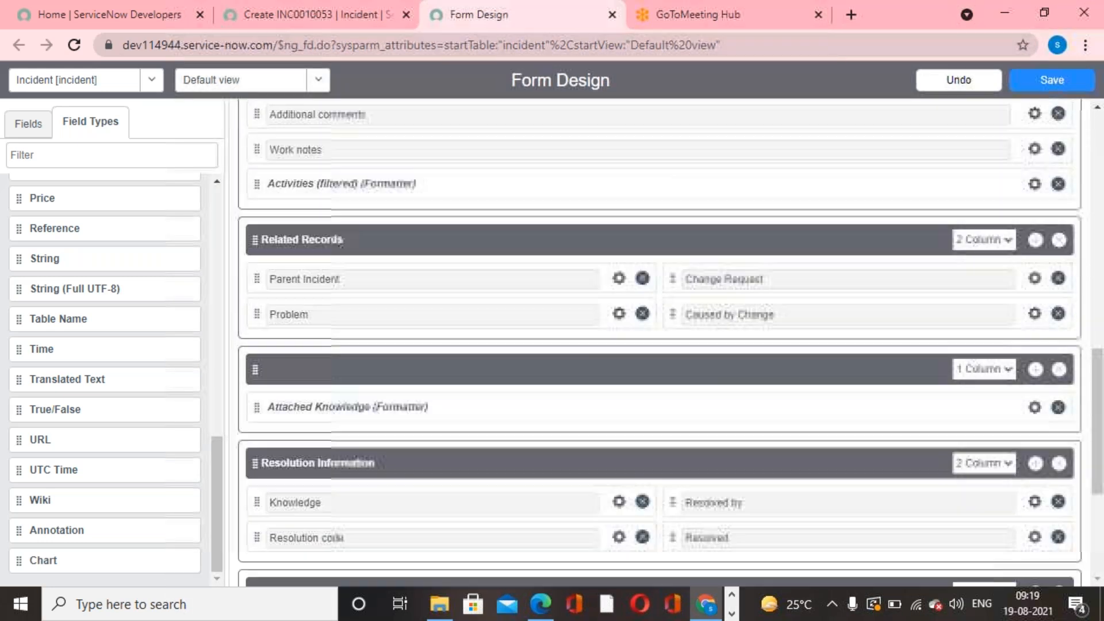
scroll(226, 488, up, 10)
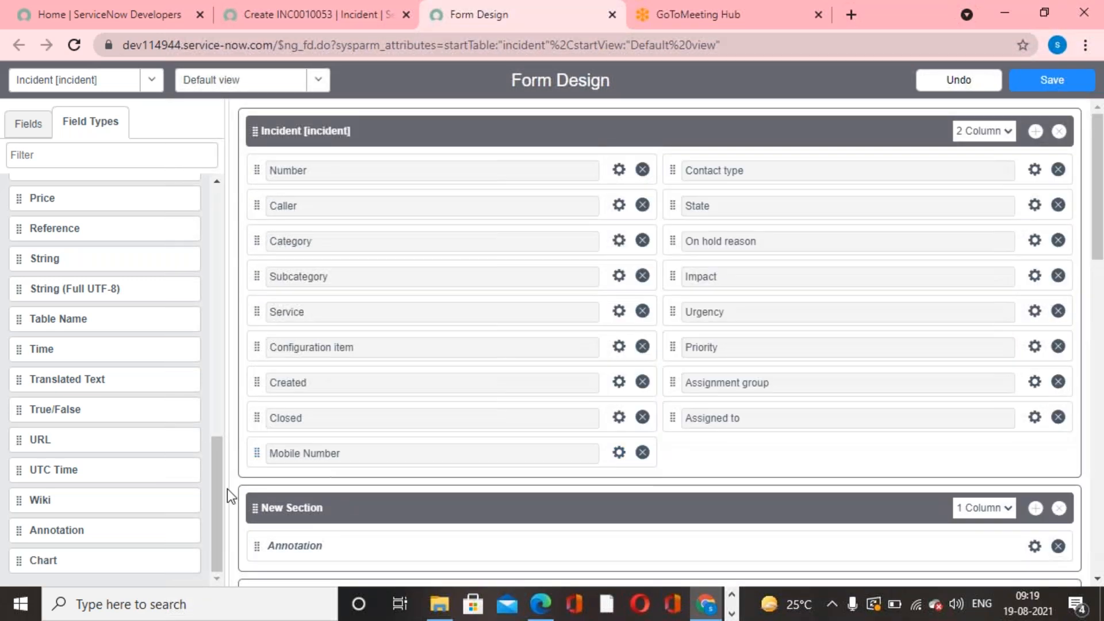
drag(251, 496, 265, 143)
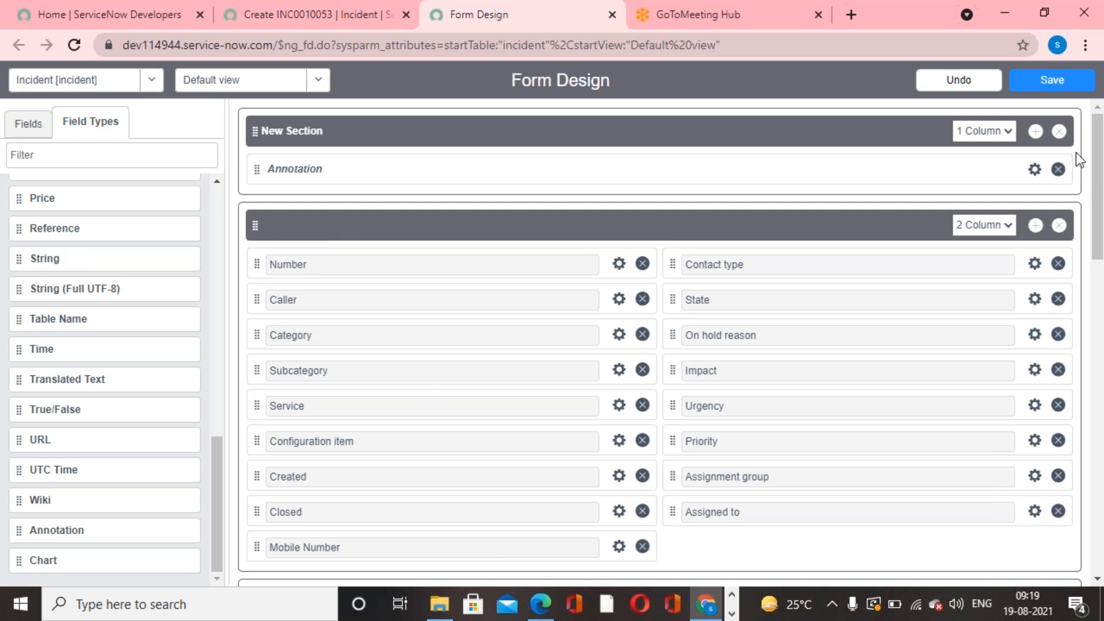
click(1052, 81)
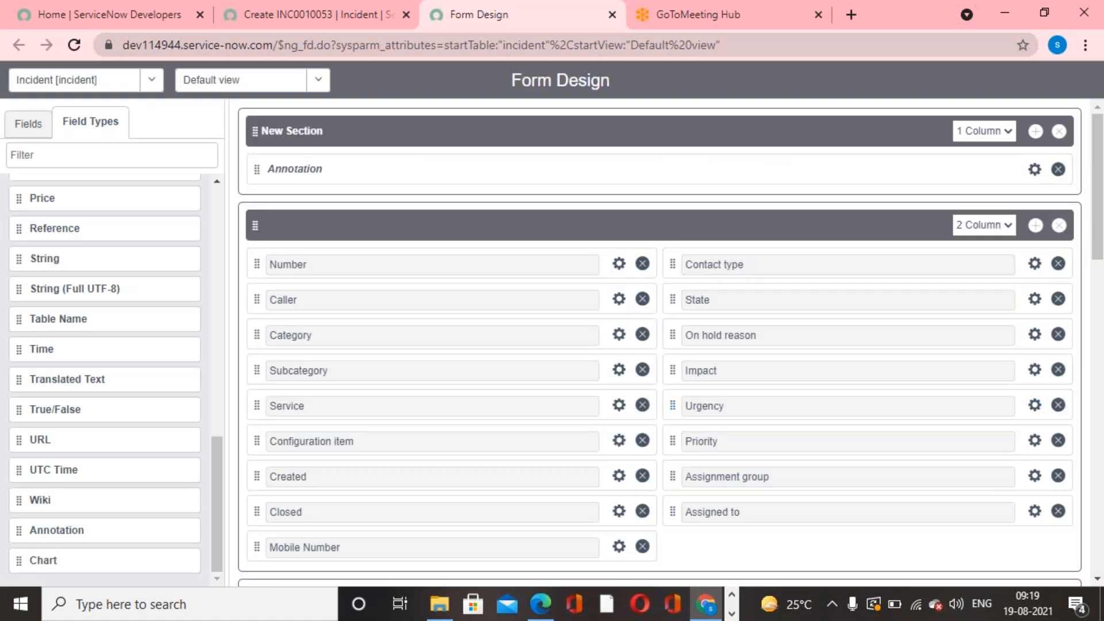
- Reload the new incident form and check the annotation's position and text above the Number field
click(298, 13)
right_click(564, 126)
click(630, 263)
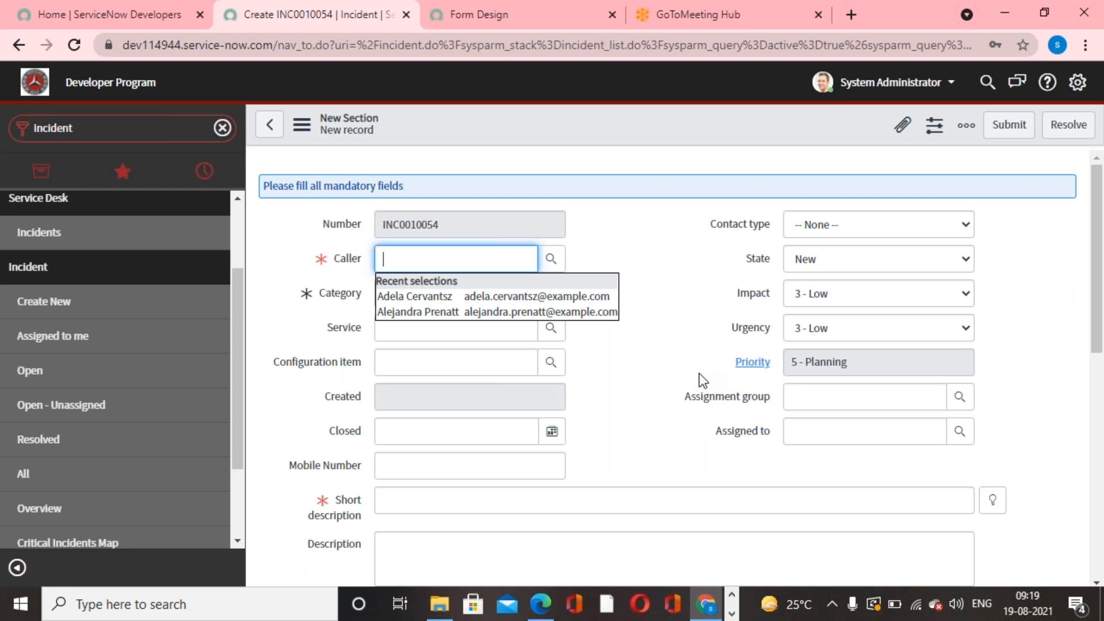
drag(406, 185, 232, 192)
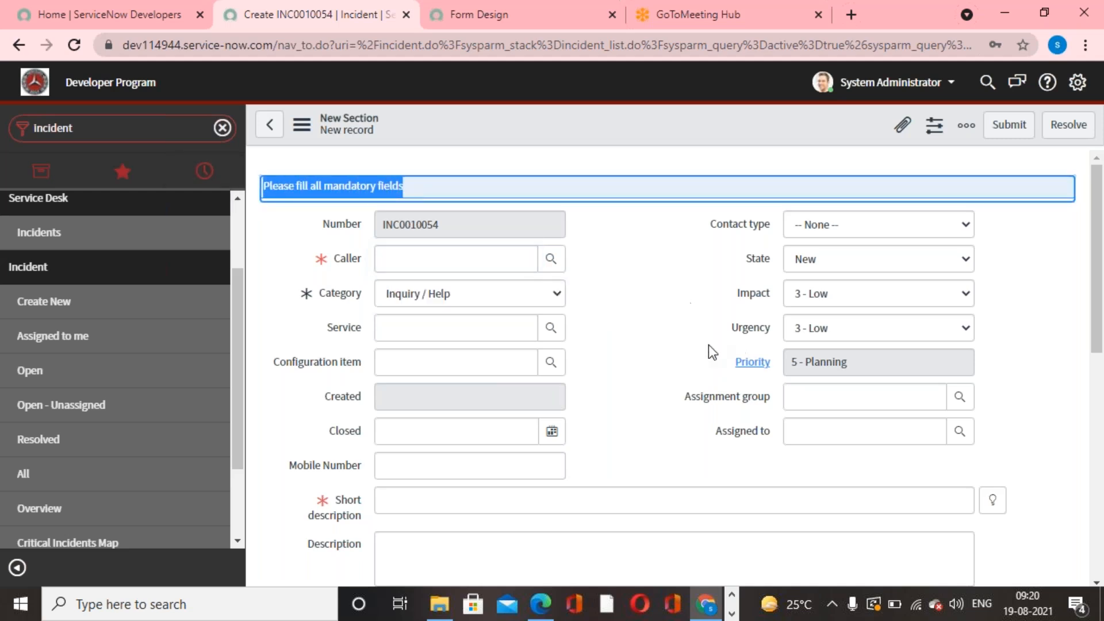
click(668, 342)
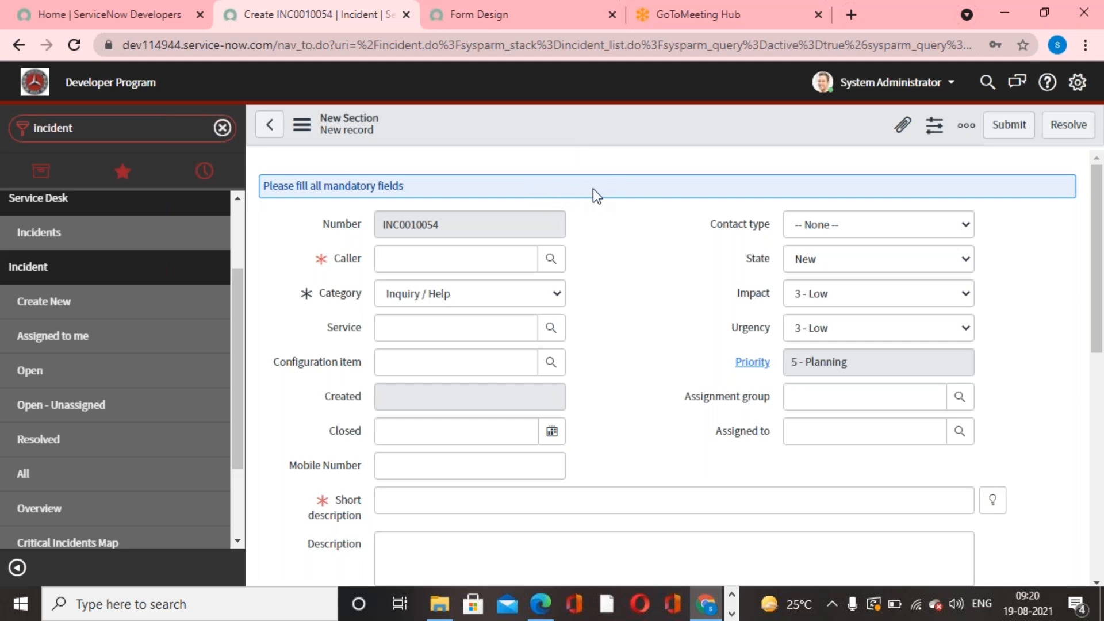
- Change the annotation type to Info Box Red in the incident form design
click(512, 23)
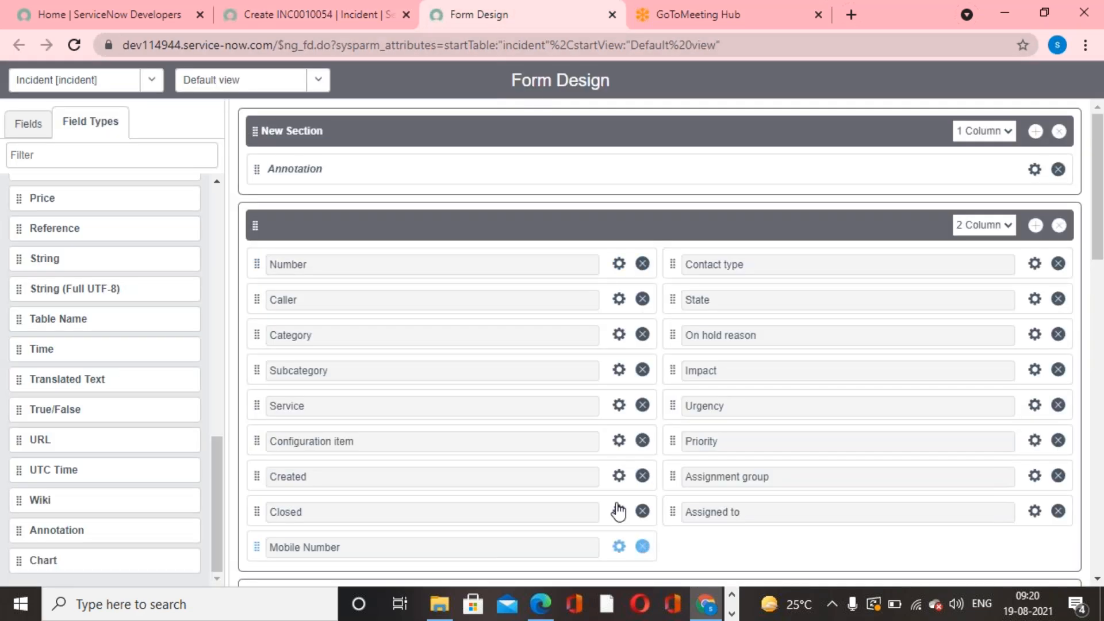
click(1034, 169)
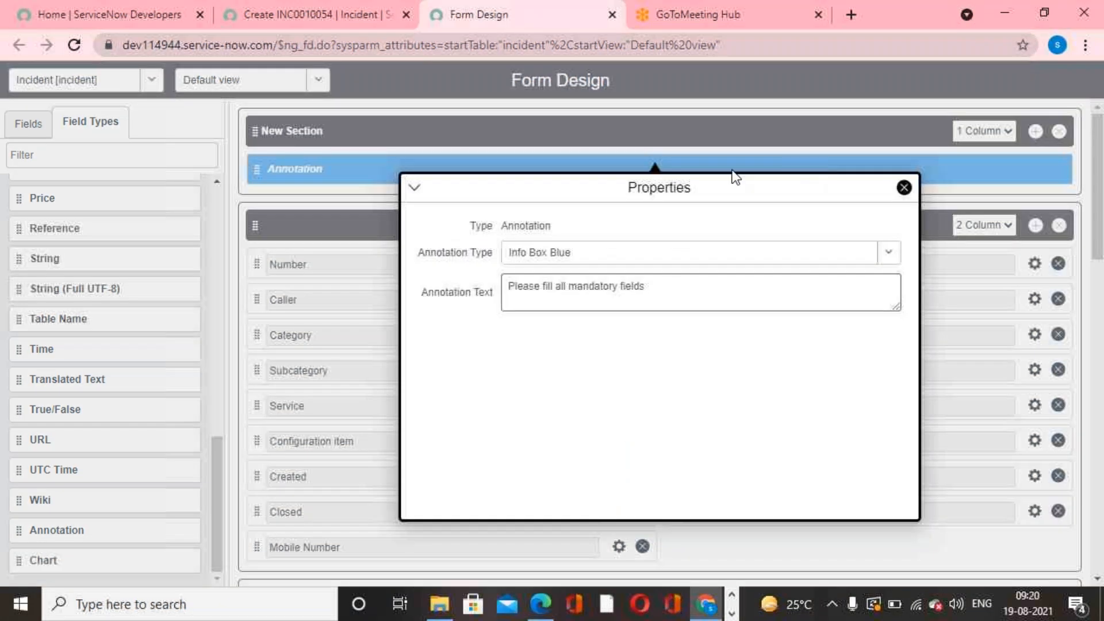
click(888, 256)
click(670, 323)
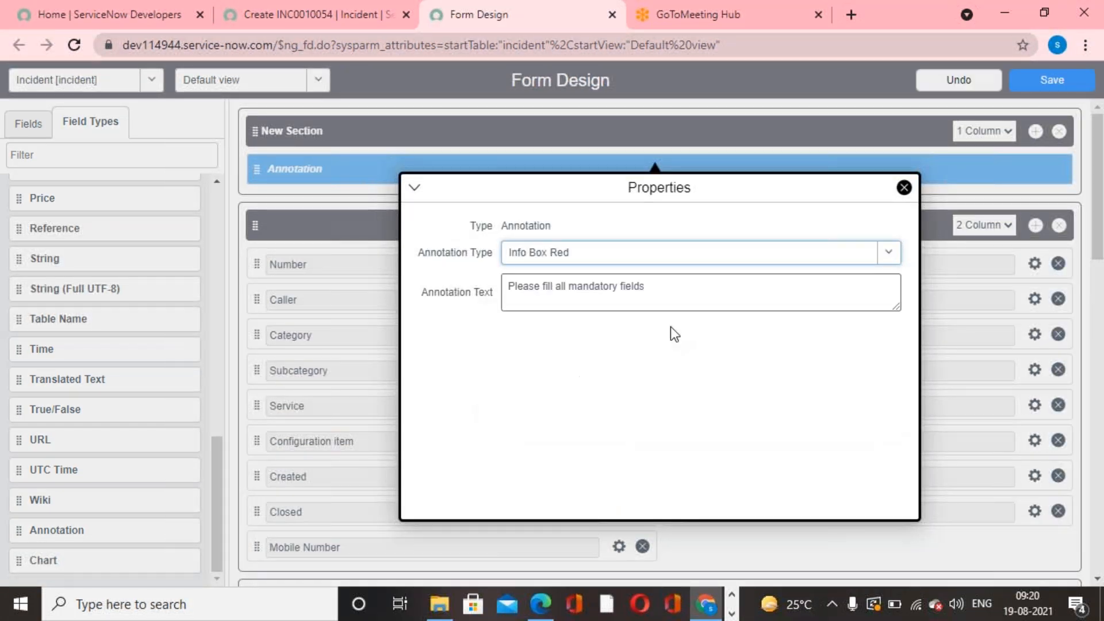
click(1043, 80)
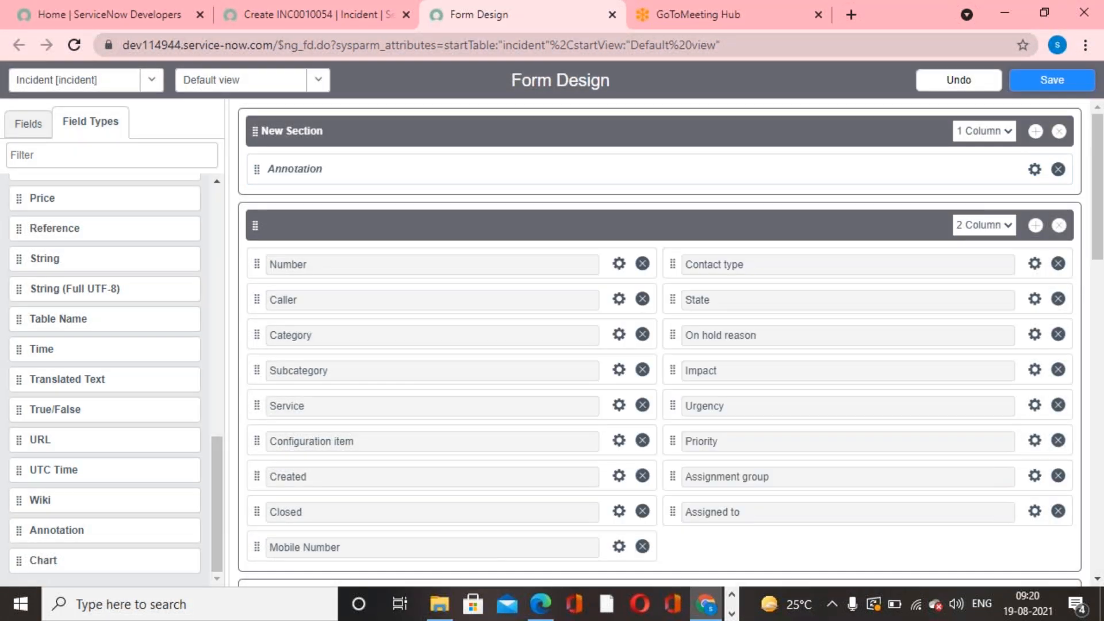
- Reload the new incident form and check the color of the annotation box
click(280, 20)
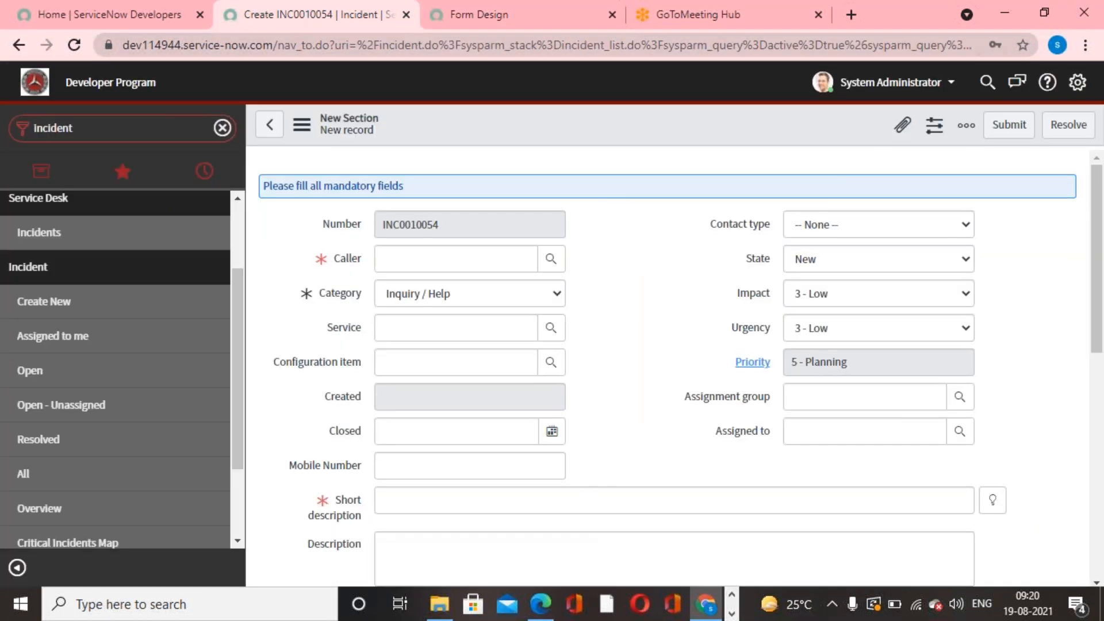
right_click(612, 109)
click(671, 264)
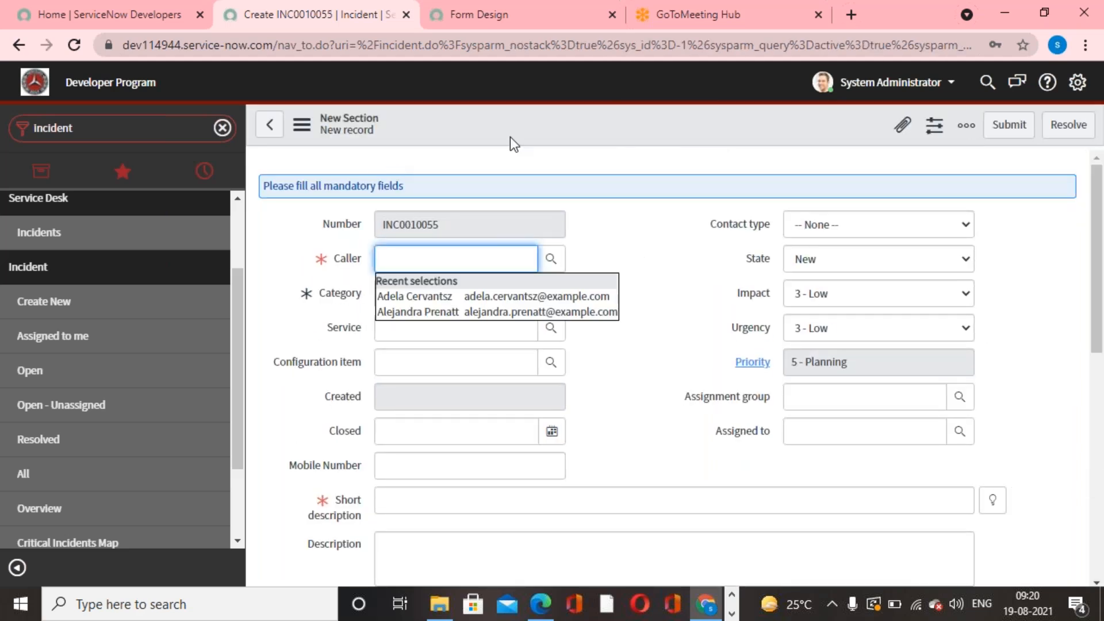
- Review the annotation's properties in the form design and save the design with the Info Box Red type
click(487, 27)
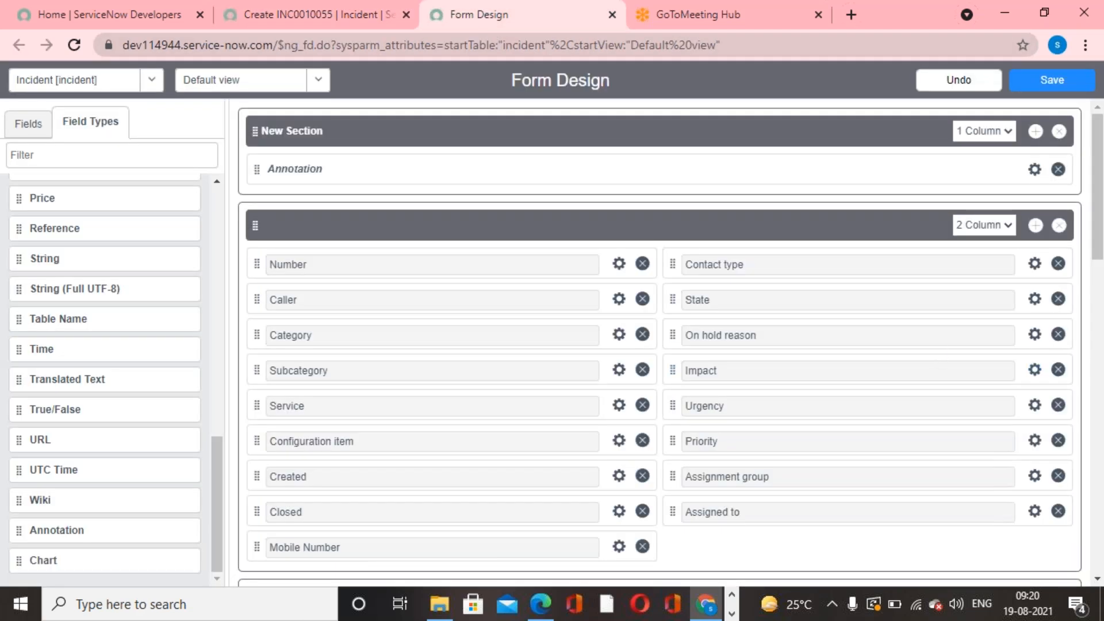
click(1035, 170)
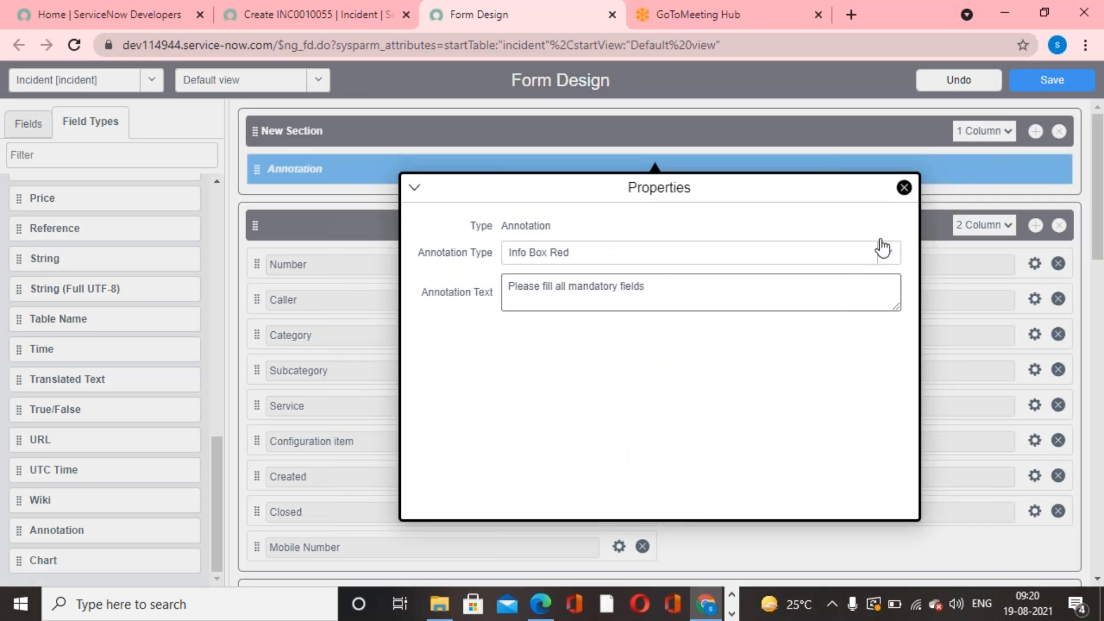
click(906, 188)
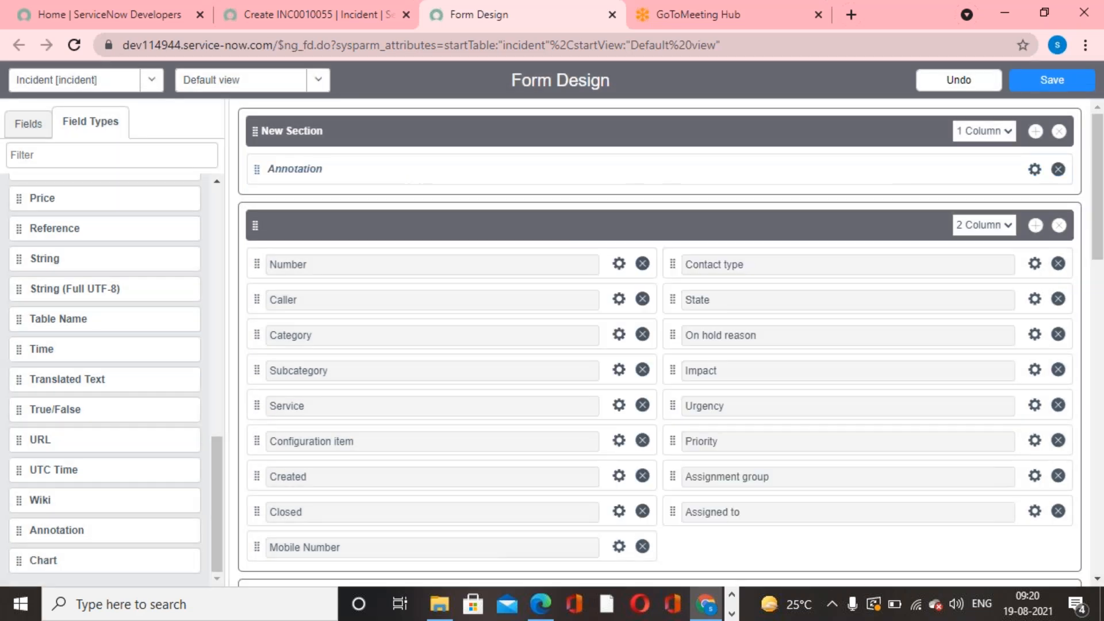
click(1073, 85)
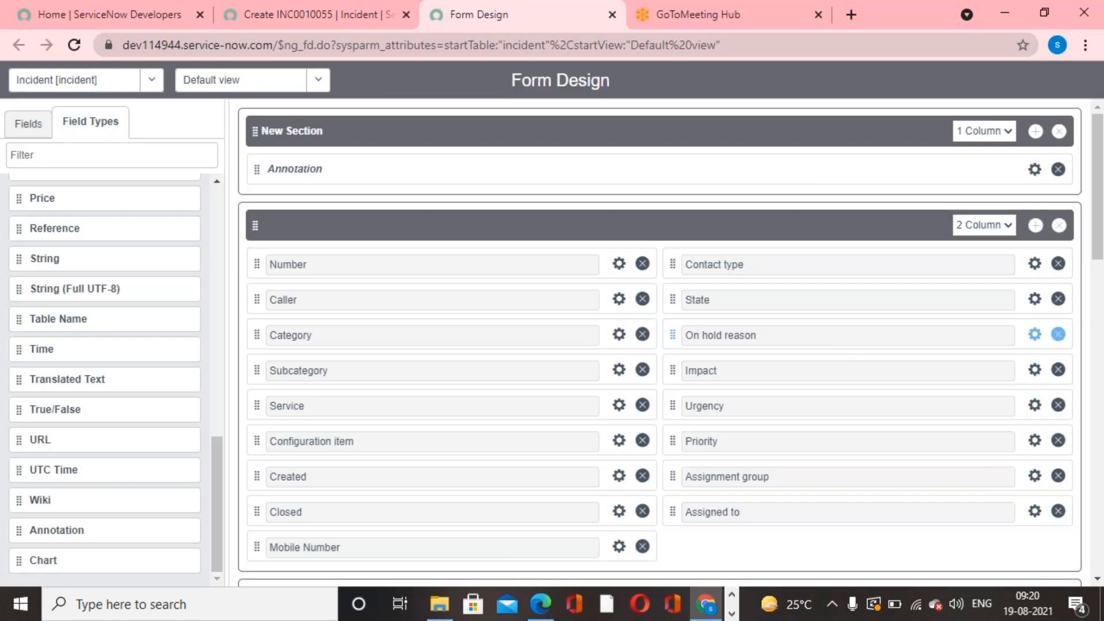
- Reload the new incident form and check how the Info Box Red annotation looks above the Number field
click(250, 9)
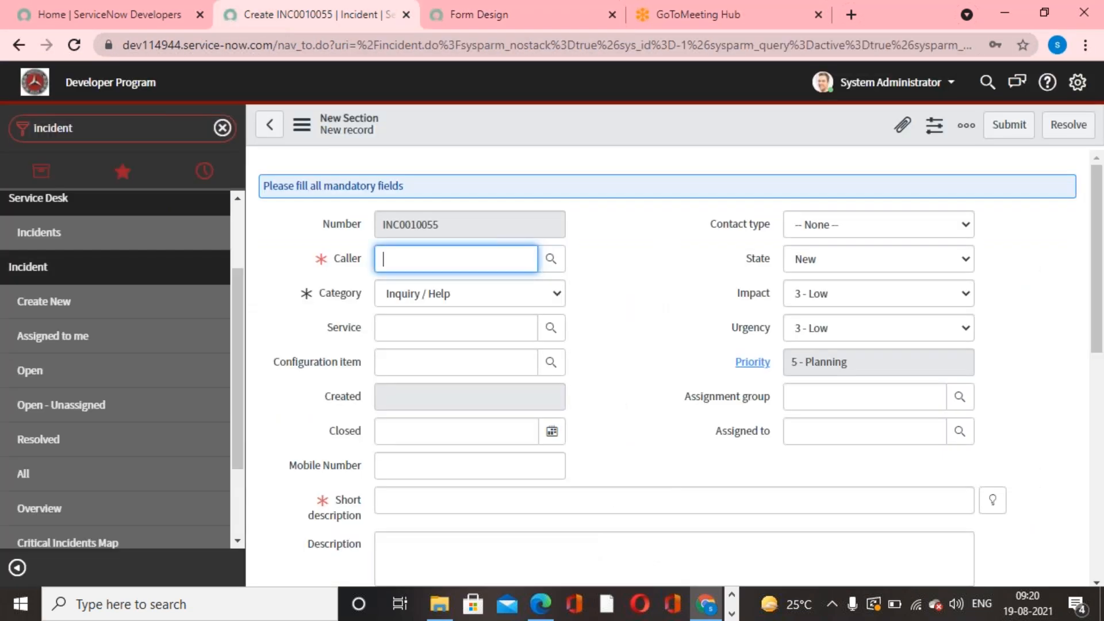
right_click(534, 112)
click(592, 257)
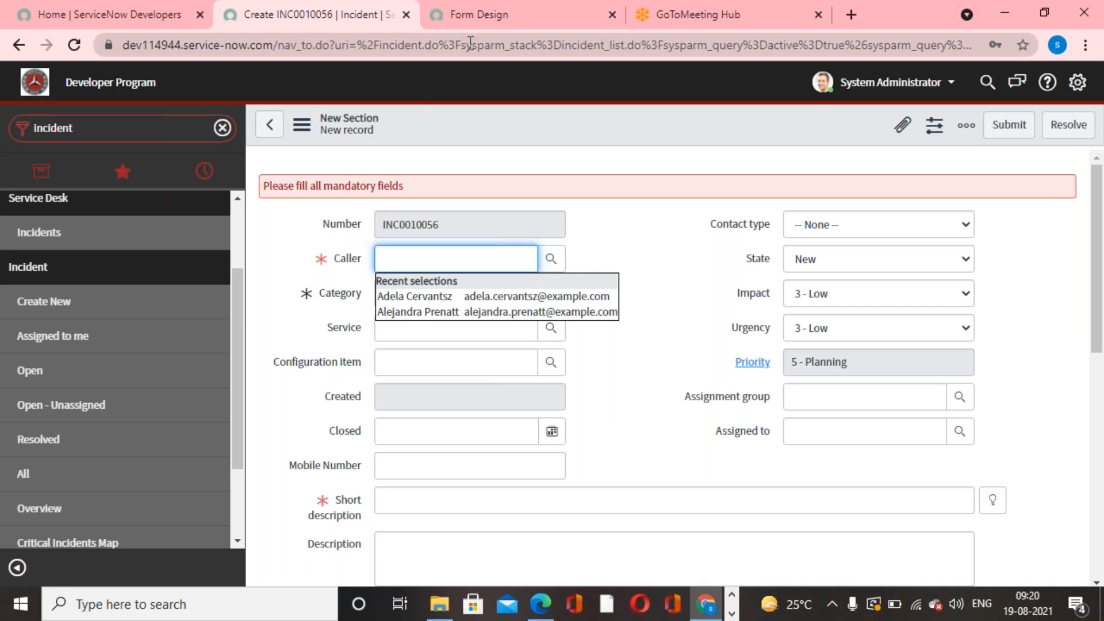
- Change the annotation type to Line Separator in the incident form design and save the design
click(474, 23)
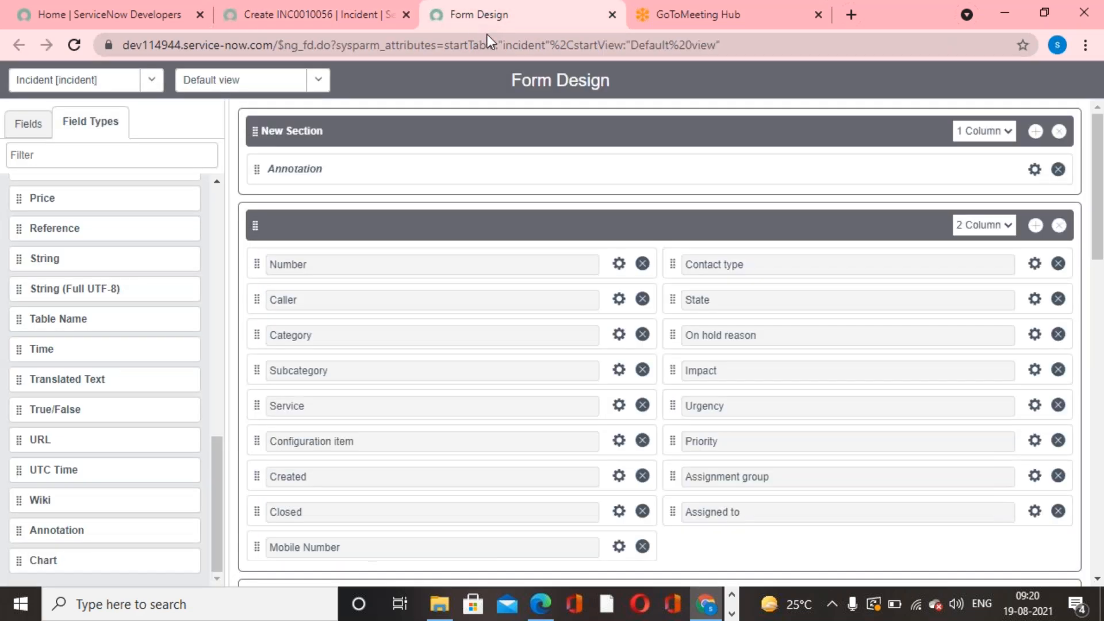
click(1035, 170)
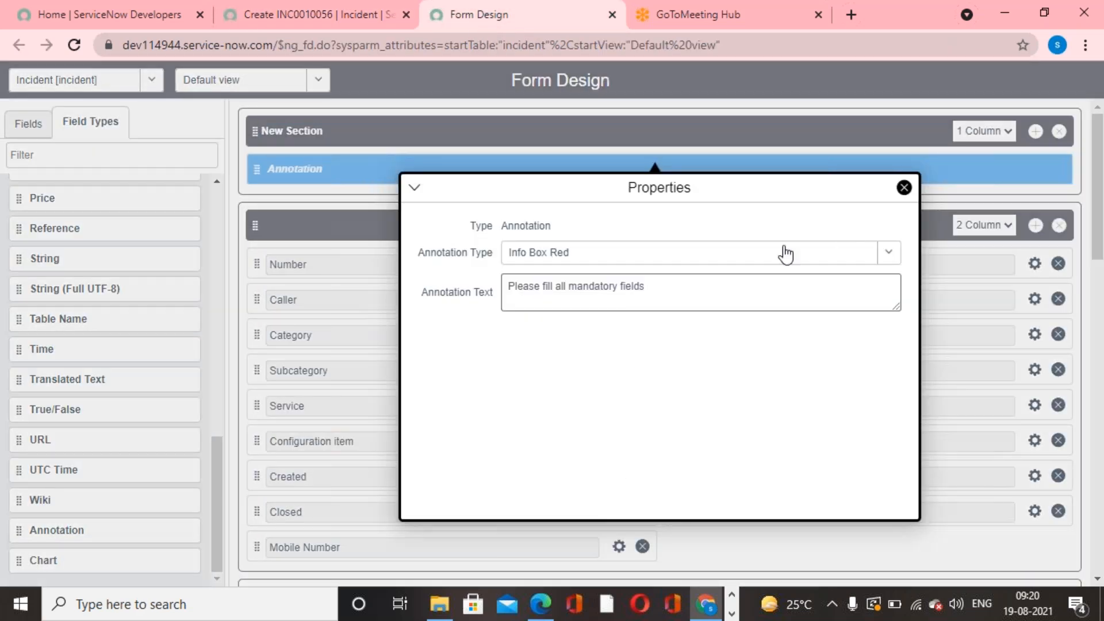
click(888, 252)
click(648, 345)
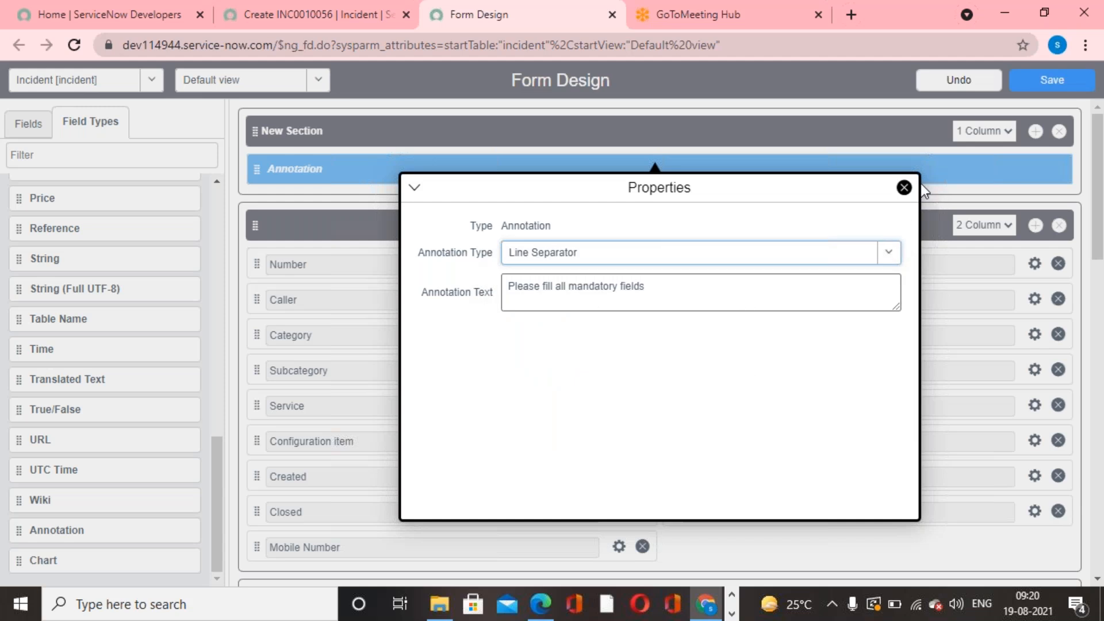
click(904, 188)
click(1073, 81)
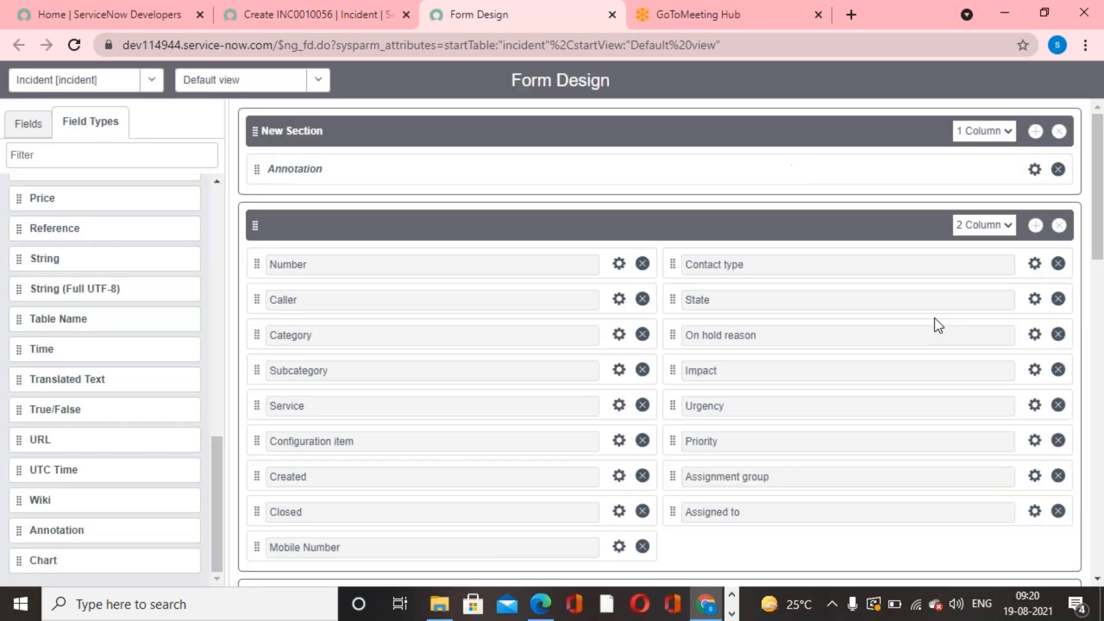
- Reload the new incident form and examine the separator-style annotation above the Number field
click(278, 22)
right_click(543, 120)
click(601, 263)
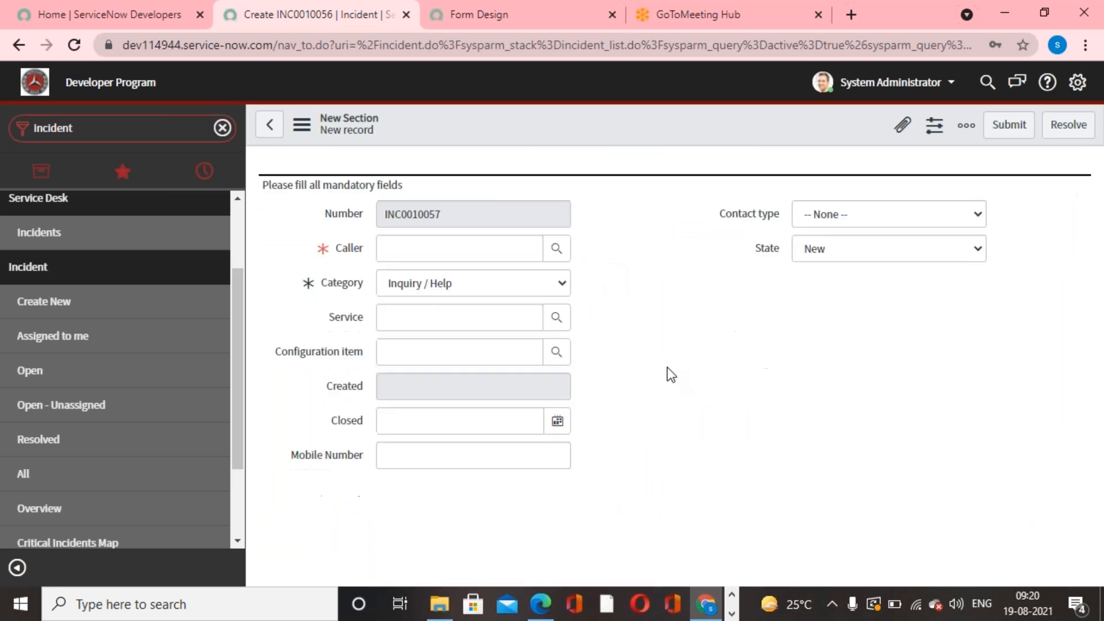
scroll(649, 290, down, 1)
scroll(646, 298, up, 1)
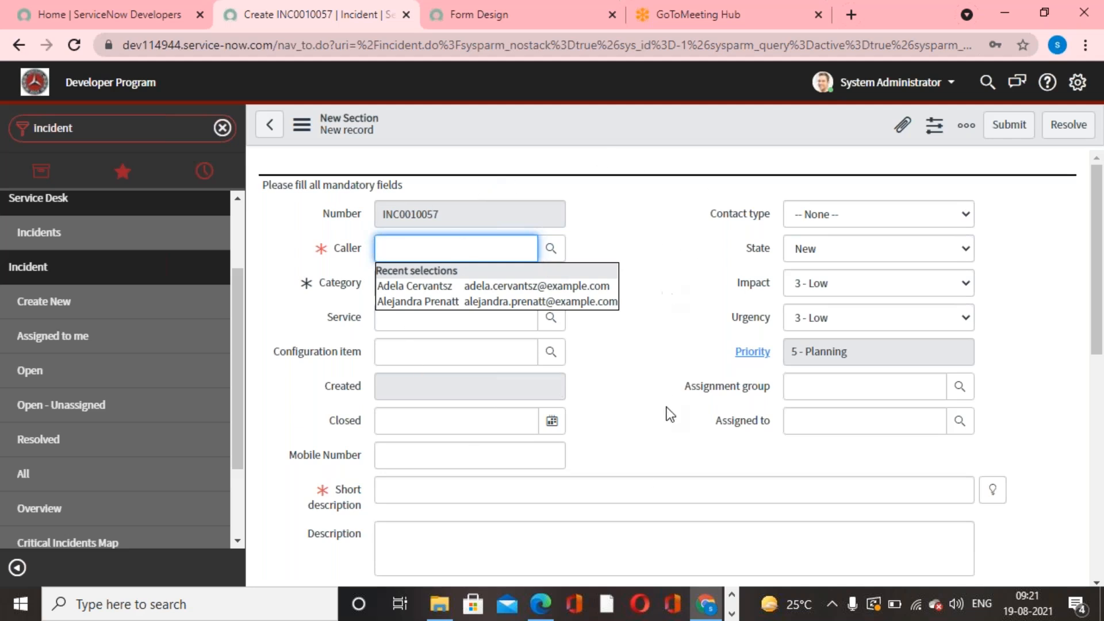
click(642, 348)
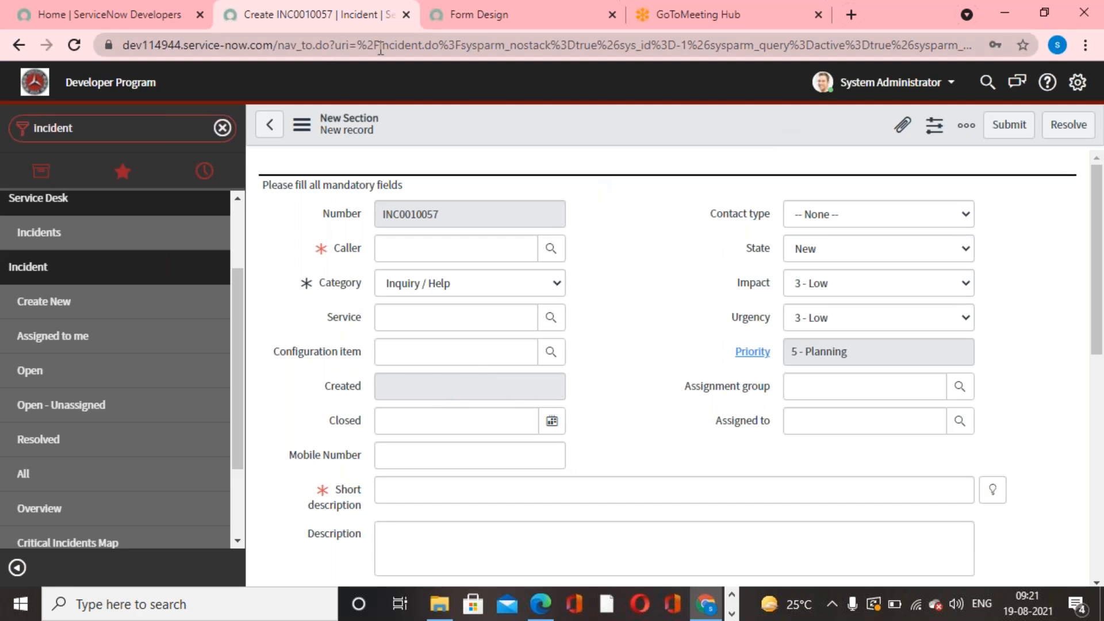
- Move New Section with its annotation below the main Incident section in the form design and set it to 2 Column
click(486, 23)
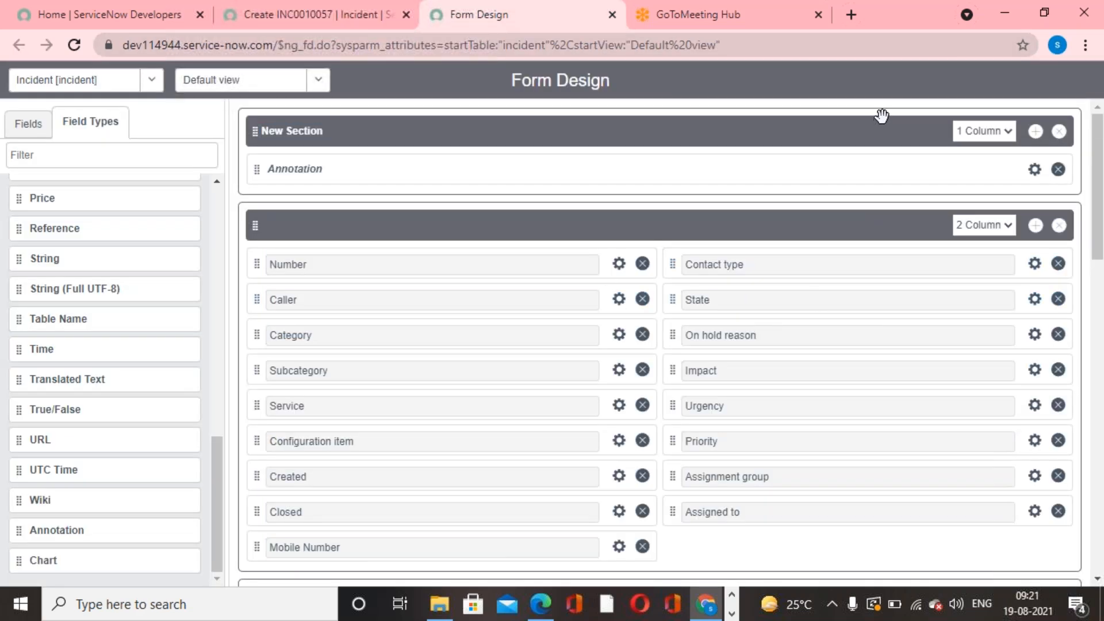
mouse_move(881, 114)
mouse_down()
mouse_move(887, 284)
mouse_move(874, 409)
mouse_move(879, 317)
mouse_up()
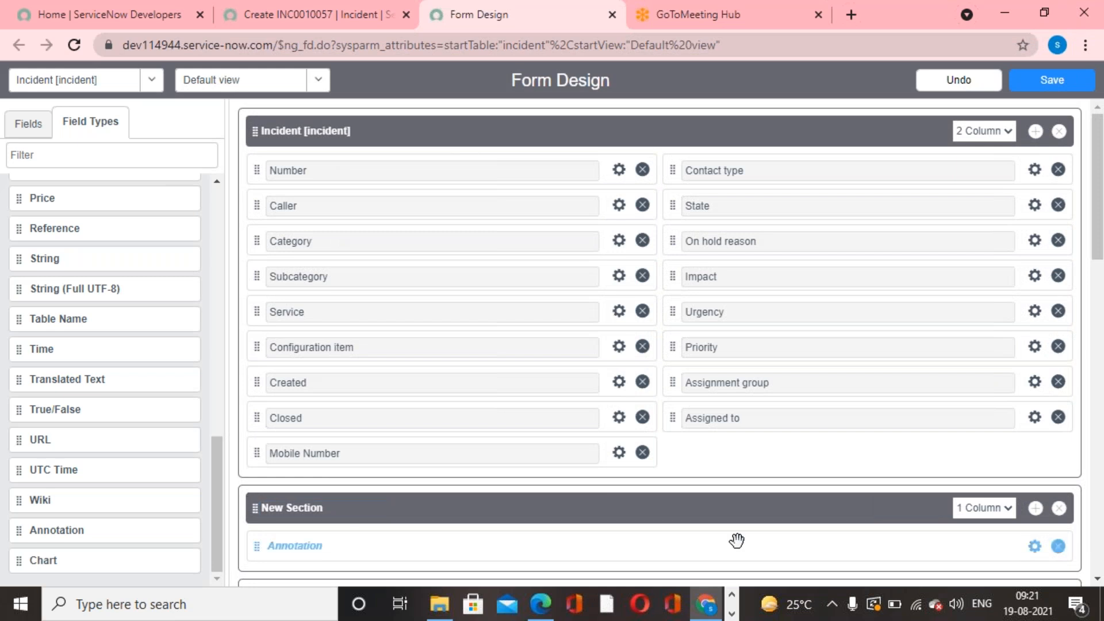
click(1008, 509)
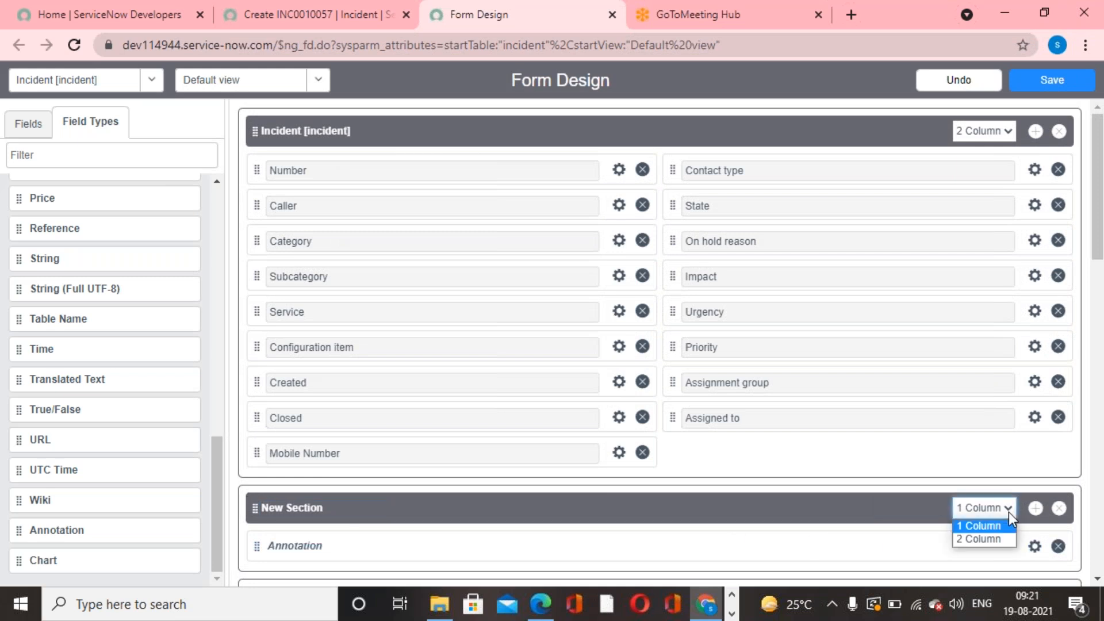
click(984, 539)
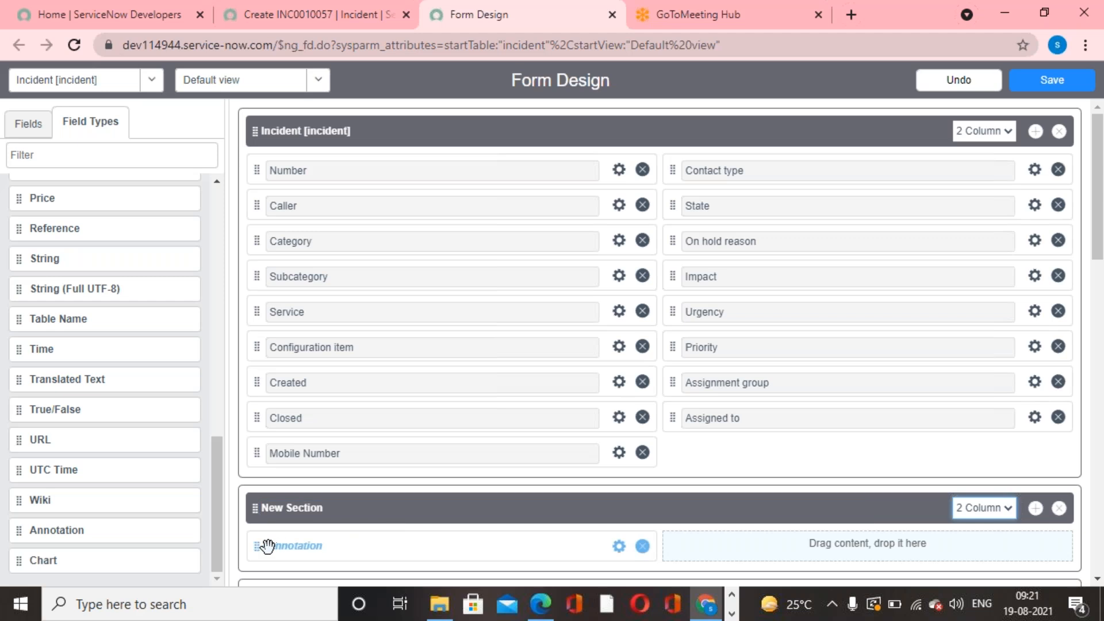
- Move the annotation between Subcategory and Service in the Incident section and remove the emptied New Section
mouse_move(266, 544)
mouse_down()
mouse_move(264, 416)
mouse_move(286, 323)
mouse_move(280, 296)
mouse_move(272, 305)
mouse_up()
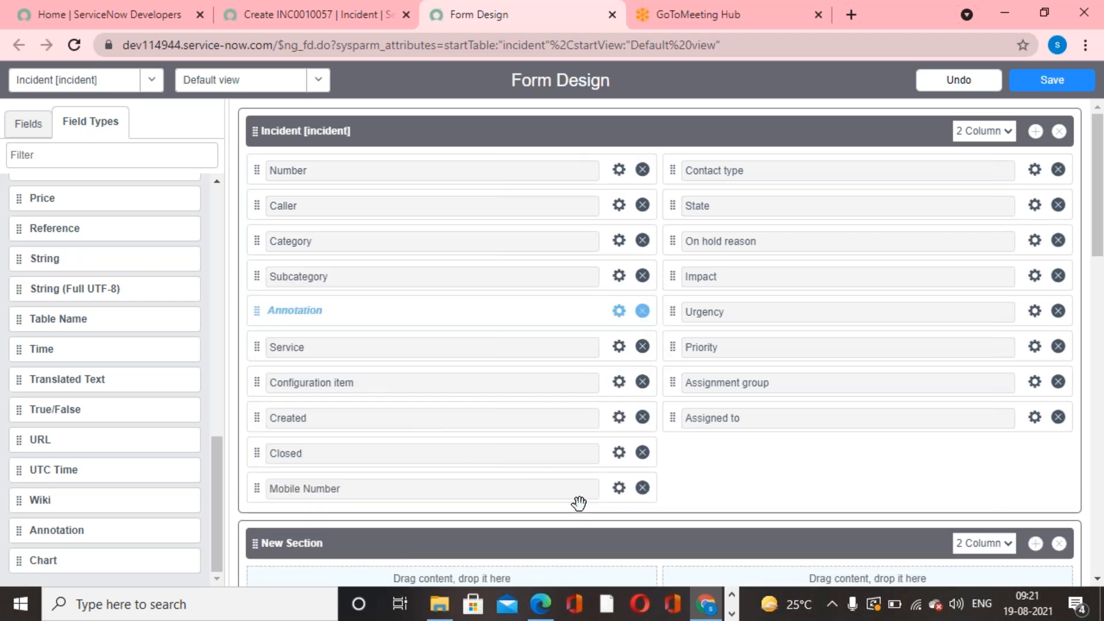
scroll(1096, 545, down, 1)
scroll(1097, 545, down, 1)
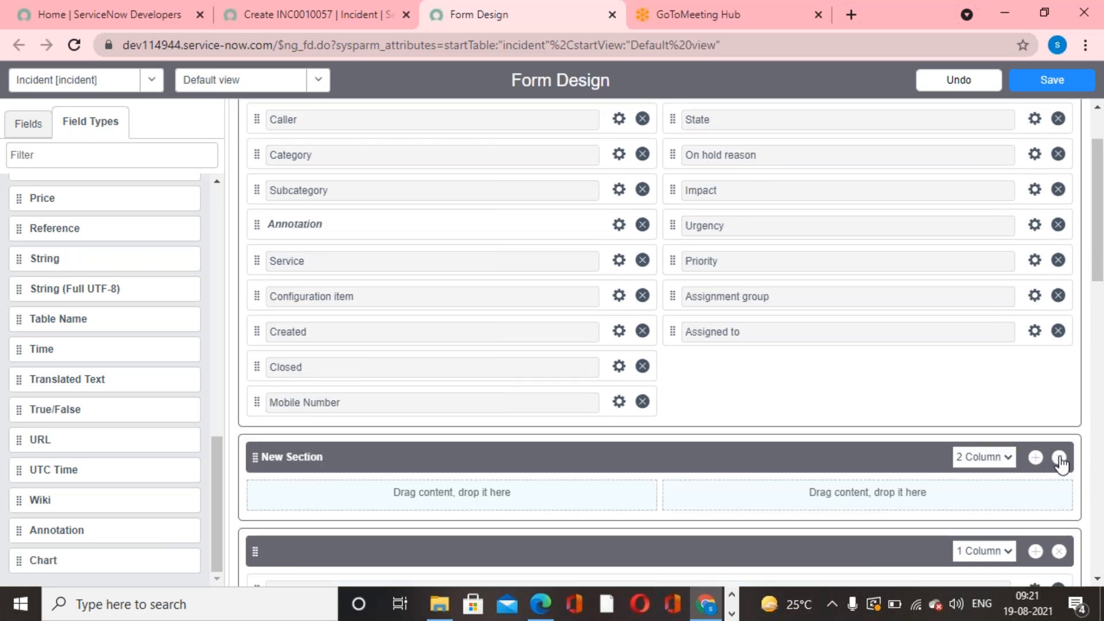
click(1058, 457)
scroll(558, 414, up, 1)
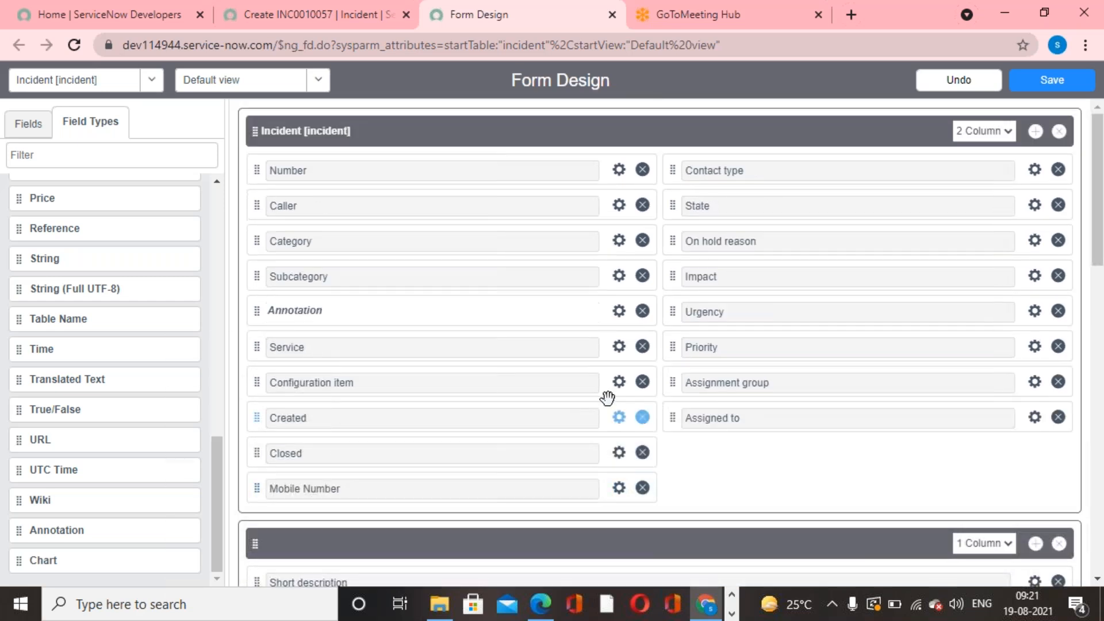
- Review the moved annotation's type and text in its properties and save the form design
click(615, 314)
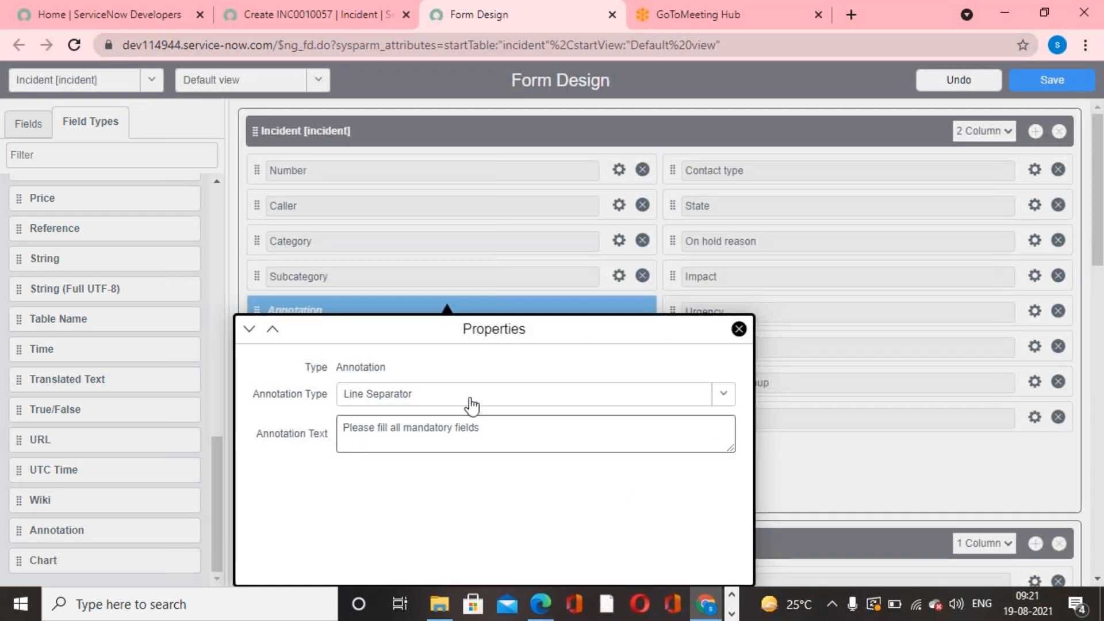
click(871, 503)
click(1052, 81)
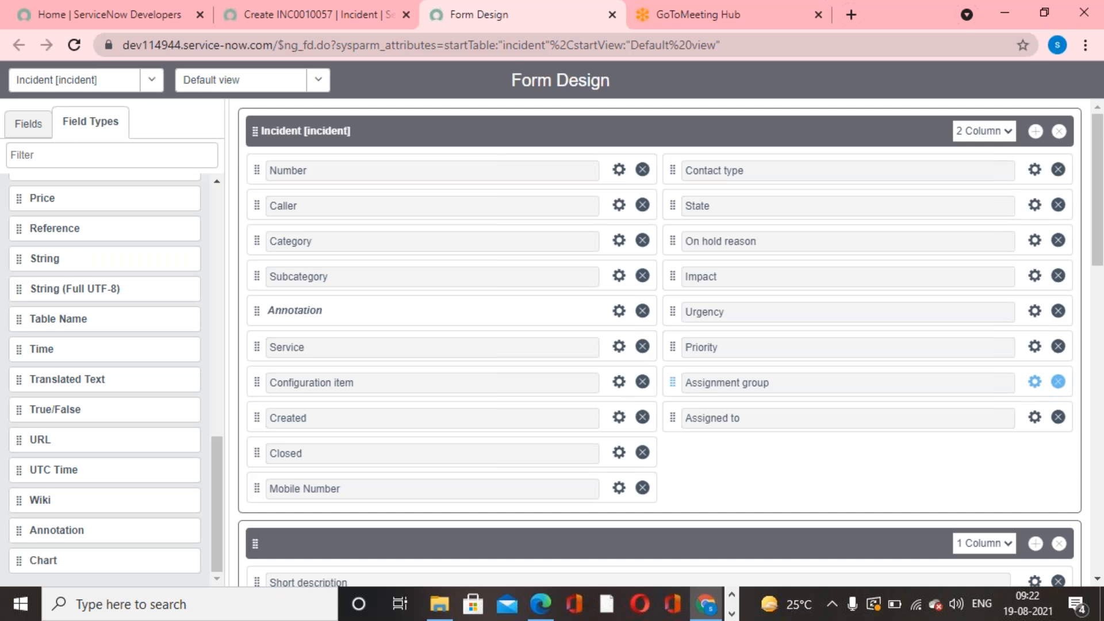
- Reload the new incident form and check the annotation's position between the Category and Service fields
click(275, 15)
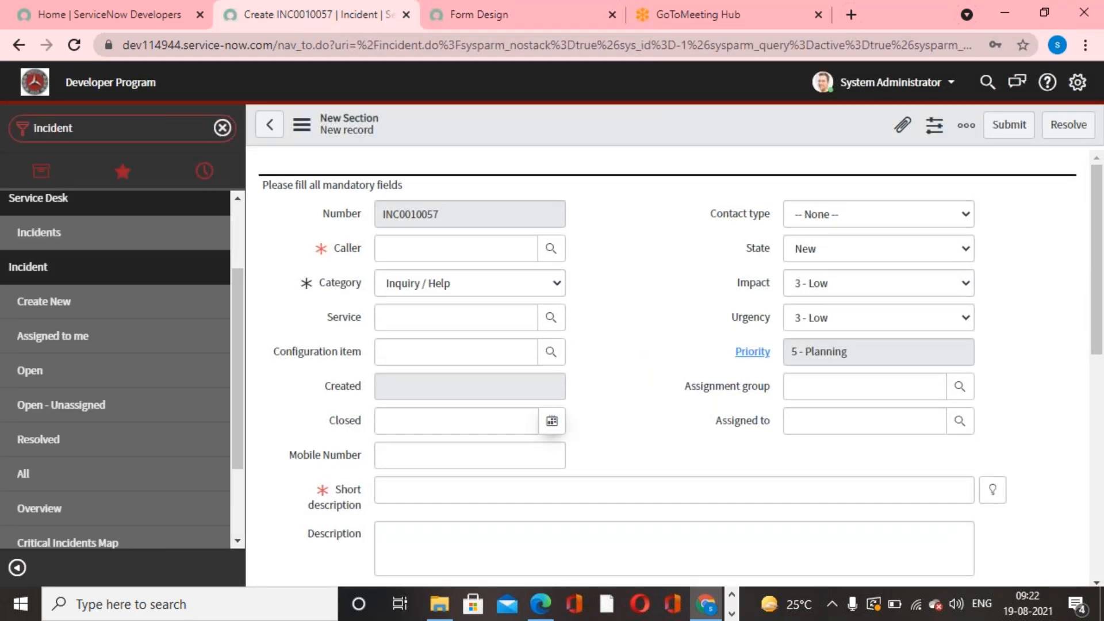
right_click(613, 108)
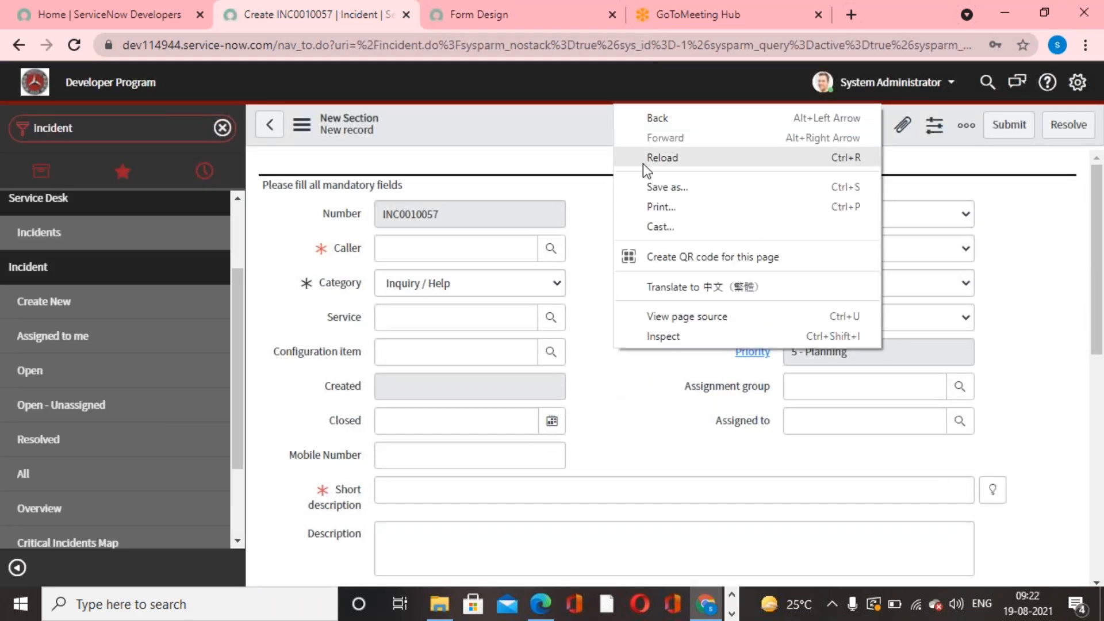
click(568, 128)
right_click(568, 129)
click(619, 278)
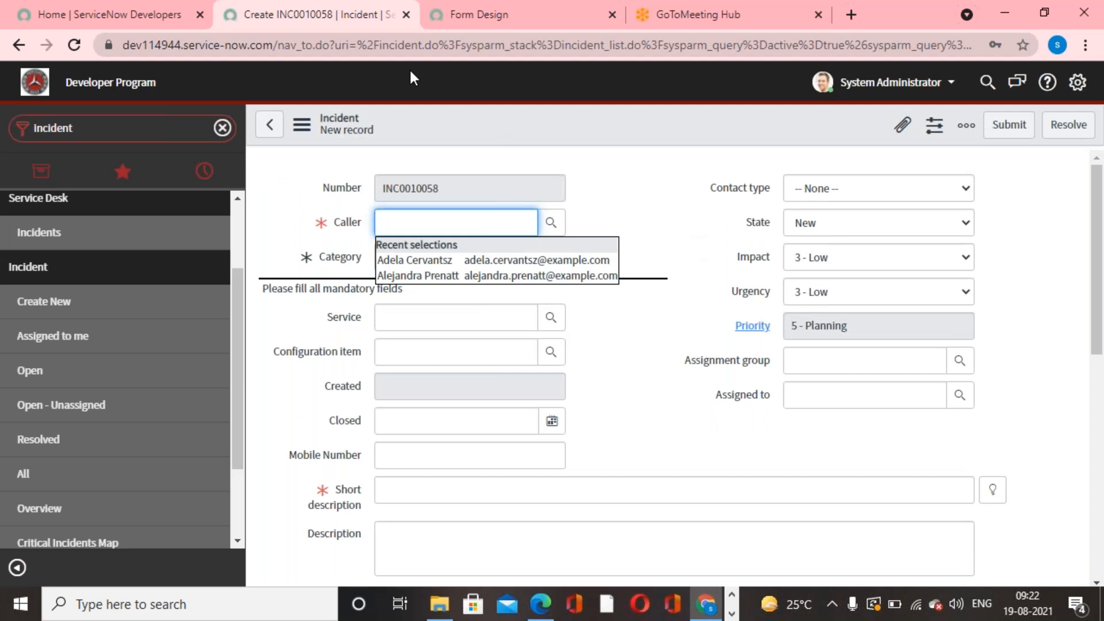
- Set the annotation type to Section Details in the incident form design and try to save the design
click(457, 27)
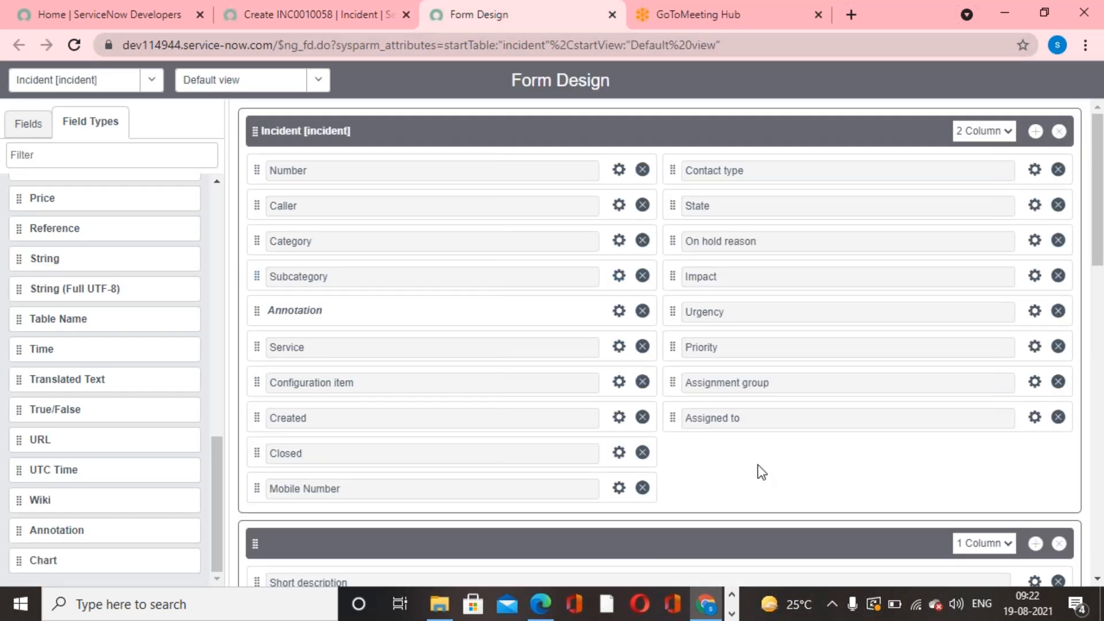
scroll(757, 465, down, 1)
scroll(760, 488, up, 1)
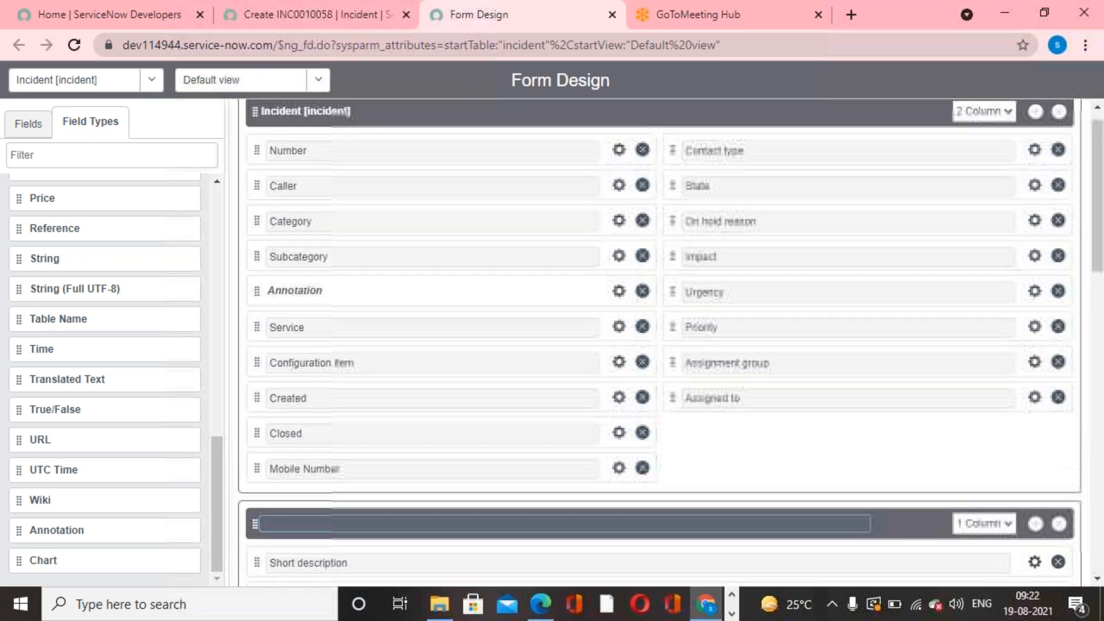
scroll(805, 458, down, 2)
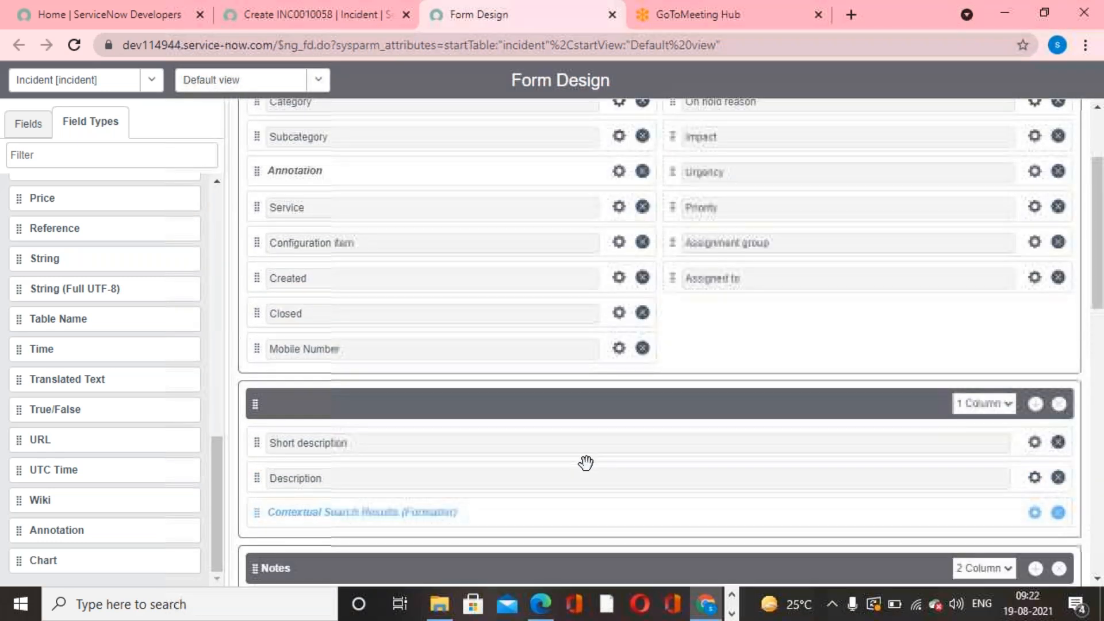
scroll(586, 464, up, 3)
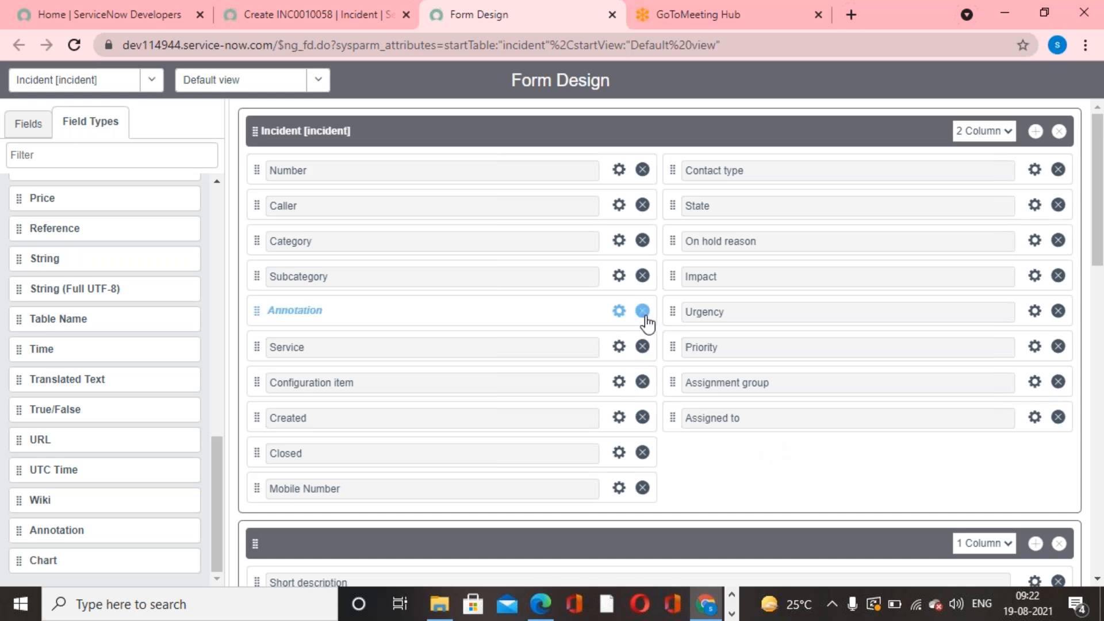
click(618, 311)
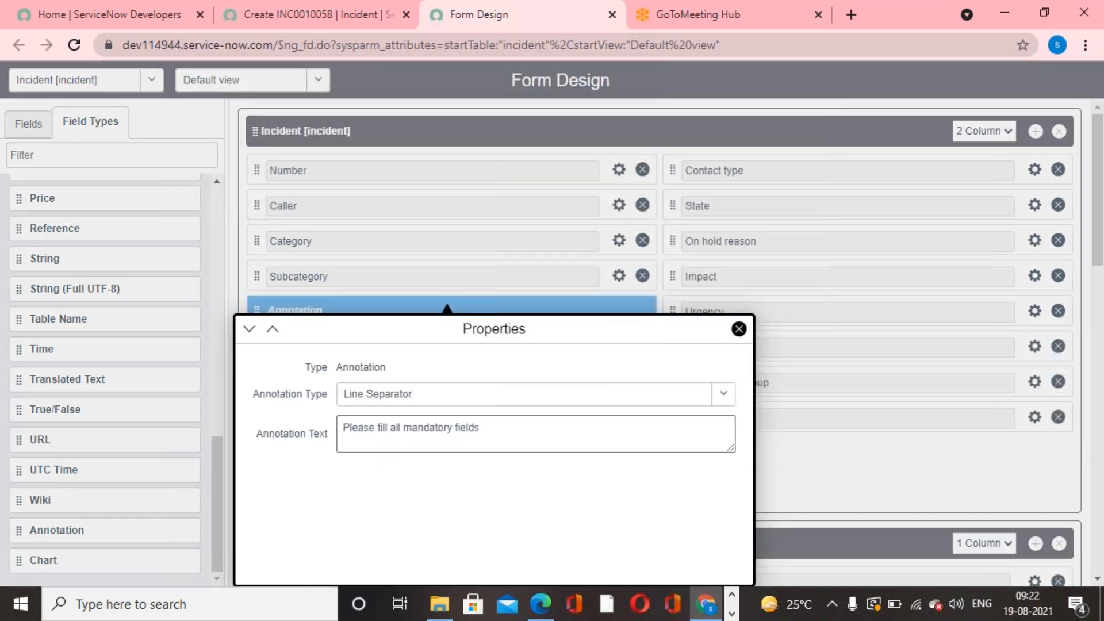
click(725, 397)
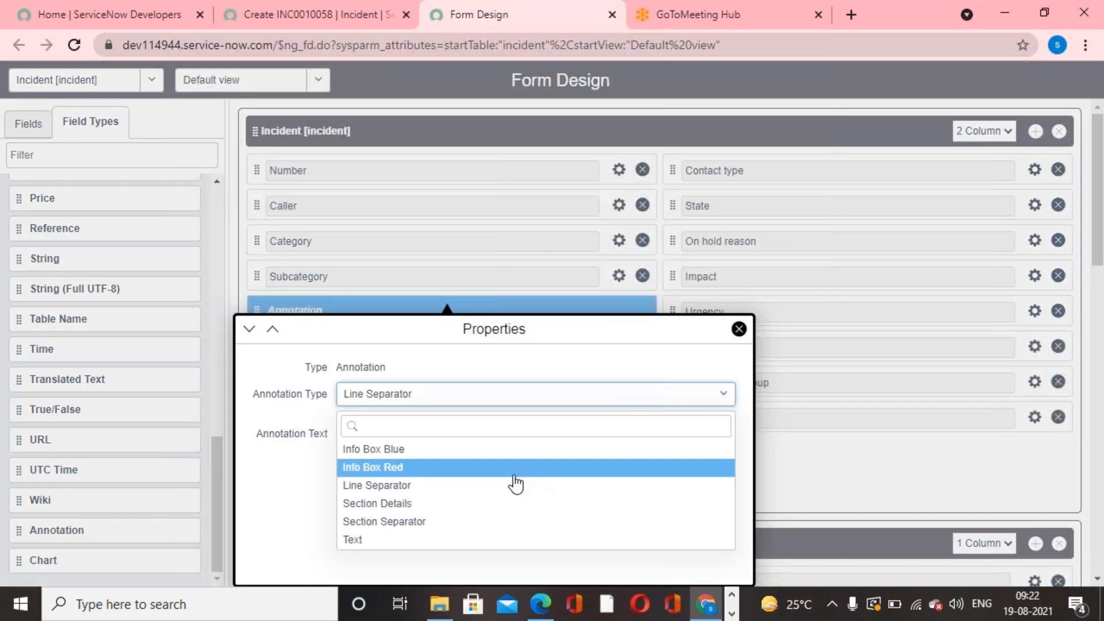
click(499, 504)
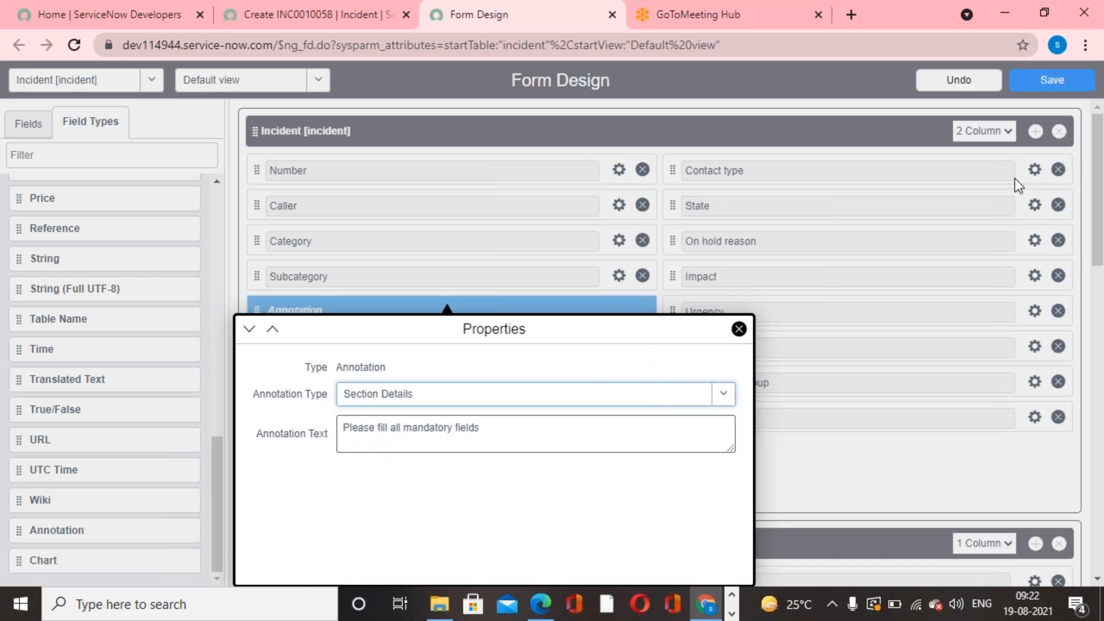
click(1053, 82)
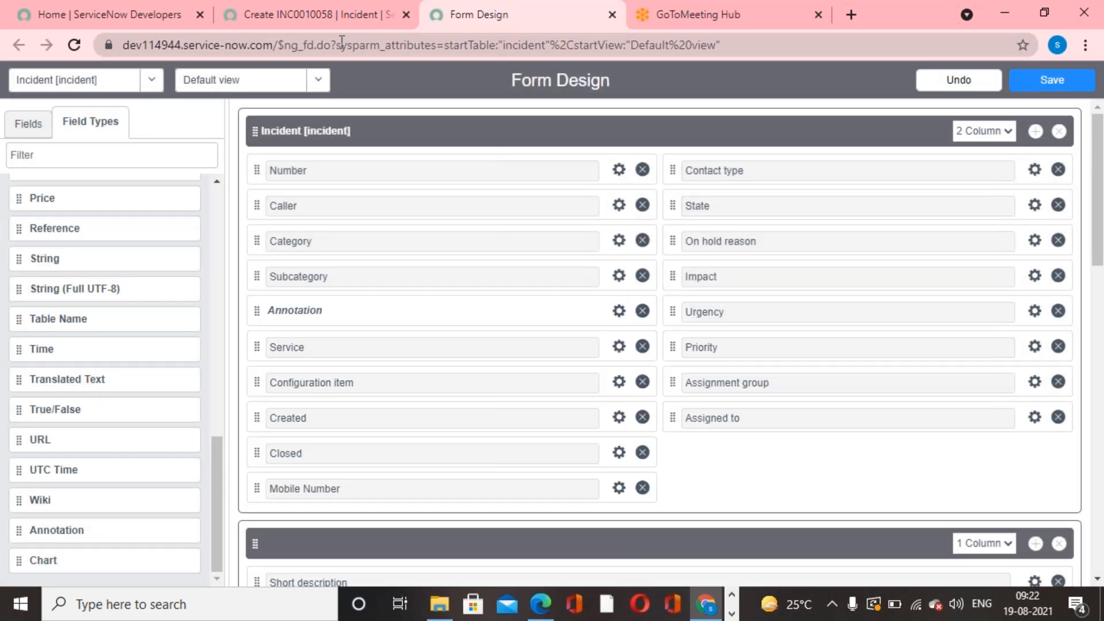
- Reload the new incident form and check the annotation's style below the Category field
click(270, 15)
right_click(567, 119)
click(606, 263)
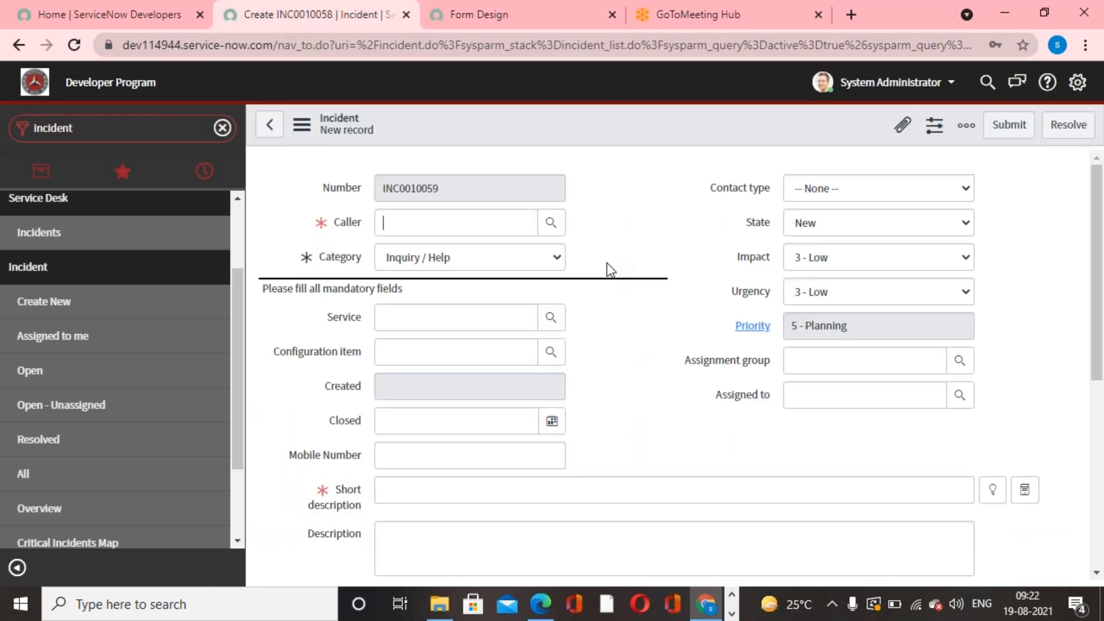
click(660, 386)
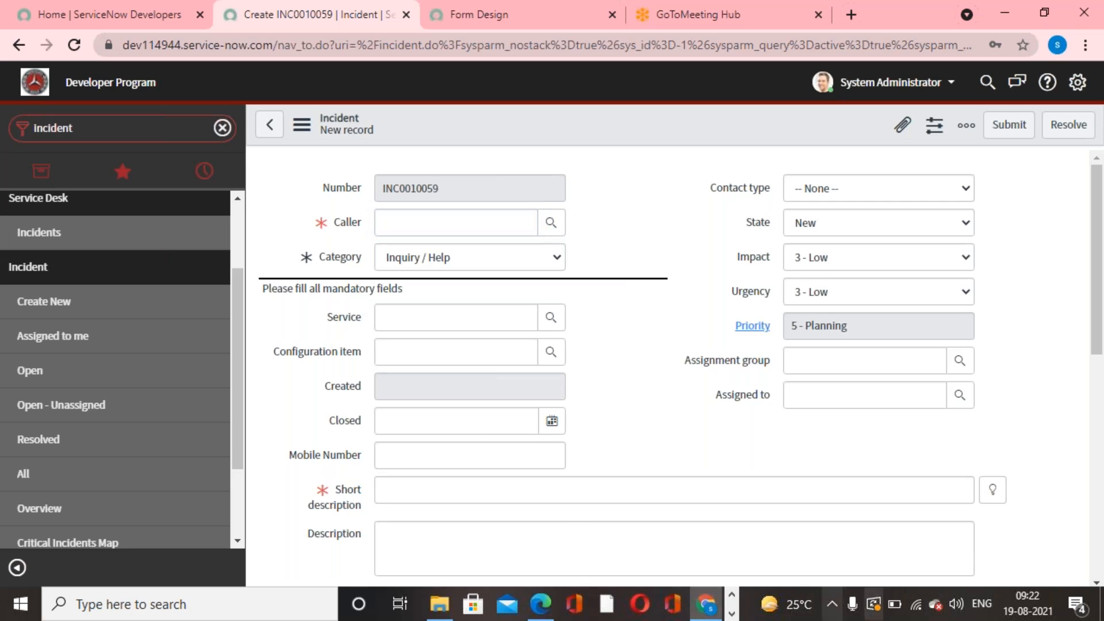
- Remove the annotation from the Incident section in the form design and save the design
click(454, 23)
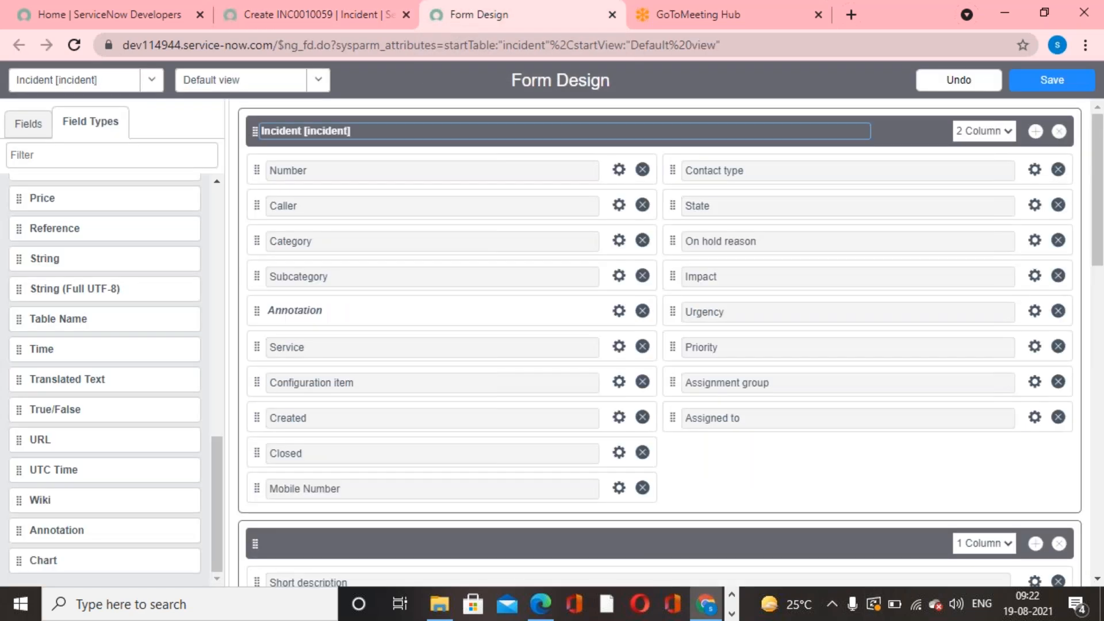
click(642, 311)
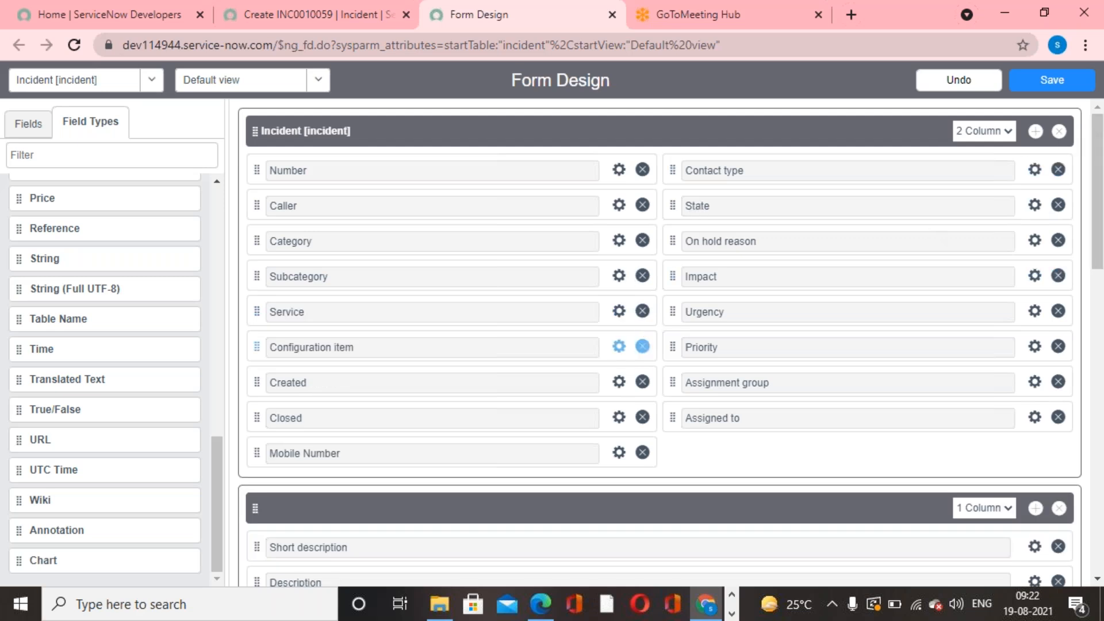
click(1052, 86)
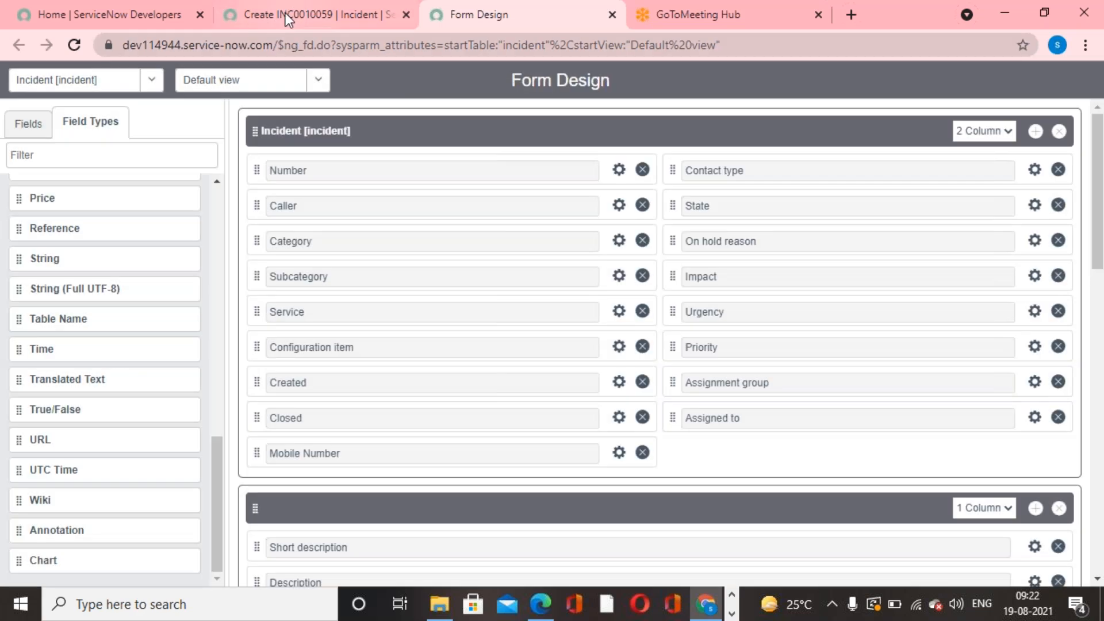
- Reload the new incident form and check the area between Category and Service for the removed annotation
click(285, 13)
right_click(619, 134)
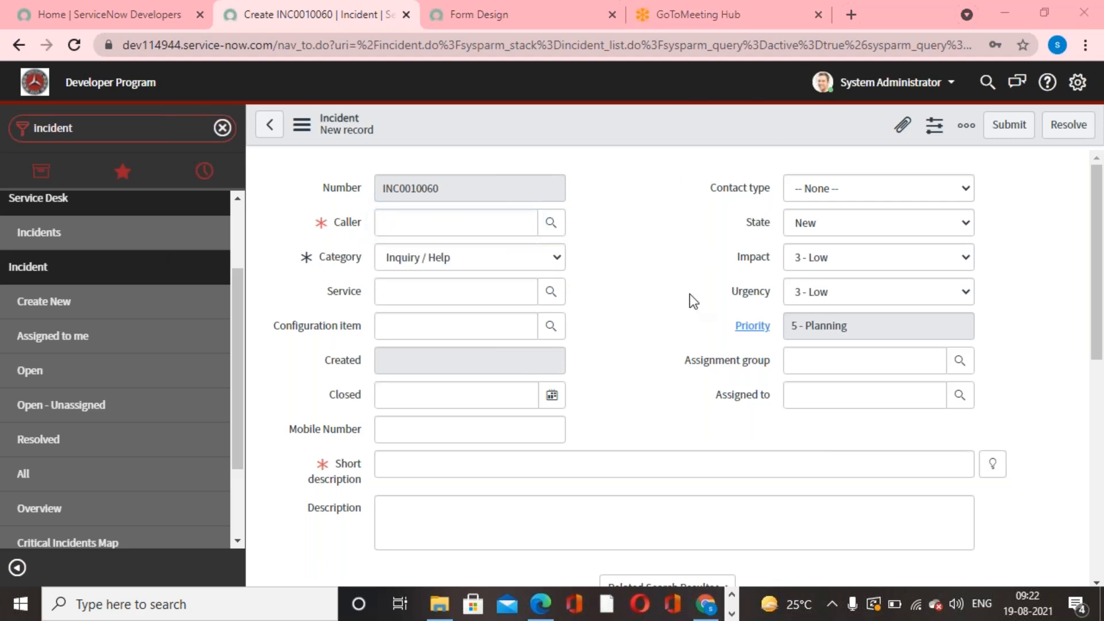
- Switch to the ServiceNow PDF guide in Edge, look through to the Forms Fields page, and return to the incident form in Chrome
click(542, 609)
scroll(700, 458, down, 5)
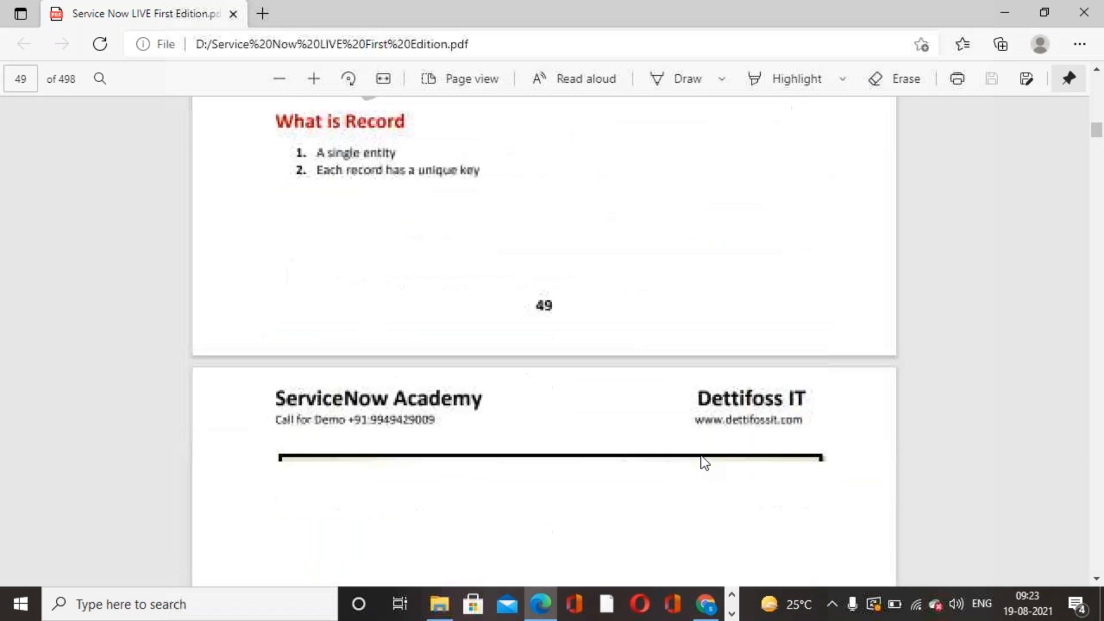
scroll(703, 457, down, 20)
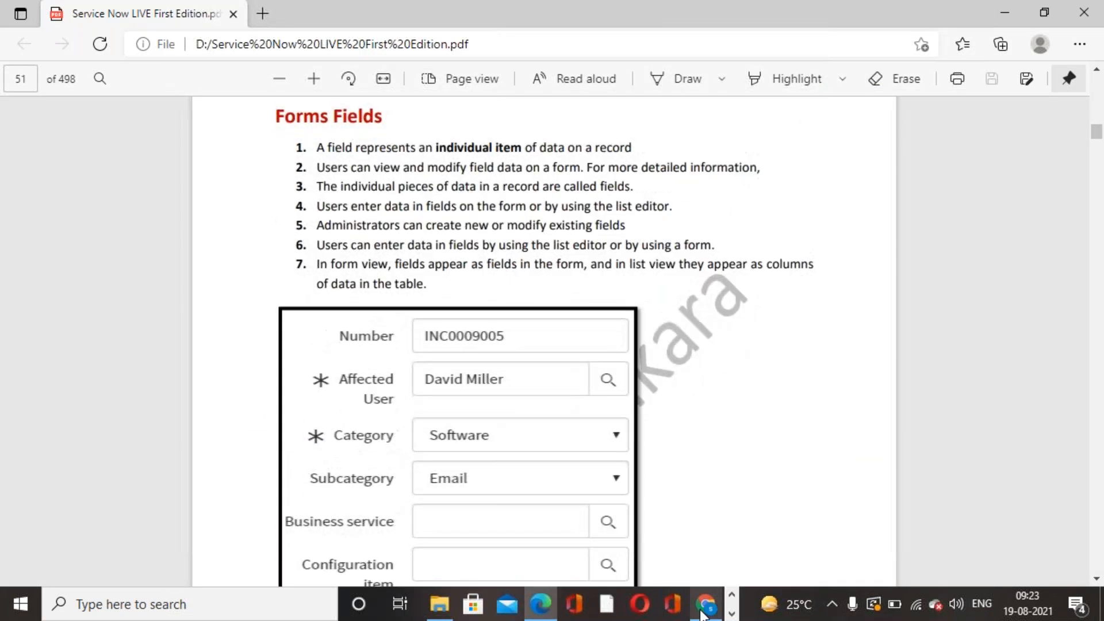
click(705, 608)
click(660, 402)
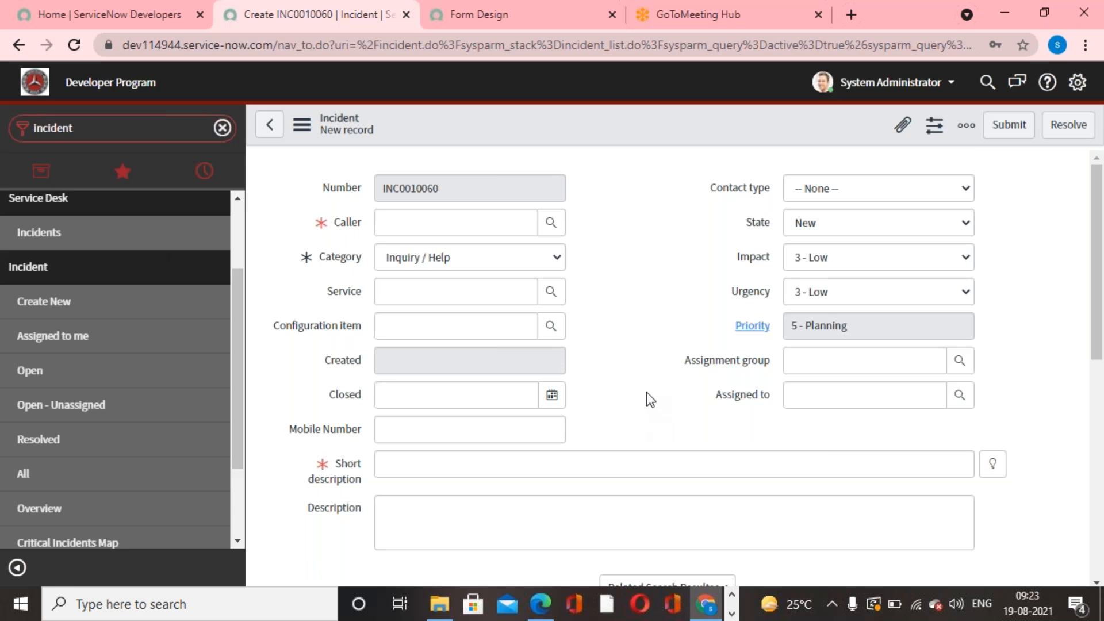
- Find the Problem module by filtering for "problem" and open a new problem record to examine its process flow
click(141, 129)
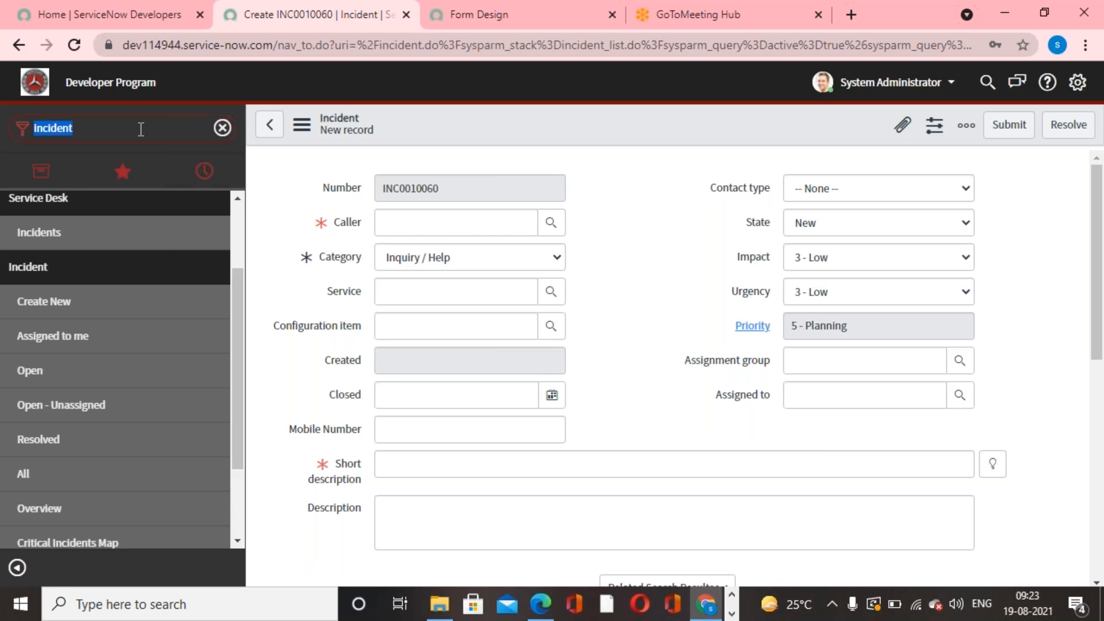
text(problem)
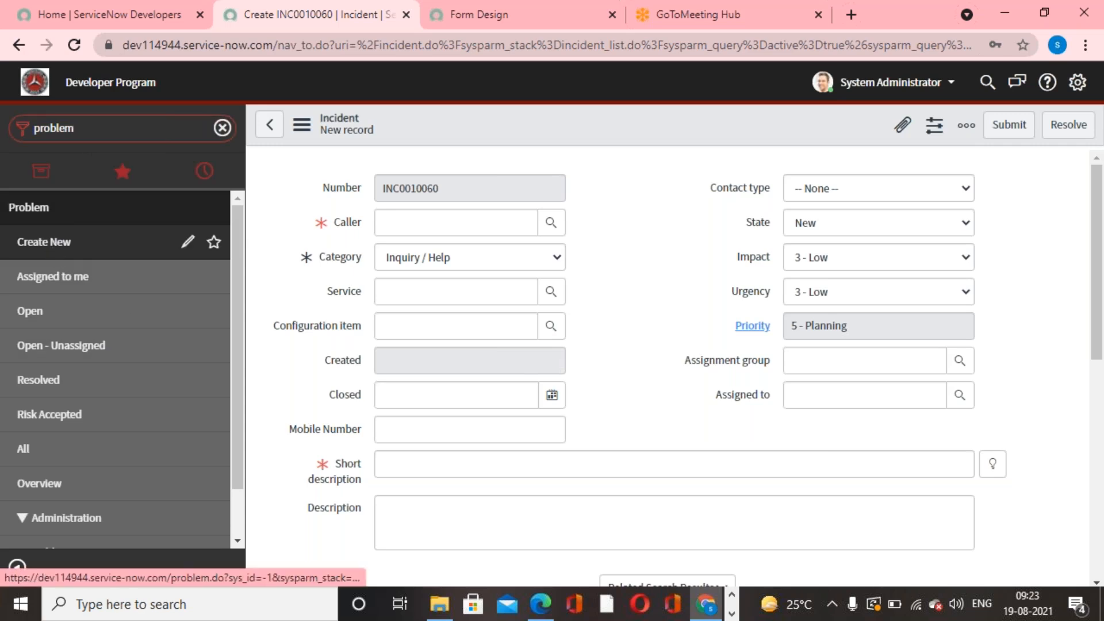
click(44, 241)
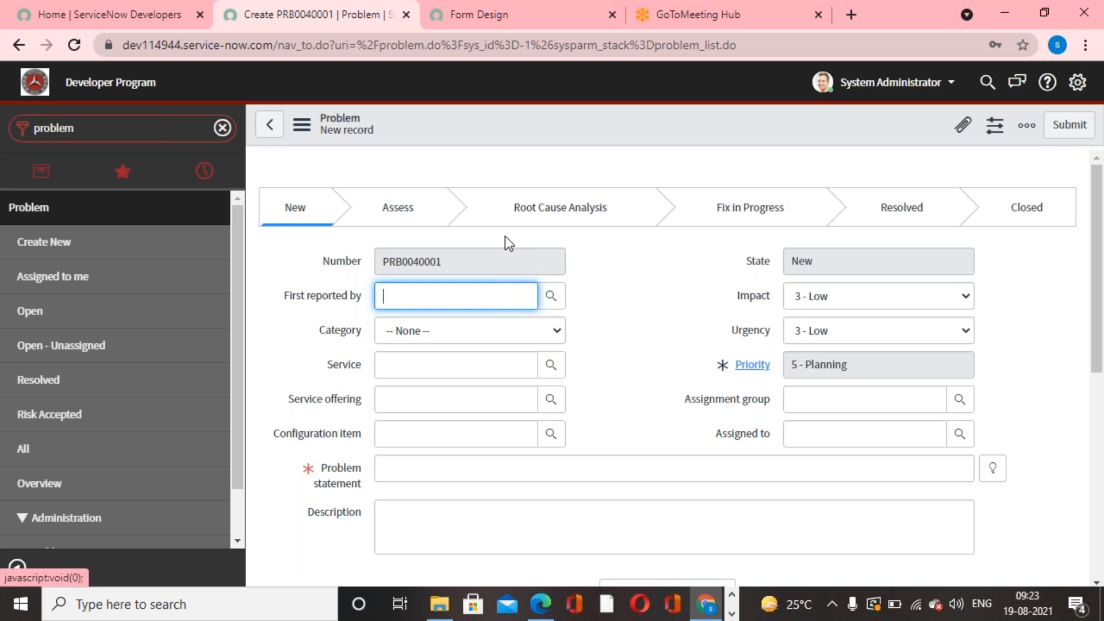
click(620, 430)
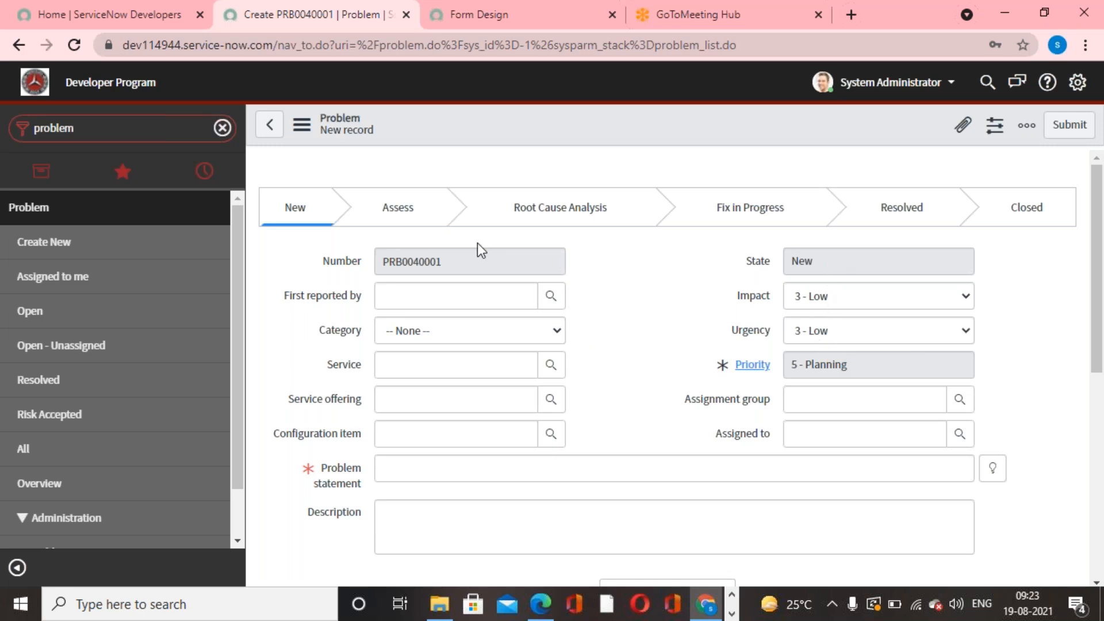
- List all problems and open PRB0000055 (Email down) to examine the stages of its process flow
click(69, 454)
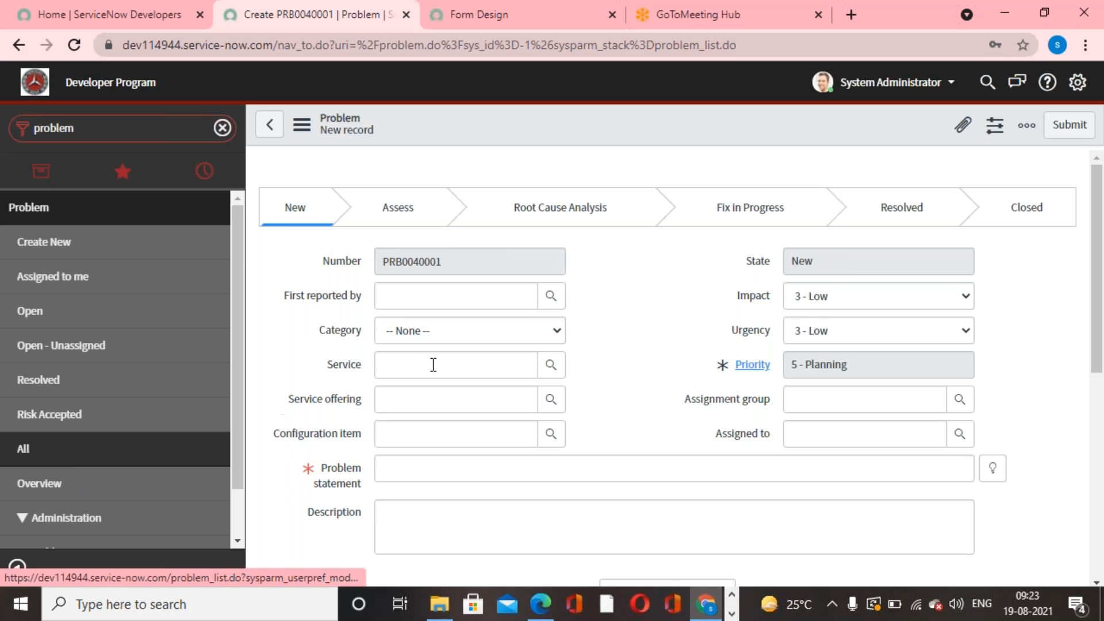
scroll(501, 477, down, 3)
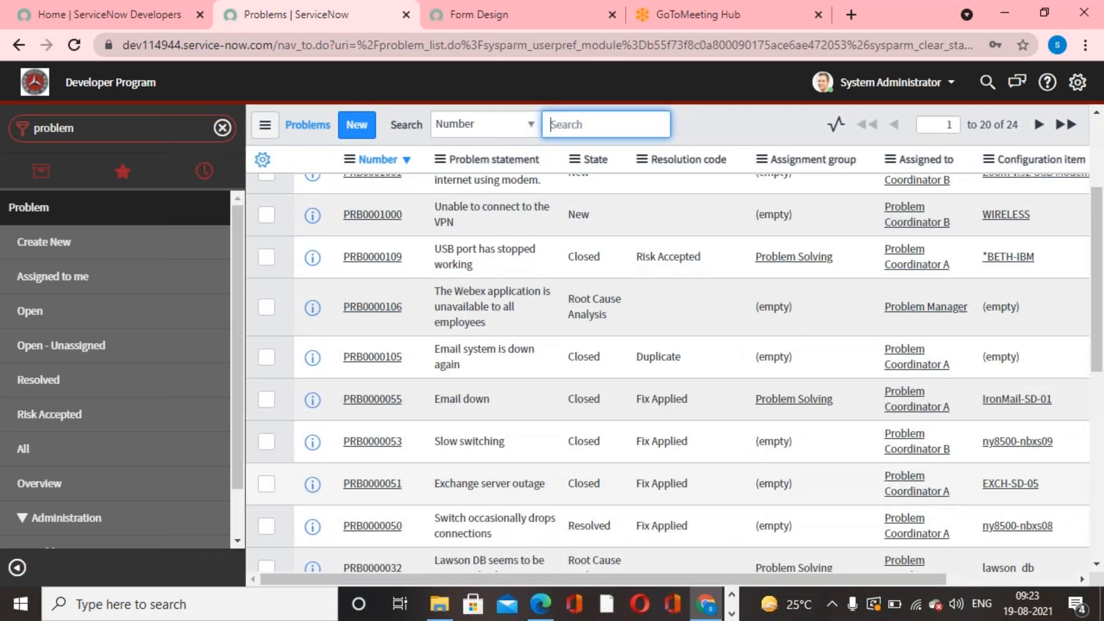
click(387, 403)
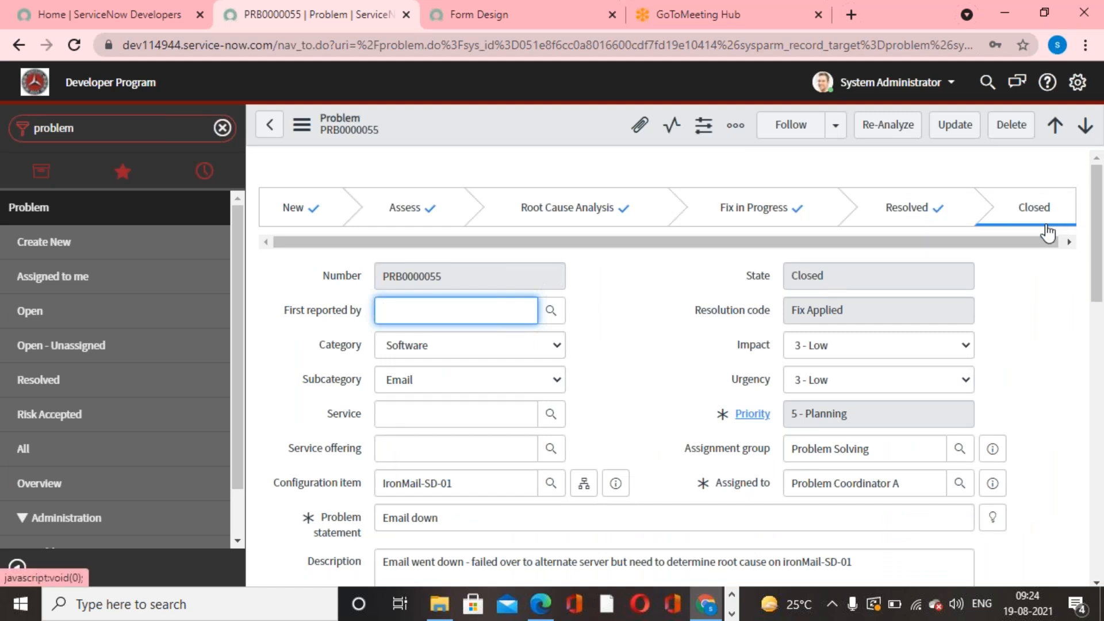
- Filter the modules for "change" and open a new change request based on the Normal model to view its process flow
click(150, 135)
text(chnage)
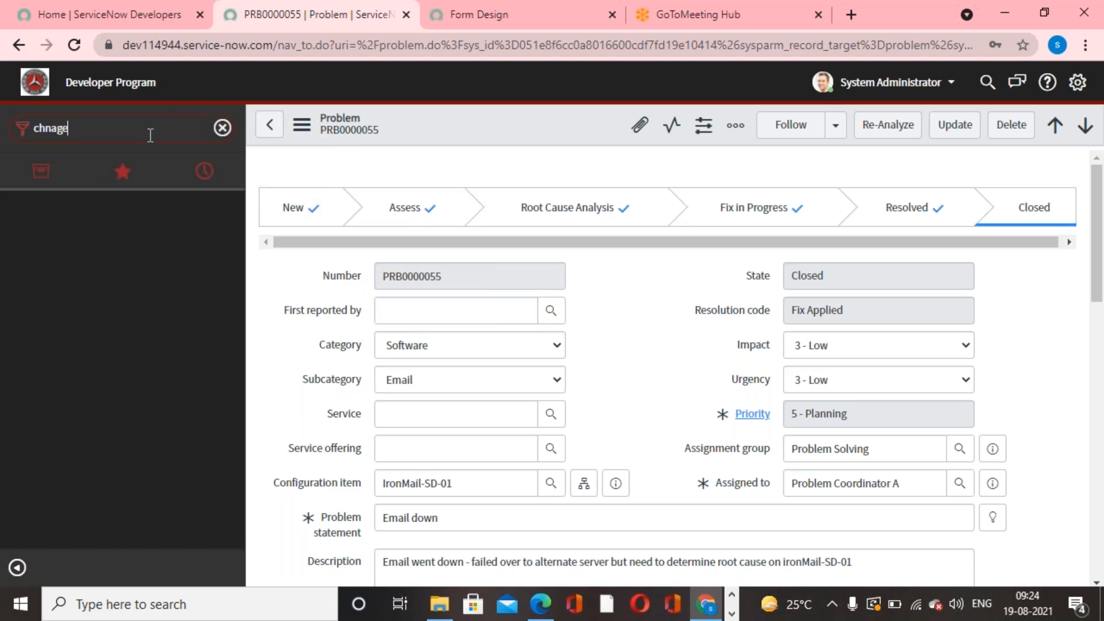
key(BackSpace)
key(BackSpace)
key(BackSpace)
key(BackSpace)
text(ange)
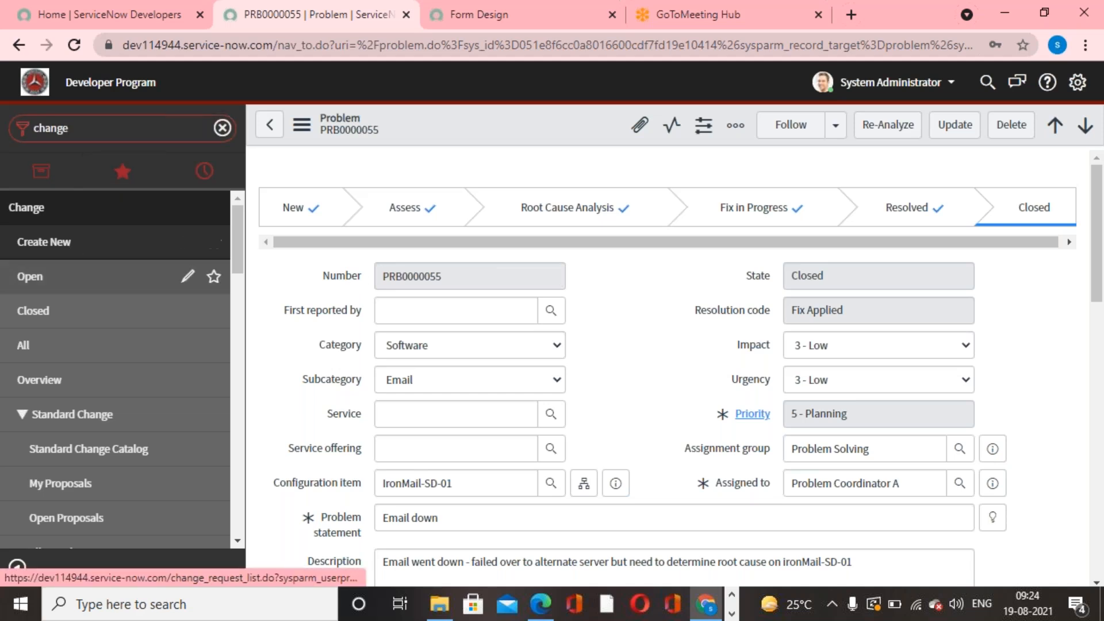
click(75, 246)
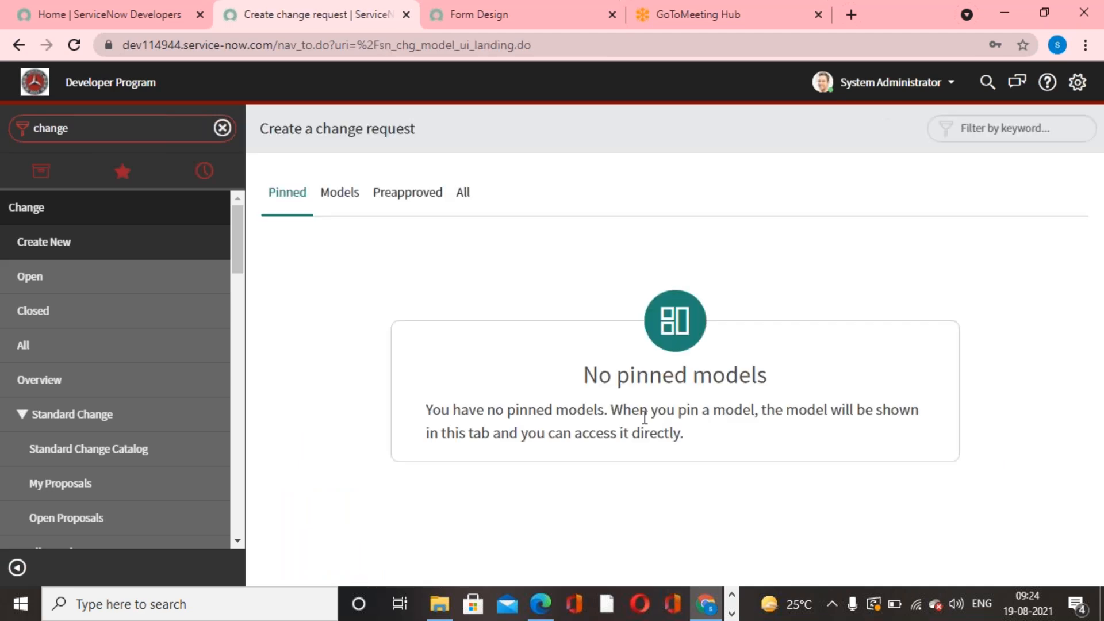
click(463, 196)
click(719, 282)
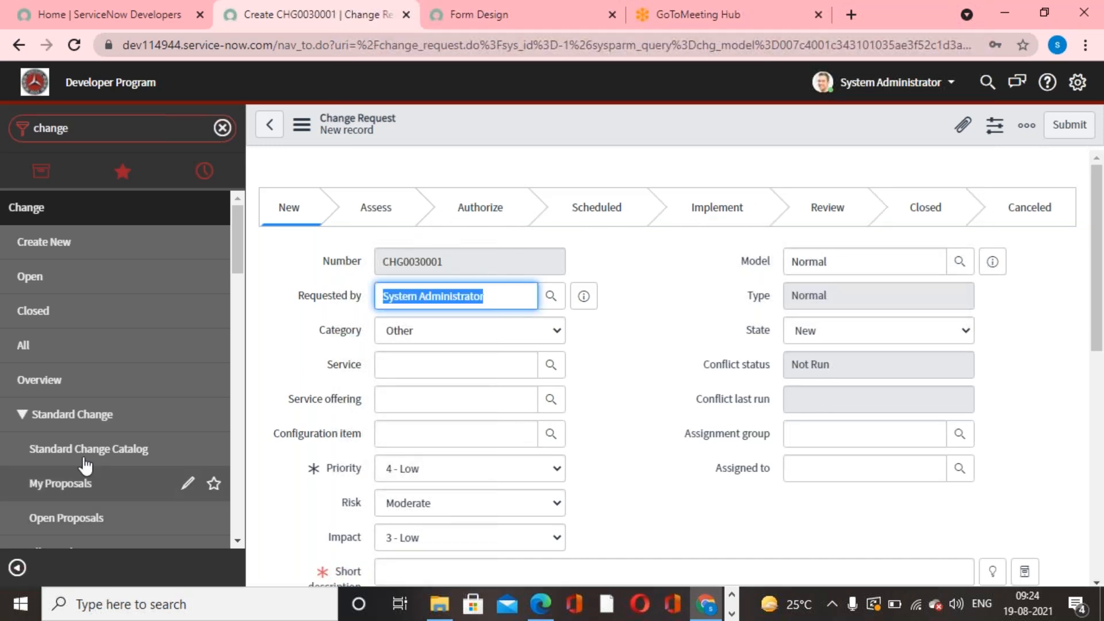
- List all change requests, open CHG0000096 to examine its process flow, and dismiss the scheduling conflict message
click(23, 345)
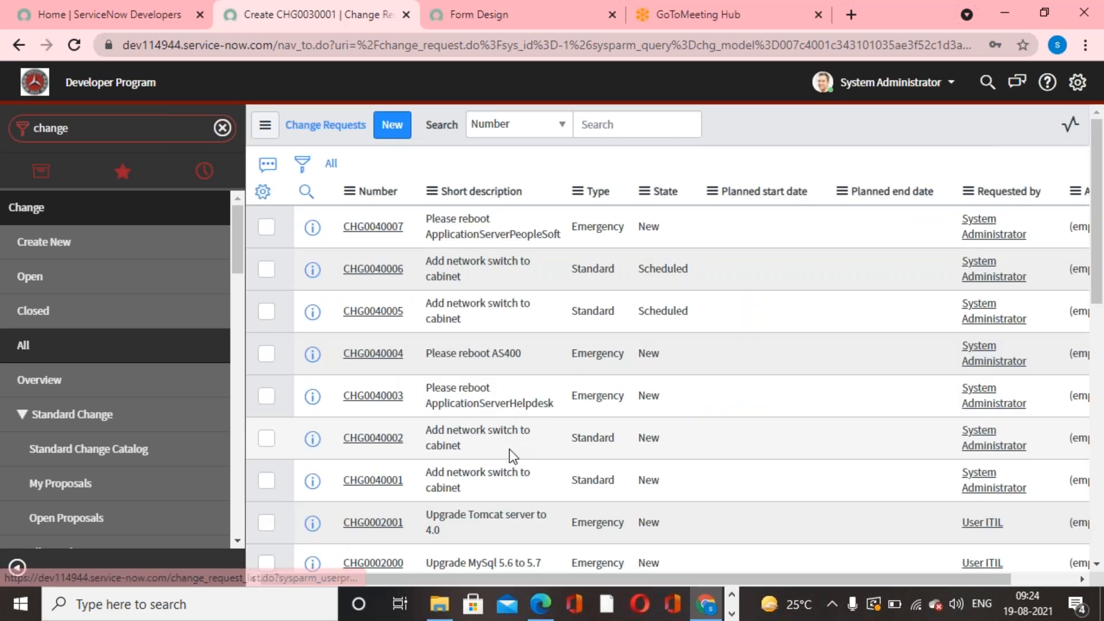
scroll(397, 387, down, 4)
click(397, 380)
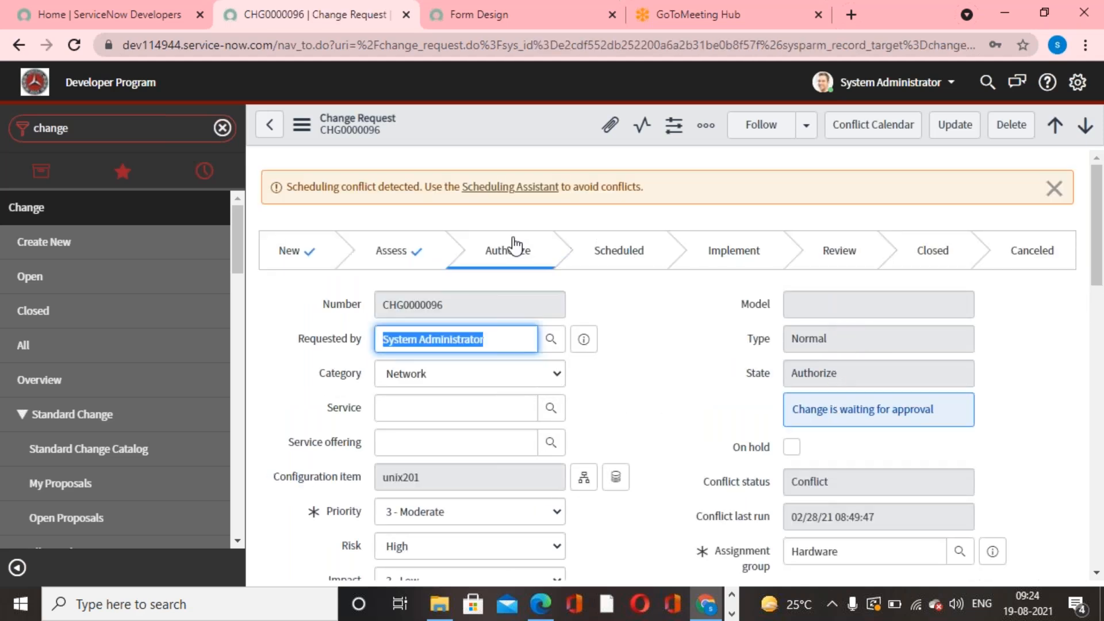
click(1047, 189)
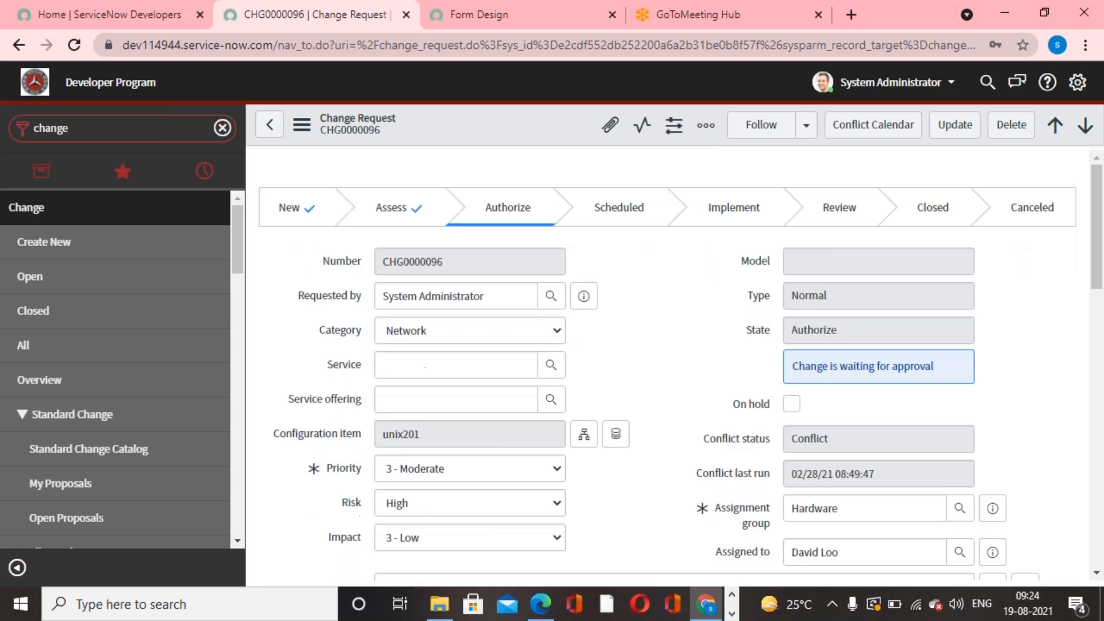
- Filter the modules for "Incident" and open a new incident record to check whether its form has a process flow
click(109, 128)
text(Incident)
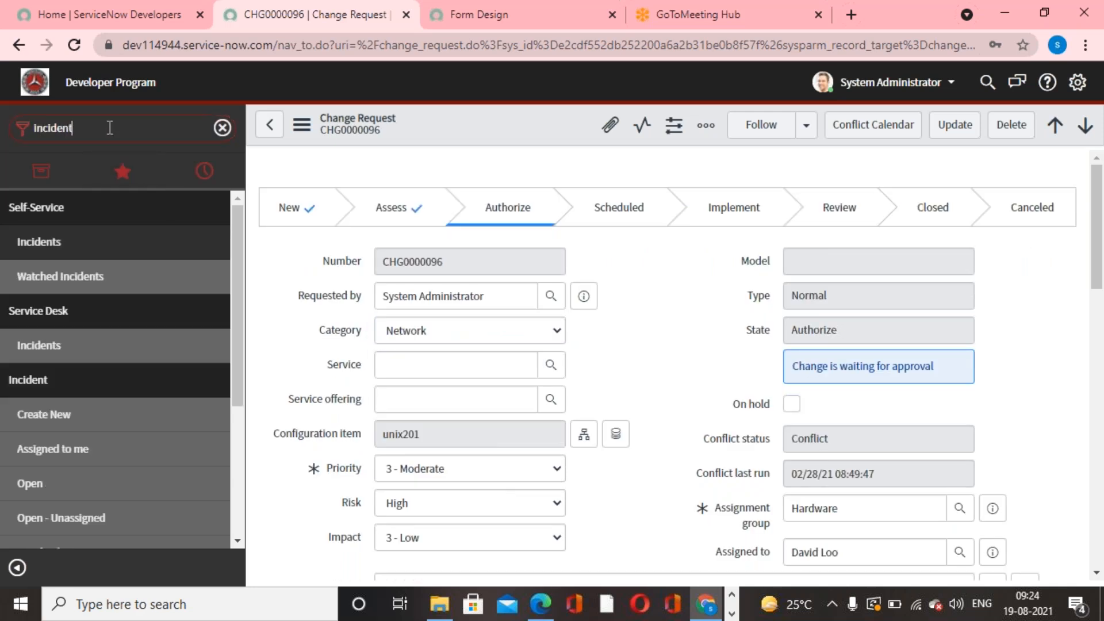
click(43, 413)
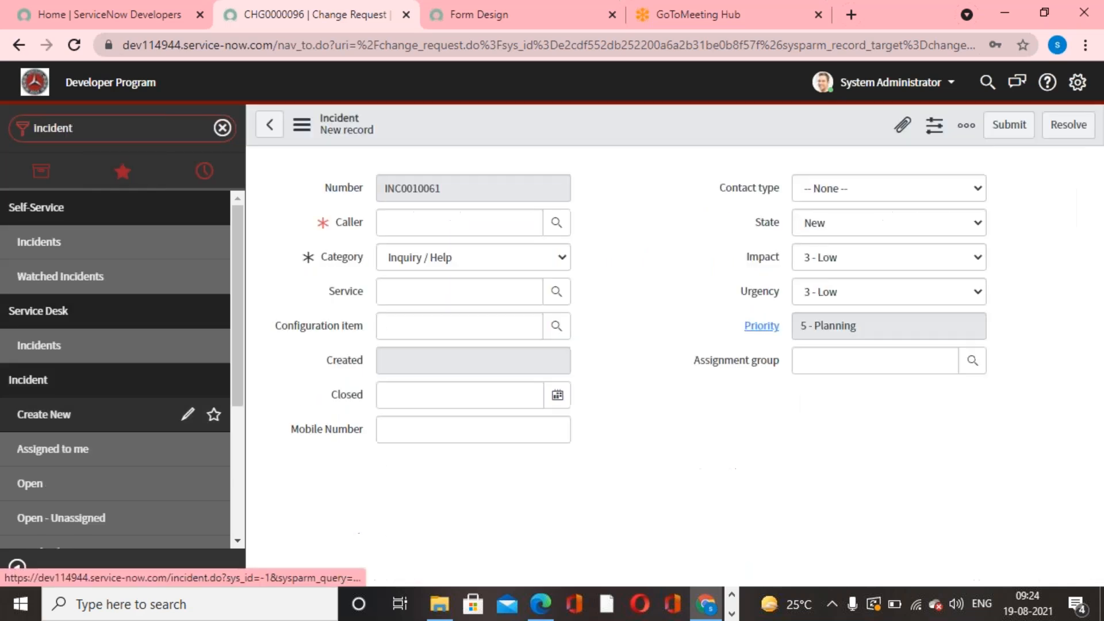
click(681, 229)
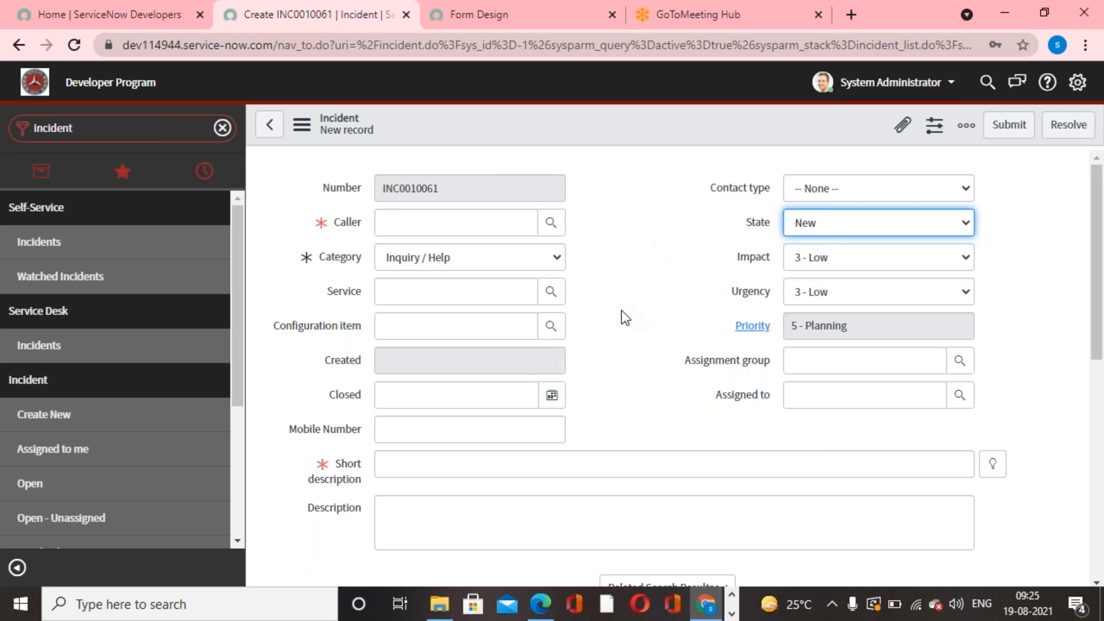
scroll(625, 317, down, 2)
scroll(403, 409, up, 2)
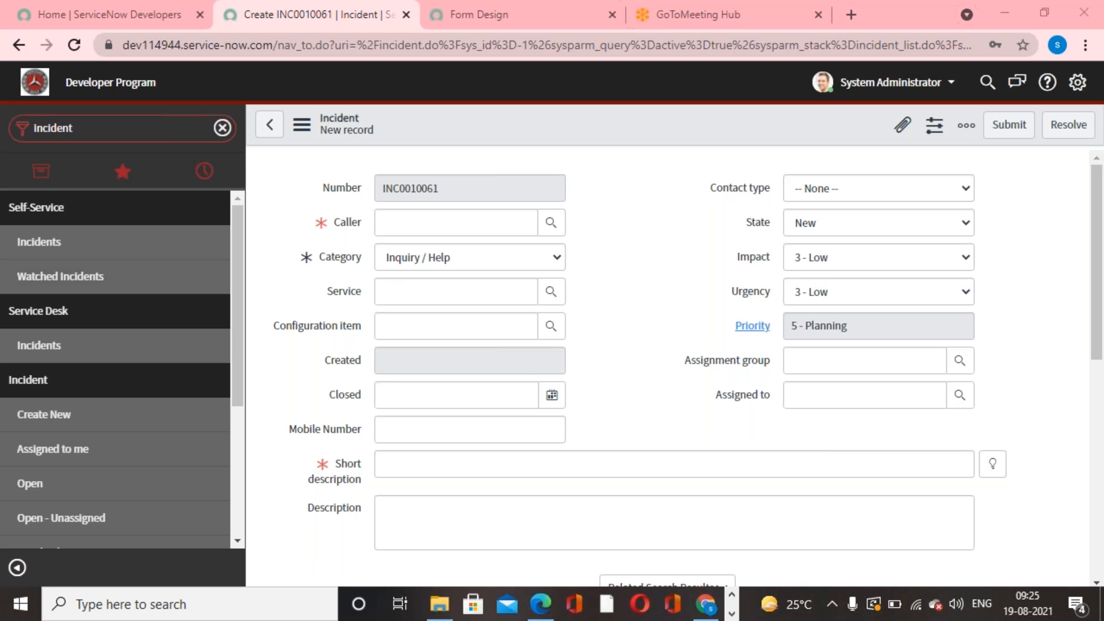
- Return to Form Design and load the Problem [problem] table to examine its Process Flow formatter section
click(526, 26)
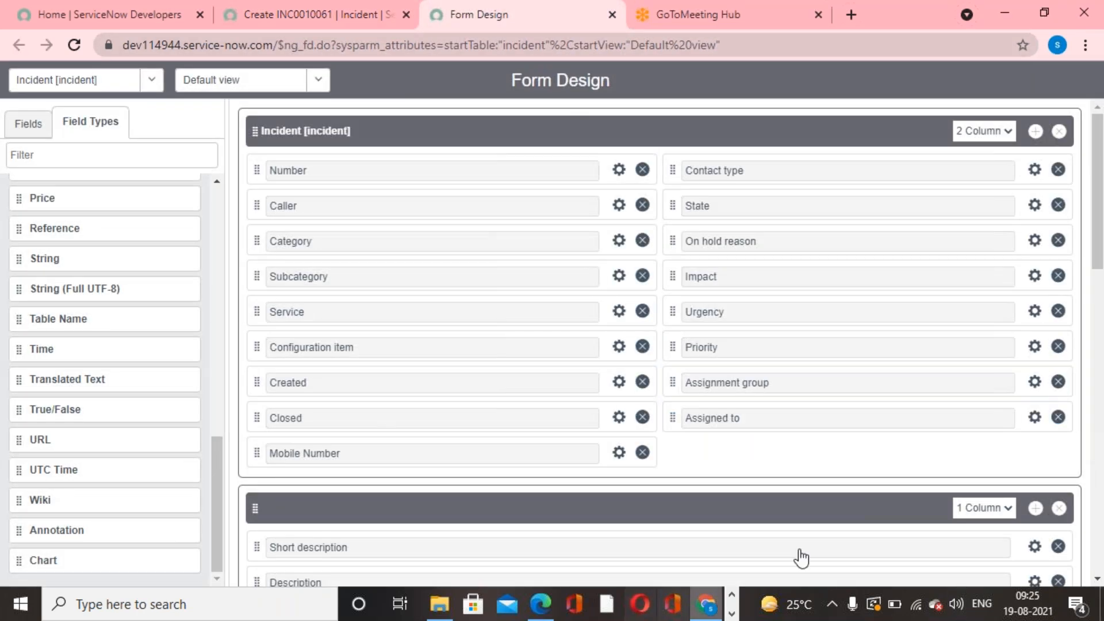
scroll(104, 380, up, 12)
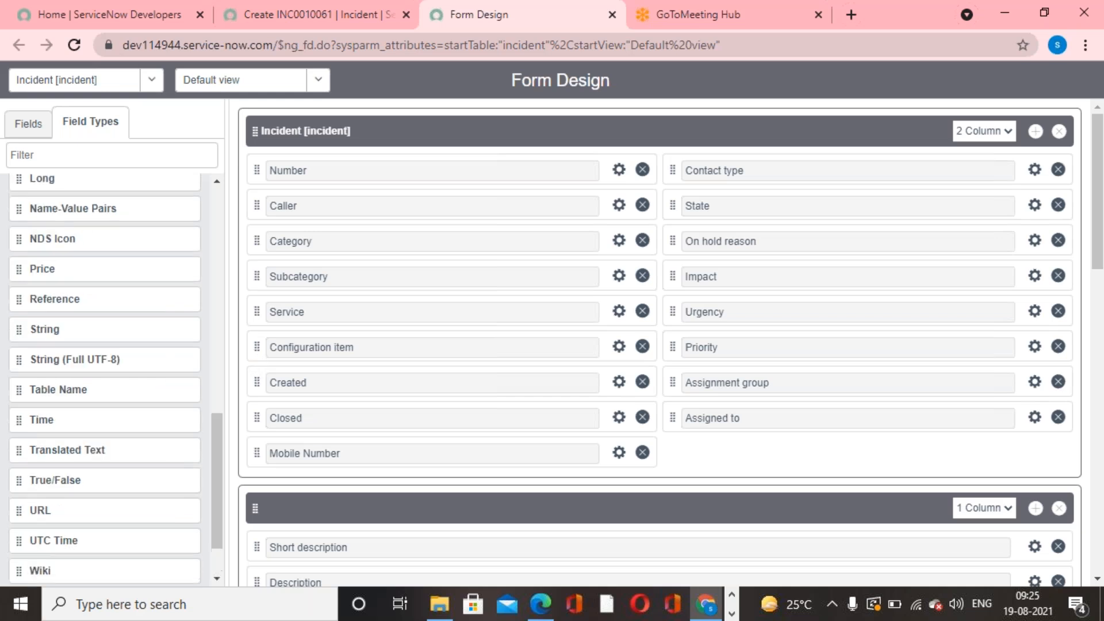
click(152, 89)
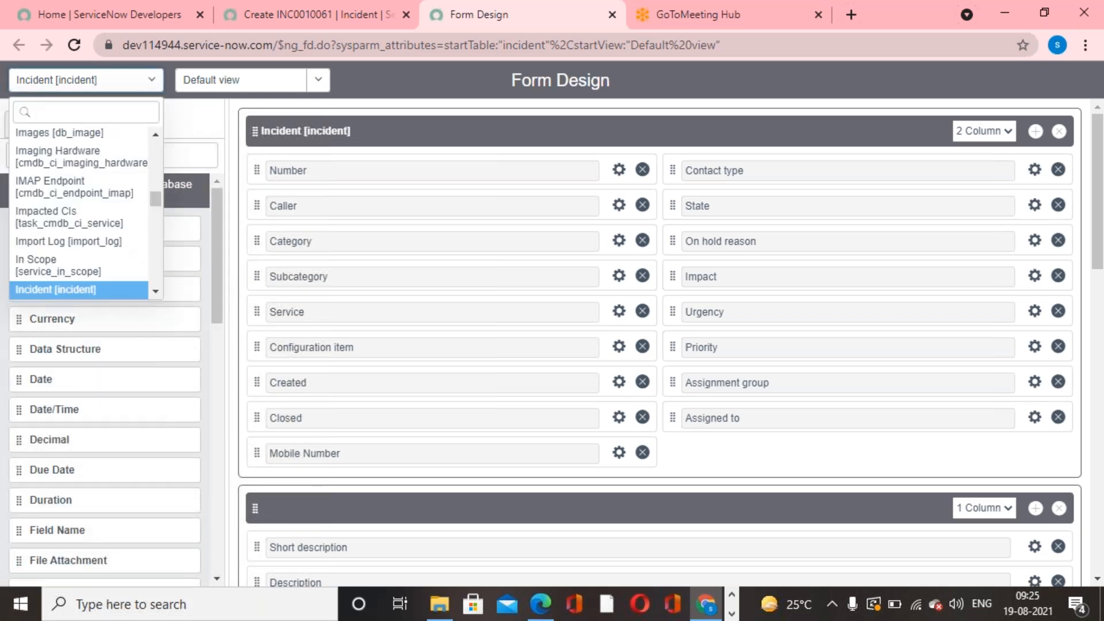
text(problem)
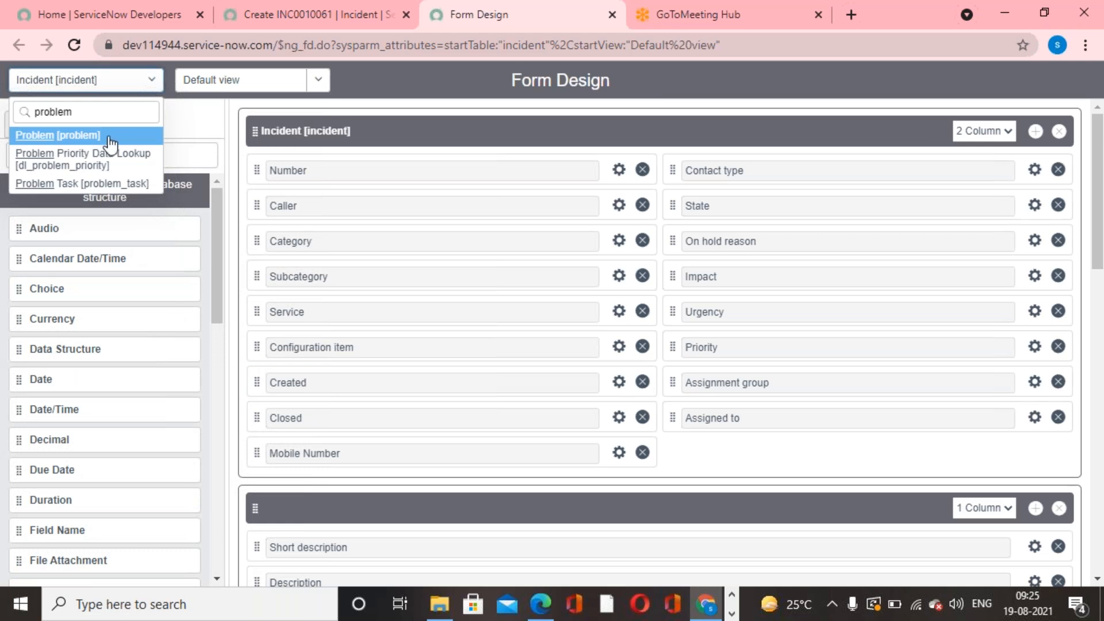
key(Return)
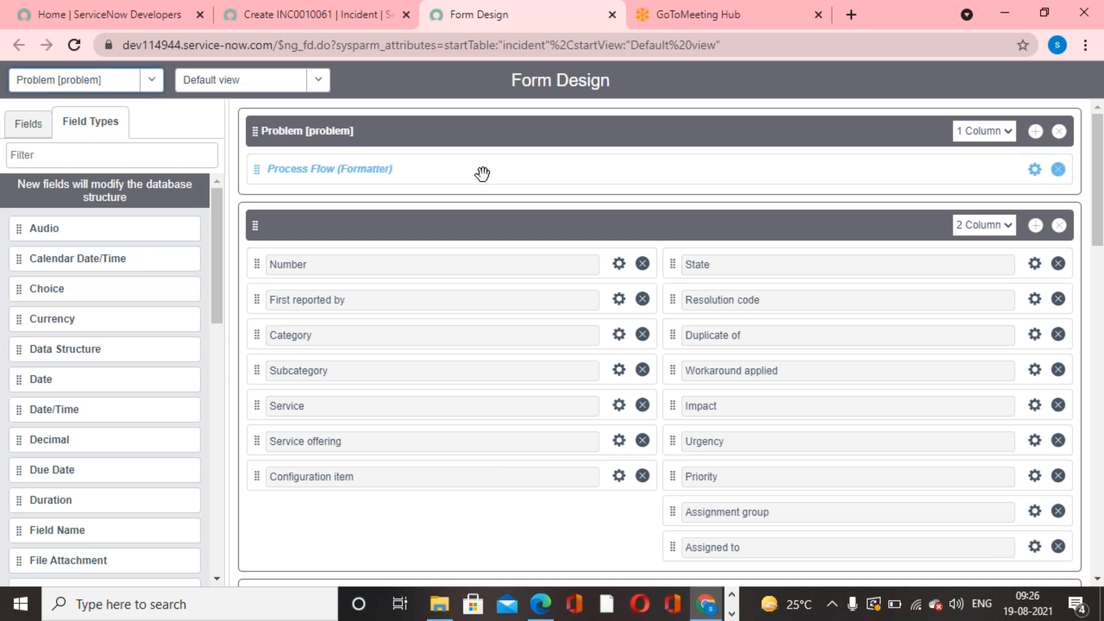
click(786, 29)
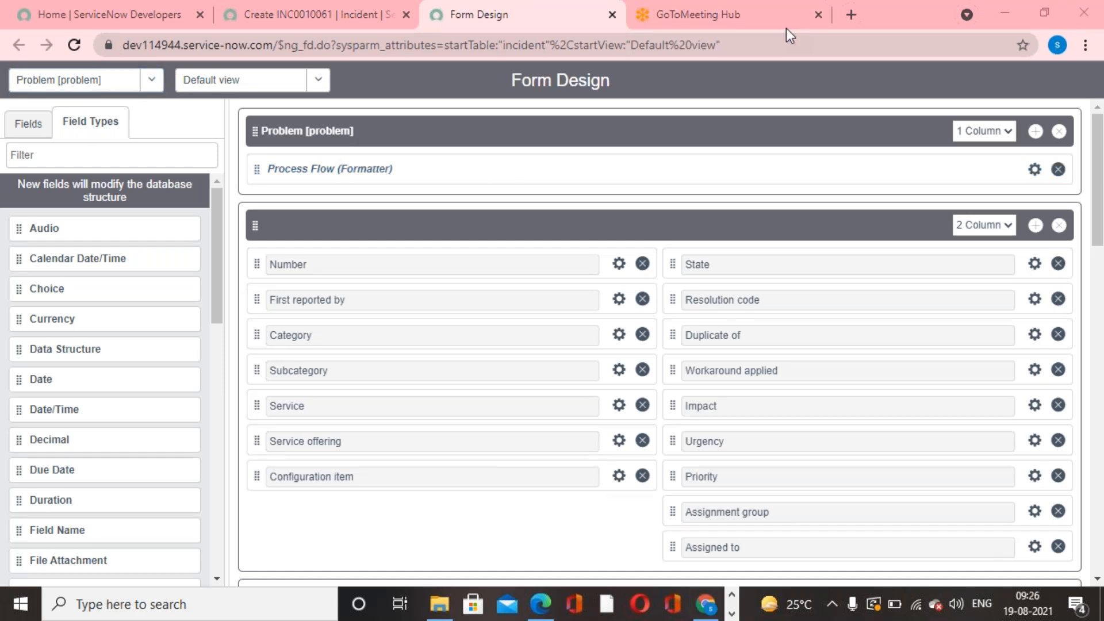
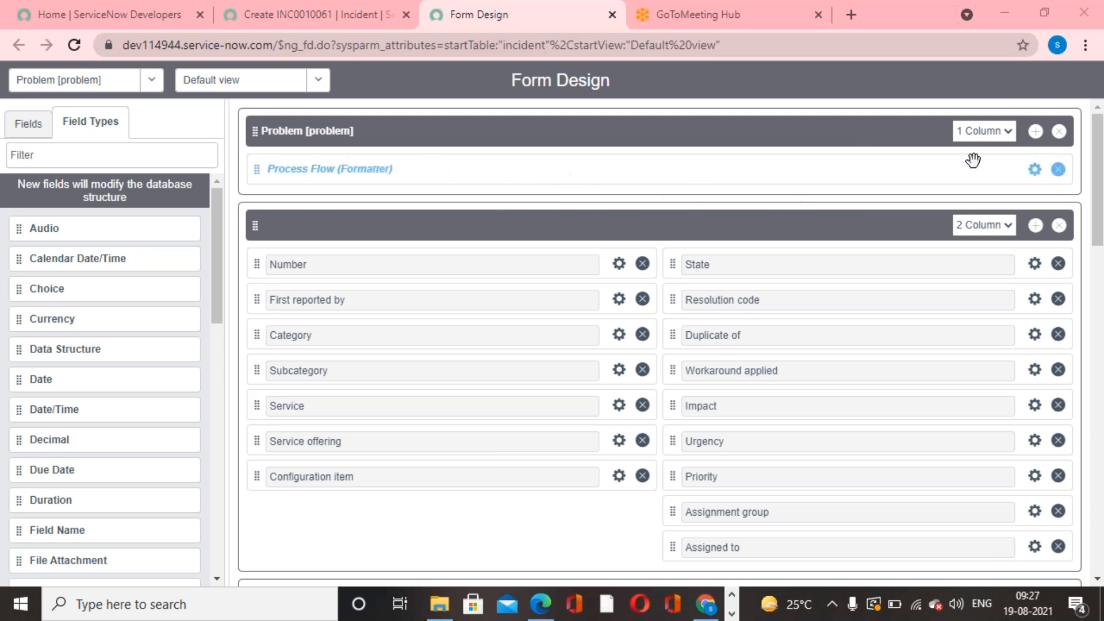
- Remove the Process Flow formatter section from the Problem form design, save, and open a new problem record to check the form
click(1059, 132)
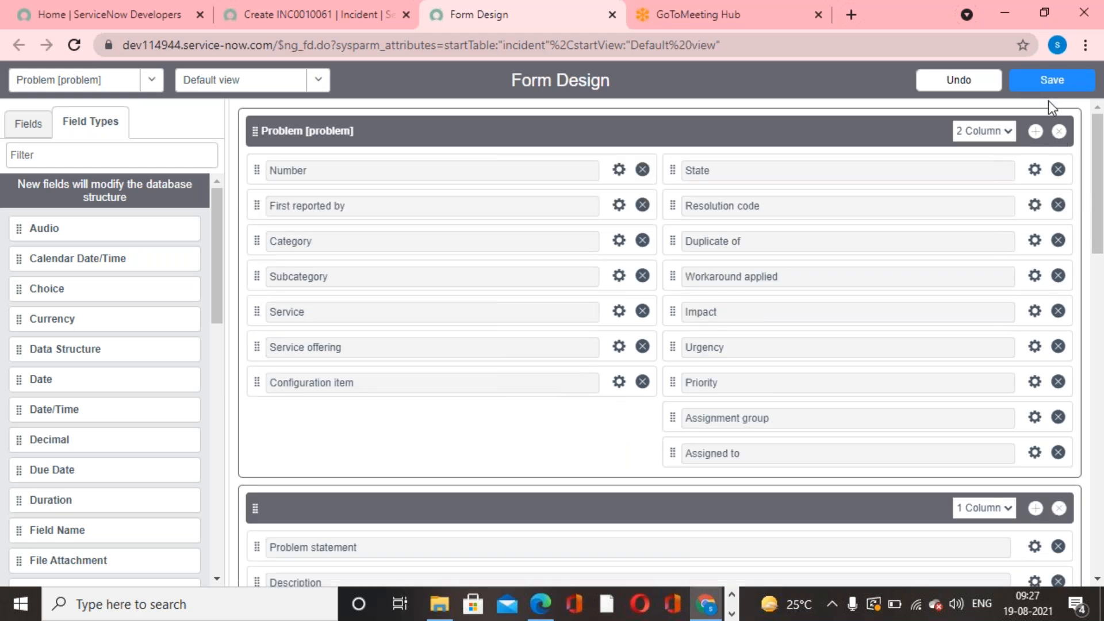
click(1053, 81)
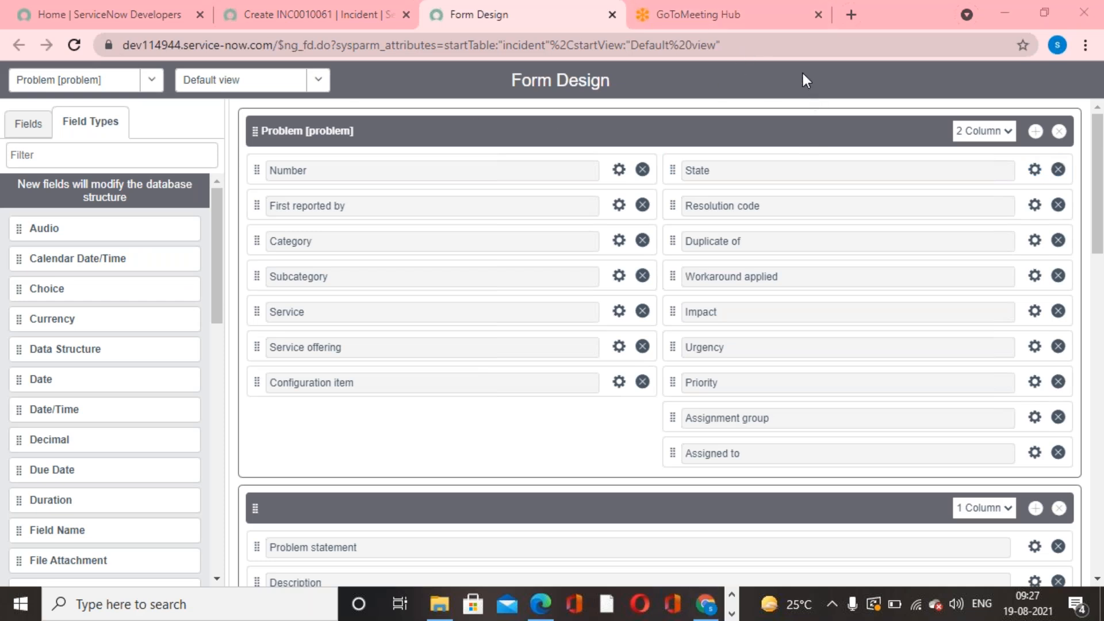
click(299, 23)
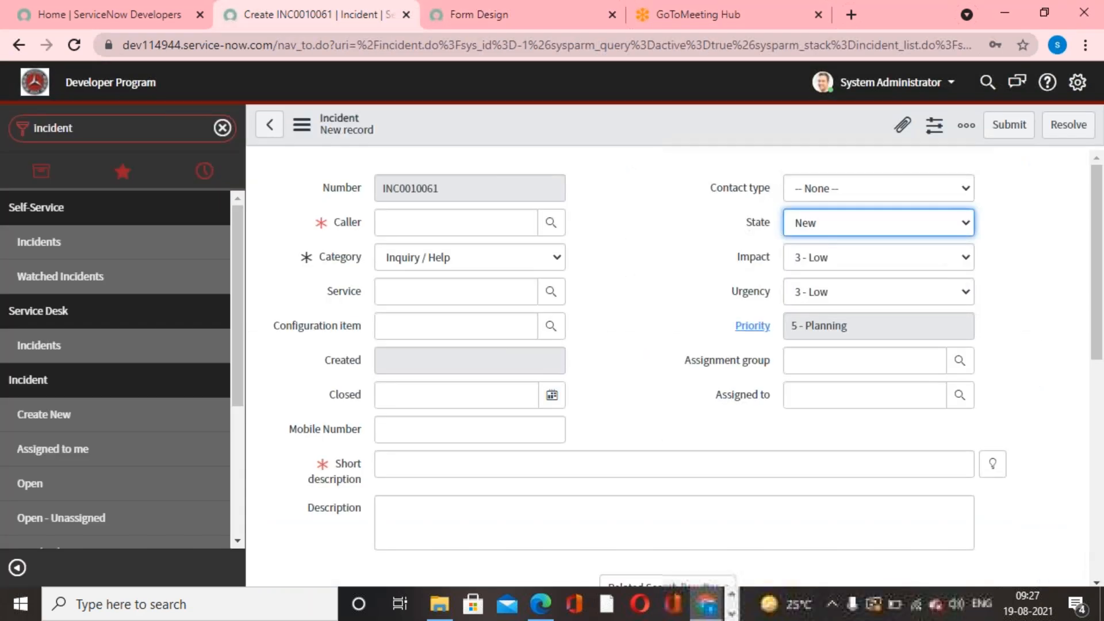
click(139, 135)
text(problem)
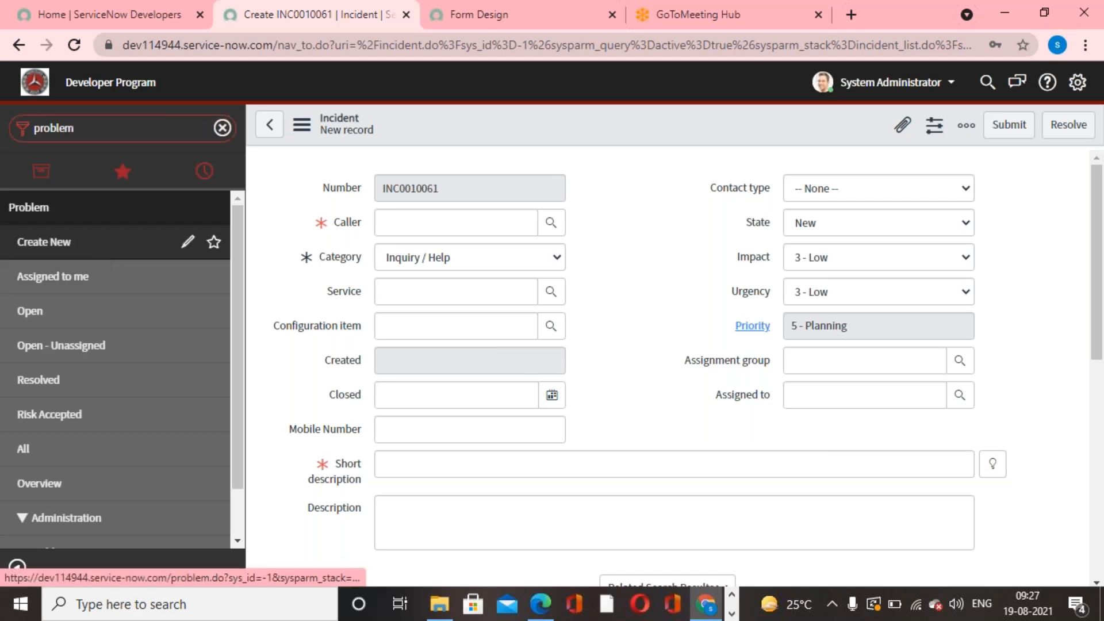
click(44, 241)
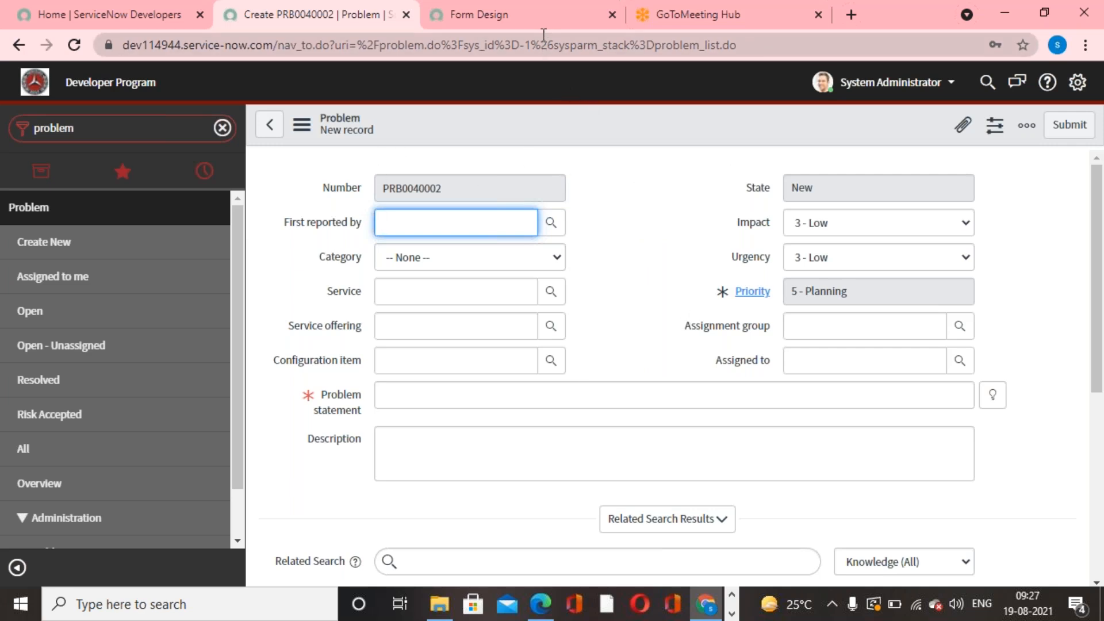
- Add a new section below the main Problem section in Form Design and set it to 1 Column
click(560, 28)
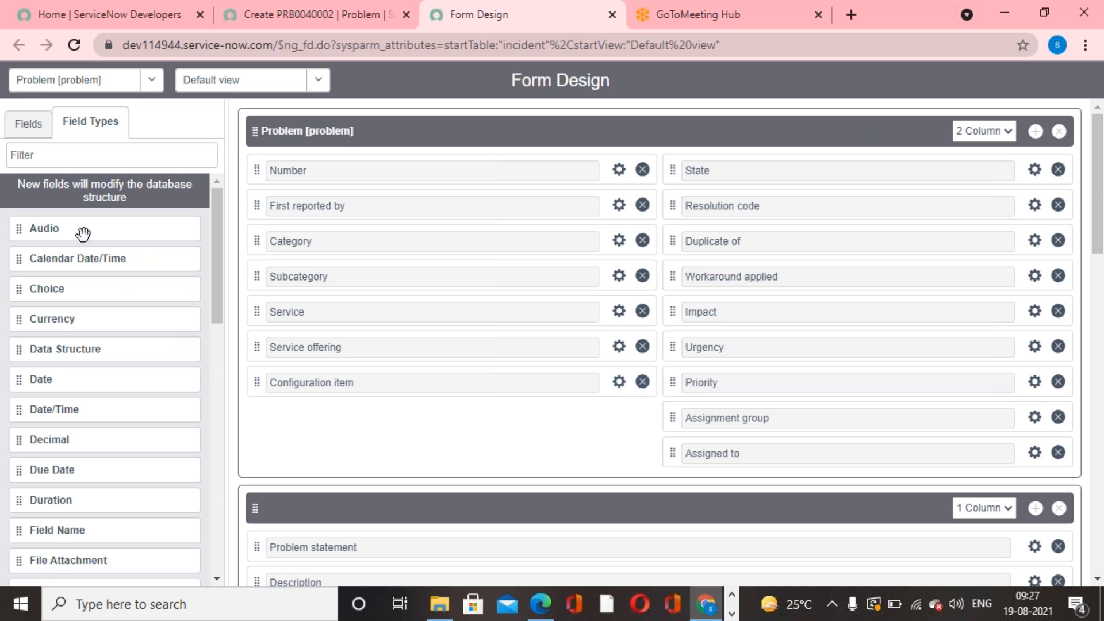
click(36, 124)
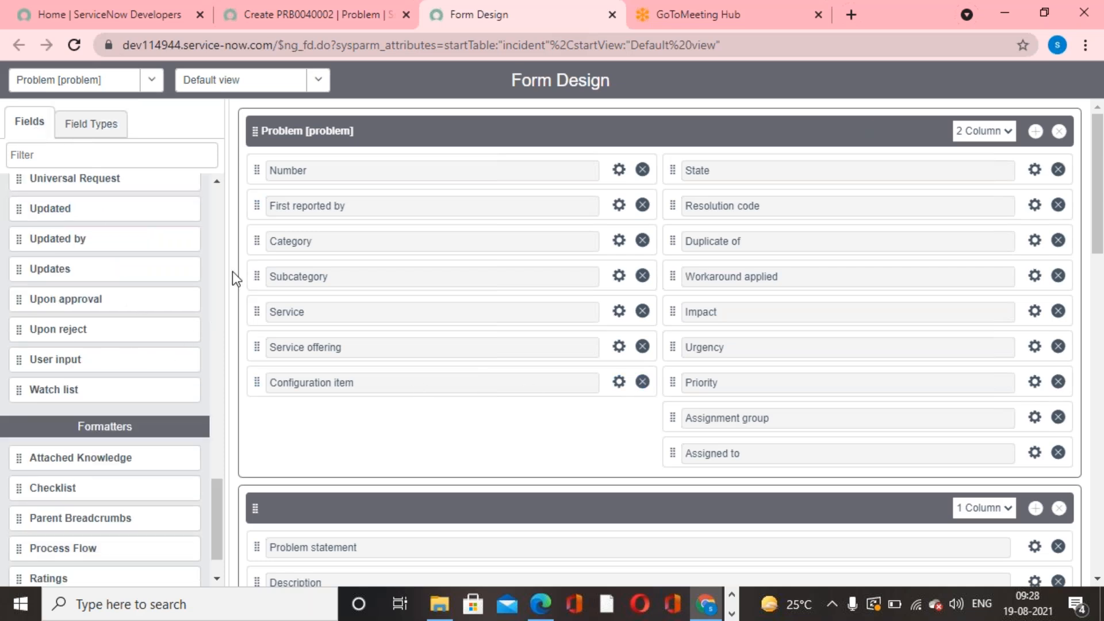
click(118, 153)
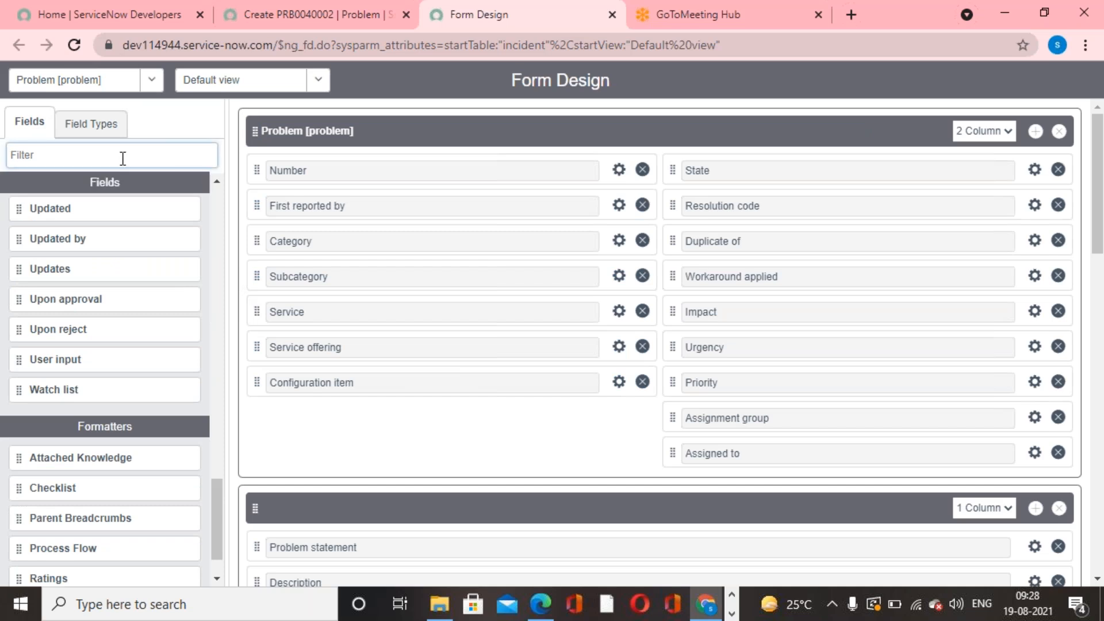
scroll(147, 449, down, 1)
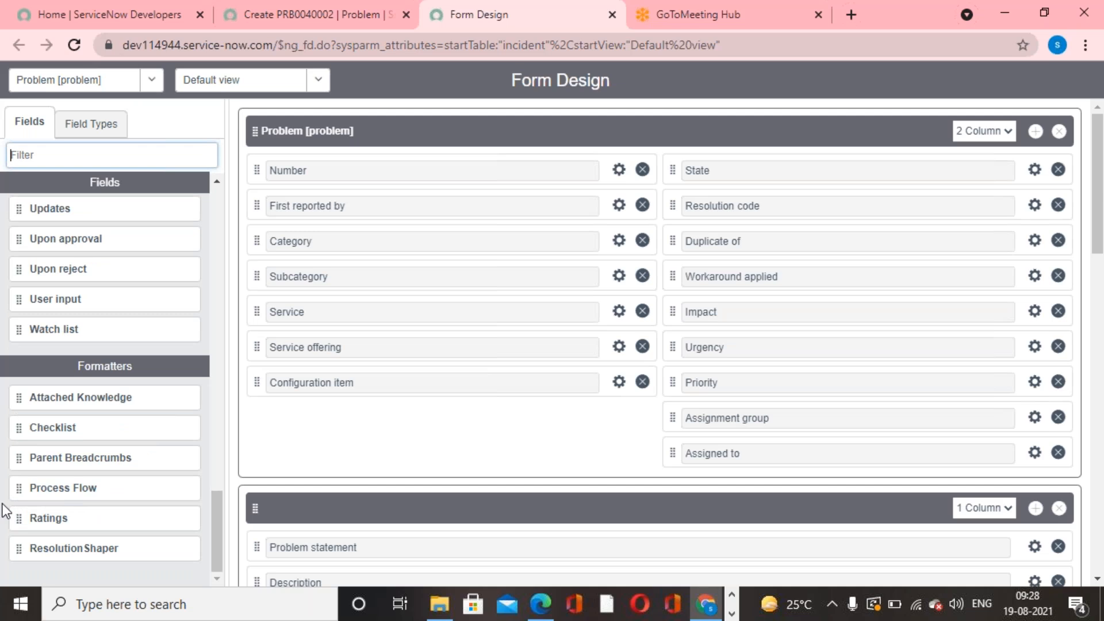
click(1034, 132)
scroll(941, 382, down, 3)
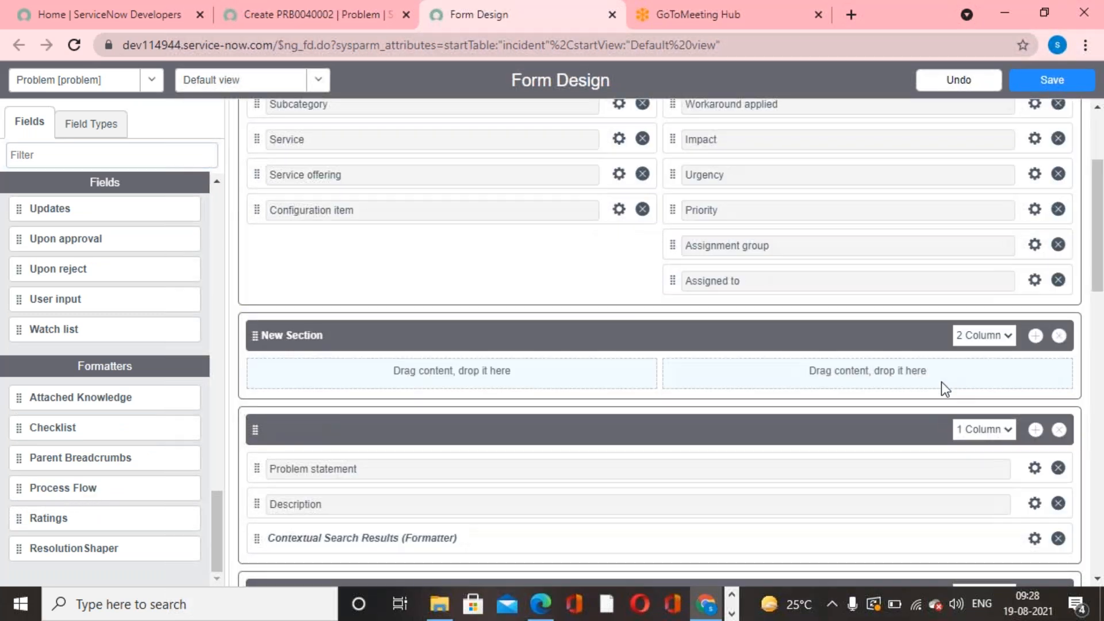
click(1013, 334)
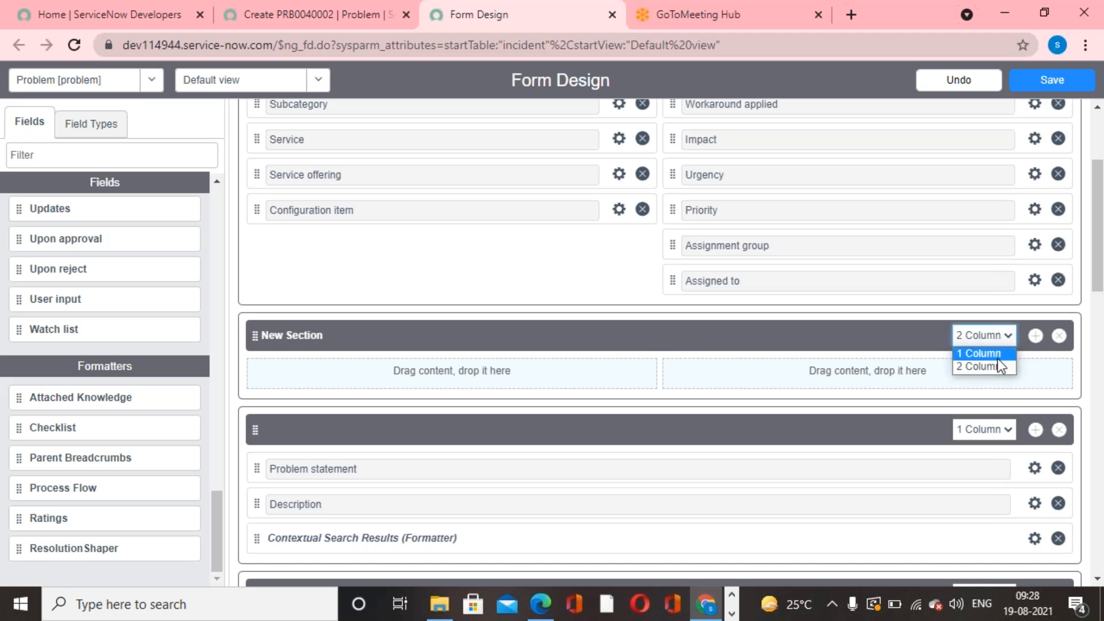
click(982, 365)
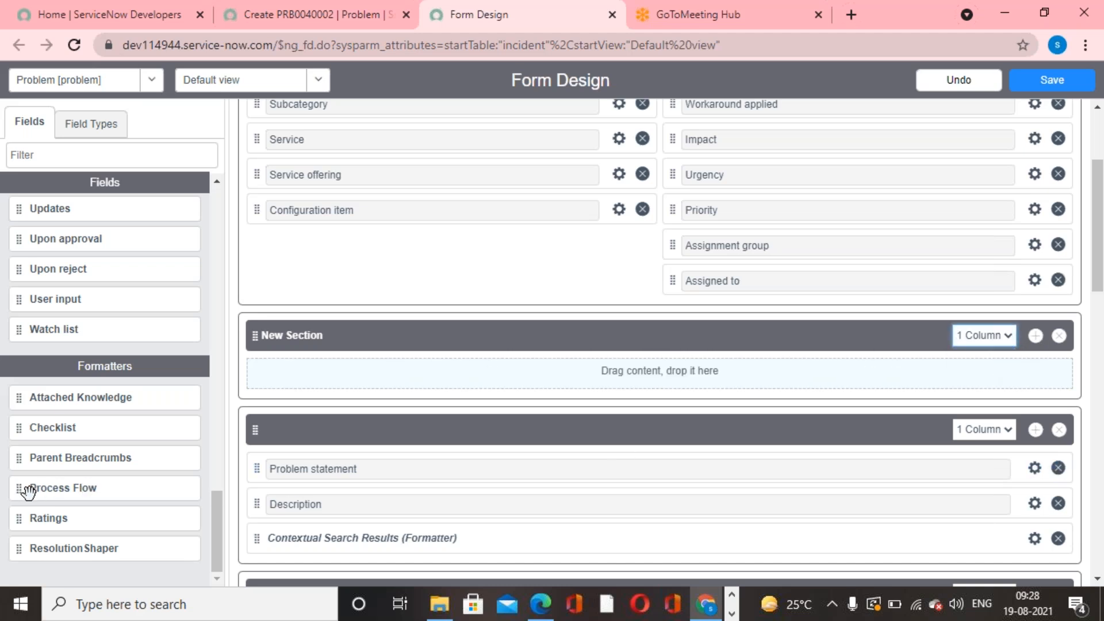
- Place the Process Flow formatter in the new section, move that section above the main Problem section, and save the design
drag(39, 490, 291, 377)
scroll(305, 402, down, 15)
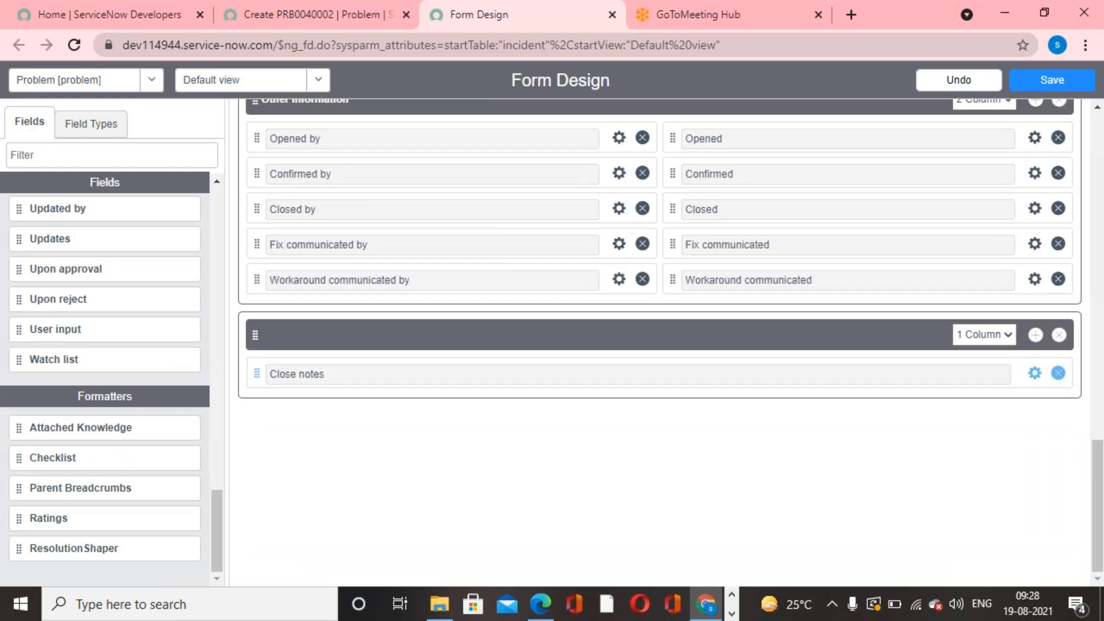
scroll(343, 443, up, 15)
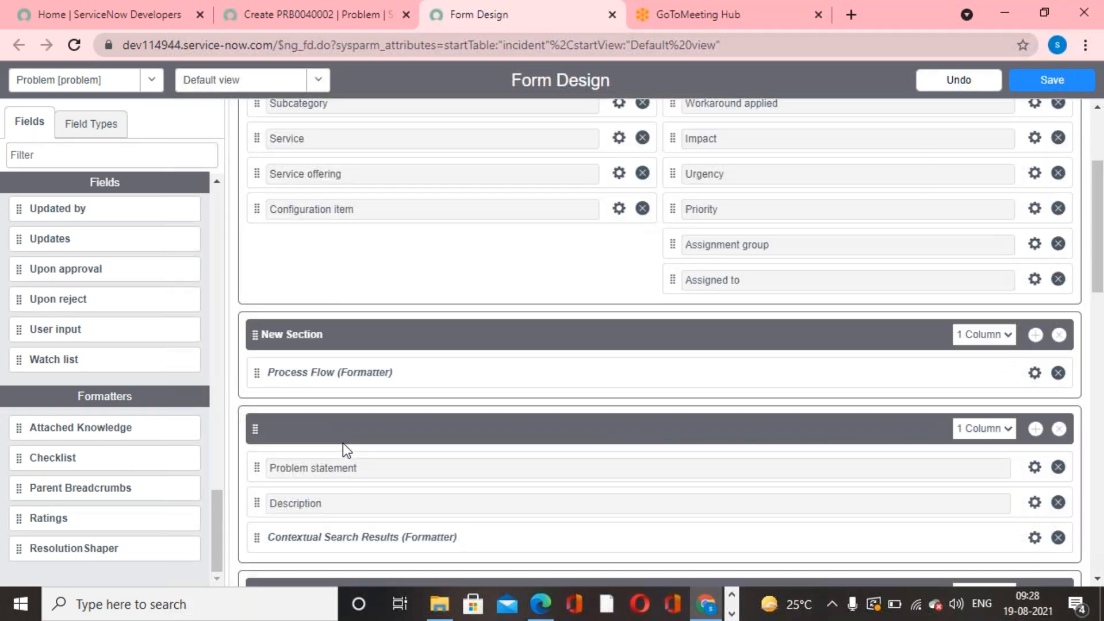
drag(256, 334, 271, 141)
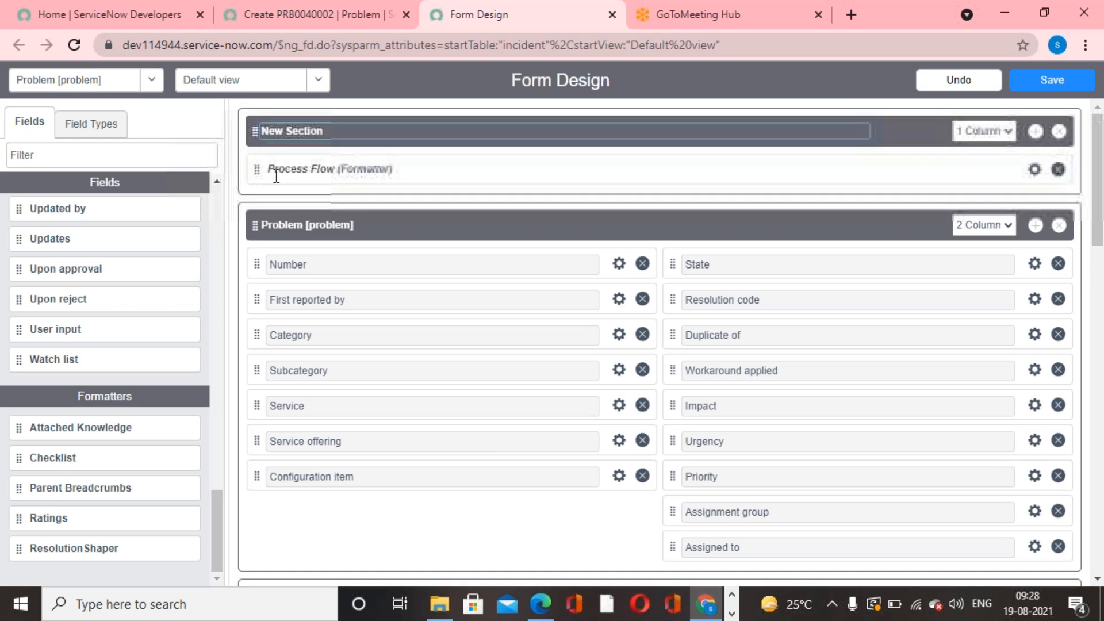
click(1079, 81)
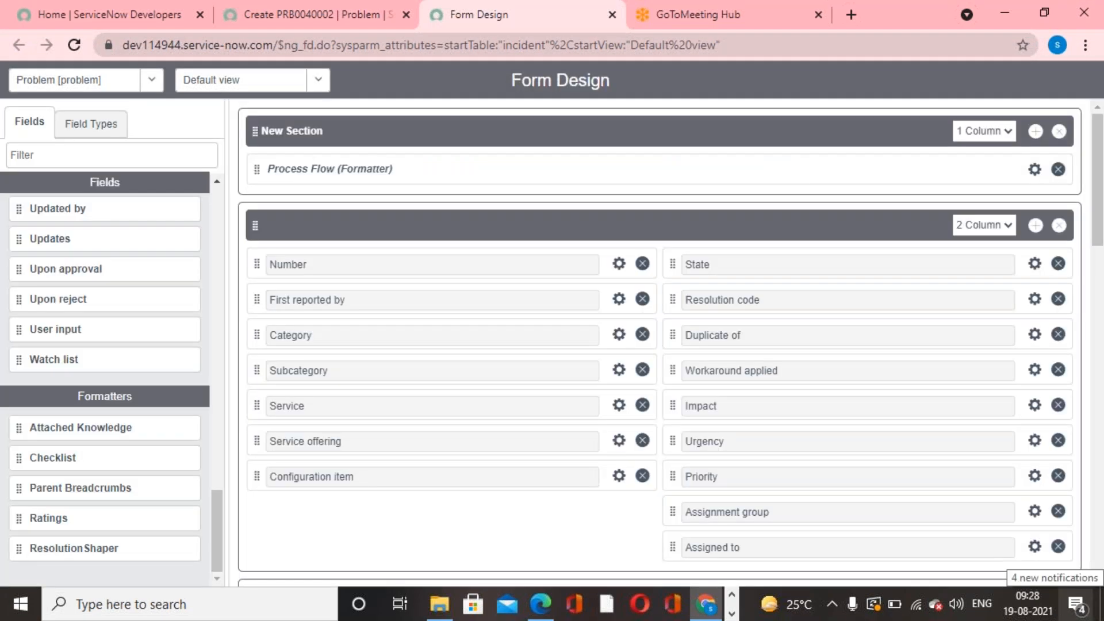
- Reload the new problem record's form to check its process flow bar
click(297, 12)
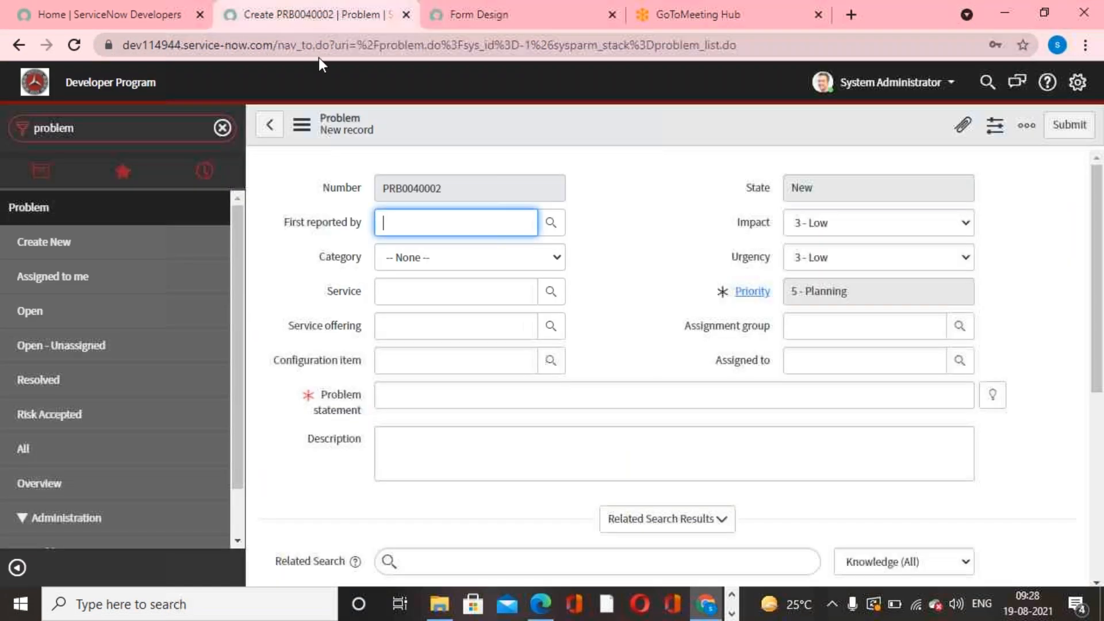
right_click(601, 126)
click(653, 273)
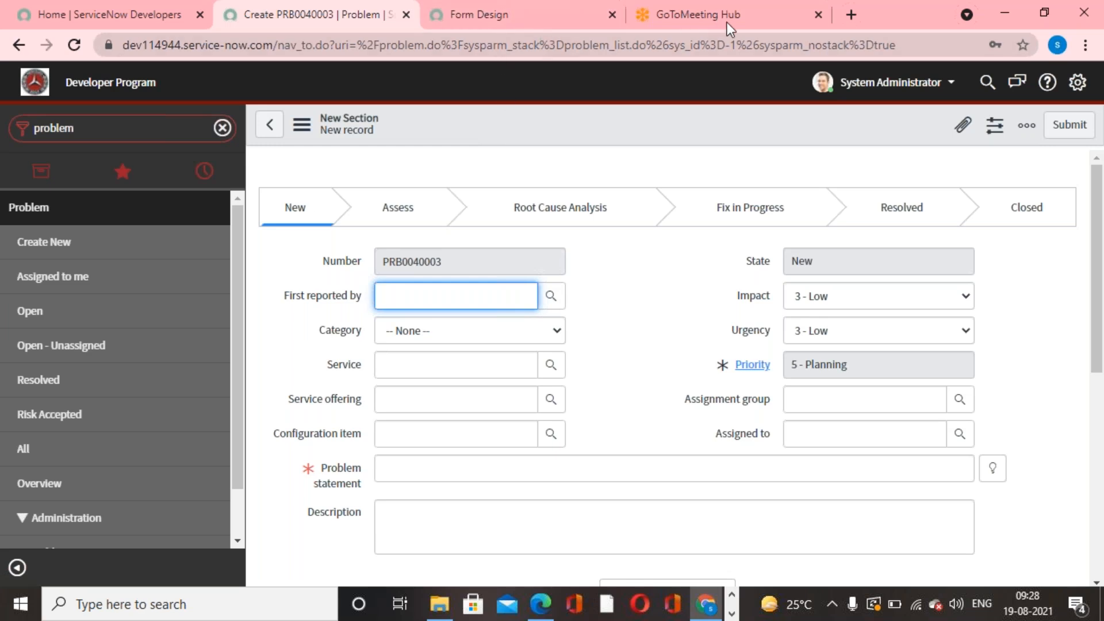
click(751, 29)
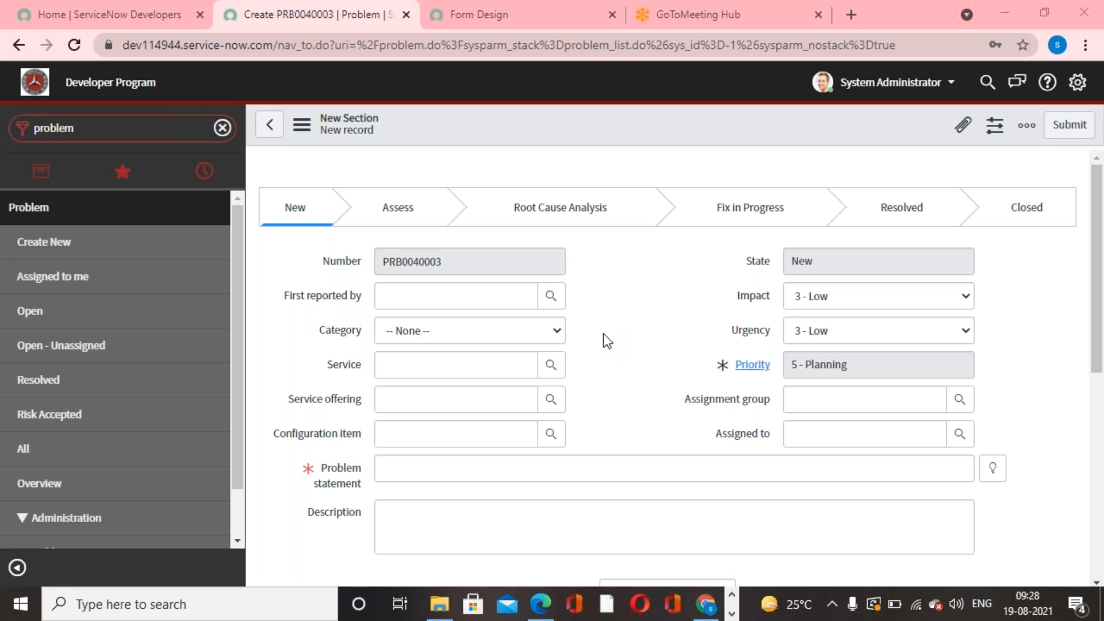
- Load the Incident [incident] table in Form Design and look through its available formatters for Process Flow
click(485, 27)
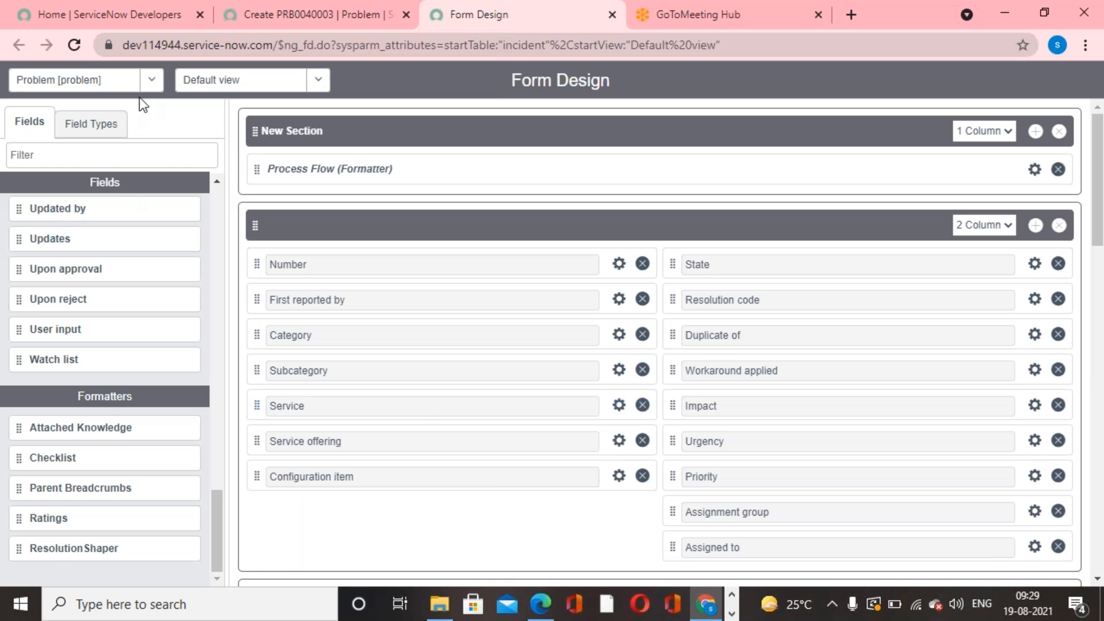
click(153, 86)
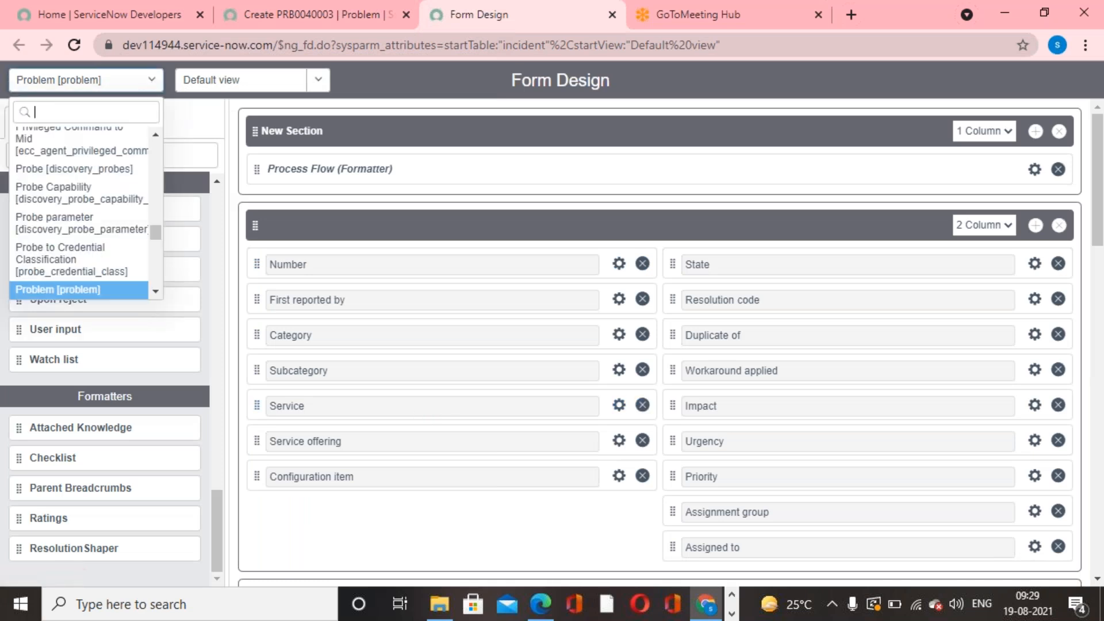
text(incident)
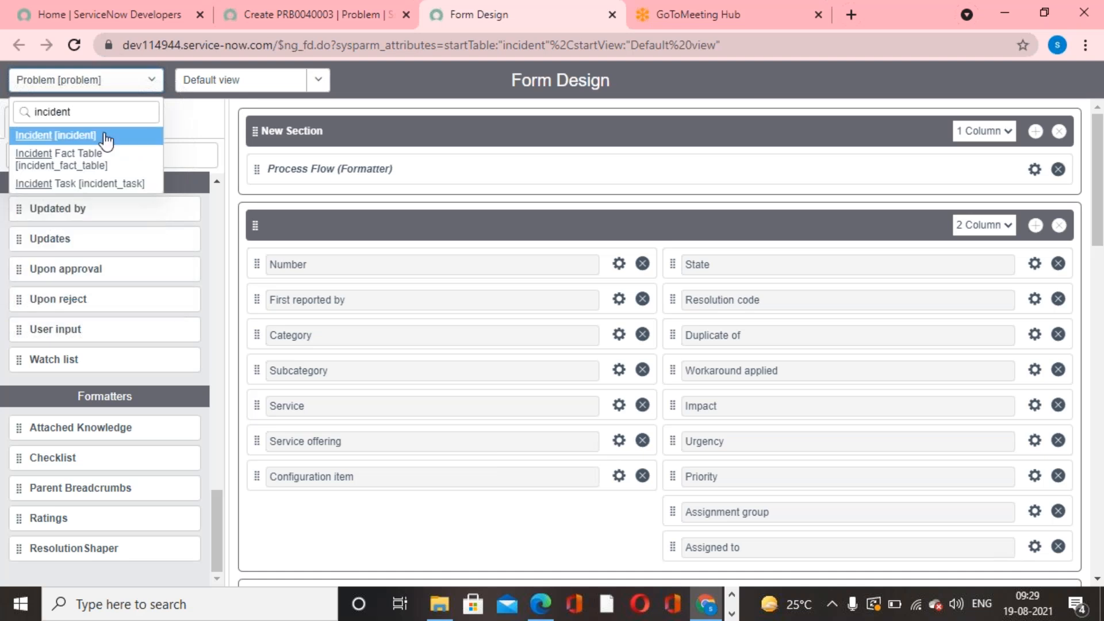
click(104, 136)
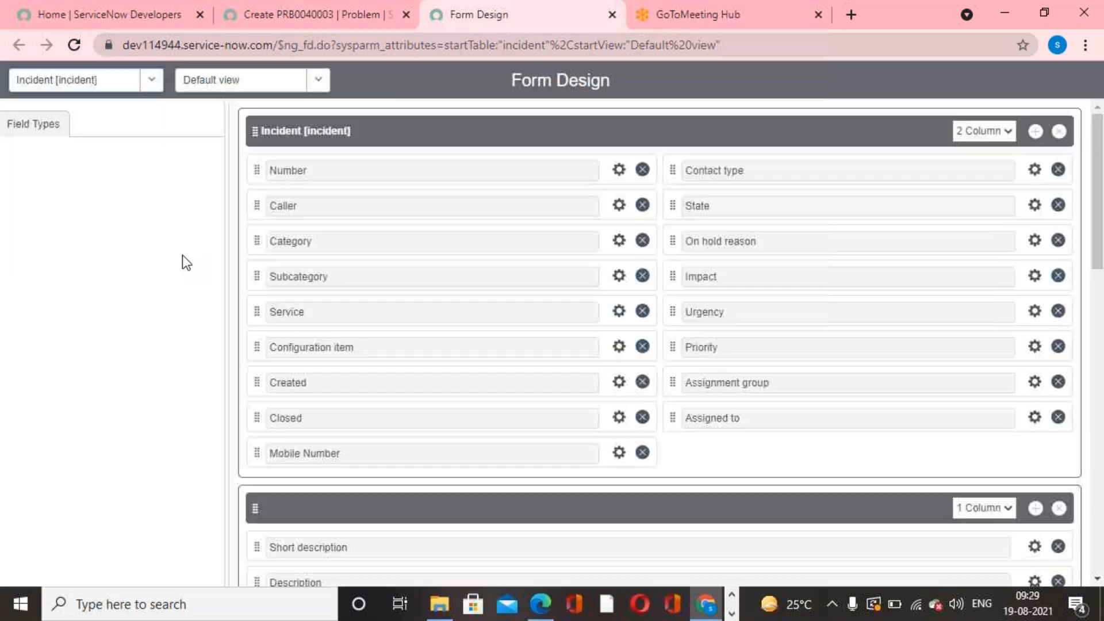
scroll(101, 374, up, 15)
scroll(101, 377, up, 10)
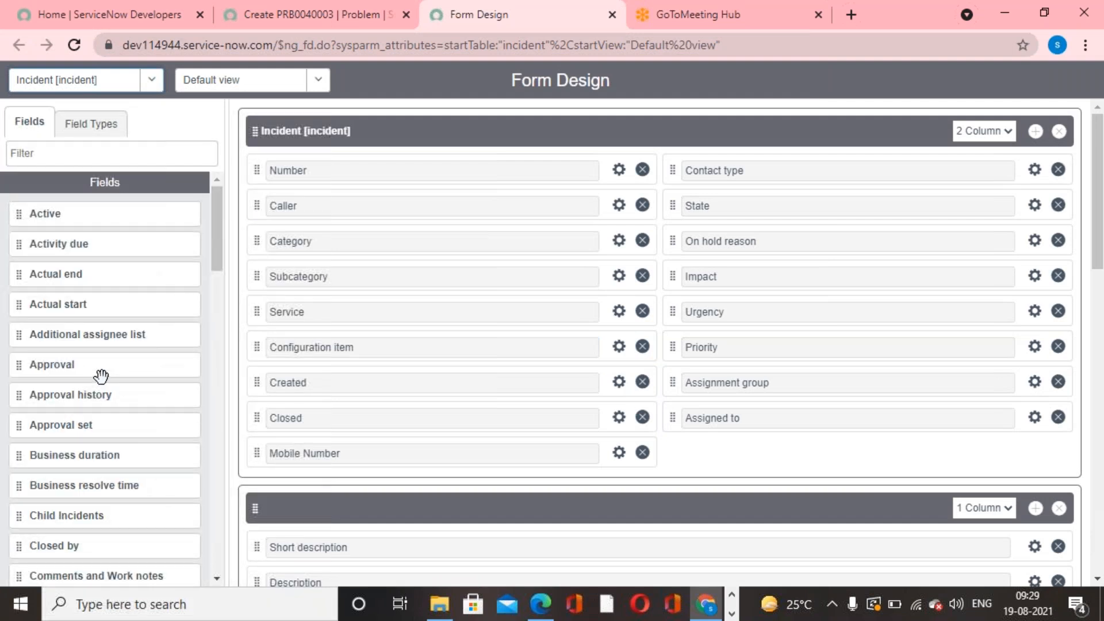
scroll(101, 377, down, 1)
scroll(90, 474, down, 15)
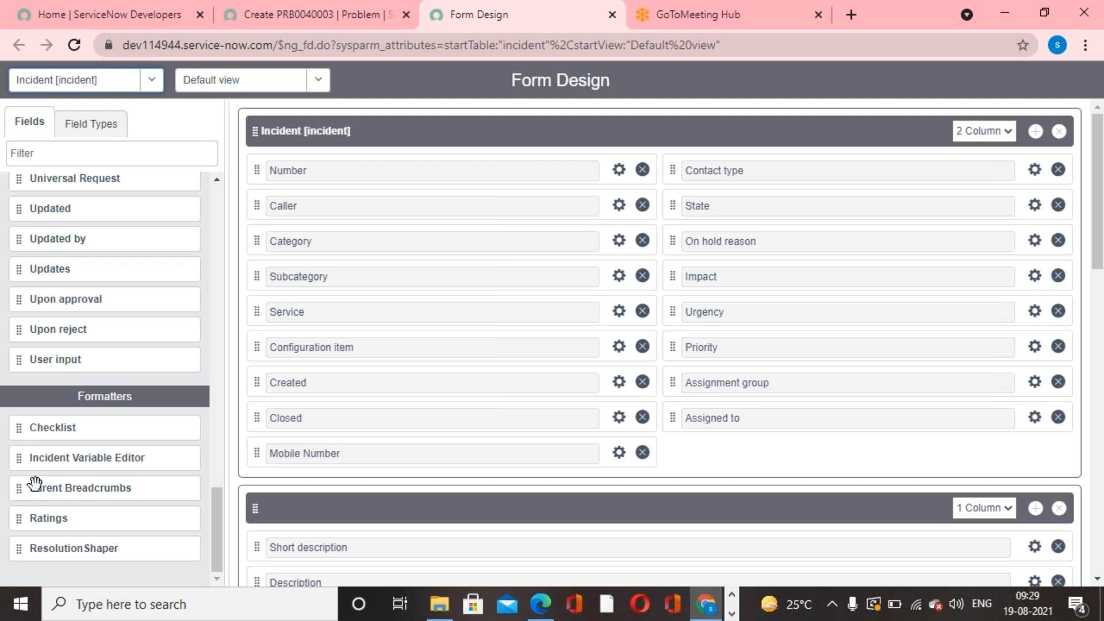
scroll(82, 536, up, 15)
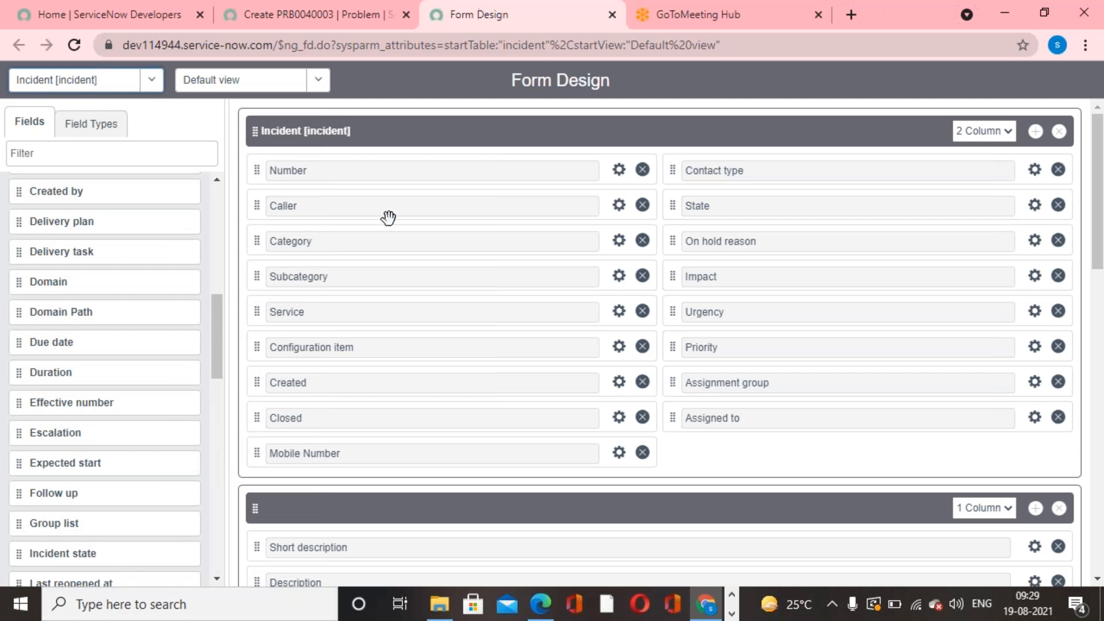
- Filter the modules for "Incident" and open a new incident record to inspect its form
click(278, 19)
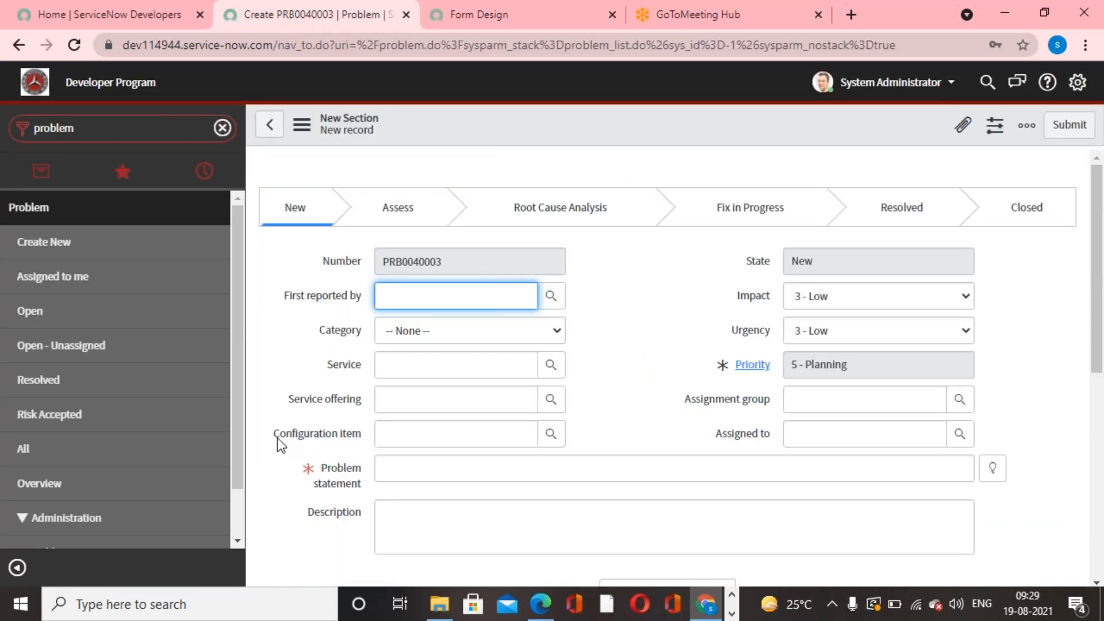
double_click(112, 131)
text(Incidnet)
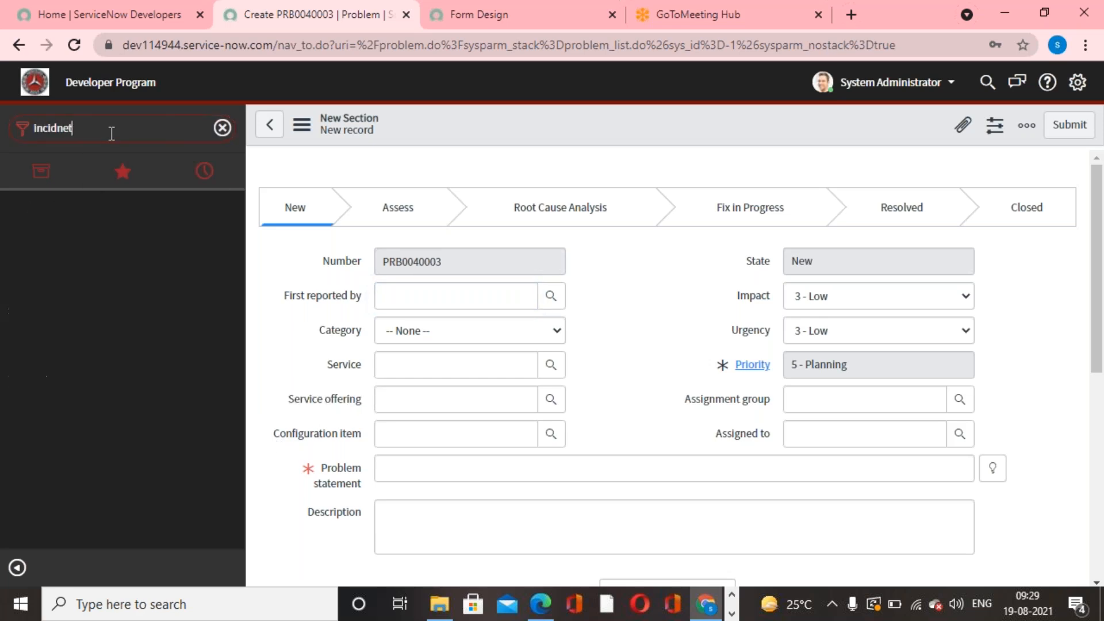
key(BackSpace)
key(BackSpace)
key(BackSpace)
key(BackSpace)
key(BackSpace)
text(ident)
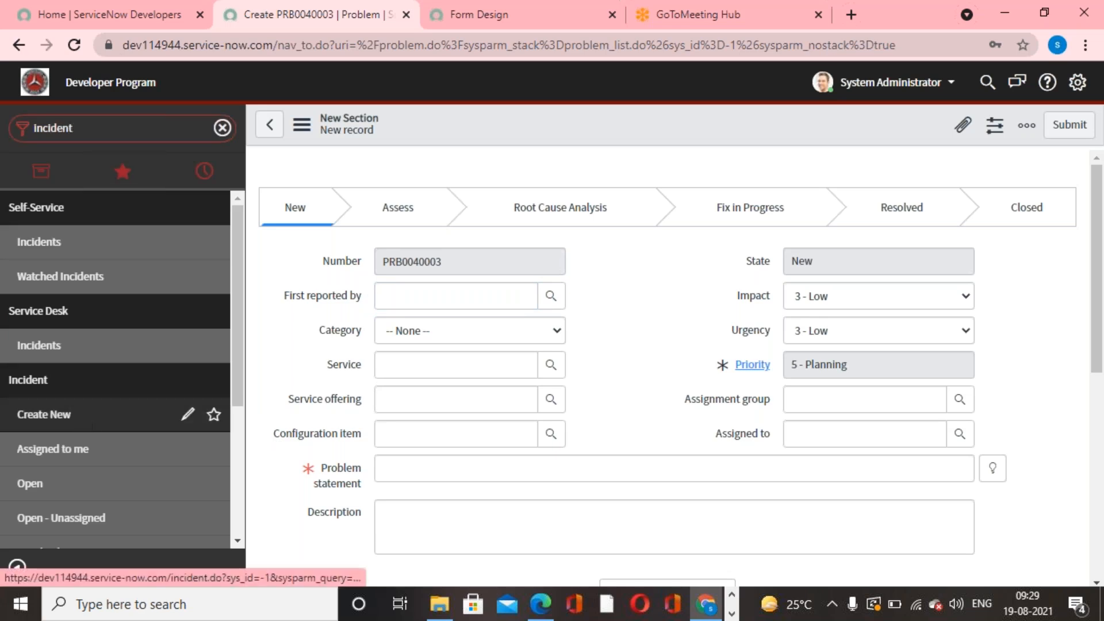
click(86, 420)
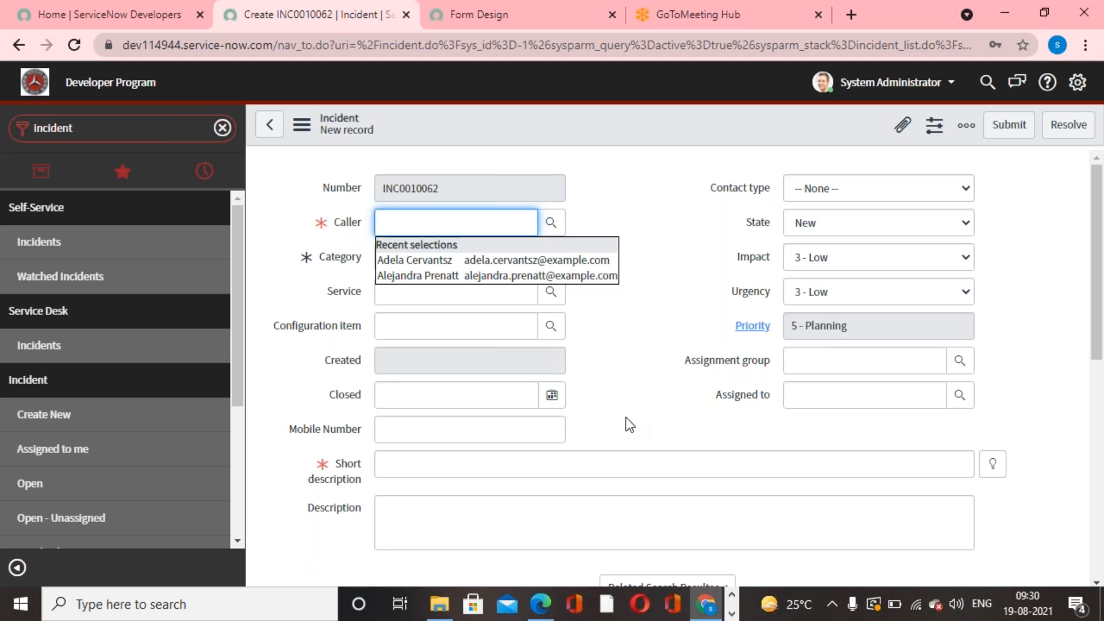
- Filter the modules for "process flow" and open the Process Flow list of flow formatters
click(119, 126)
text(p)
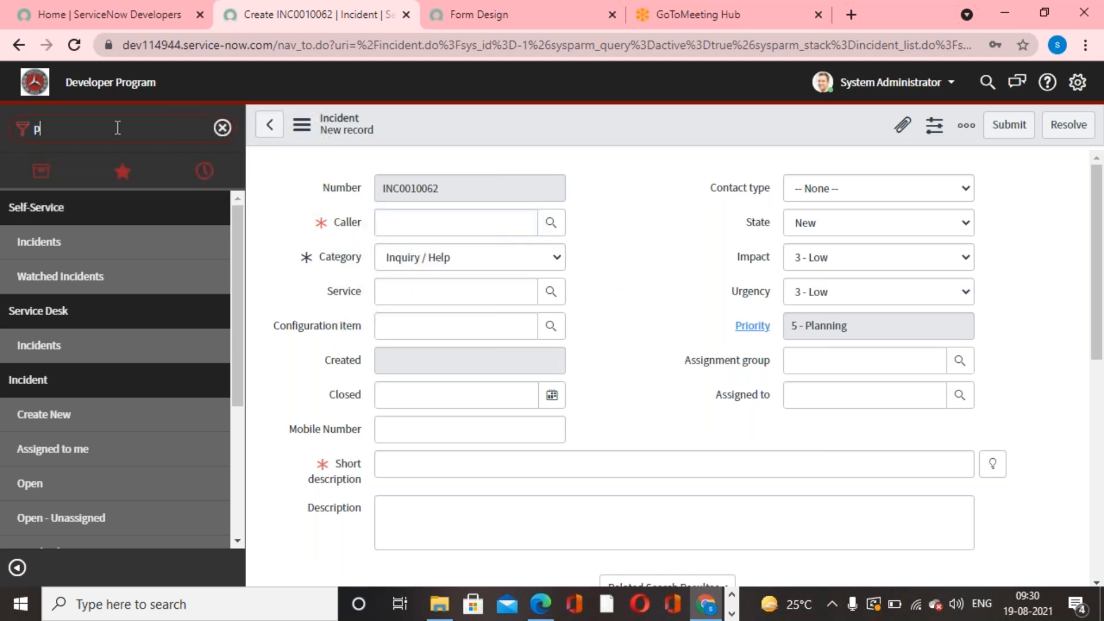
text(rocess flow)
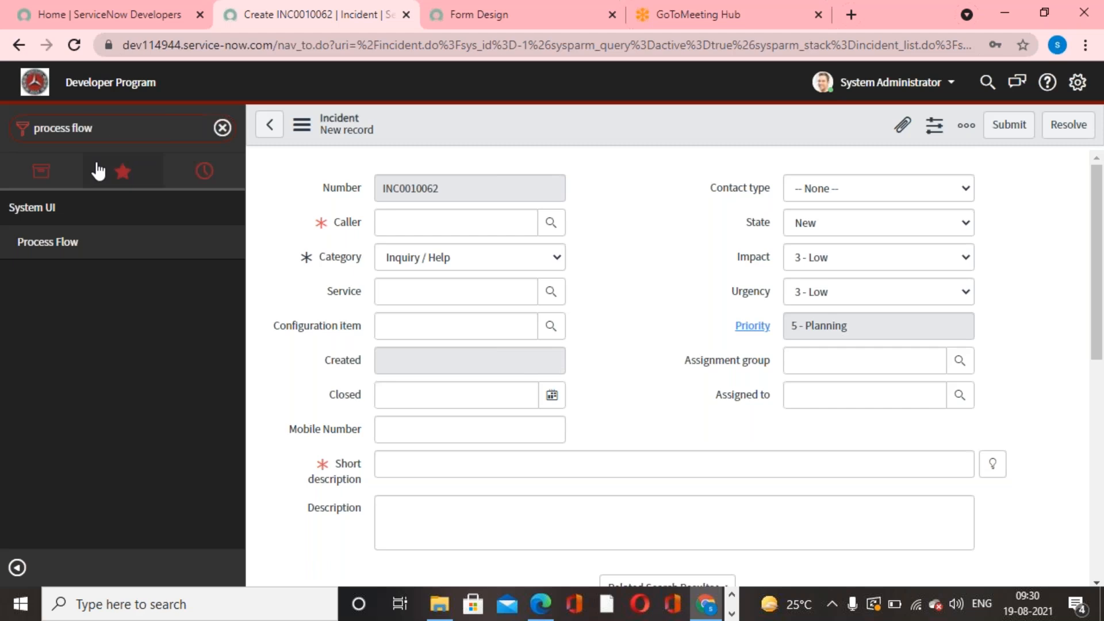
click(47, 242)
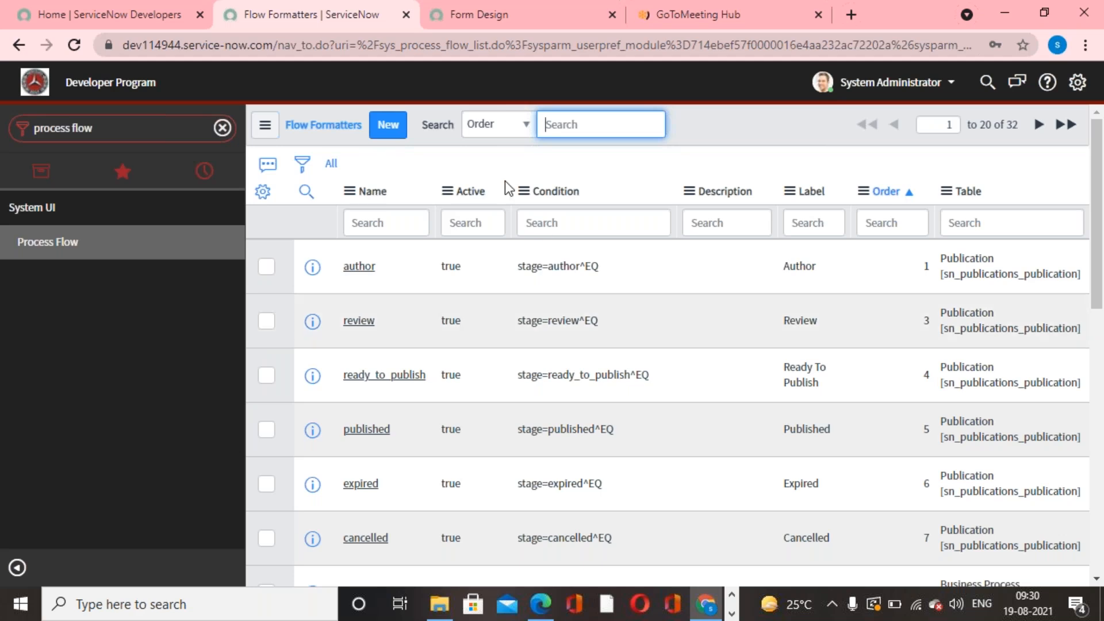
- Create a new flow formatter record and set its table to Incident [incident]
click(394, 130)
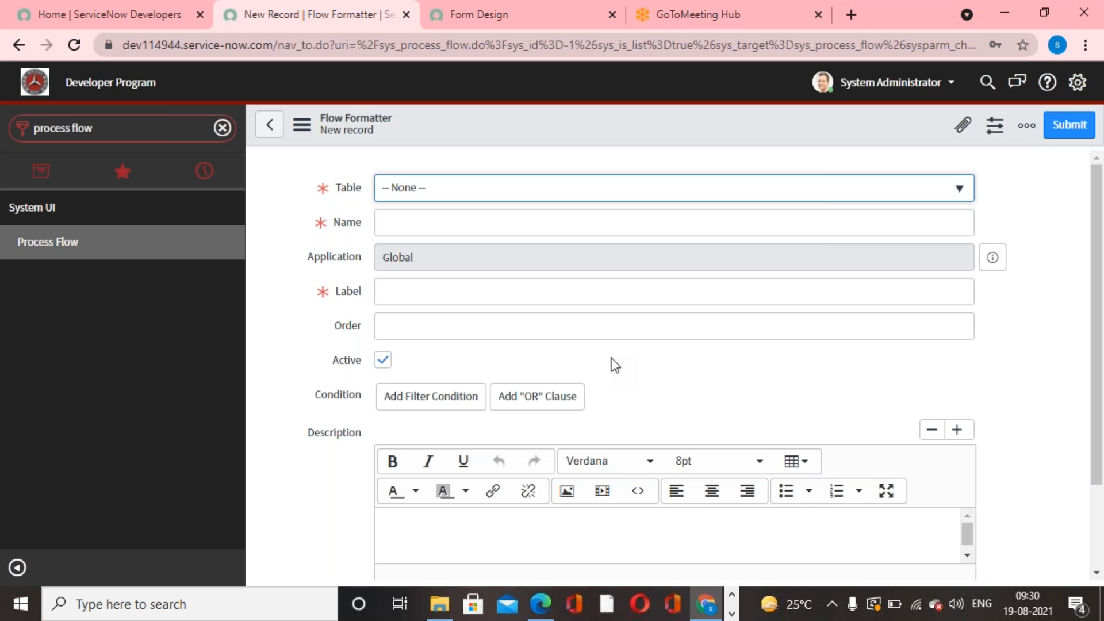
click(623, 196)
text(incident)
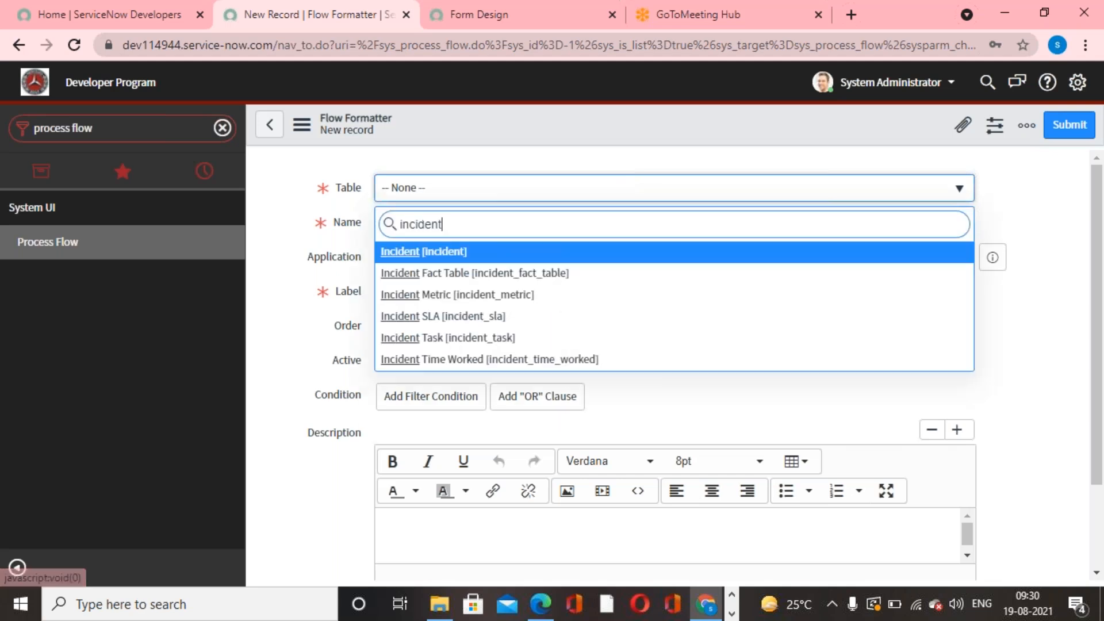
click(465, 253)
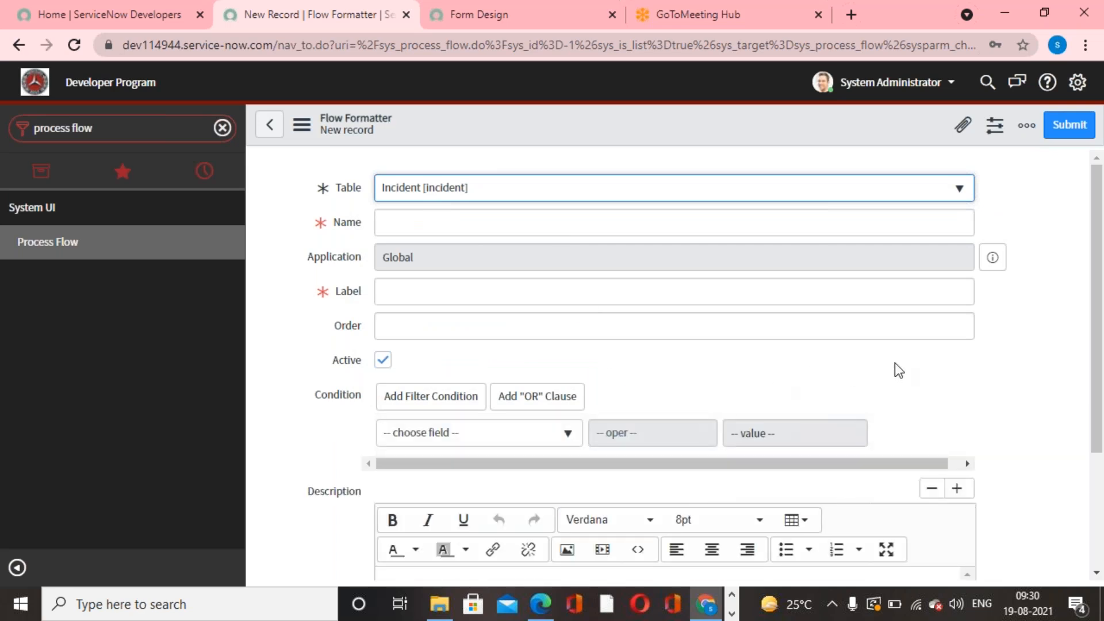
- Set the flow formatter's condition to State is New
scroll(903, 368, down, 3)
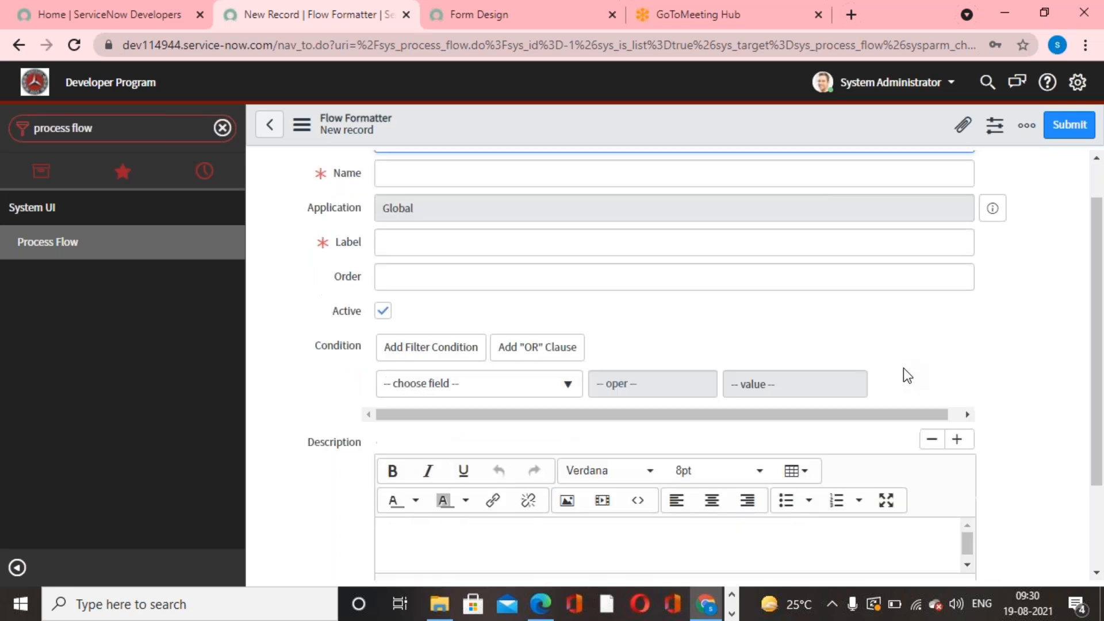
scroll(905, 372, up, 3)
click(571, 438)
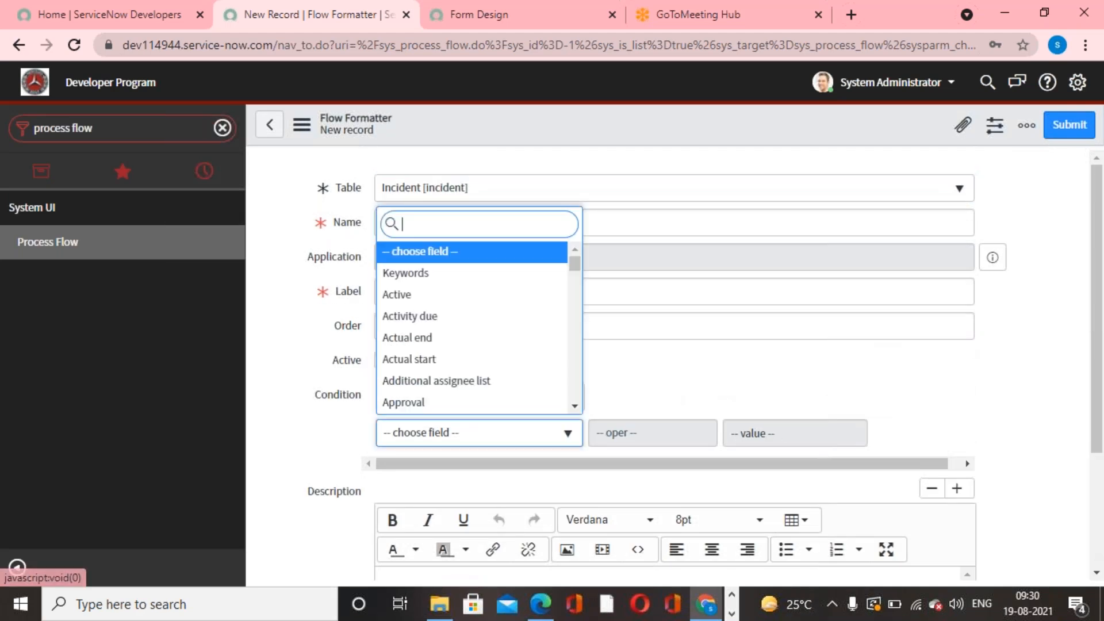
text(state)
key(Down)
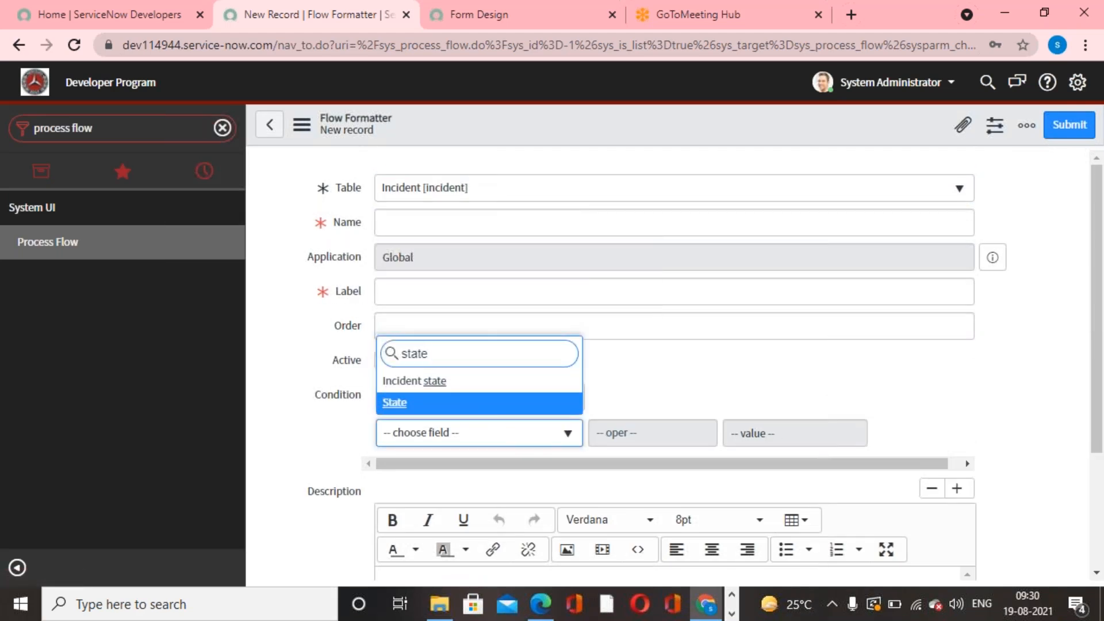
click(482, 412)
click(795, 432)
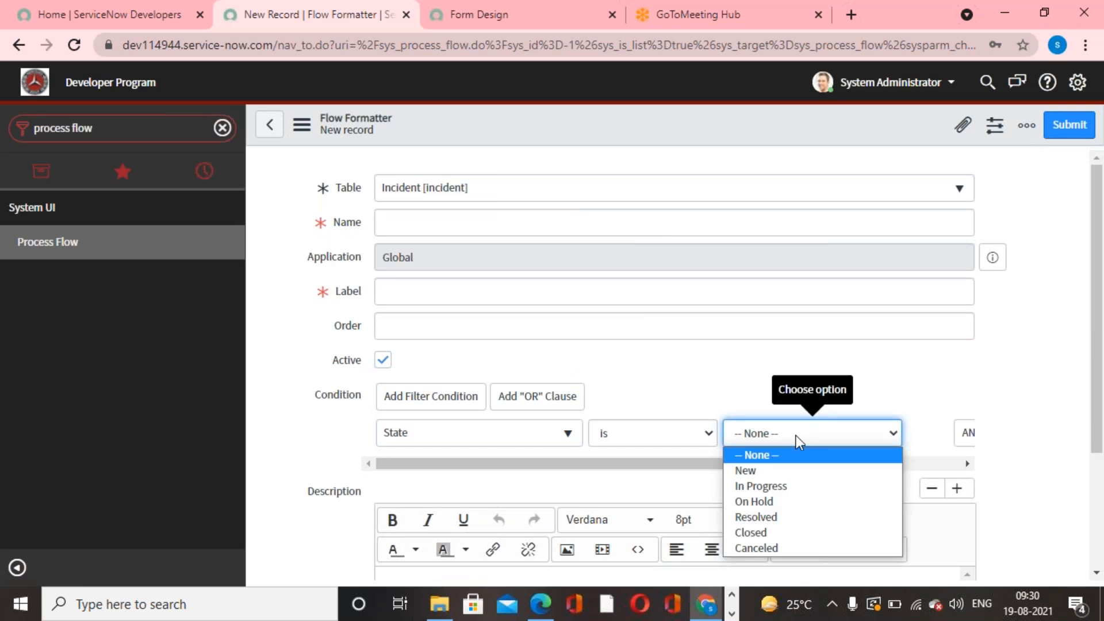
click(782, 475)
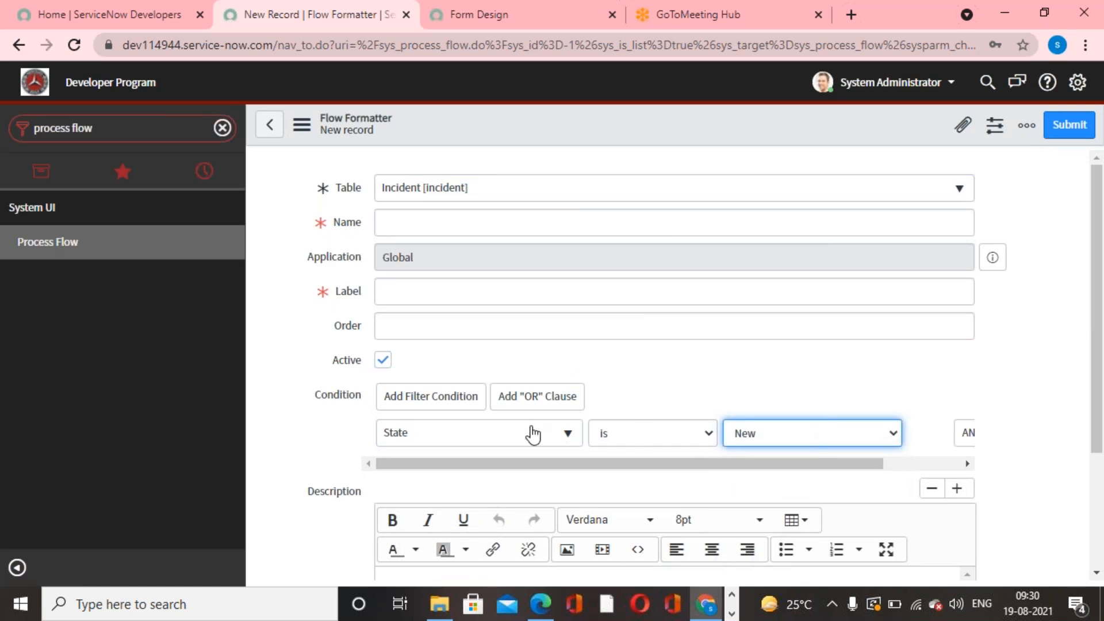
- Name and label the flow formatter "New", set its order to 100, and submit the record
click(471, 227)
text(New)
drag(464, 229, 350, 229)
key(ctrl+c)
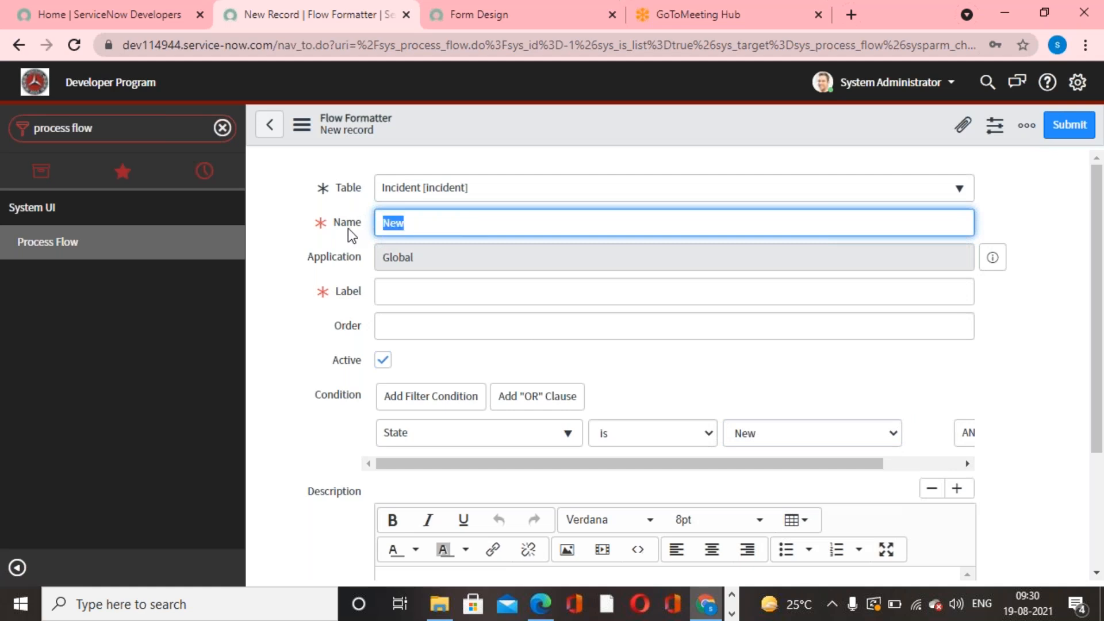
click(419, 291)
key(ctrl+v)
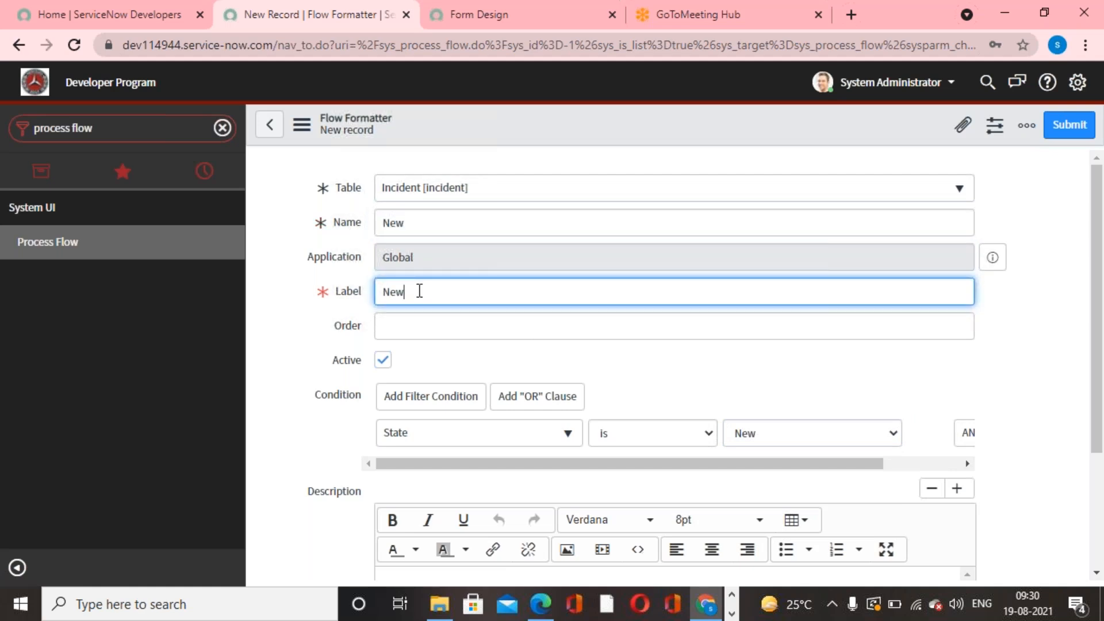
click(909, 331)
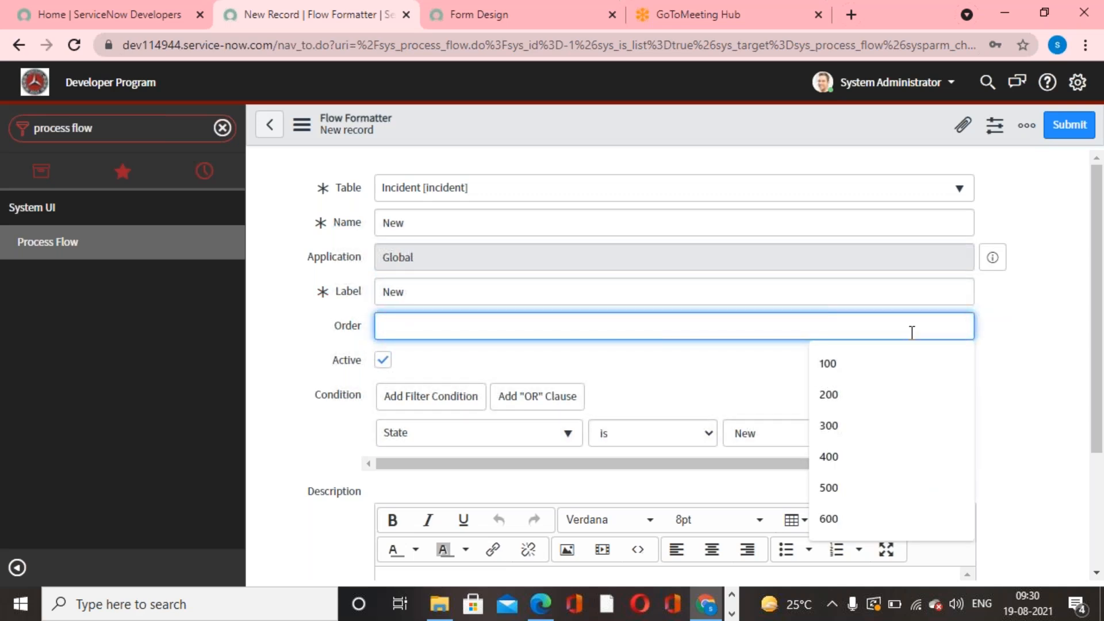
text(100)
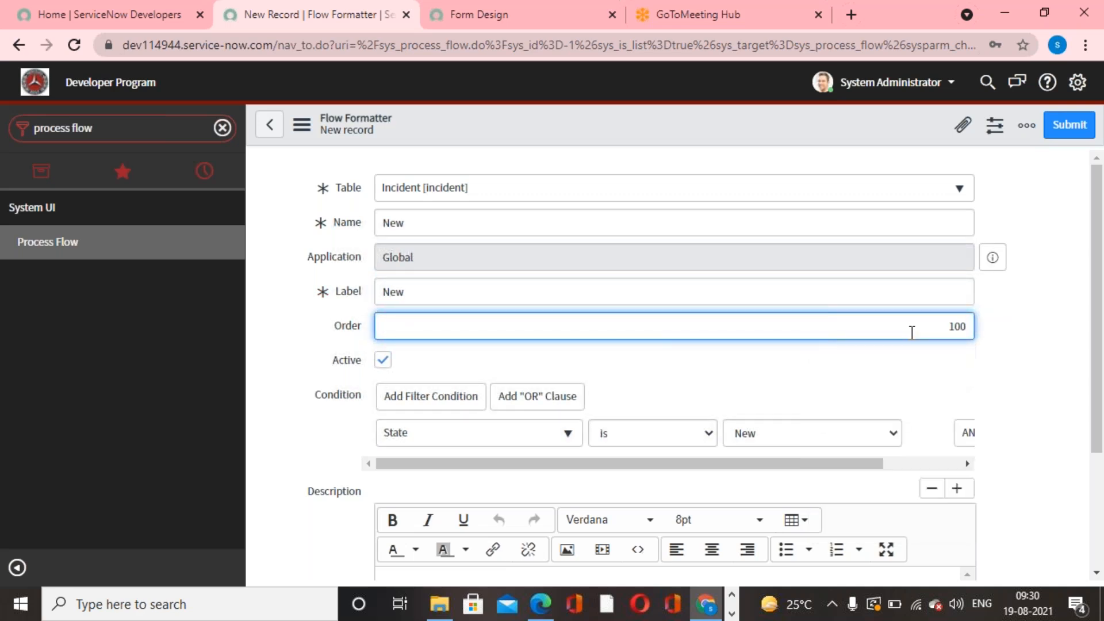
click(1066, 127)
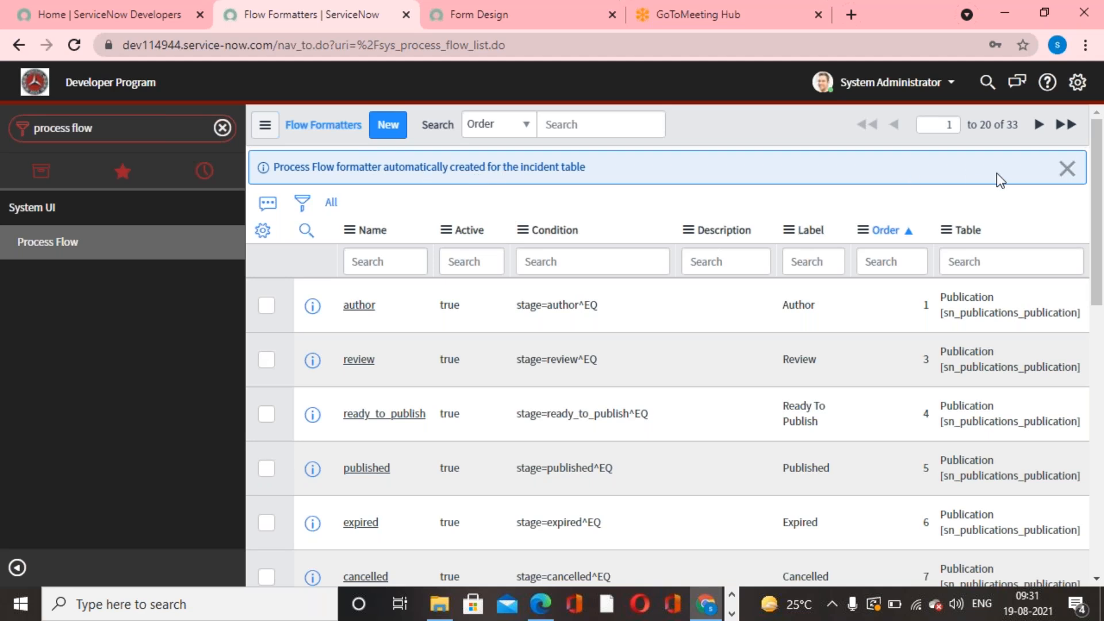
click(1065, 169)
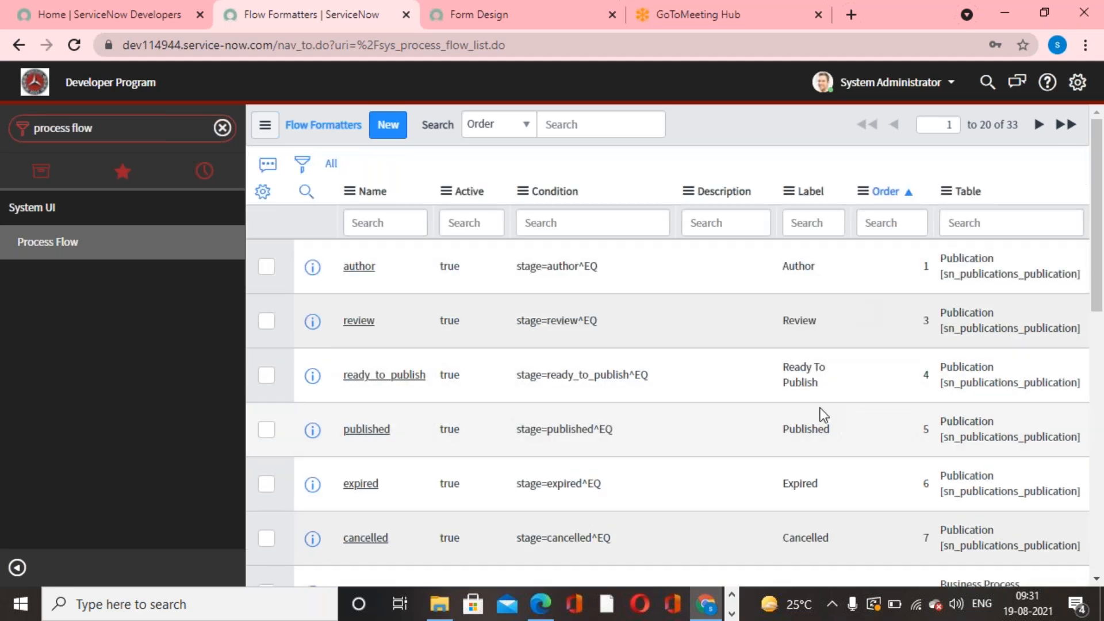
- Reload the Incident table in Form Design and look for Process Flow among its available formatters
click(460, 28)
click(79, 46)
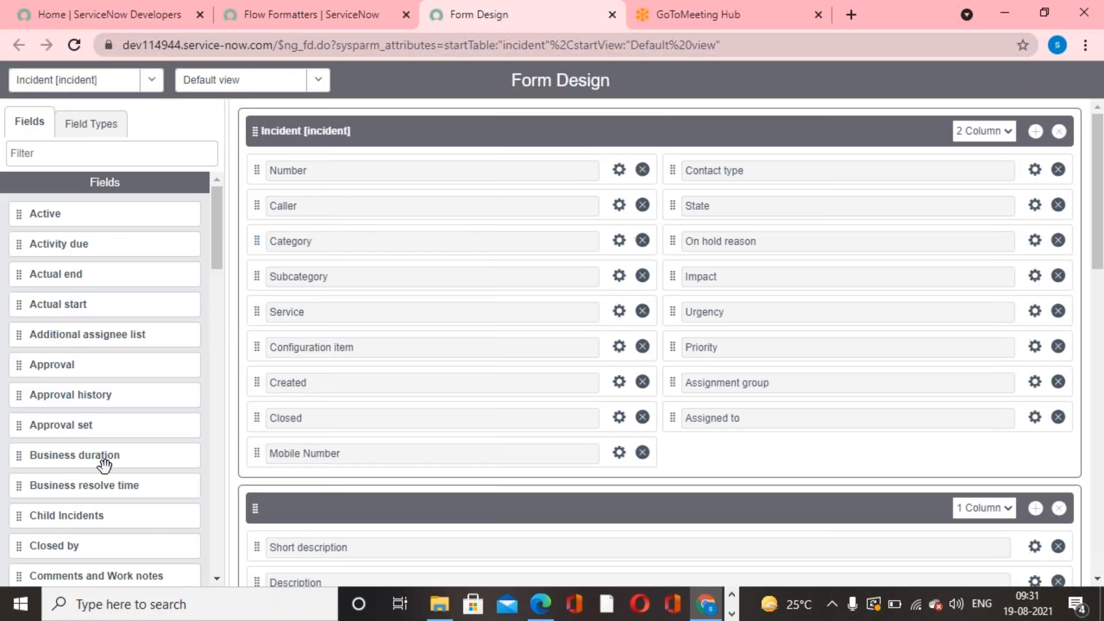
scroll(104, 464, down, 20)
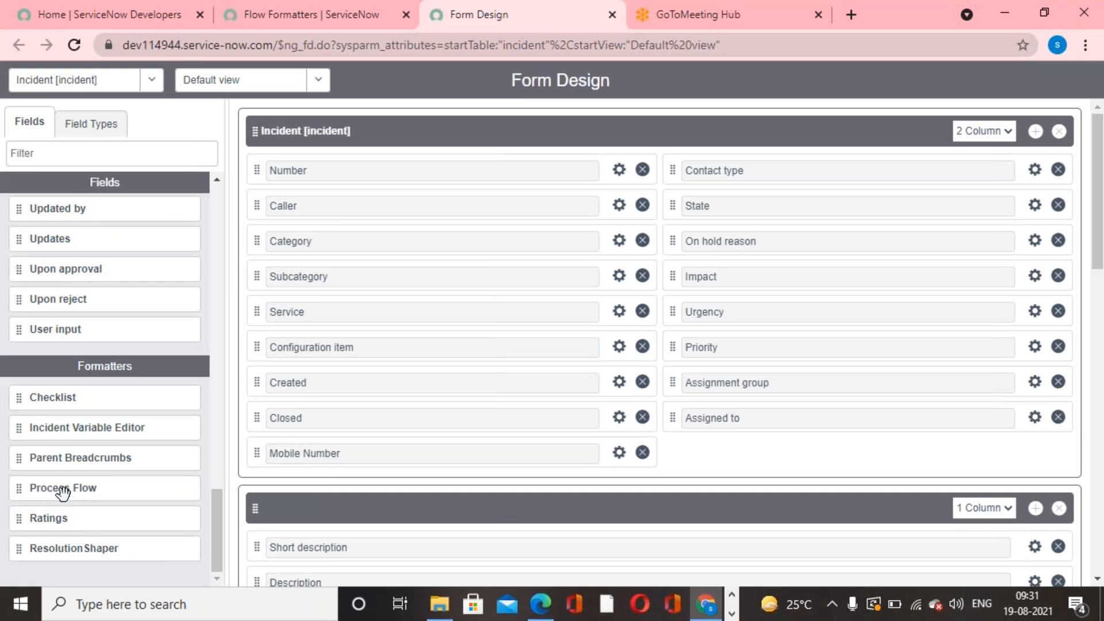
- Add a one-column section to the incident form and place the Process Flow formatter in it
click(1035, 131)
scroll(1005, 425, down, 3)
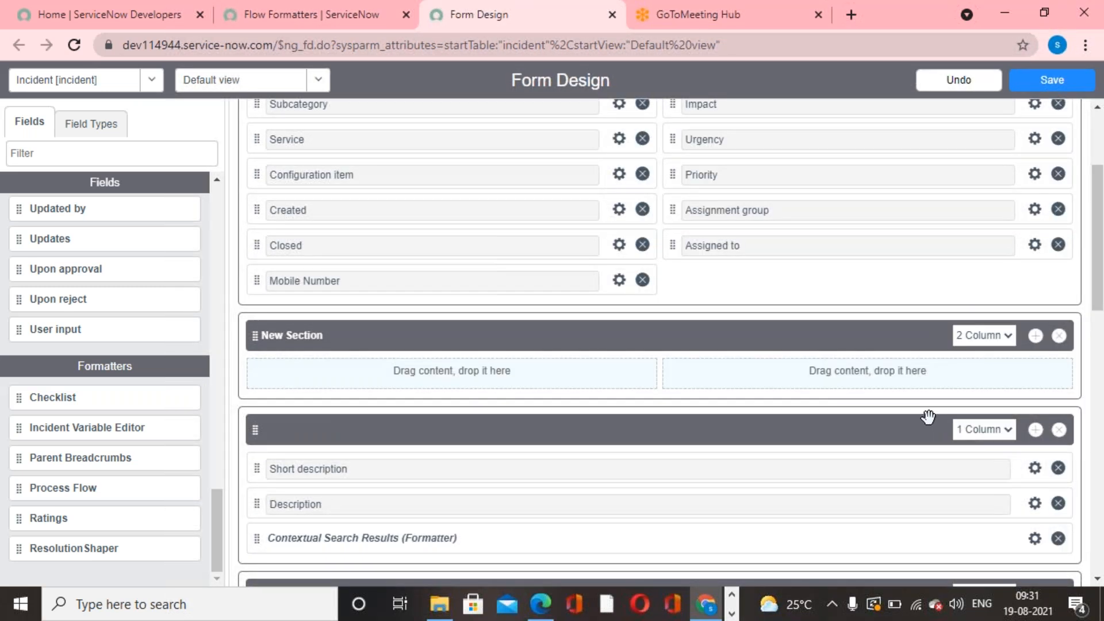
click(1007, 335)
click(994, 352)
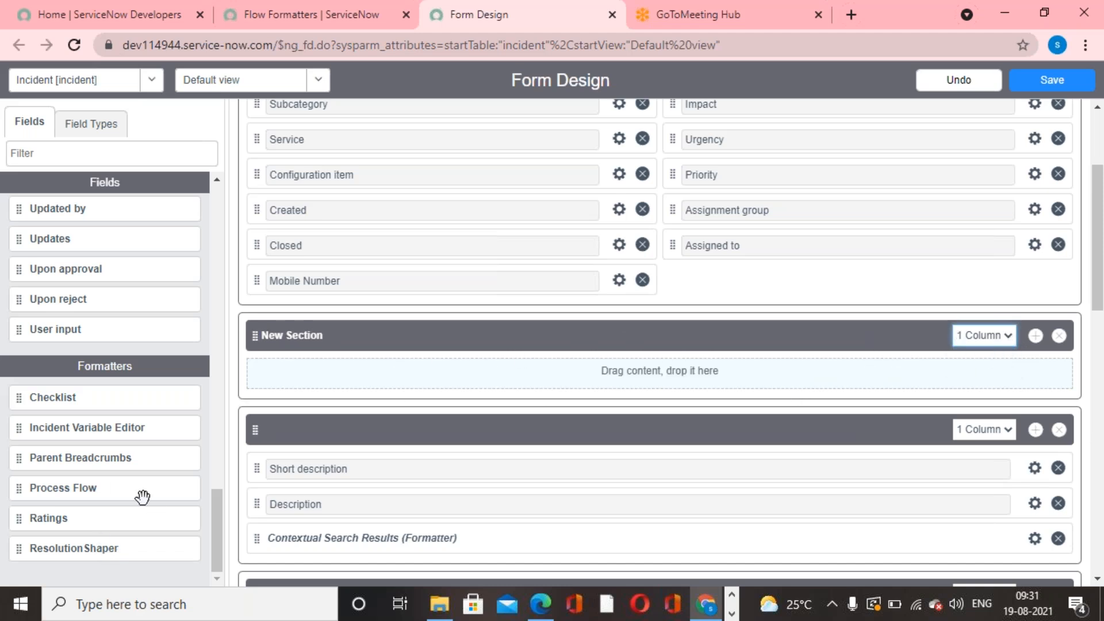
drag(142, 483, 282, 371)
scroll(517, 422, down, 10)
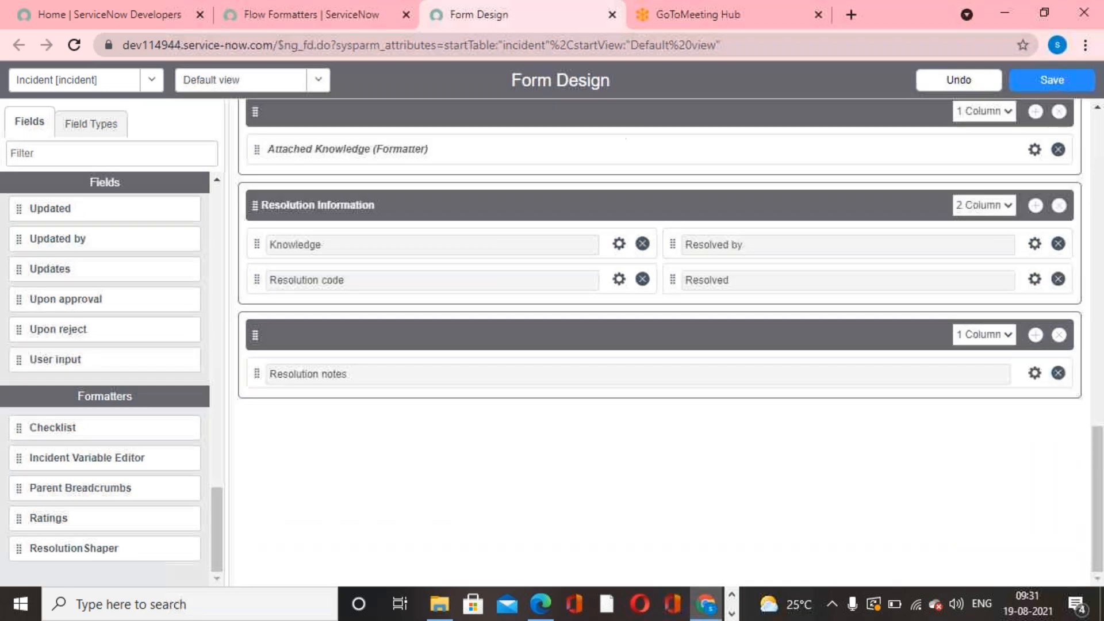
scroll(516, 422, up, 15)
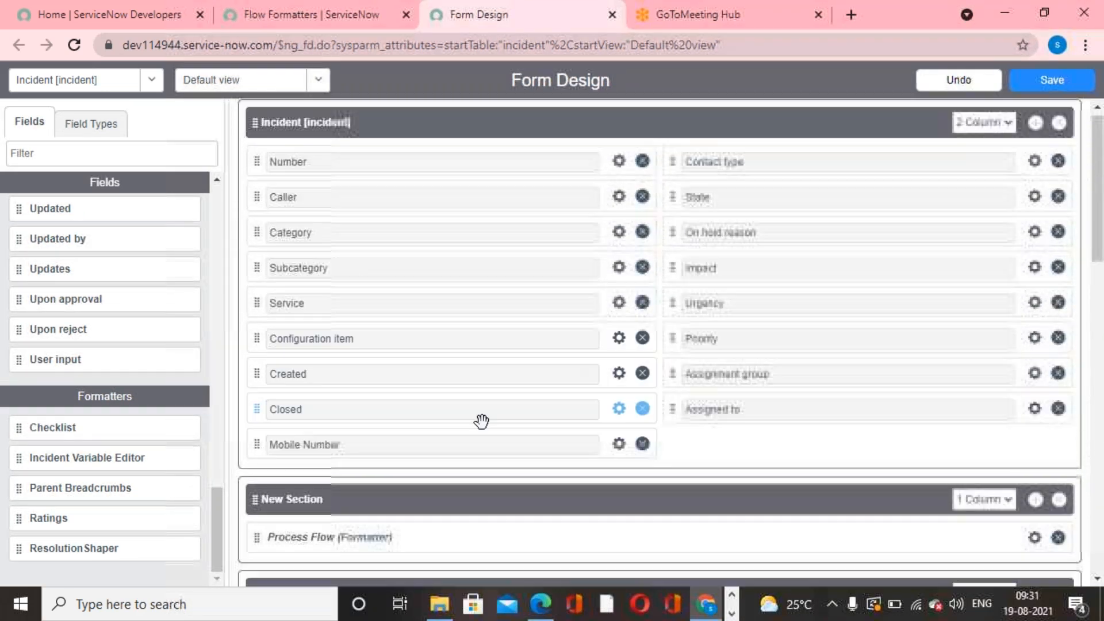
- Move the section holding the Process Flow formatter above all other sections and save the form design
drag(254, 498, 266, 120)
scroll(456, 423, down, 15)
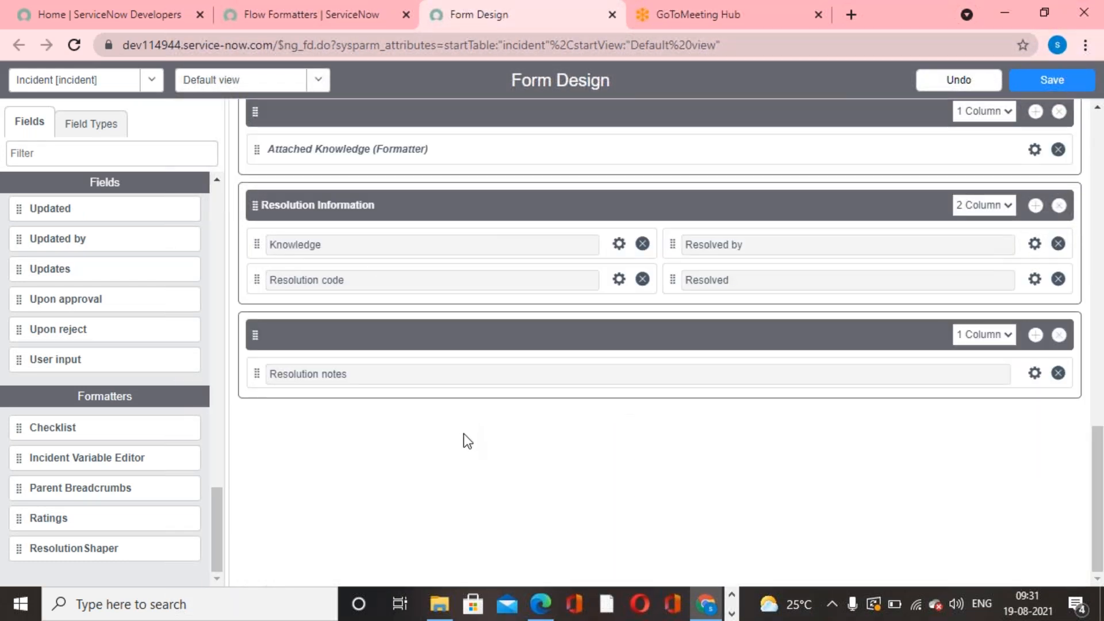
scroll(470, 442, up, 2)
scroll(470, 443, up, 13)
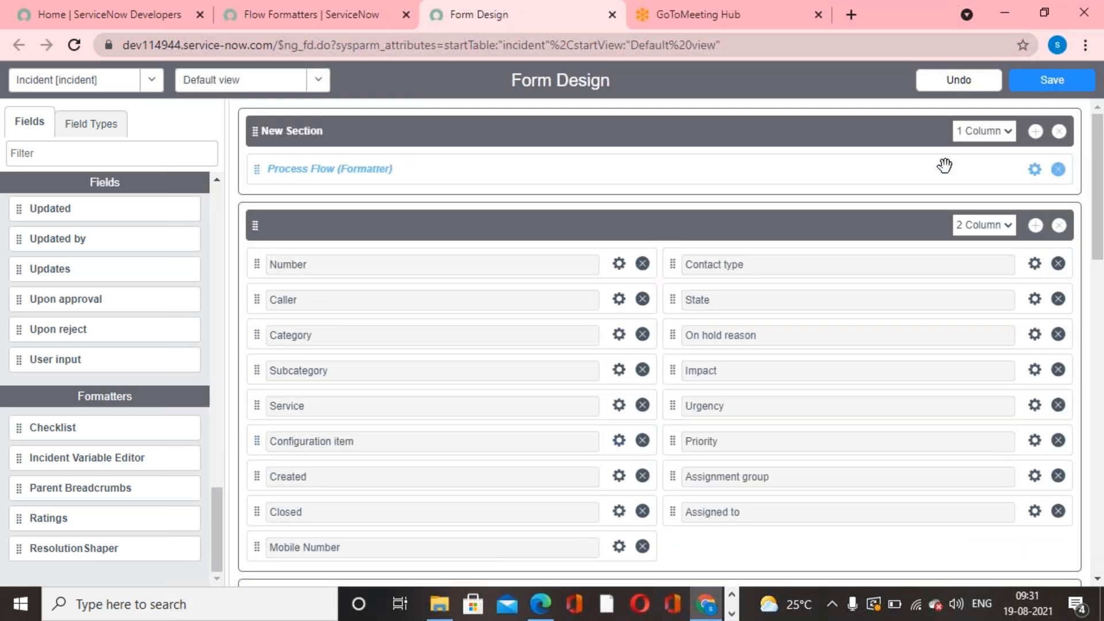
click(1060, 79)
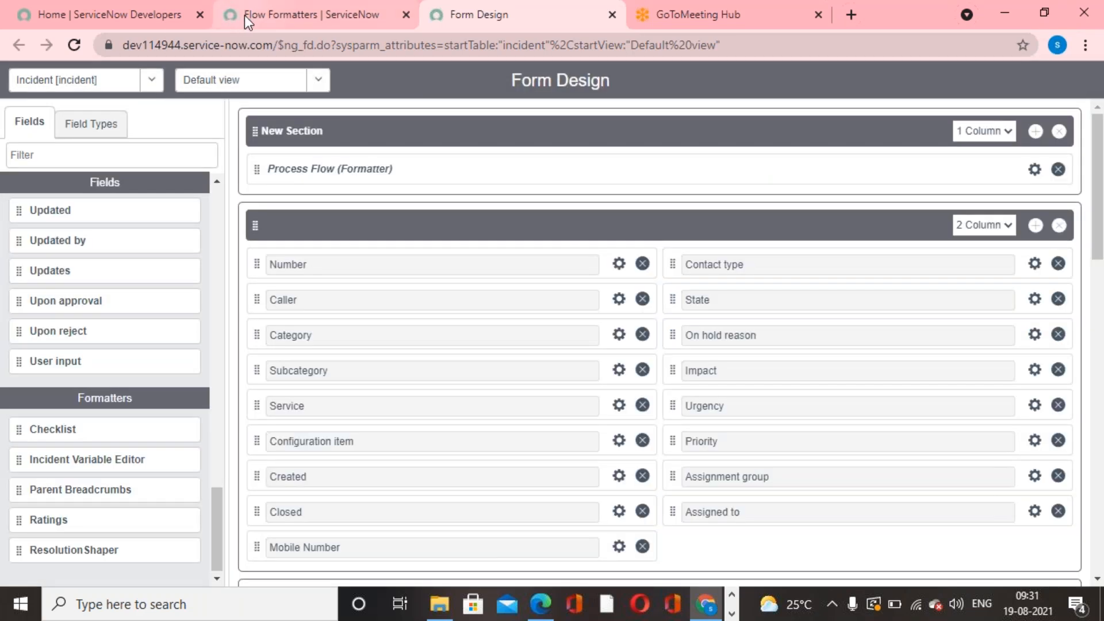
- Filter the modules for "Incident" and open a new incident record to check its process flow bar and State options
click(240, 15)
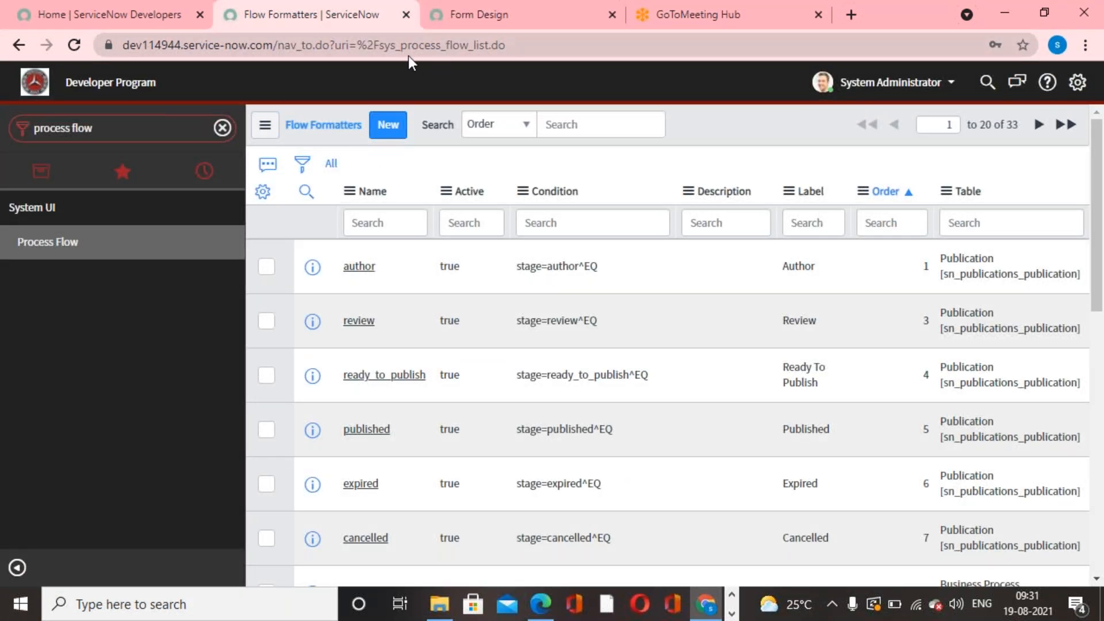
click(134, 137)
text(In)
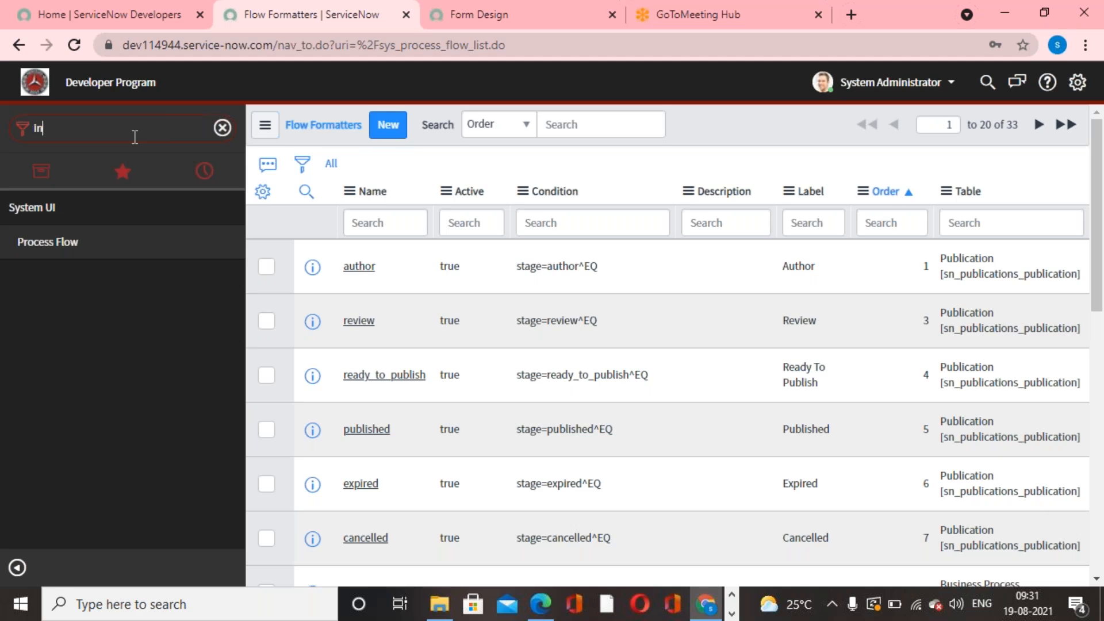
text(cident)
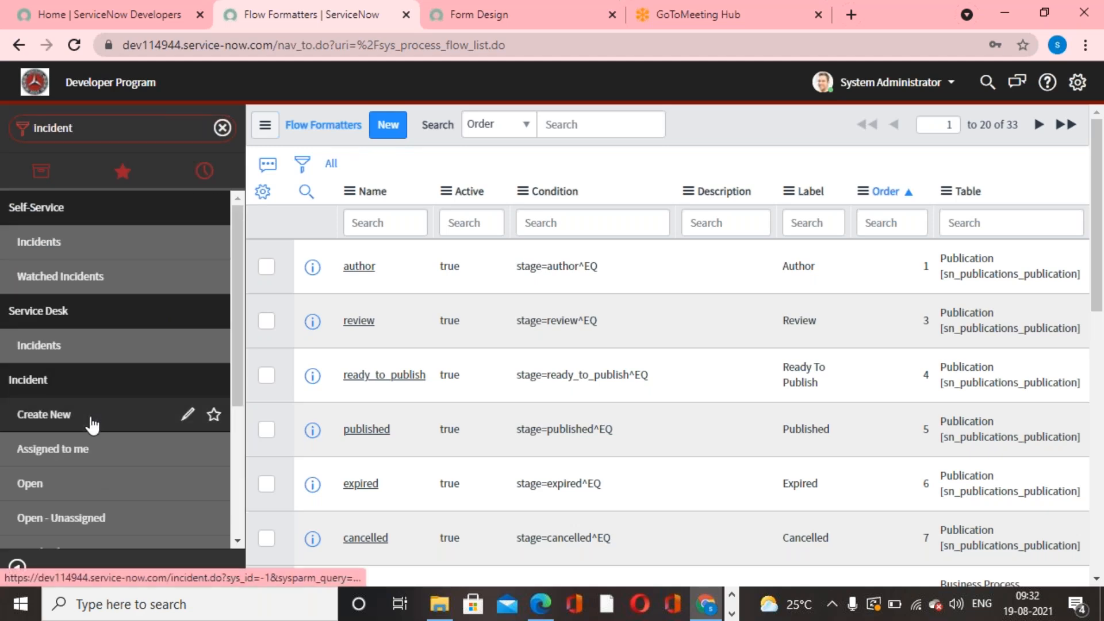
click(43, 414)
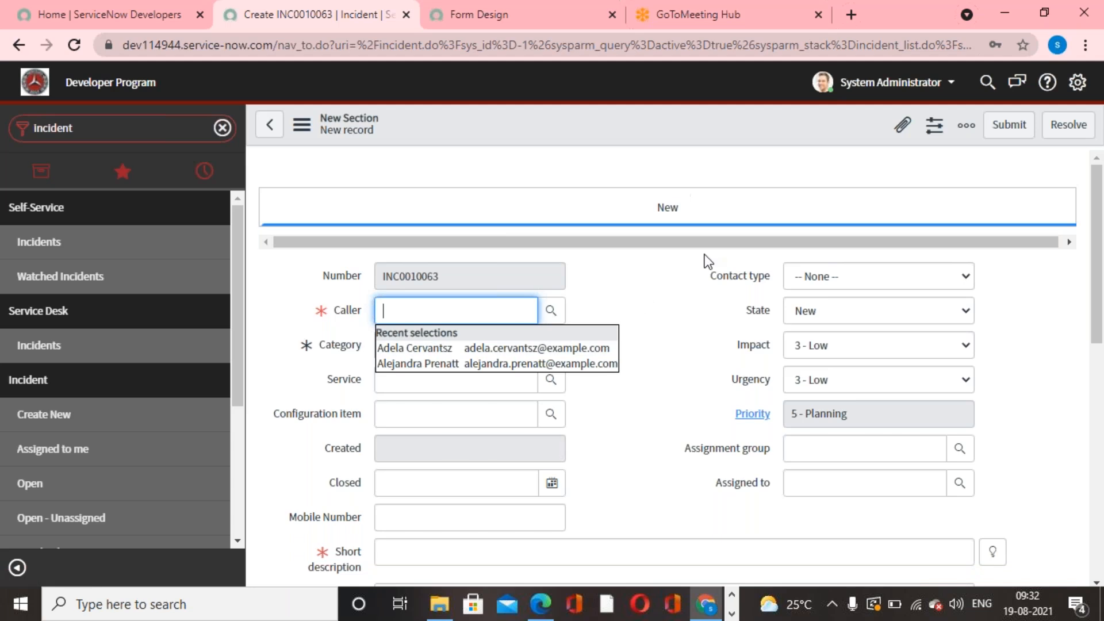
click(868, 320)
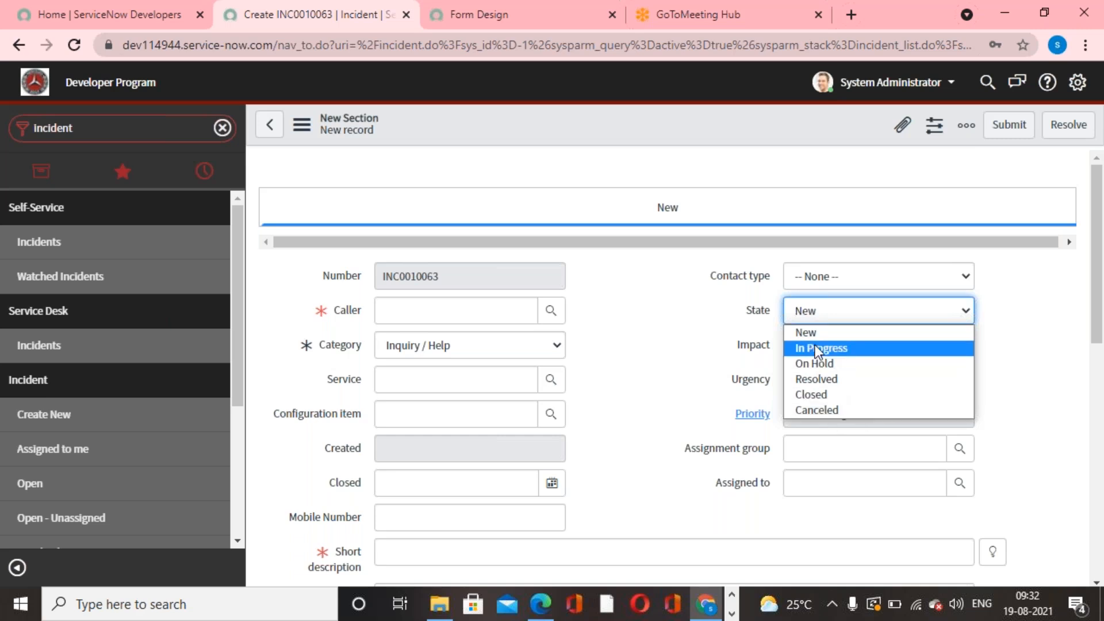
- Filter the modules for "process flow", open the Process Flow list and start another flow formatter record
click(146, 131)
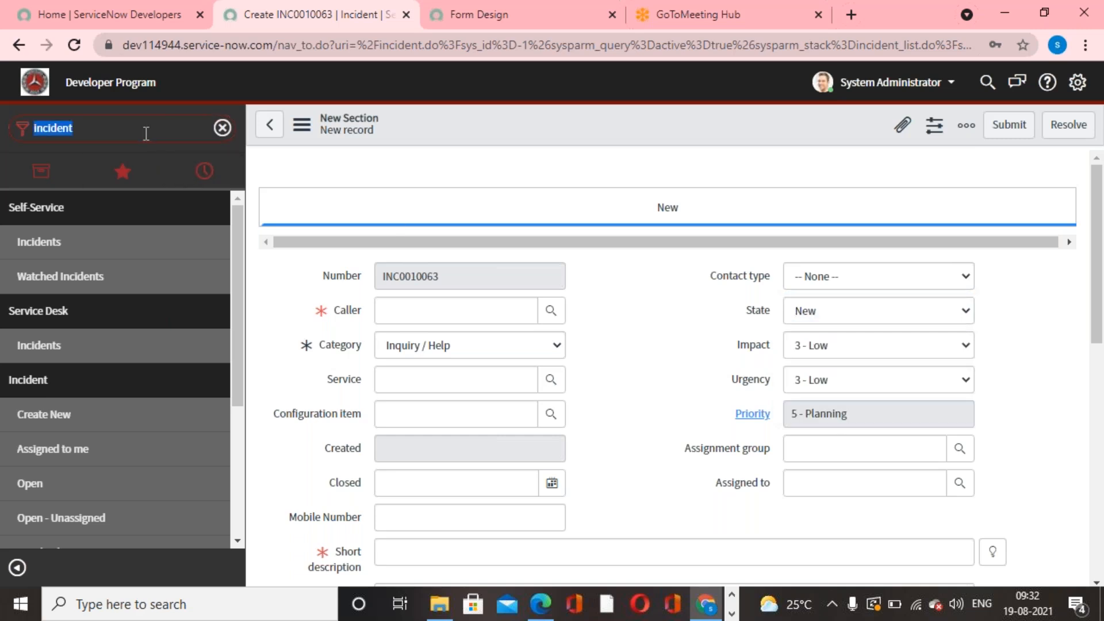
text(flow)
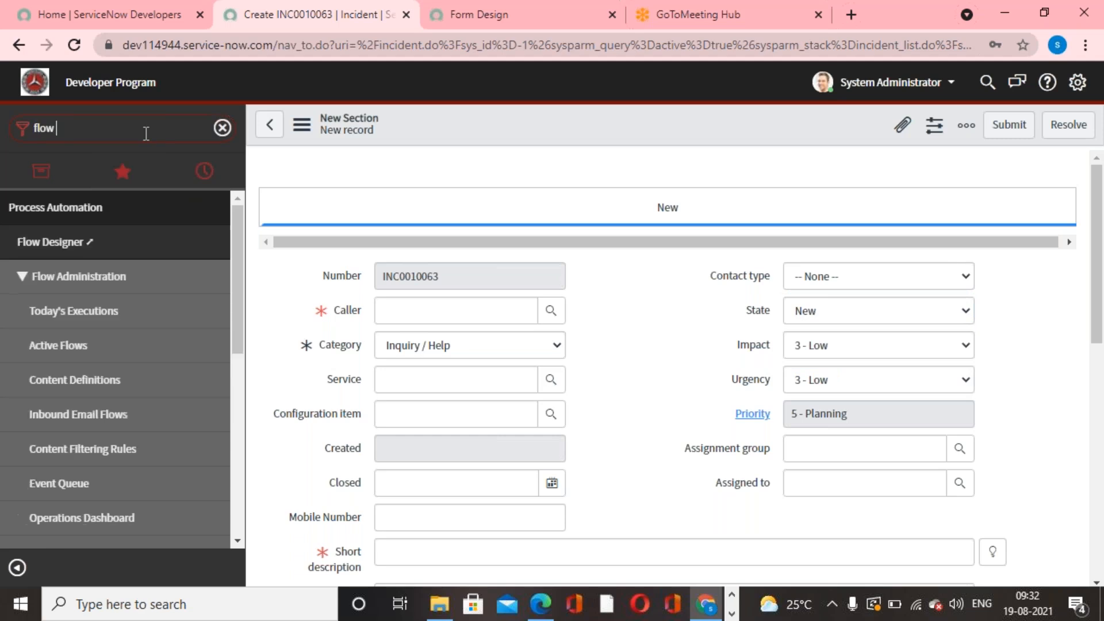
key(BackSpace)
key(BackSpace)
key(BackSpace)
key(BackSpace)
key(BackSpace)
key(BackSpace)
text(proce)
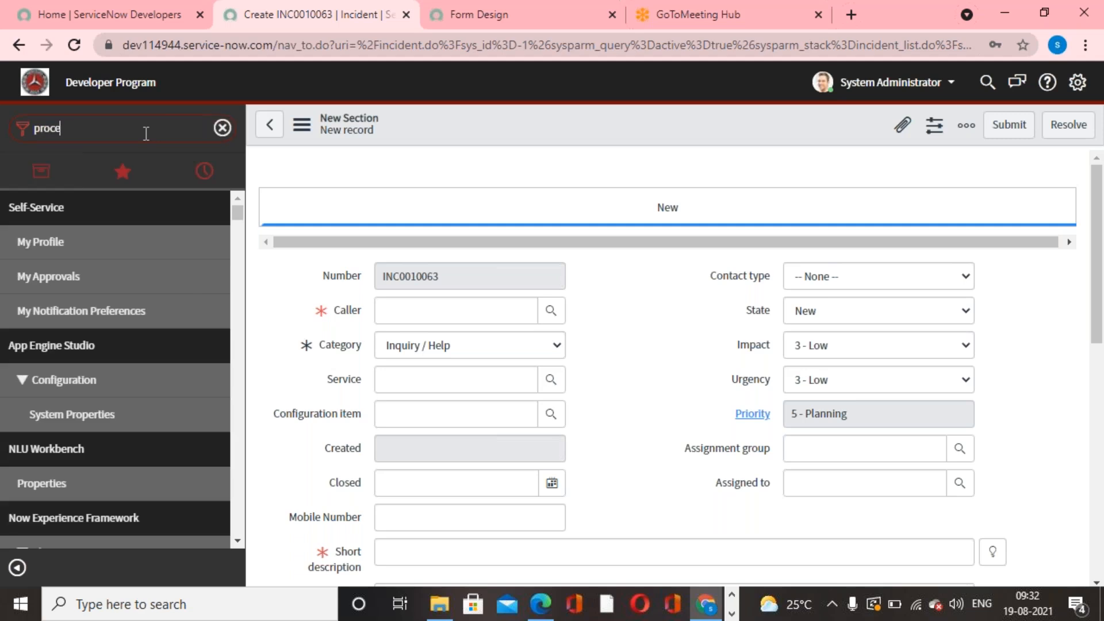
text(ss flow)
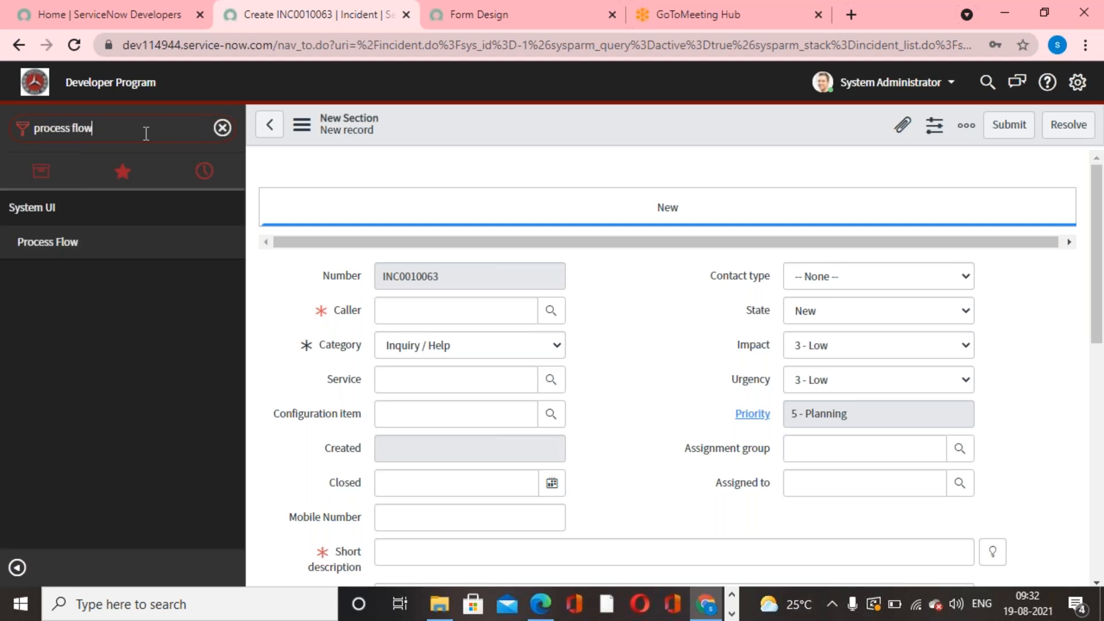
click(101, 246)
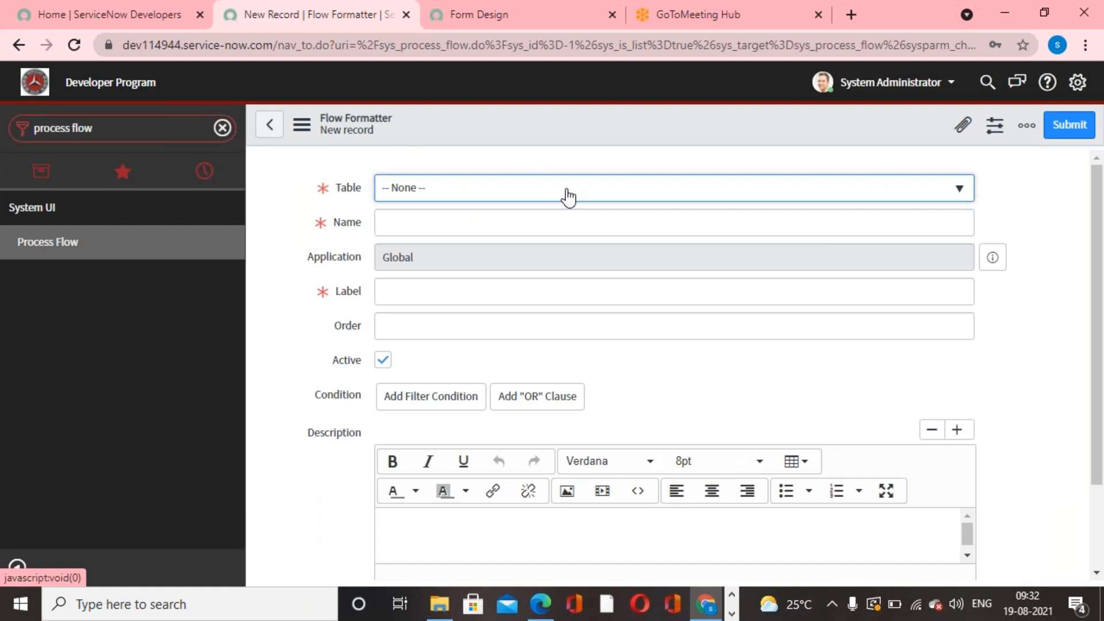
- Set the table of the second incident flow formatter to Incident [incident]
click(568, 197)
text(incident)
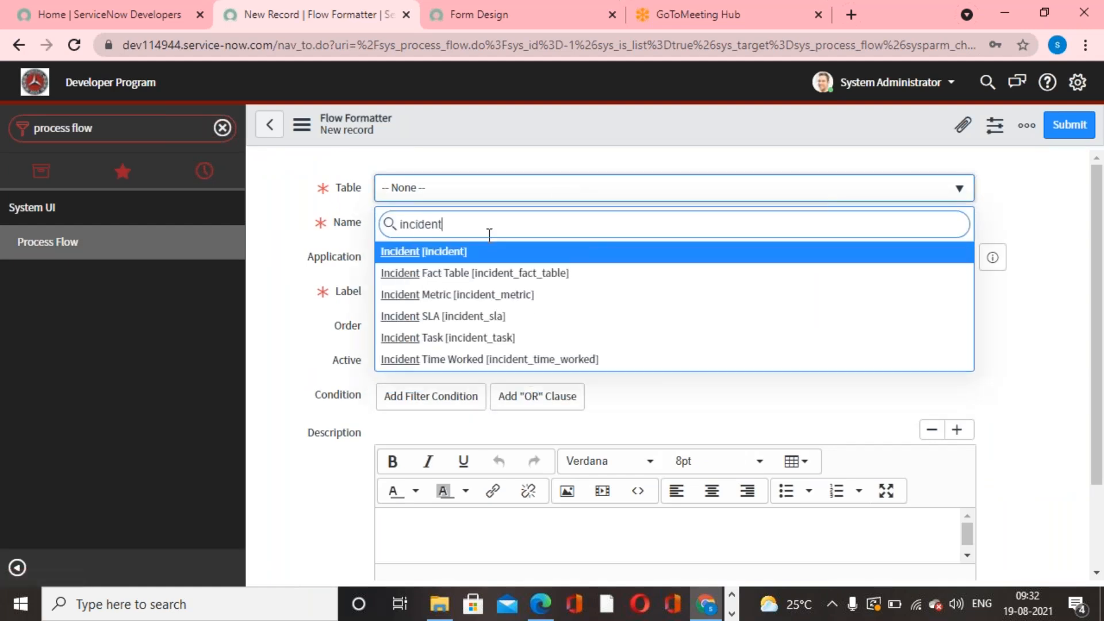
click(459, 250)
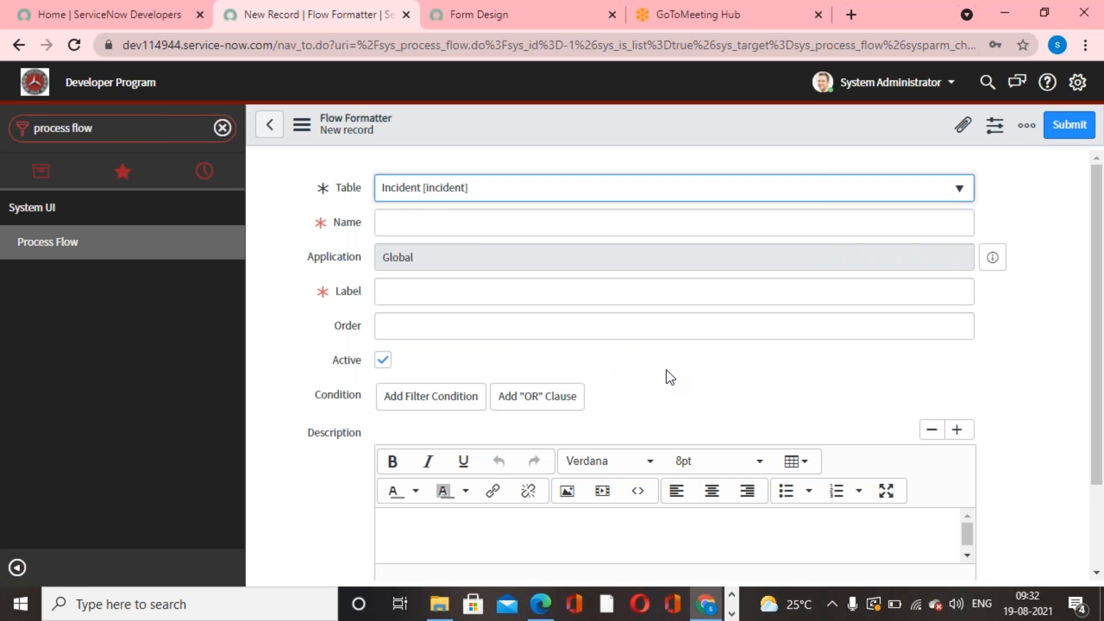
- Set the flow formatter's order to 200 and its condition to State is In Progress
click(693, 326)
text(200)
click(947, 398)
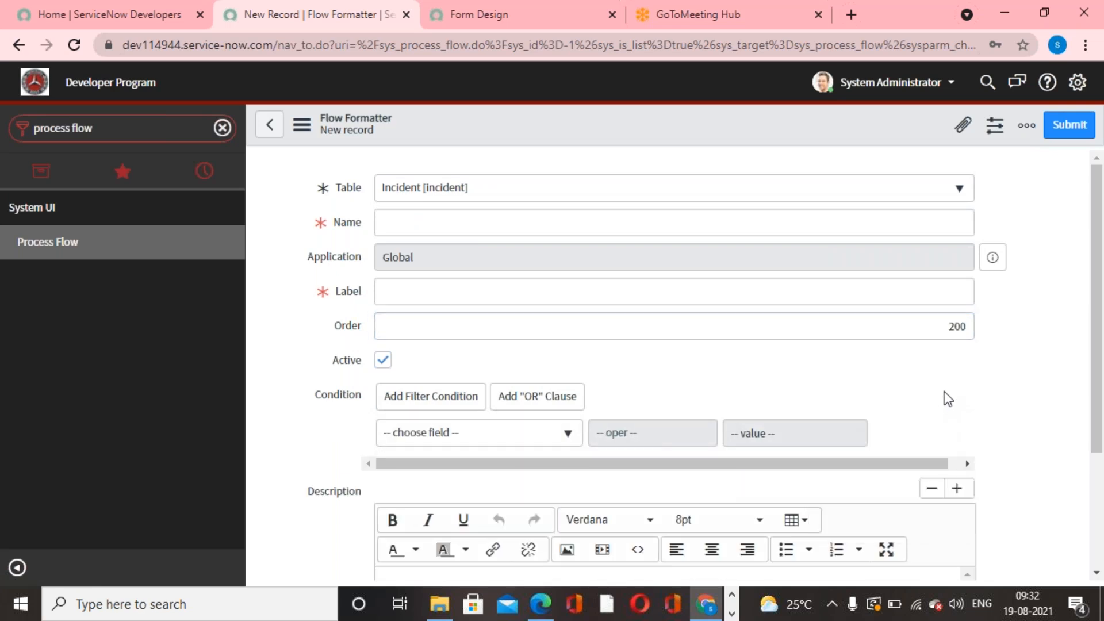
scroll(885, 397, down, 1)
click(568, 347)
text(state)
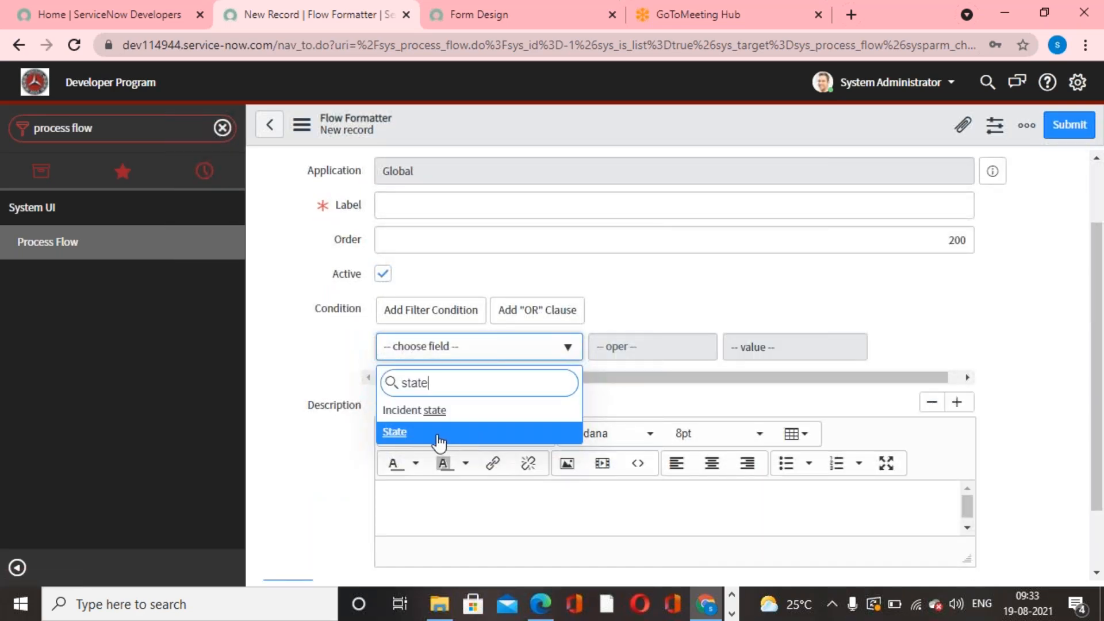
click(439, 443)
click(805, 353)
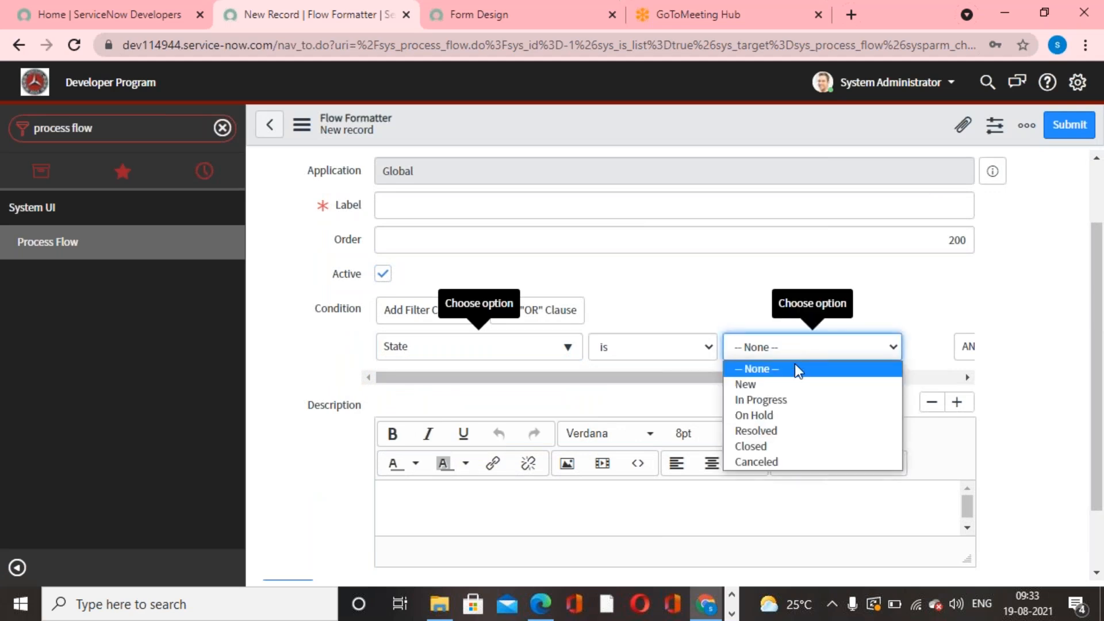
click(774, 400)
- Enter In-Progress as both the name and label of the flow formatter and submit the record
scroll(561, 382, up, 1)
click(490, 226)
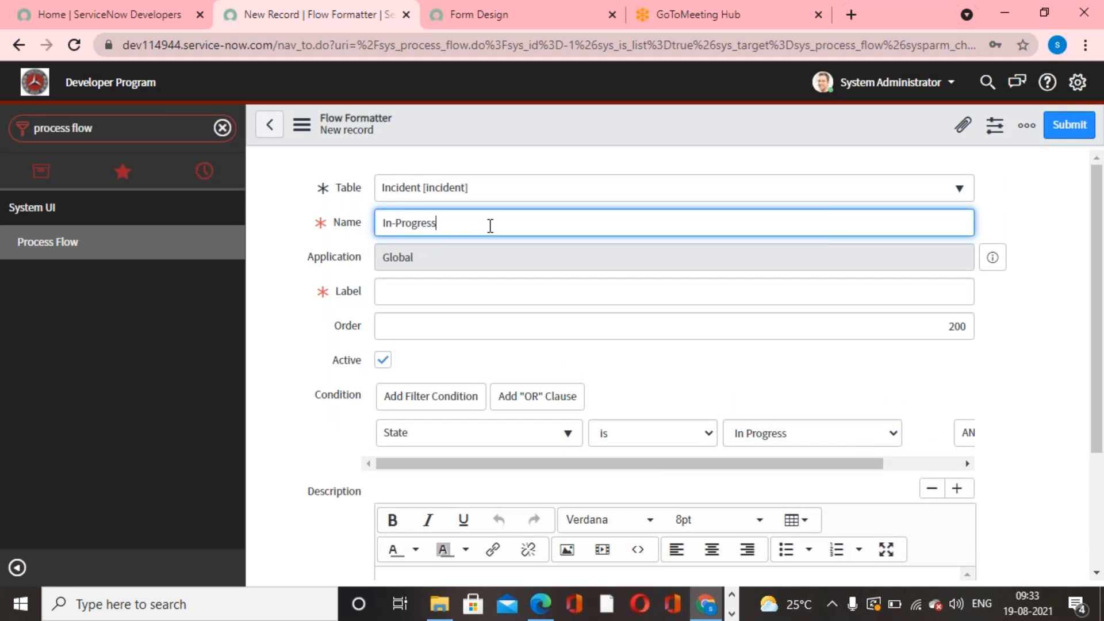
key(ctrl+a)
key(ctrl+c)
click(434, 294)
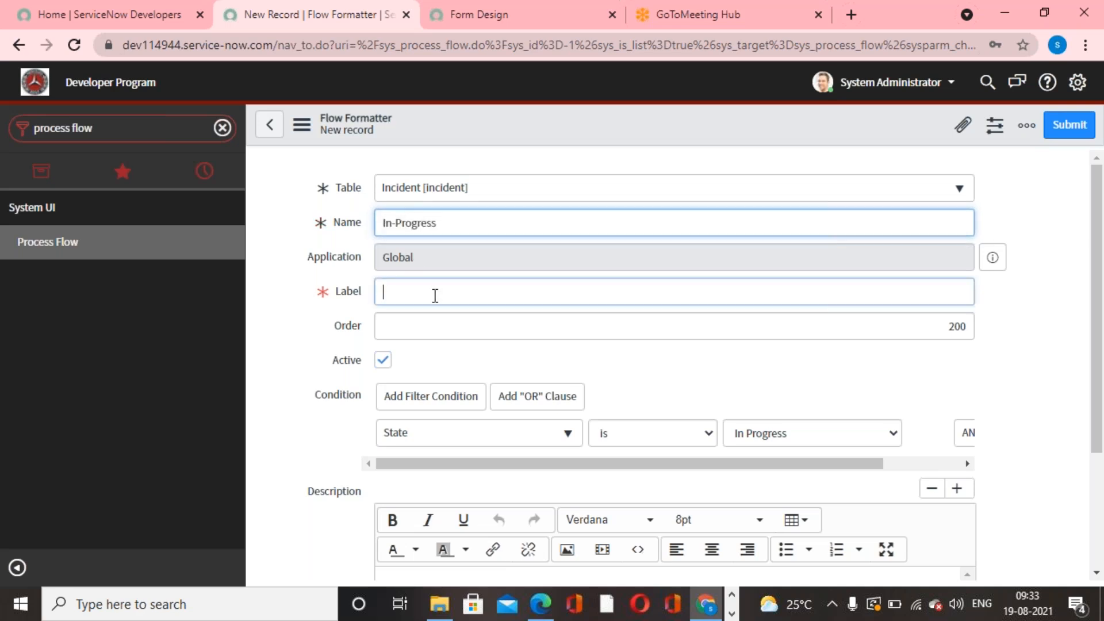
key(ctrl+v)
click(1065, 126)
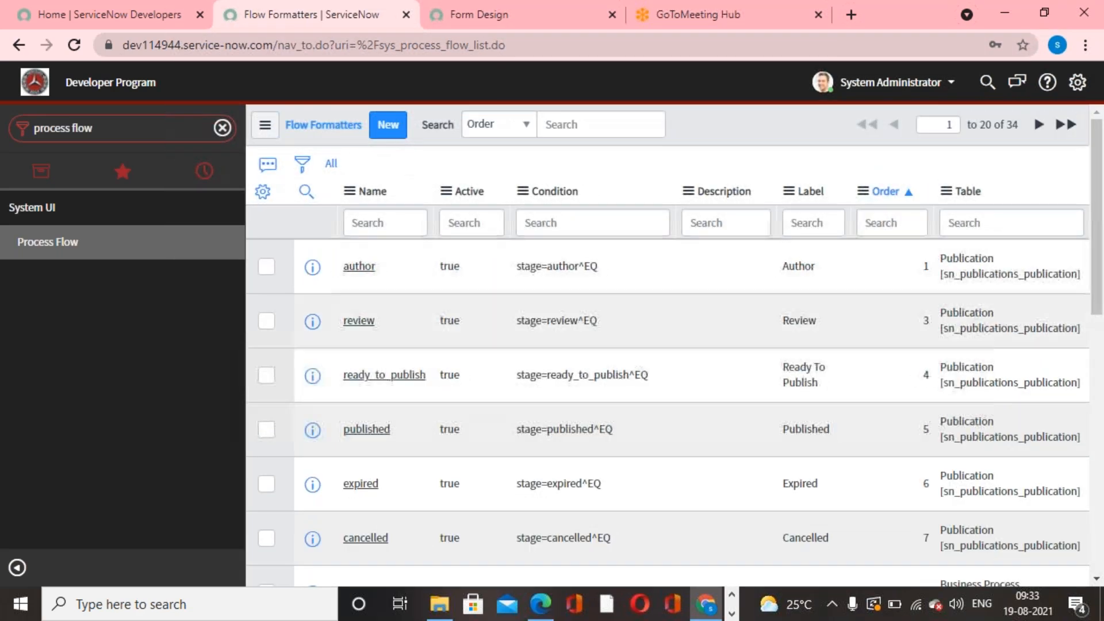
- Start another flow formatter record for the Incident [incident] table and set its order to 300
click(388, 124)
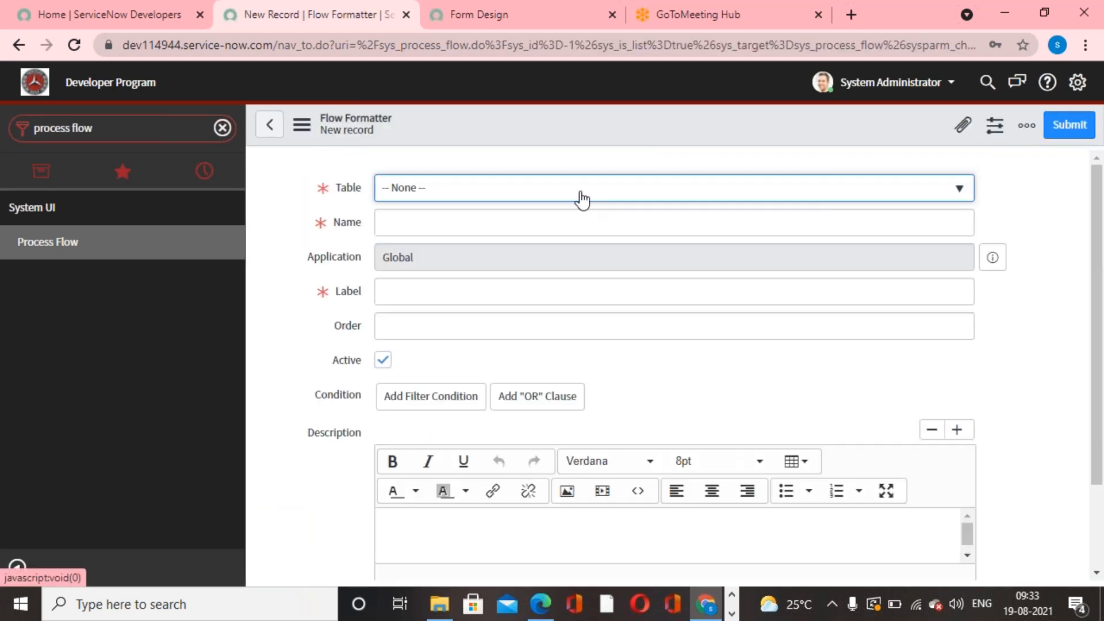
click(582, 199)
text(incident)
click(463, 251)
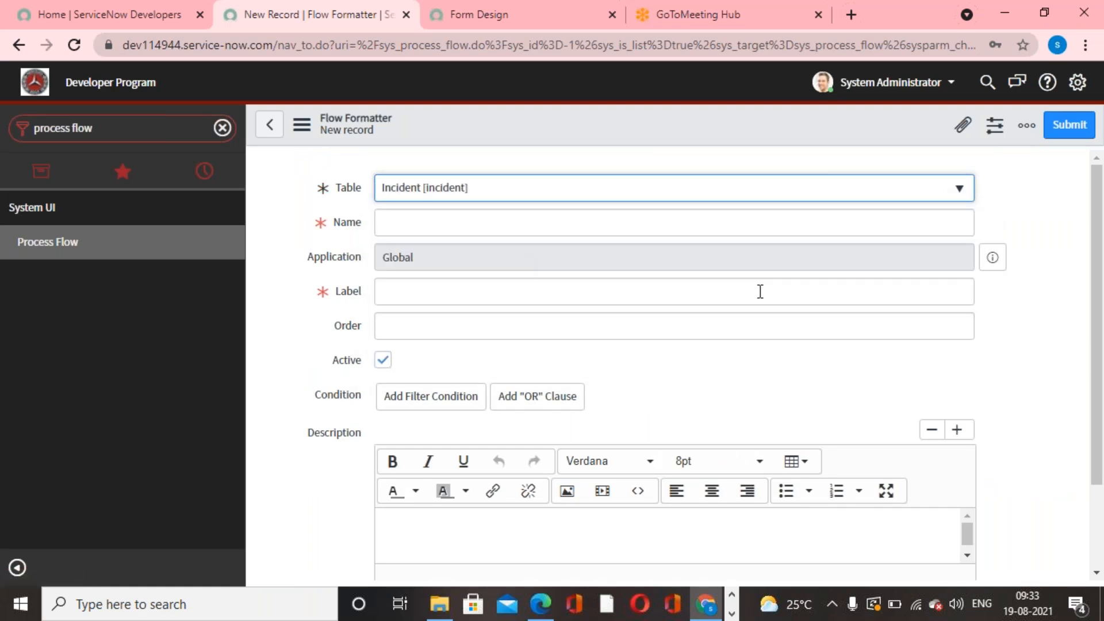
click(571, 401)
click(965, 326)
text(300)
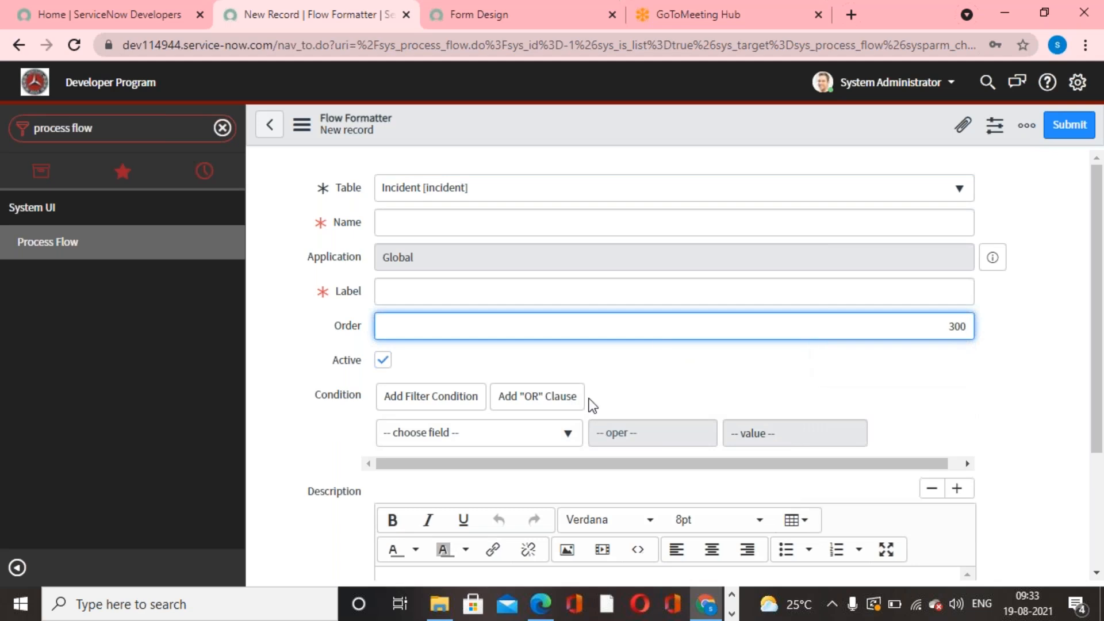
- Set the condition of the order 300 flow formatter to State is On Hold
click(540, 433)
text(state)
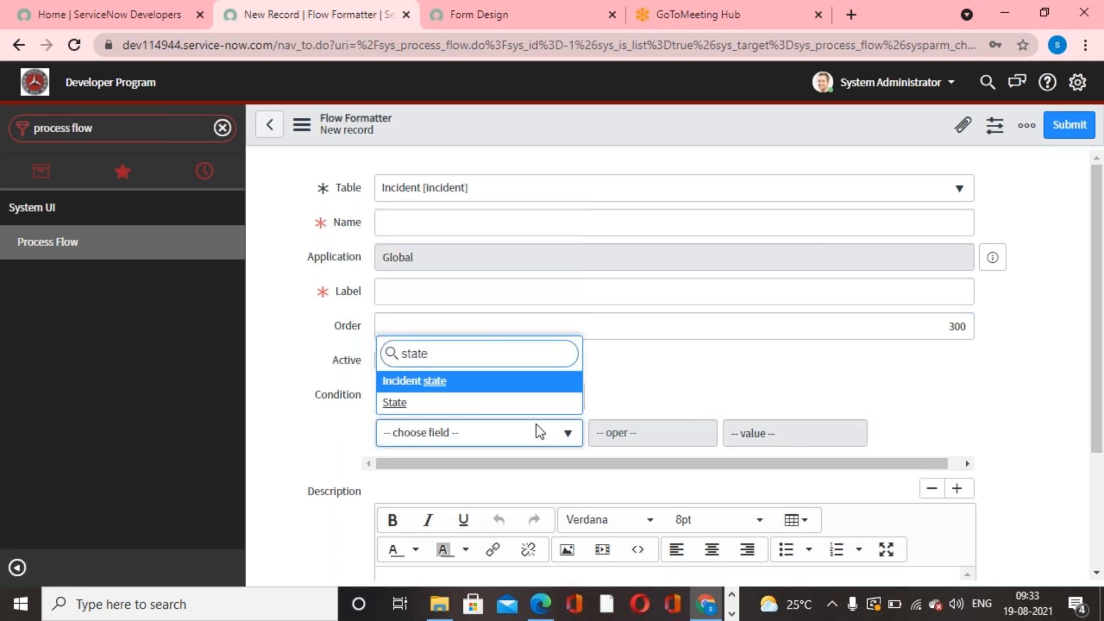
click(468, 405)
click(847, 432)
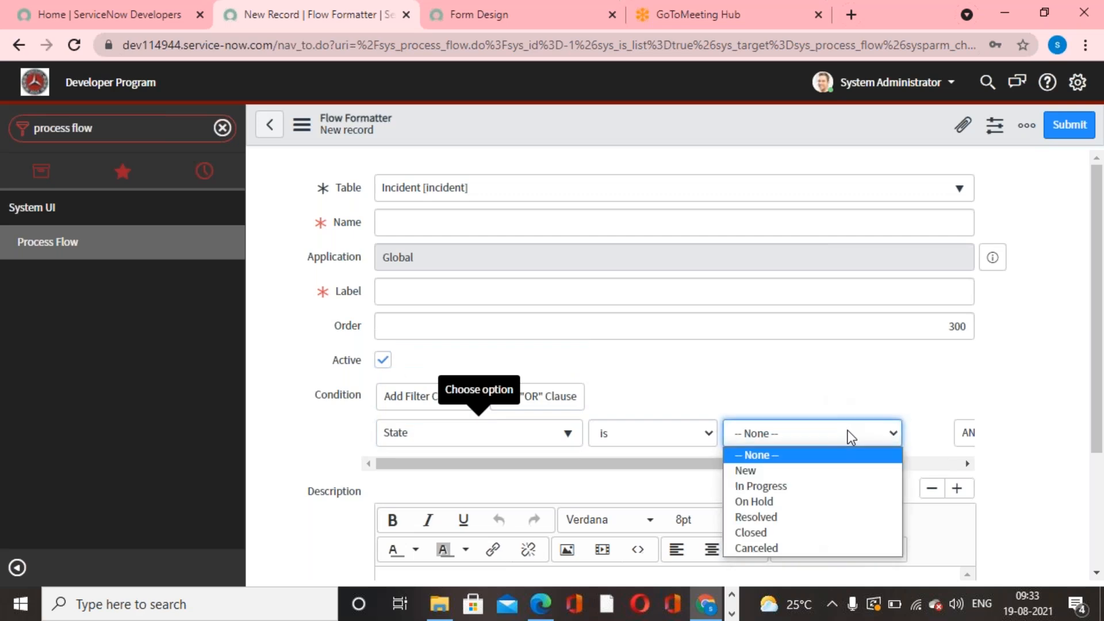
click(786, 500)
- Enter On-Hold as both the name and label of the flow formatter and submit the record
click(523, 226)
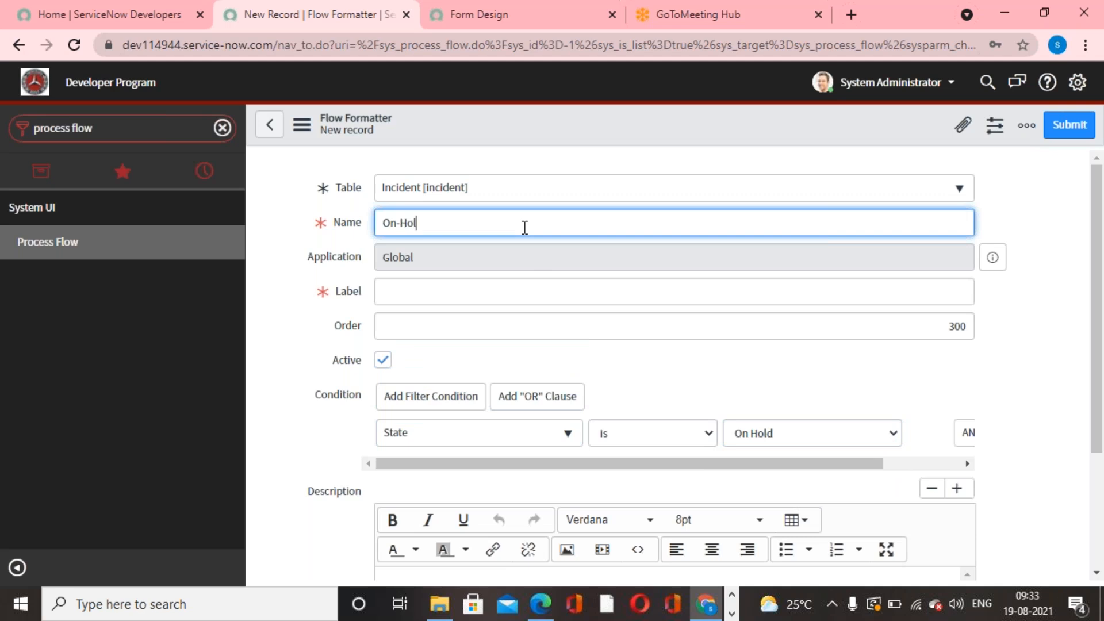
drag(524, 227, 294, 235)
key(ctrl+c)
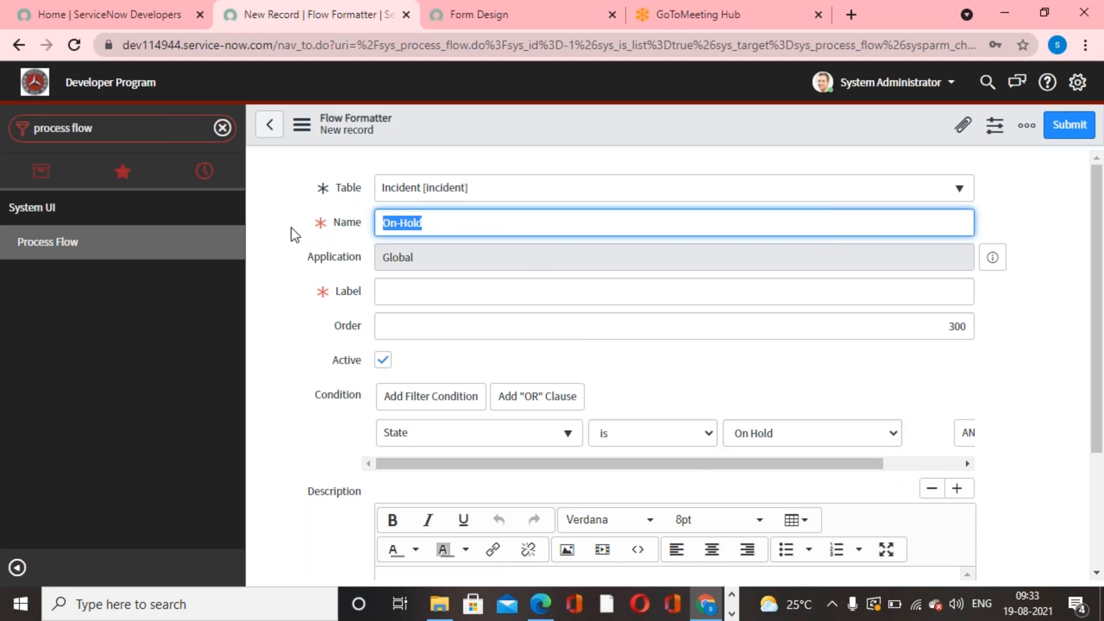
click(407, 288)
key(ctrl+v)
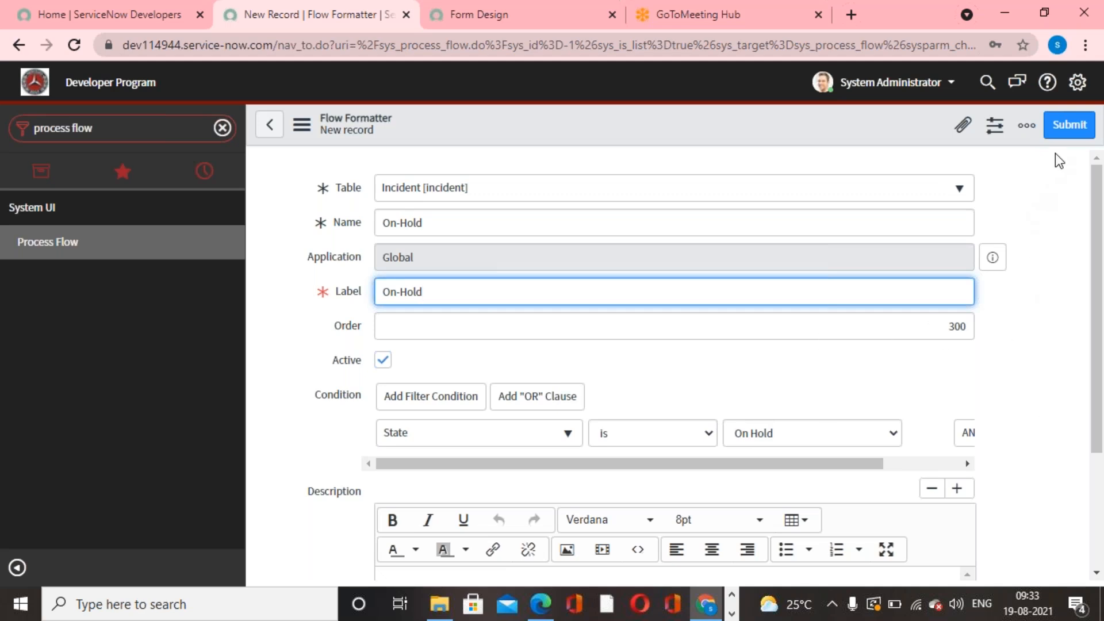
click(1068, 125)
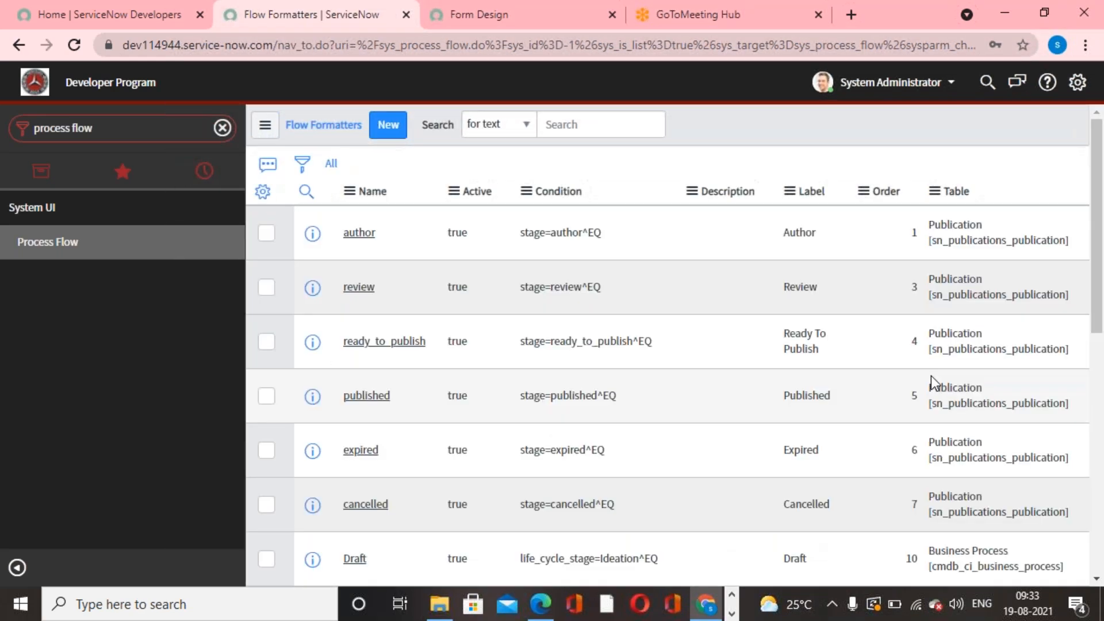
- Start another flow formatter record for the Incident [incident] table and set its order to 400
click(388, 130)
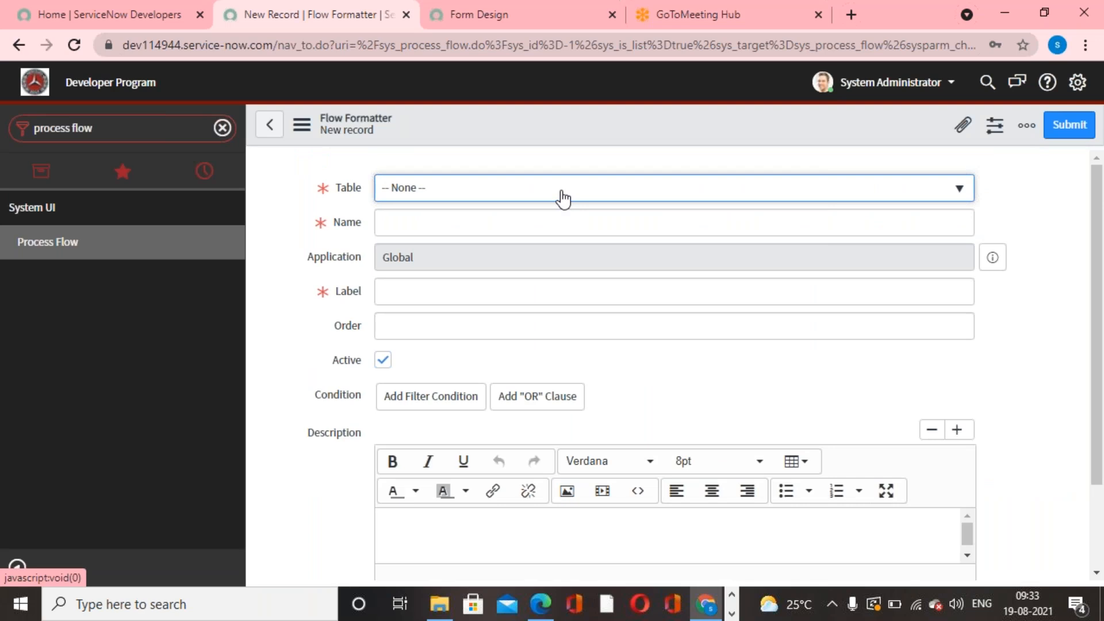
click(563, 198)
text(incident)
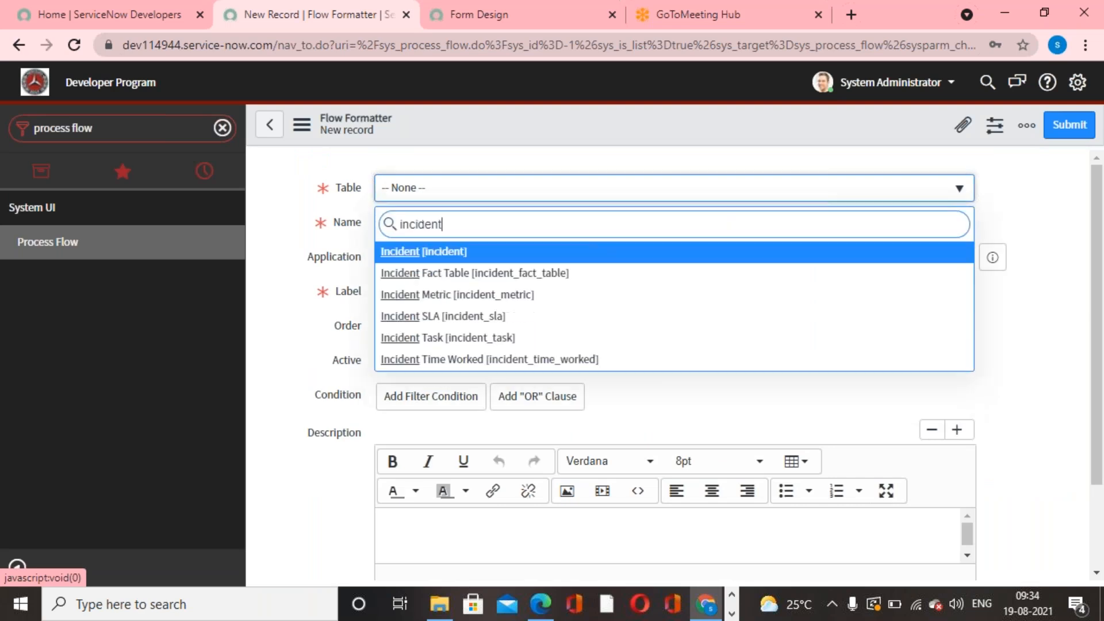
key(Return)
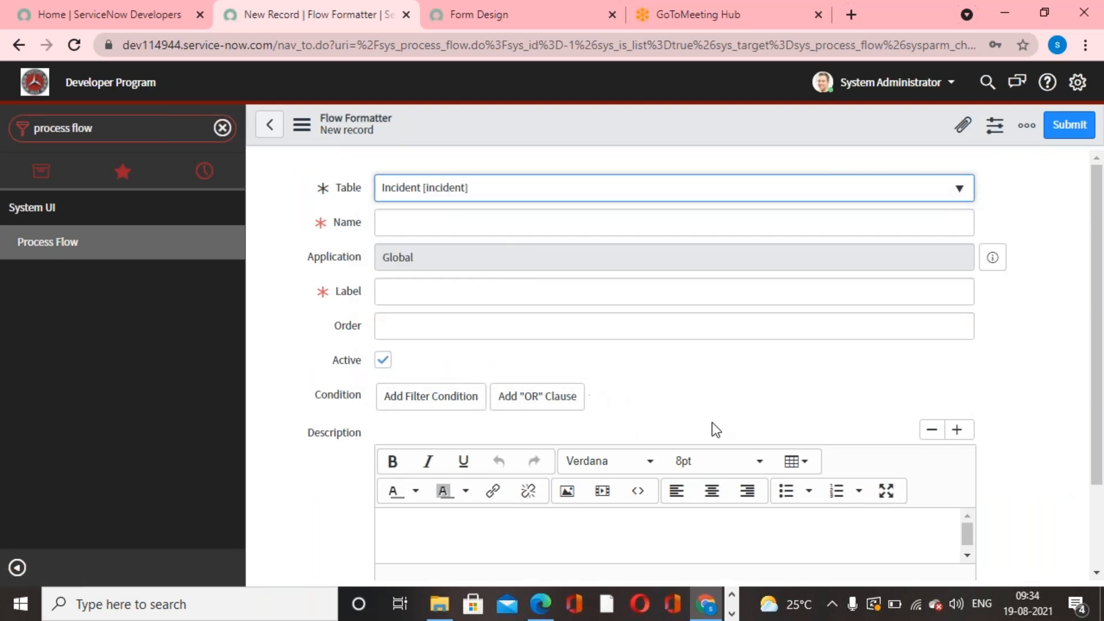
click(791, 324)
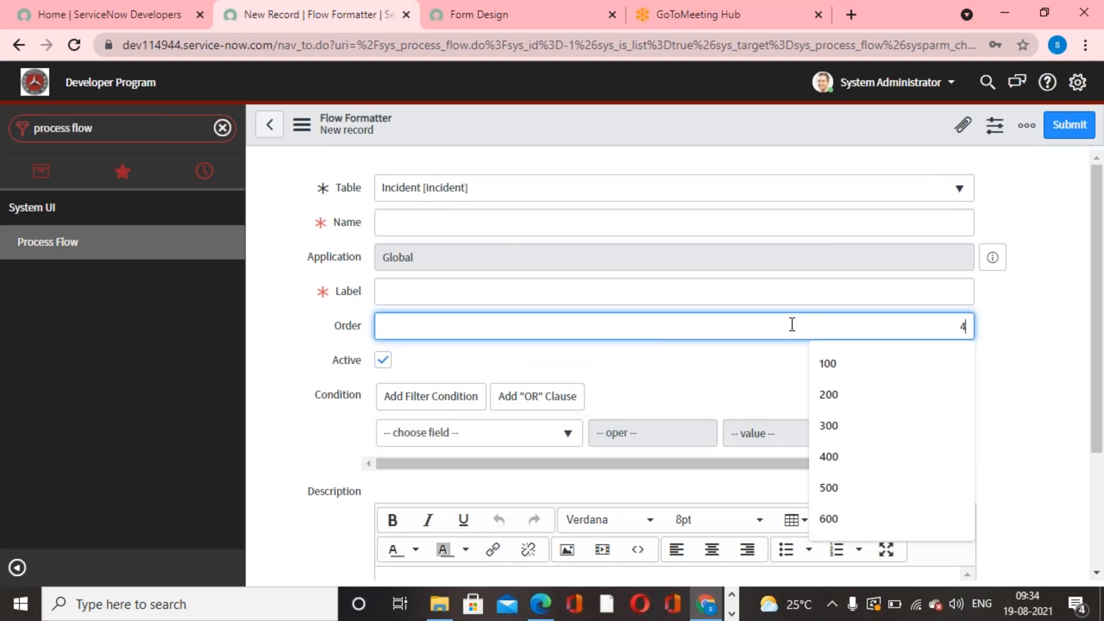
text(400)
- Set the condition of the order 400 flow formatter to State is Resolved
click(567, 433)
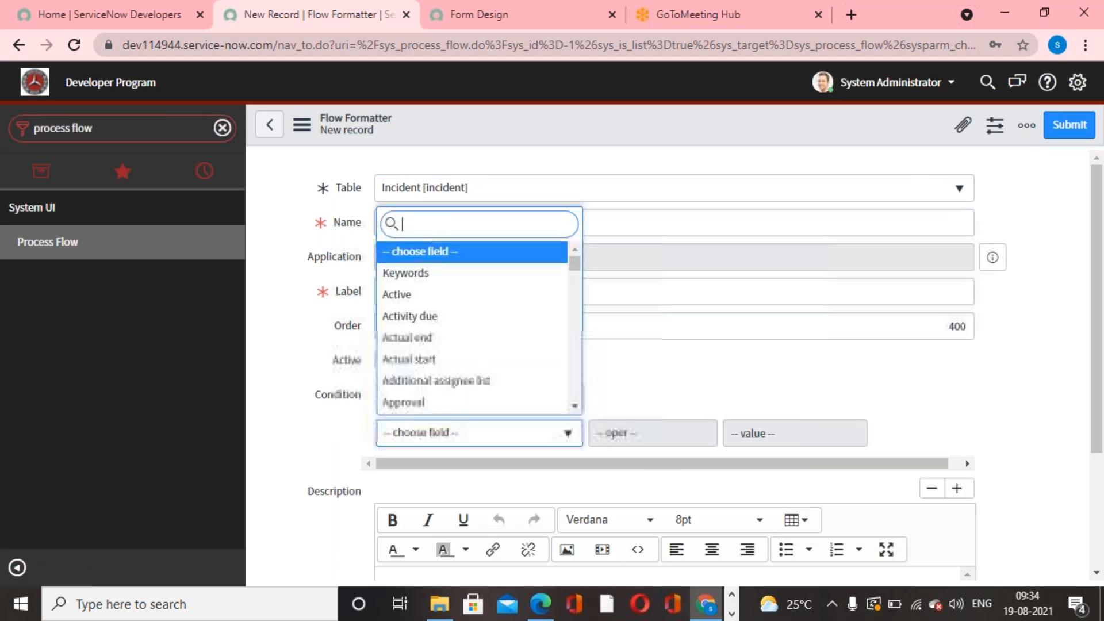
text(state)
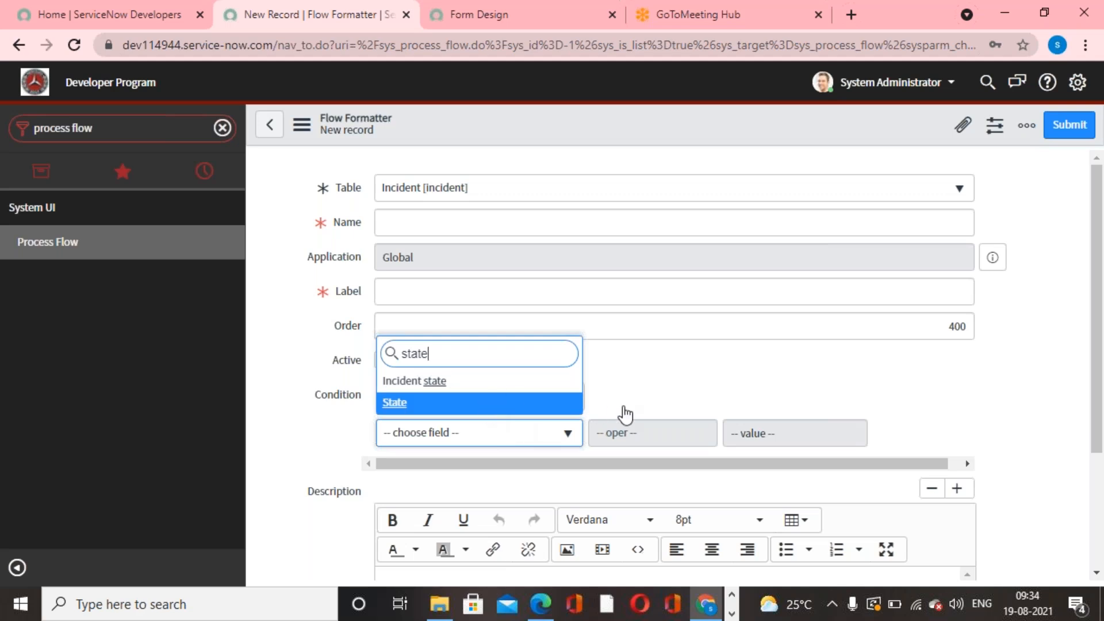
key(Return)
click(892, 436)
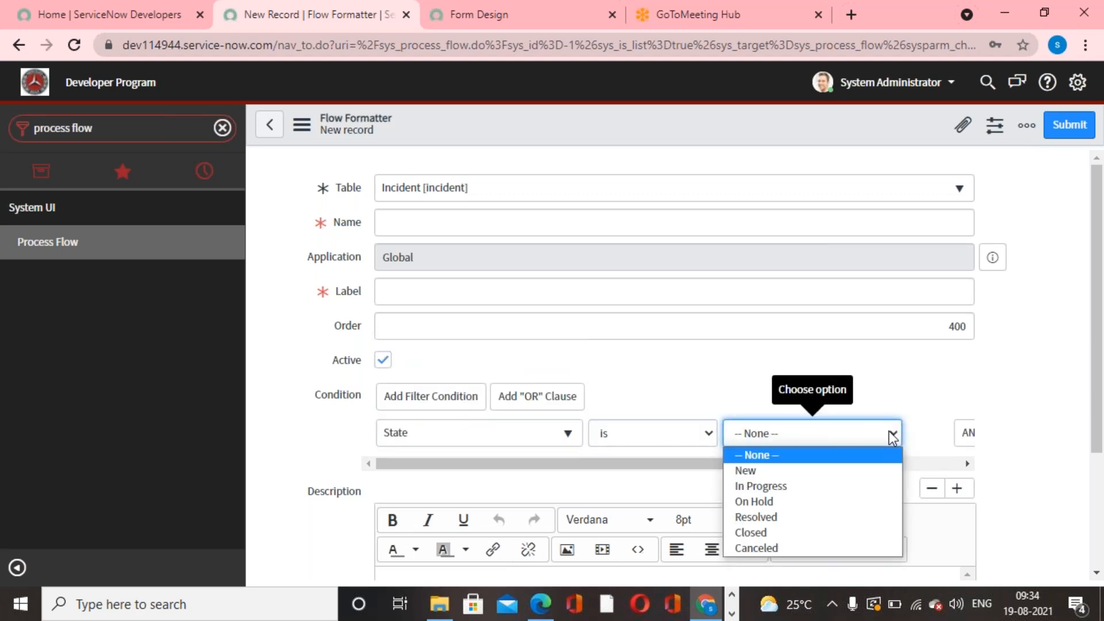
key(r)
key(Escape)
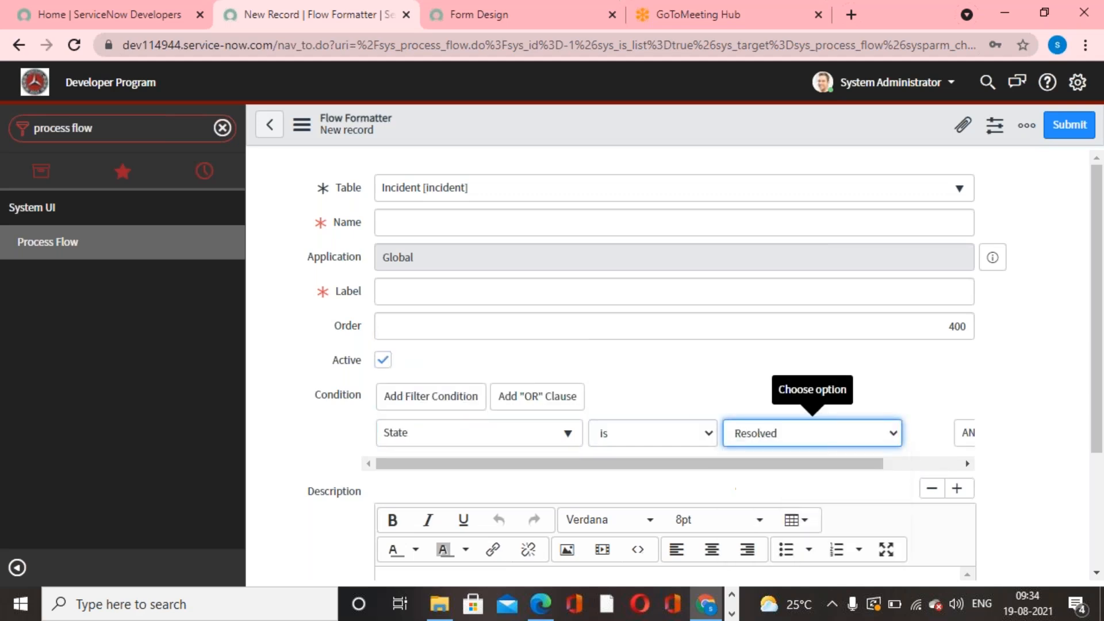
- Enter Resolved as both the name and label of the flow formatter and submit the record
click(542, 220)
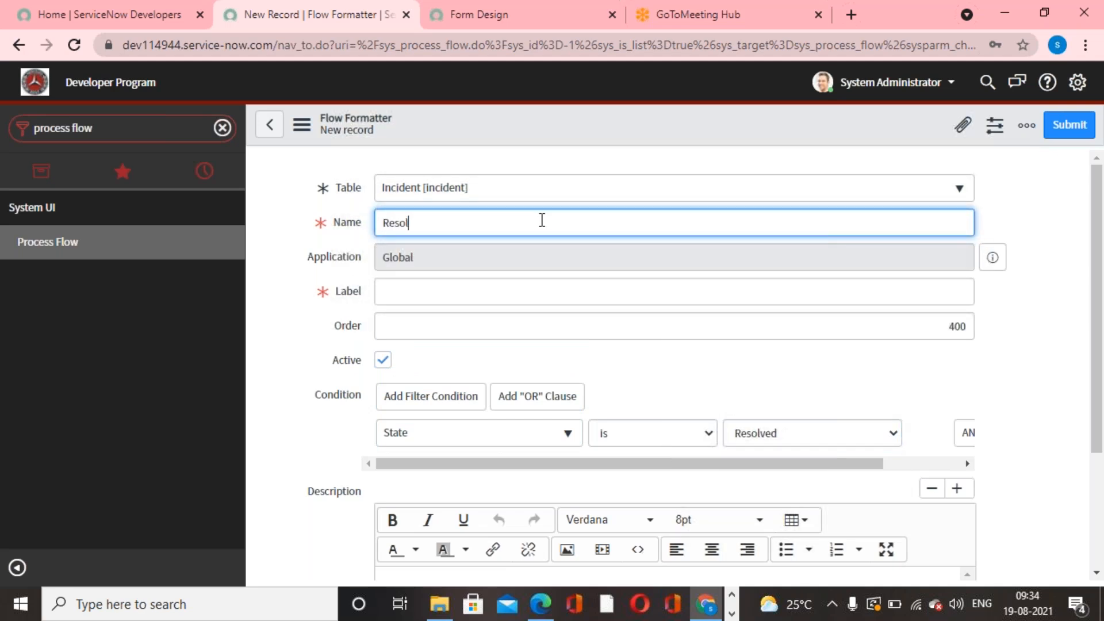
key(ctrl+a)
key(ctrl+c)
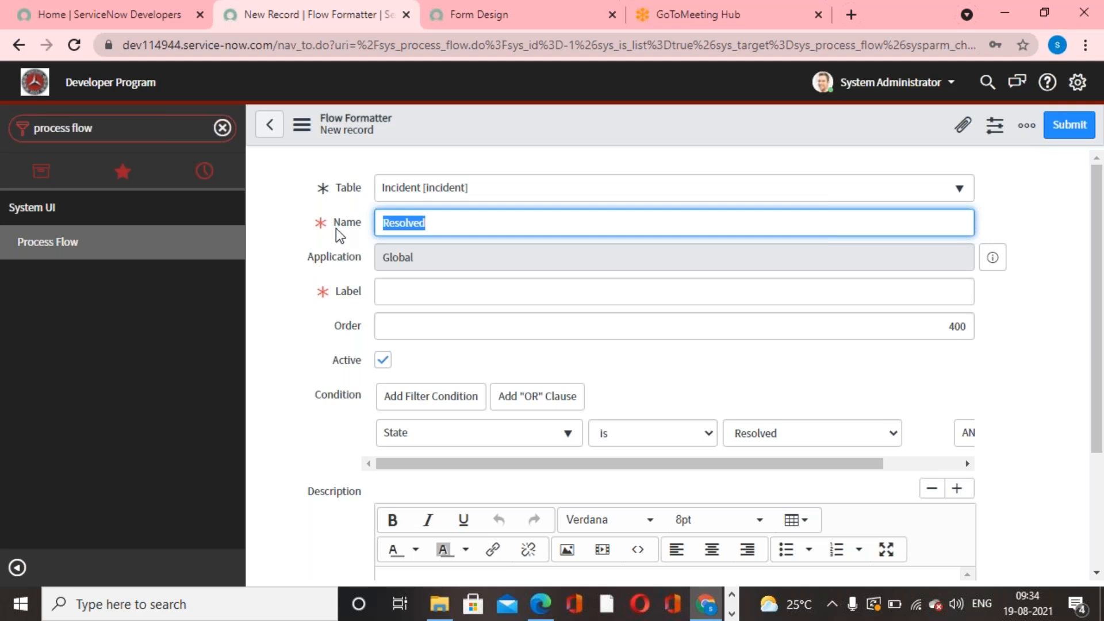
click(395, 290)
key(ctrl+v)
click(1059, 124)
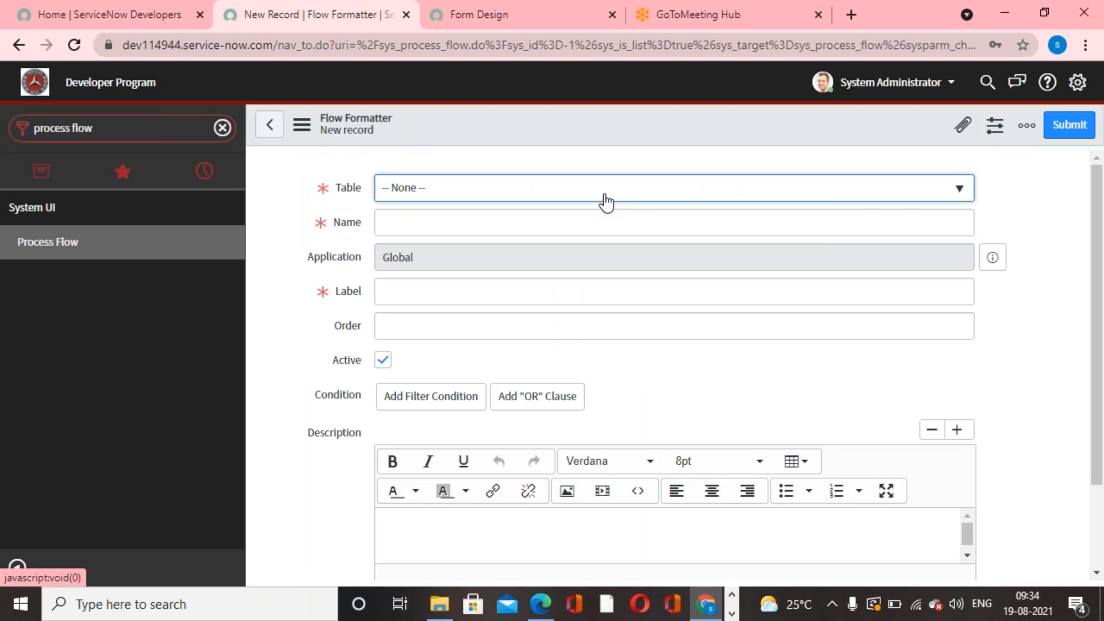
- Set the new flow formatter's table to Incident [incident] and its condition to State is Closed
click(605, 203)
text(incident)
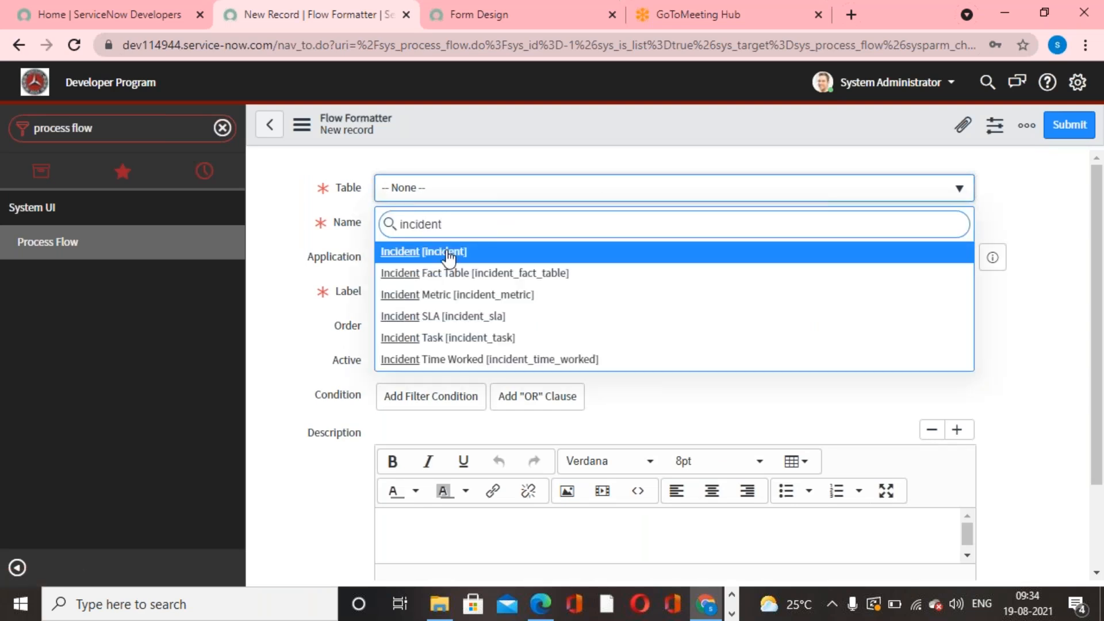
click(449, 254)
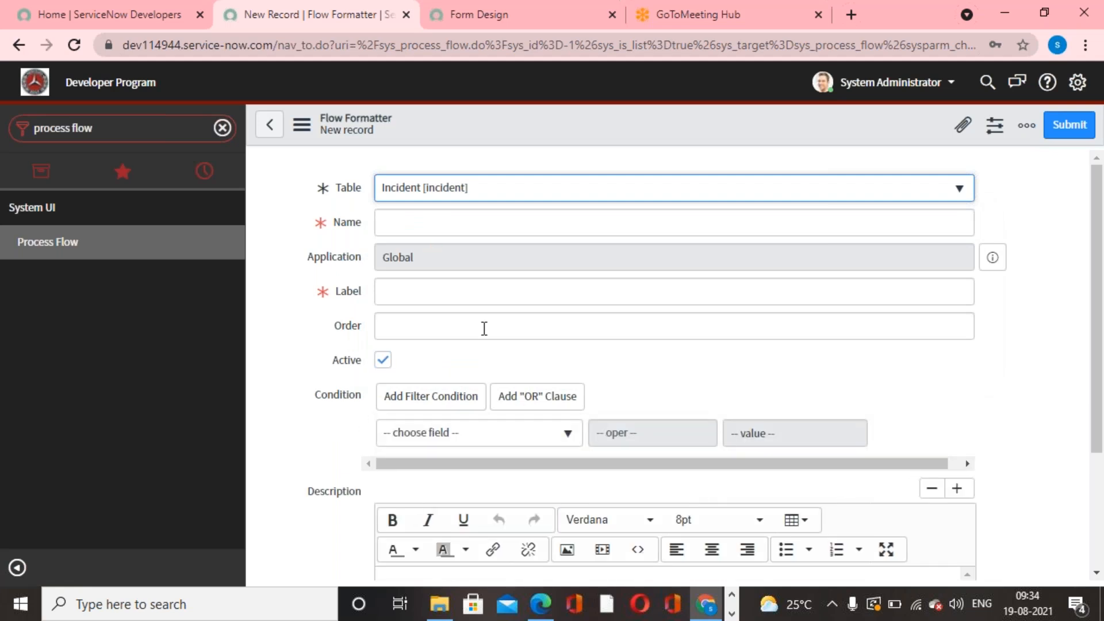
click(565, 435)
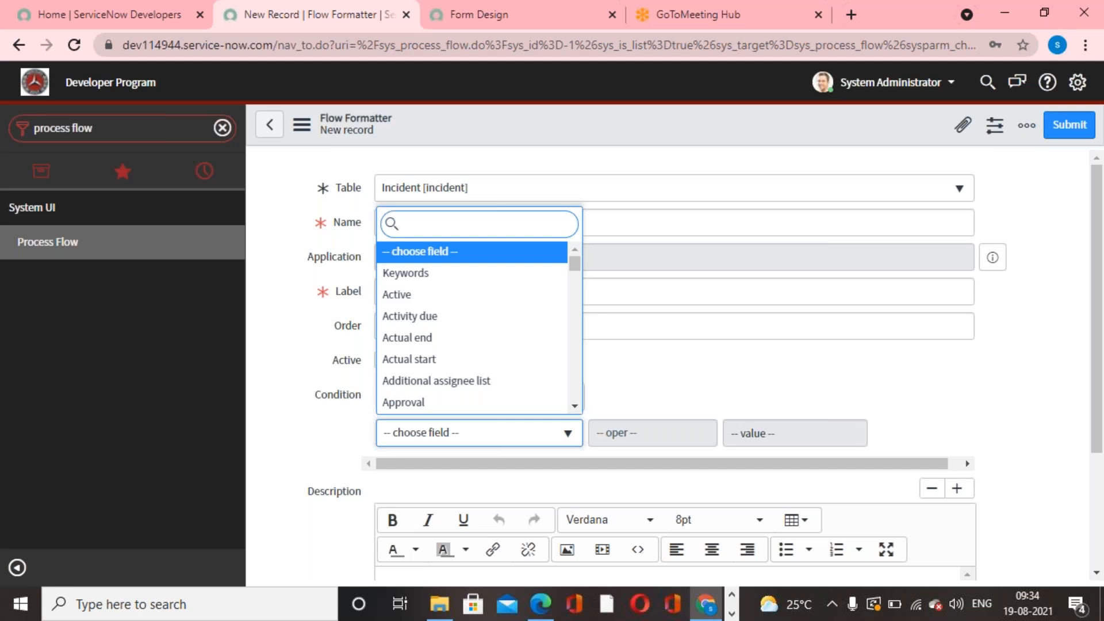
text(state)
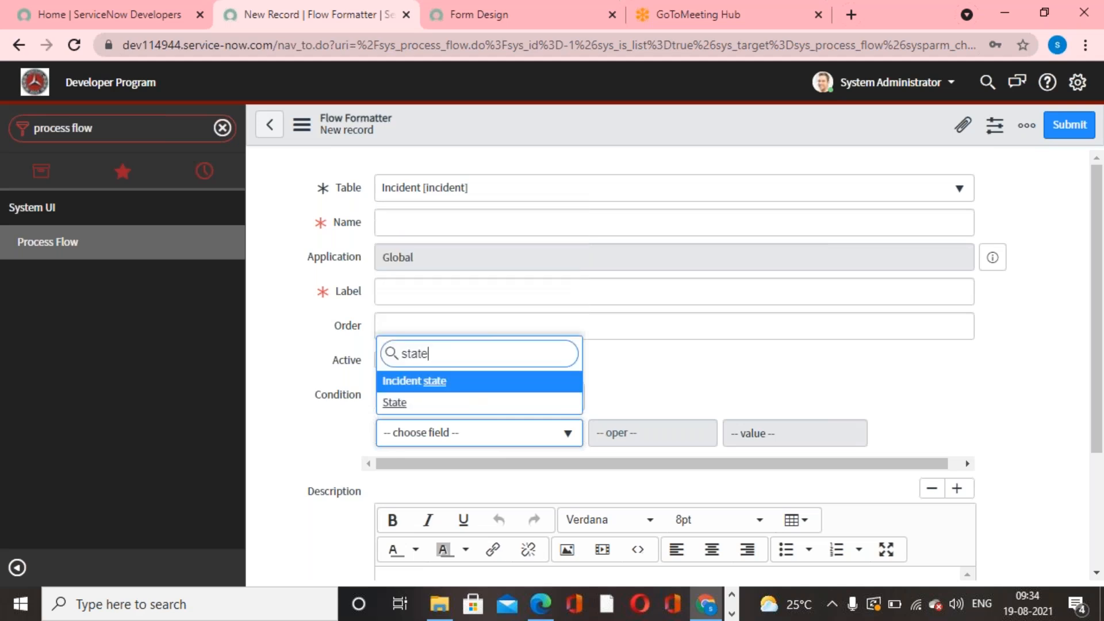
click(499, 404)
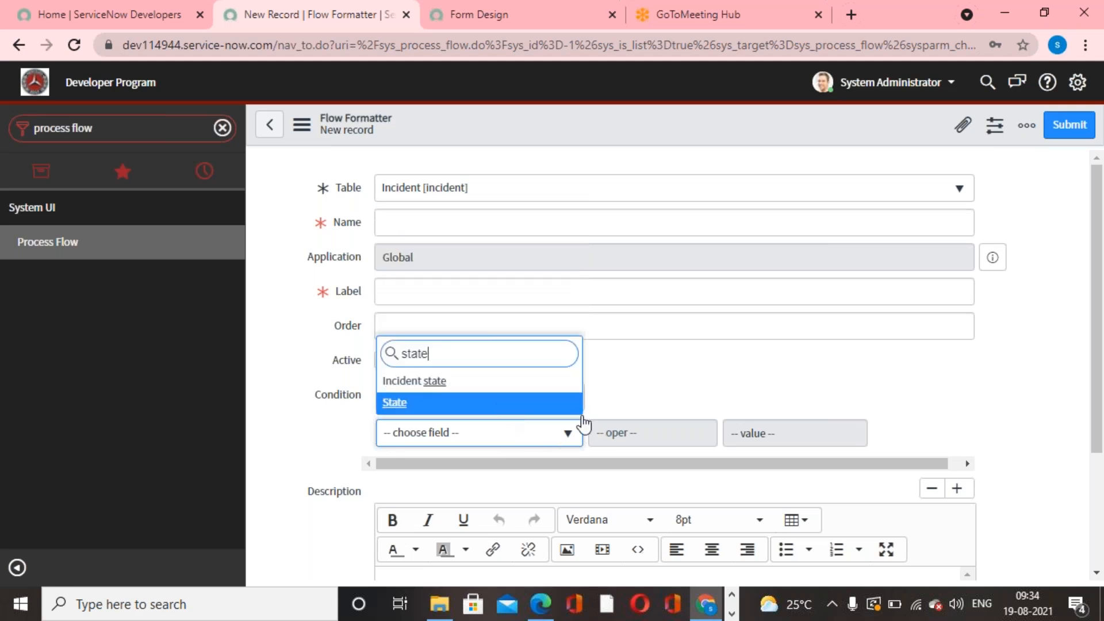
click(855, 437)
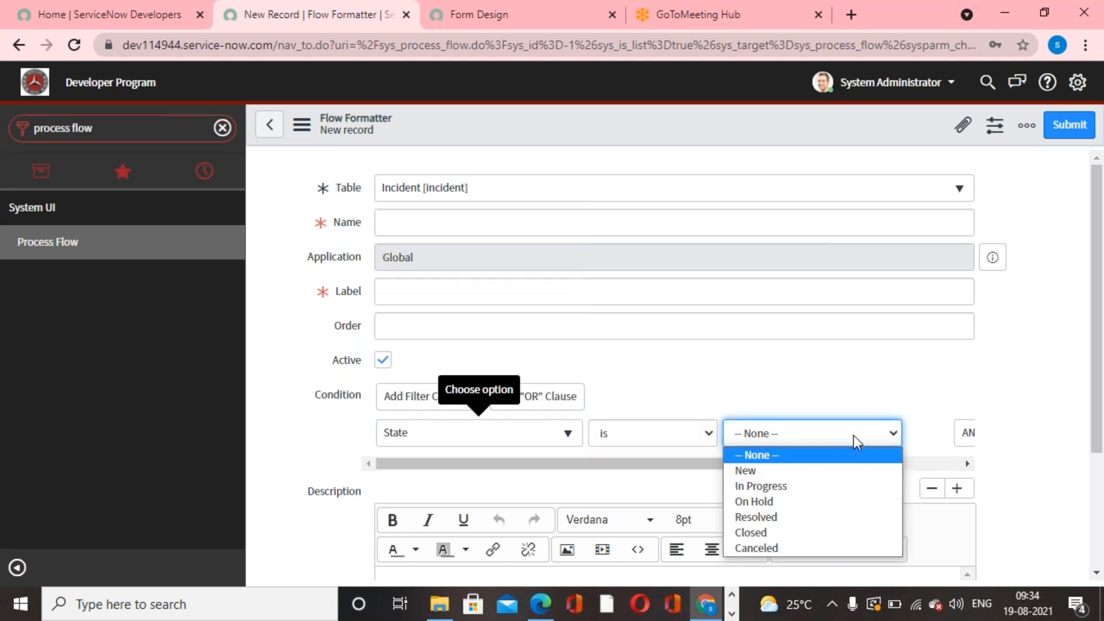
click(786, 531)
- Enter Closed as the flow formatter's name and label, set its order to 500 and submit the record
click(545, 224)
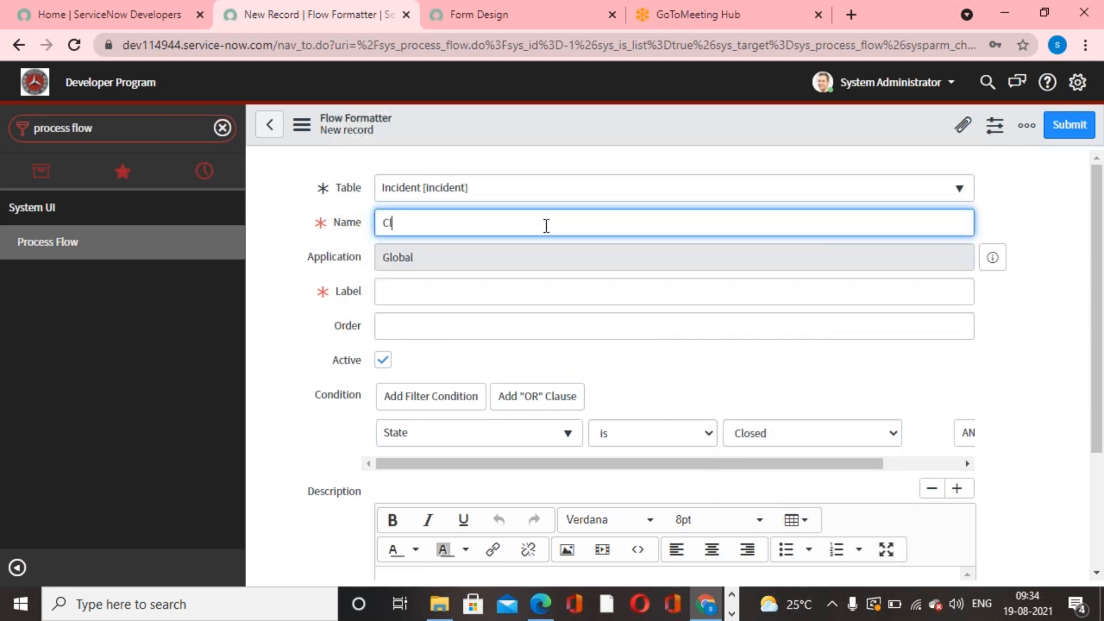
drag(546, 226, 273, 226)
click(517, 227)
drag(518, 227, 282, 228)
key(ctrl+c)
click(414, 286)
key(ctrl+v)
click(655, 331)
text(500)
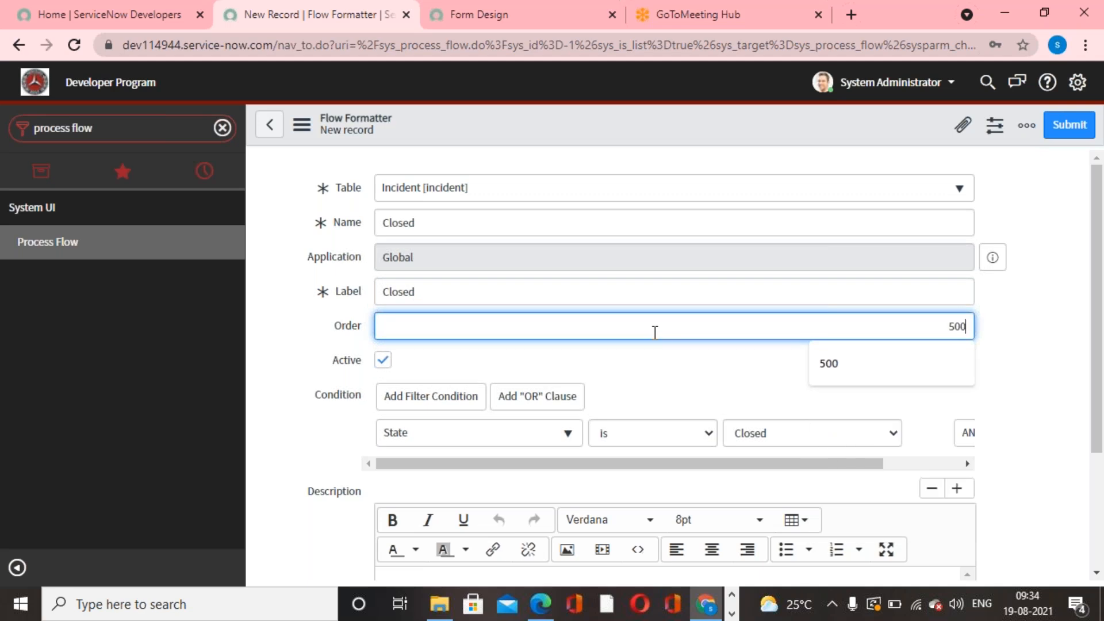
click(1069, 126)
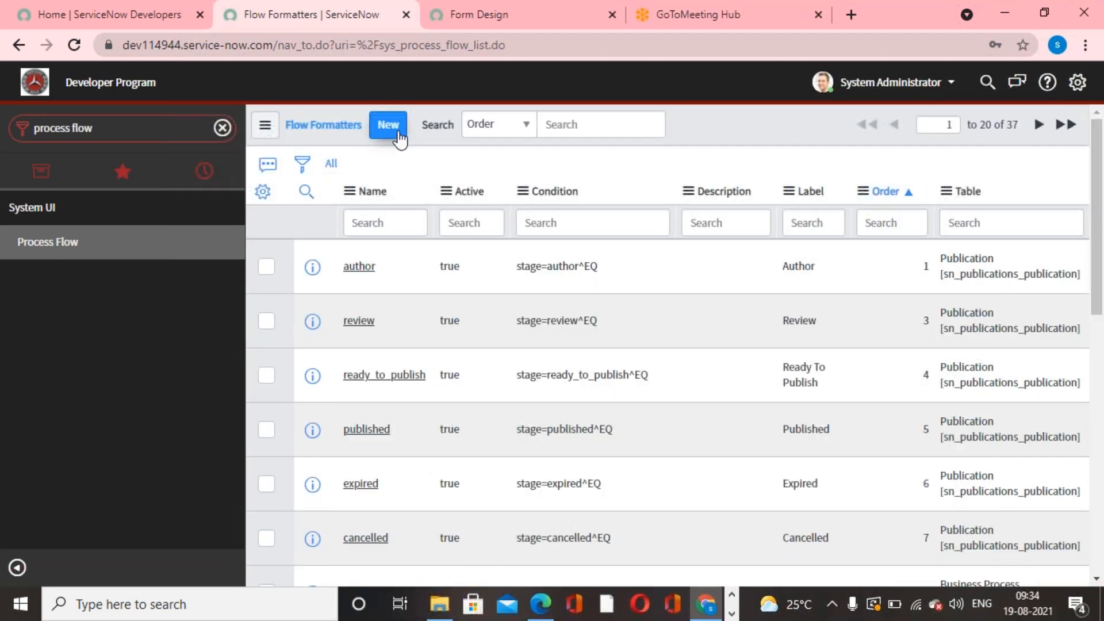
- Start a new flow formatter for the Incident [incident] table with name and label Cancelled and order 600
click(398, 134)
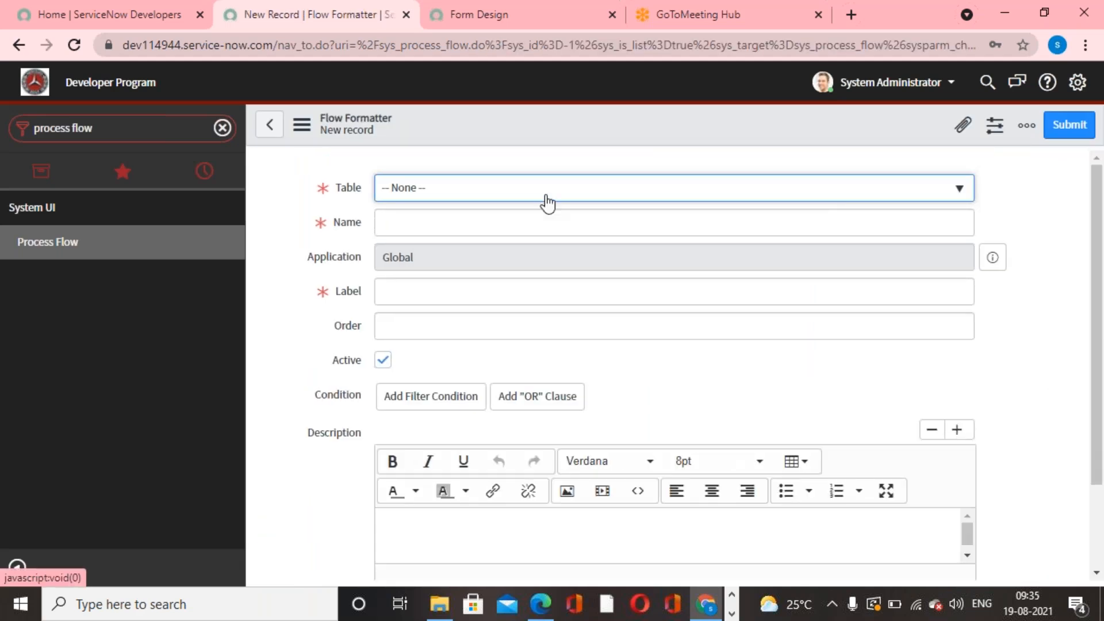
text(incident)
click(476, 253)
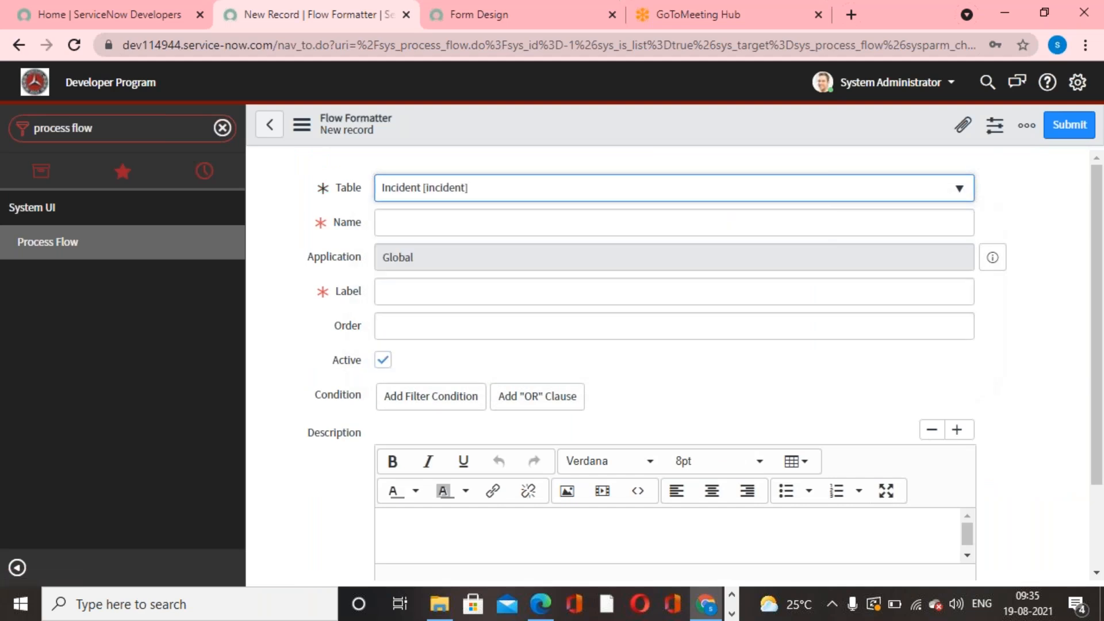
click(472, 226)
text(Cancelled)
key(ctrl+a)
click(420, 284)
key(ctrl+v)
click(627, 332)
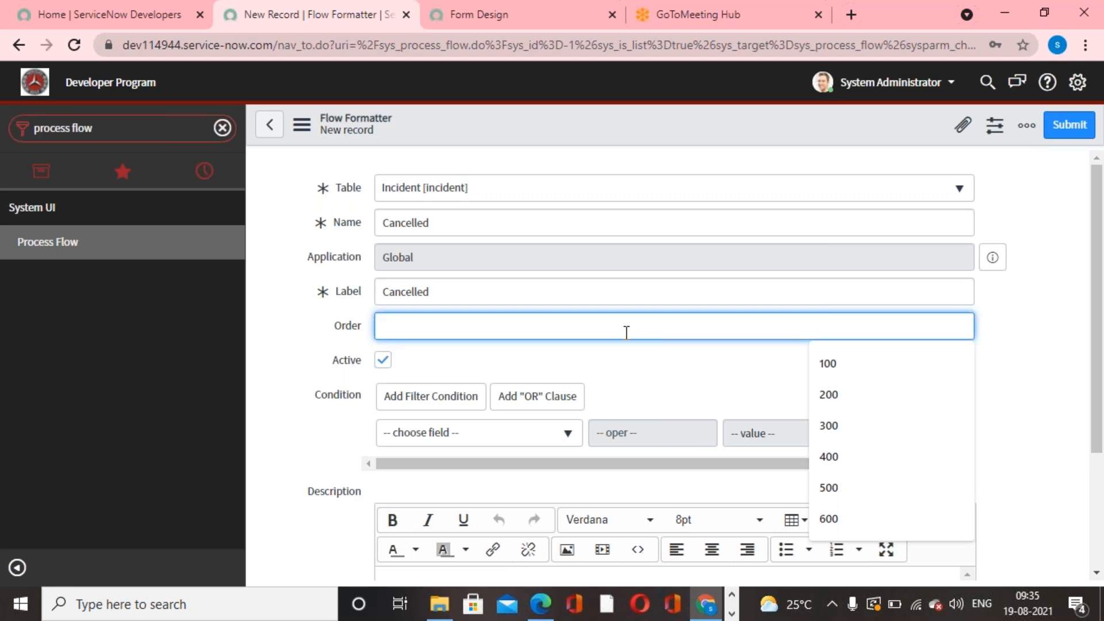
text(600)
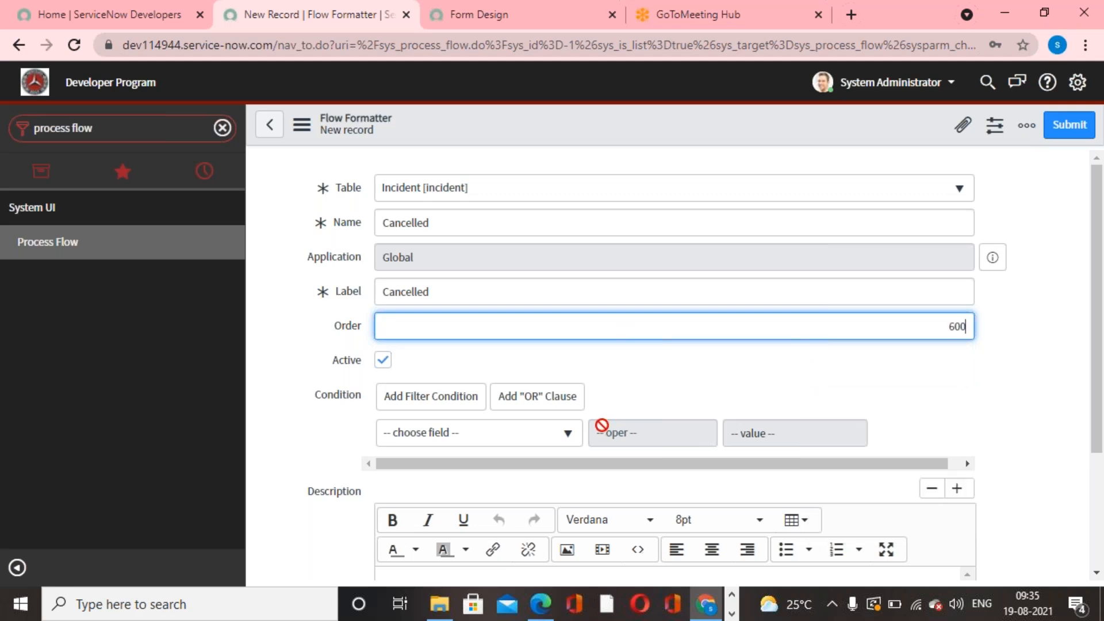
- Set the Cancelled flow formatter's condition to State is Canceled and submit the record
click(567, 432)
text(state)
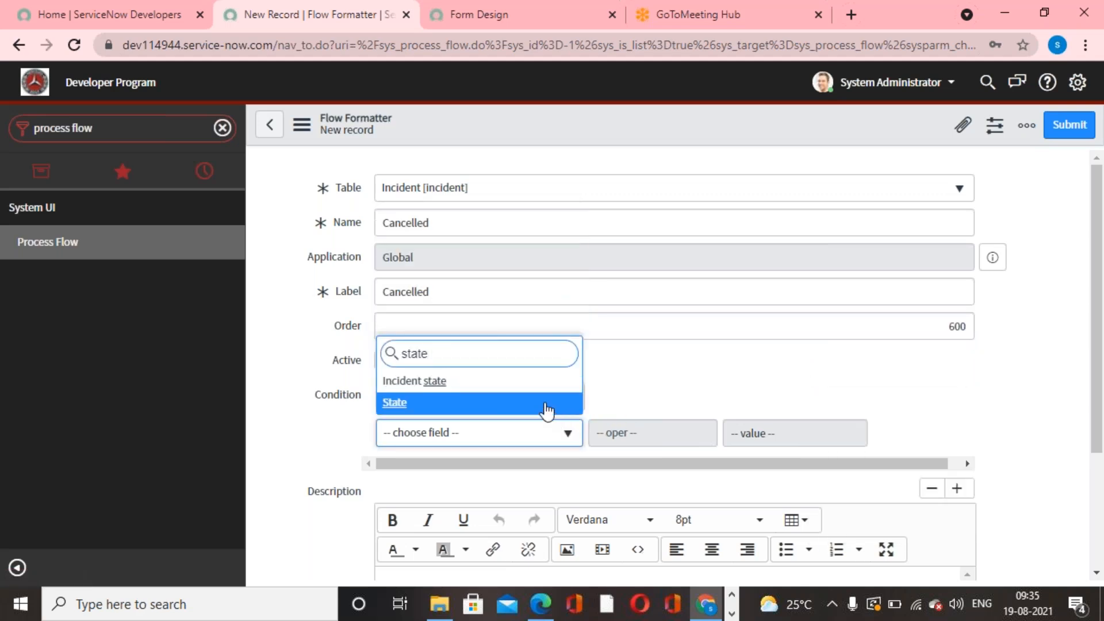
click(546, 409)
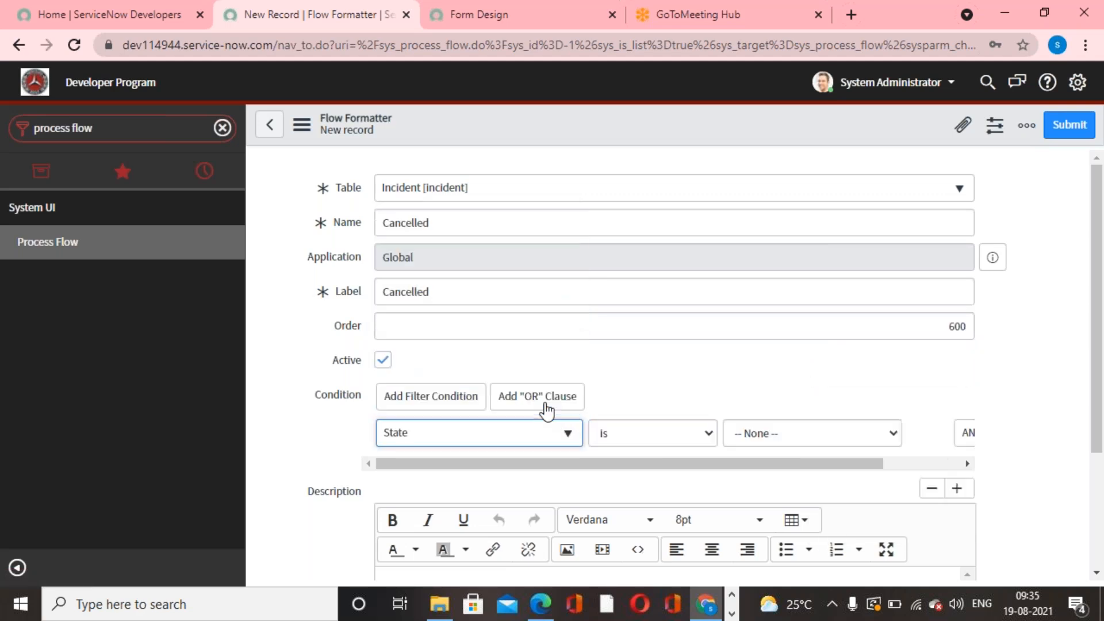
click(784, 437)
click(791, 547)
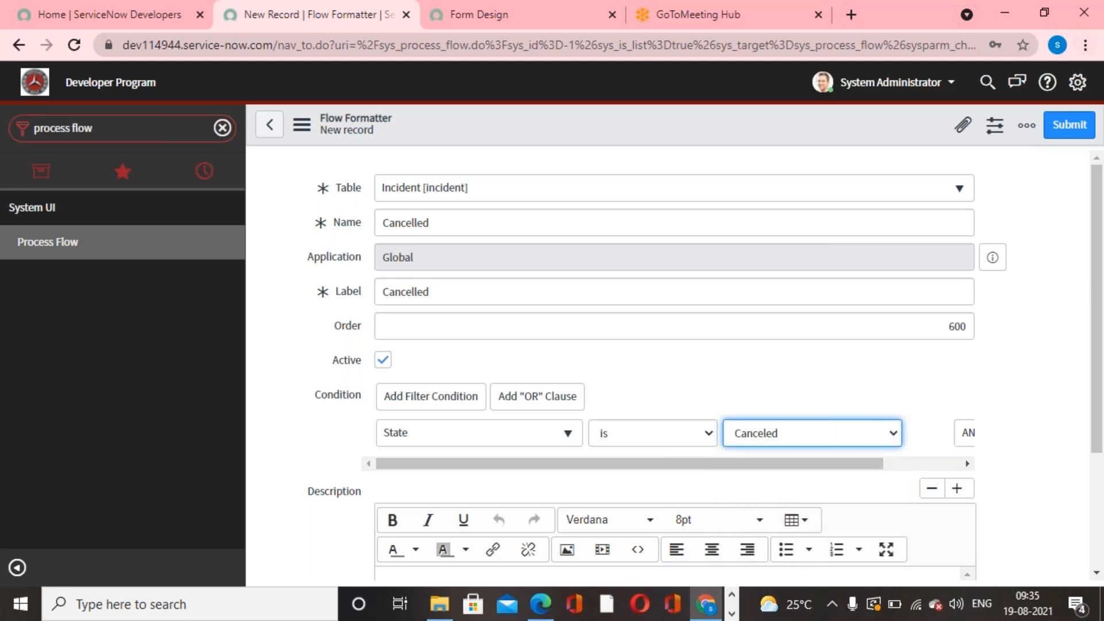
click(1067, 128)
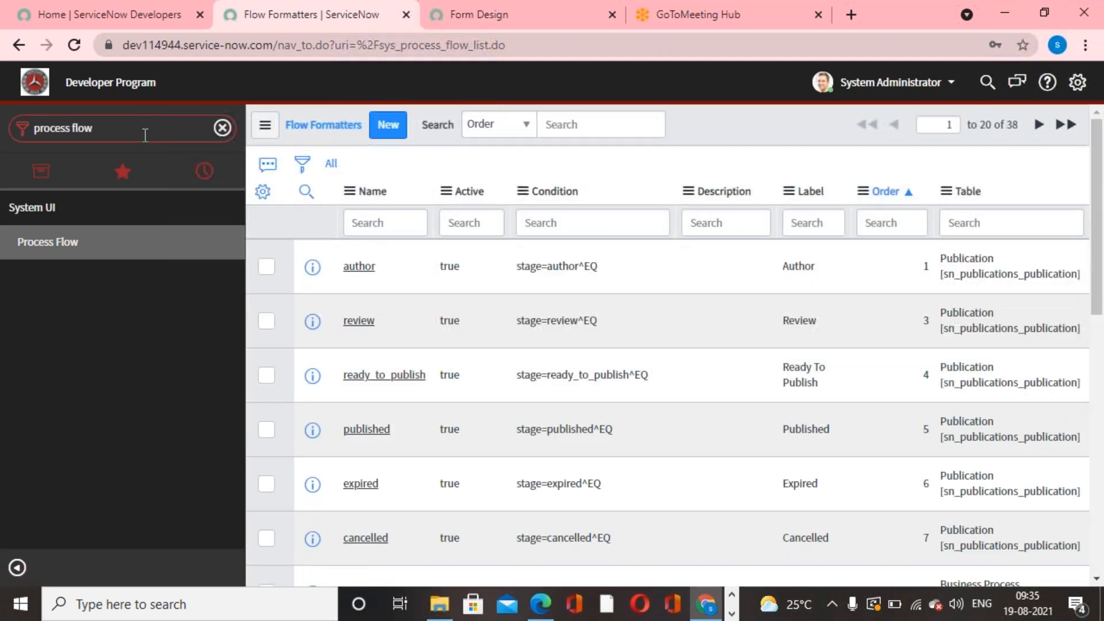
- Open a blank new incident form to check the process flow stages across it
click(109, 127)
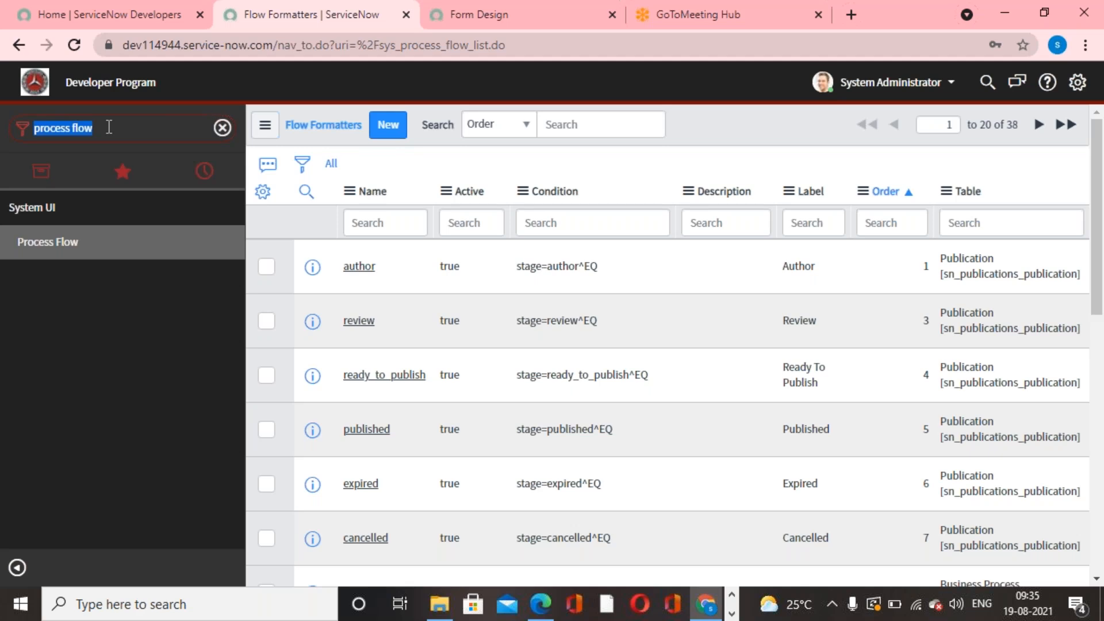
text(Incident)
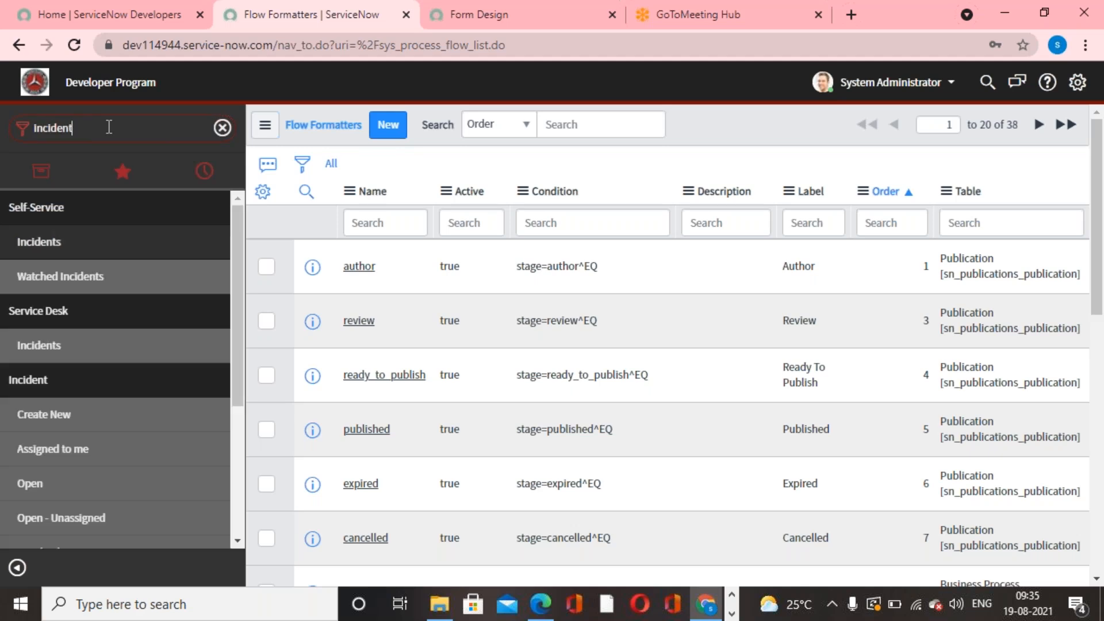
click(32, 414)
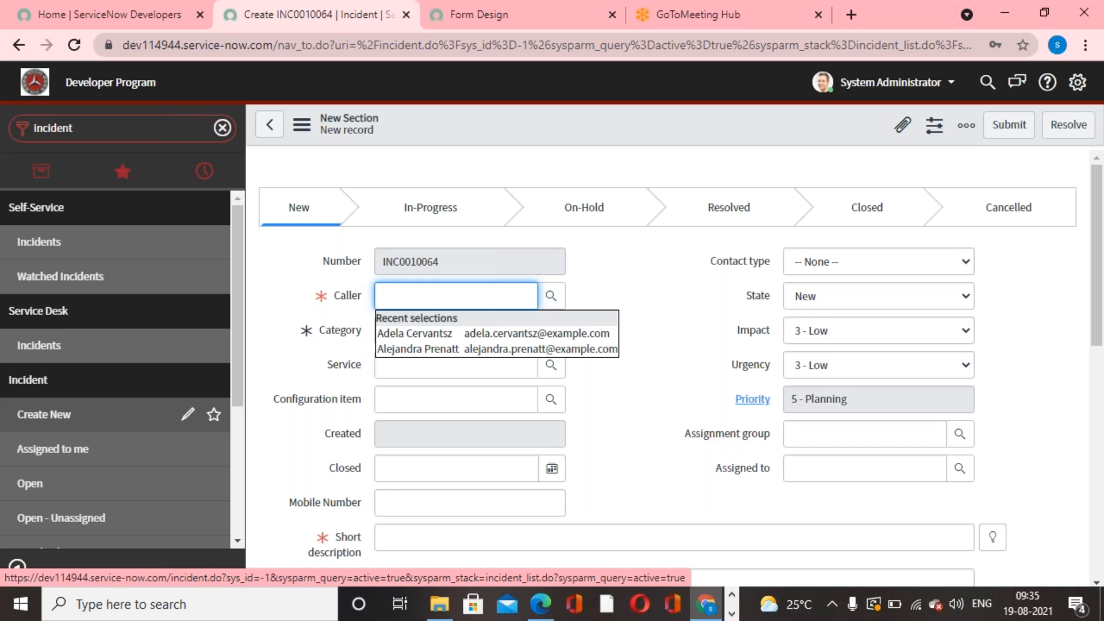
click(637, 301)
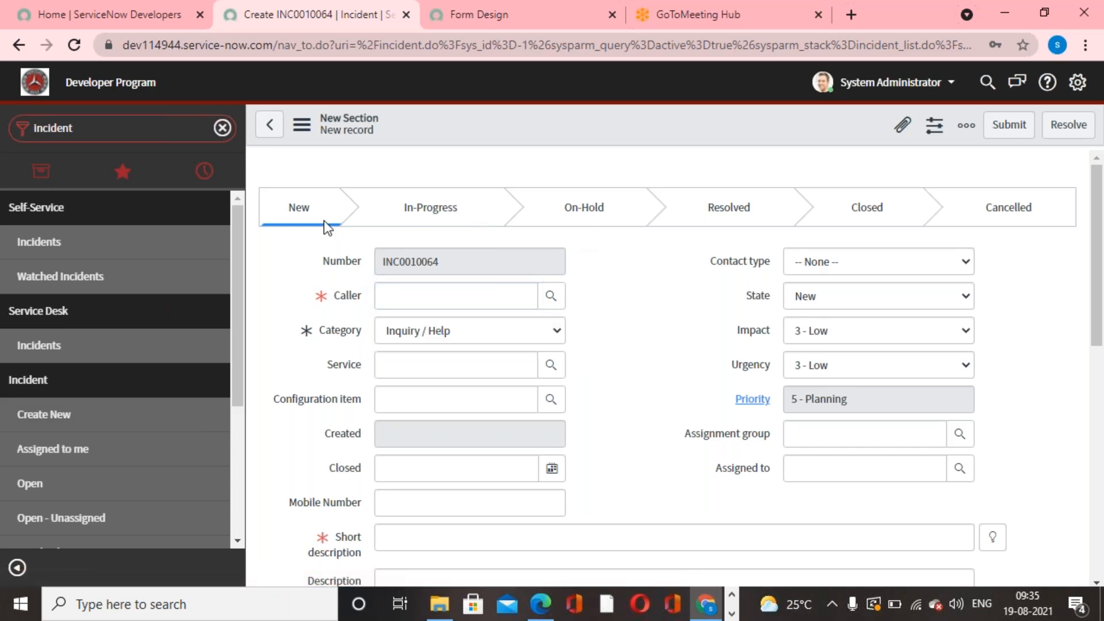
click(686, 325)
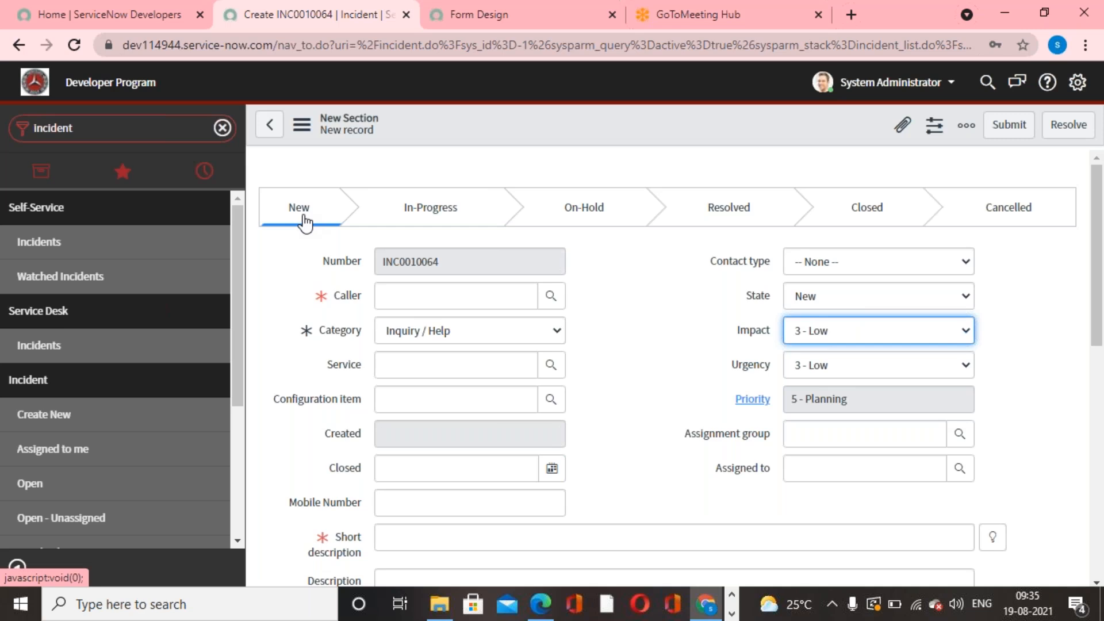
- List all incidents and open the On Hold incident described as New employee hire
scroll(114, 474, down, 3)
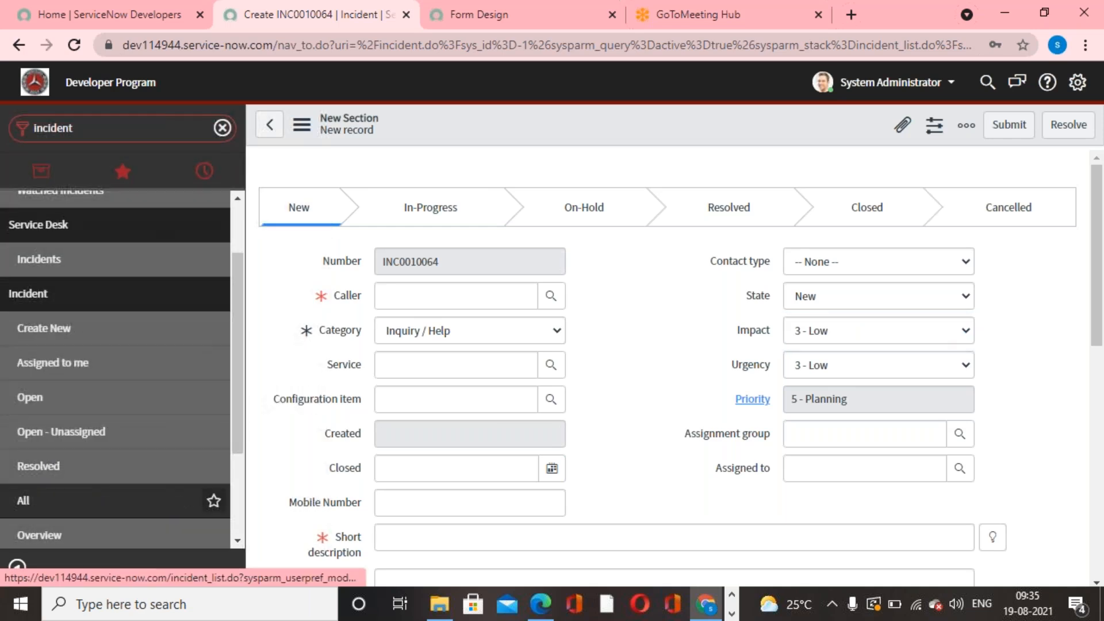
click(32, 500)
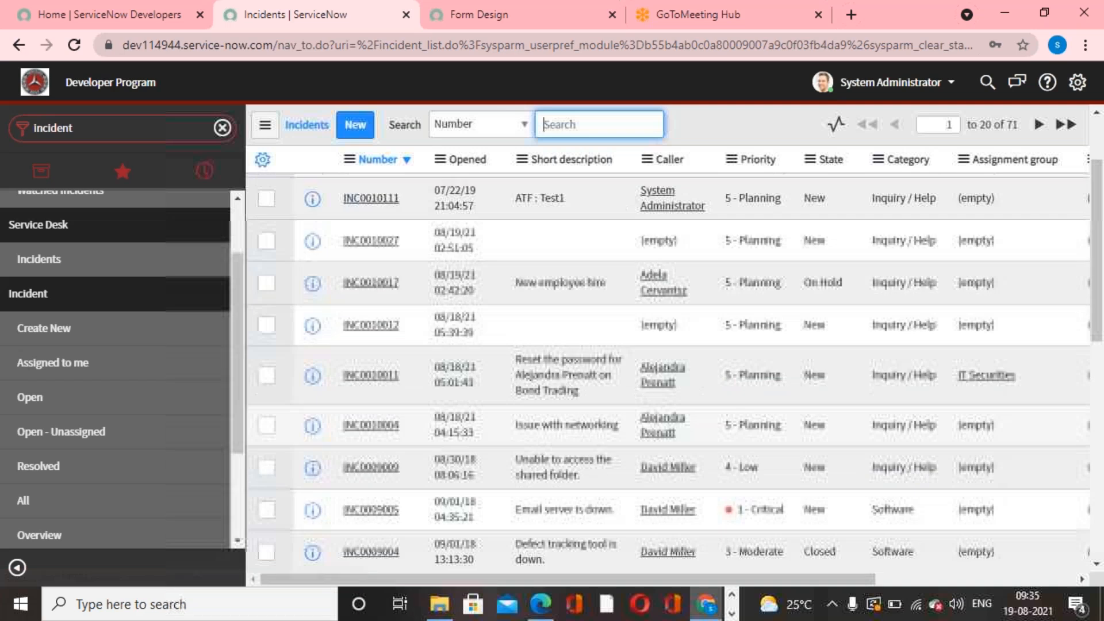
click(370, 387)
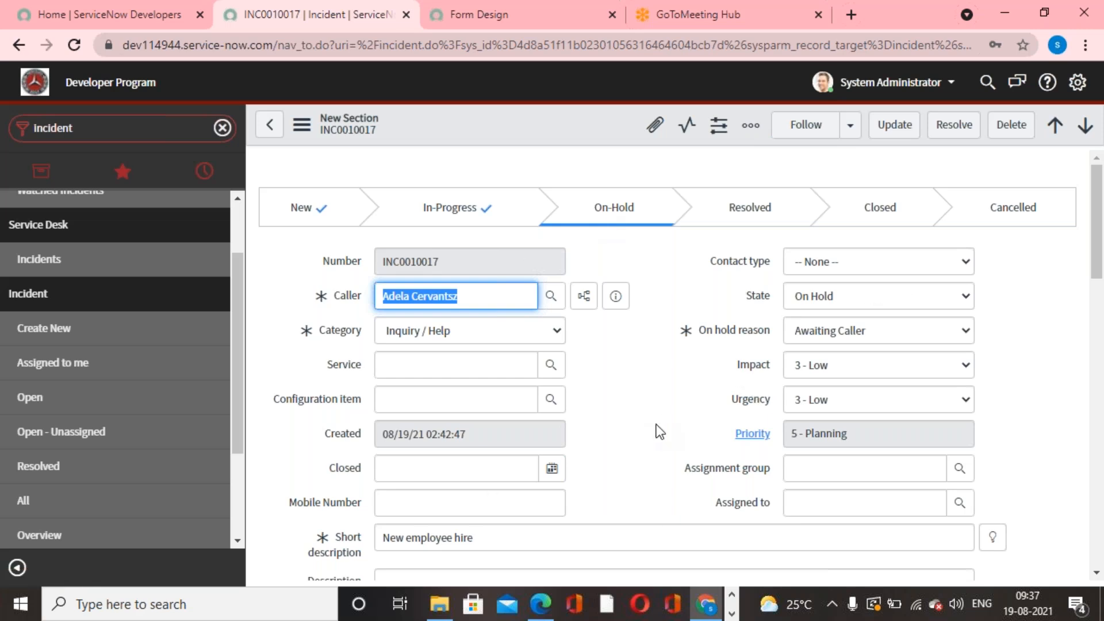
- Examine the open incident's process flow stages and form fields, and compare them with the available State choices
scroll(656, 431, down, 2)
scroll(656, 431, up, 1)
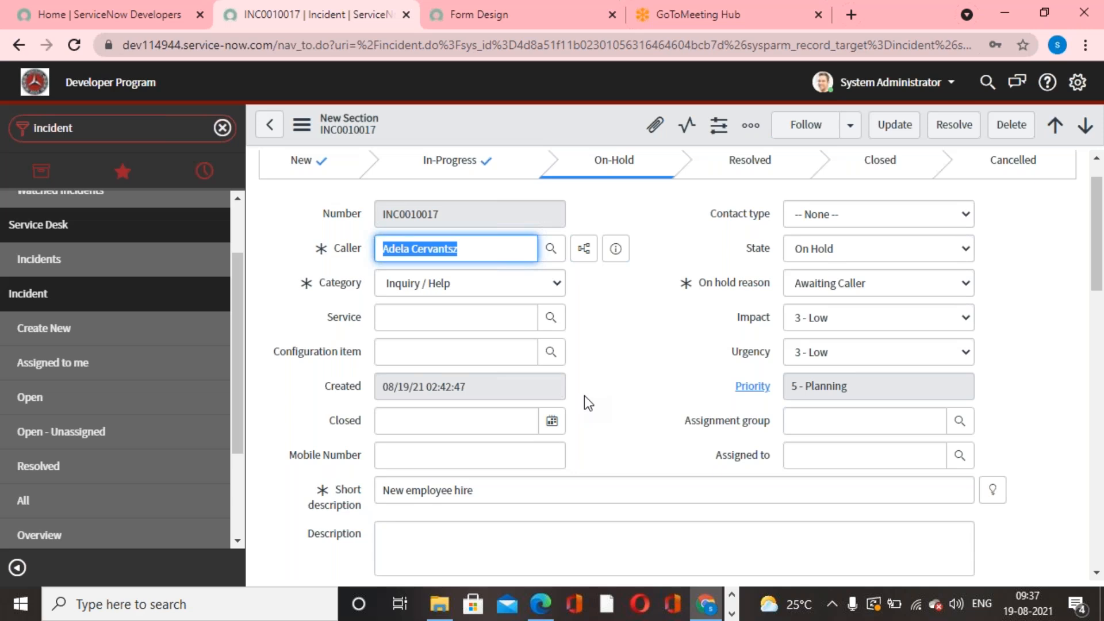
scroll(584, 396, up, 1)
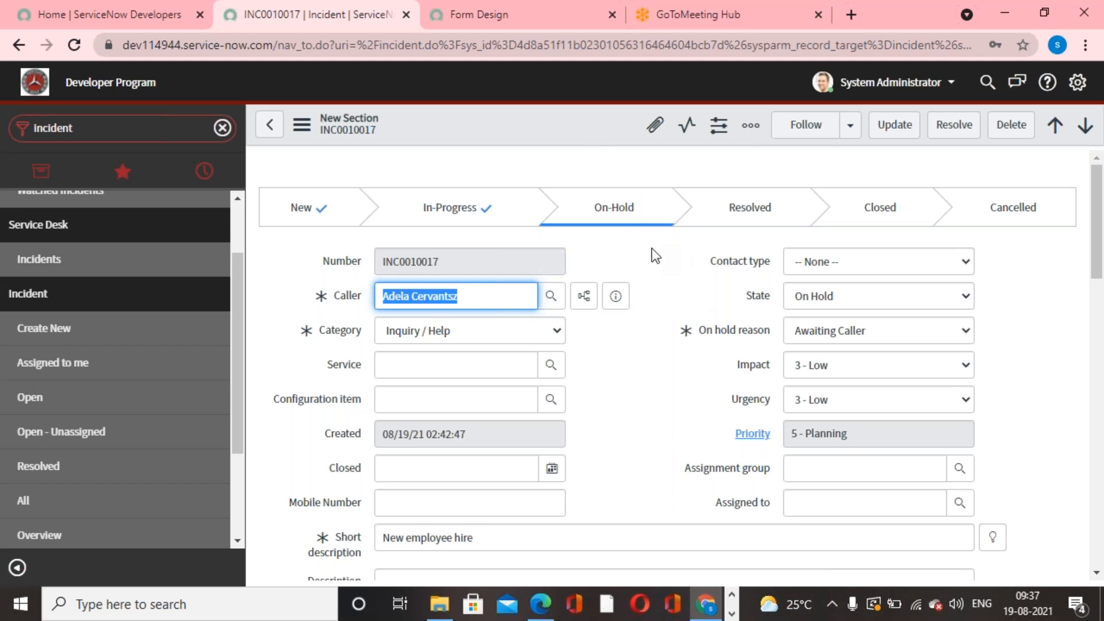
scroll(651, 247, down, 4)
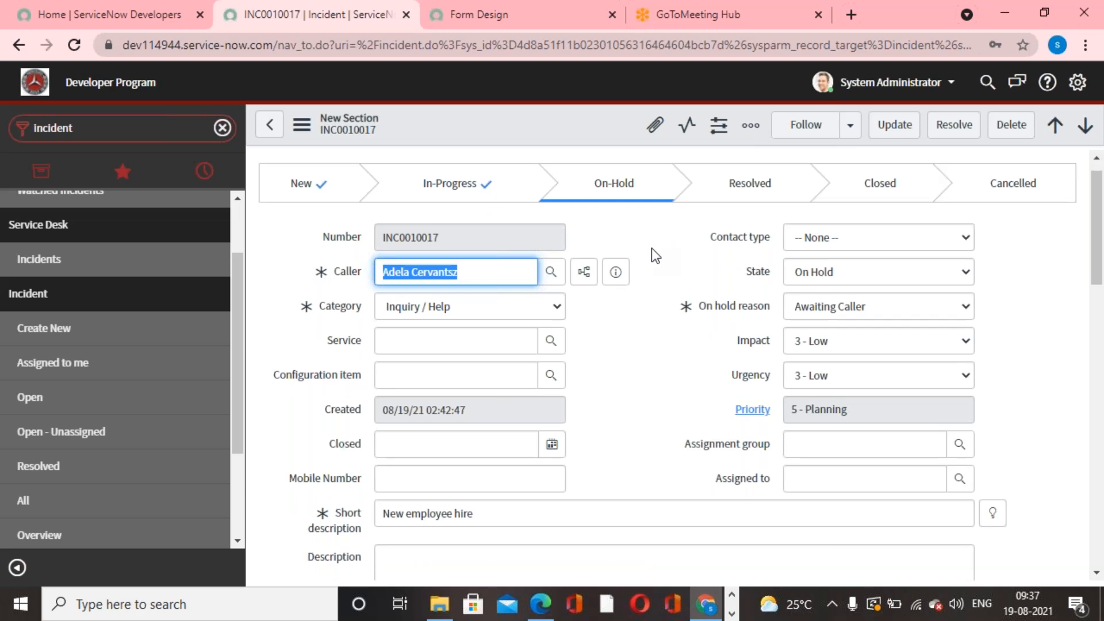
scroll(656, 353, down, 3)
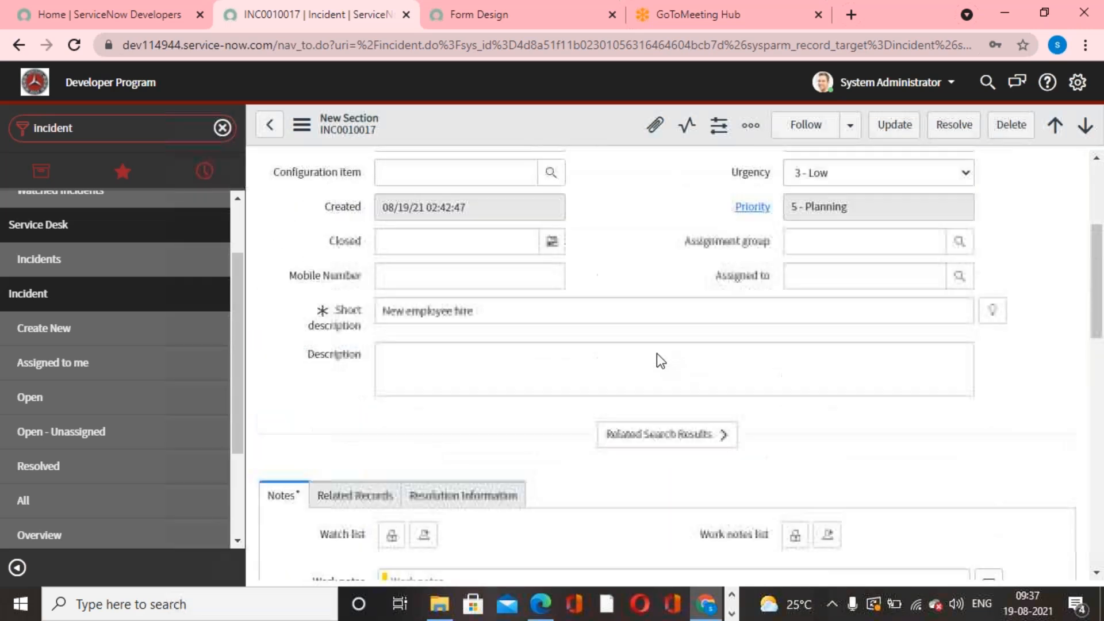
scroll(656, 353, up, 6)
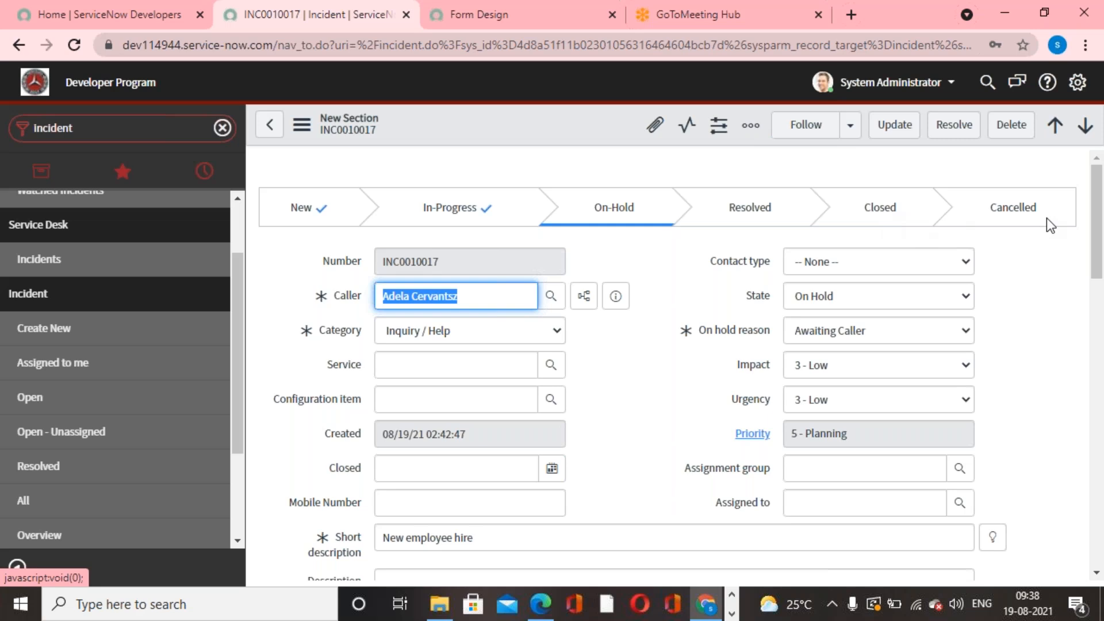
click(896, 297)
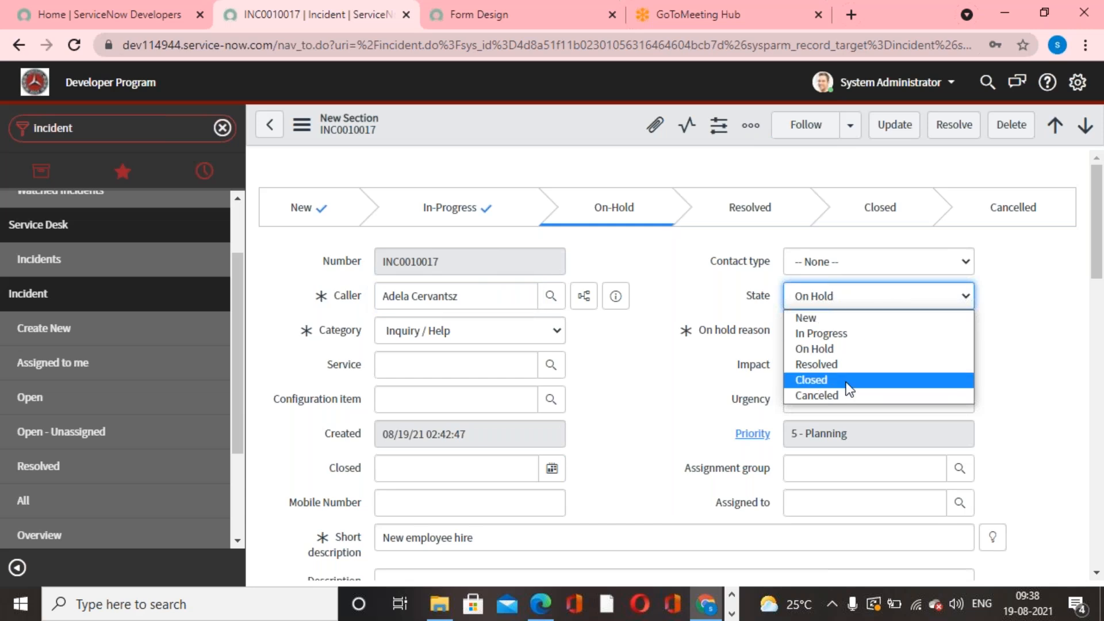
click(691, 314)
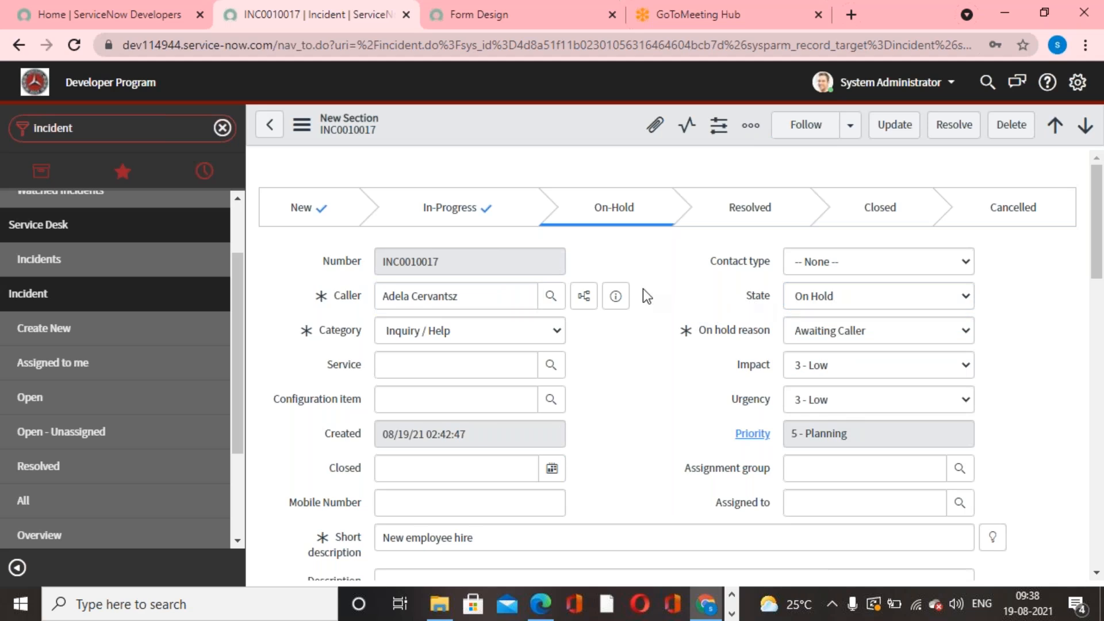
- Configure the incident State field's choices by adding a new item Pending for the Incident table
right_click(760, 296)
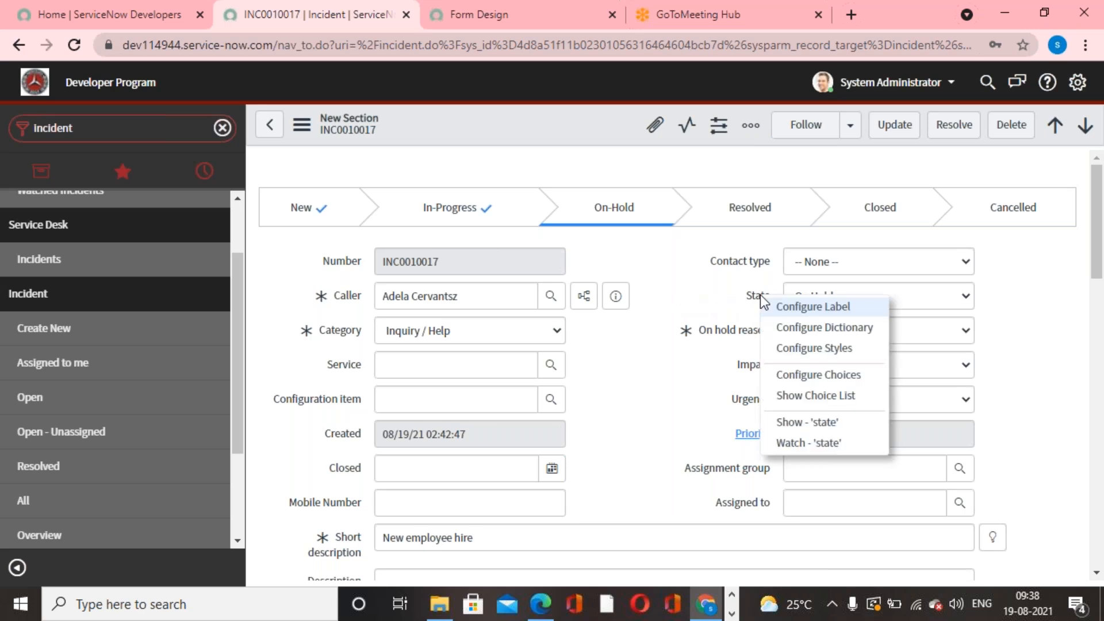
click(812, 378)
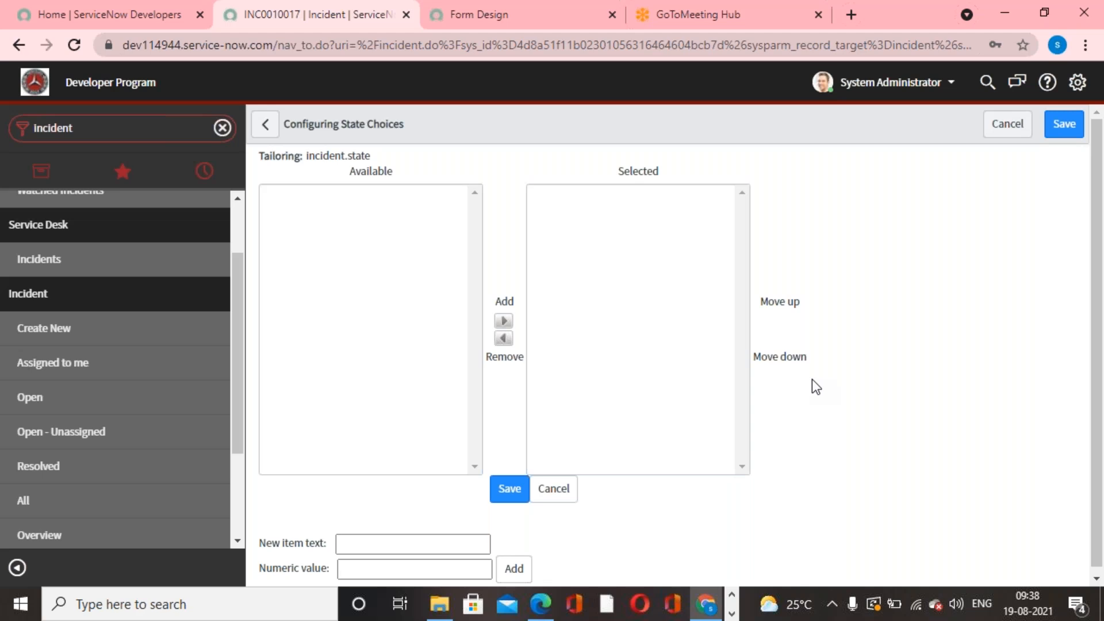
scroll(623, 403, down, 1)
click(442, 500)
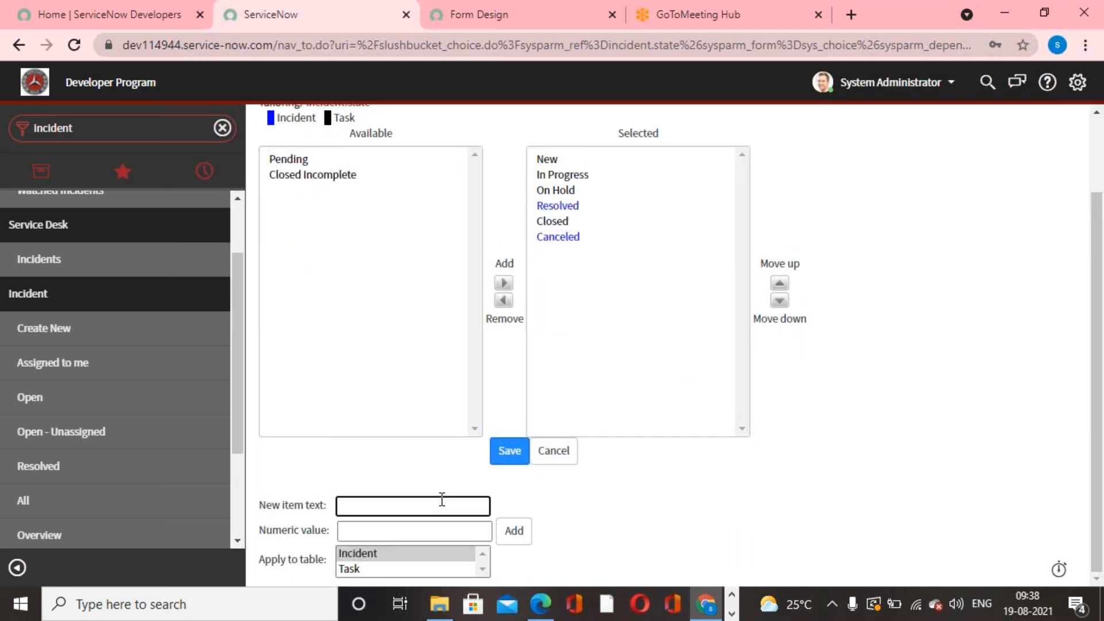
text(Pending)
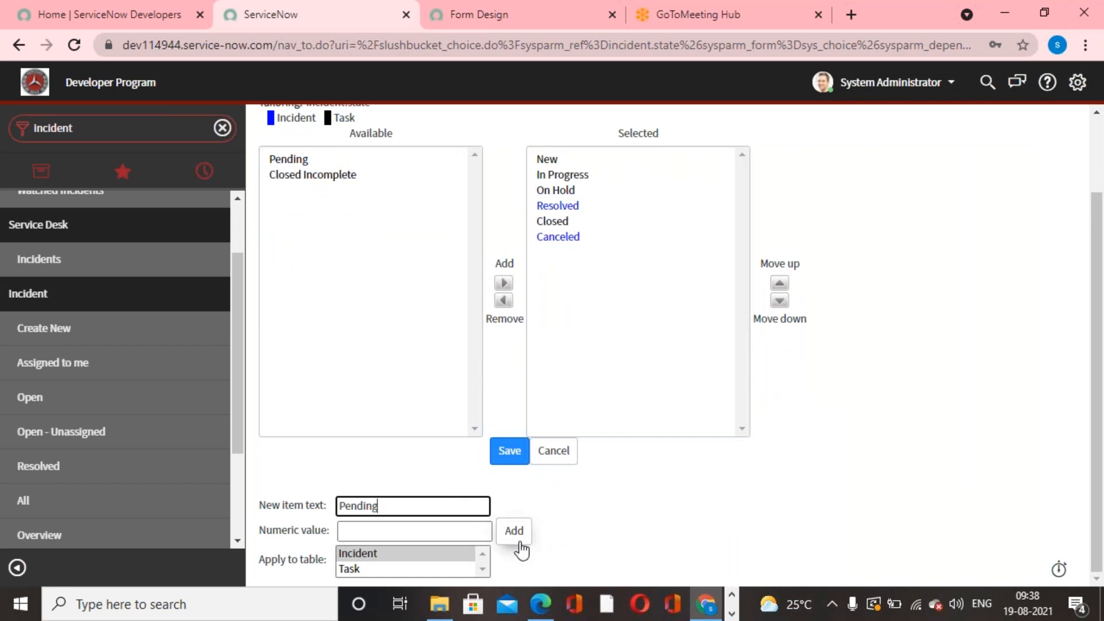
click(519, 536)
- Move the new Pending choice up to between On Hold and Resolved and save the State choices
click(549, 256)
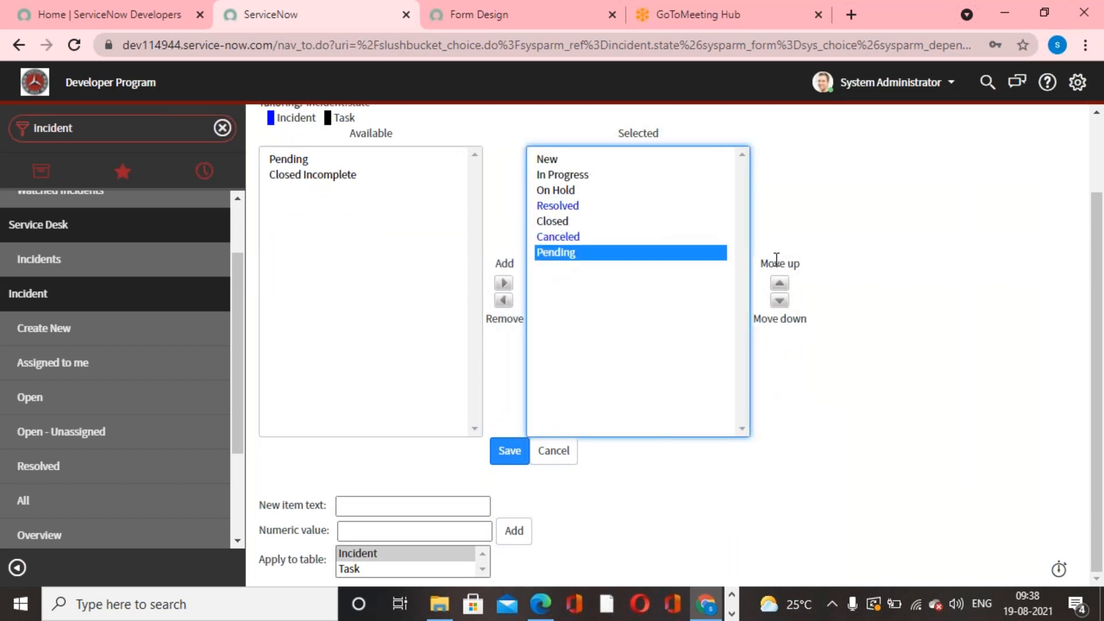
click(780, 283)
click(780, 283)
click(780, 283)
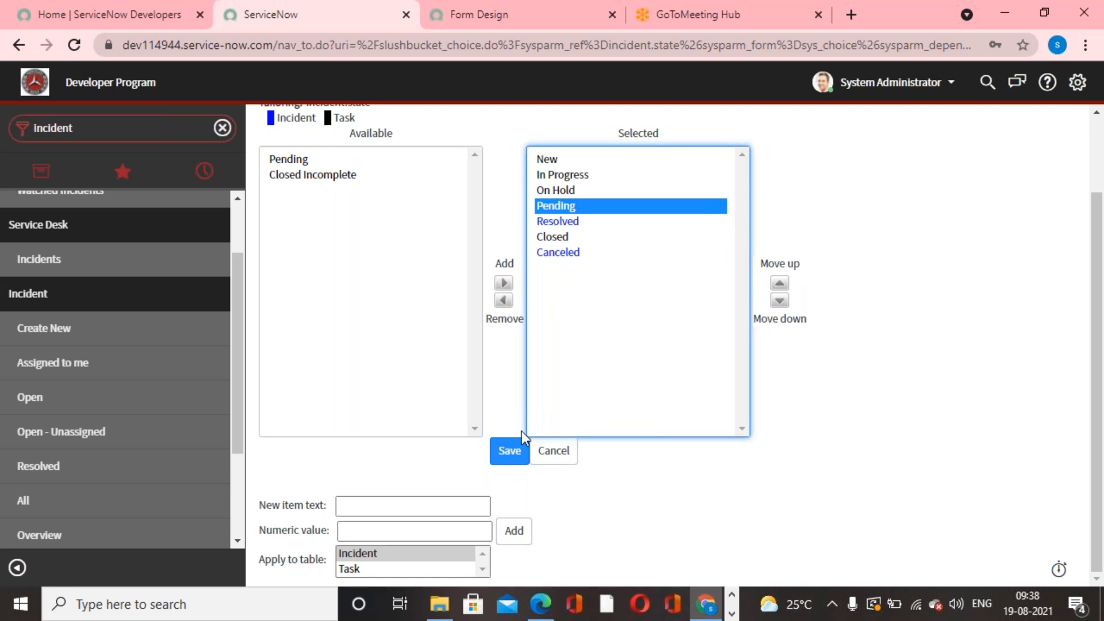
click(509, 451)
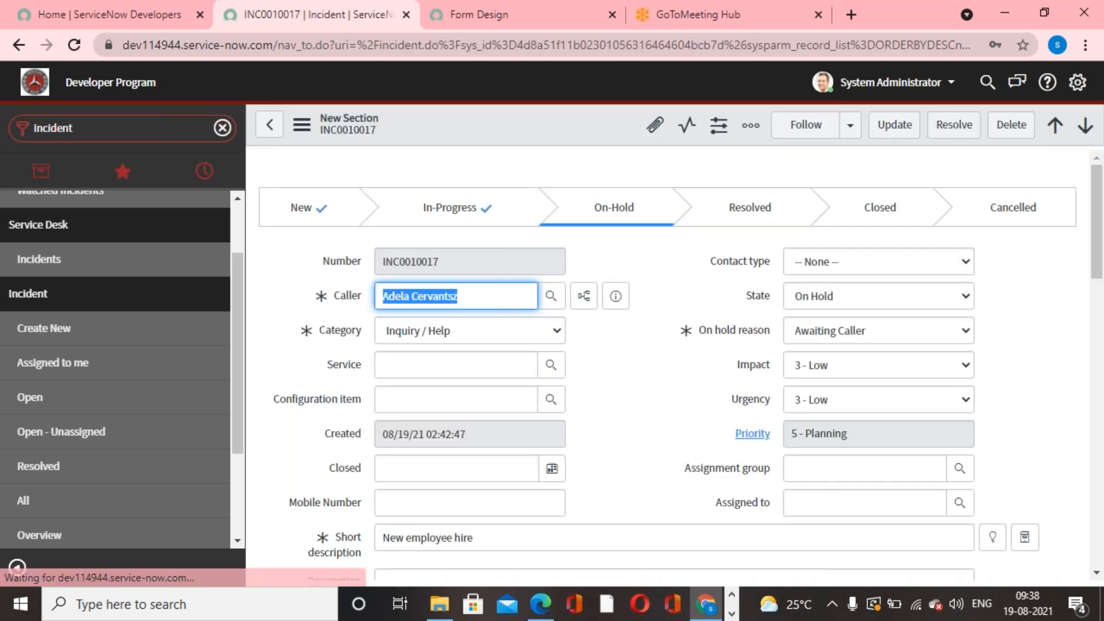
- Check the incident's State choices for the Pending option without changing the selected state
click(961, 296)
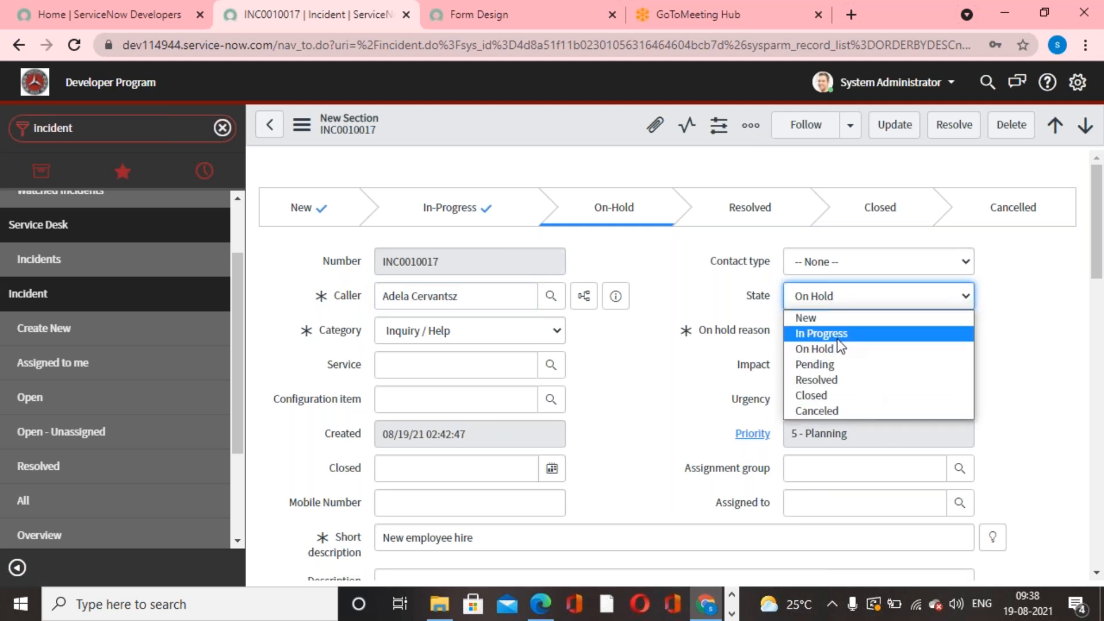
click(672, 267)
click(840, 295)
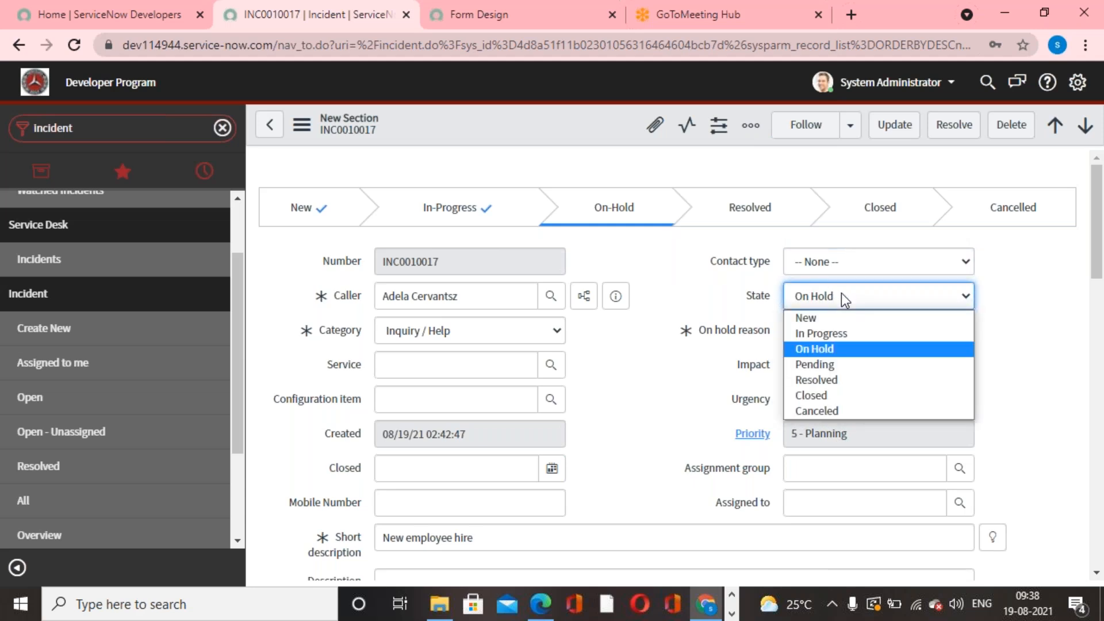
click(636, 380)
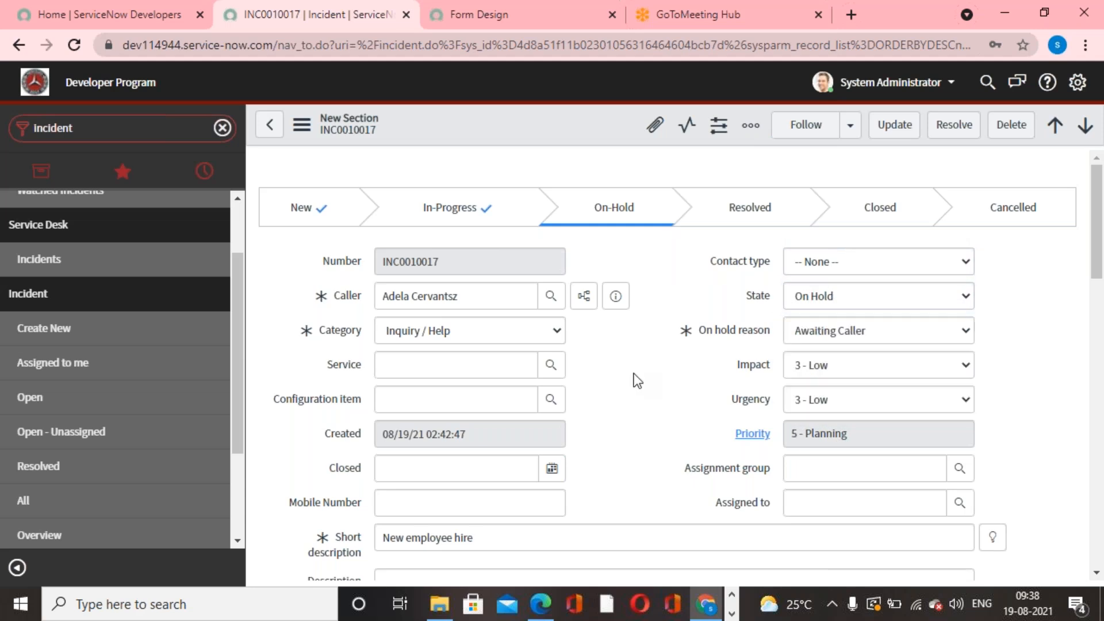
click(934, 300)
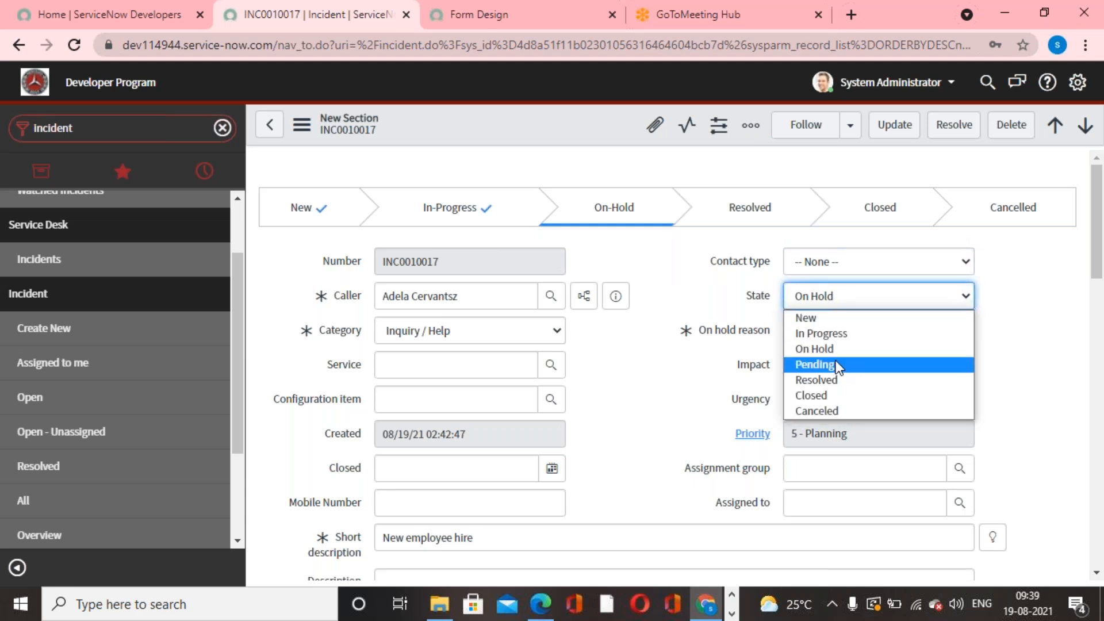
click(639, 385)
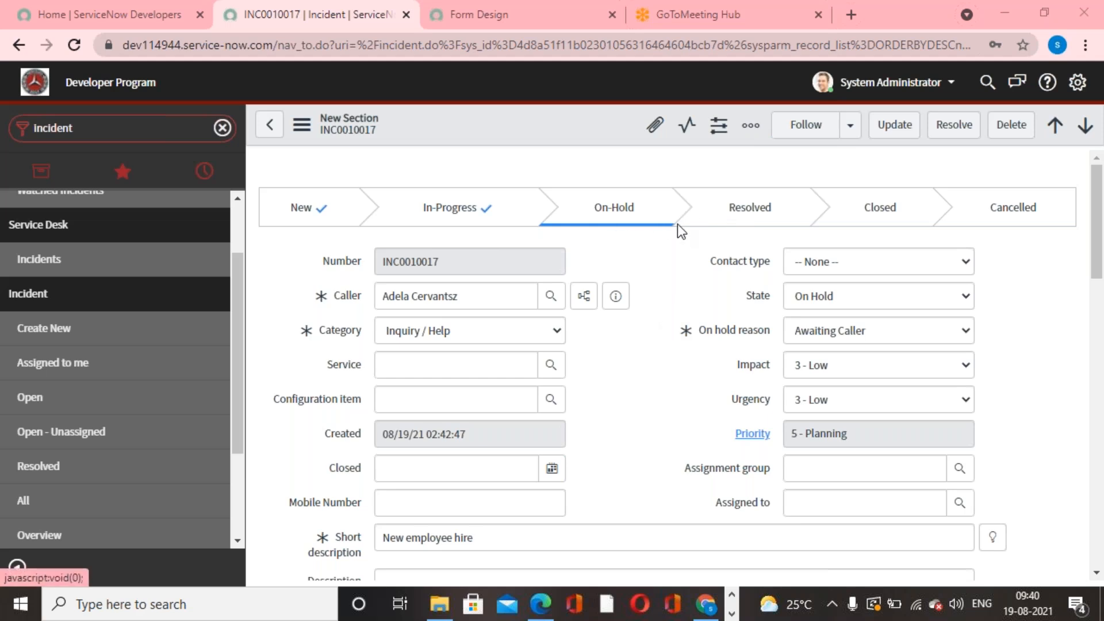
- Create a new Process Flow formatter record for the Incident table
click(133, 135)
text(process flow)
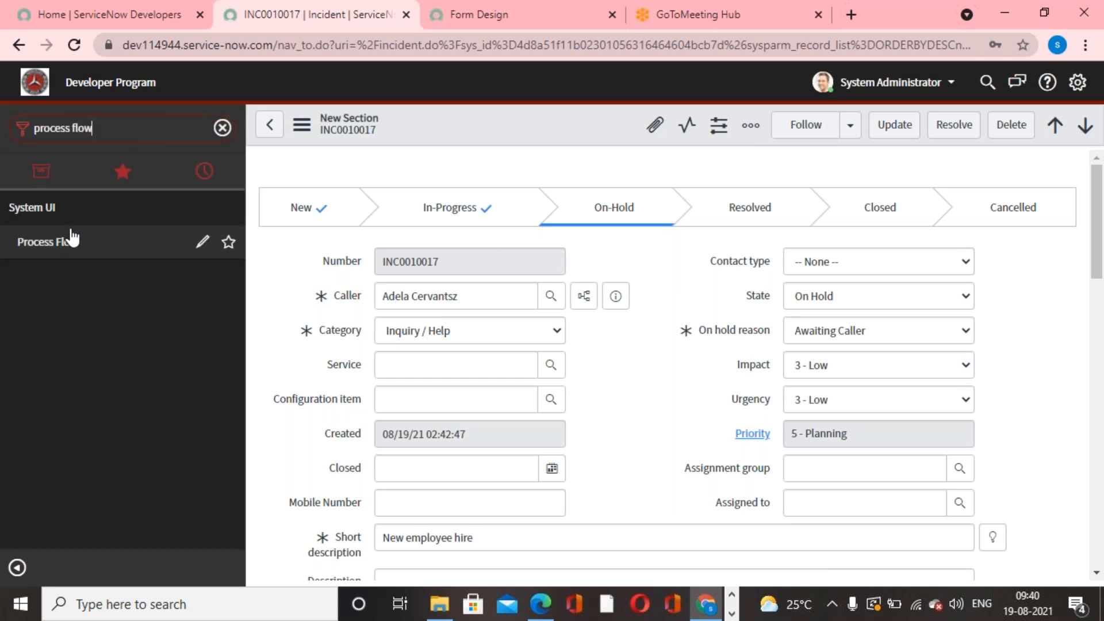
click(83, 242)
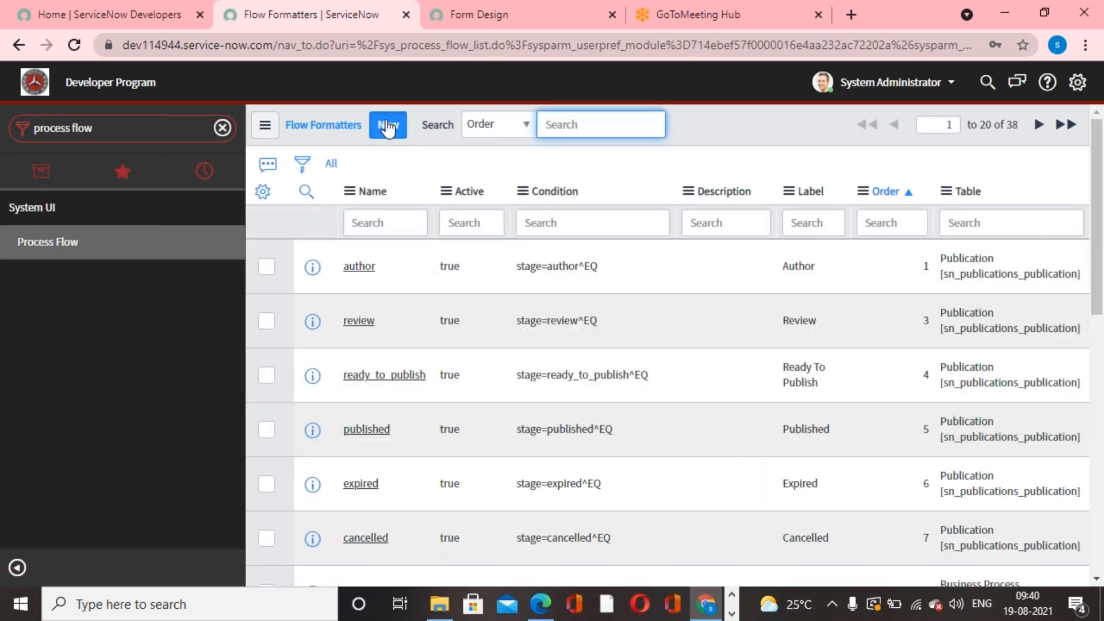
click(388, 125)
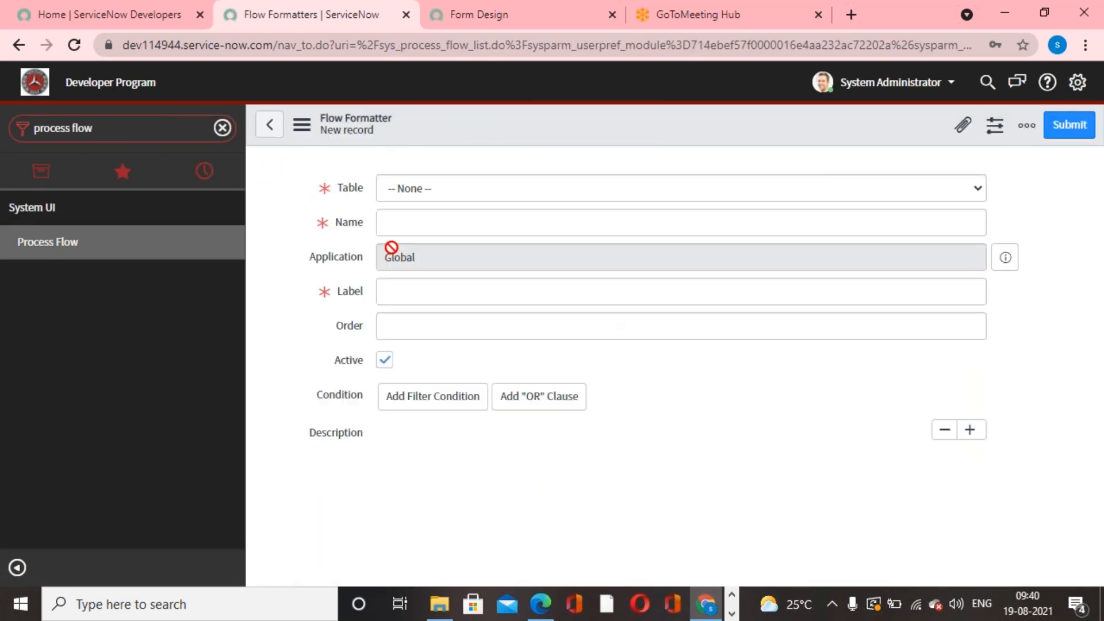
click(549, 197)
text(incident)
click(465, 253)
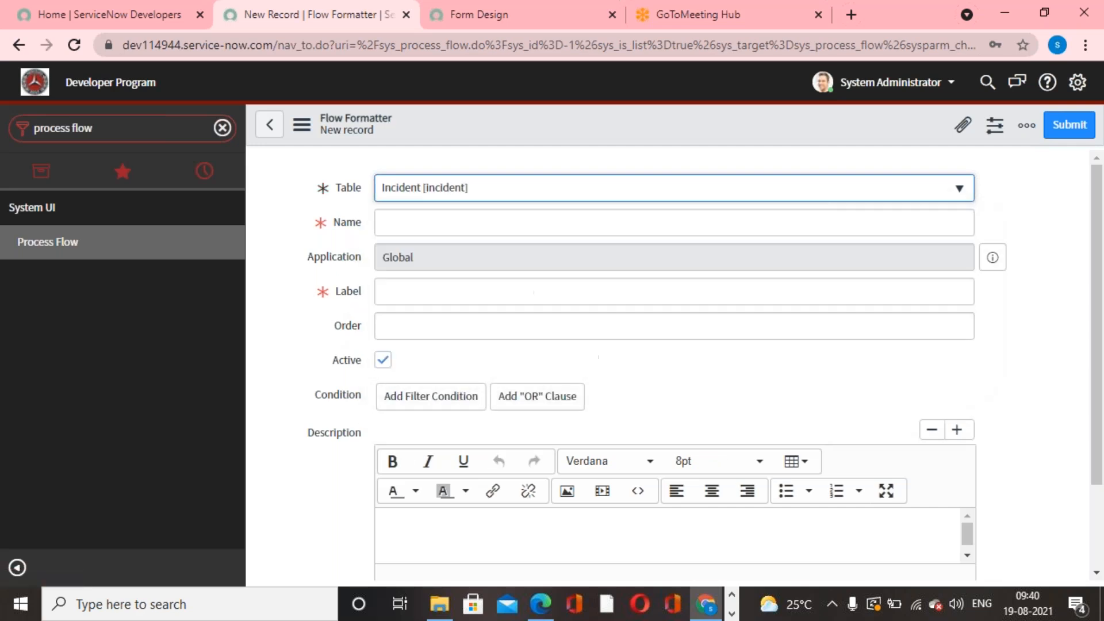
- Set the flow formatter's name and label to Pending and its order to 350
click(495, 216)
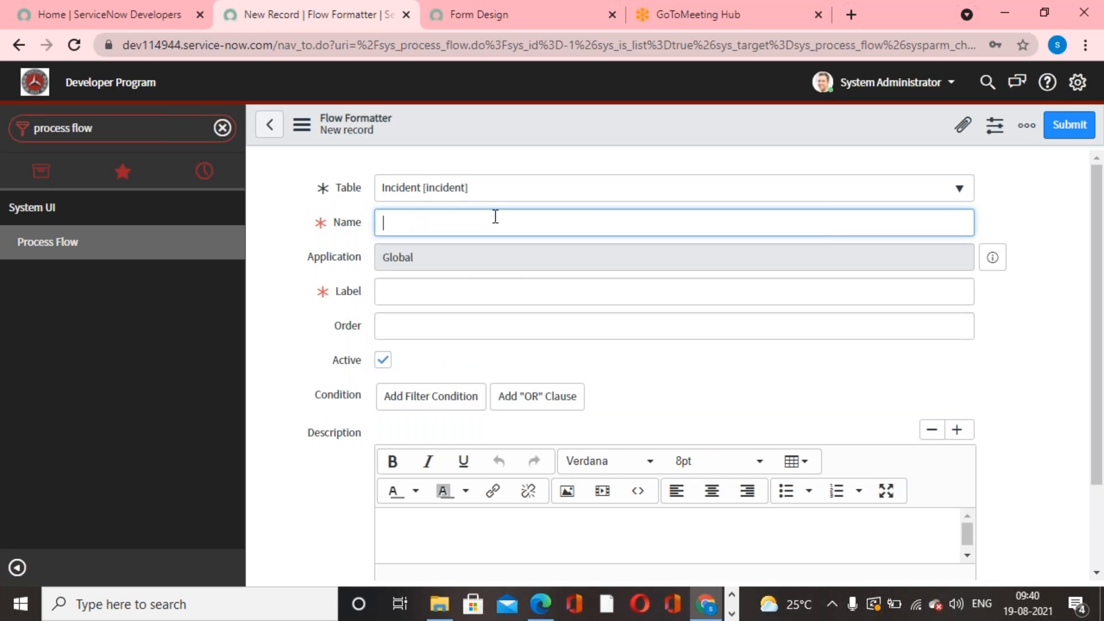
text(Pending)
drag(423, 218, 313, 204)
key(ctrl+c)
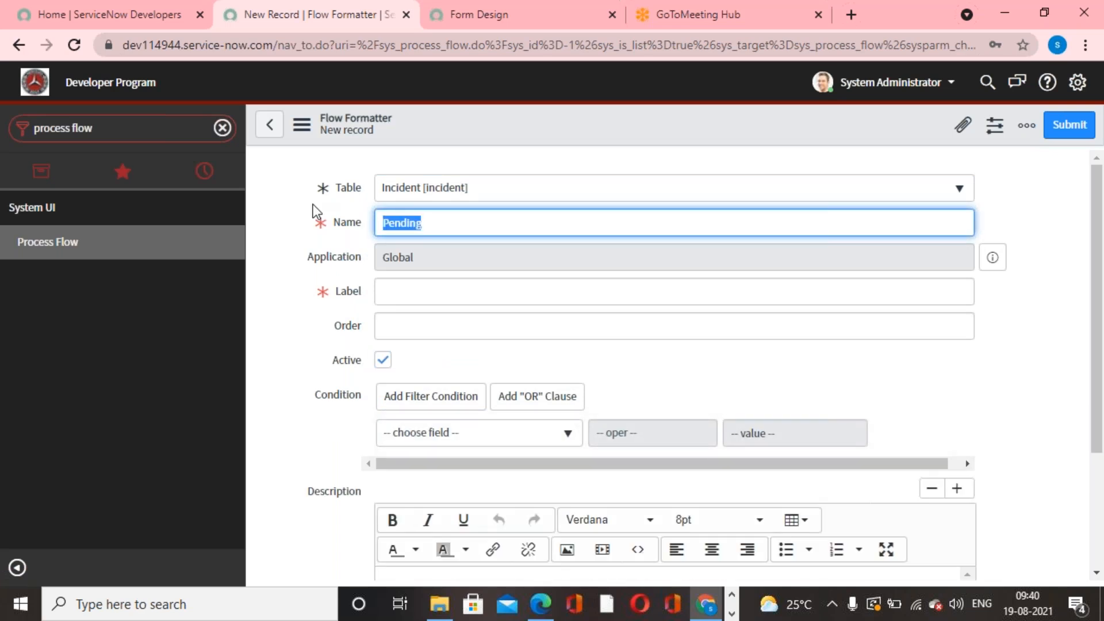
click(459, 293)
key(ctrl+v)
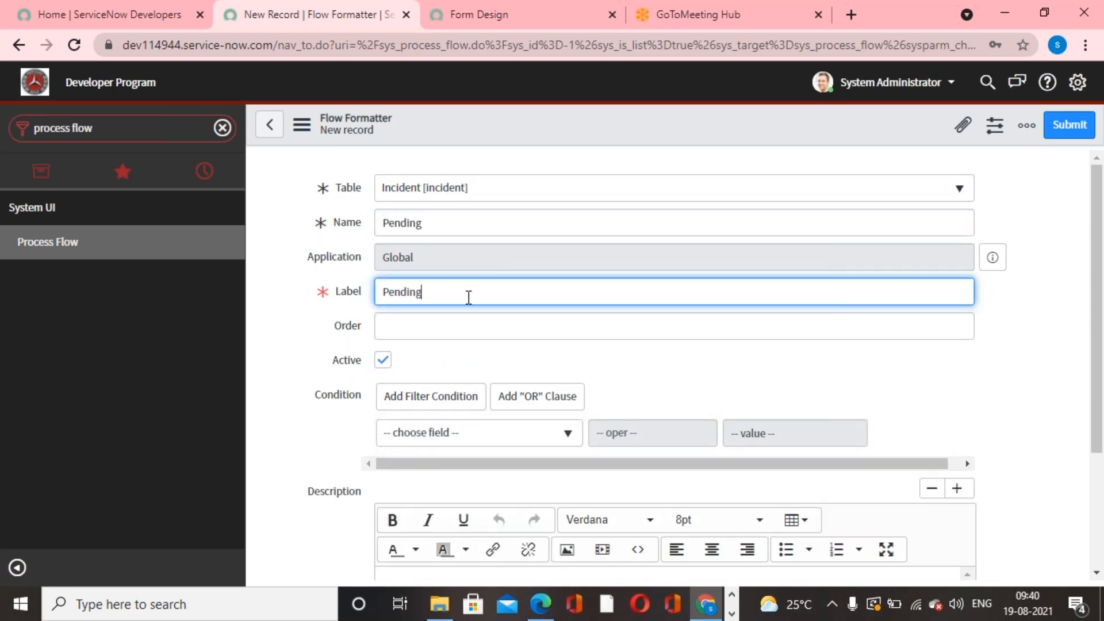
click(714, 332)
text(350)
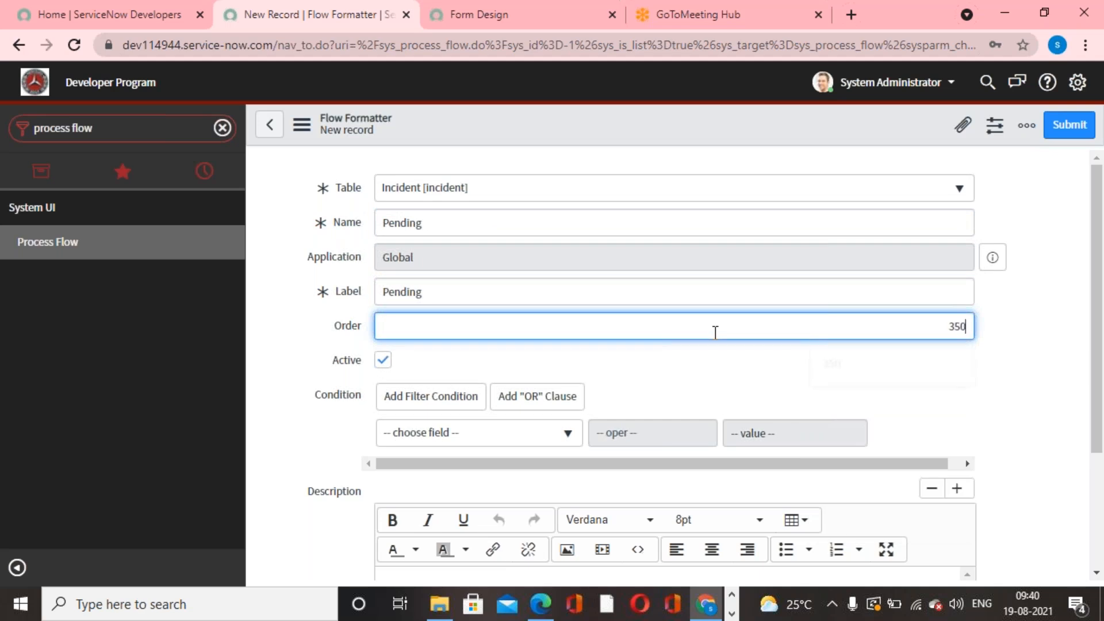
- Add the condition State is Pending to the flow formatter and submit the record
click(579, 434)
text(state)
click(540, 412)
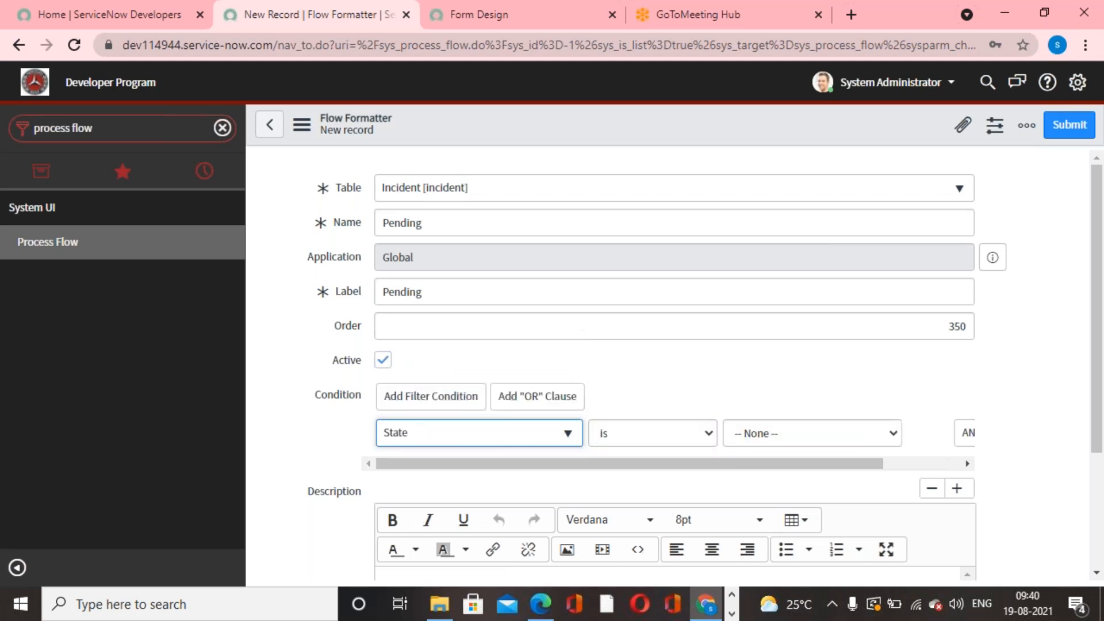
click(816, 433)
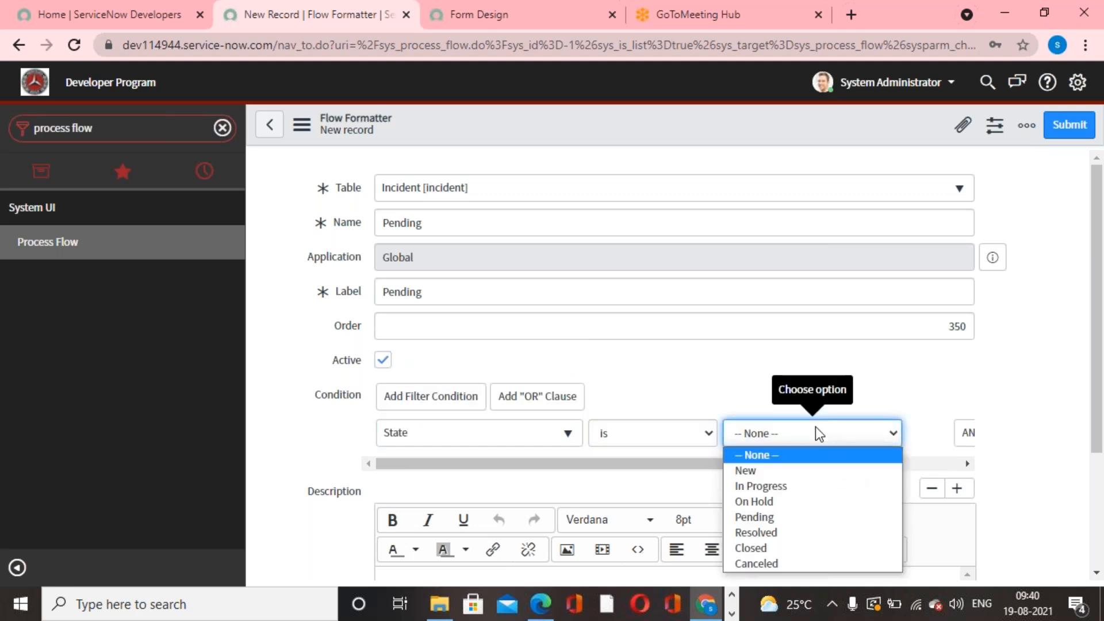
click(754, 517)
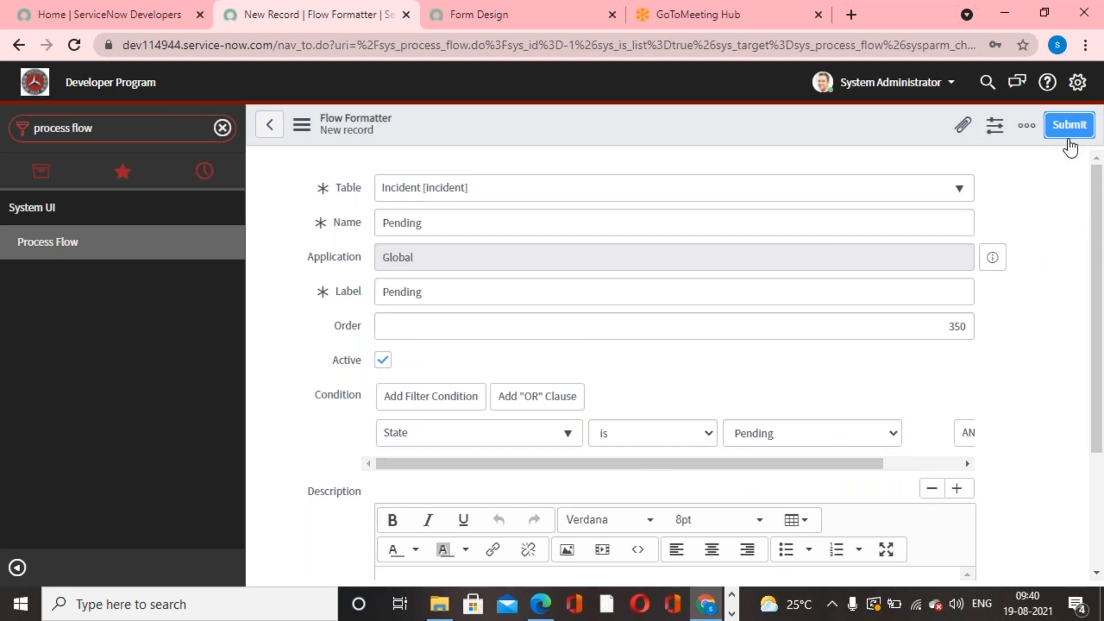
click(1068, 125)
- Start a new incident record and set its State to Pending
click(129, 135)
text(Inc)
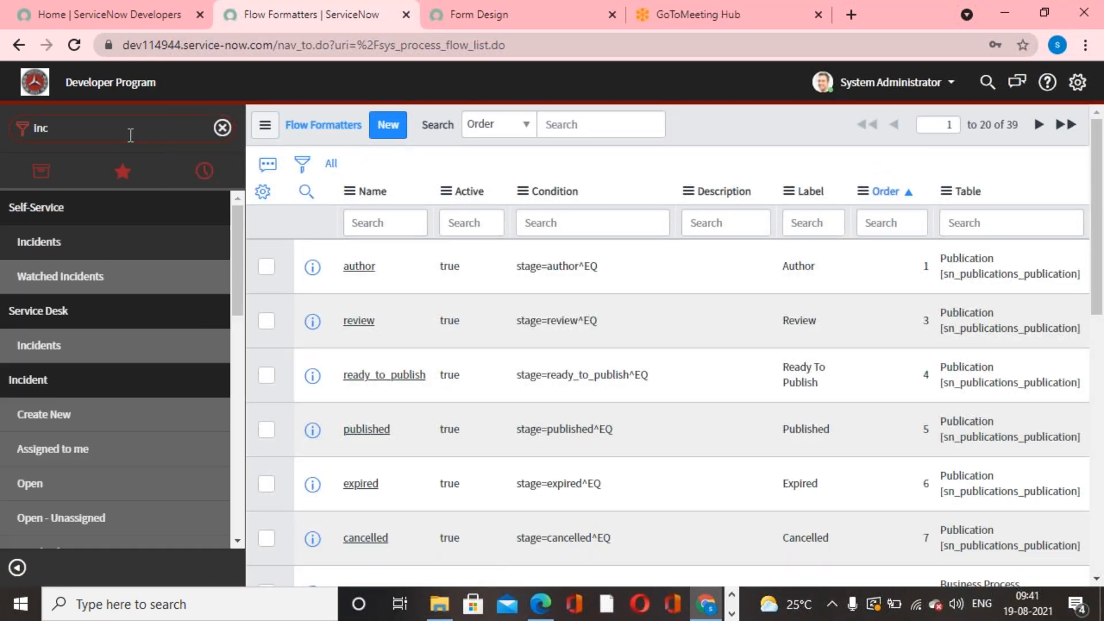
text(ident)
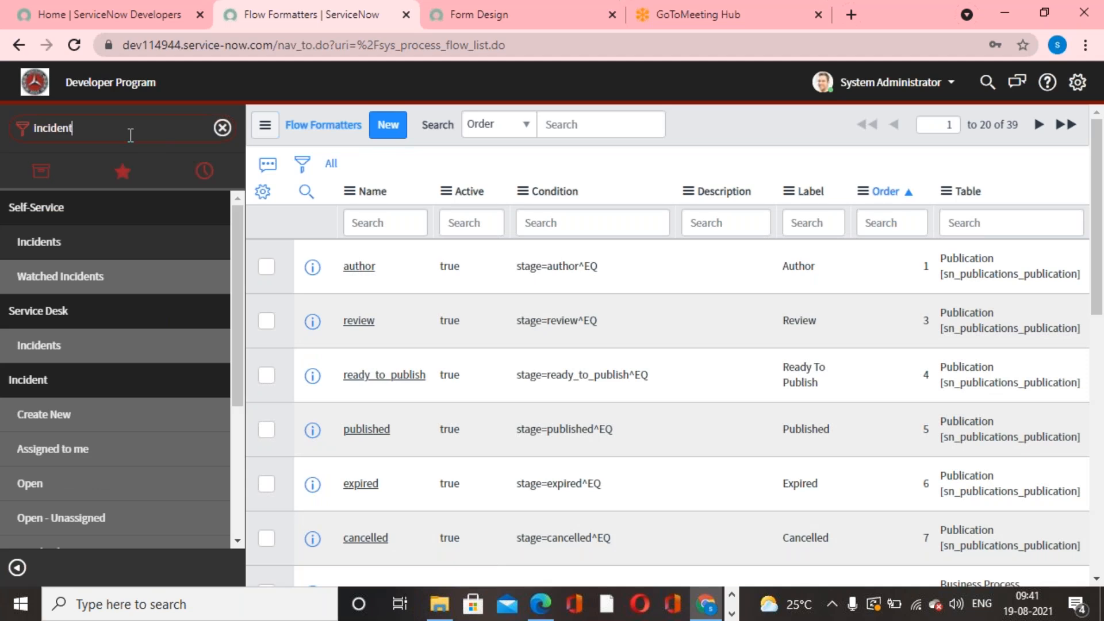
click(54, 413)
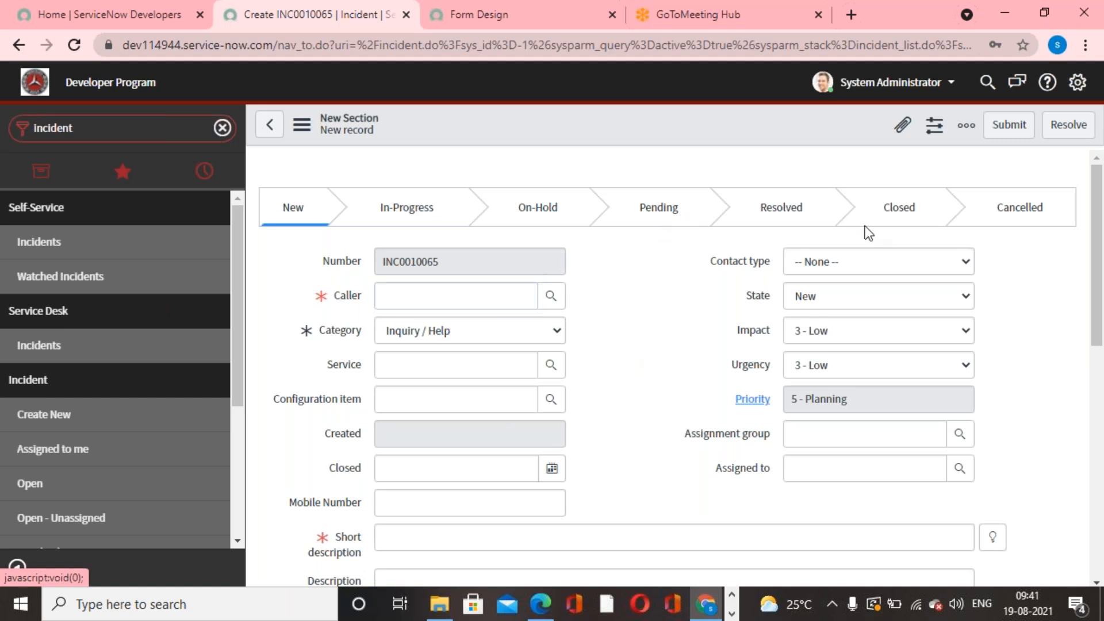
click(871, 295)
click(805, 359)
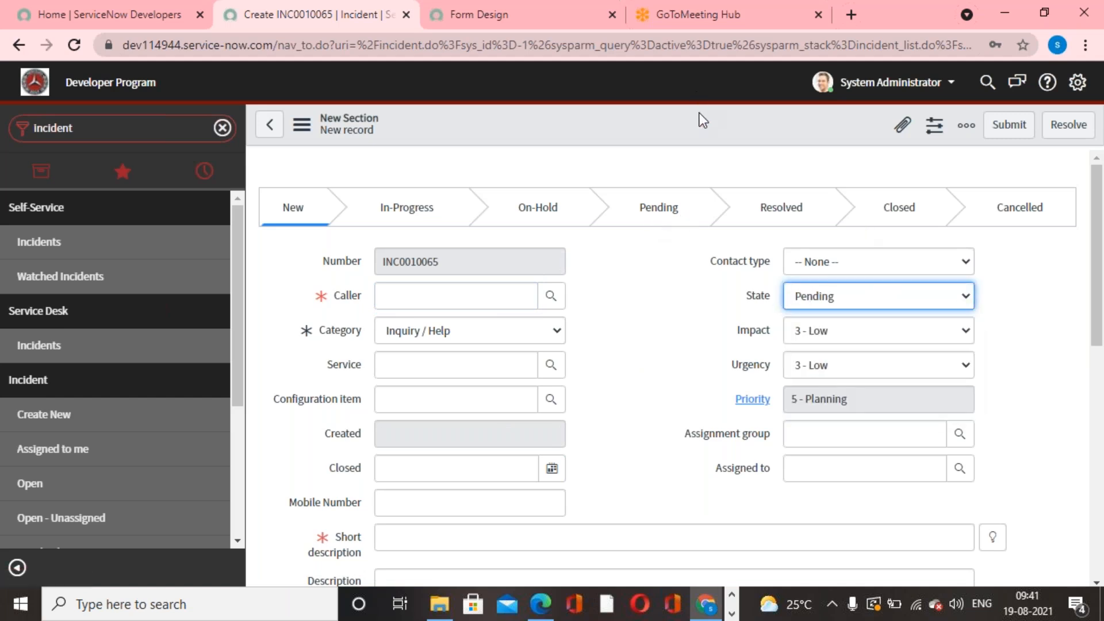
- Fill in the mandatory caller and the suggested short description "Request for a Blackberry", and save the incident
right_click(703, 129)
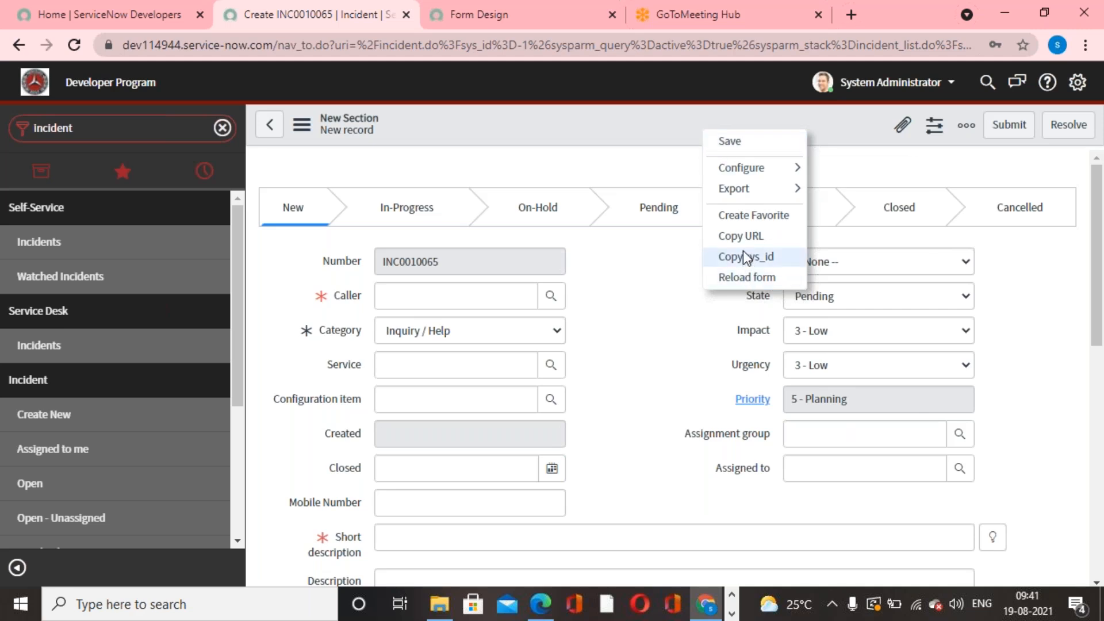
click(736, 139)
click(1052, 181)
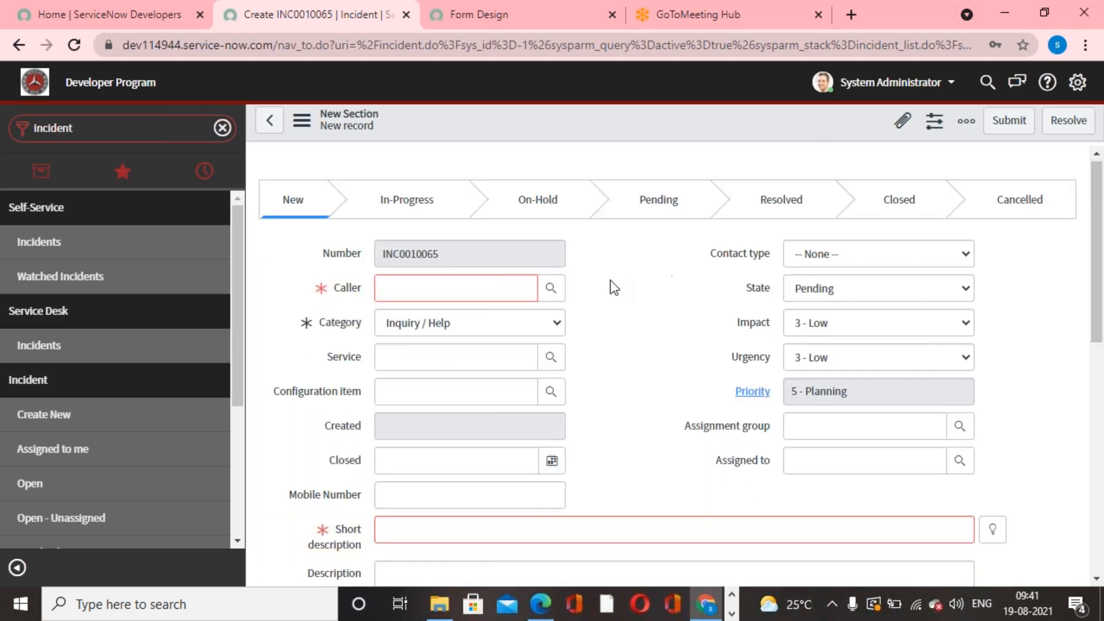
click(553, 287)
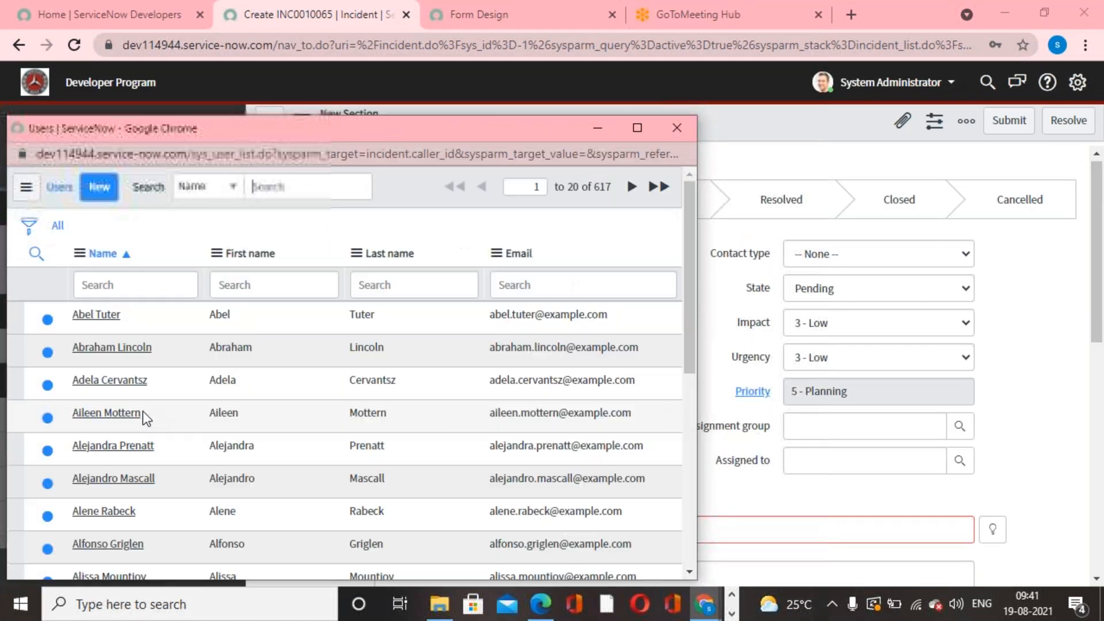
click(130, 410)
click(992, 530)
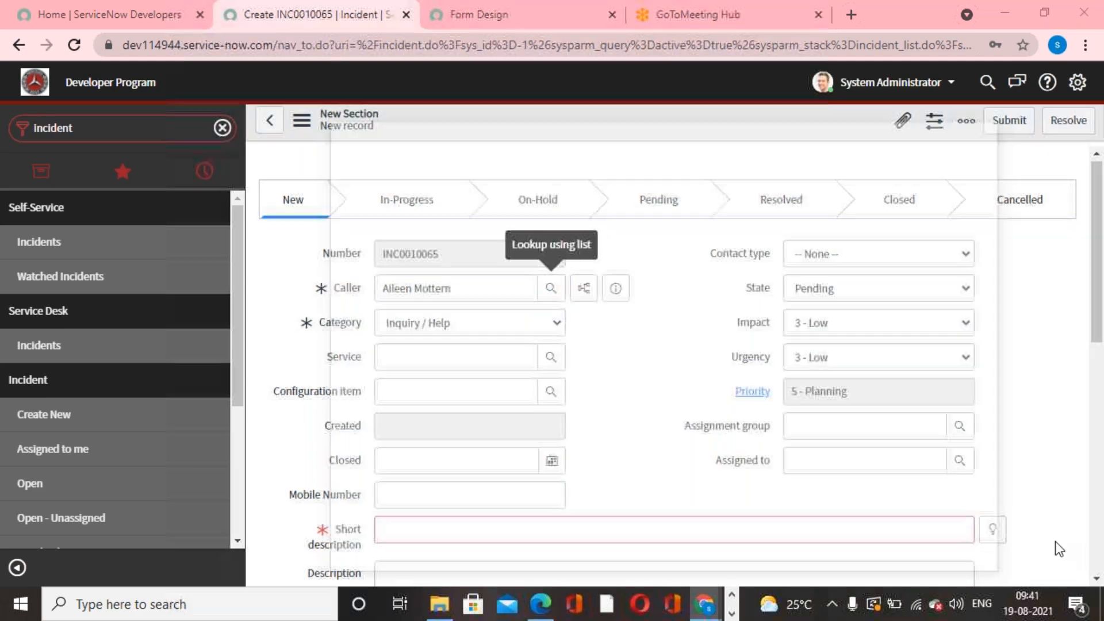
click(435, 380)
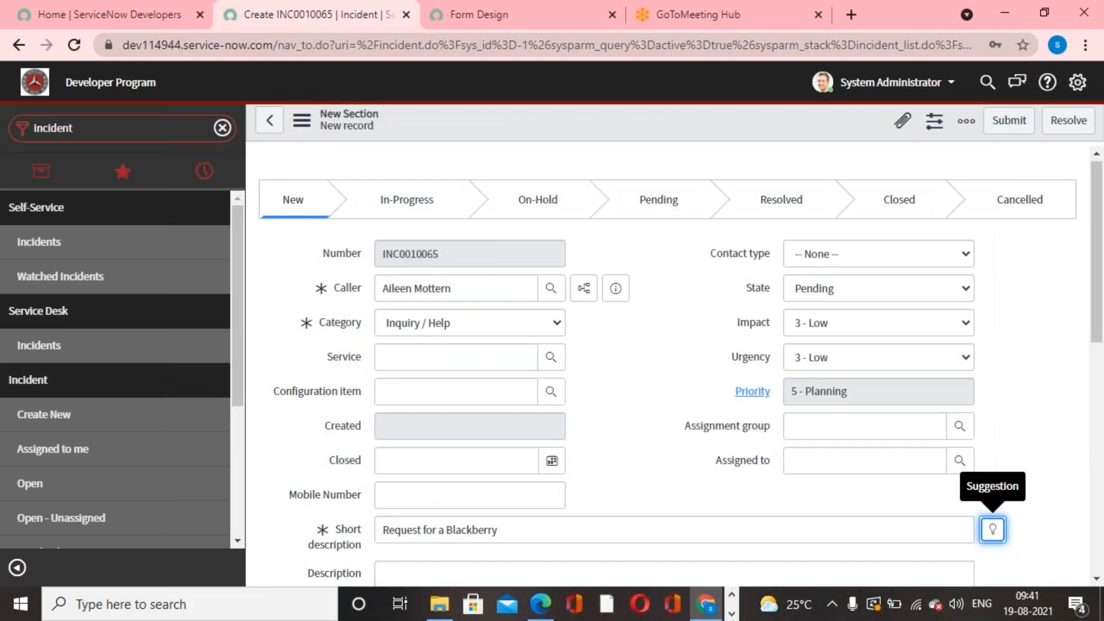
right_click(613, 106)
right_click(557, 120)
click(588, 134)
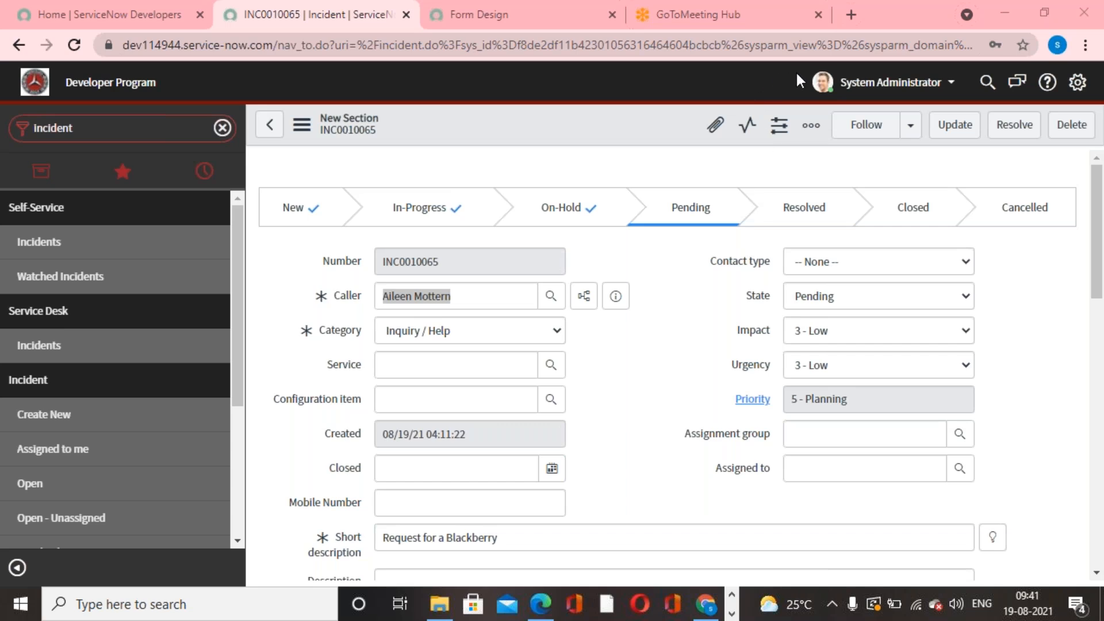
- Examine the Impact, State and Category choices on the saved incident without changing any selection
click(629, 409)
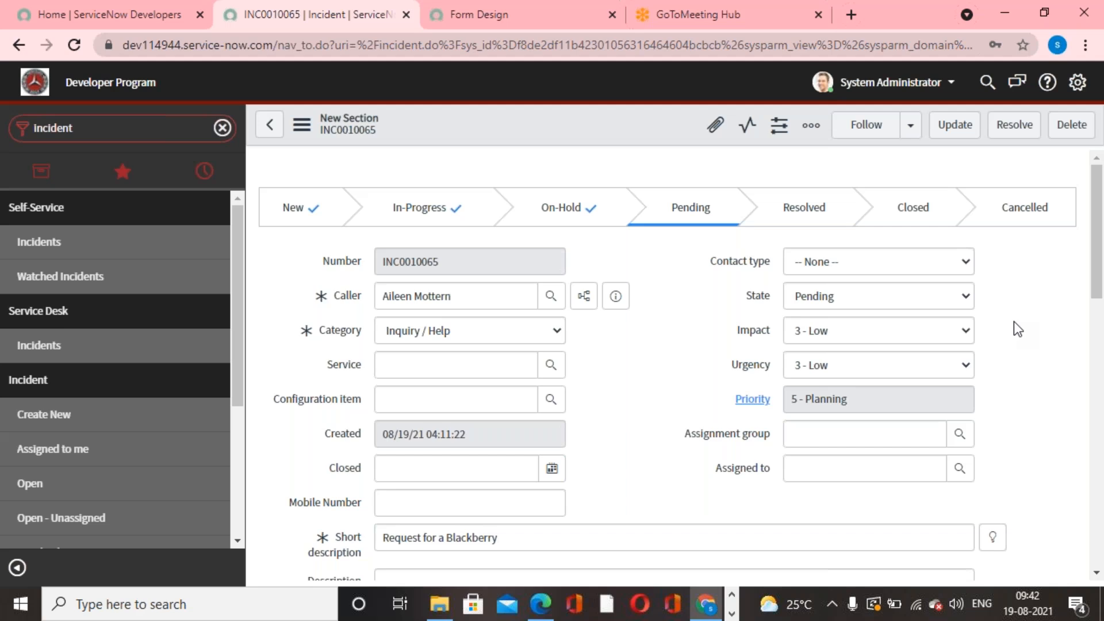
click(827, 335)
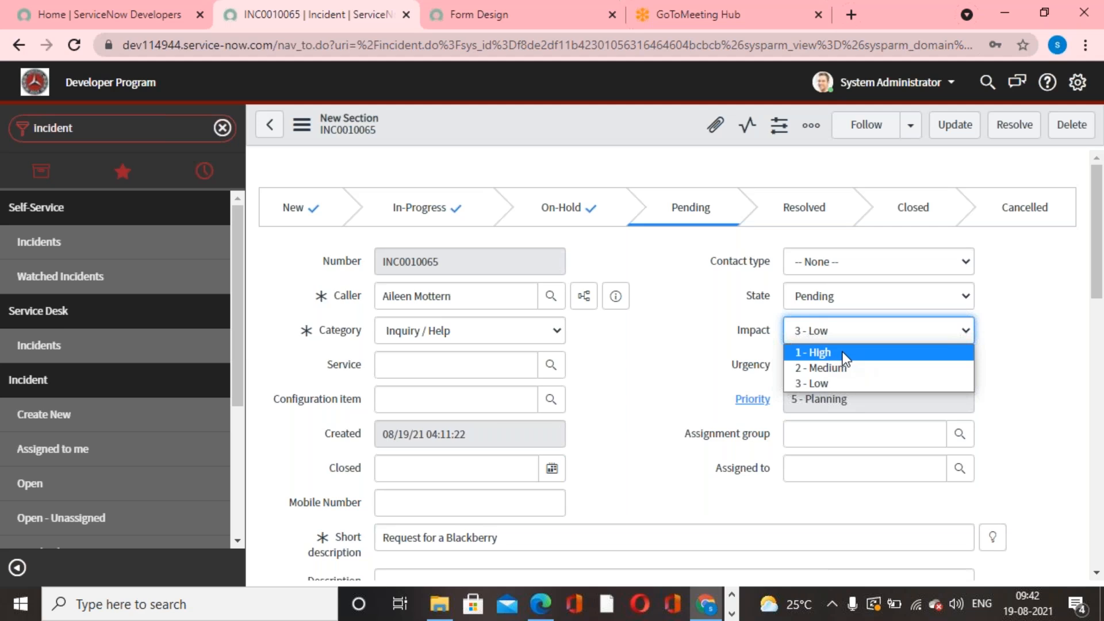
click(1002, 320)
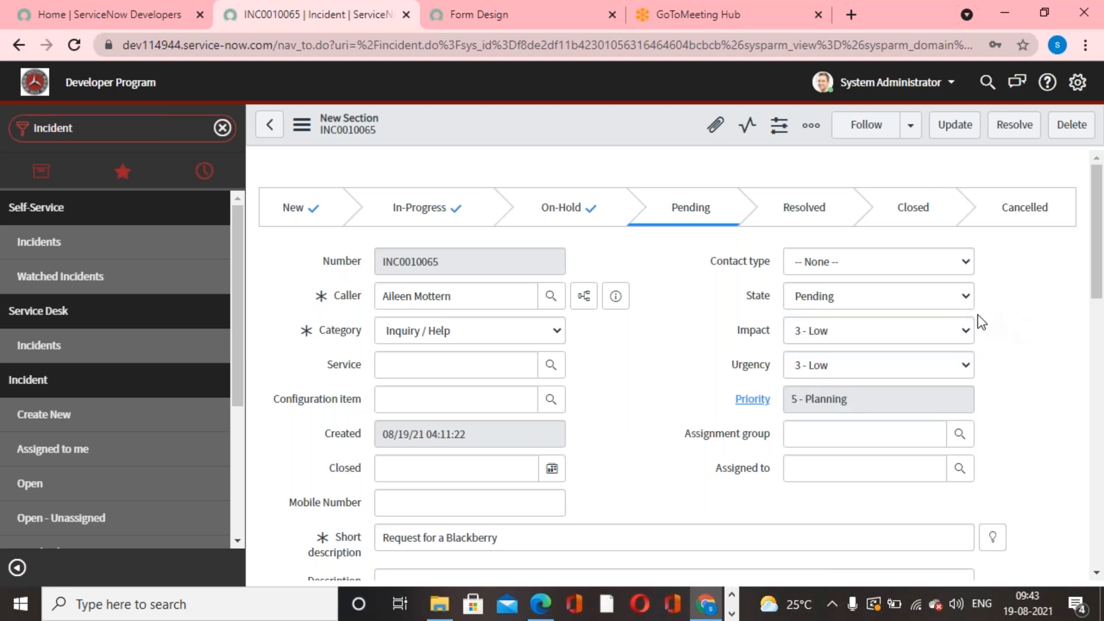
click(902, 297)
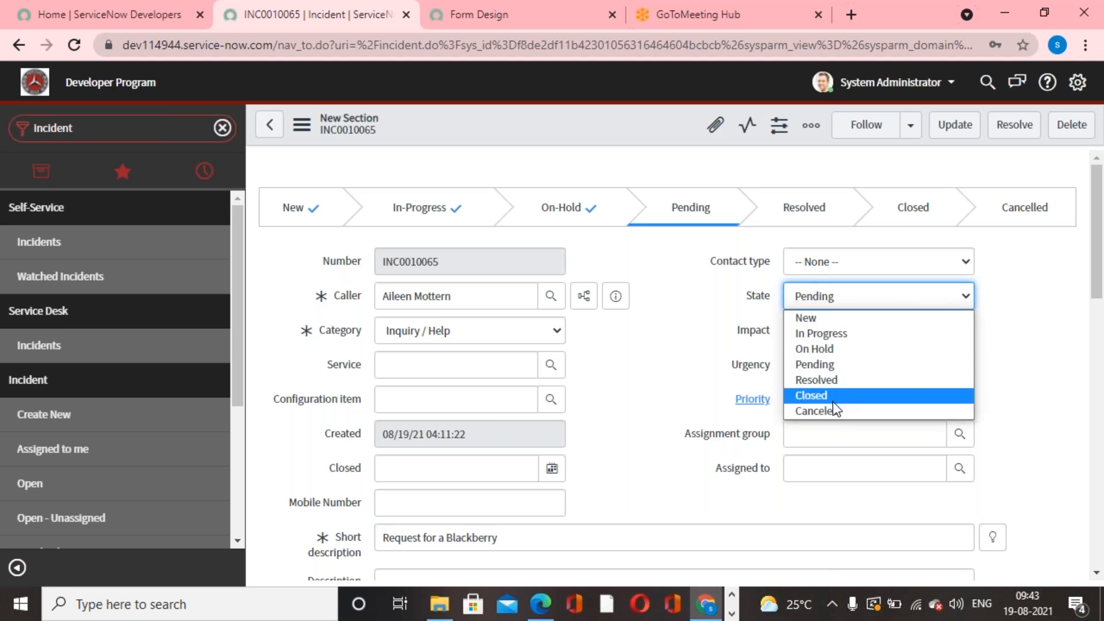
click(1017, 385)
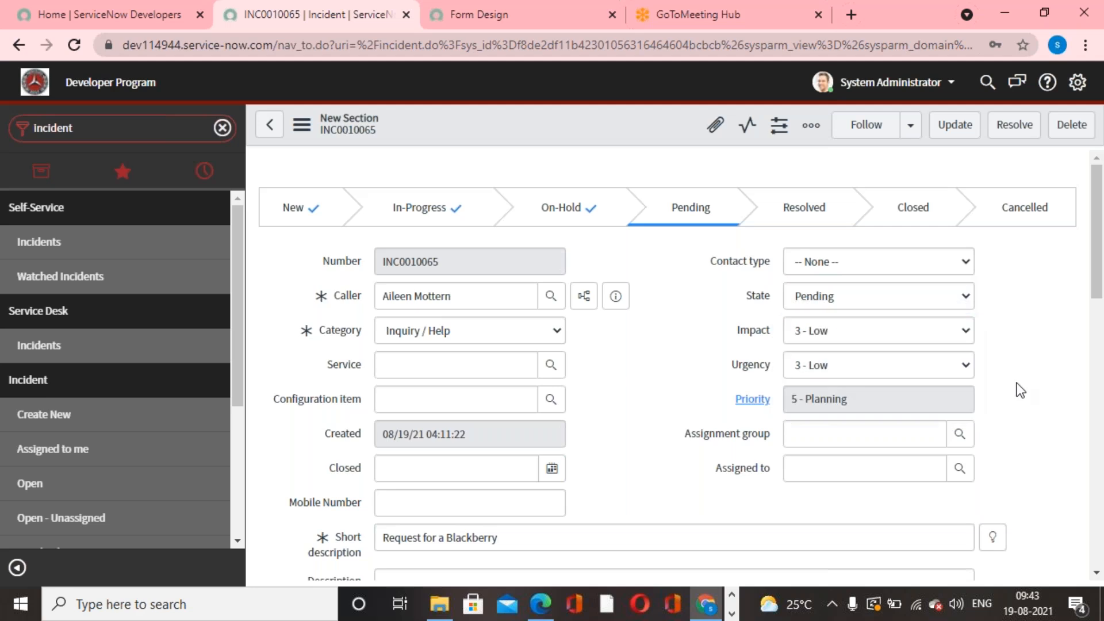
click(868, 298)
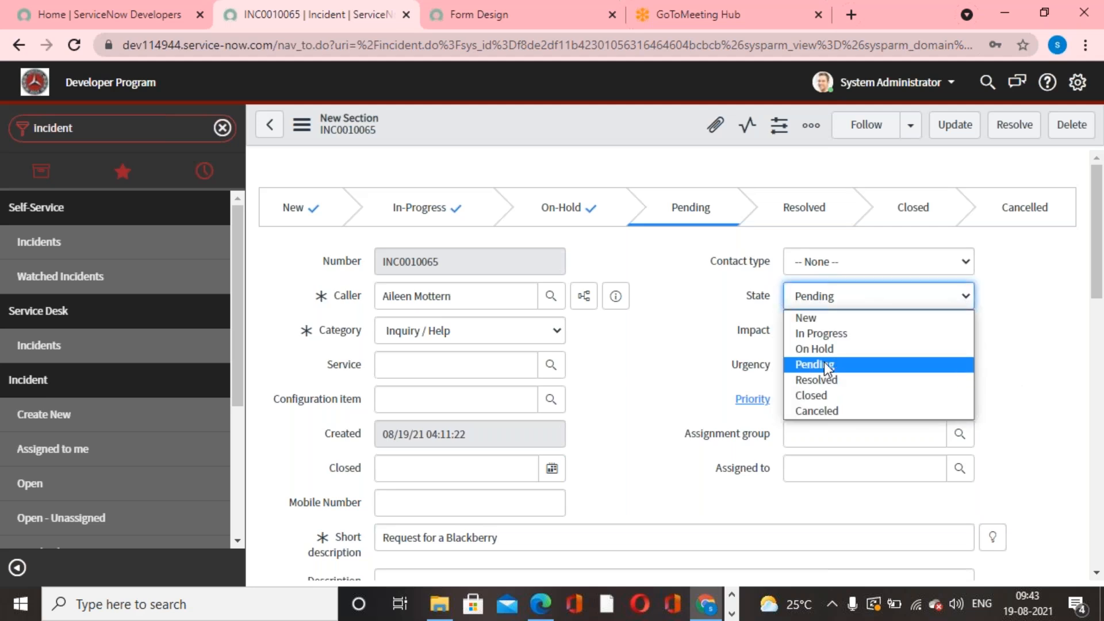
click(1058, 275)
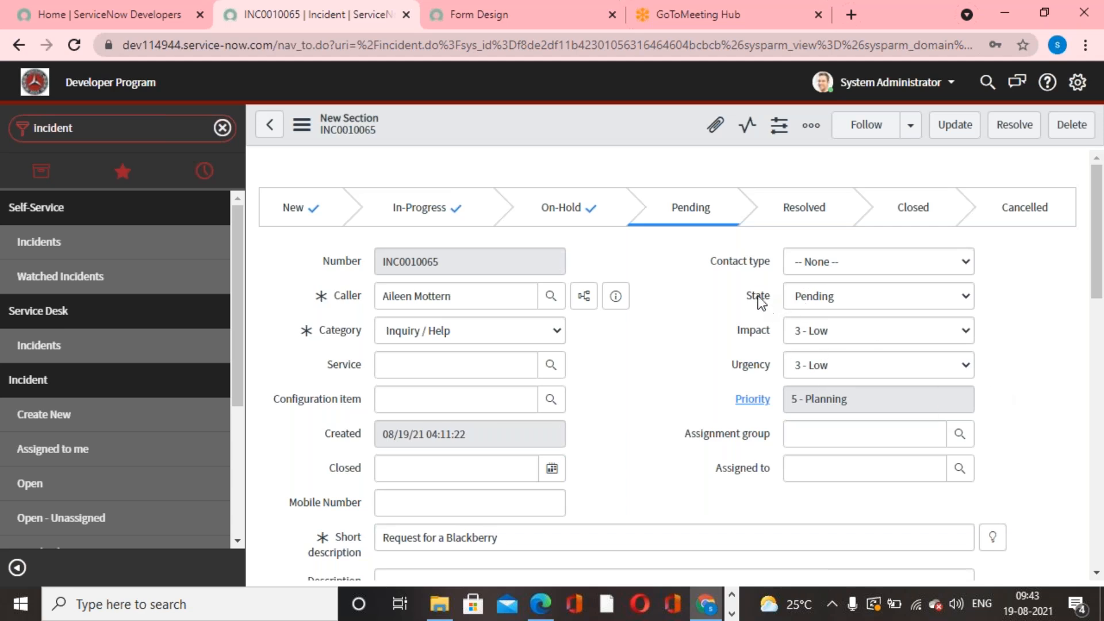
click(512, 333)
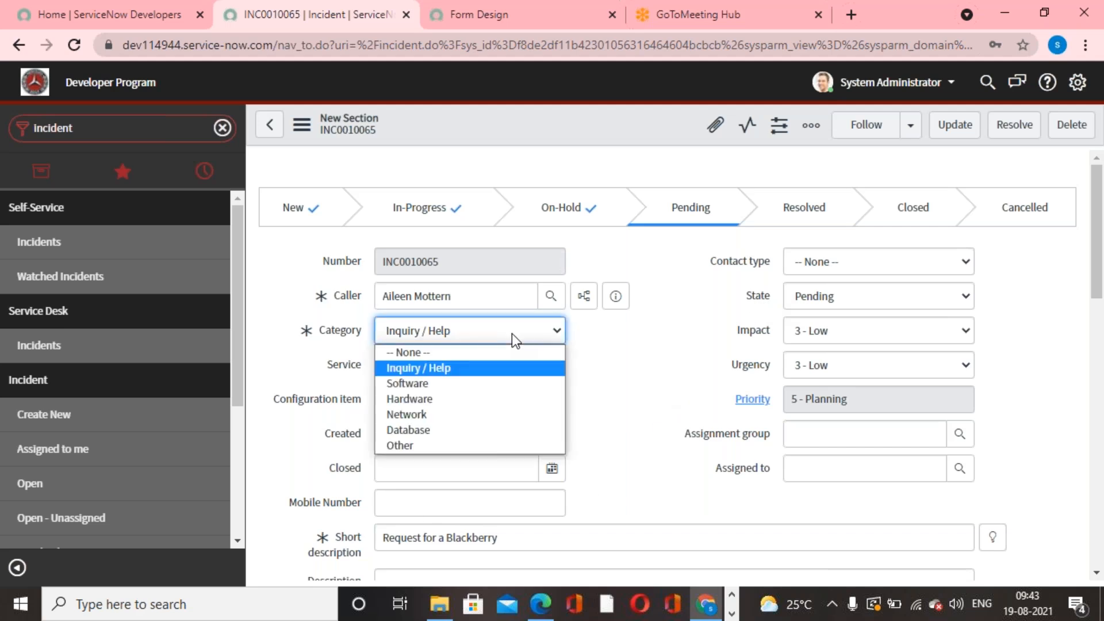
click(612, 361)
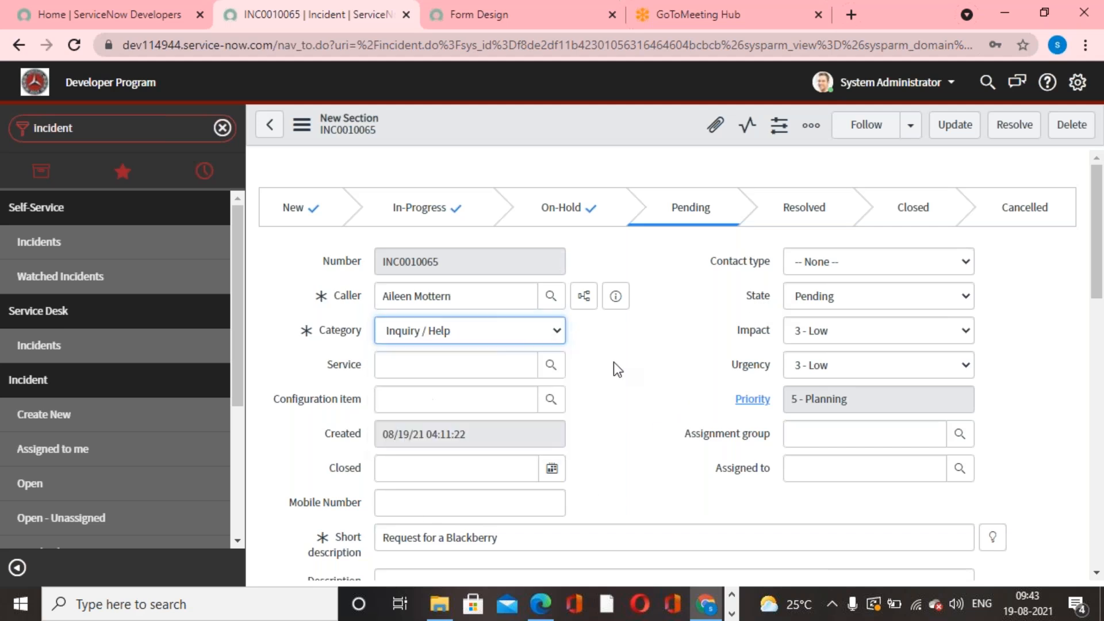
- Configure the incident Category field's choices by adding a new item Marketing
right_click(329, 336)
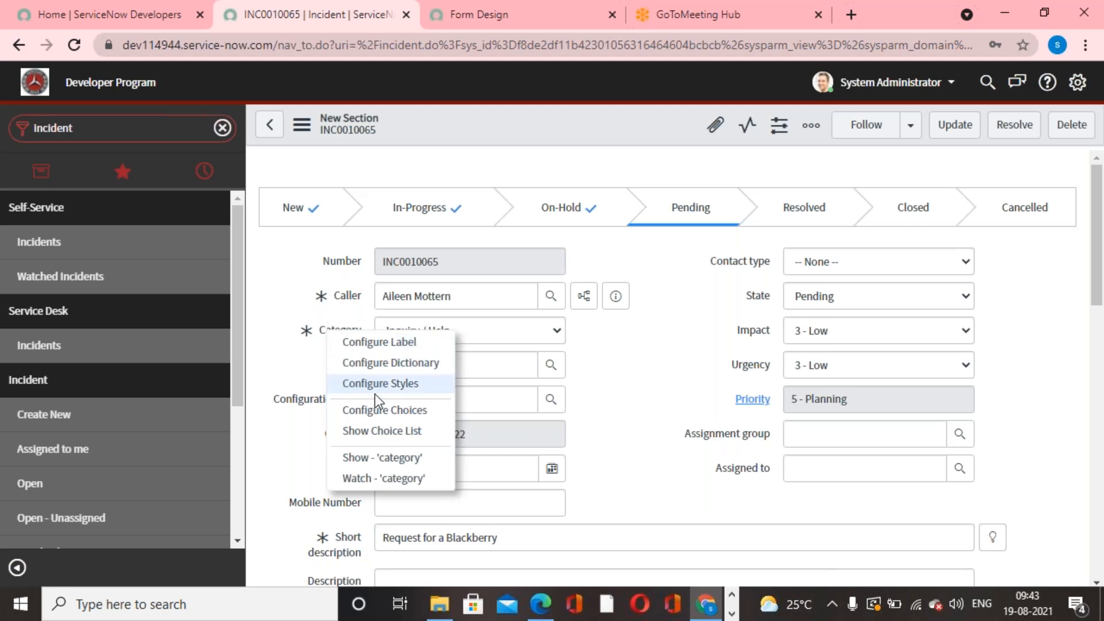
click(392, 410)
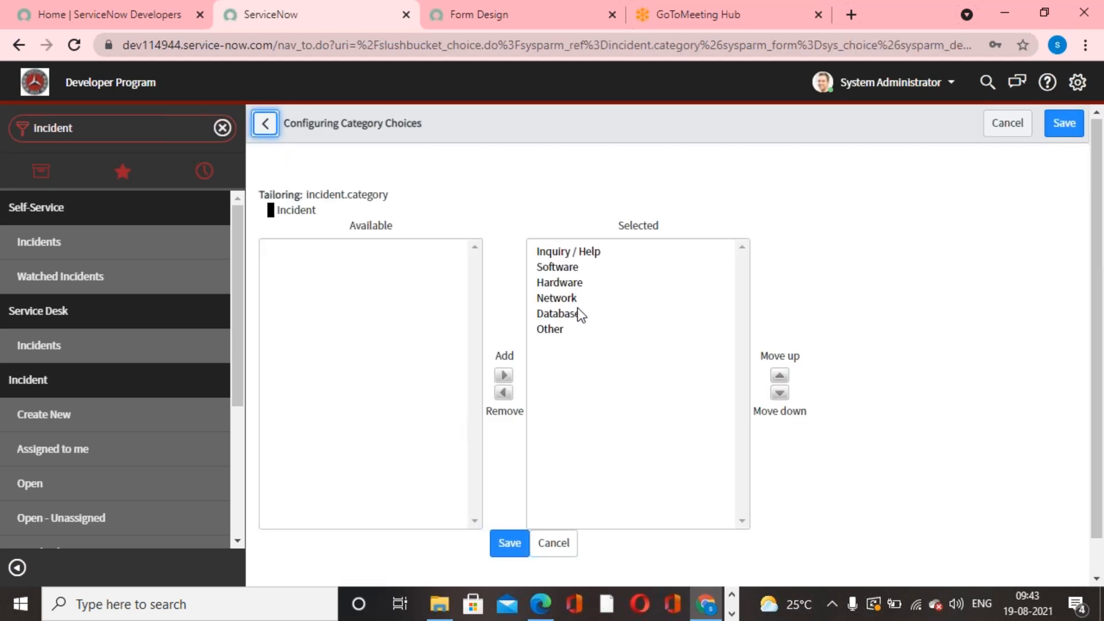
scroll(580, 333, down, 1)
click(441, 563)
text(Marketing)
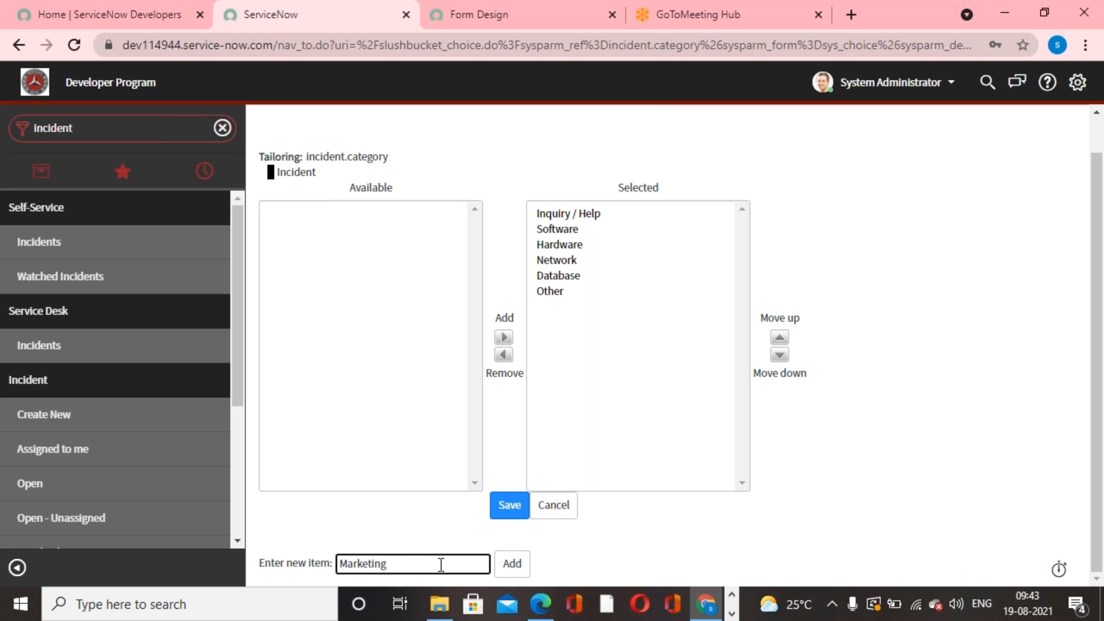
click(511, 564)
- Move the new Marketing choice up three places in the selected list and save the Category choices
click(562, 307)
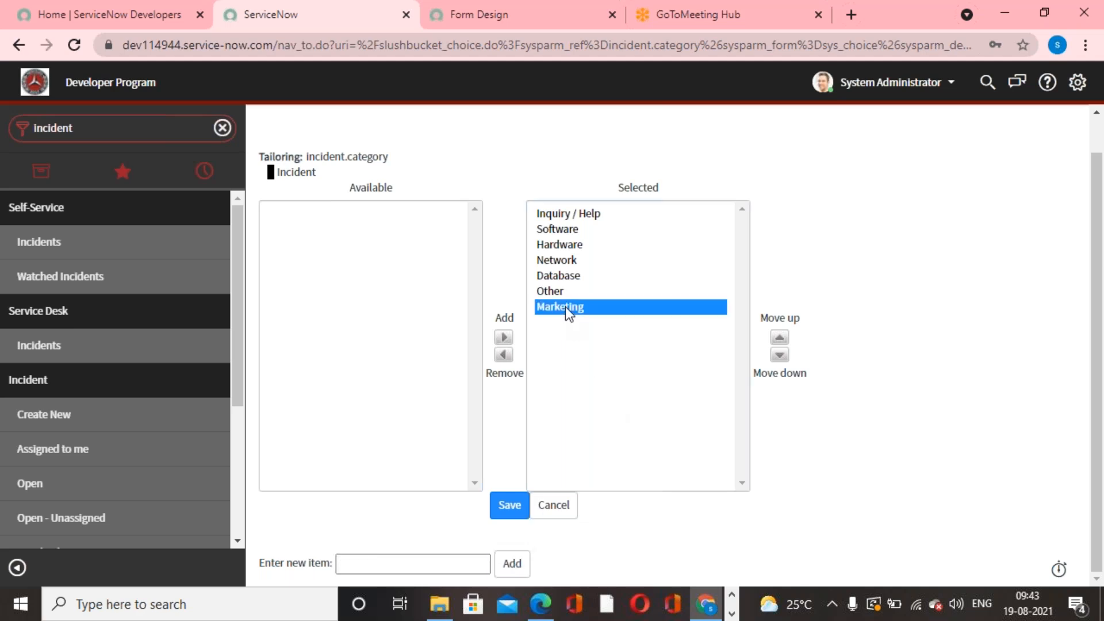
click(782, 339)
click(782, 339)
click(782, 339)
click(499, 514)
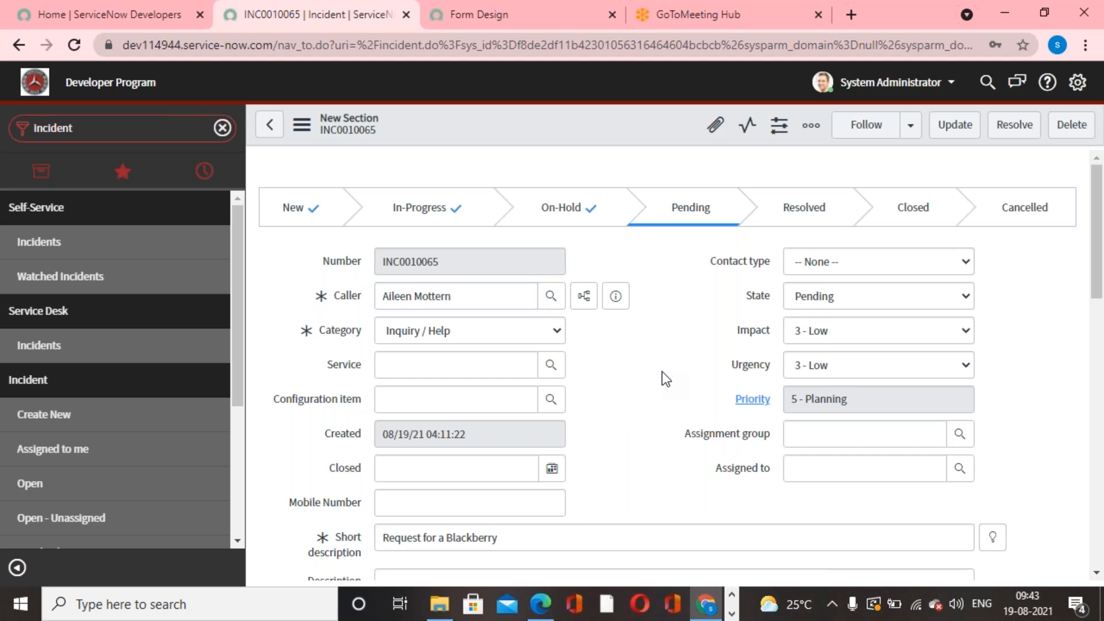
- Examine the Category choices on the saved incident for the Marketing option without changing the selection
click(553, 329)
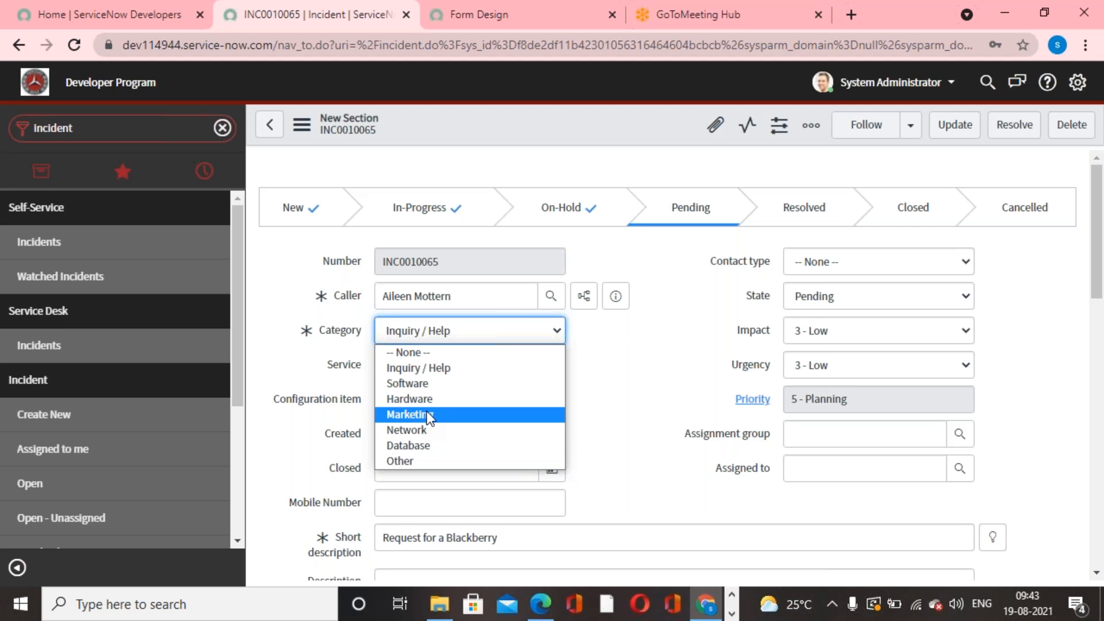
click(661, 361)
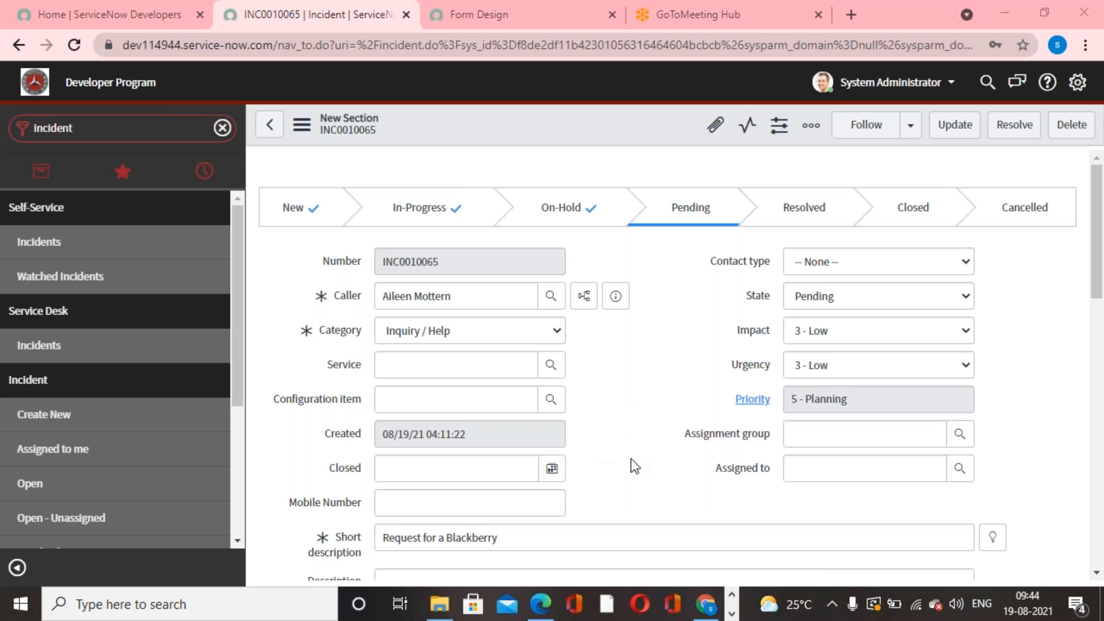
scroll(630, 458, down, 10)
scroll(630, 458, up, 10)
scroll(632, 466, down, 3)
scroll(632, 466, up, 3)
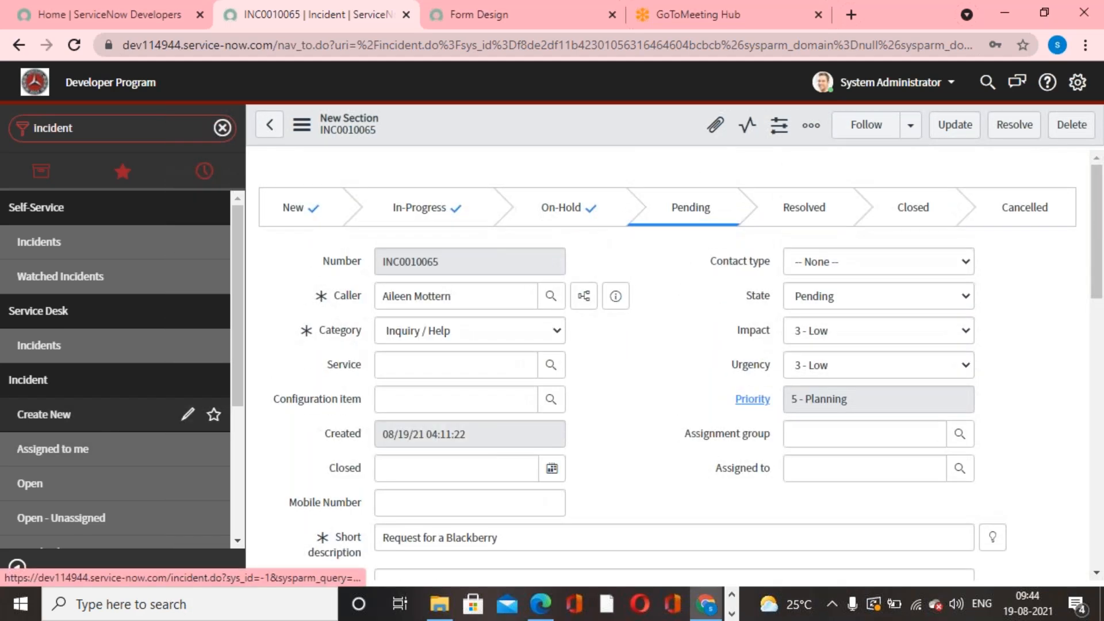
- Start a new incident and enter "VPN Issue" as its short description
click(97, 428)
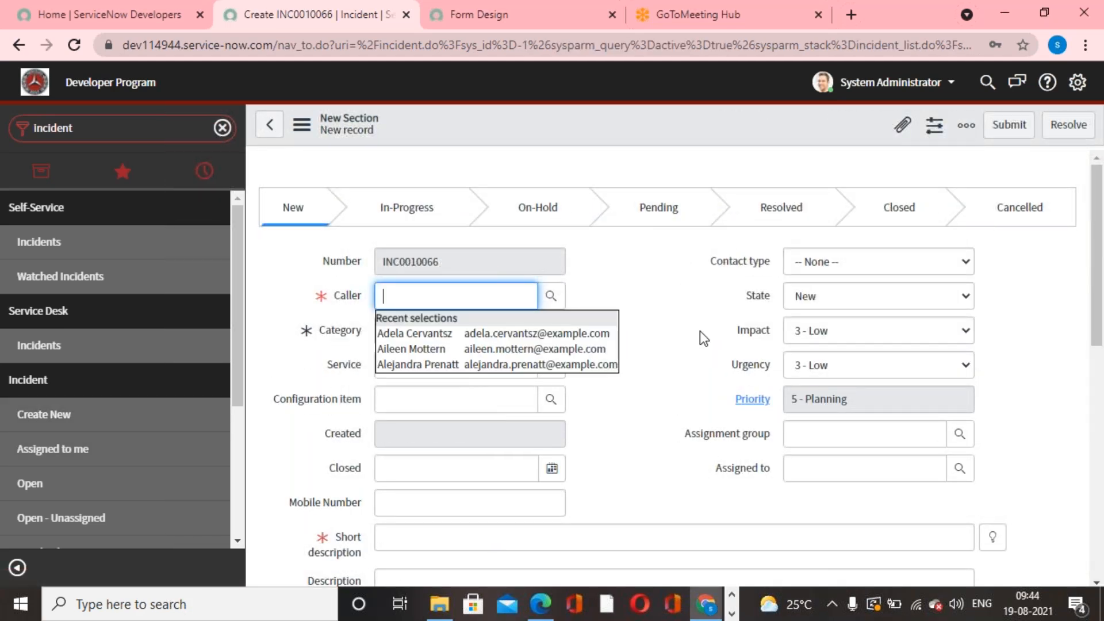
scroll(699, 333, down, 4)
scroll(689, 360, up, 4)
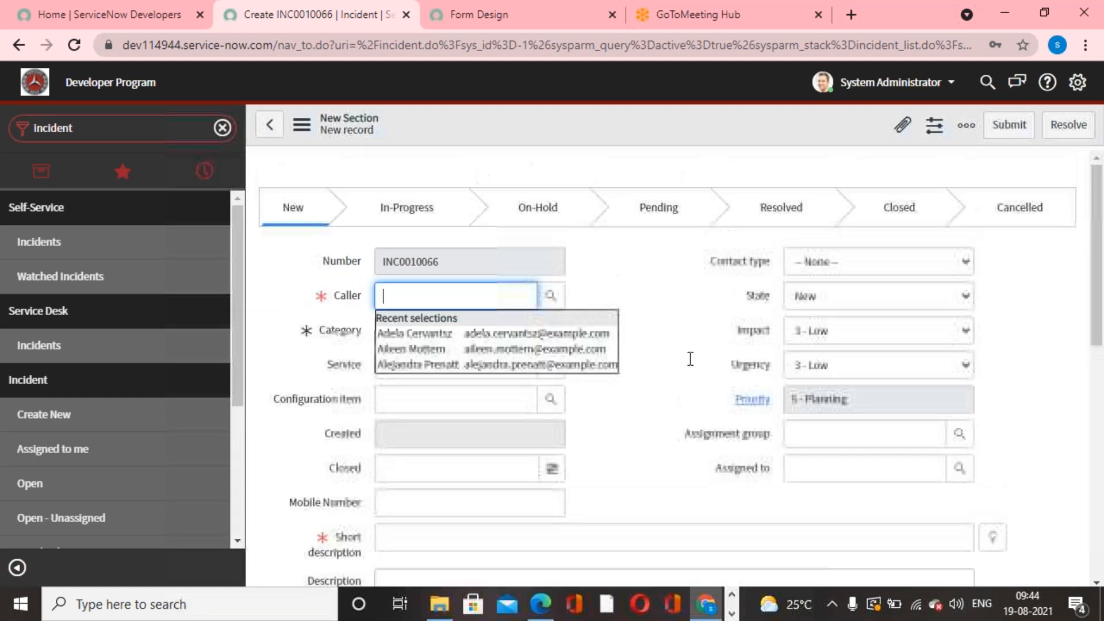
scroll(645, 369, down, 3)
click(653, 366)
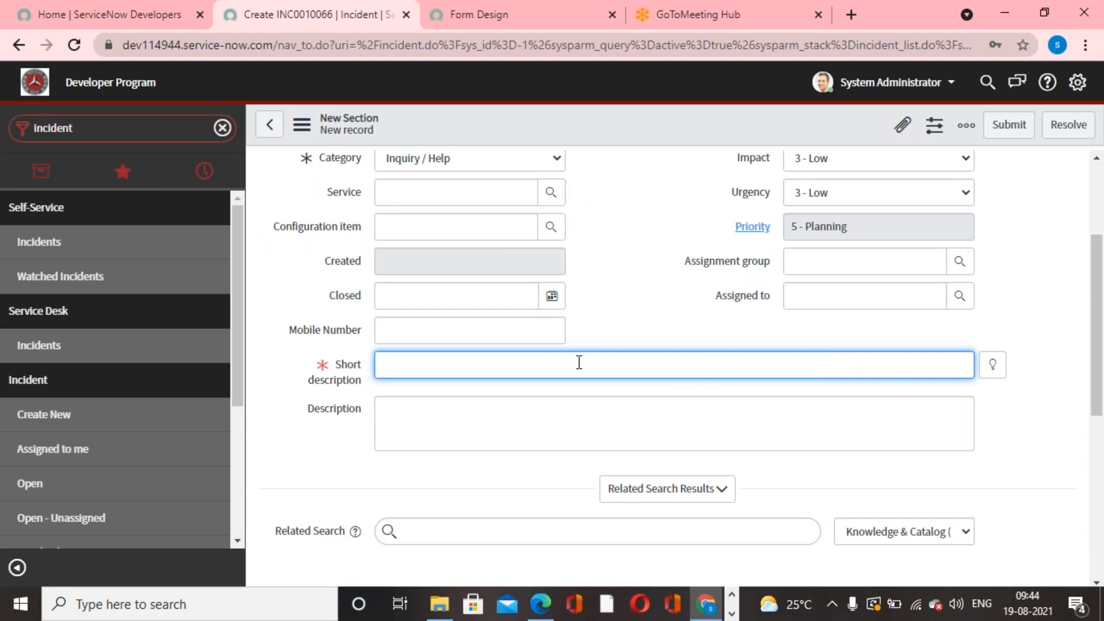
text(VPN Issue)
click(669, 217)
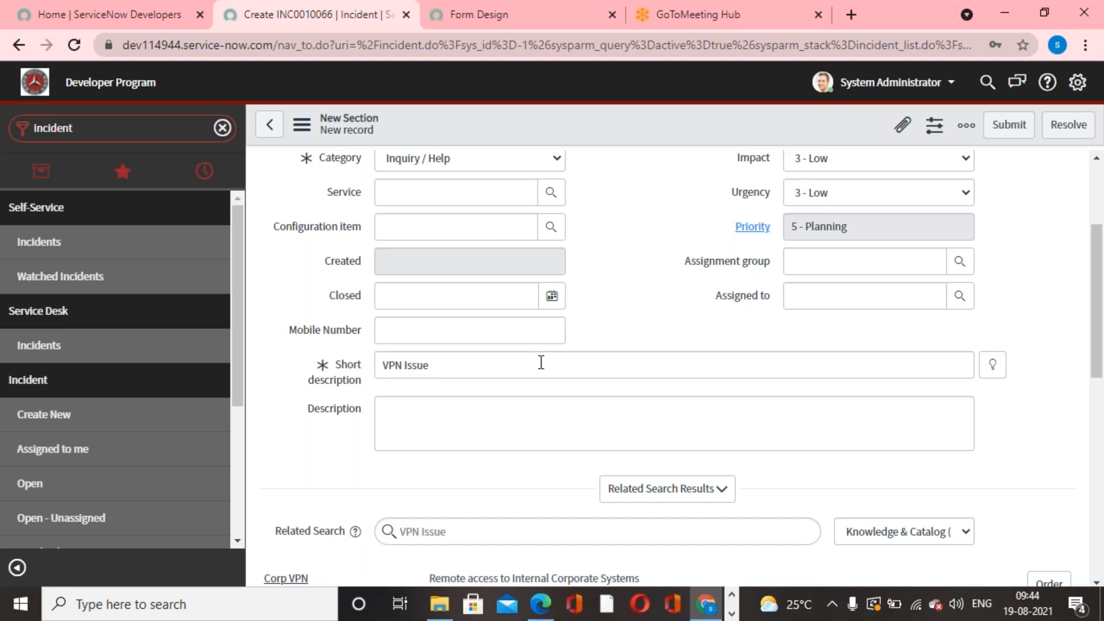
- Examine the related search results offered beneath the Description for the VPN Issue text
scroll(539, 362, down, 5)
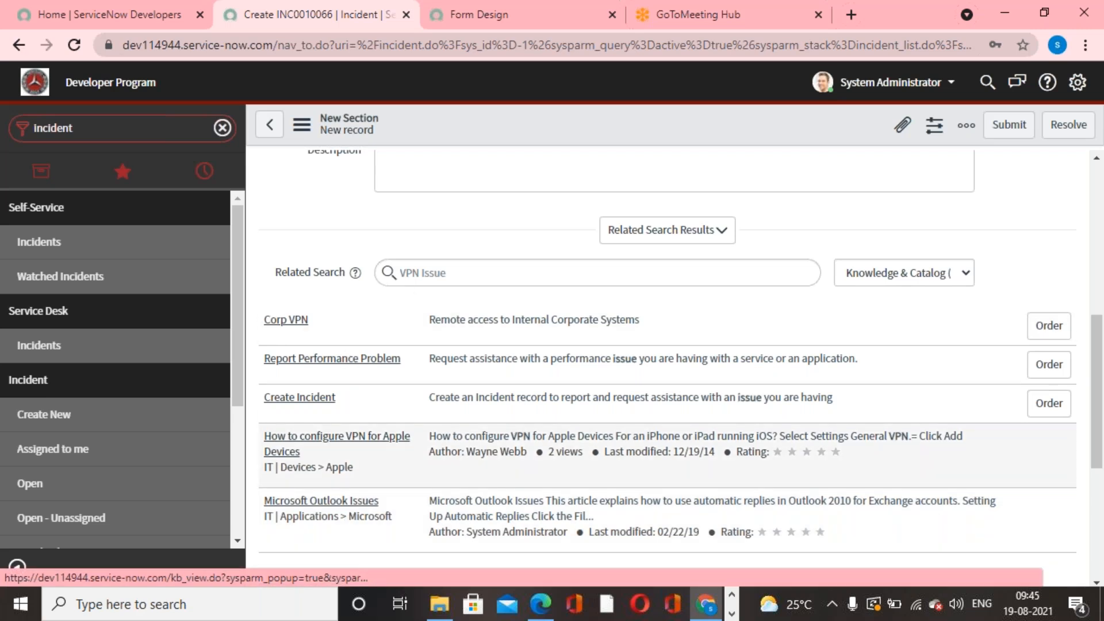
scroll(339, 444, up, 2)
scroll(339, 444, down, 2)
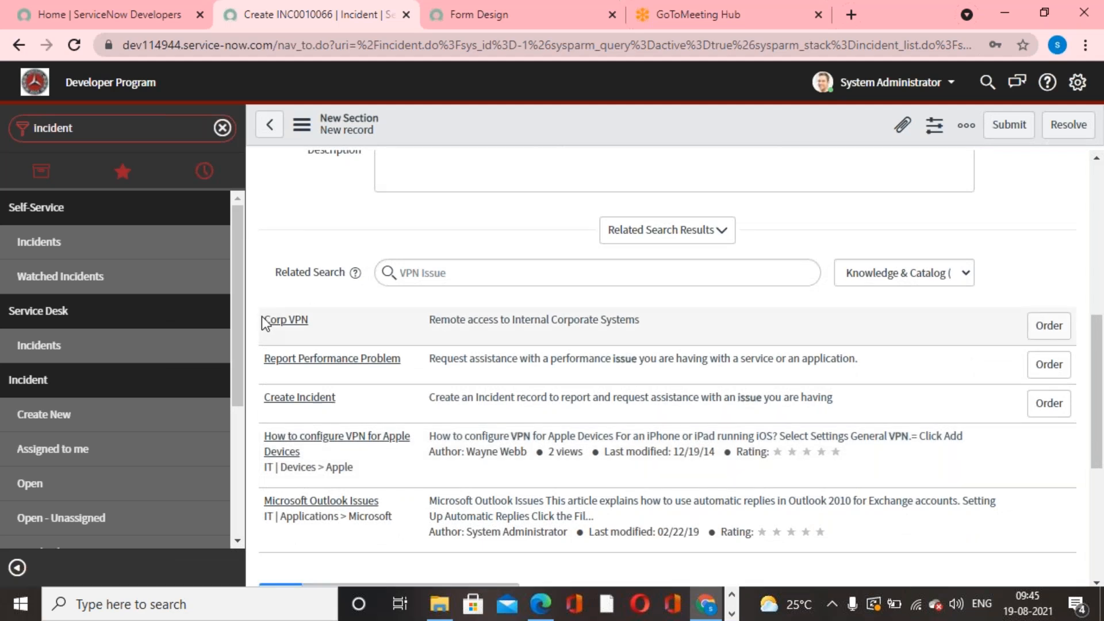
scroll(469, 513, up, 6)
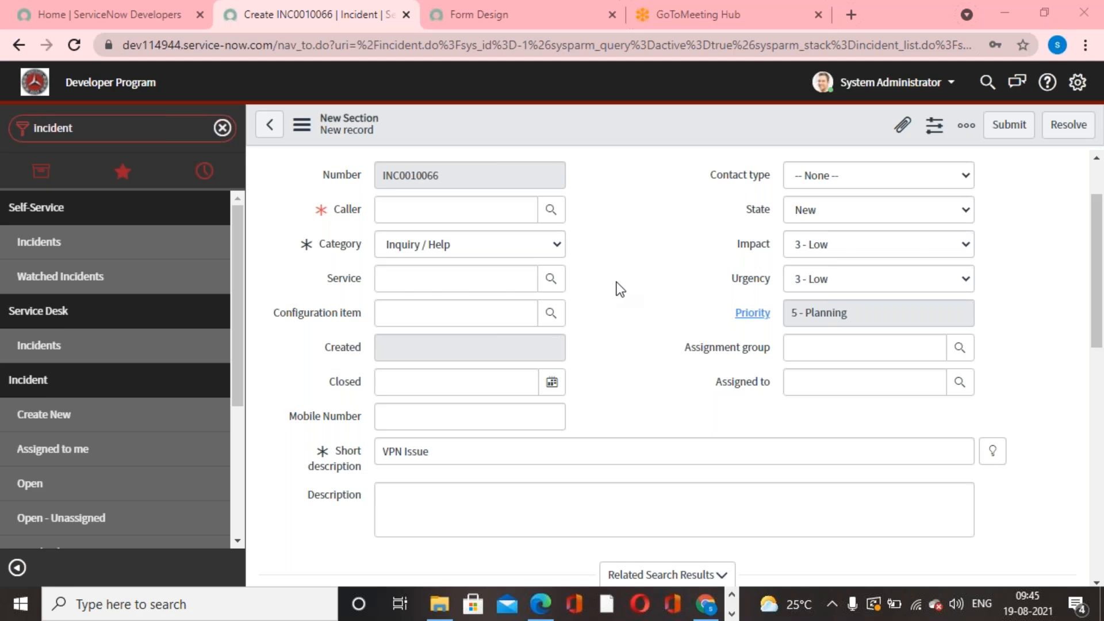
scroll(616, 285, down, 6)
scroll(619, 287, up, 6)
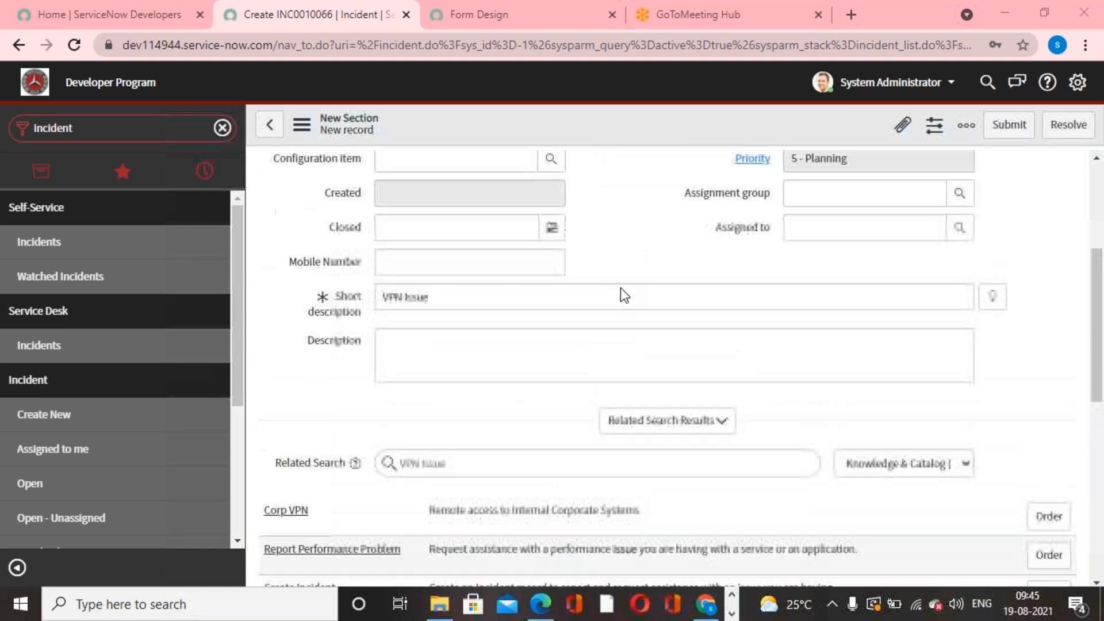
scroll(630, 274, down, 2)
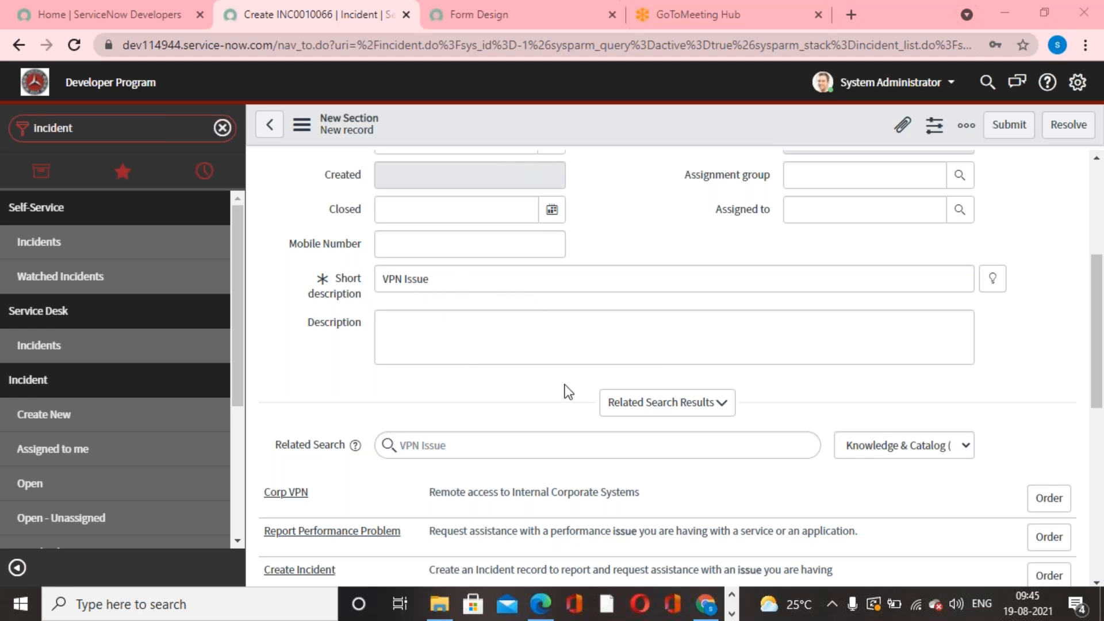
scroll(563, 391, down, 3)
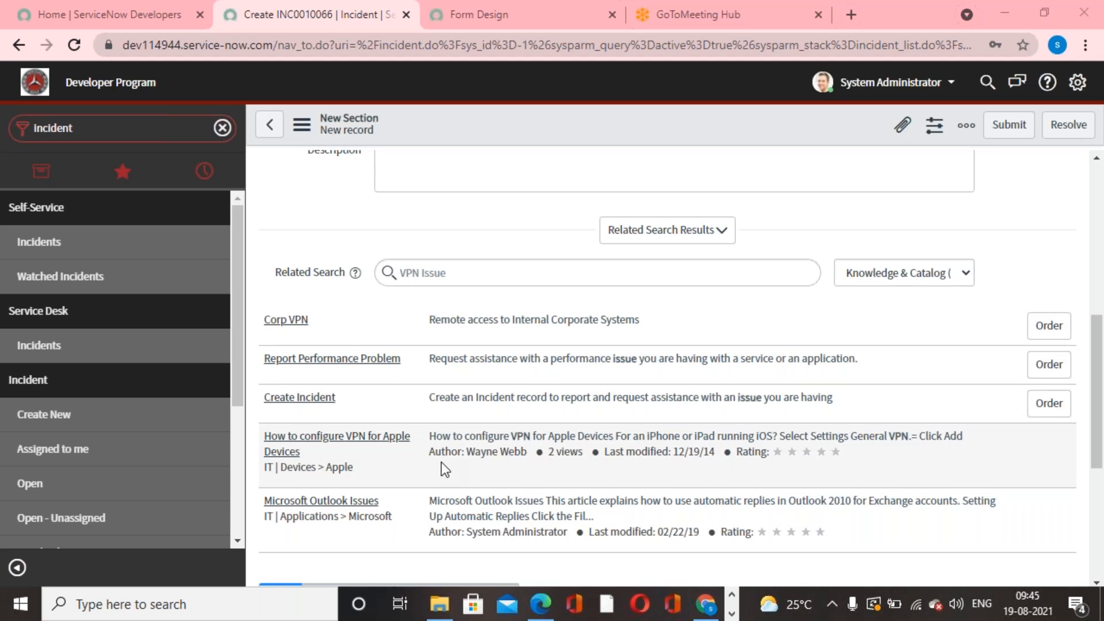
scroll(440, 461, up, 3)
scroll(436, 460, down, 2)
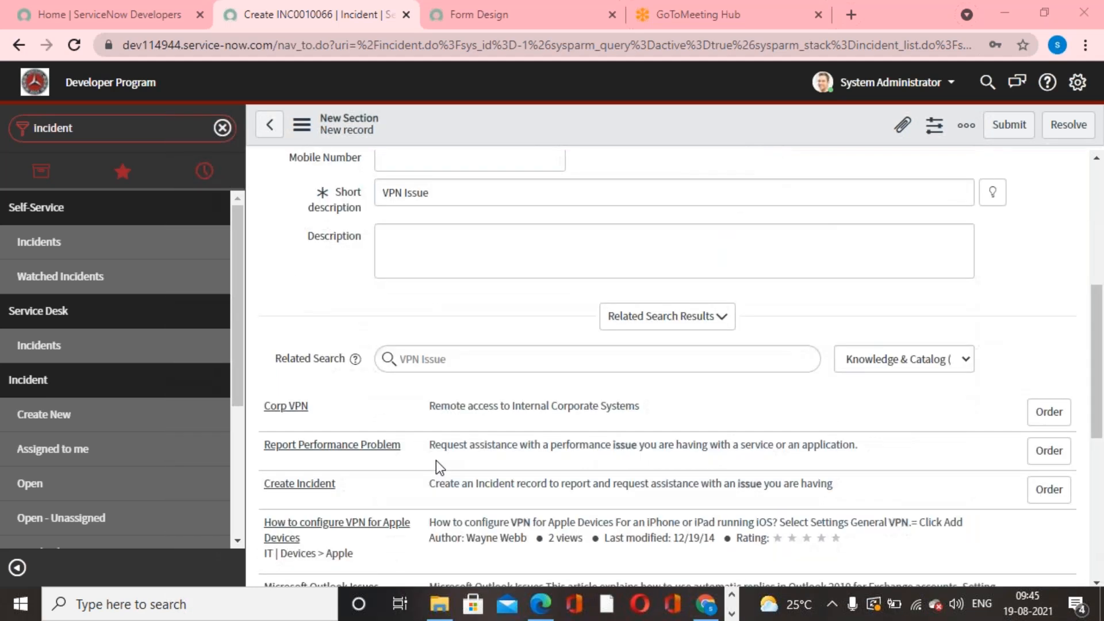
- Preview the Corp VPN result and close it, and compare the related search results with the short description
click(298, 408)
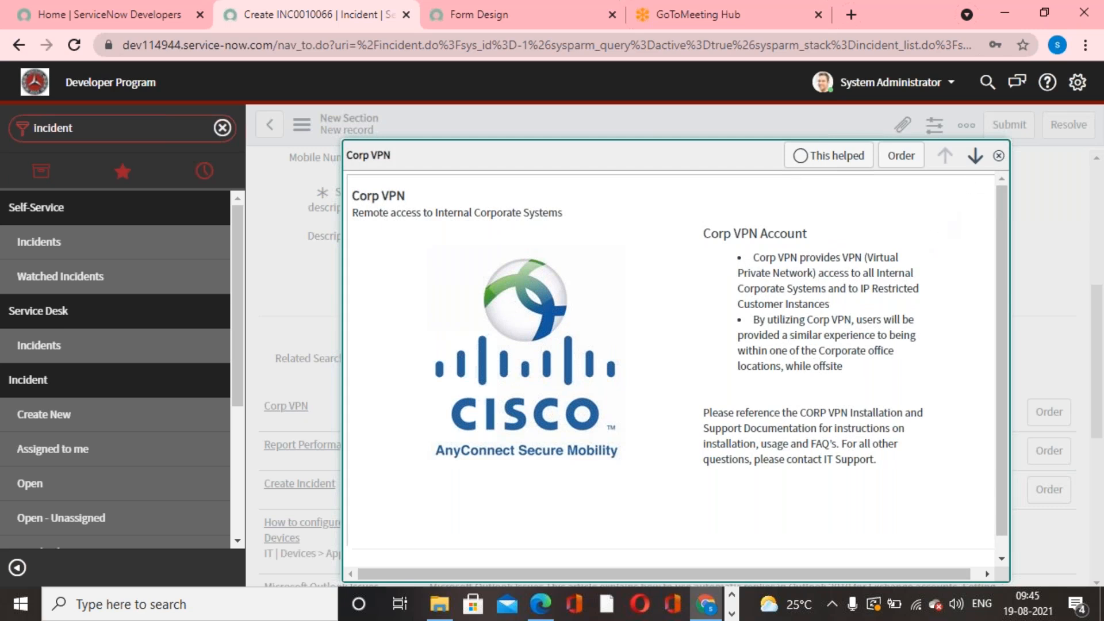
click(998, 156)
scroll(817, 419, up, 5)
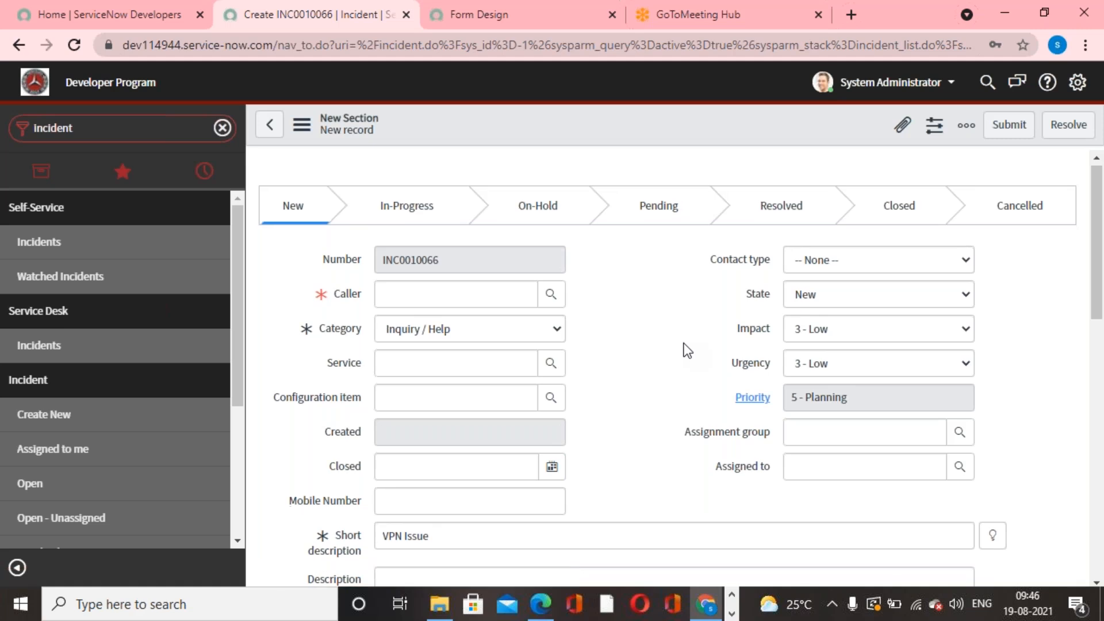
scroll(685, 348, down, 8)
scroll(675, 339, up, 4)
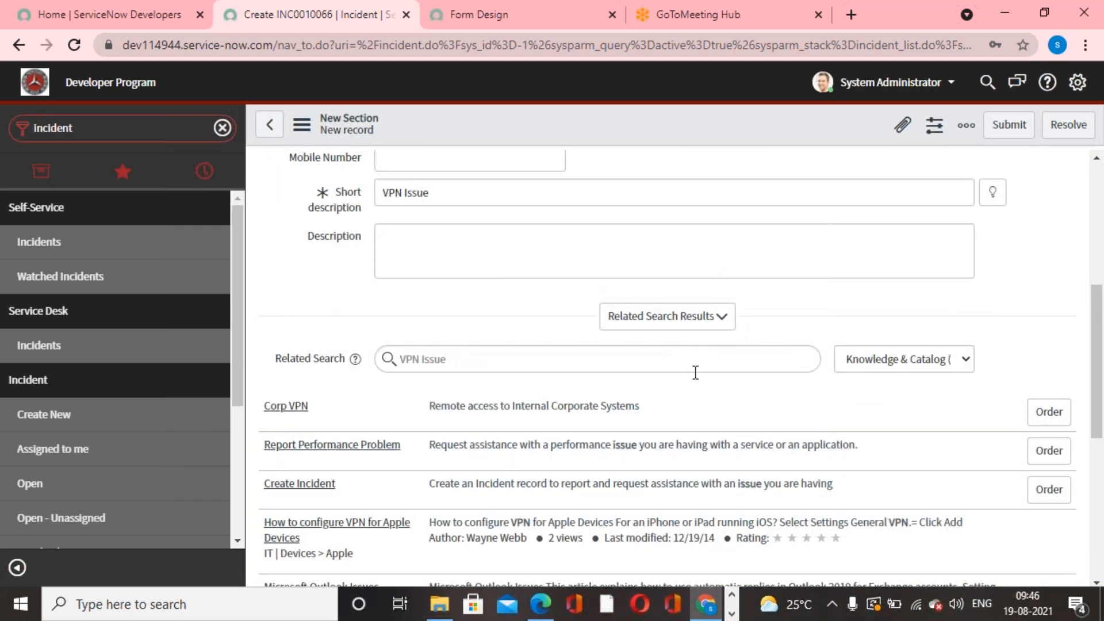
scroll(702, 399, up, 1)
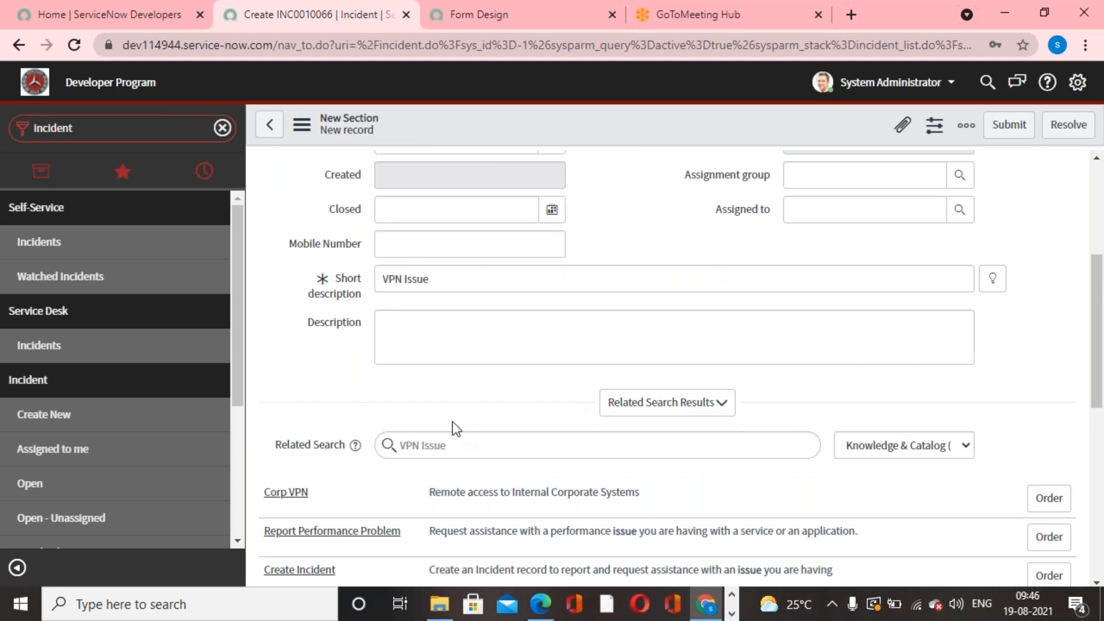
drag(481, 275, 343, 281)
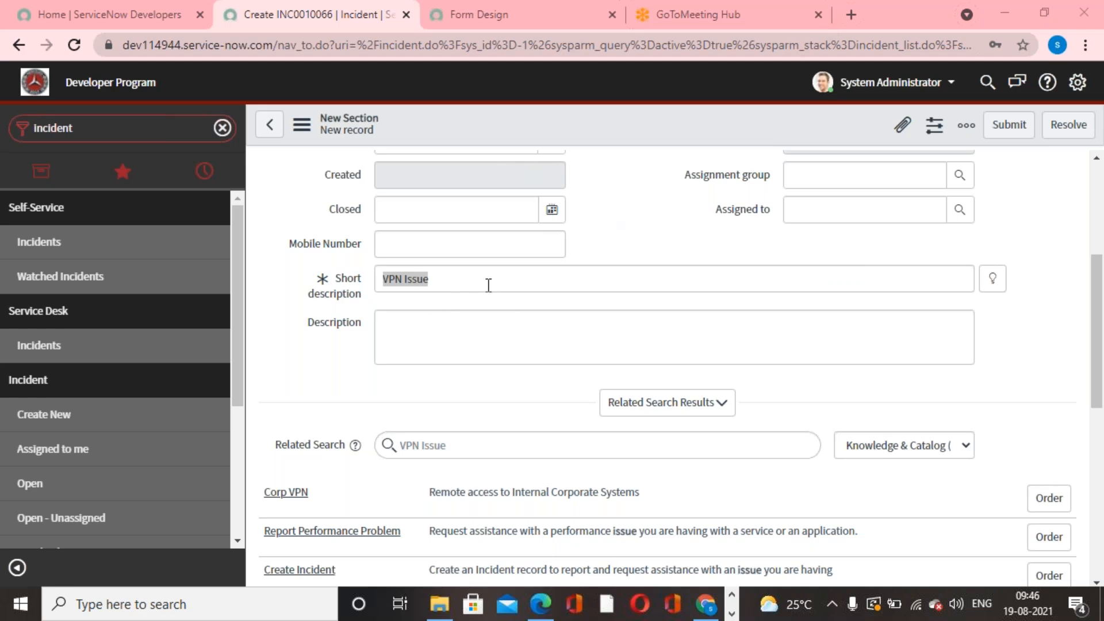
scroll(542, 431, down, 5)
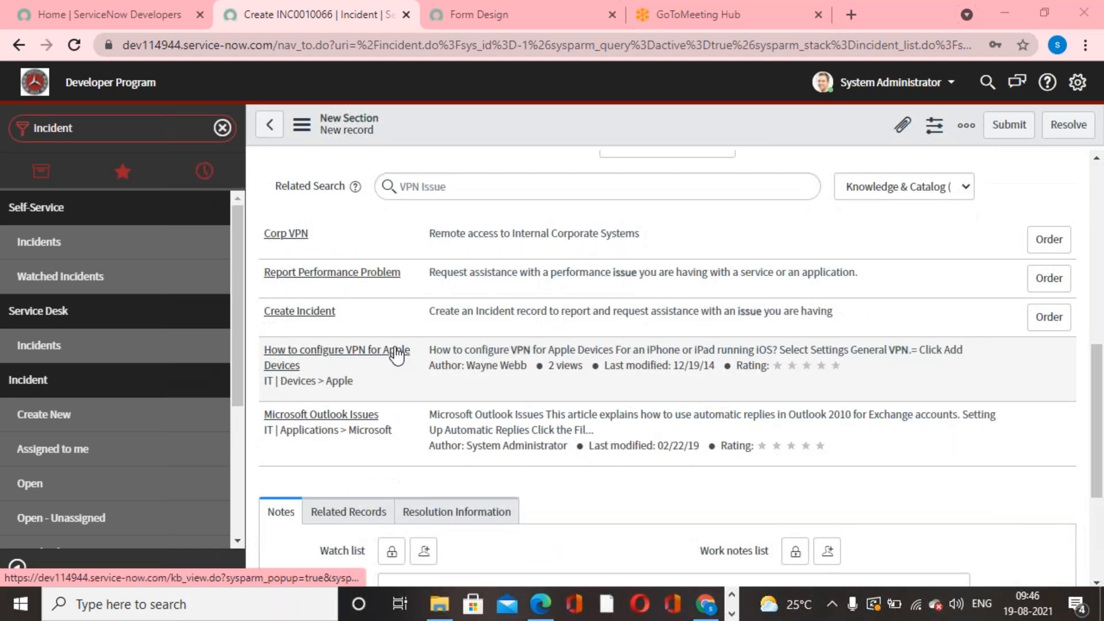
scroll(394, 352, up, 3)
scroll(397, 355, up, 6)
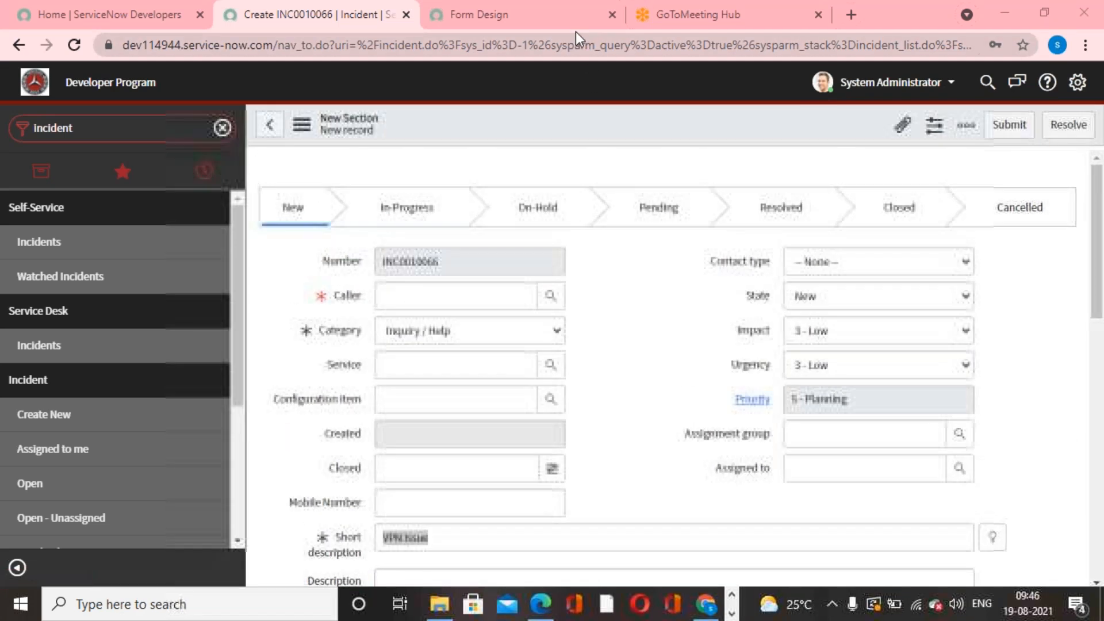
- Remove the Contextual Search Results formatter from the section with Short description in the incident form design, and save the layout
click(573, 28)
scroll(597, 373, down, 8)
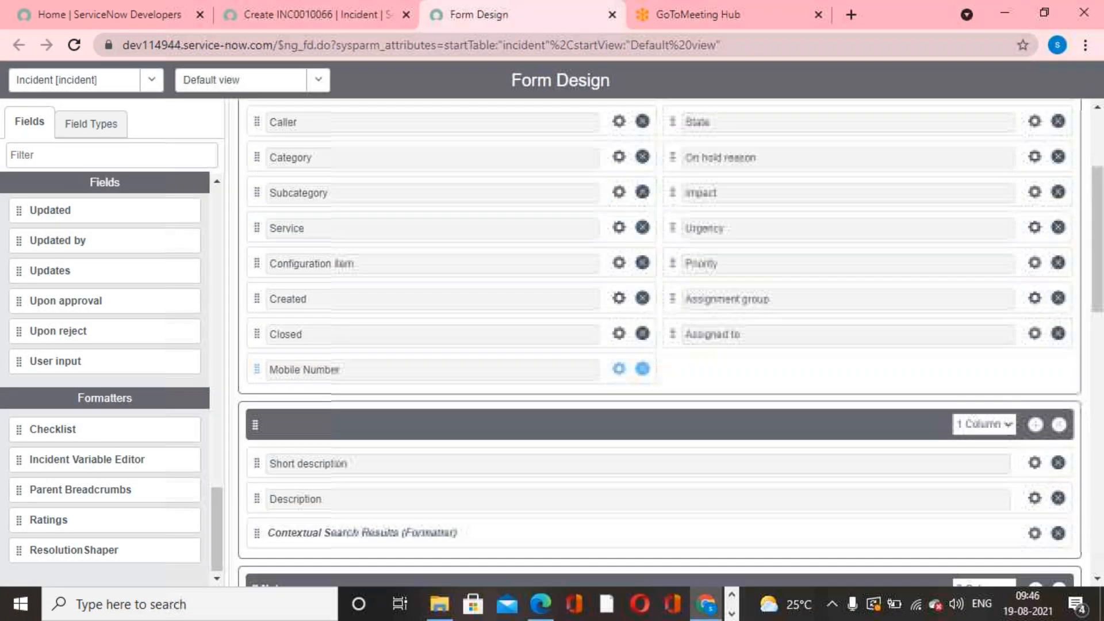
scroll(578, 359, down, 7)
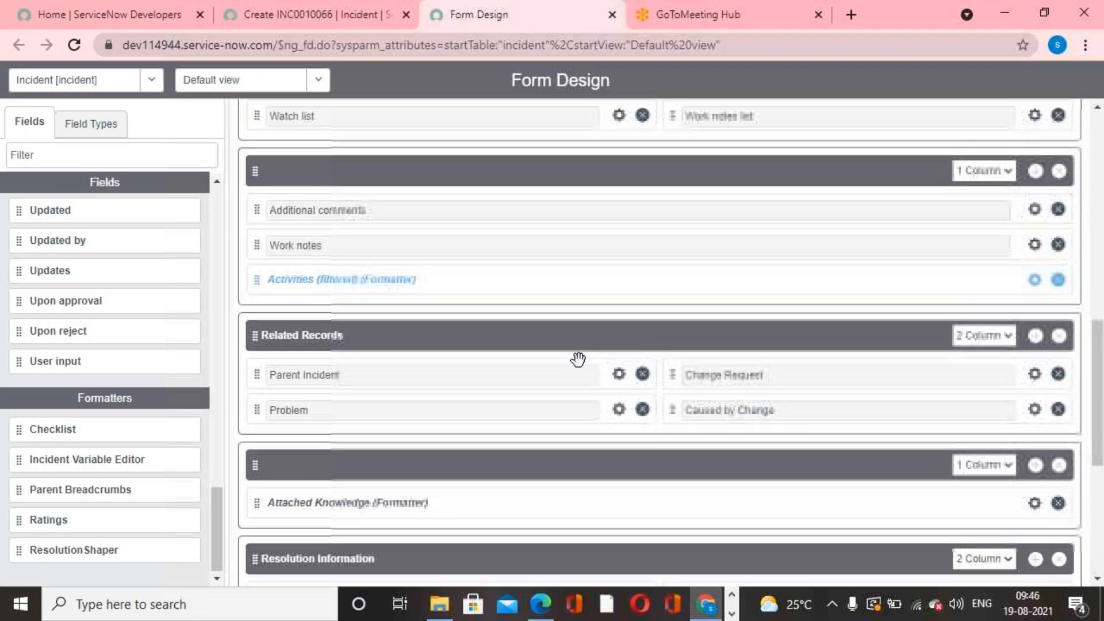
scroll(577, 359, up, 8)
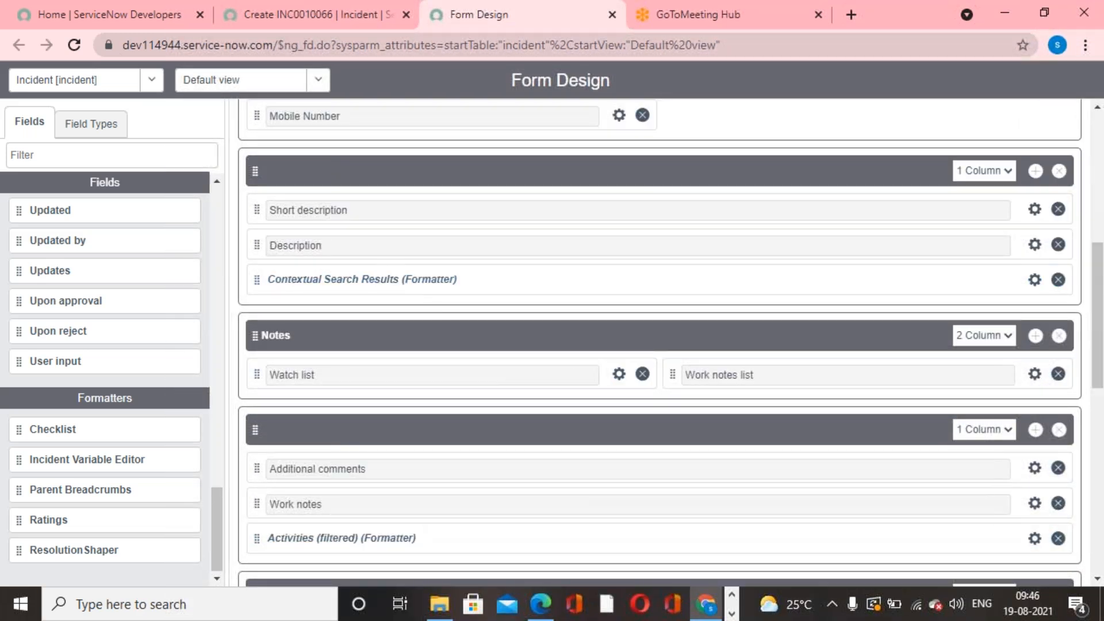
click(1058, 279)
click(1079, 79)
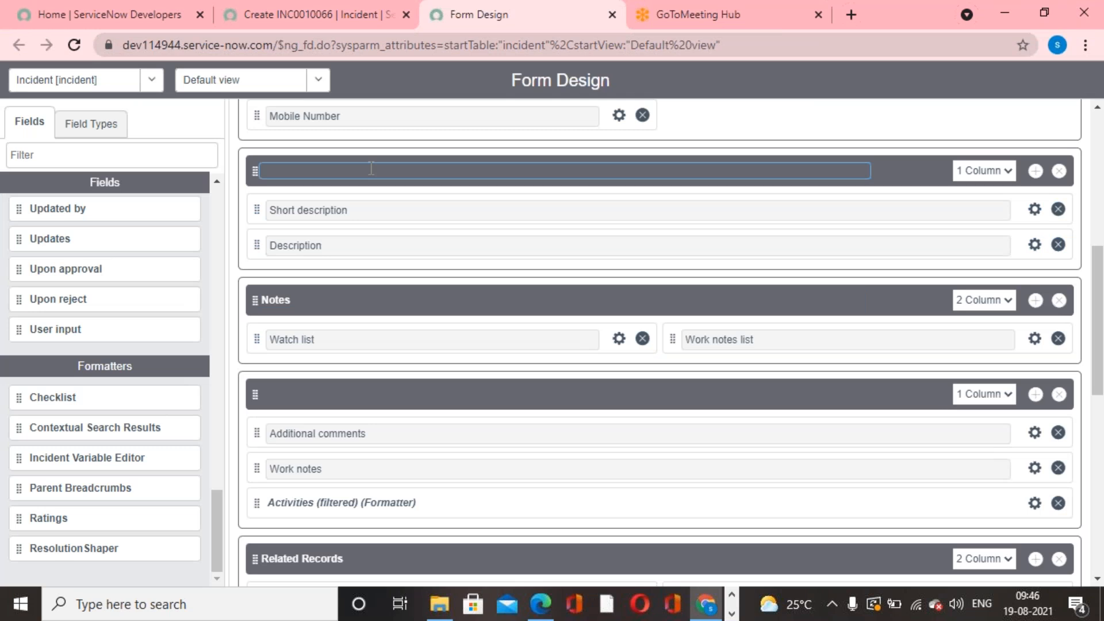
- Return to the new incident record and reload its form, discarding the unsaved entries
click(272, 15)
right_click(544, 121)
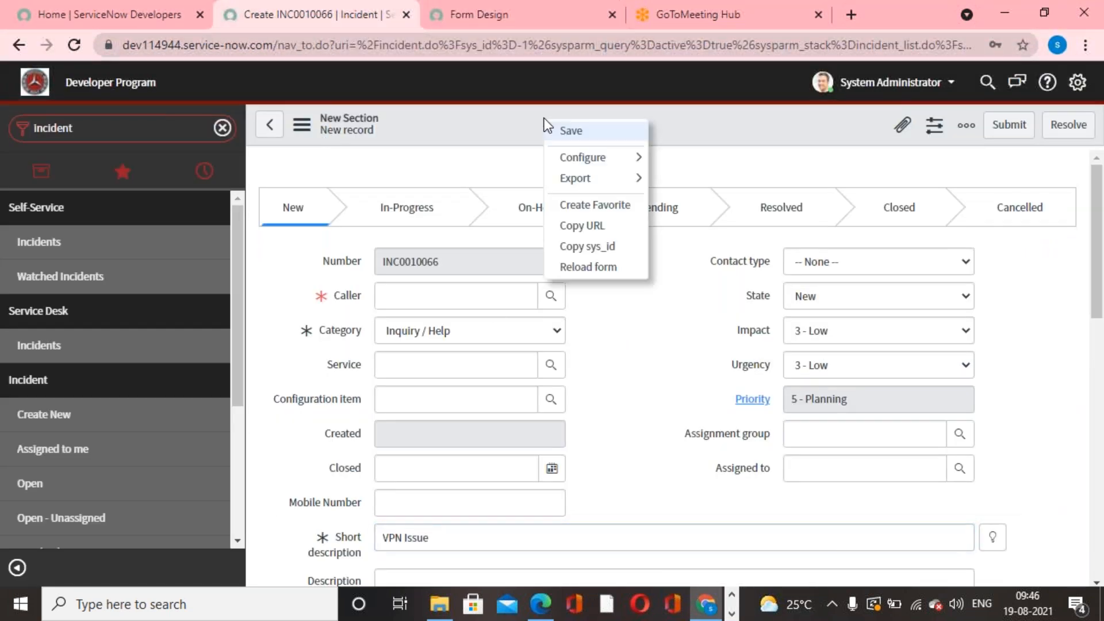
click(594, 270)
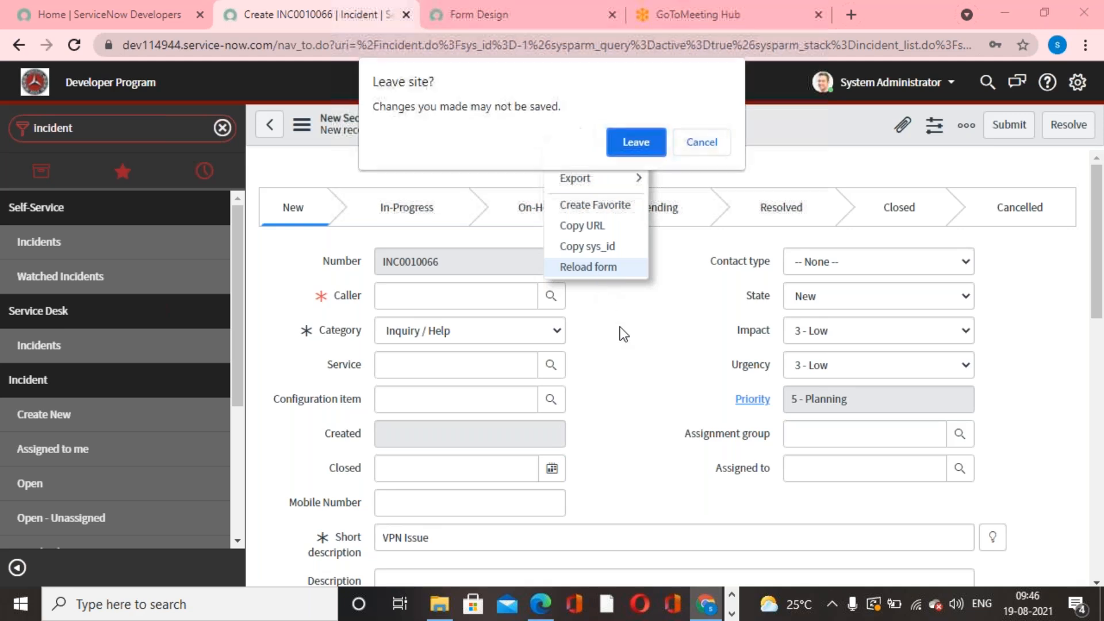
click(637, 140)
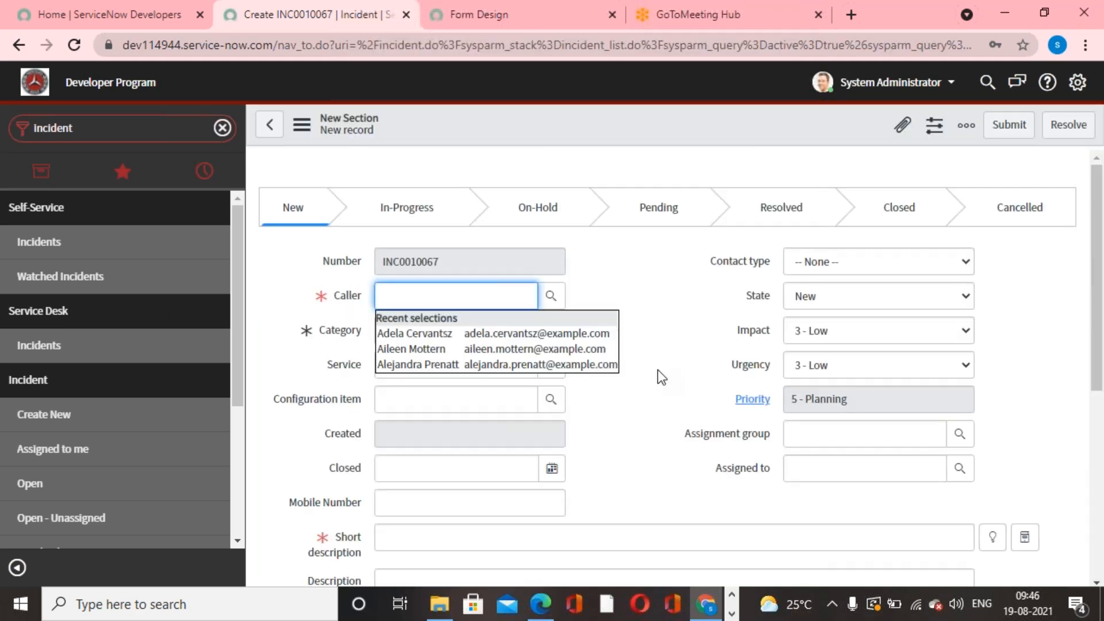
- Enter "VPN Issue" as the short description on the reloaded incident to check whether related search results are offered
scroll(657, 375, down, 5)
click(550, 283)
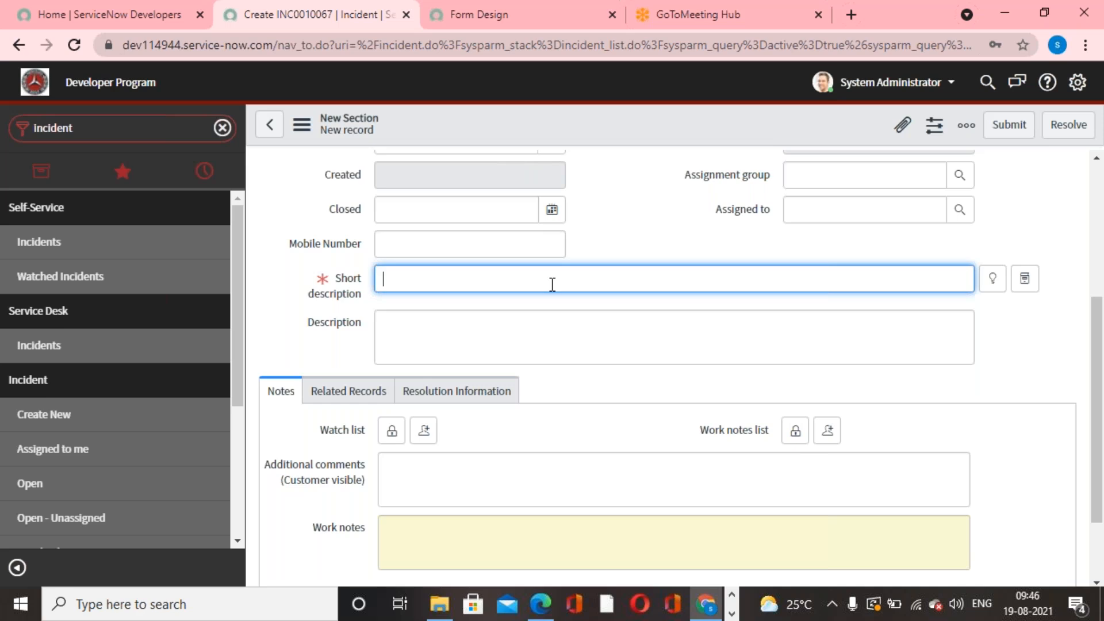
text(VPN Issue)
click(627, 216)
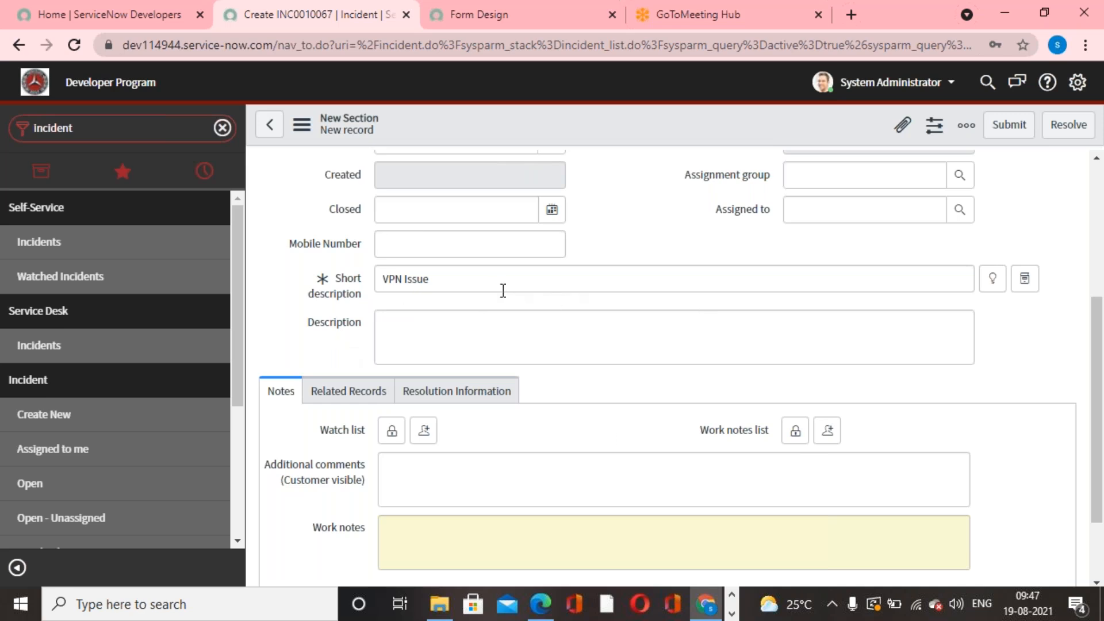
triple_click(424, 278)
click(589, 328)
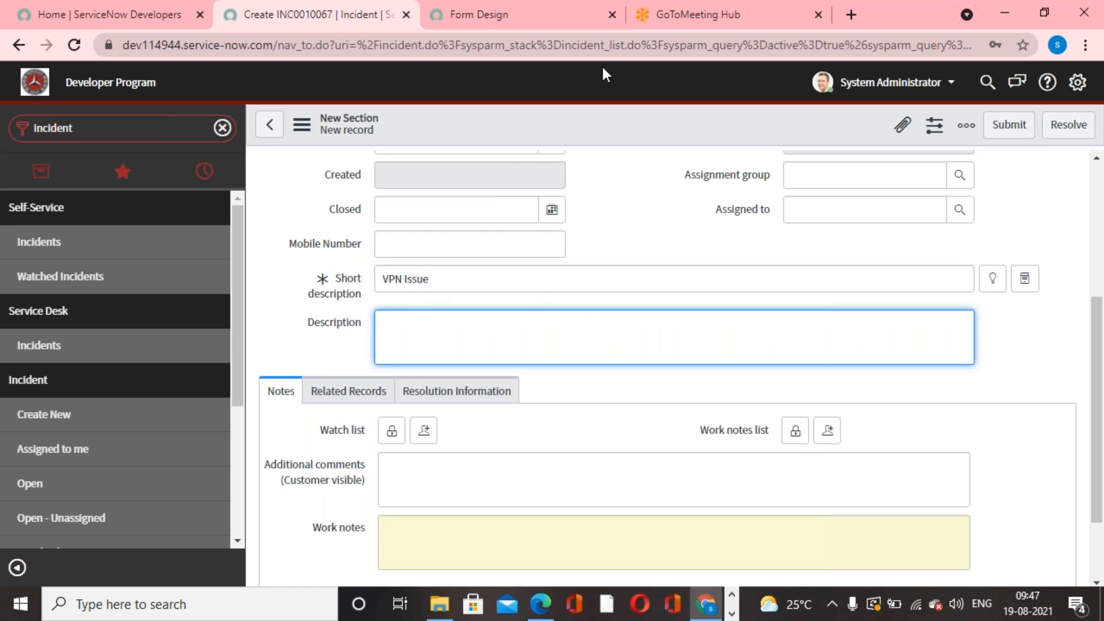
- Place the Contextual Search Results formatter below Description in the incident form design and save the layout
click(561, 25)
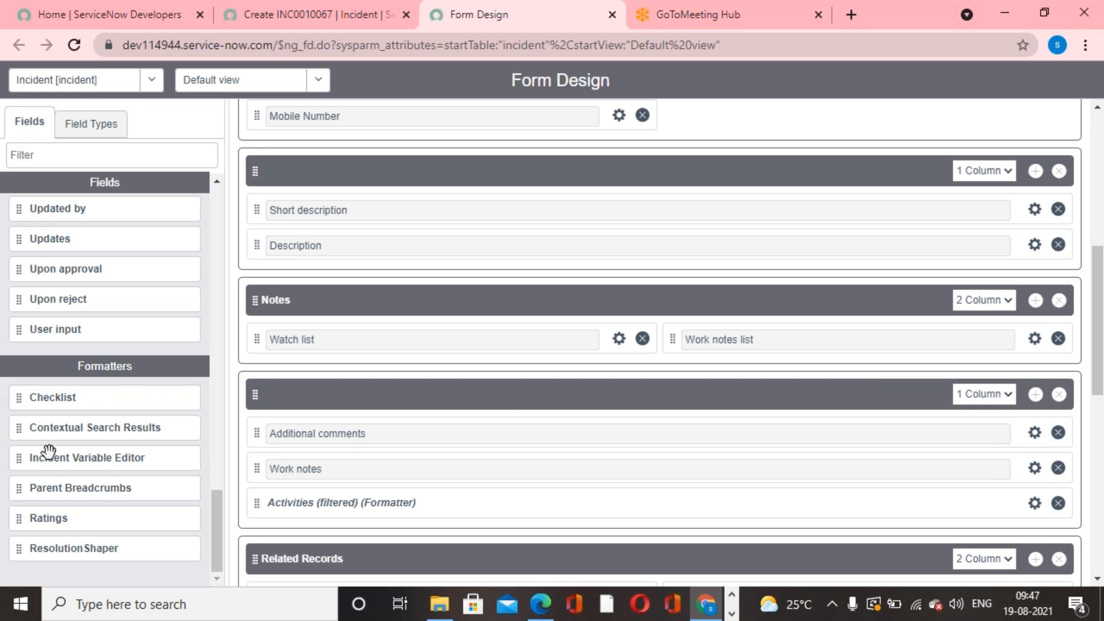
drag(25, 427, 277, 283)
scroll(423, 412, up, 8)
scroll(423, 411, up, 10)
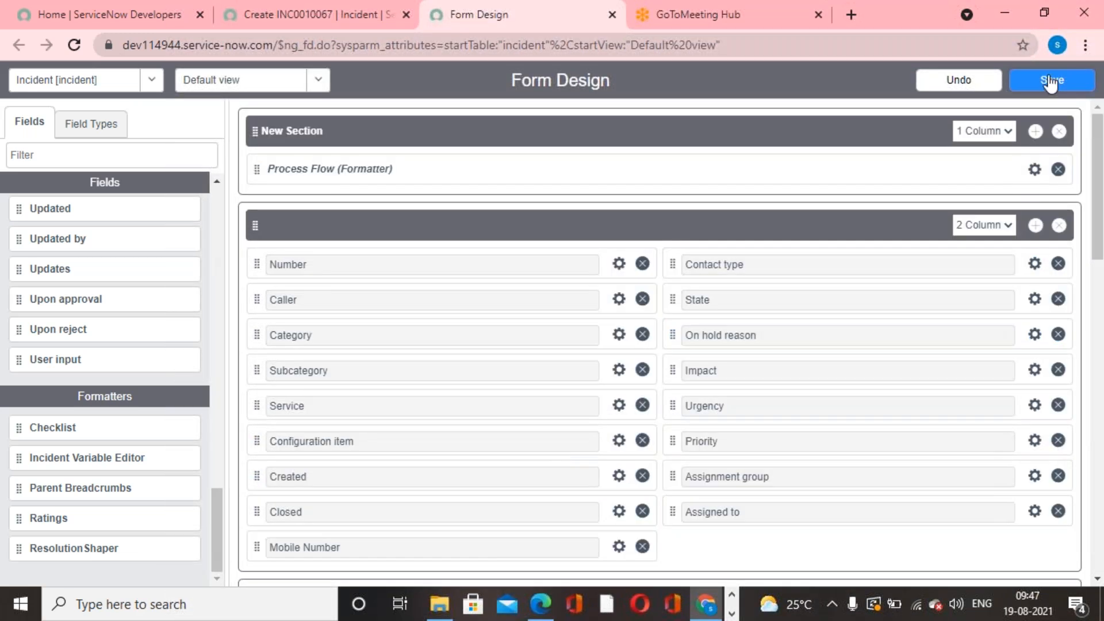
click(1050, 82)
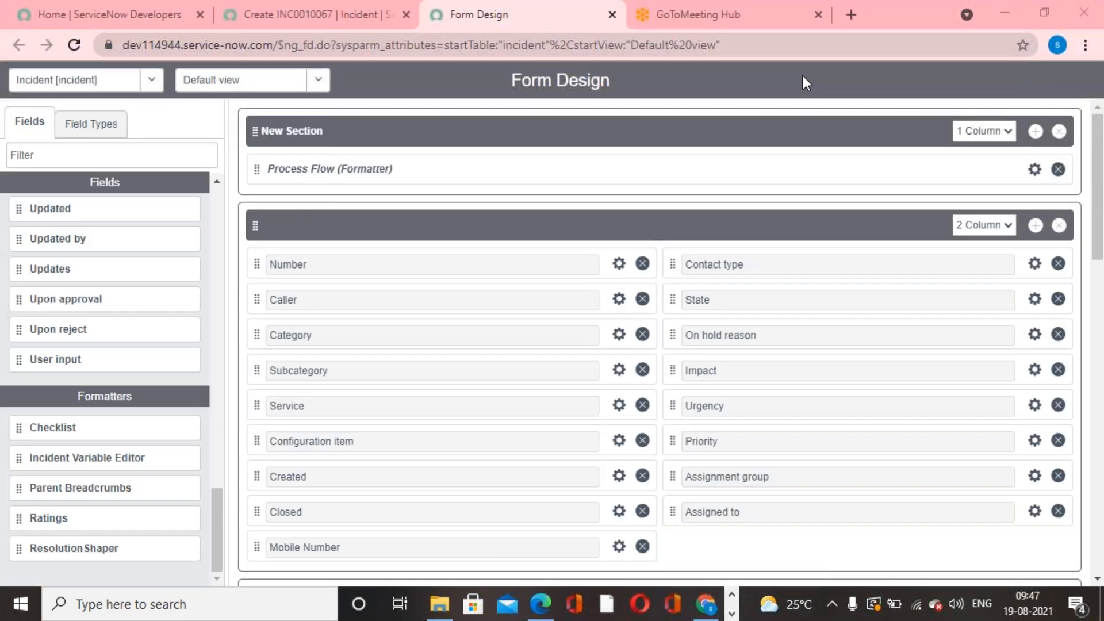
- Go back to the open new incident record and reload its form to apply the new layout, discarding unsaved changes
click(286, 22)
scroll(643, 192, up, 5)
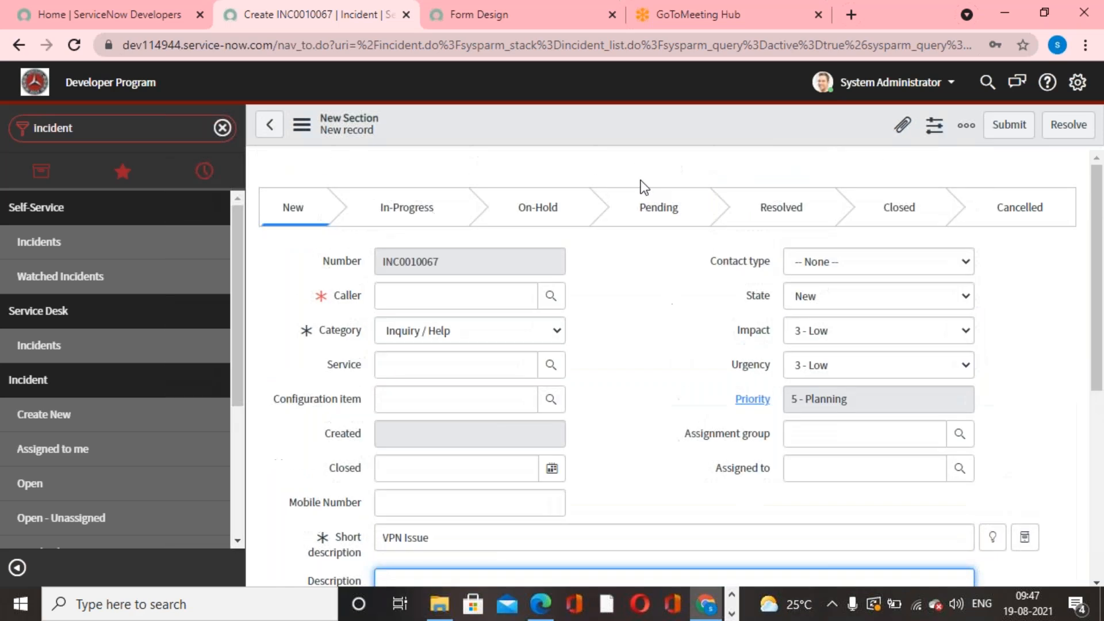
right_click(635, 123)
click(681, 272)
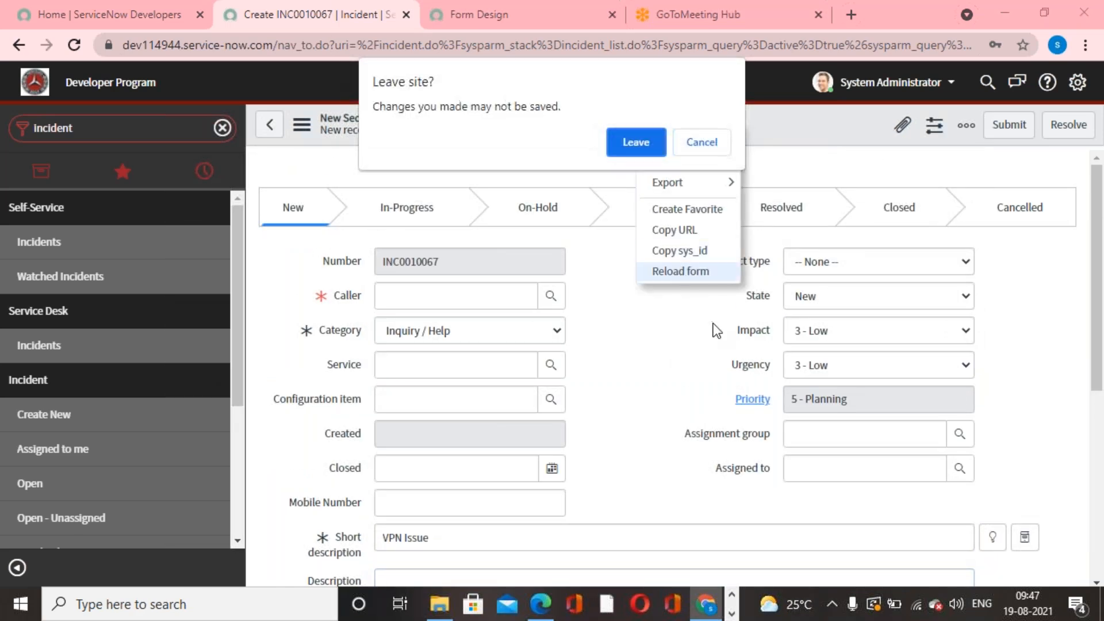
click(636, 143)
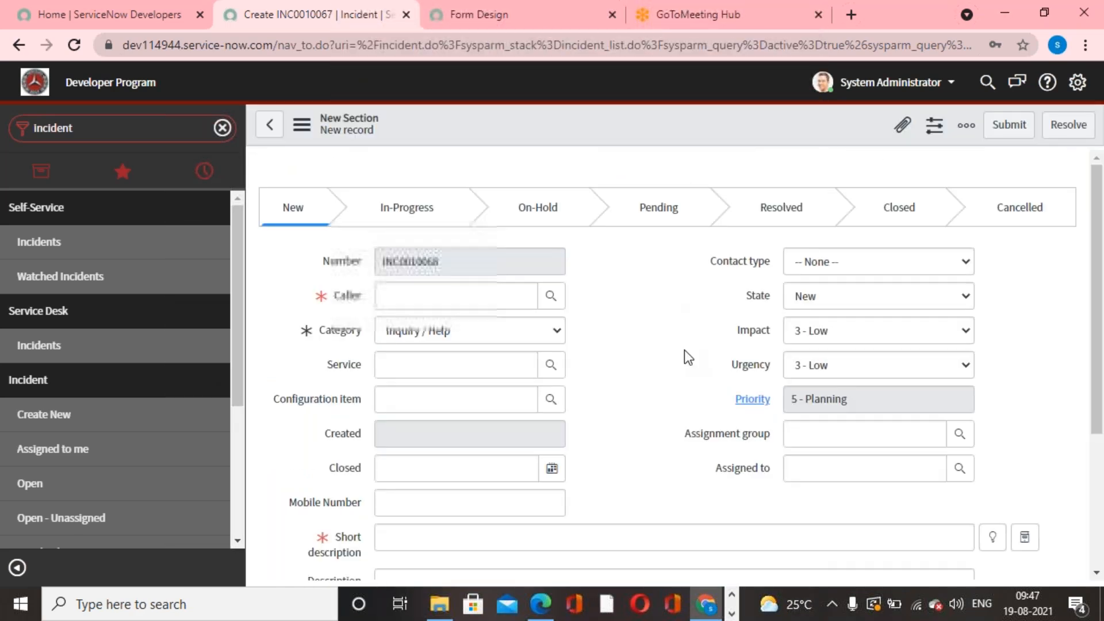
- Enter "Signature" as the short description of the new incident and check the related search results below Description
scroll(684, 350, down, 8)
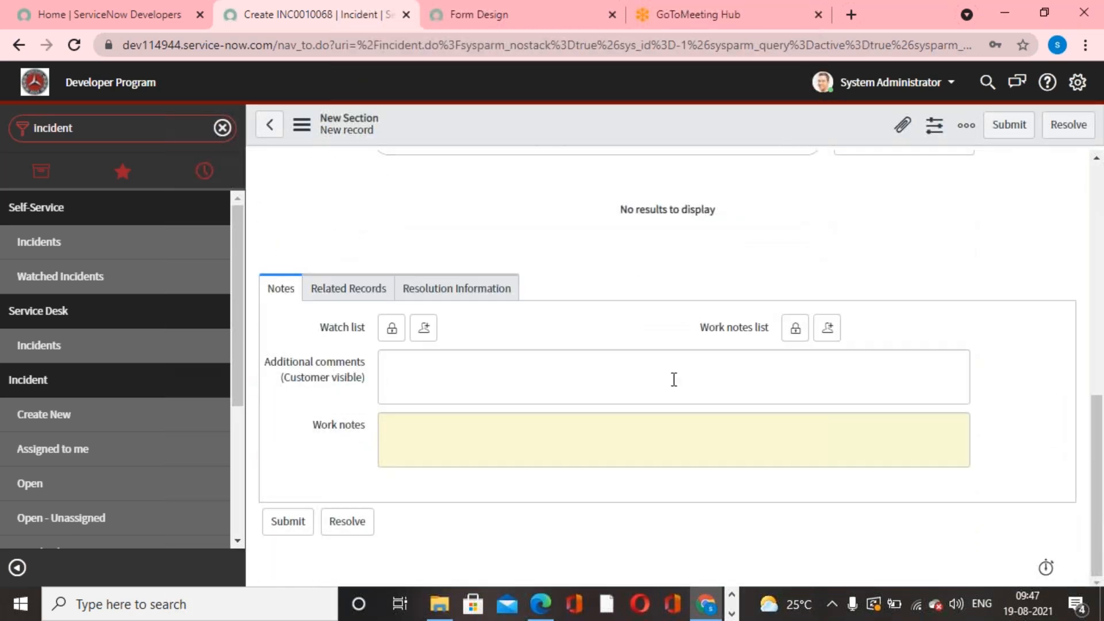
scroll(672, 379, up, 4)
click(485, 244)
text(Sig)
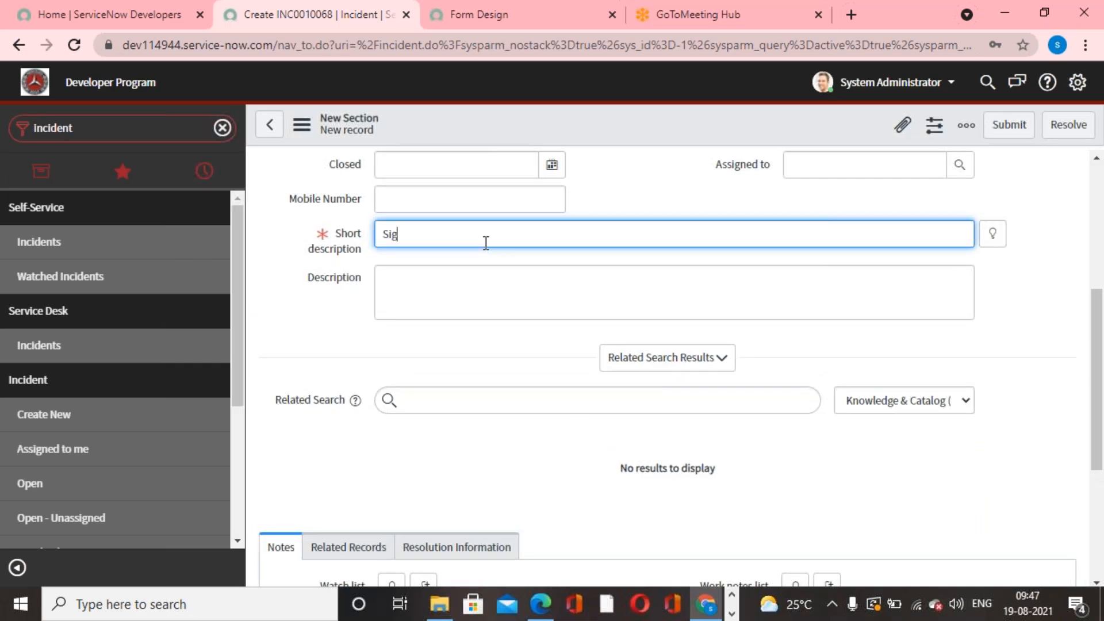
text(nature)
click(643, 180)
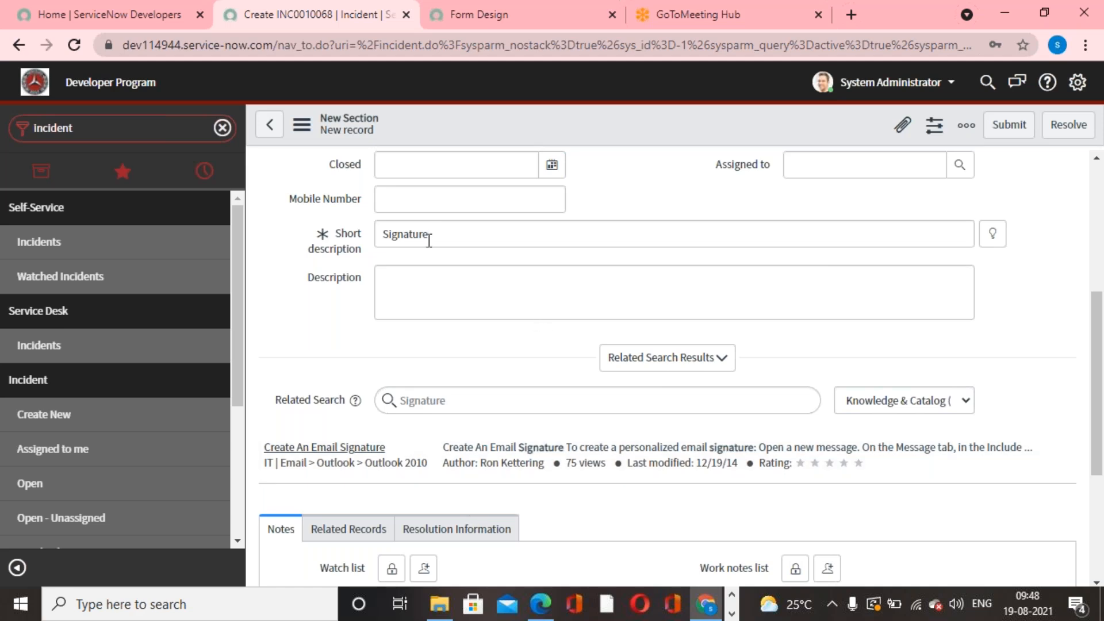
drag(431, 236, 375, 241)
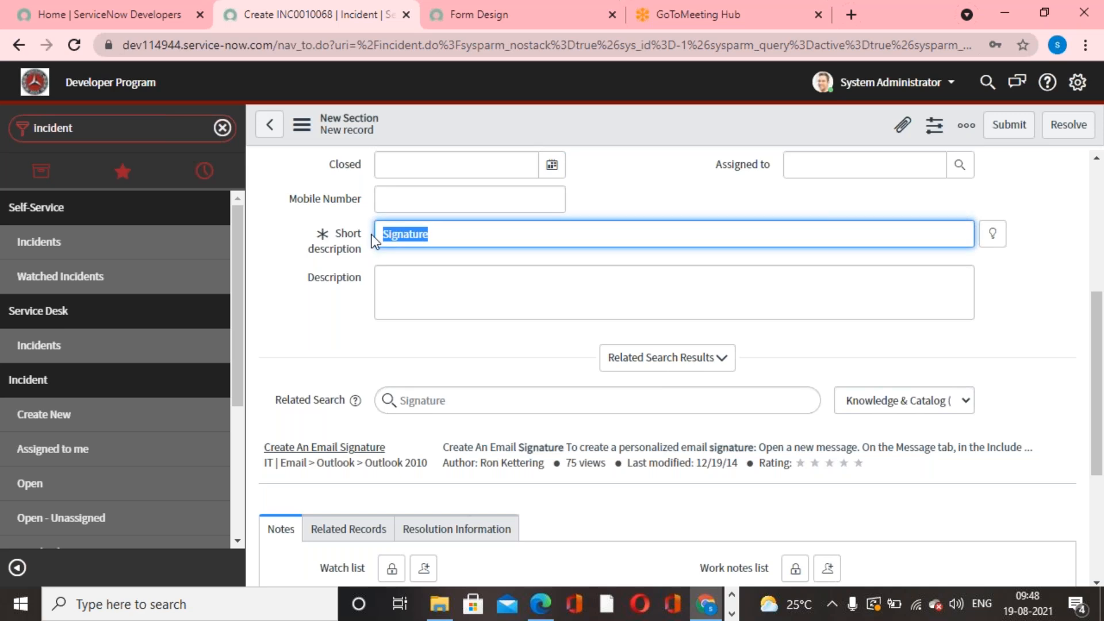
click(481, 352)
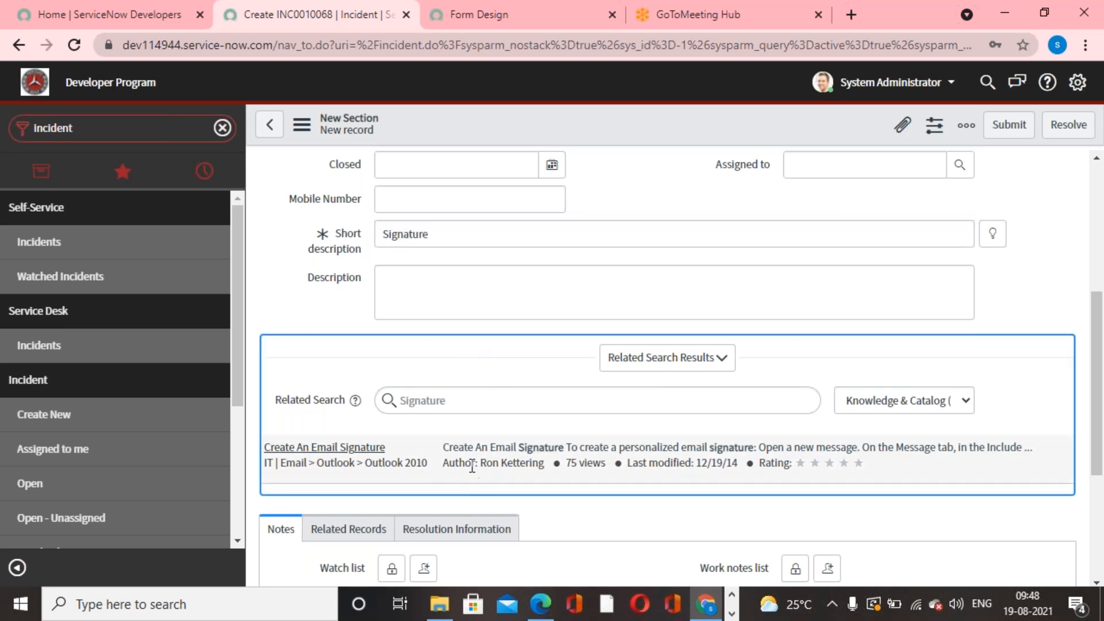
scroll(471, 482, up, 5)
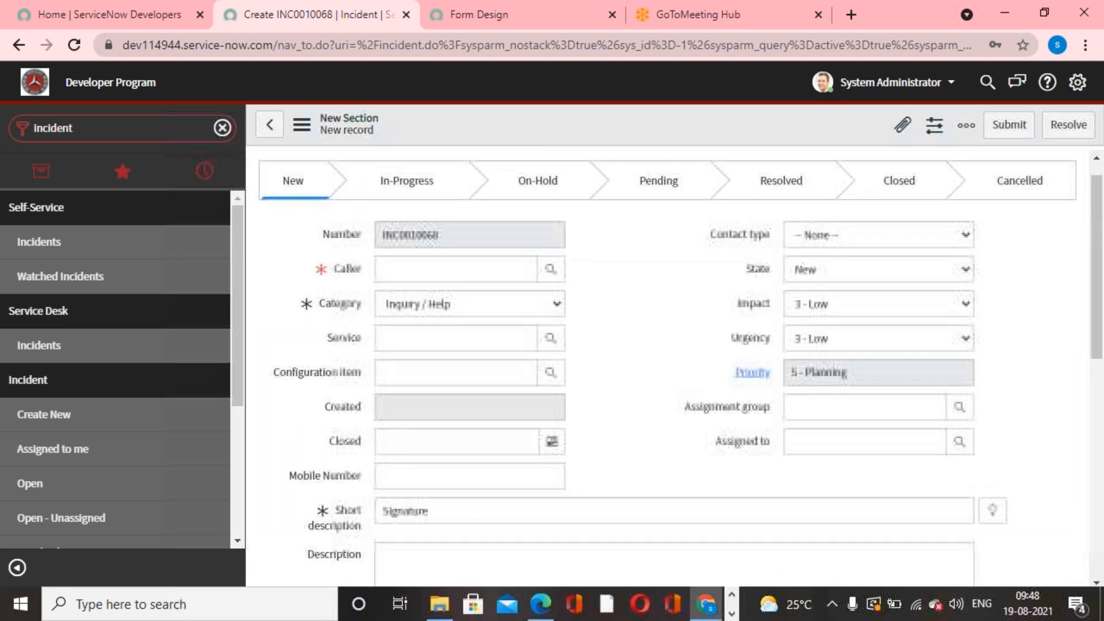
- Filter the navigator for "contextual search" and open its Table Configuration list, leaving the unsaved incident
click(123, 122)
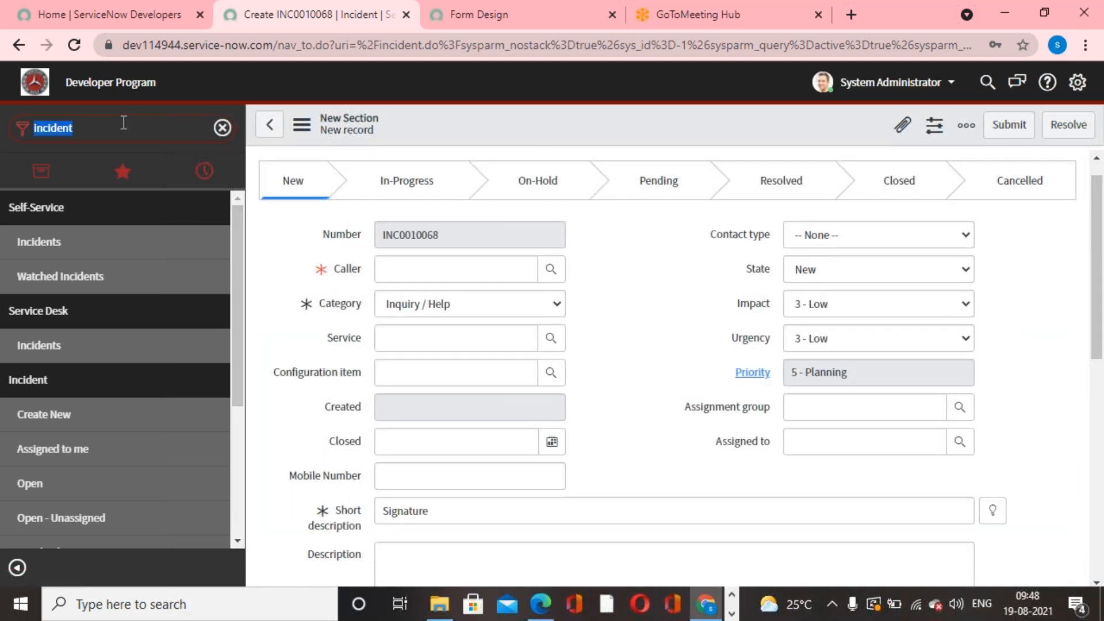
text(c)
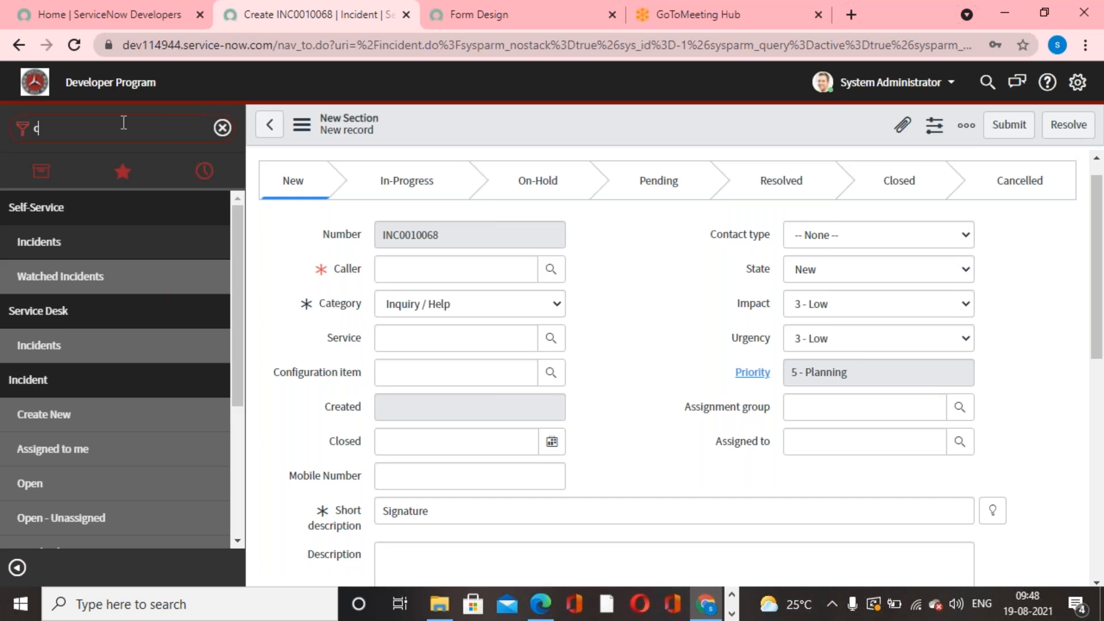
text(onte)
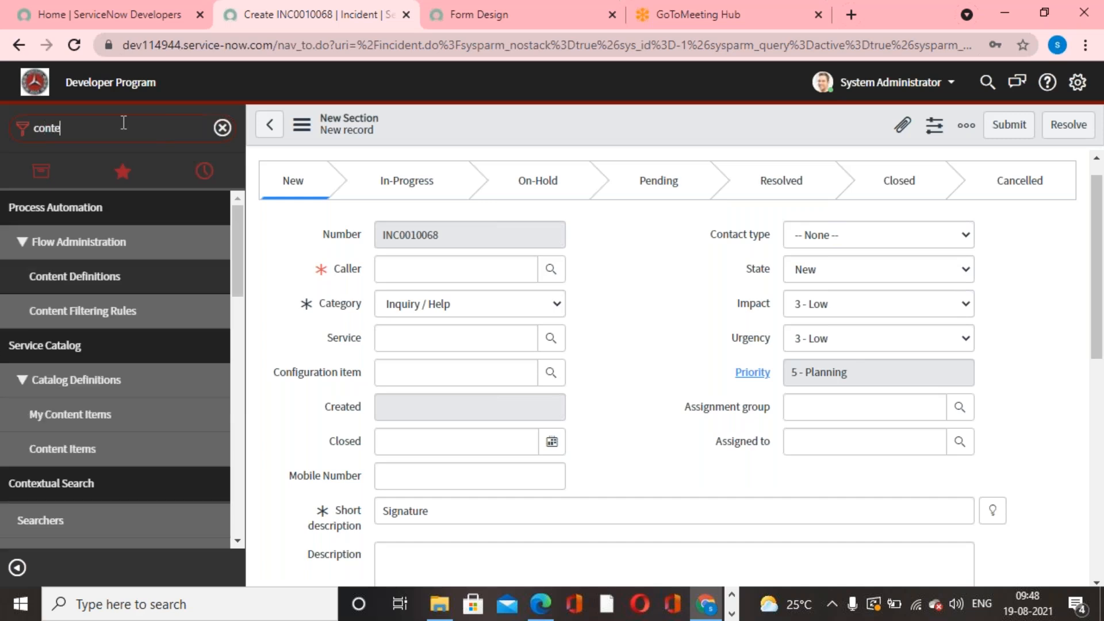
text(xt)
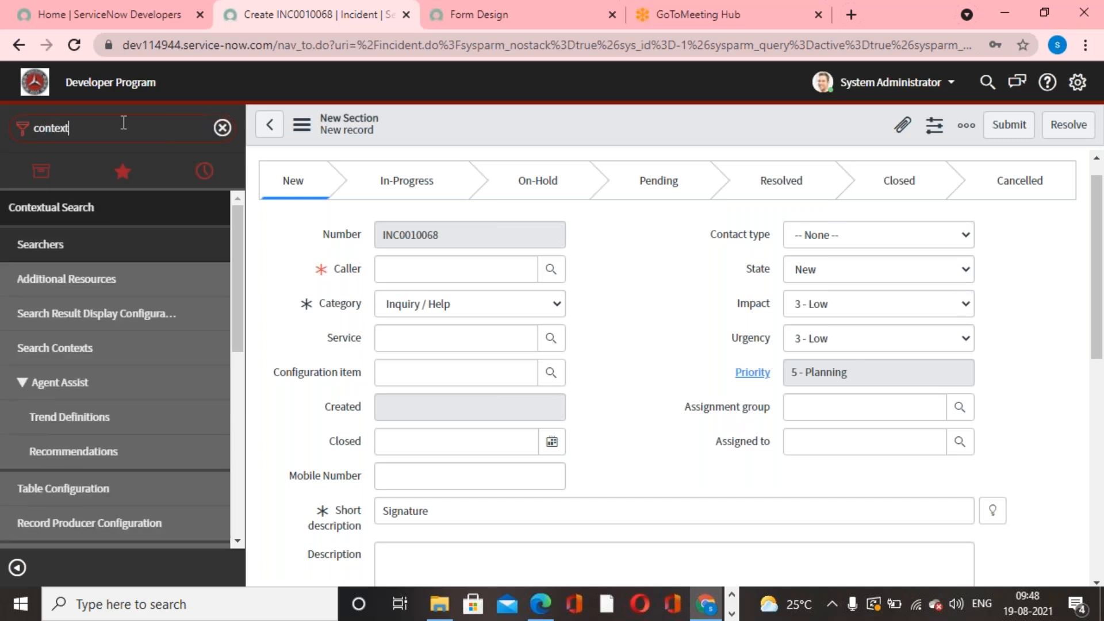
text(ual sea)
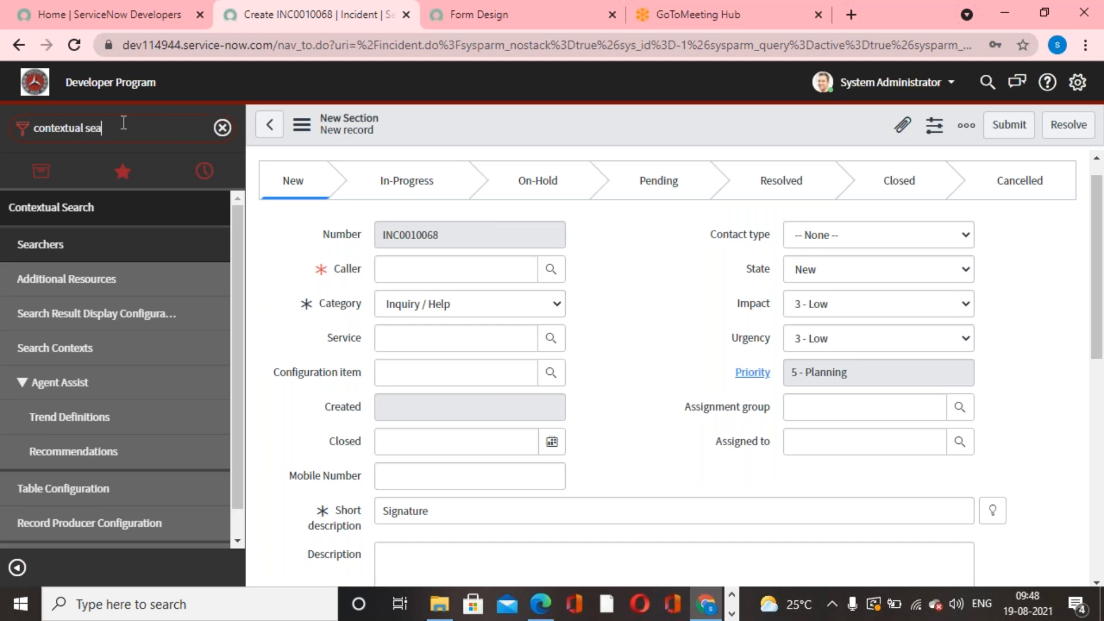
text(rch)
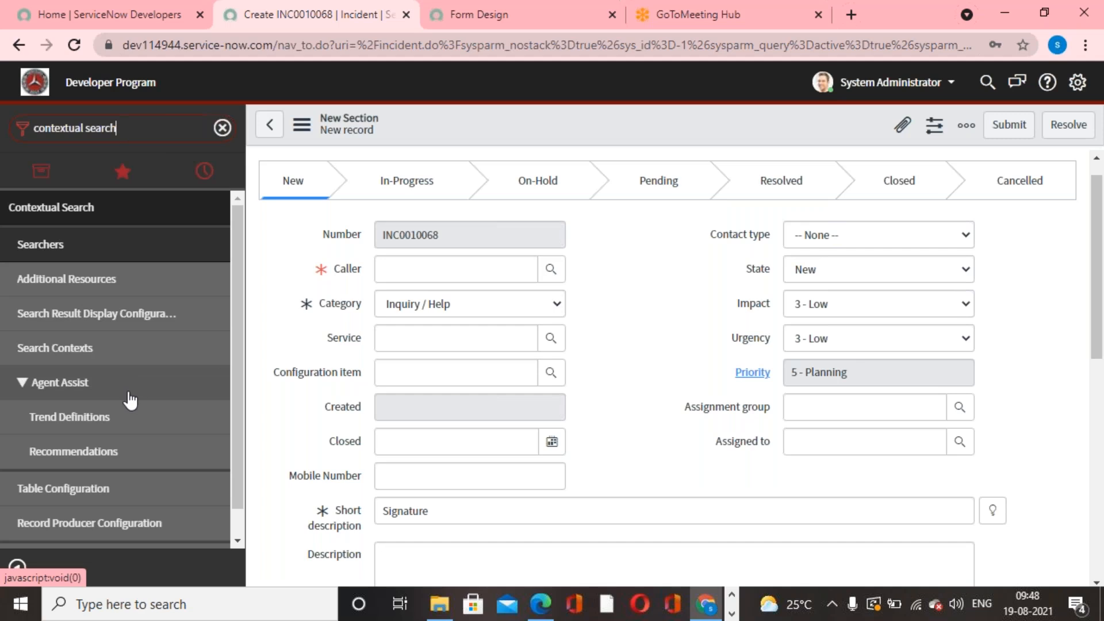
scroll(130, 442, down, 1)
click(132, 459)
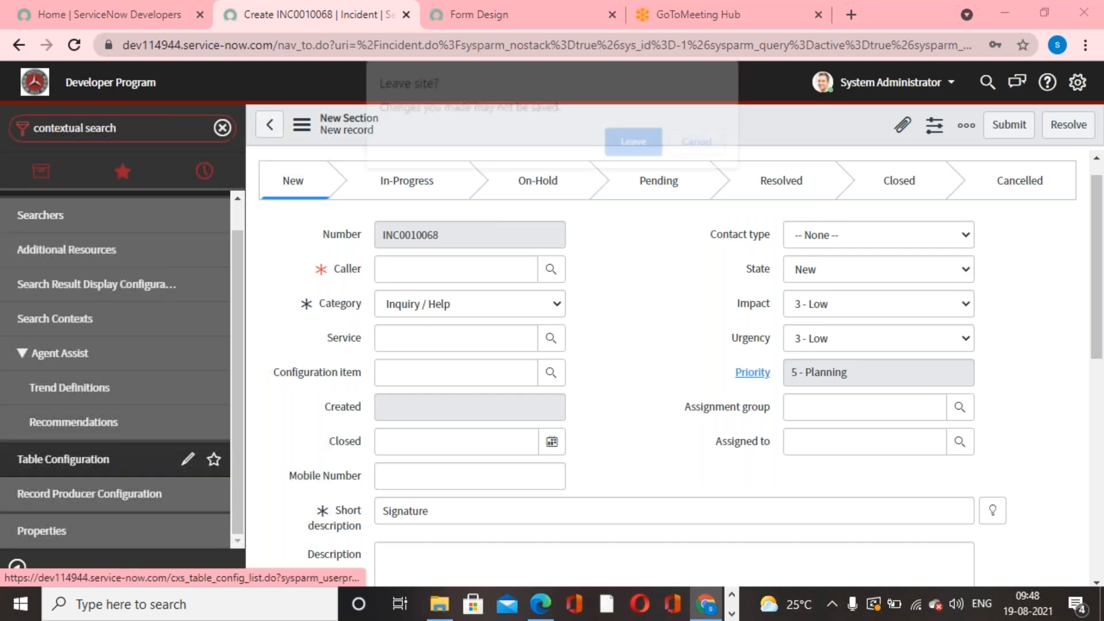
click(644, 143)
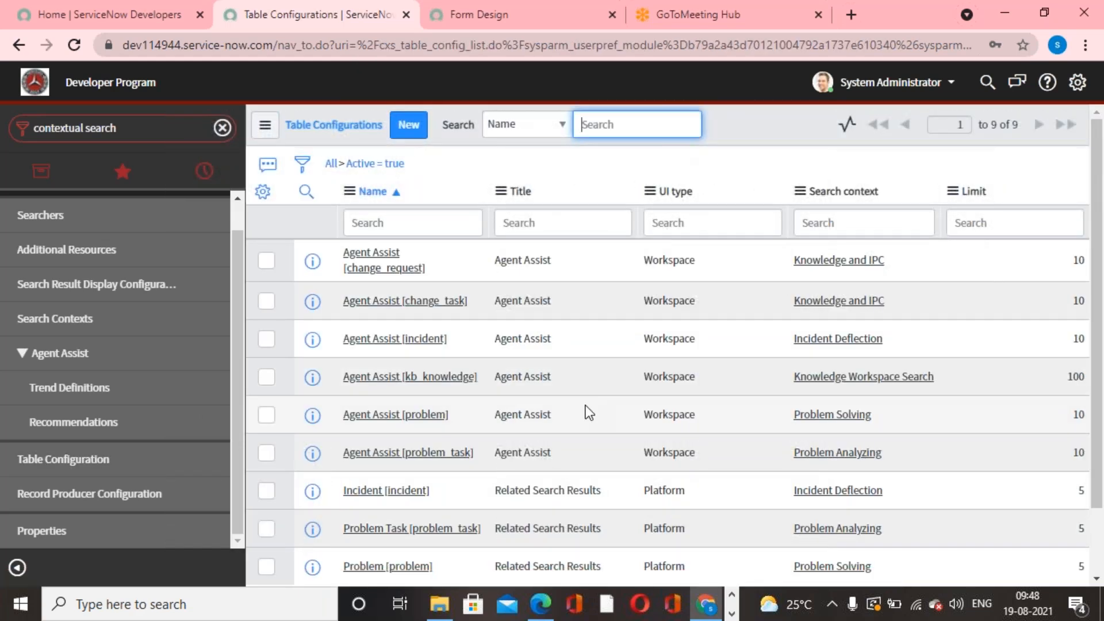
- Open the Incident [incident] table configuration, review its search fields and result limit, and update the record
scroll(443, 497, down, 1)
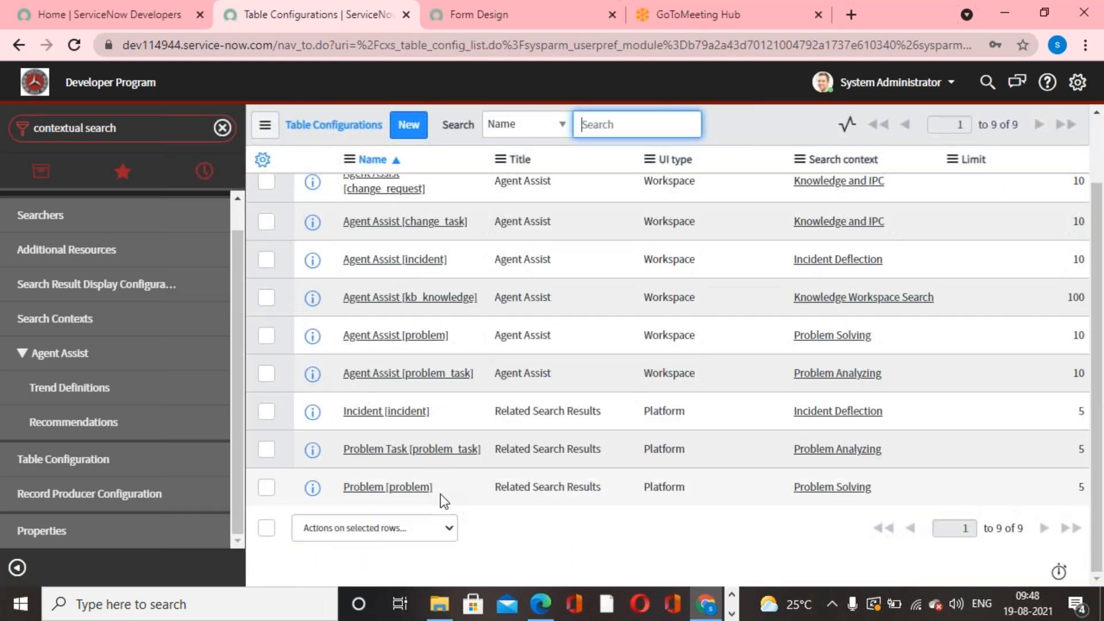
click(399, 414)
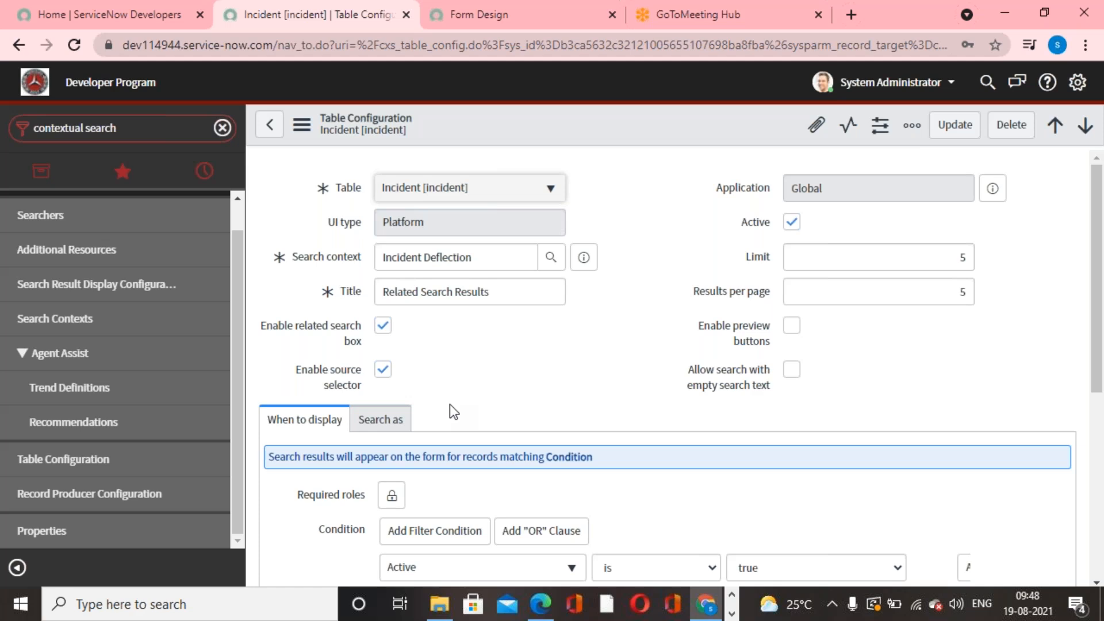
scroll(450, 405, down, 5)
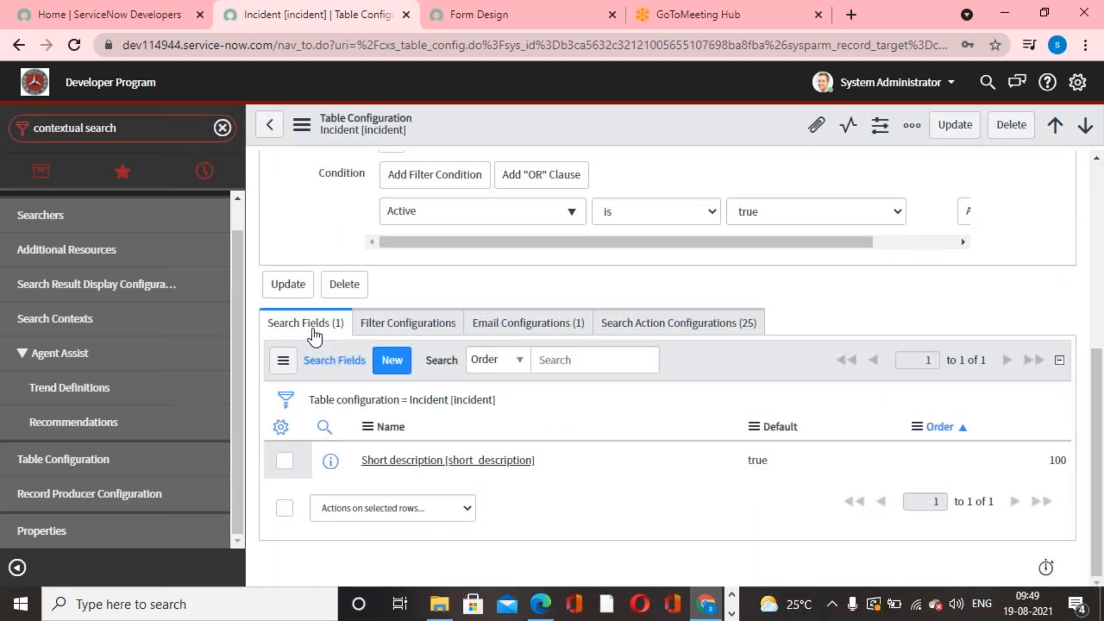
scroll(454, 506, up, 5)
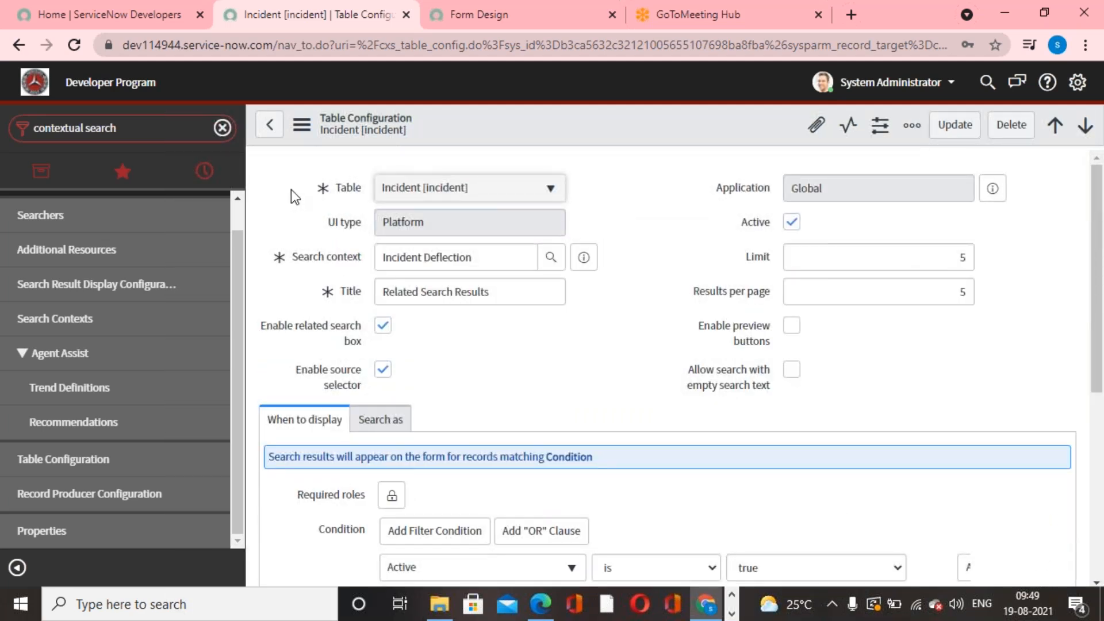
scroll(623, 362, down, 5)
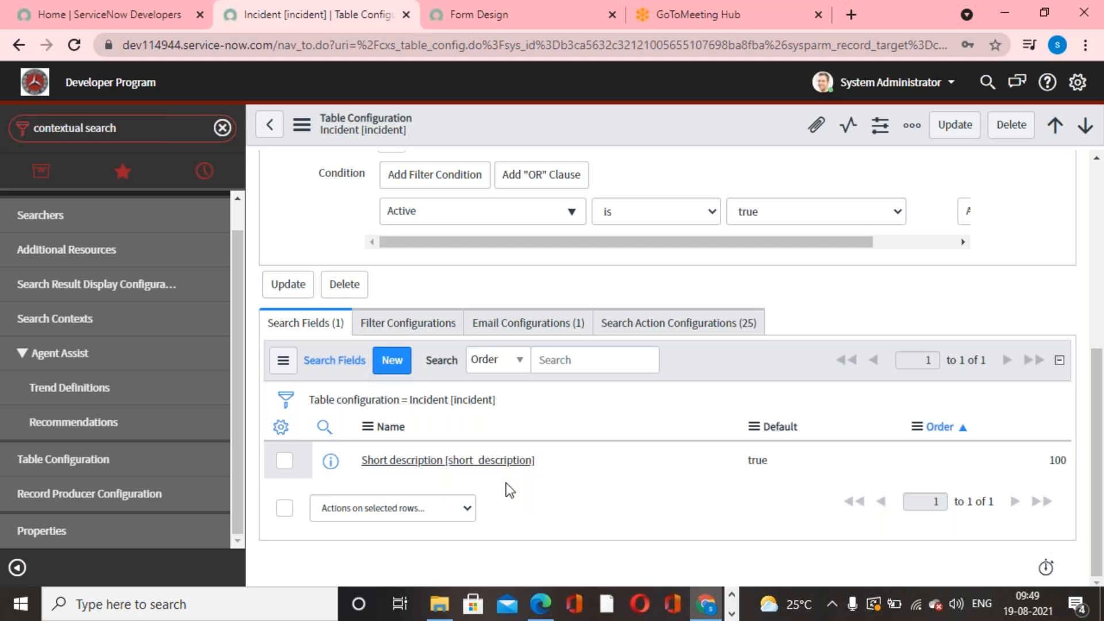
scroll(509, 489, up, 5)
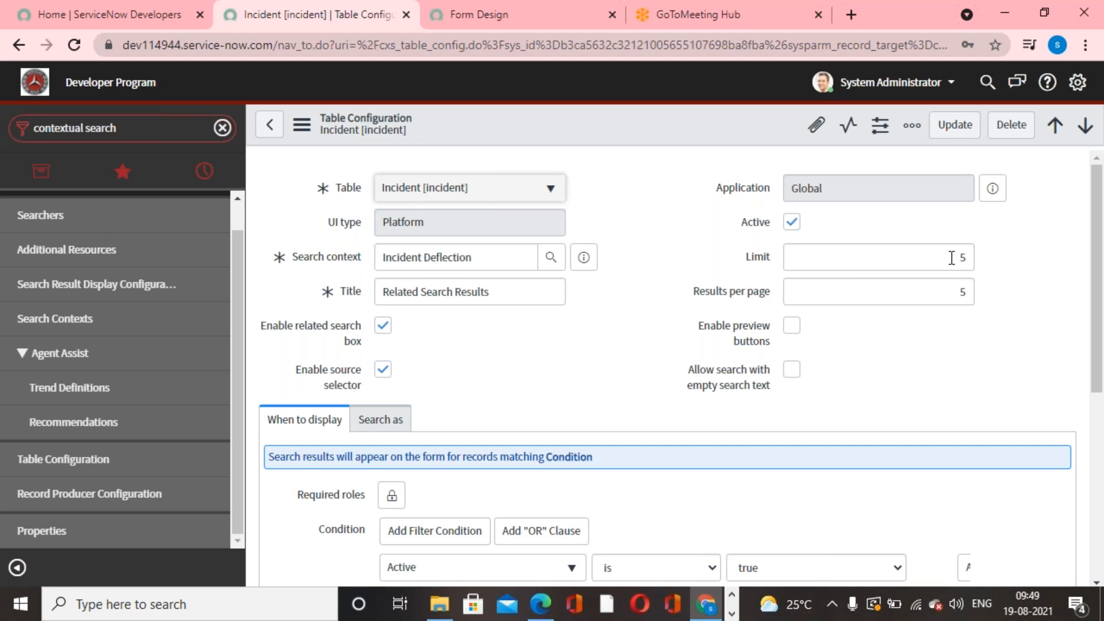
click(952, 129)
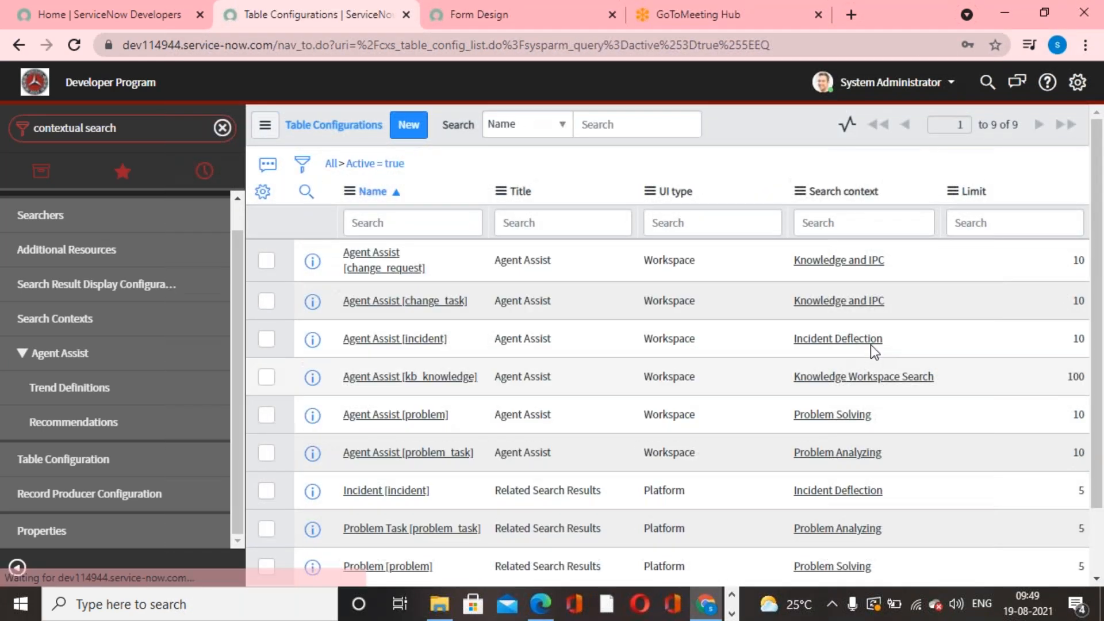
- Filter the navigator for "Incident" and create a new incident record
click(172, 130)
text(Incid)
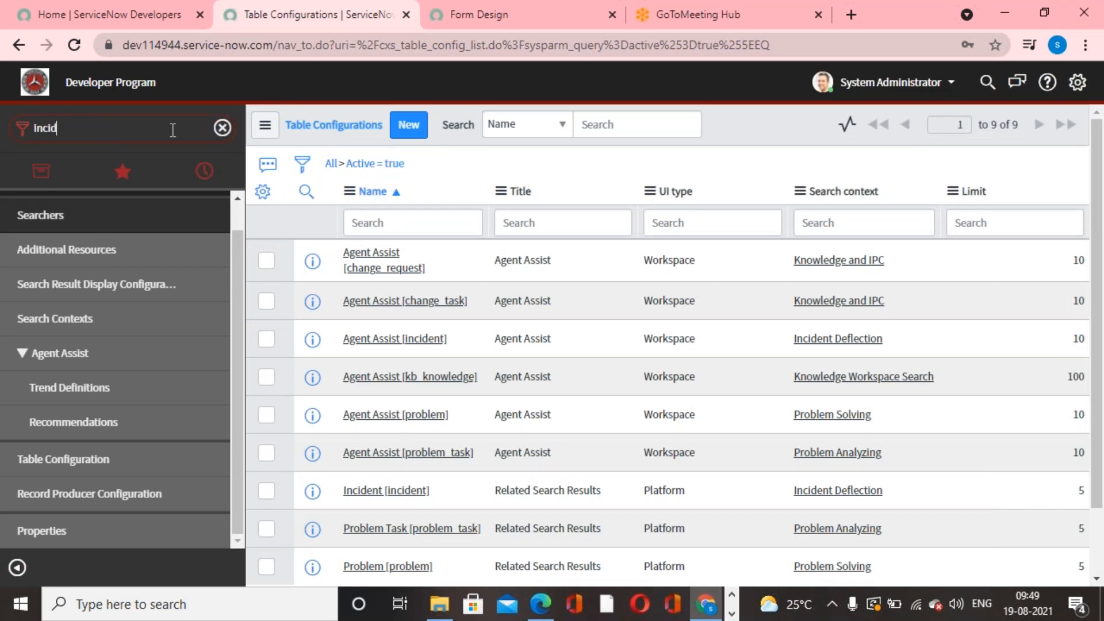
text(ent)
click(32, 394)
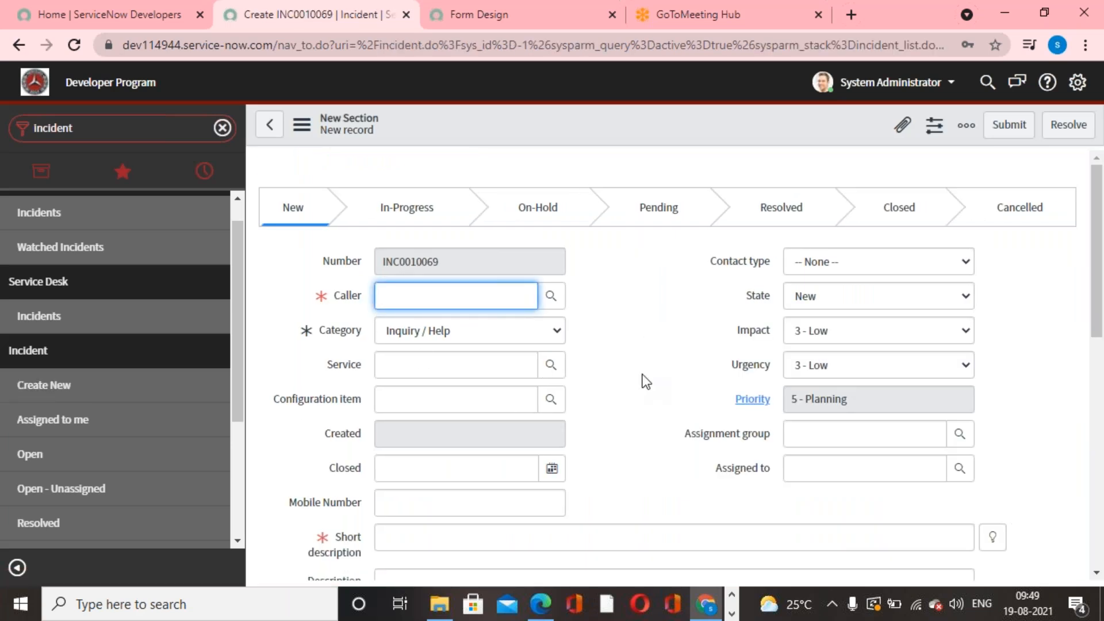
click(652, 385)
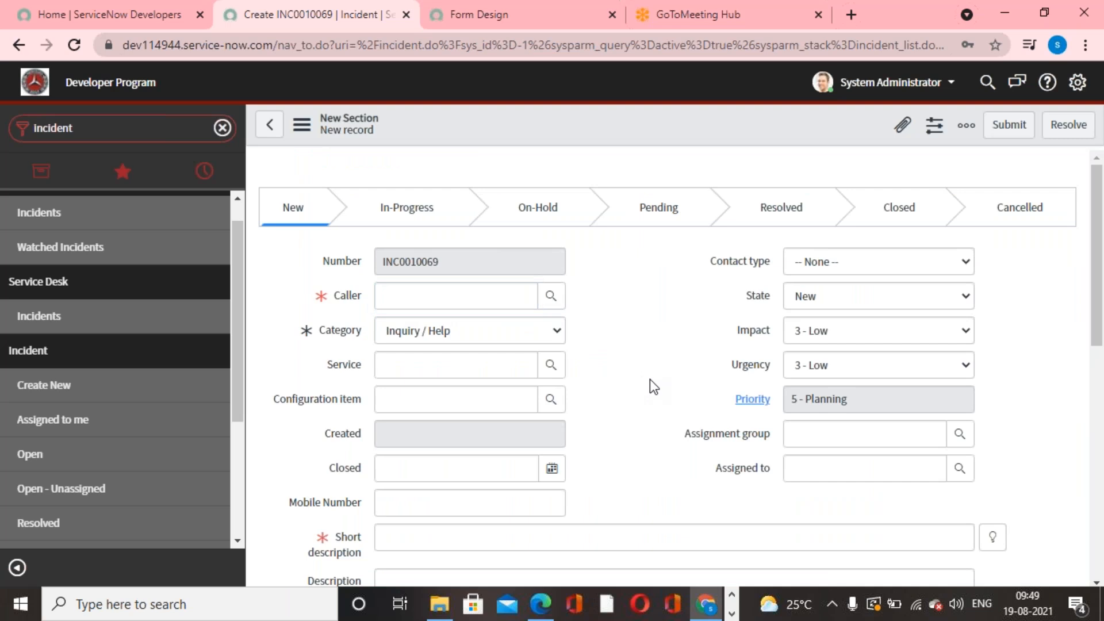
scroll(649, 378, down, 5)
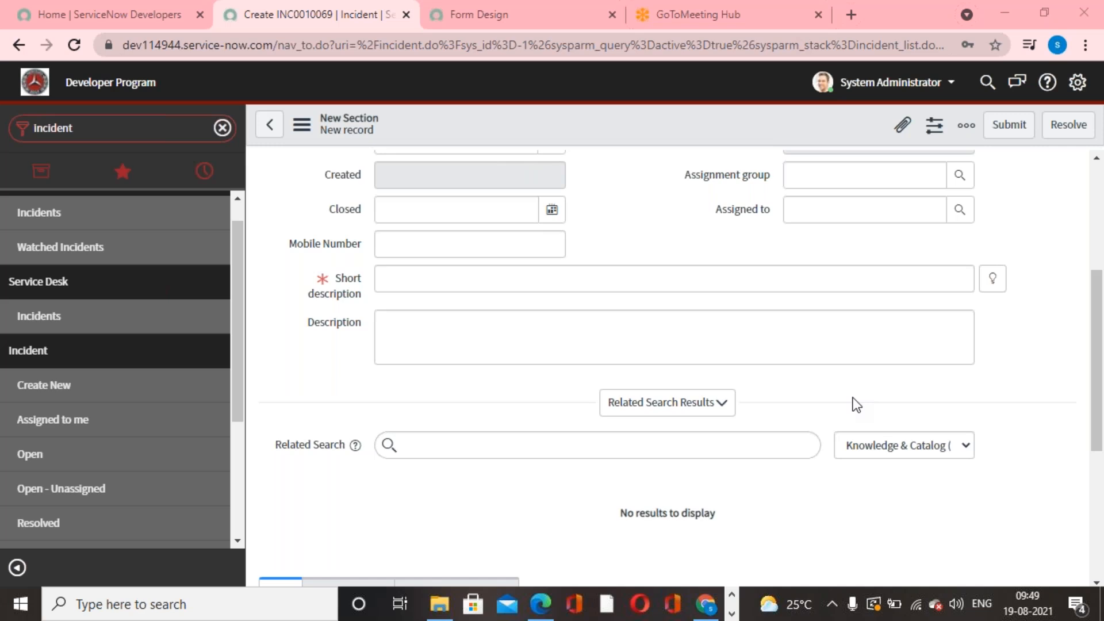
scroll(1040, 515, up, 5)
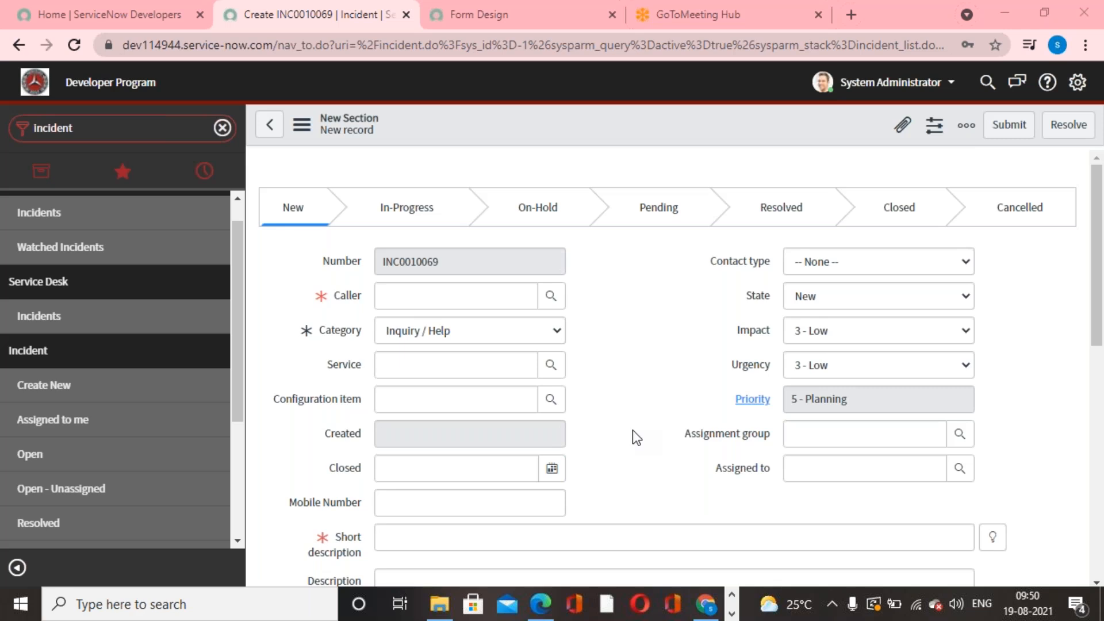
scroll(632, 430, down, 3)
scroll(633, 430, up, 3)
scroll(632, 430, down, 4)
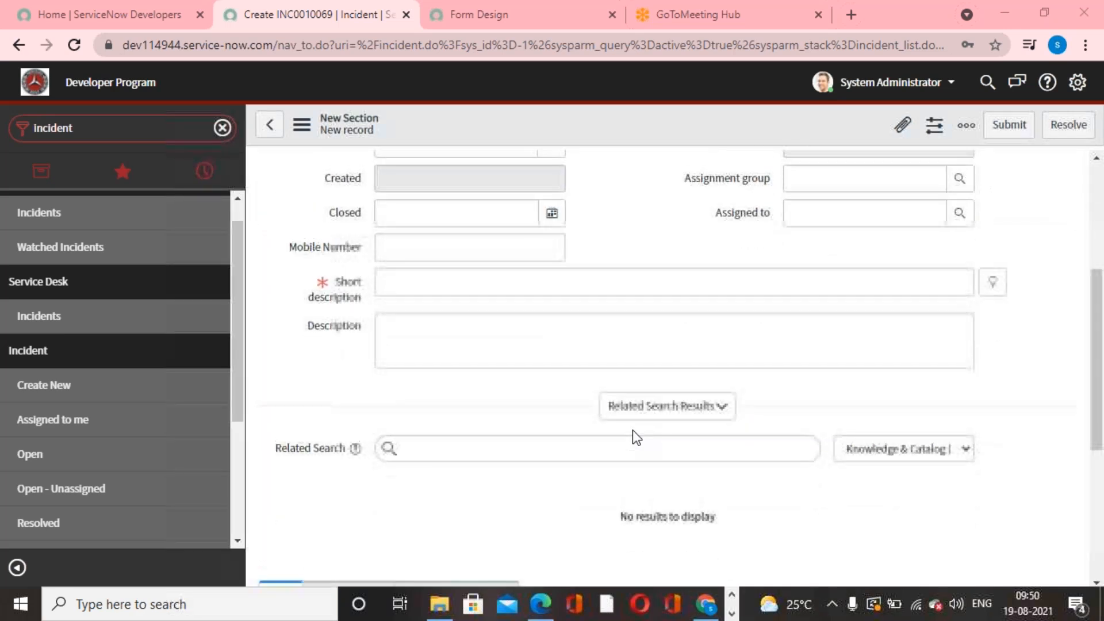
scroll(632, 437, up, 3)
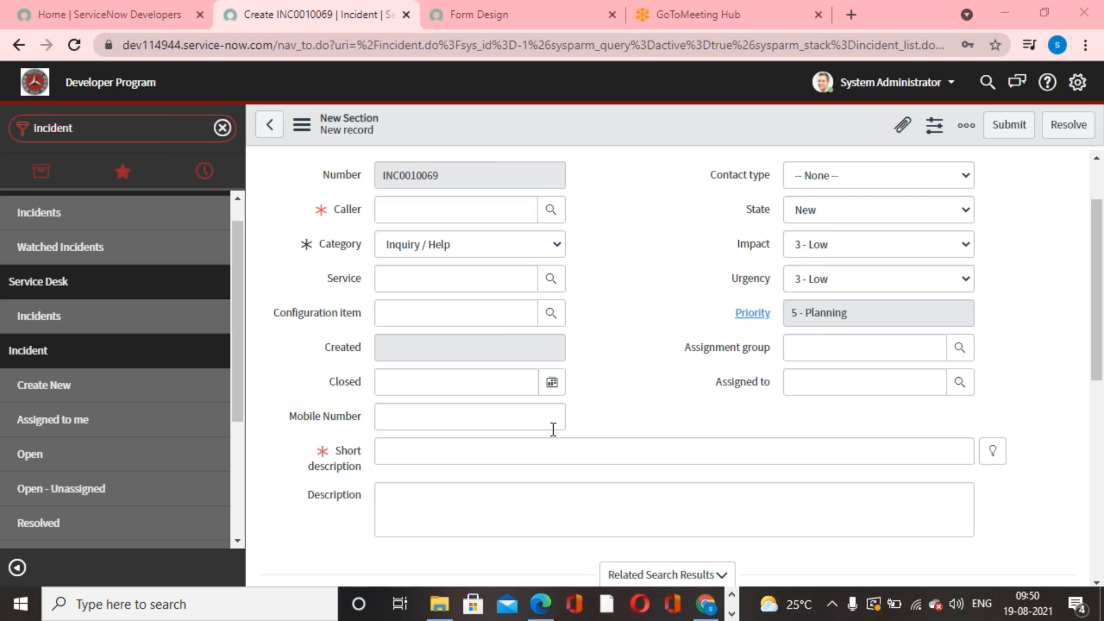
- Enter "Network" as the short description of the new incident and view the related search results
scroll(551, 429, down, 3)
click(533, 366)
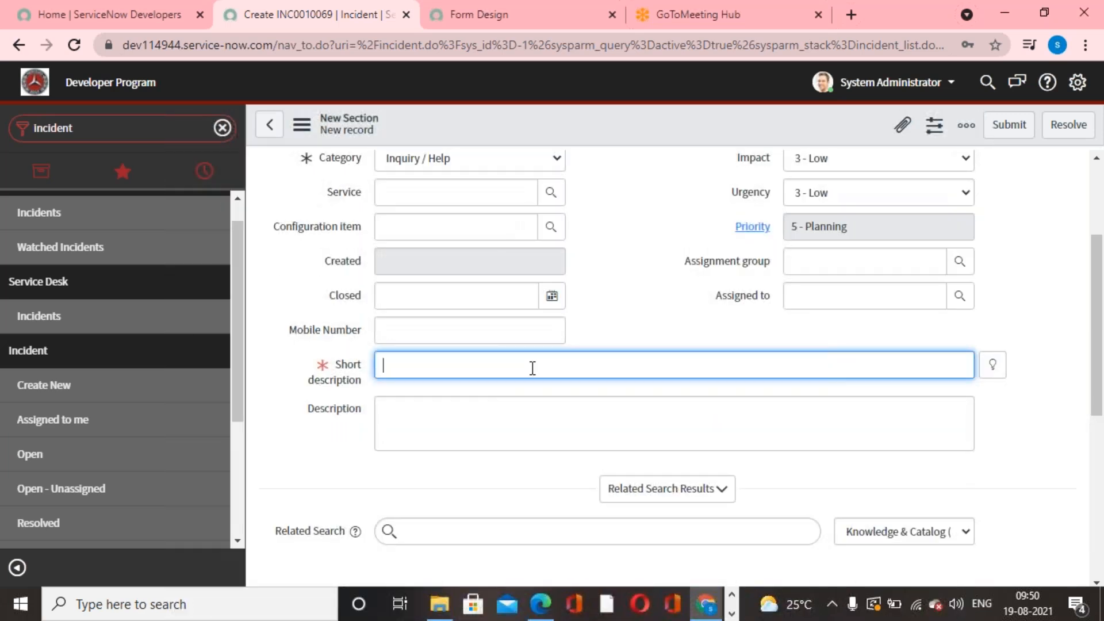
text(netw)
key(BackSpace)
key(BackSpace)
key(BackSpace)
key(BackSpace)
text(Newt)
text(e)
key(BackSpace)
text(twork)
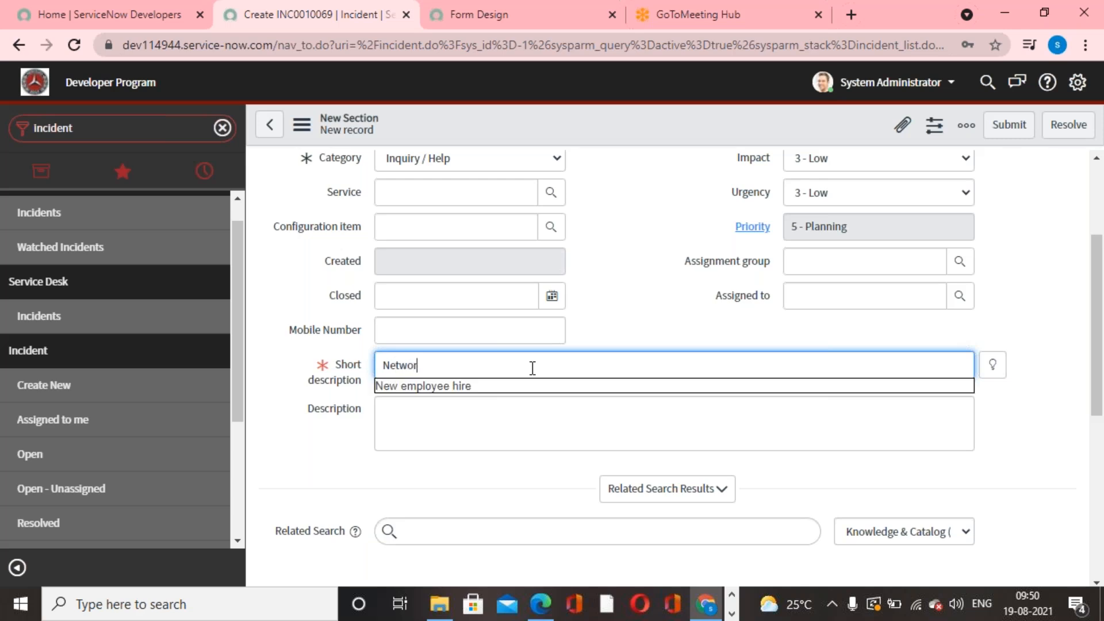
click(649, 290)
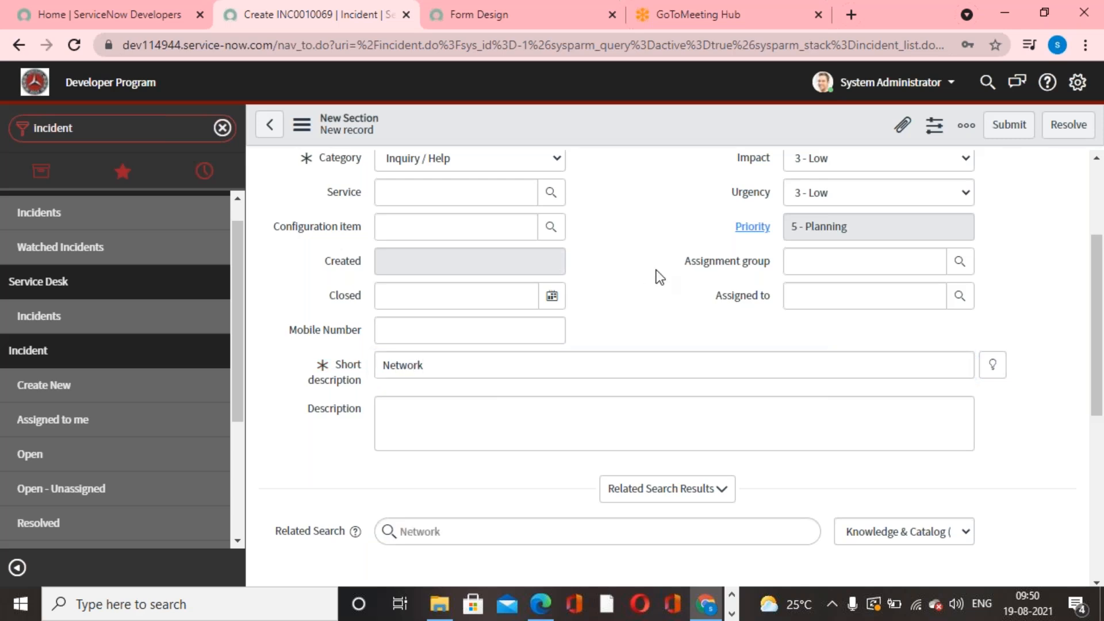
scroll(632, 299, down, 3)
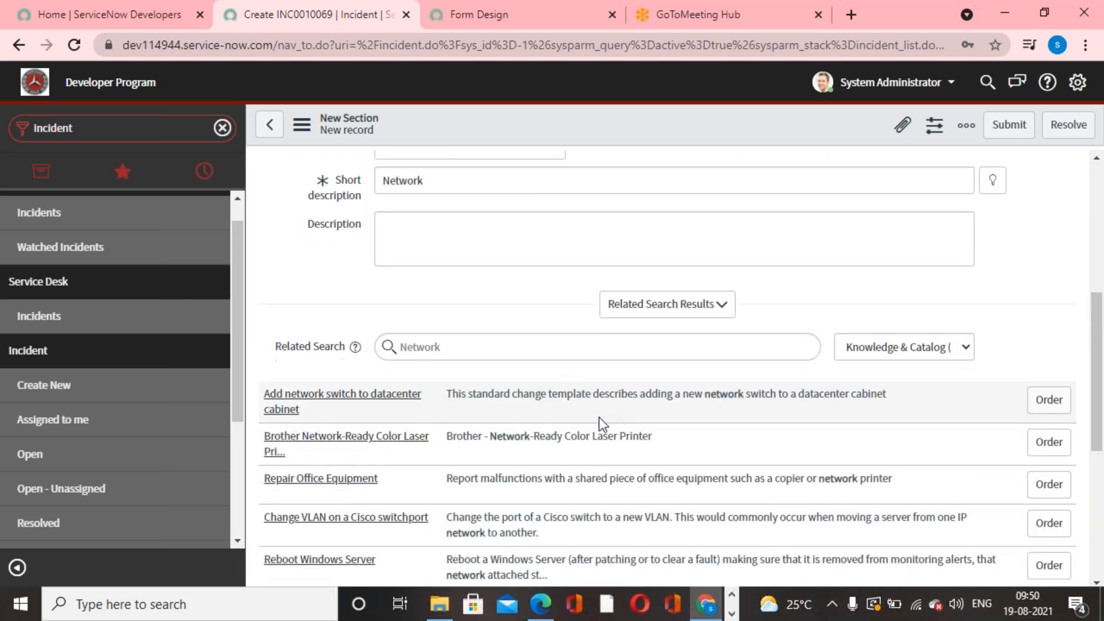
- Look through the related search results for "Network" and the fields of the new incident form
scroll(601, 423, down, 1)
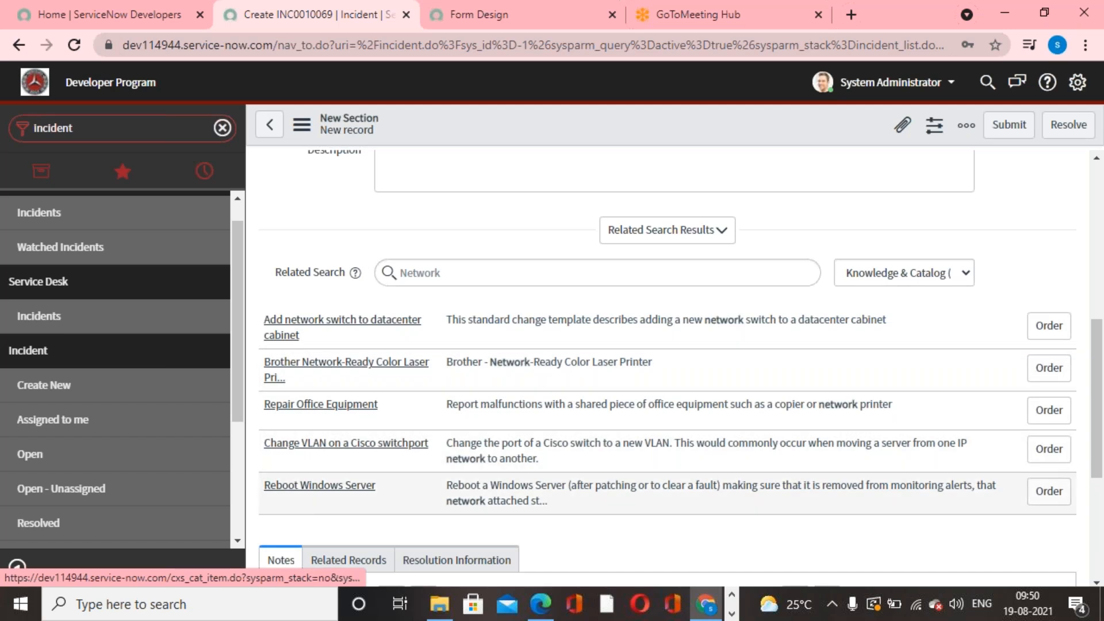
scroll(309, 508, up, 4)
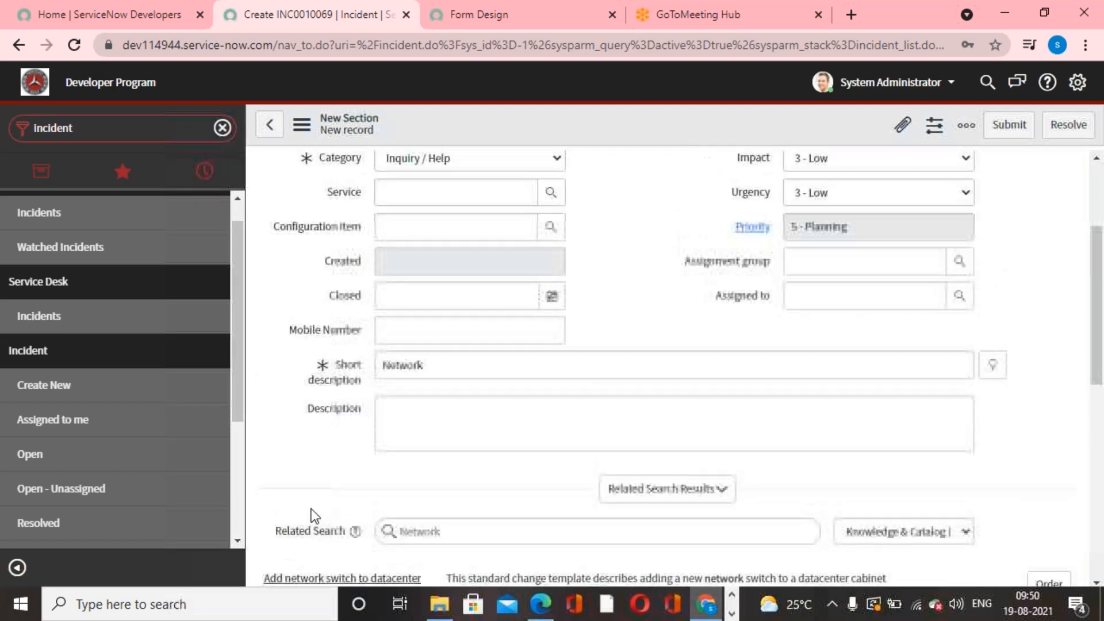
scroll(310, 508, up, 2)
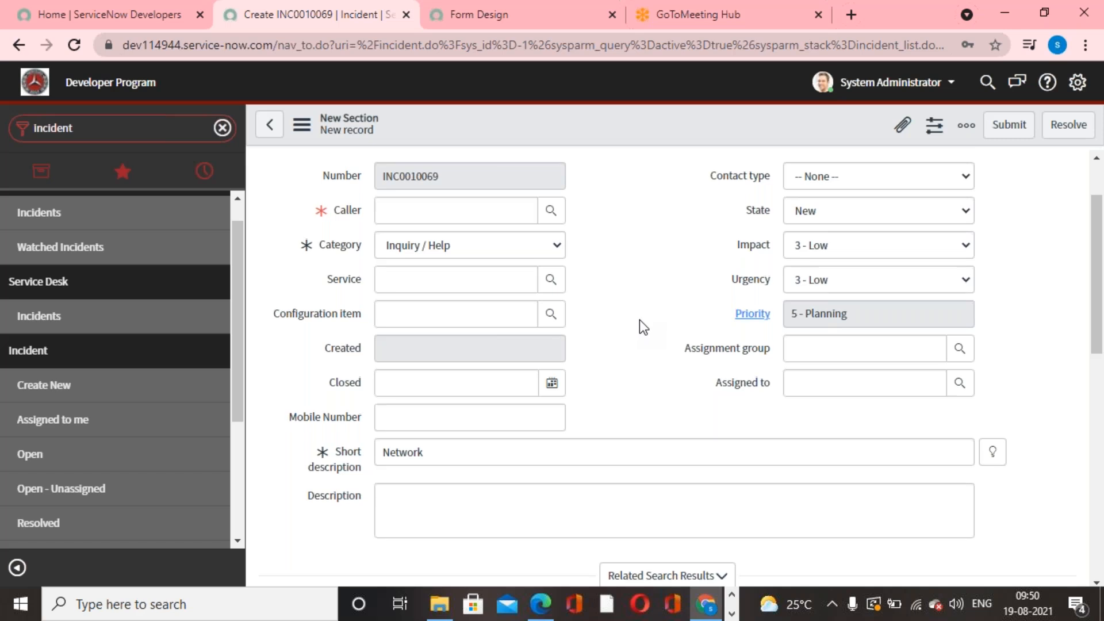
scroll(639, 320, up, 2)
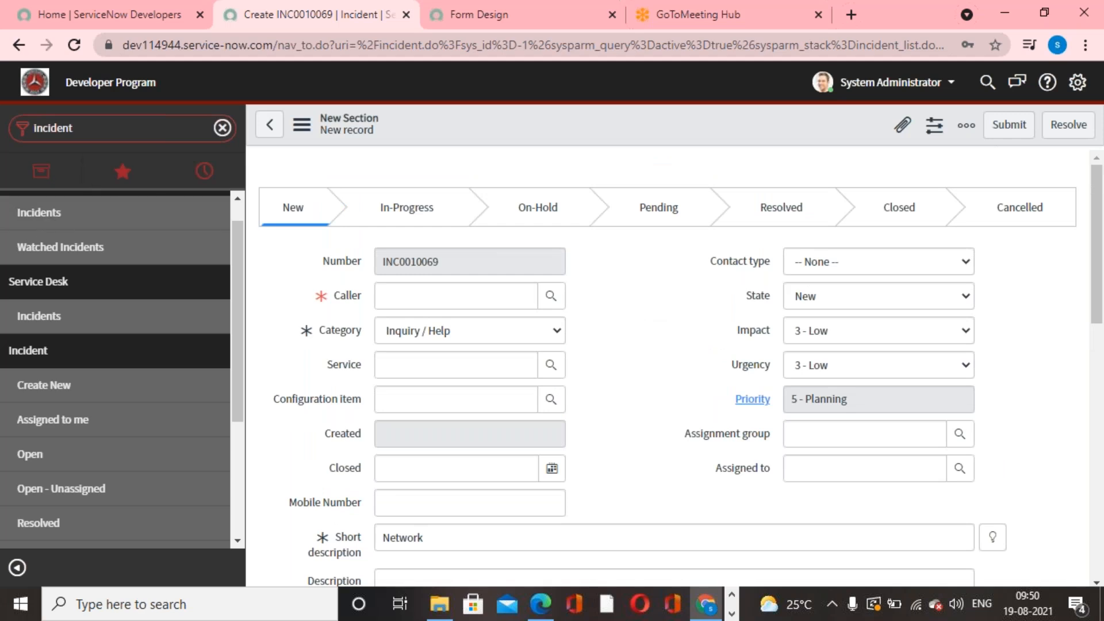
- Filter the navigator for "Incident" and open the list of all incidents, leaving the unsaved incident
click(223, 128)
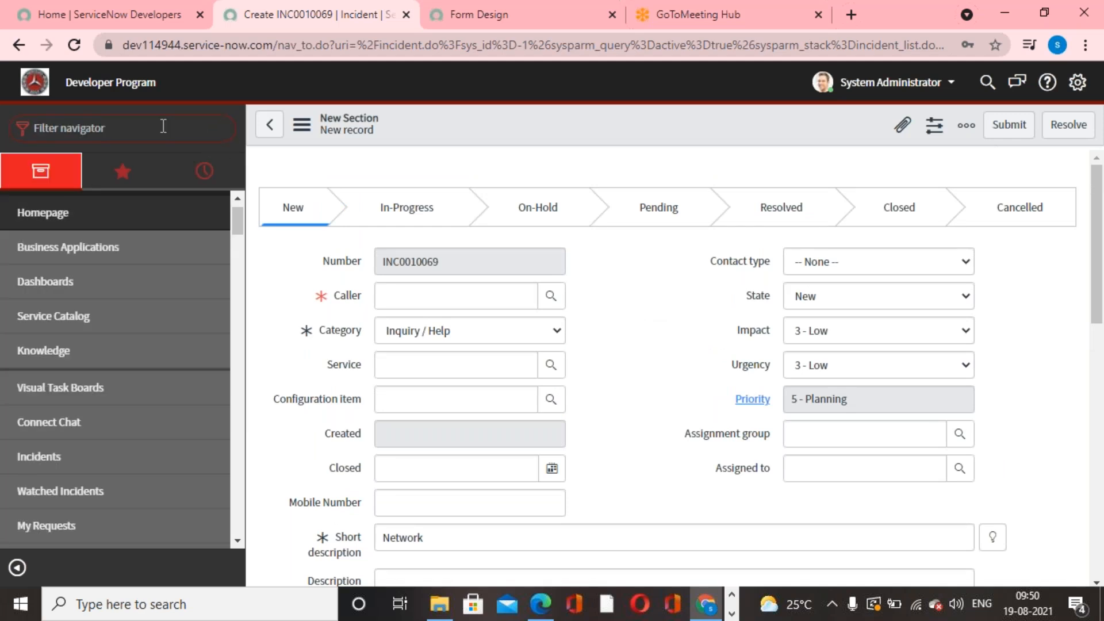
scroll(214, 407, up, 1)
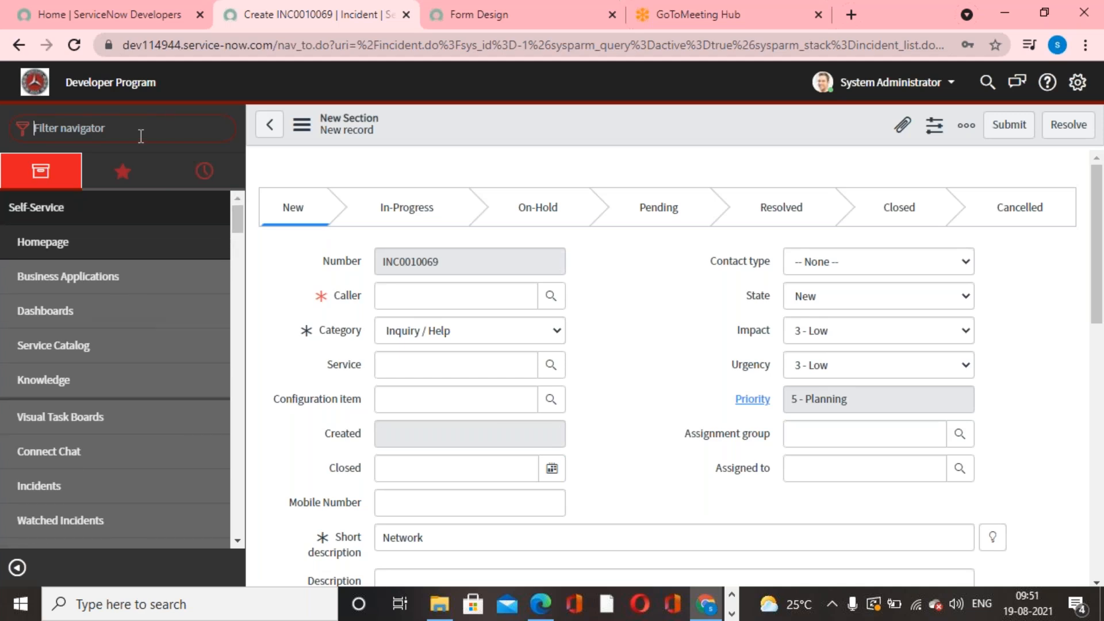
text(Incidnet)
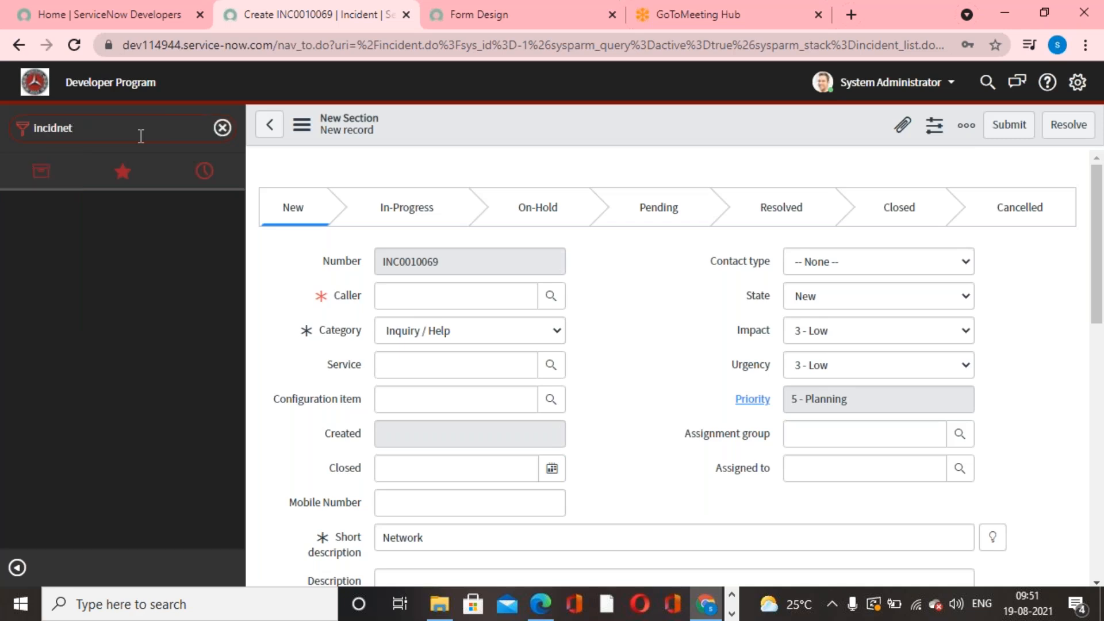
key(BackSpace)
key(BackSpace)
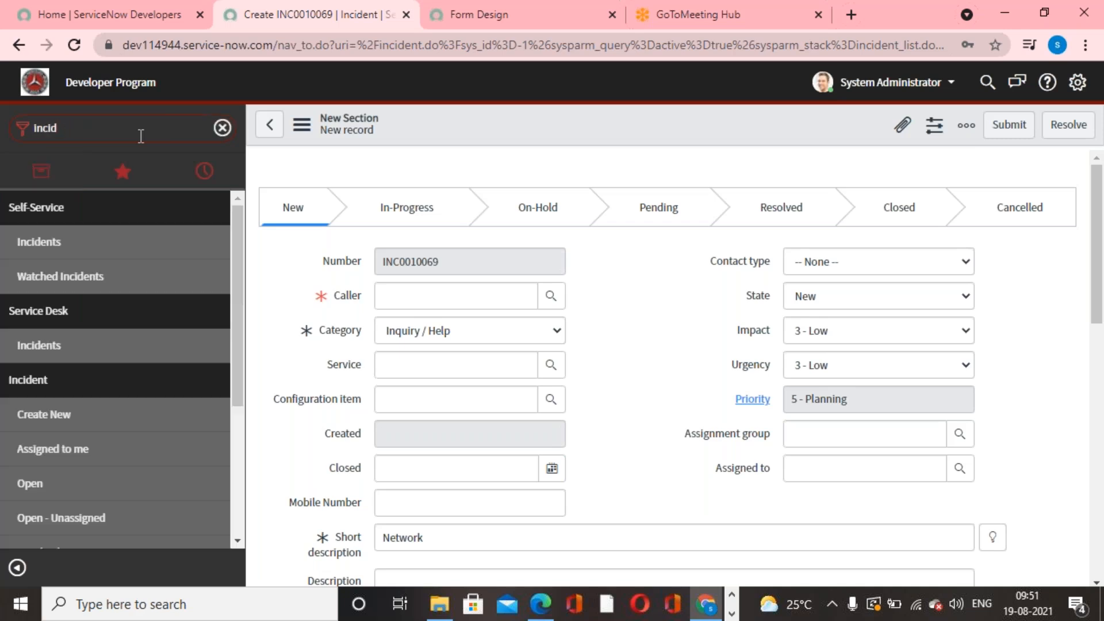
text(ent)
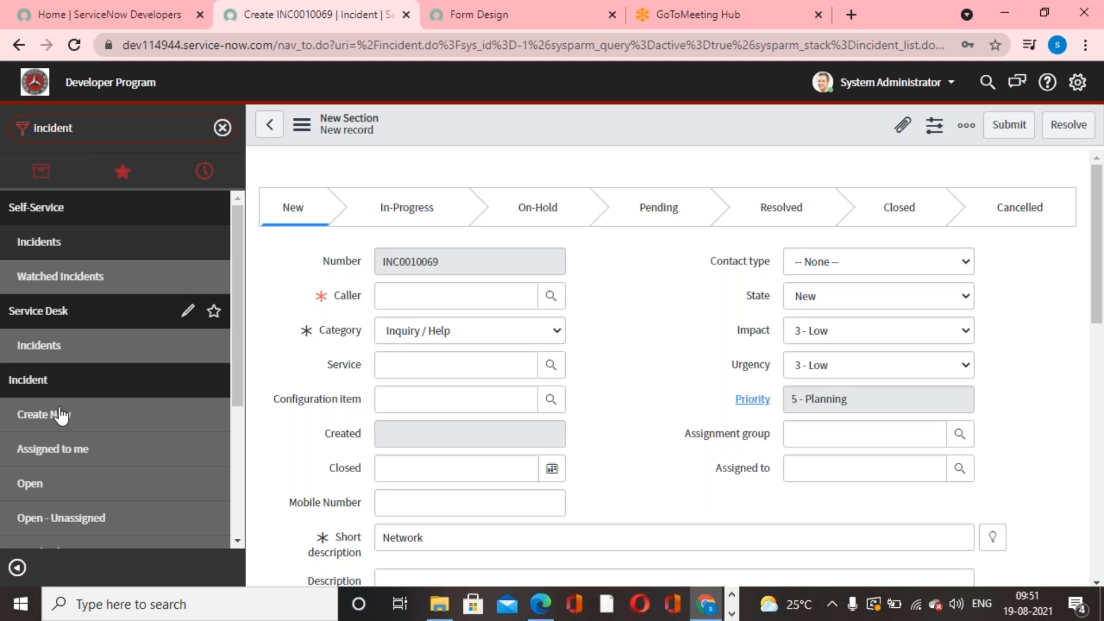
scroll(69, 356, down, 3)
click(23, 414)
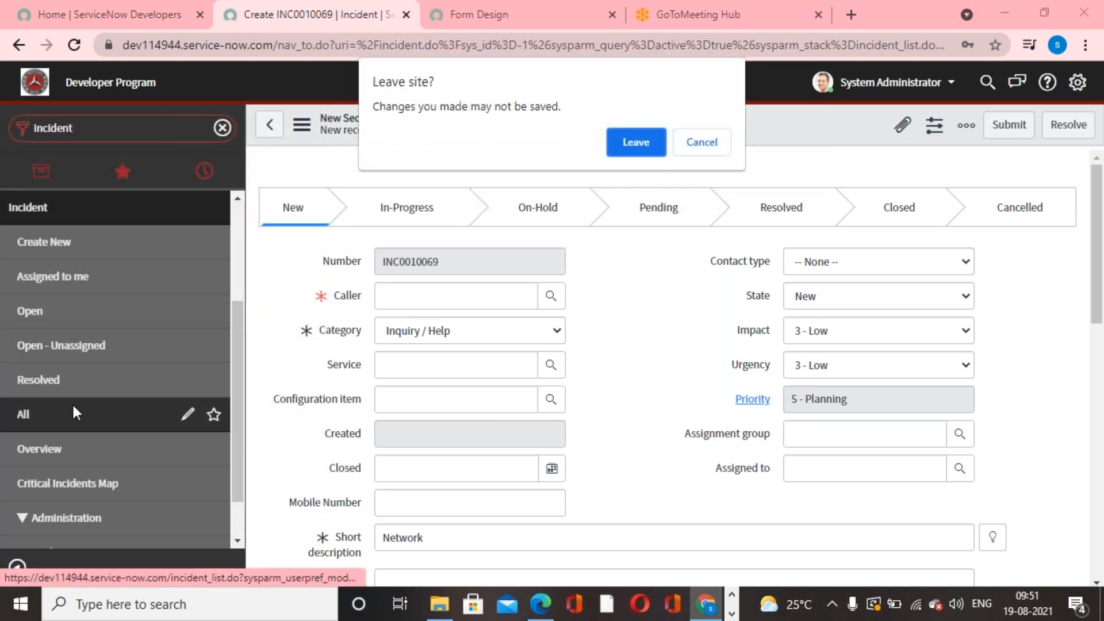
click(636, 145)
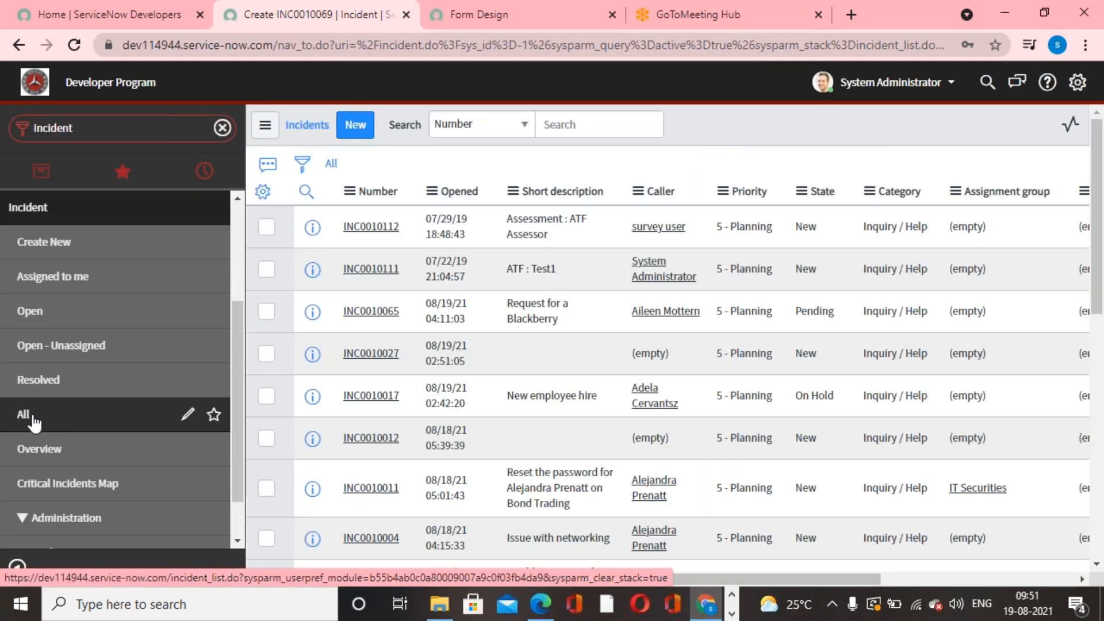
- Open the "New employee hire" incident INC0010017 and examine its process flow, notes and activity history
scroll(613, 467, down, 2)
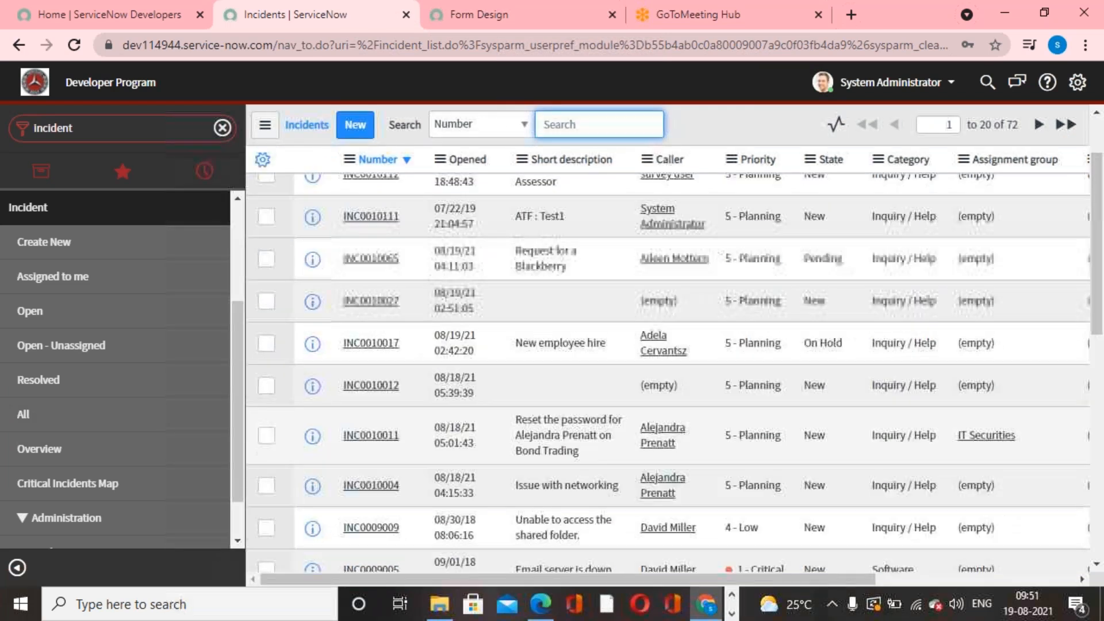
click(371, 343)
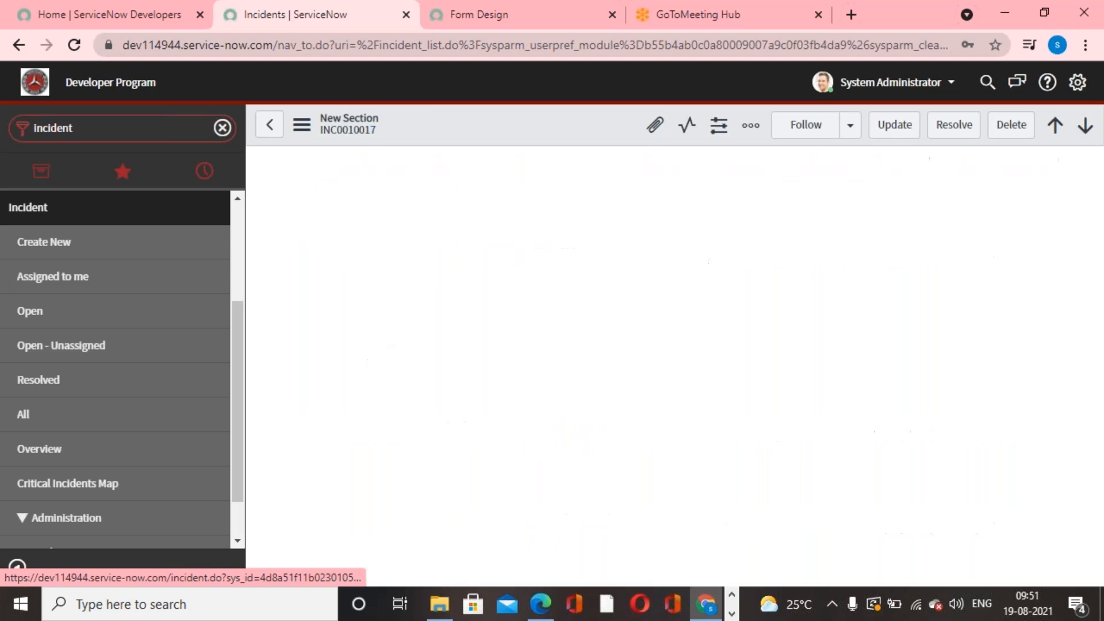
scroll(644, 319, down, 3)
scroll(644, 320, down, 12)
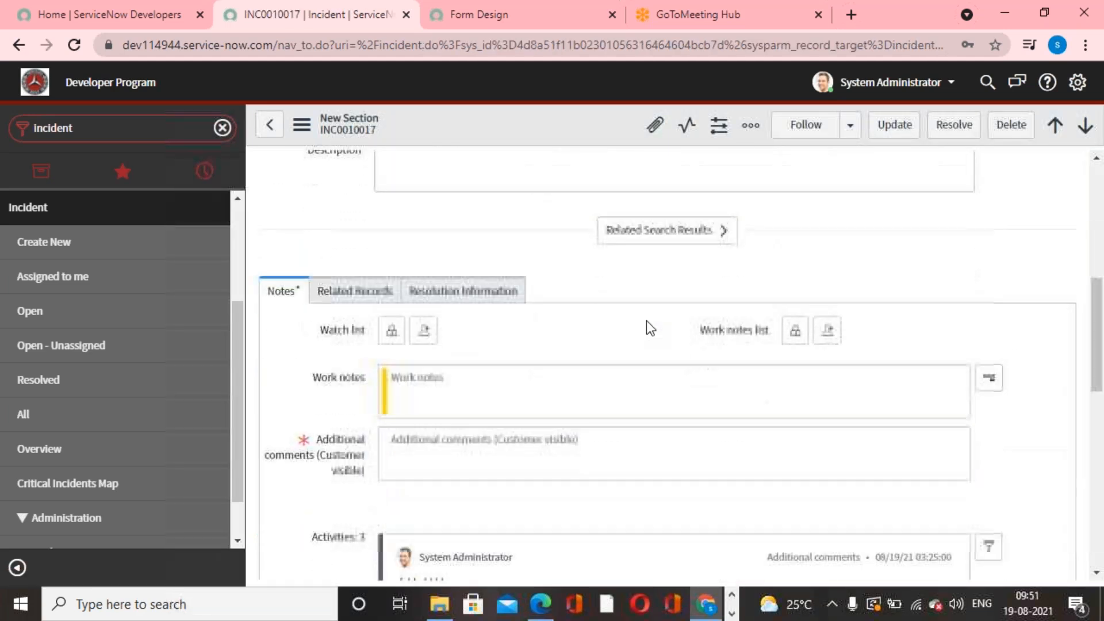
scroll(652, 362, up, 5)
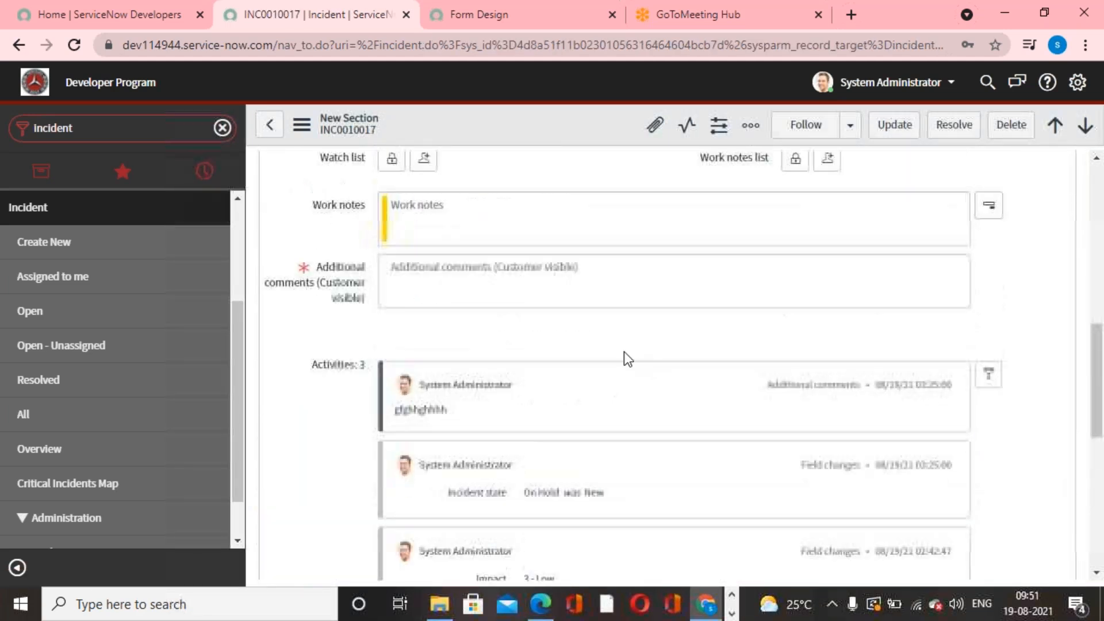
scroll(623, 351, down, 2)
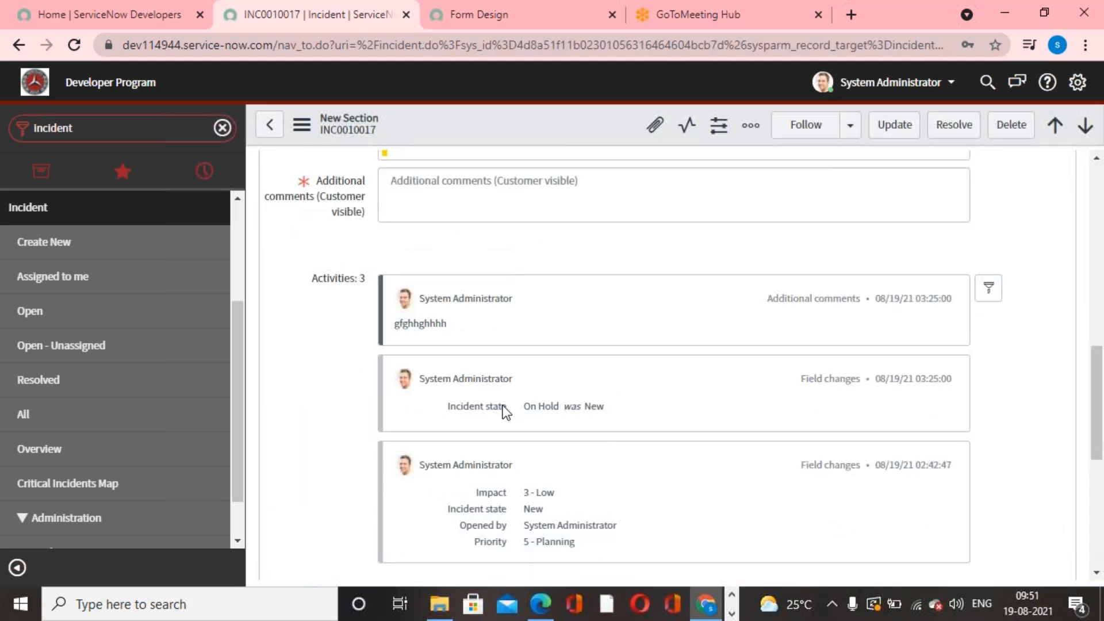
scroll(533, 397, up, 10)
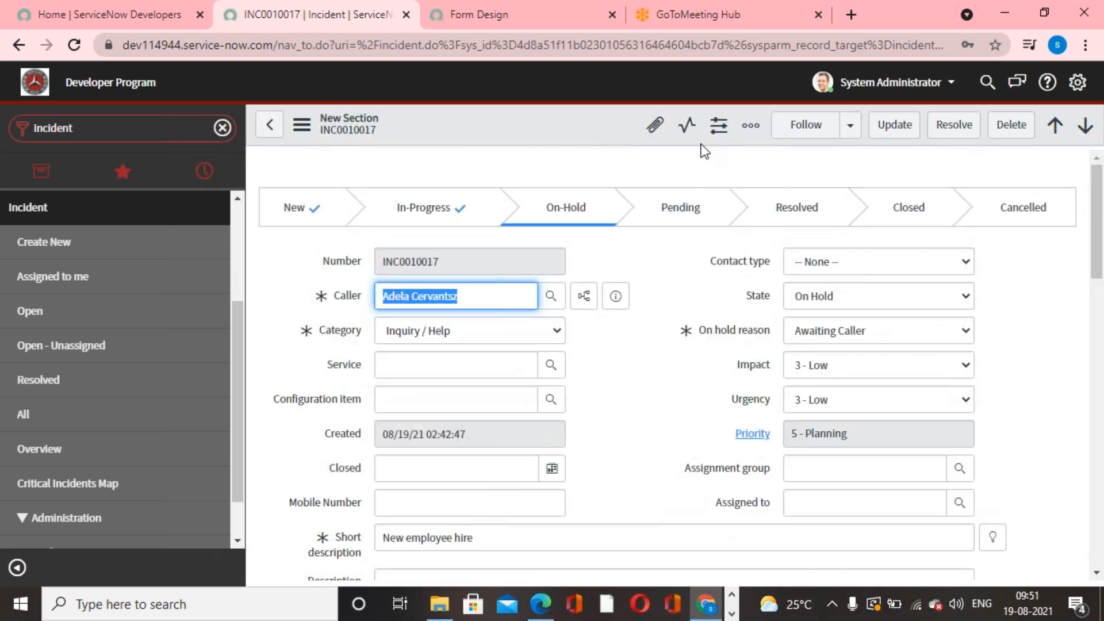
scroll(594, 443, down, 1)
scroll(594, 443, down, 10)
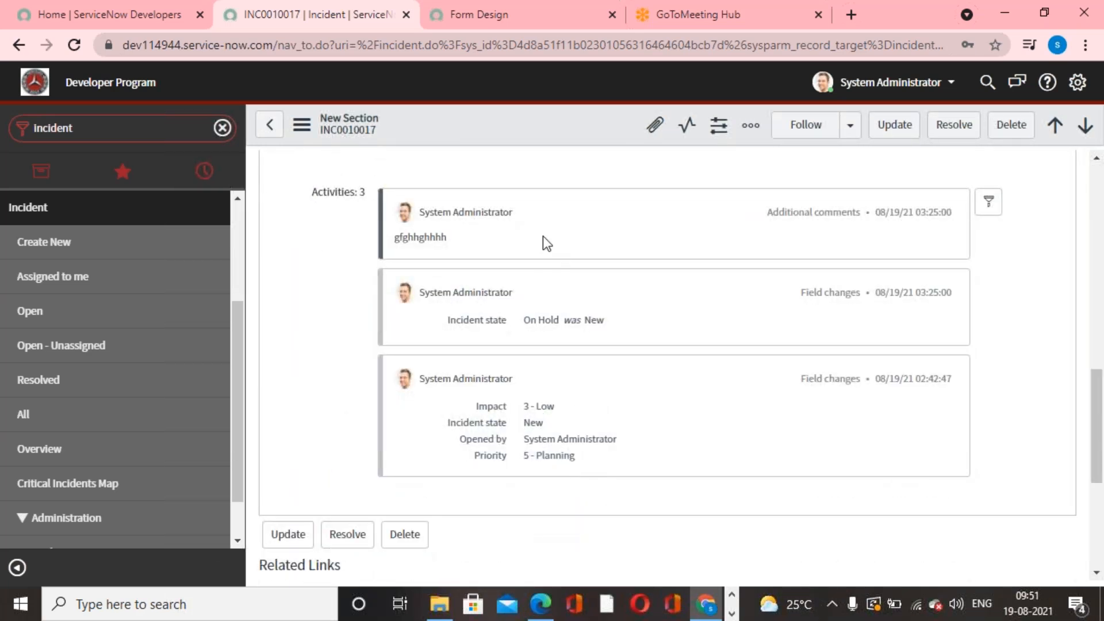
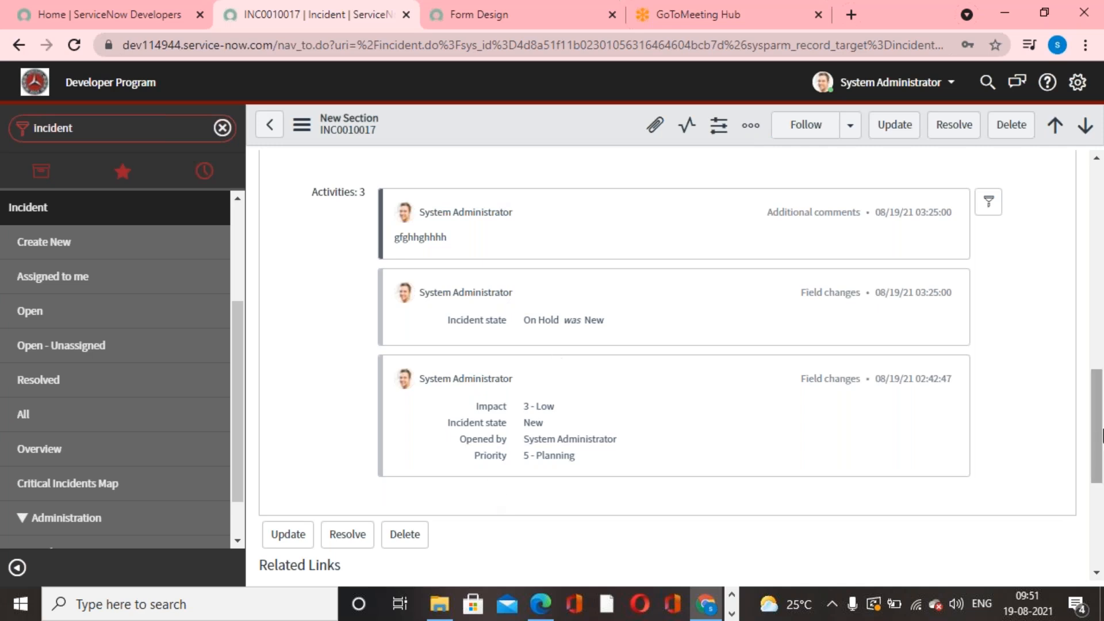
- Move from INC0010017 to the next incident record, INC0010012, and examine its notes and activity history
drag(1102, 454, 1097, 373)
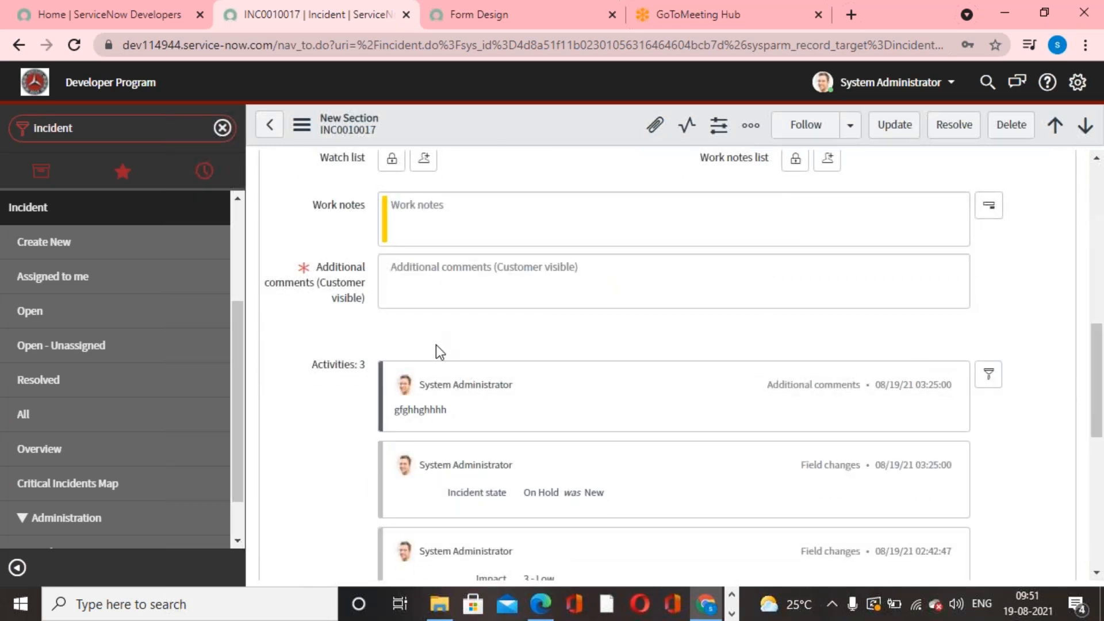
scroll(870, 401, up, 9)
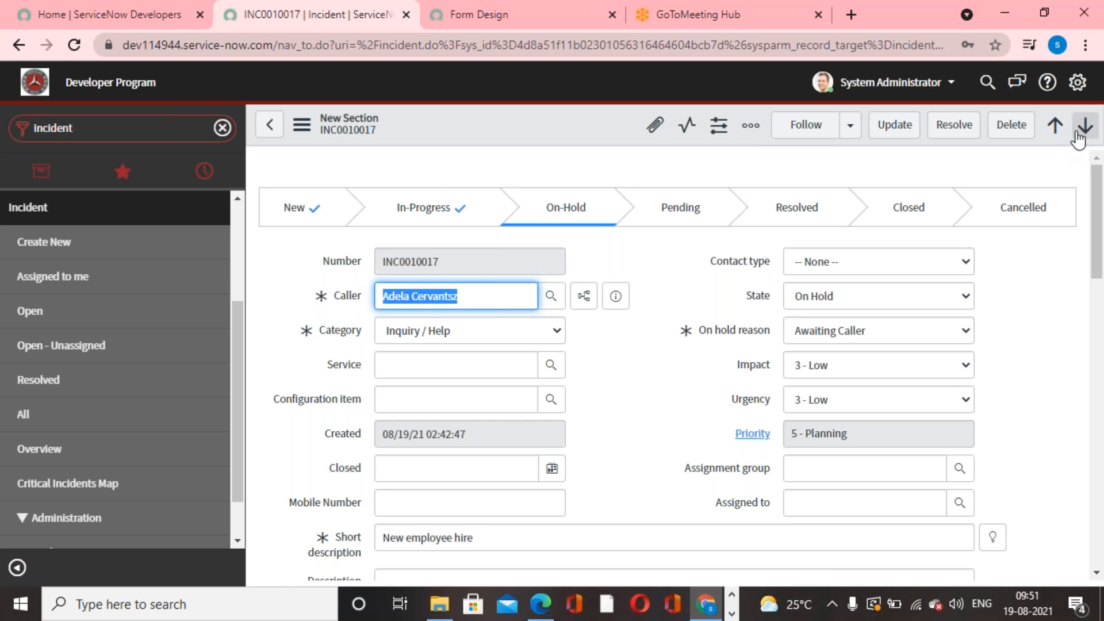
click(1078, 137)
scroll(598, 415, down, 10)
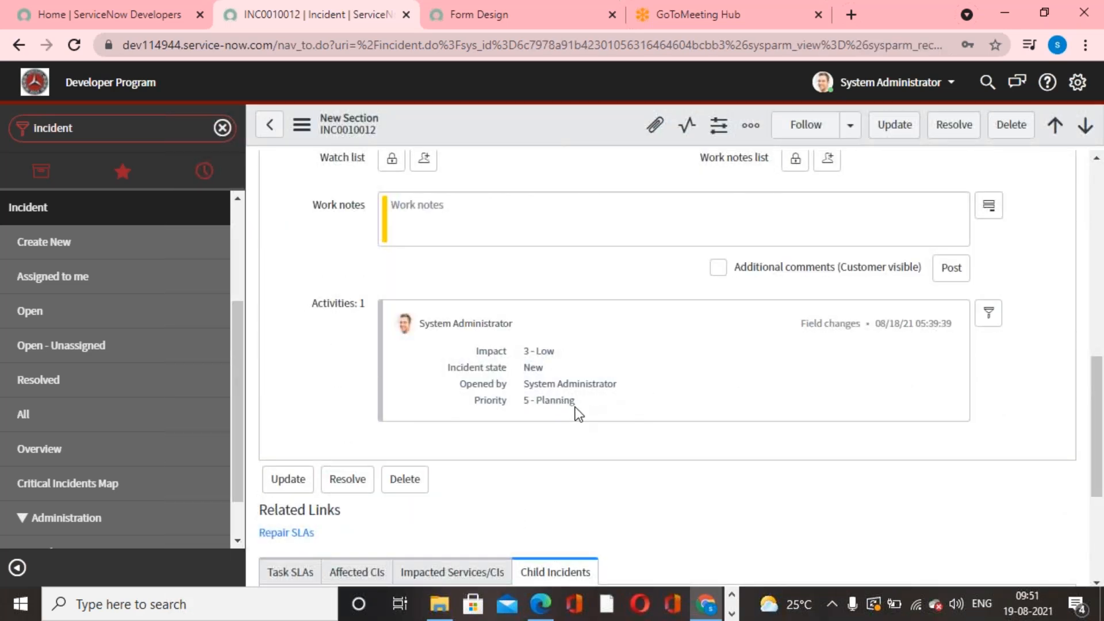
scroll(583, 443, up, 8)
scroll(586, 444, down, 5)
scroll(586, 445, down, 1)
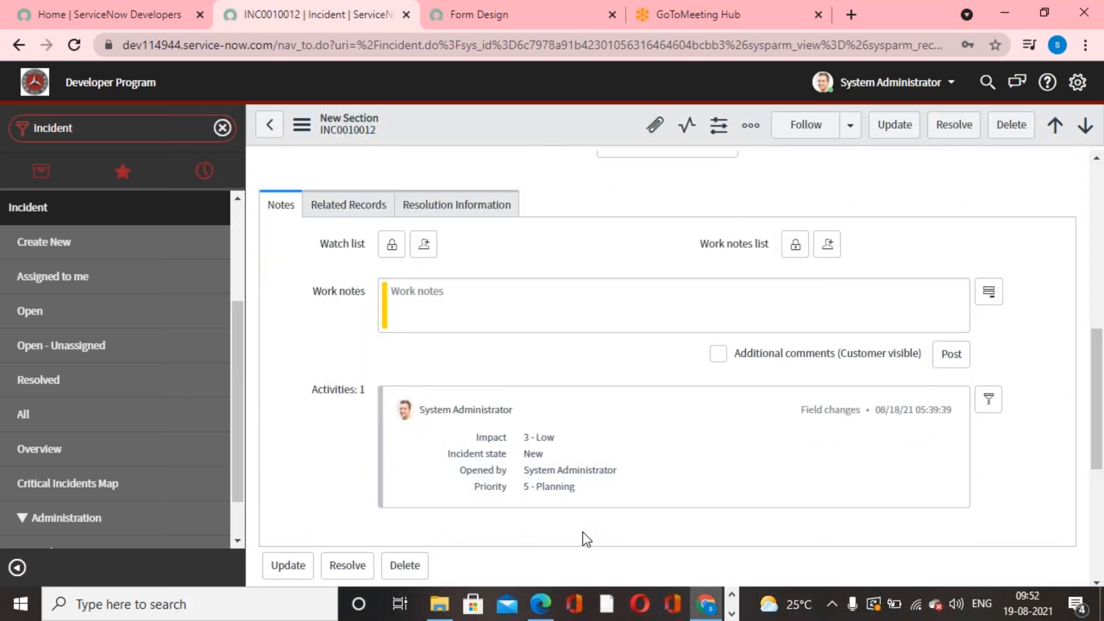
scroll(582, 532, up, 8)
- Remove the Activities (filtered) formatter from the Incident form's Default view in Form Design and save the layout
click(489, 23)
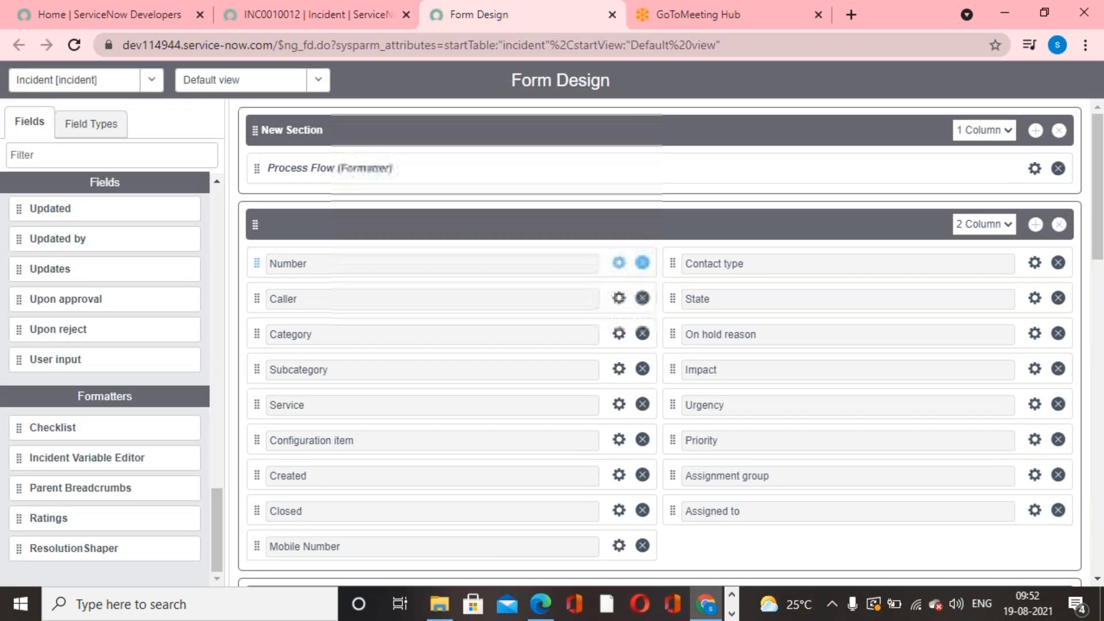
scroll(659, 343, down, 10)
scroll(426, 260, down, 1)
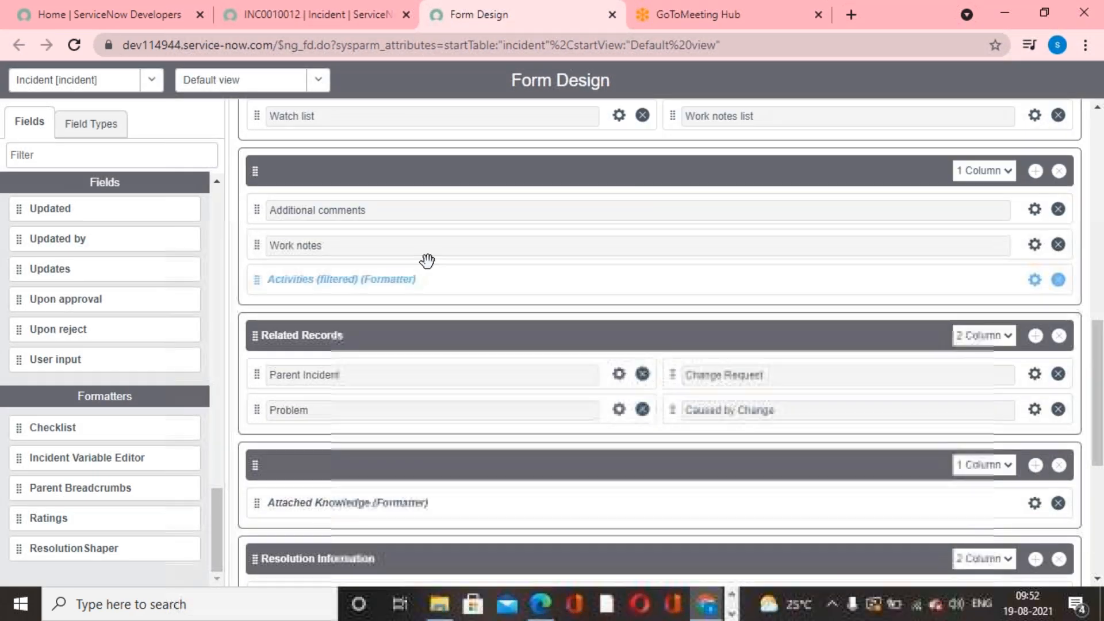
click(1057, 280)
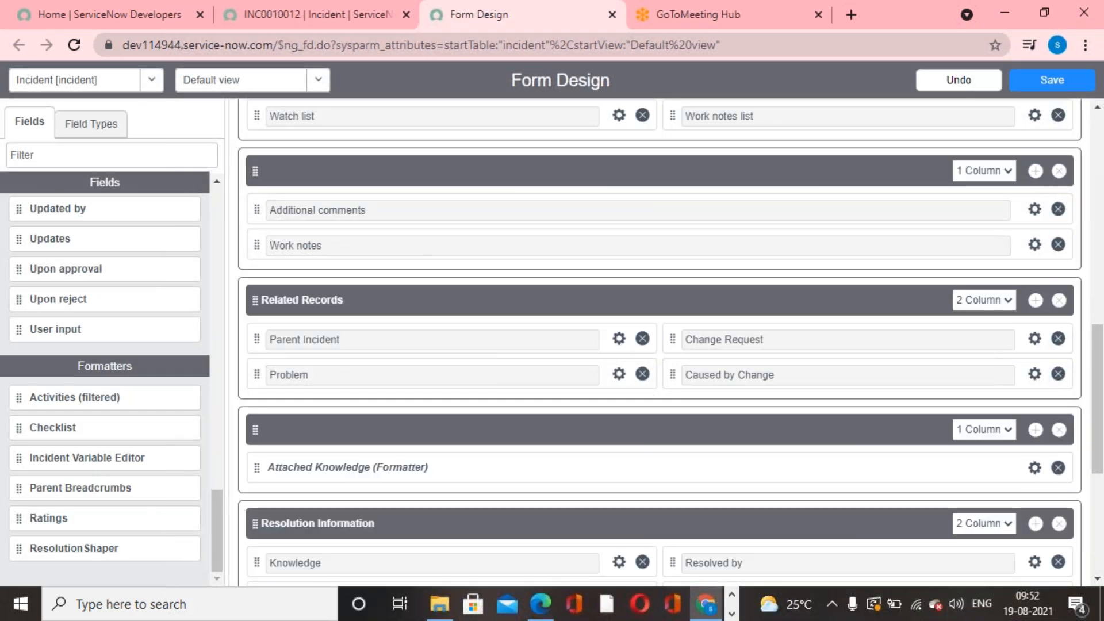
click(1051, 80)
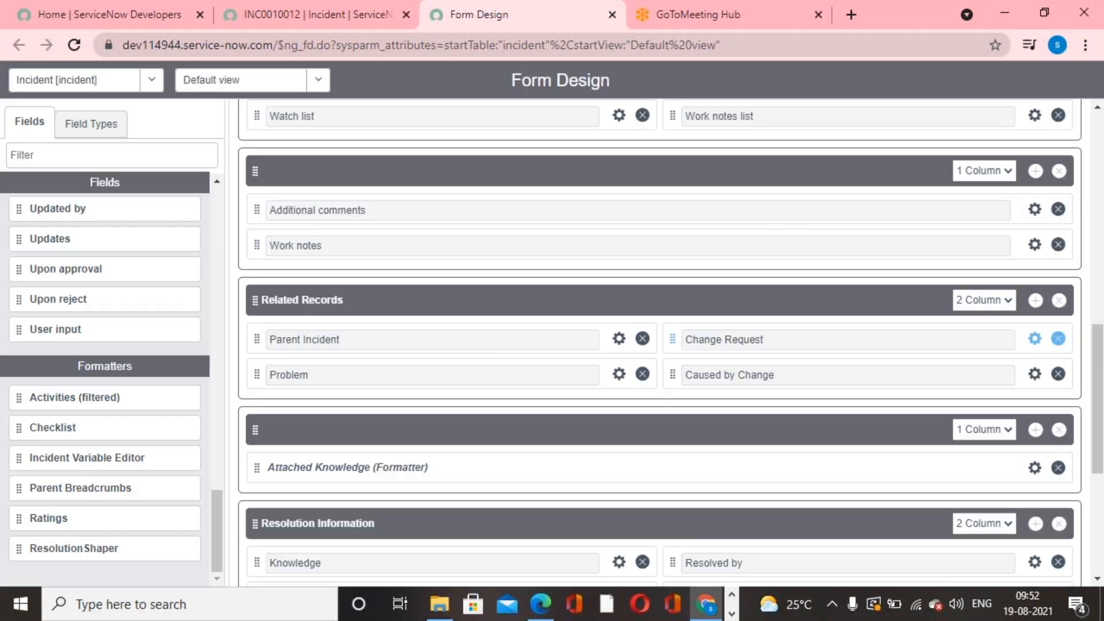
- Reload the INC0010012 incident form and check its Notes section without the activity formatter
click(263, 23)
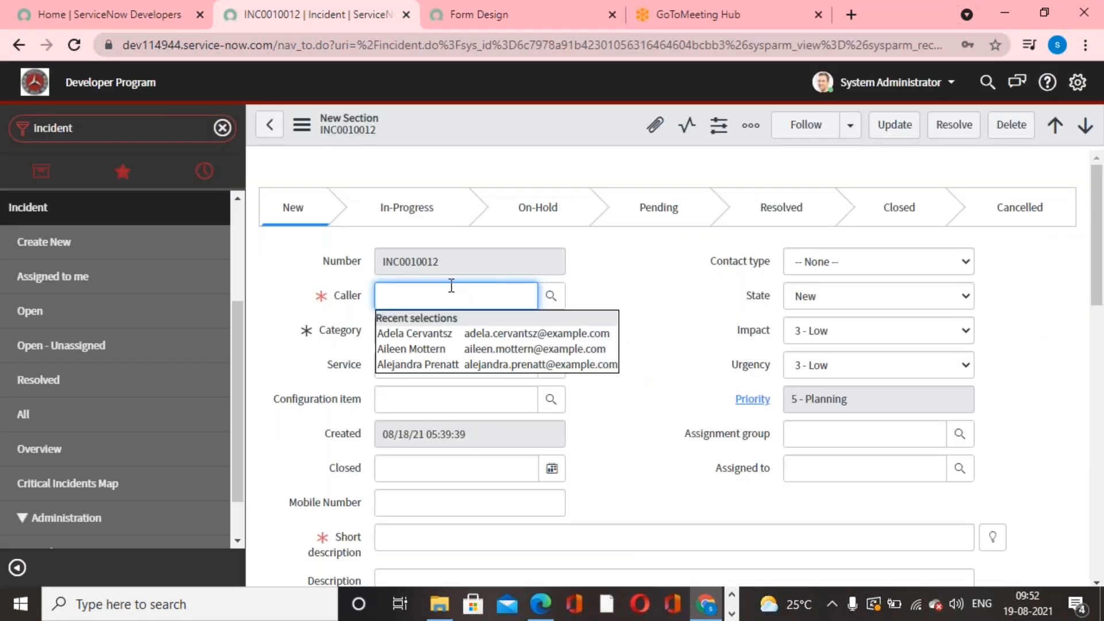
right_click(516, 125)
scroll(590, 540, down, 1)
click(592, 557)
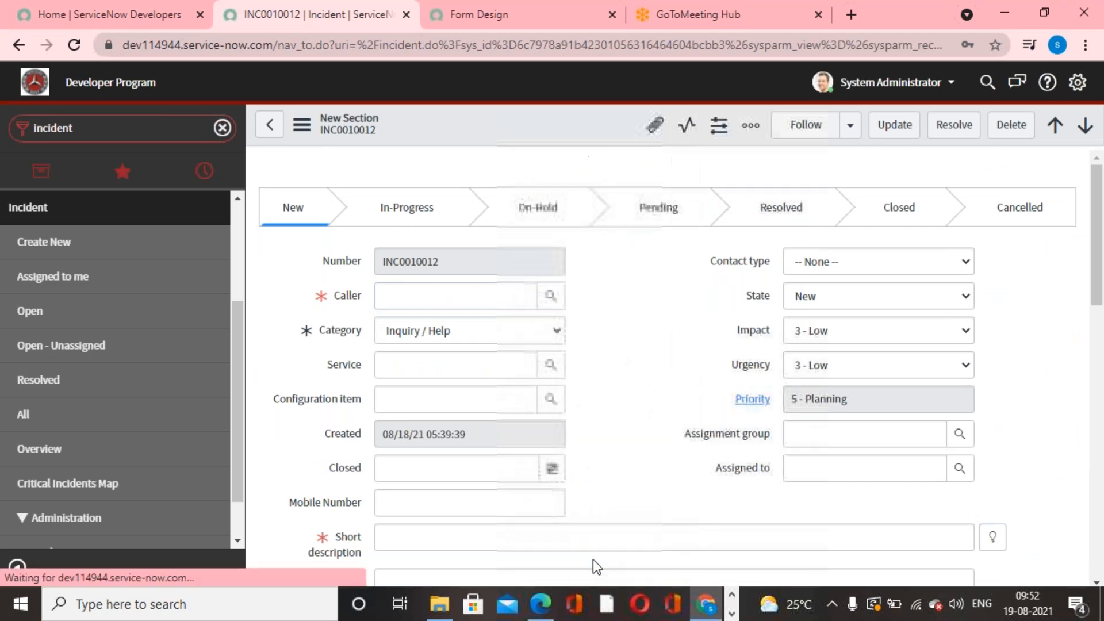
scroll(649, 471, down, 5)
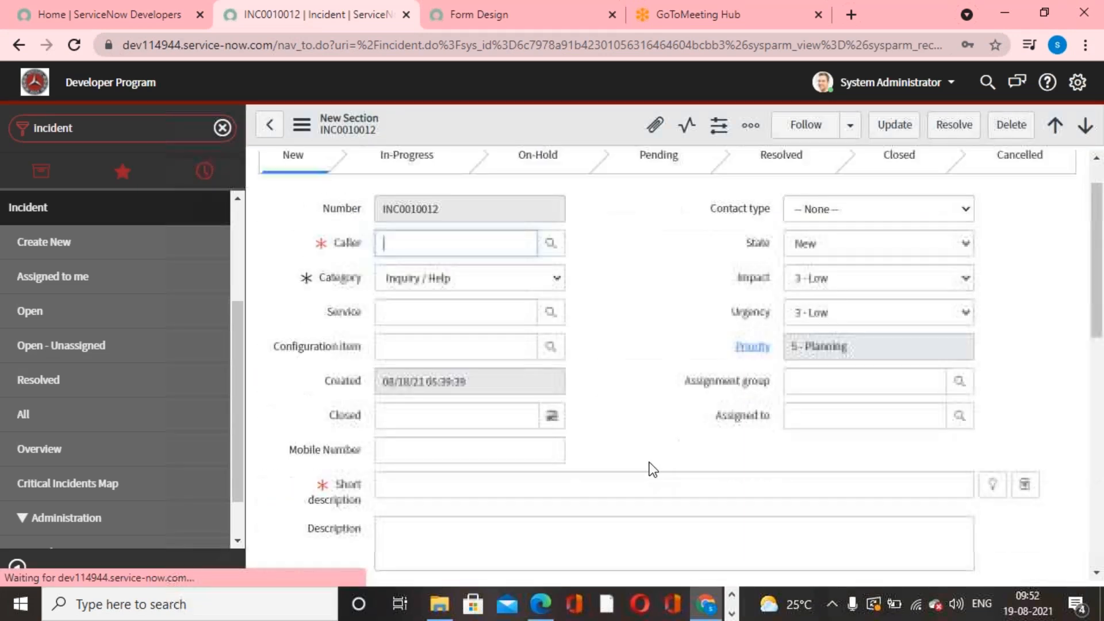
scroll(653, 469, down, 4)
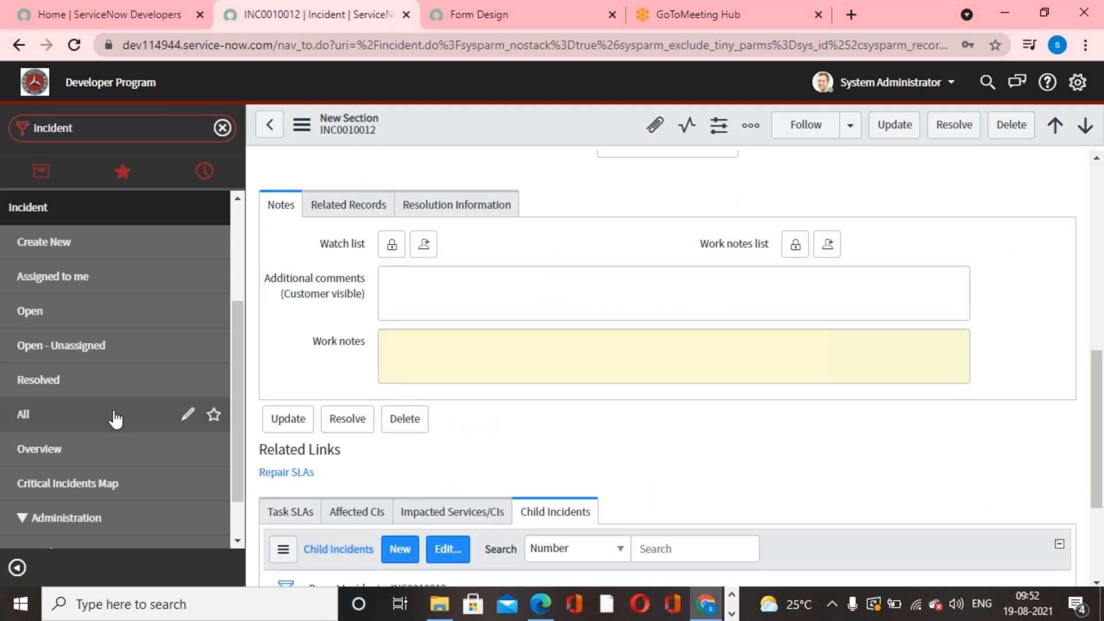
- Open the headphone device incident INC0009002 from the list of all incidents and check its Notes section
click(61, 415)
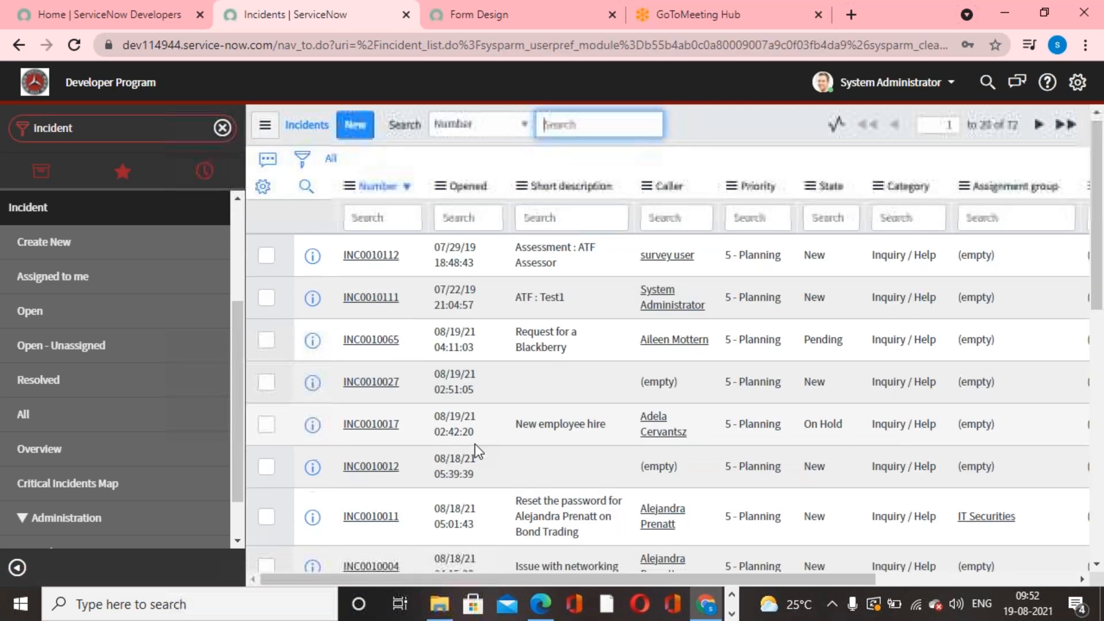
scroll(448, 373, down, 2)
click(371, 278)
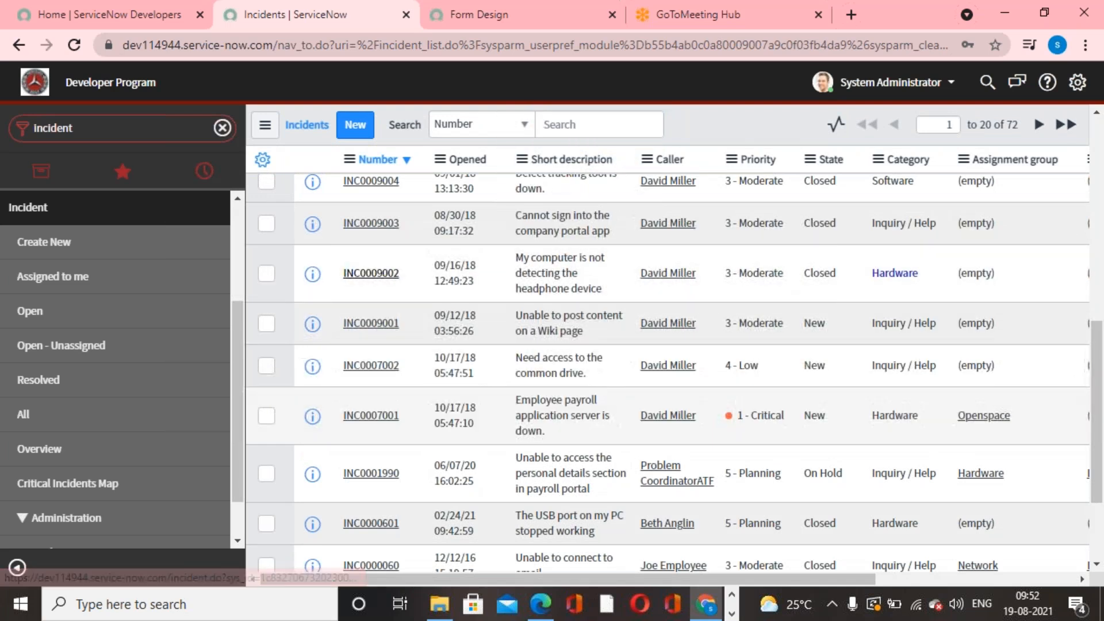
scroll(604, 443, down, 10)
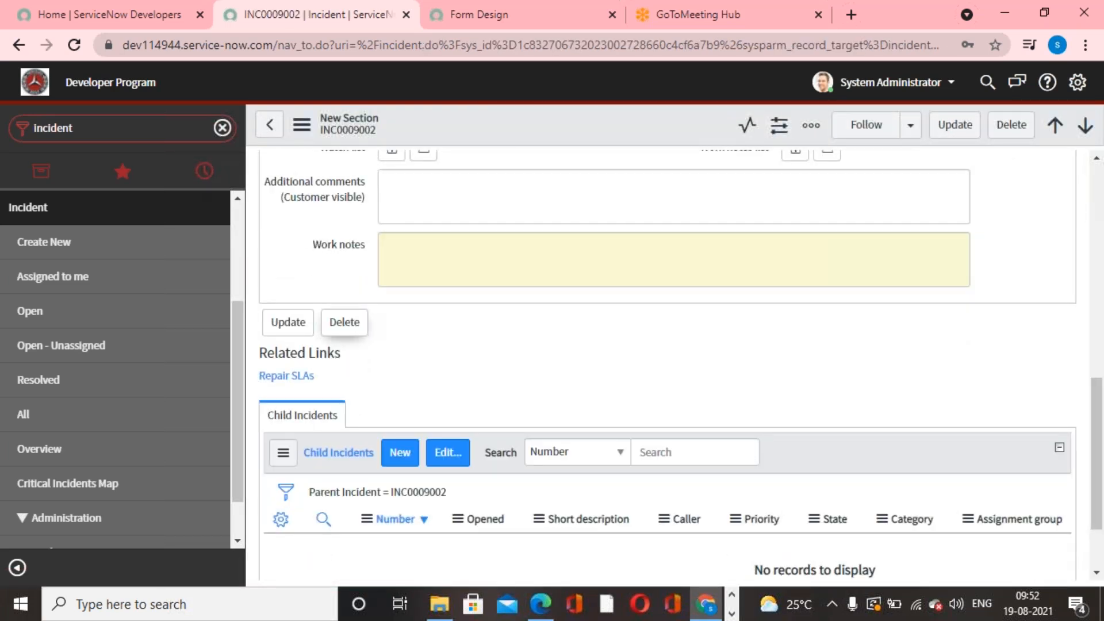
scroll(571, 427, up, 3)
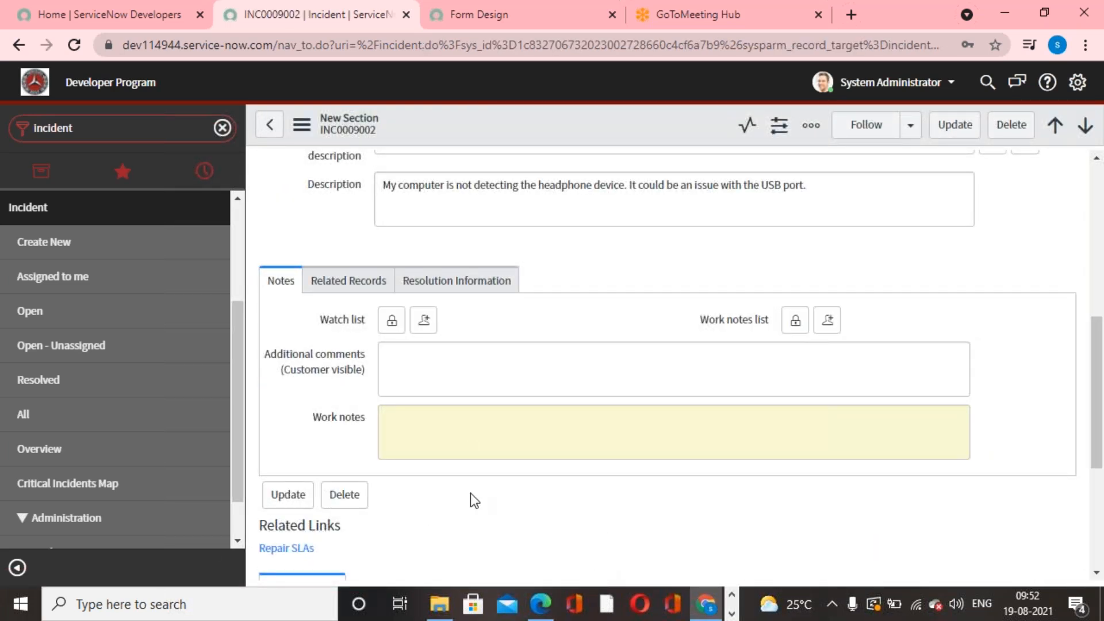
- Add the Activities (filtered) formatter below Work notes in the Incident form design and save the layout
click(516, 23)
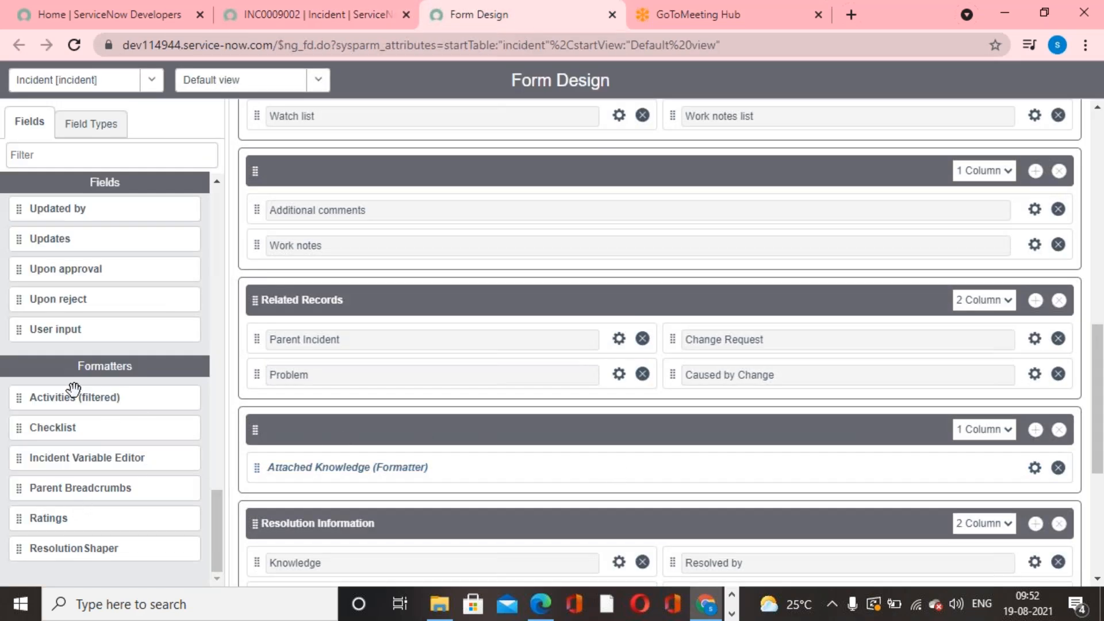
drag(14, 398, 266, 279)
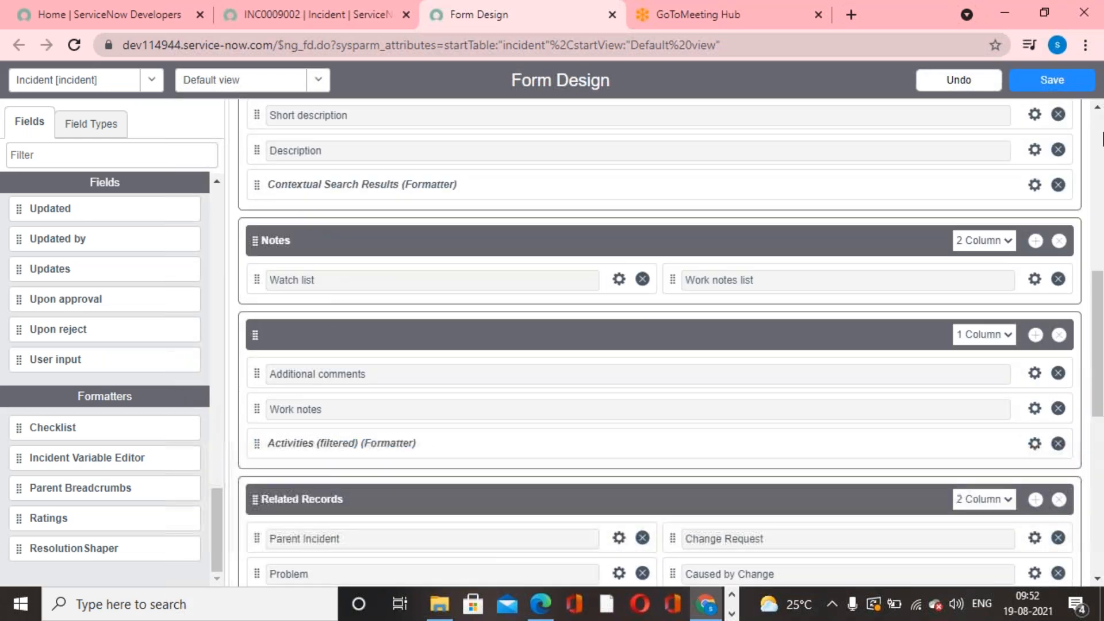
click(1060, 87)
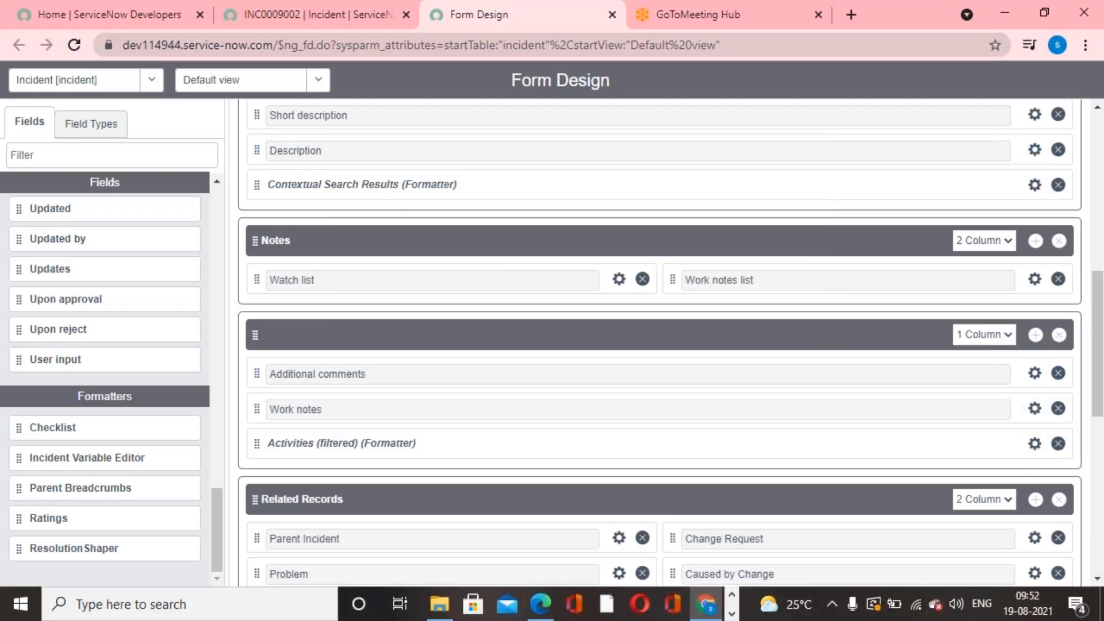
- Reload the INC0009002 incident form and view the activity history in its Notes section
click(267, 7)
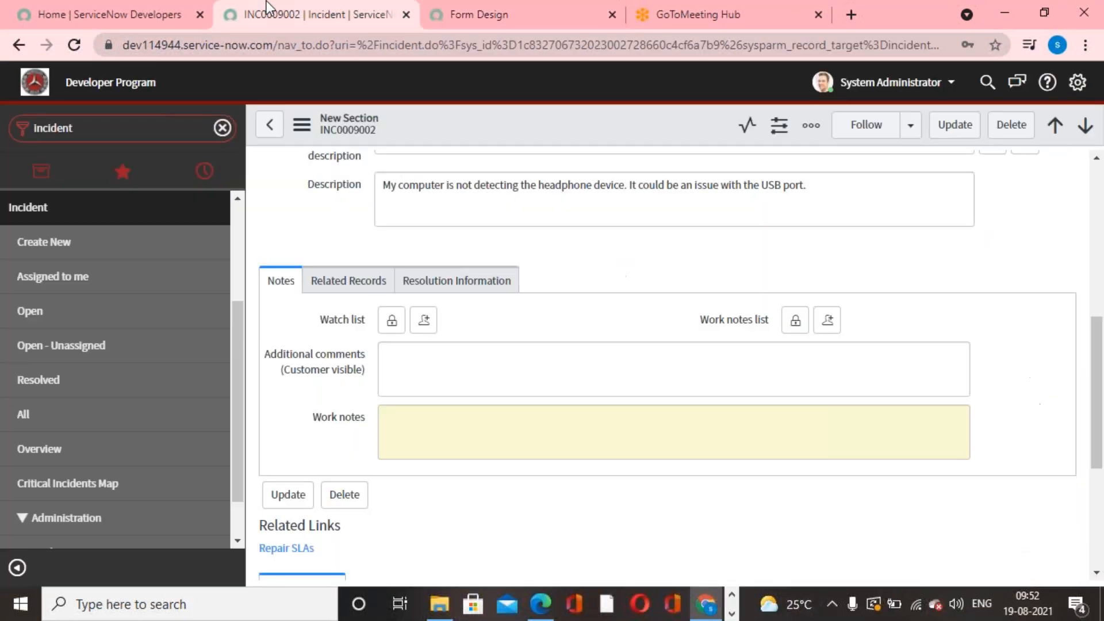
right_click(557, 116)
click(636, 474)
scroll(637, 474, down, 9)
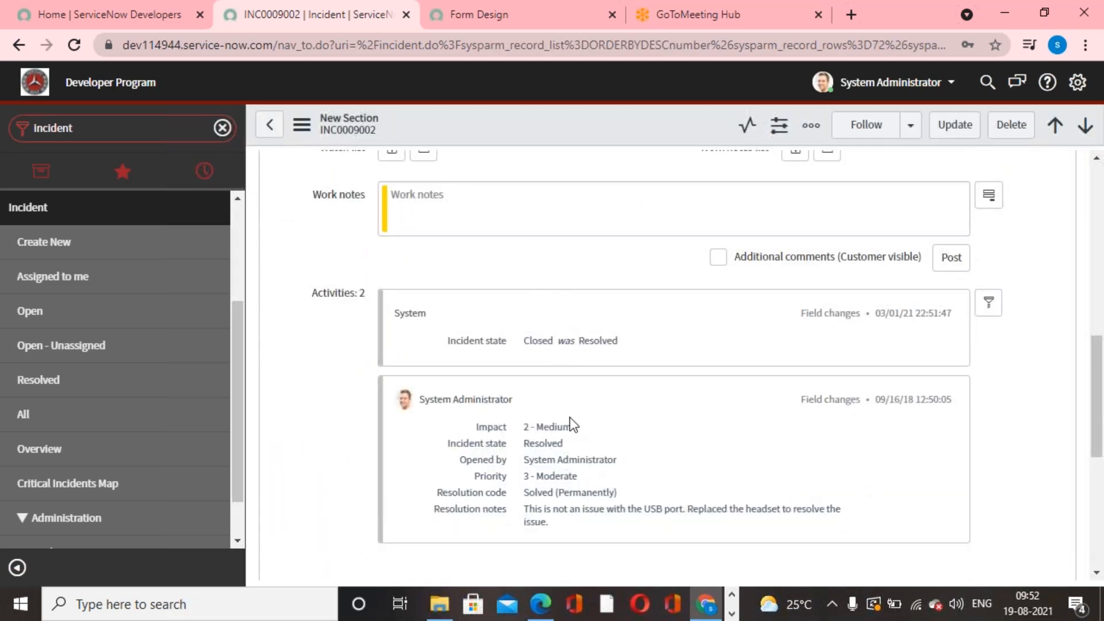
- Set INC0009002's subcategory to CPU and contact type to Email, save the record and check its activity history
scroll(575, 402, up, 10)
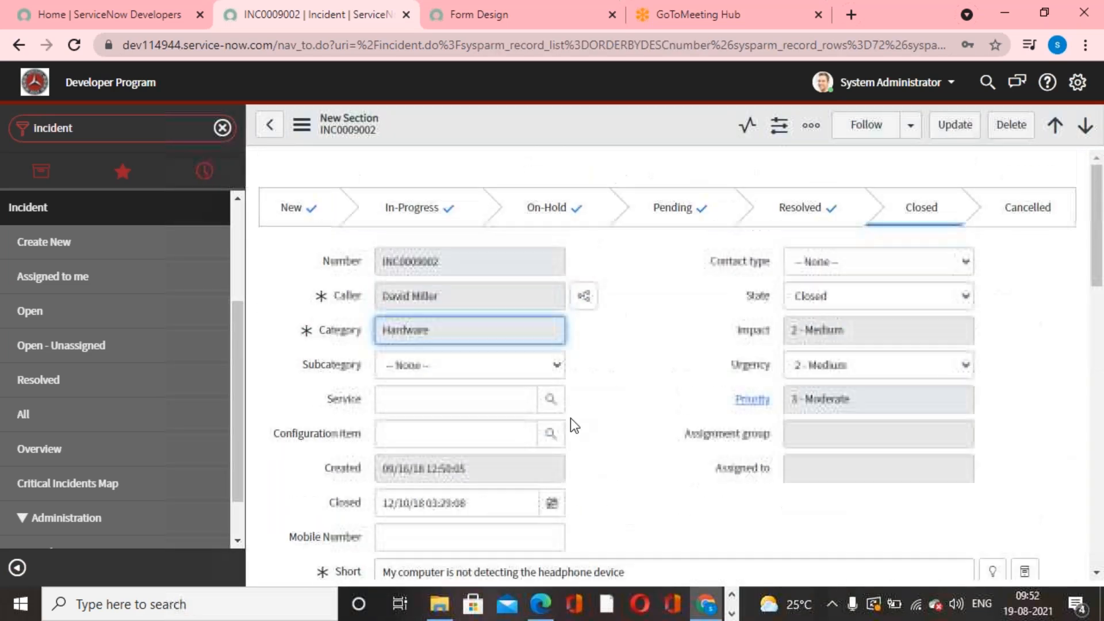
click(549, 366)
click(455, 407)
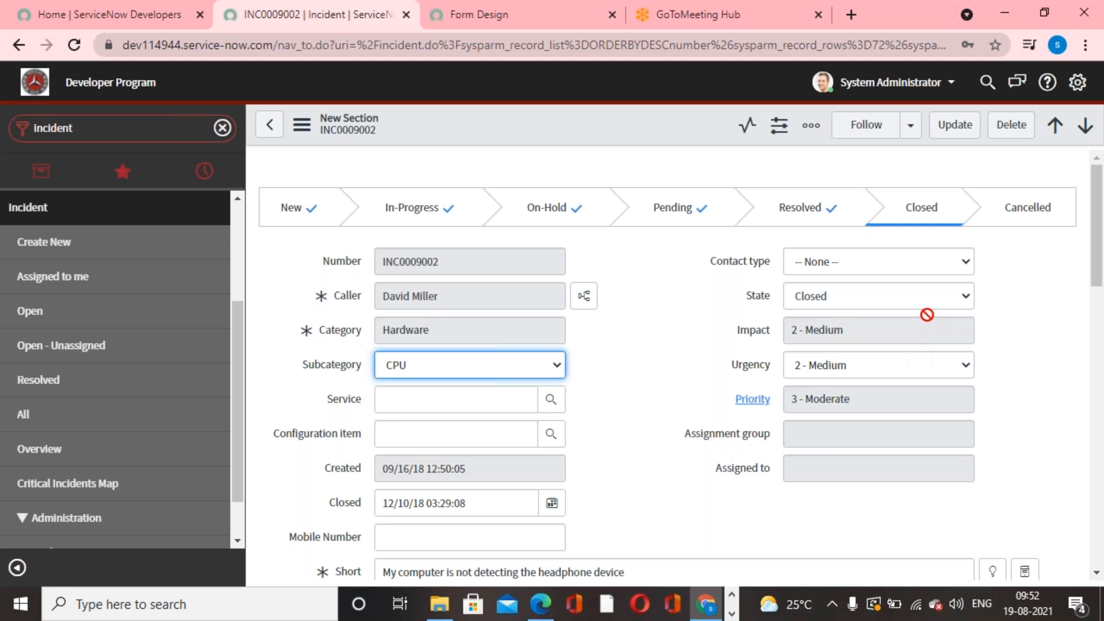
click(920, 262)
click(854, 300)
right_click(622, 126)
click(638, 129)
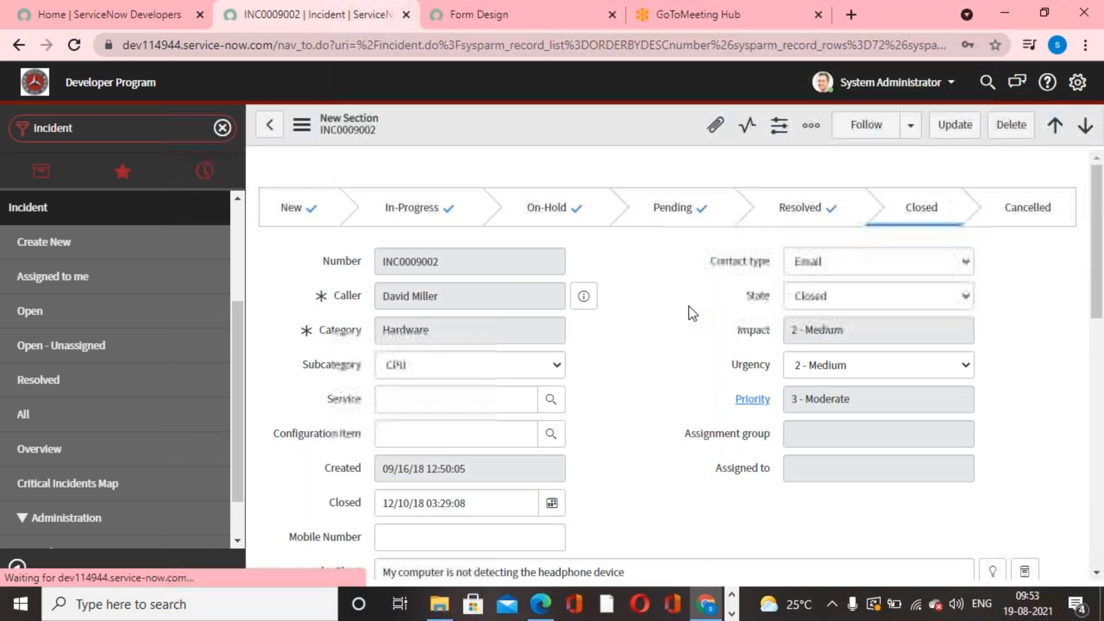
scroll(682, 270, down, 6)
scroll(688, 357, down, 5)
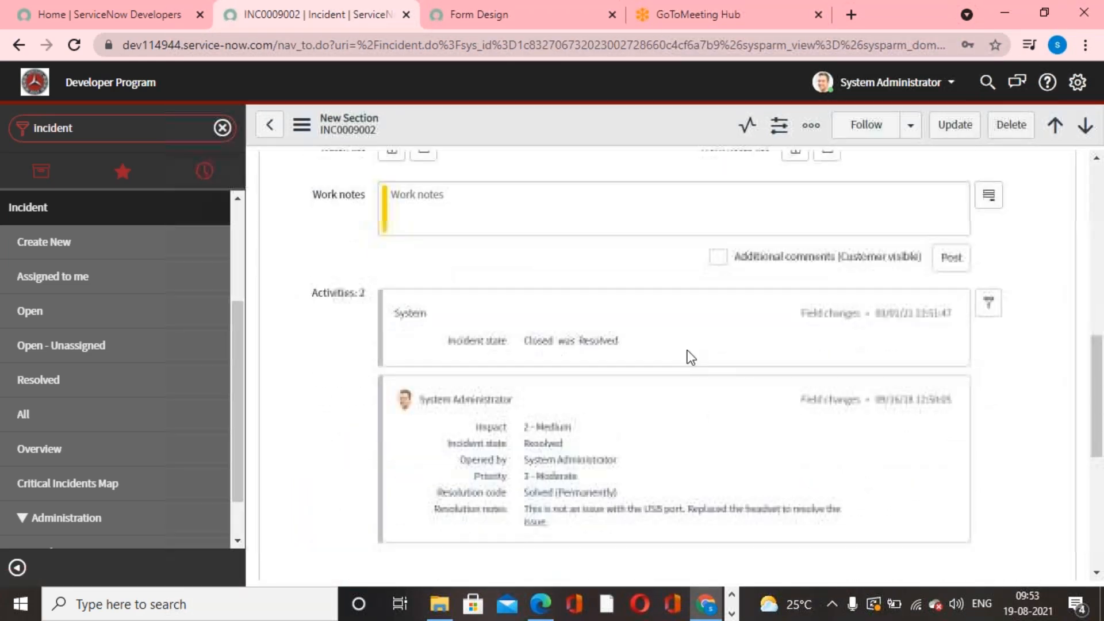
scroll(643, 354, down, 3)
scroll(641, 353, up, 4)
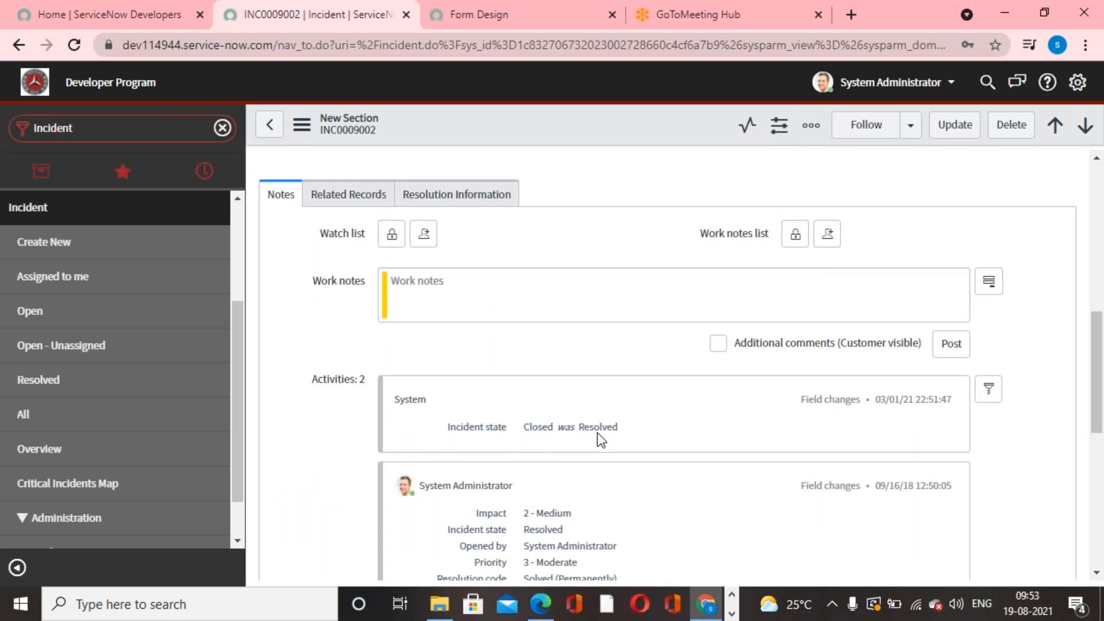
- Change the state of INC0009002 to In Progress, save the record and review the logged field changes
scroll(604, 435, up, 5)
click(835, 299)
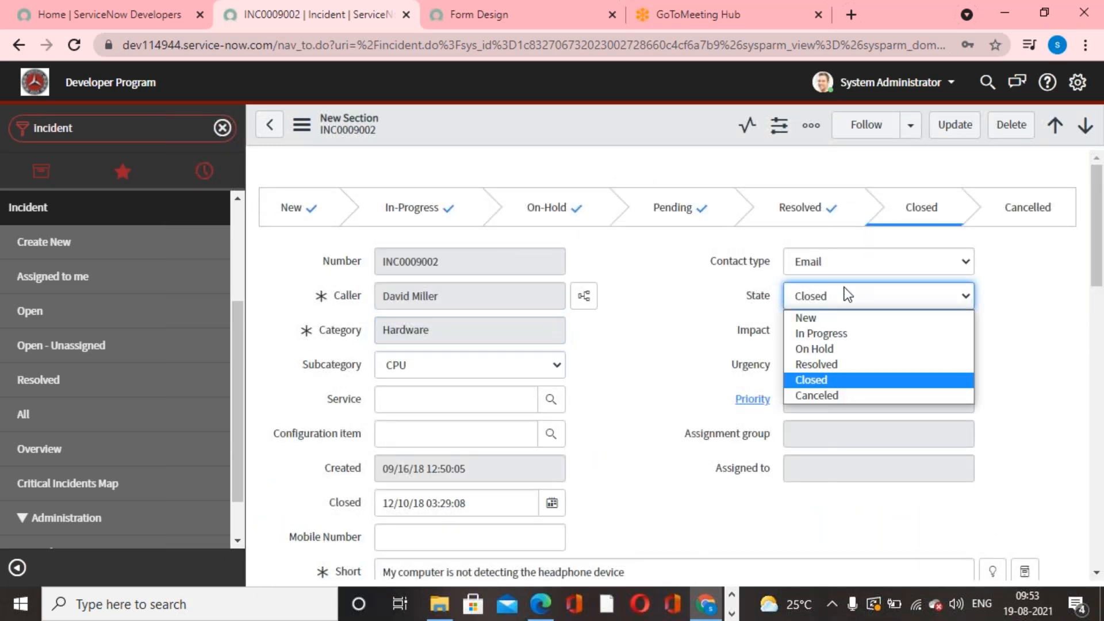
click(826, 331)
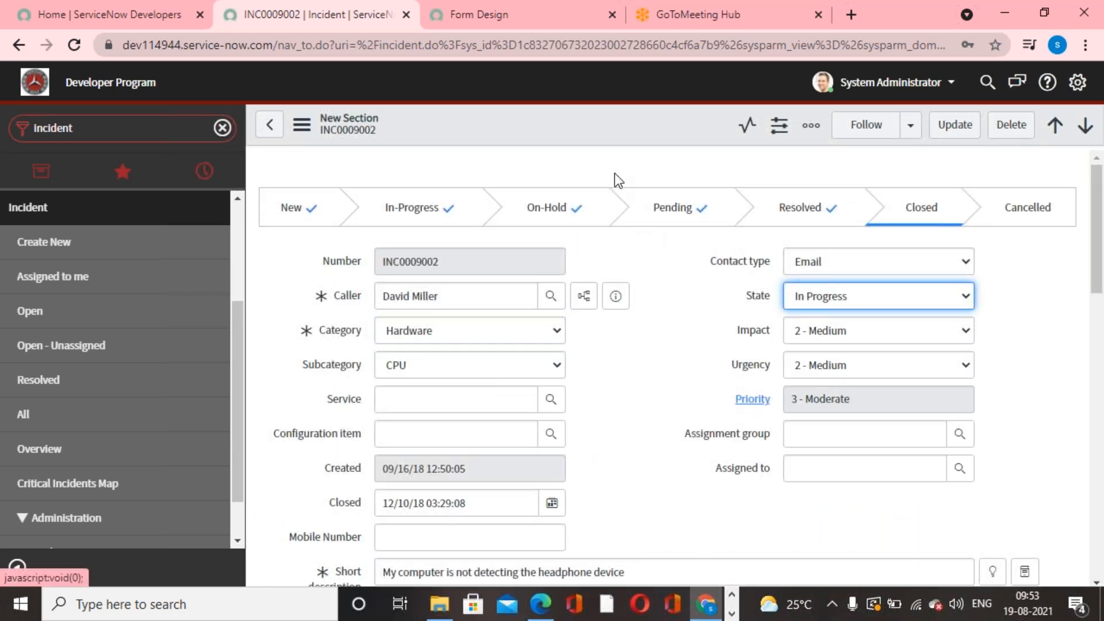
right_click(599, 120)
click(626, 132)
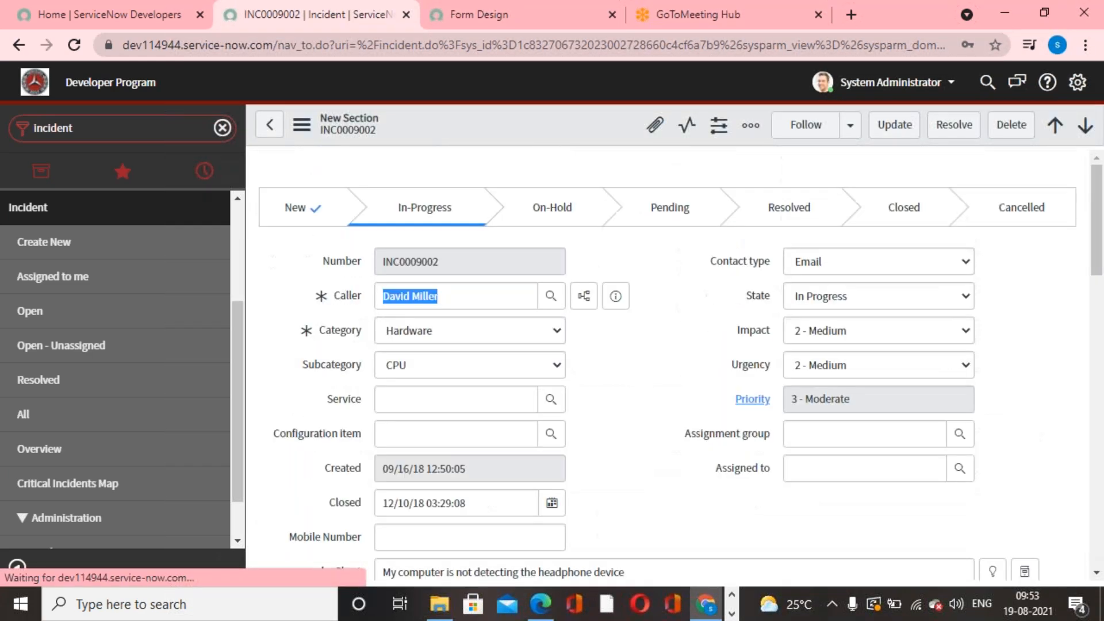
scroll(653, 450, down, 12)
scroll(599, 344, down, 3)
scroll(570, 268, up, 3)
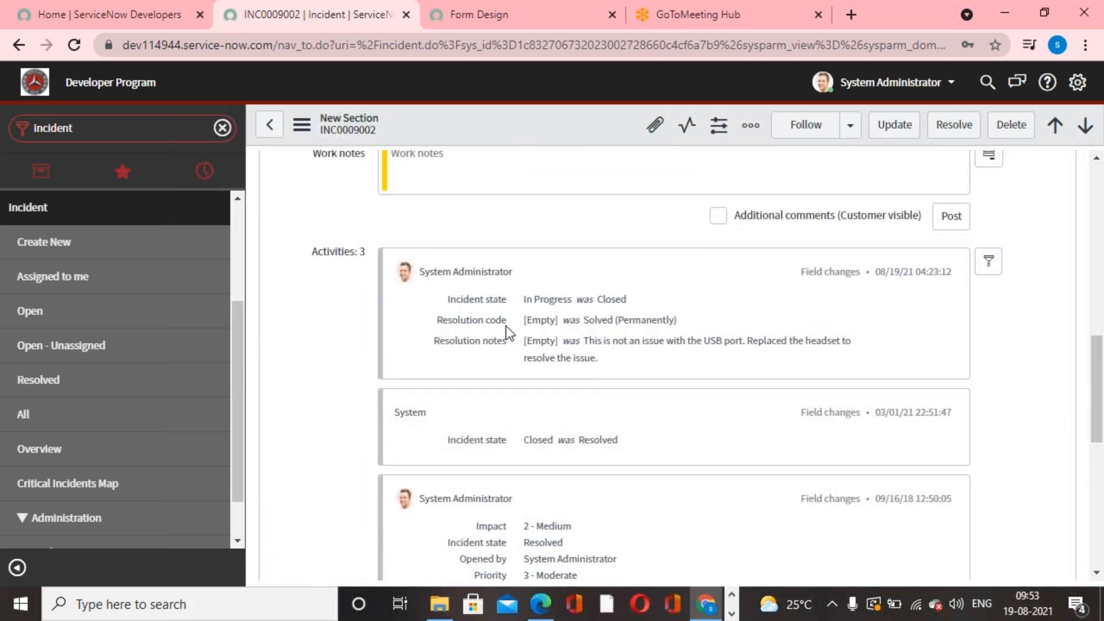
- Assign INC0009002 to the Hardware group, choose a group member as the assignee and save the record
scroll(642, 368, up, 10)
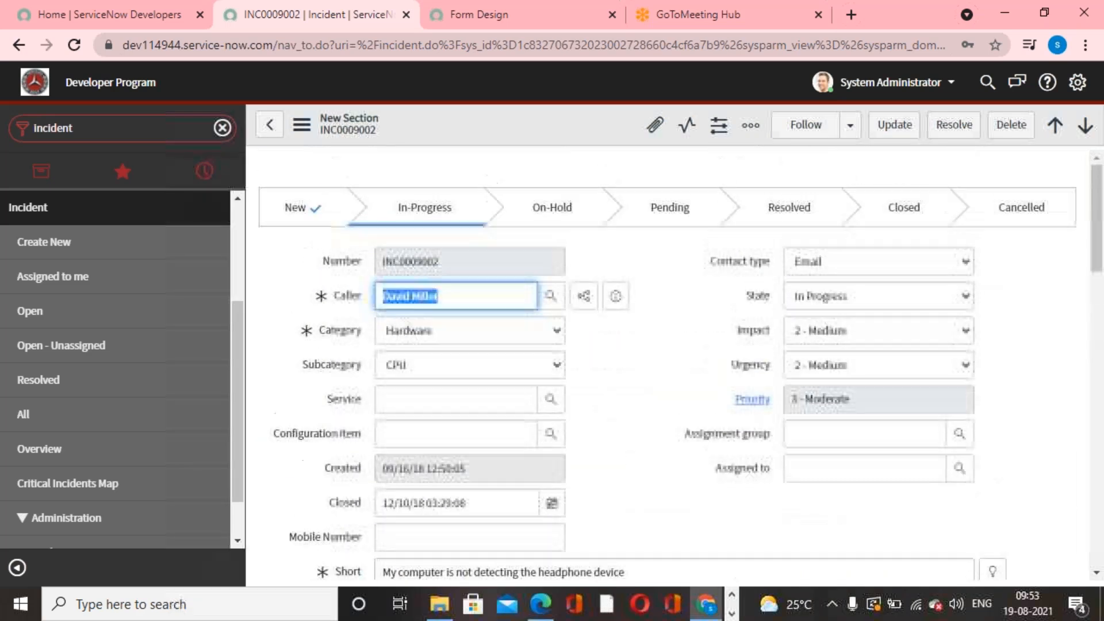
click(959, 433)
scroll(443, 468, down, 5)
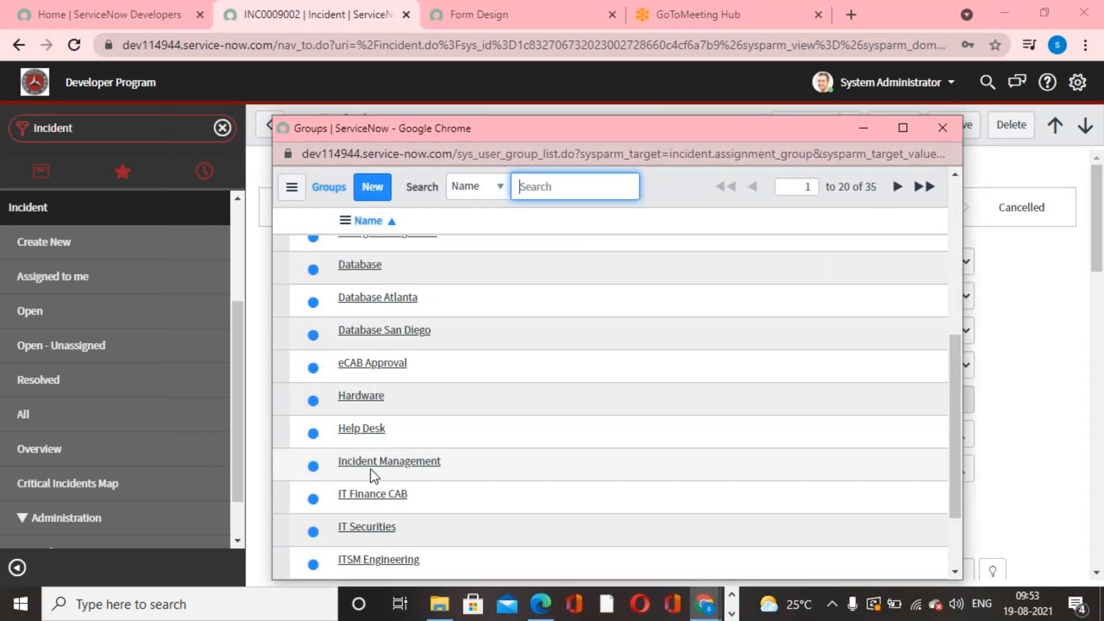
drag(369, 397, 508, 421)
click(958, 467)
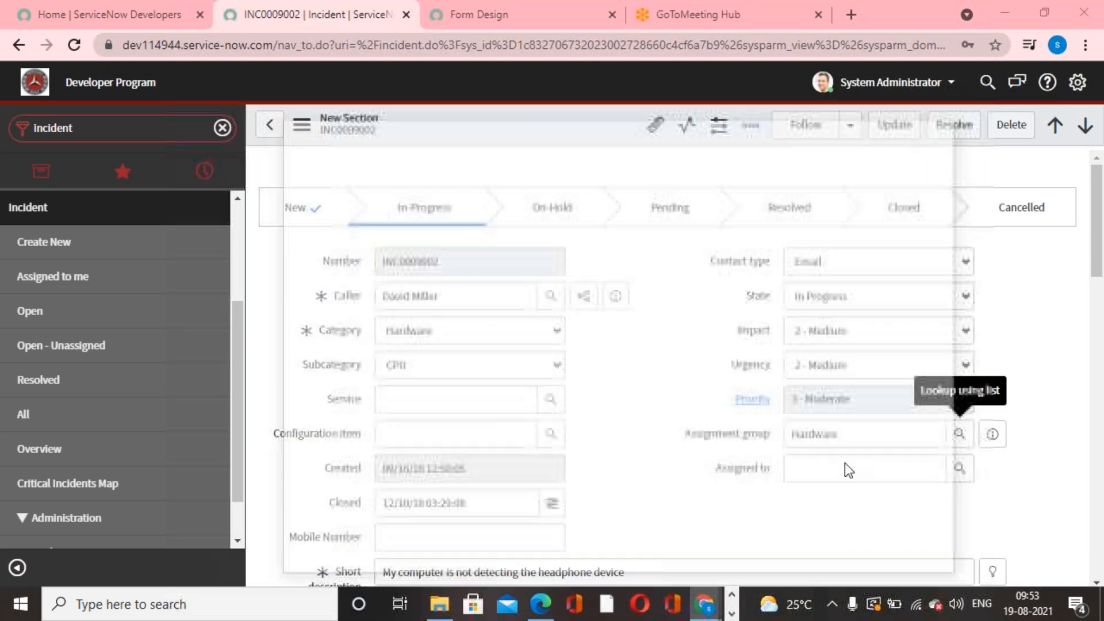
click(379, 414)
right_click(540, 116)
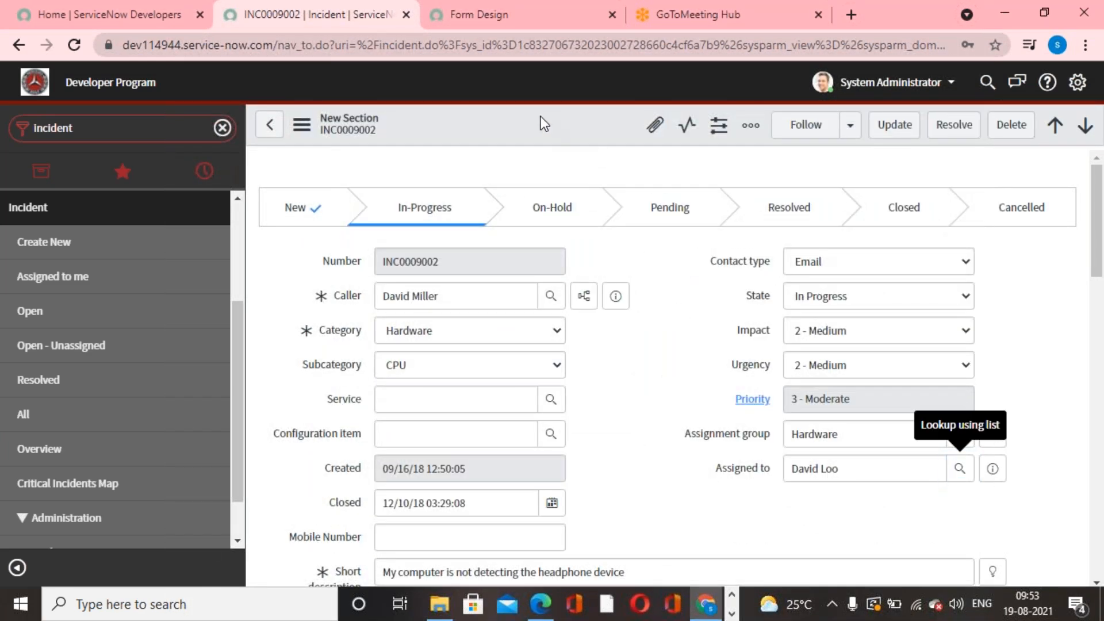
click(606, 130)
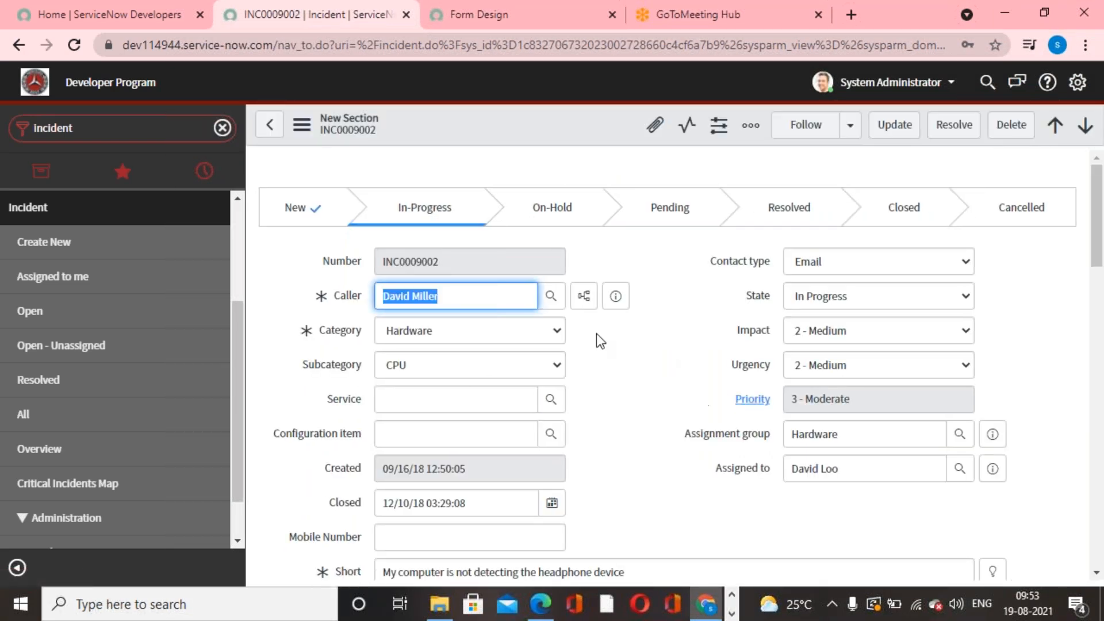
- Examine the logged field changes in INC0009002's activity history and compare them with the incident's form fields
scroll(585, 429, down, 10)
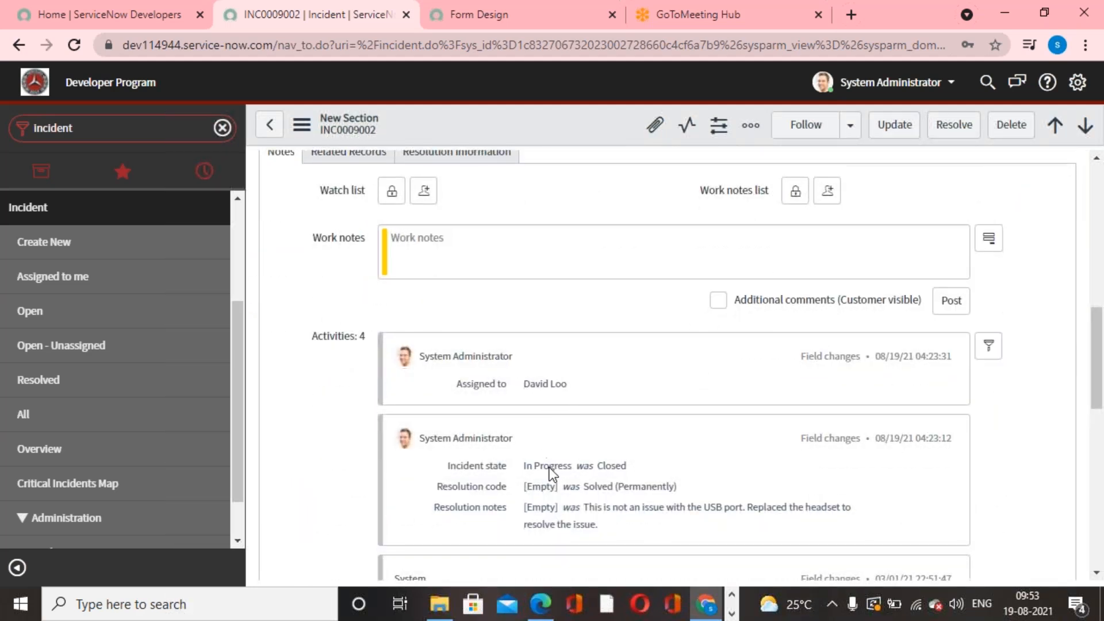
scroll(547, 470, down, 3)
scroll(552, 475, up, 1)
scroll(552, 474, down, 2)
scroll(552, 475, up, 2)
scroll(551, 474, up, 1)
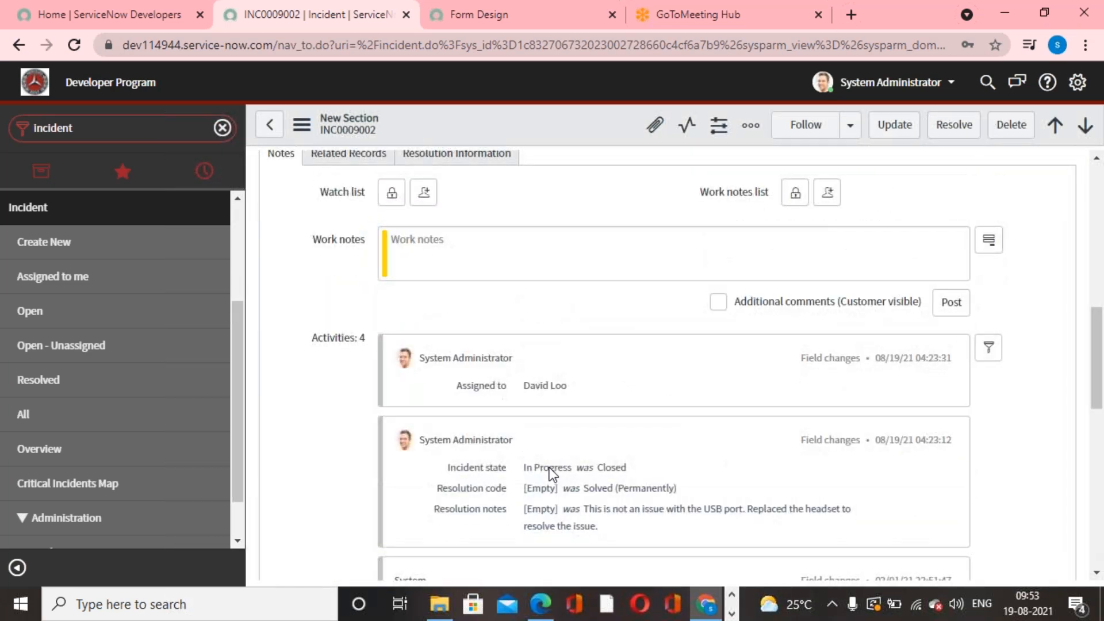
scroll(552, 474, up, 7)
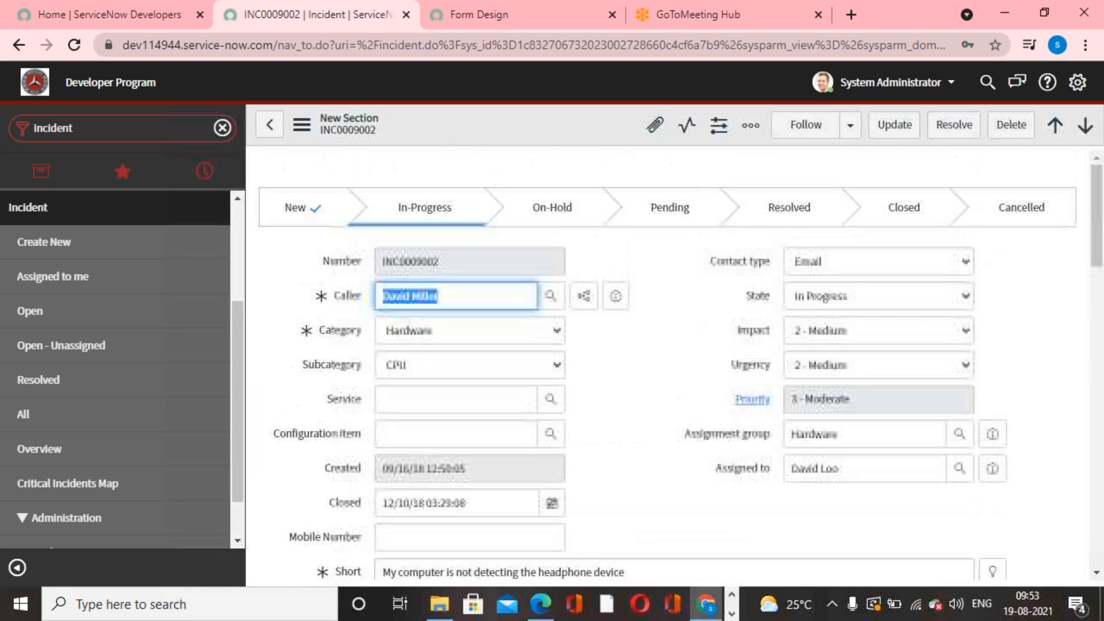
click(552, 469)
click(746, 23)
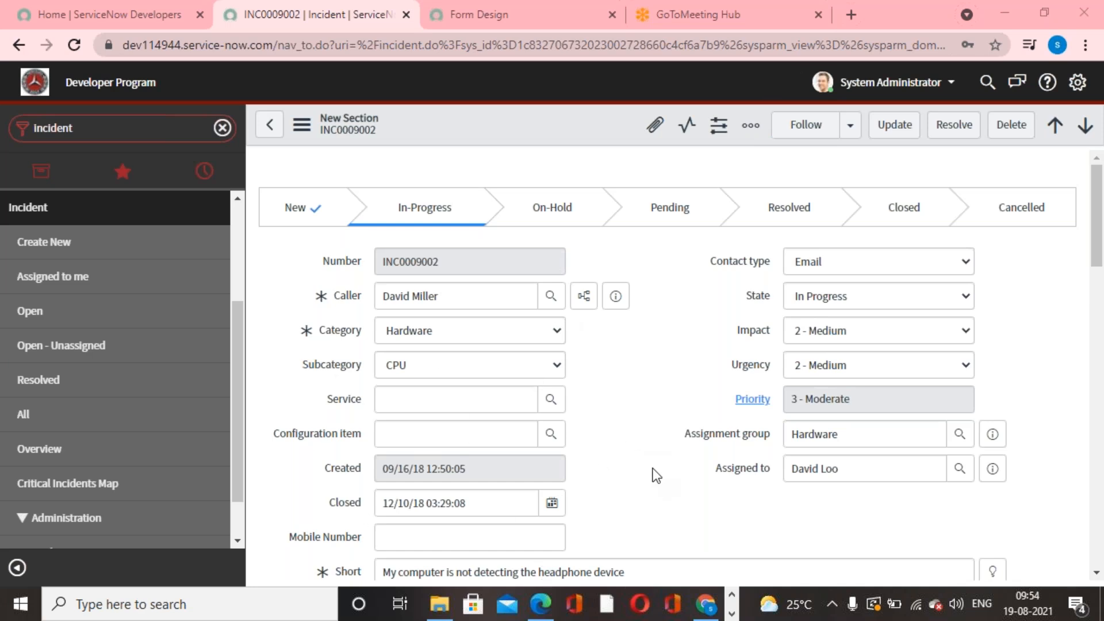
scroll(653, 469, down, 12)
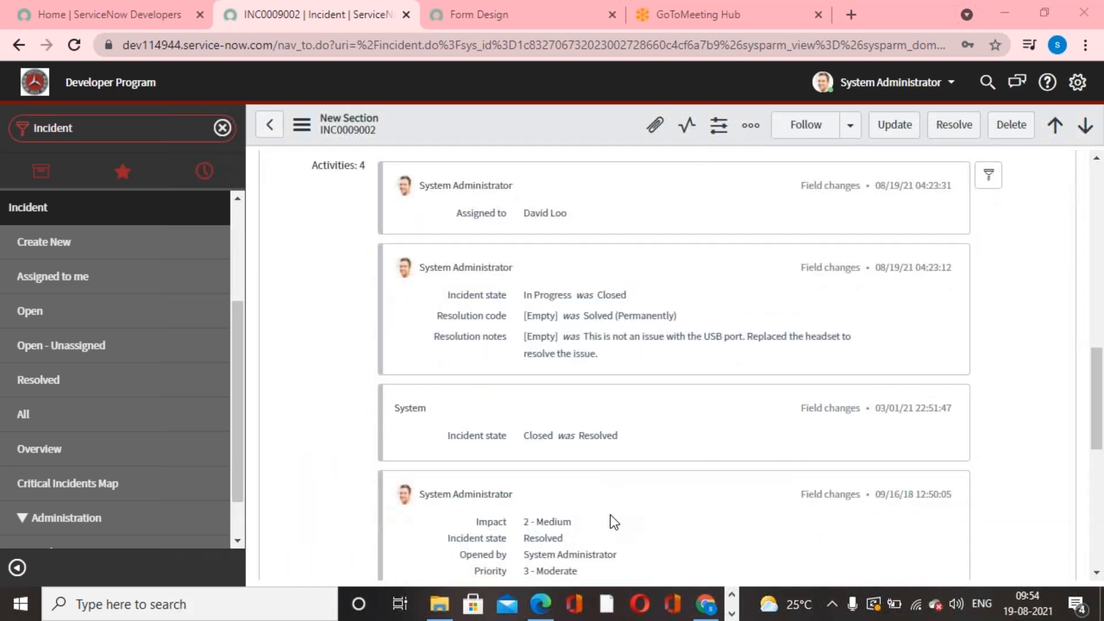
scroll(604, 500, down, 3)
scroll(602, 499, up, 3)
scroll(601, 499, up, 5)
scroll(566, 399, down, 5)
scroll(552, 330, up, 8)
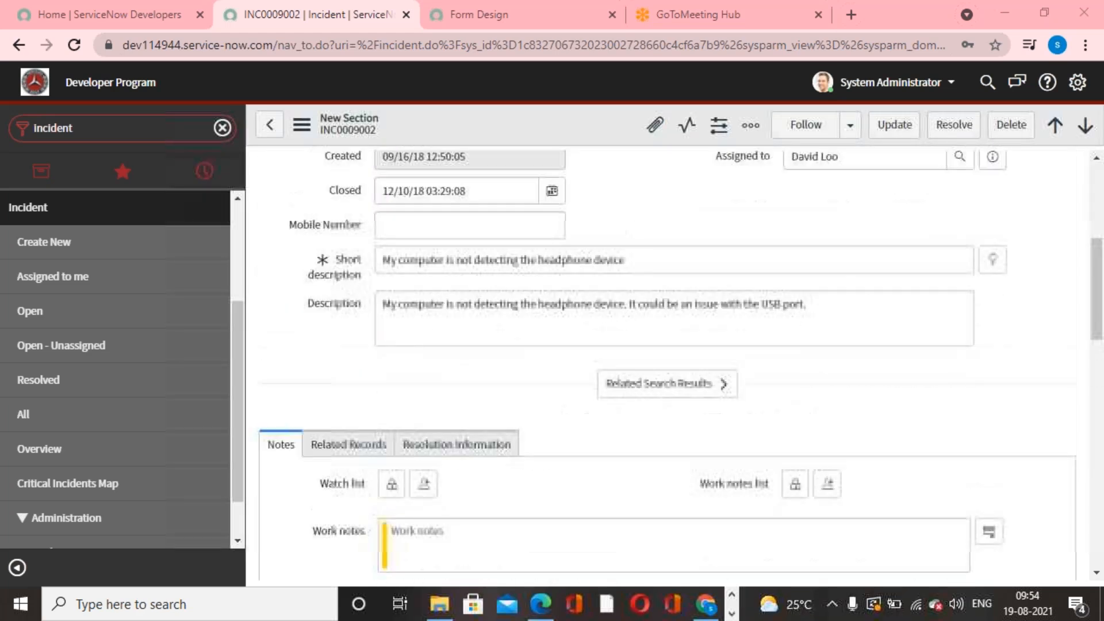
scroll(552, 330, up, 5)
drag(467, 262, 349, 265)
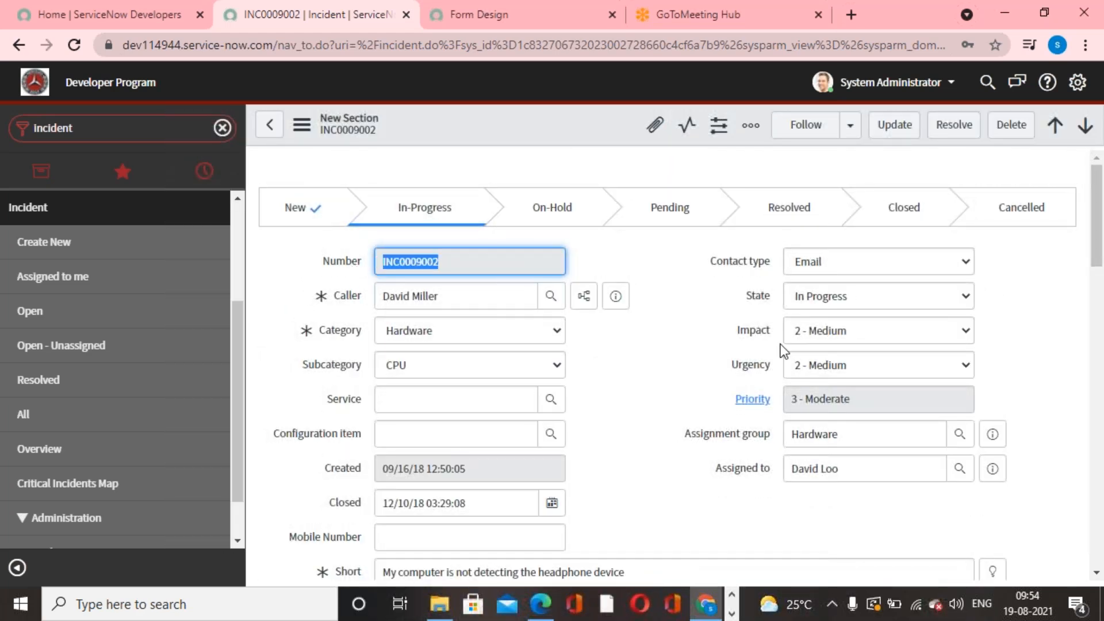
- Go to the next incident record, INC0009001, and examine the activity entries in its Notes section
click(1084, 125)
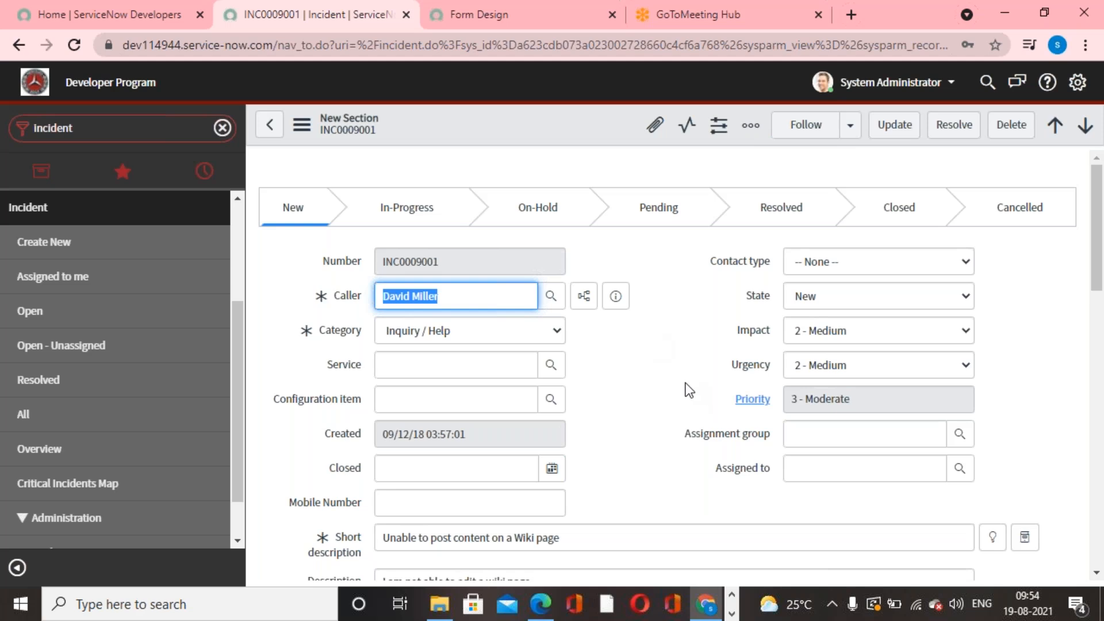
scroll(633, 387, down, 10)
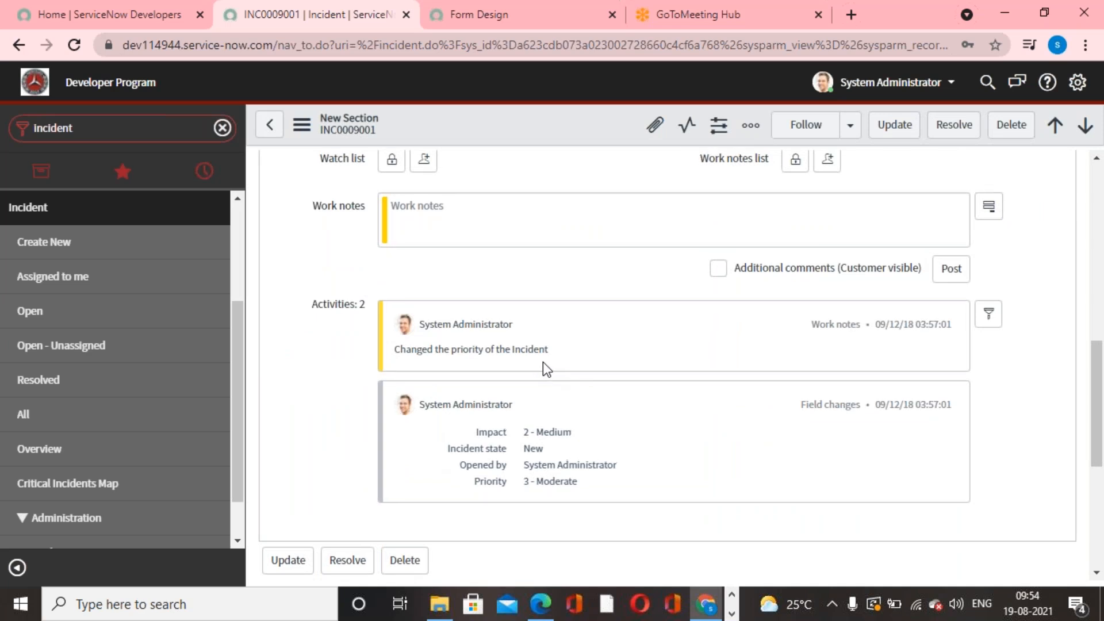
scroll(542, 361, up, 10)
- Set the state of INC0009001 to In Progress, save the record and check its activity history
click(925, 295)
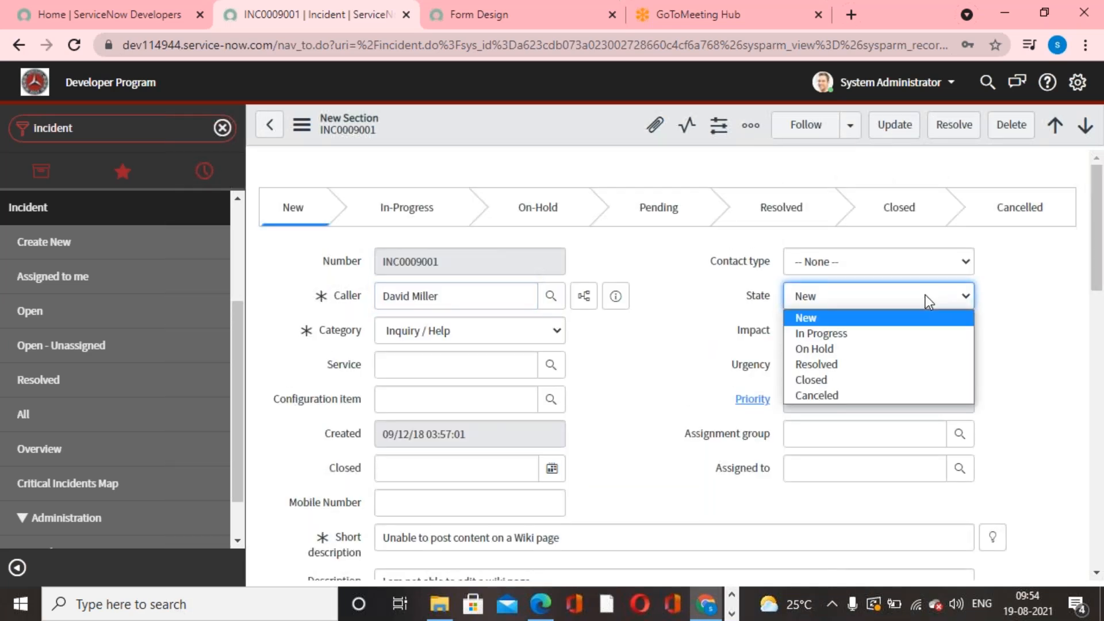
click(856, 334)
right_click(564, 118)
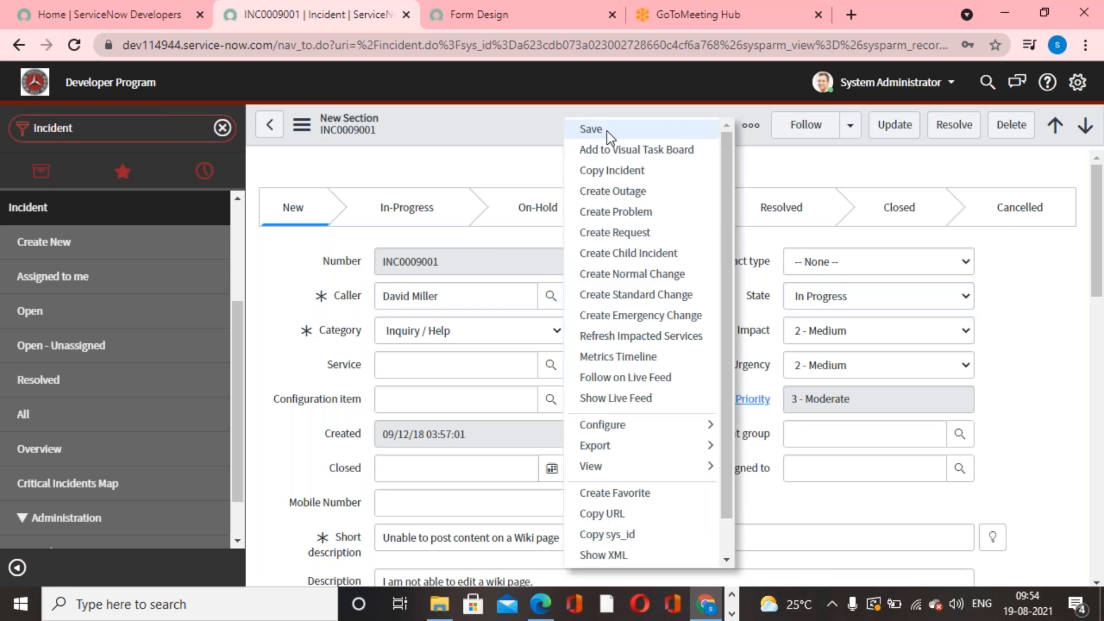
click(606, 130)
scroll(628, 463, down, 10)
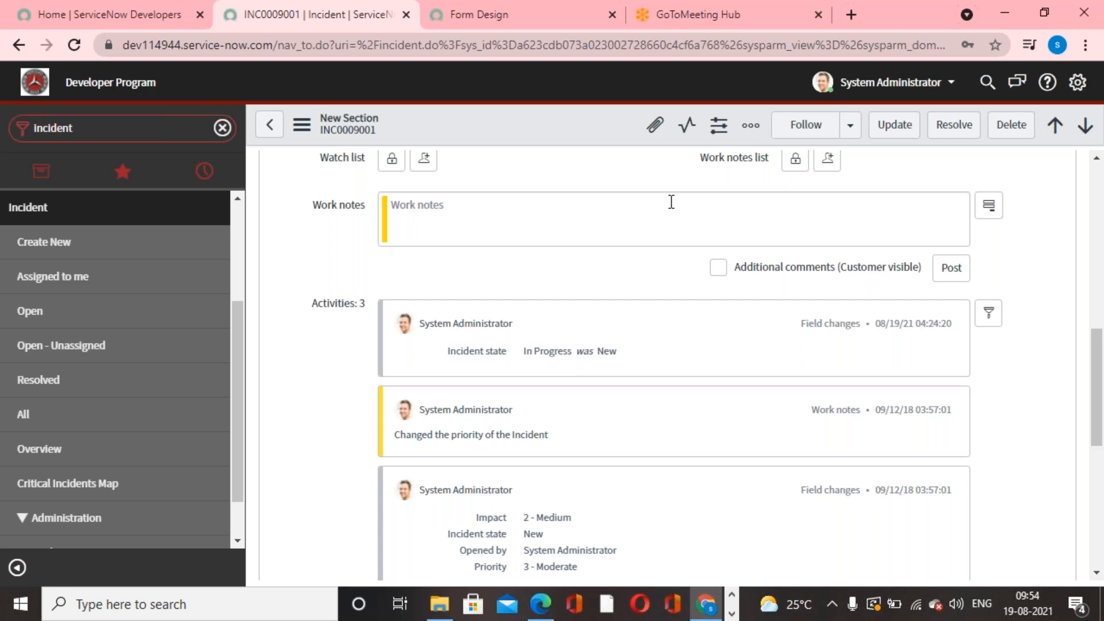
click(749, 20)
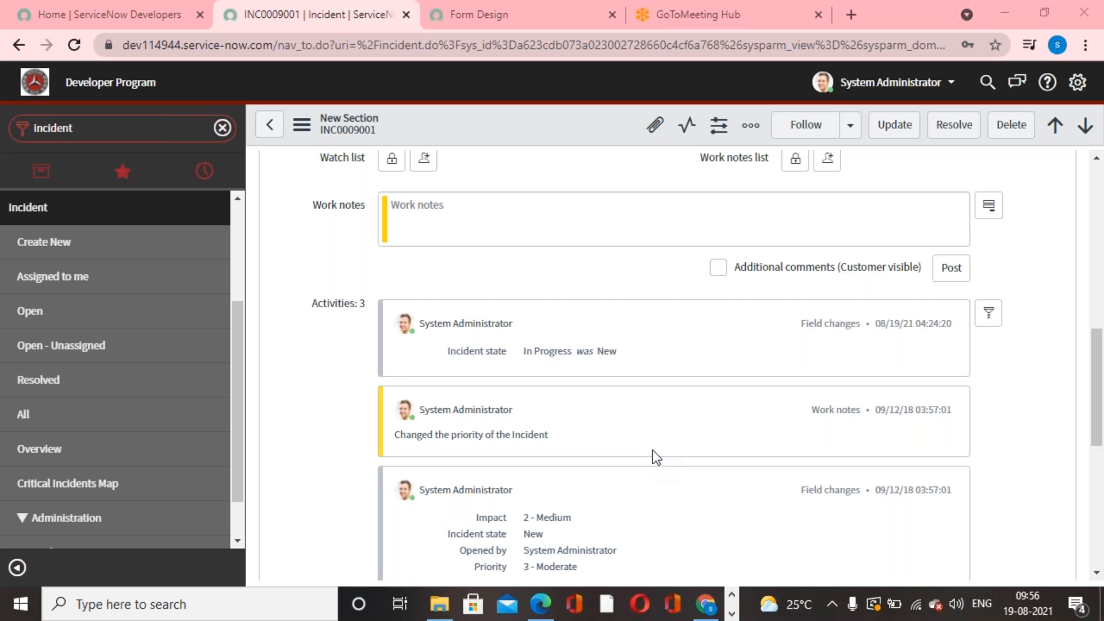
scroll(656, 458, up, 15)
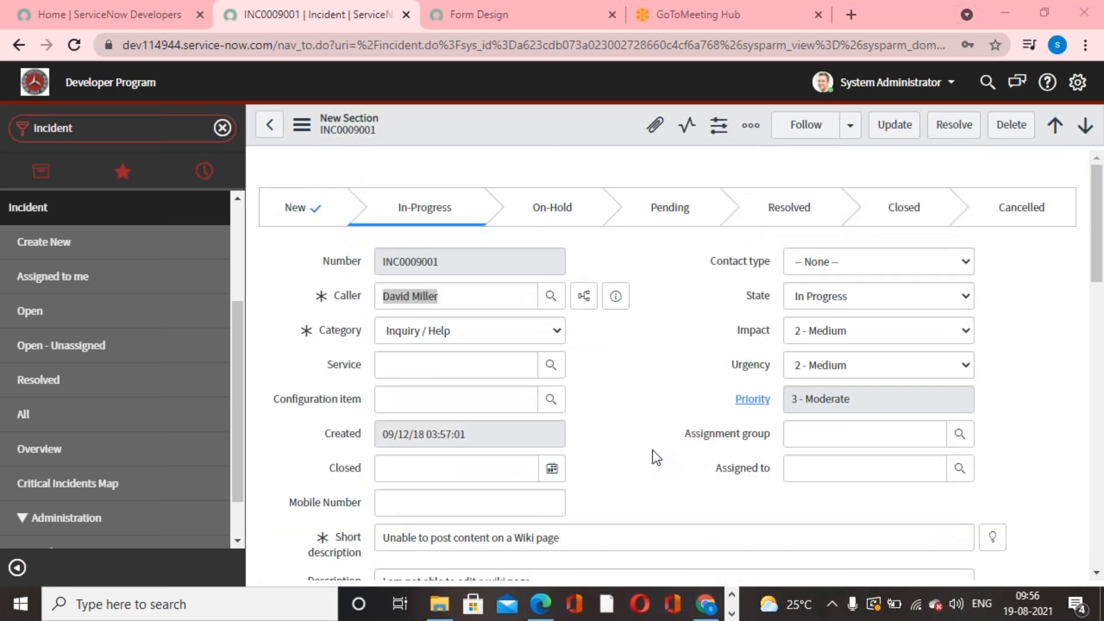